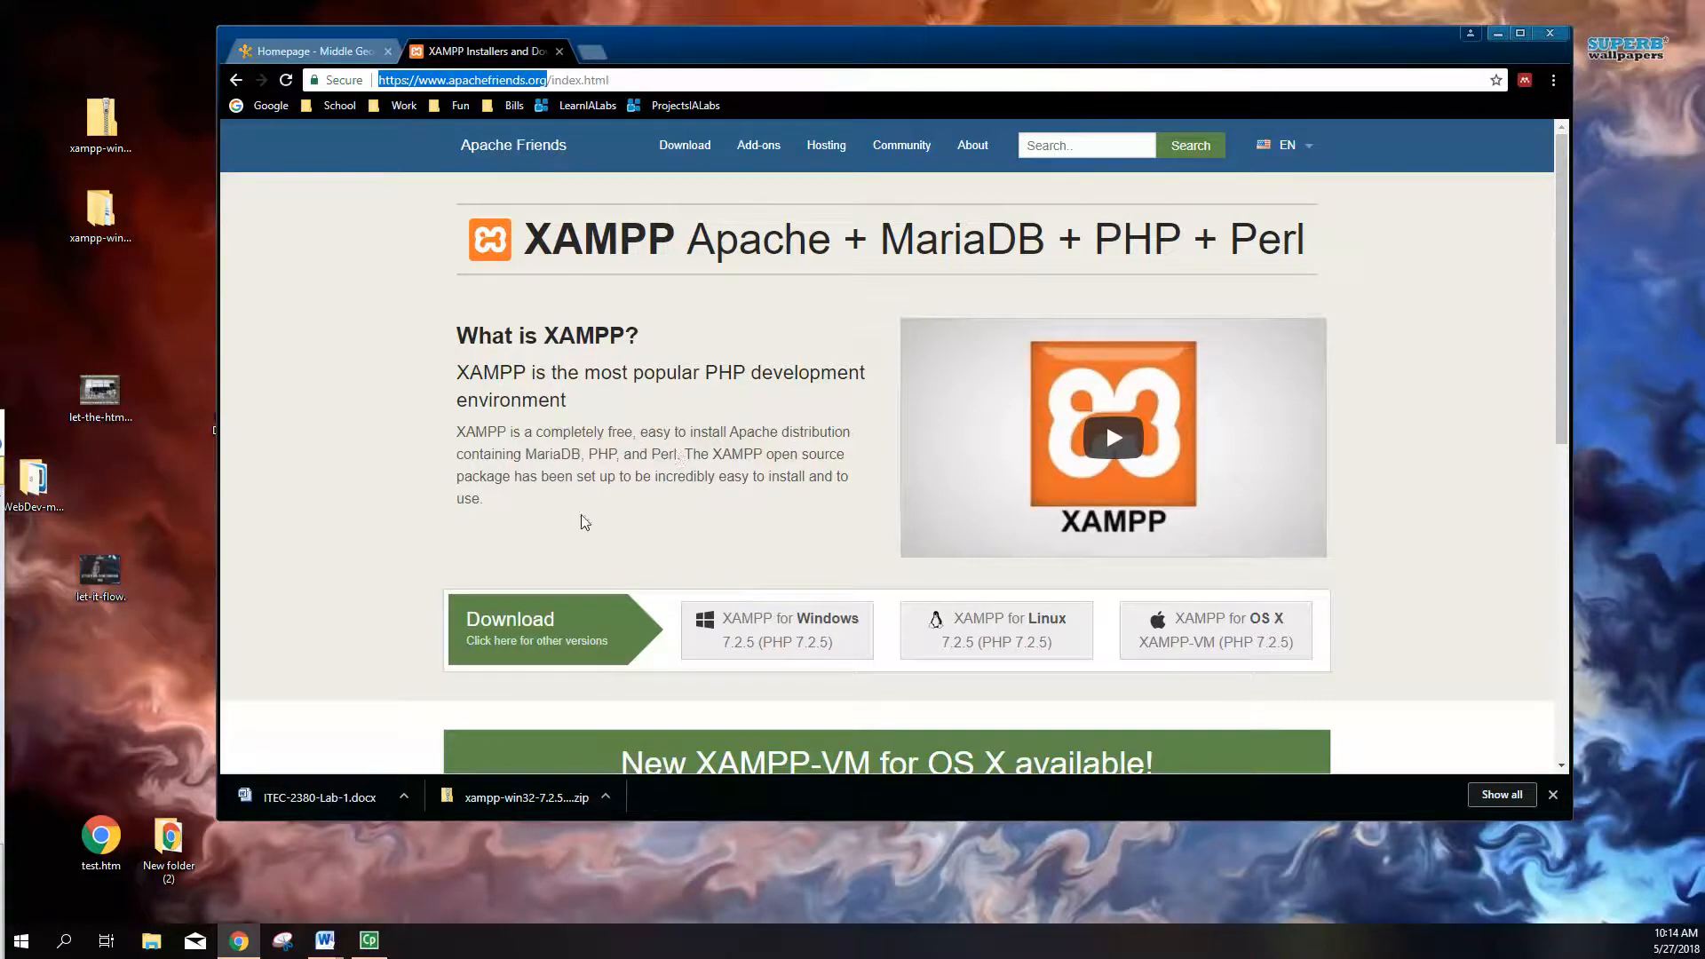
Step: Open the XAMPP download page for other versions and go to more downloads for Windows
scroll(582, 575, down, 1)
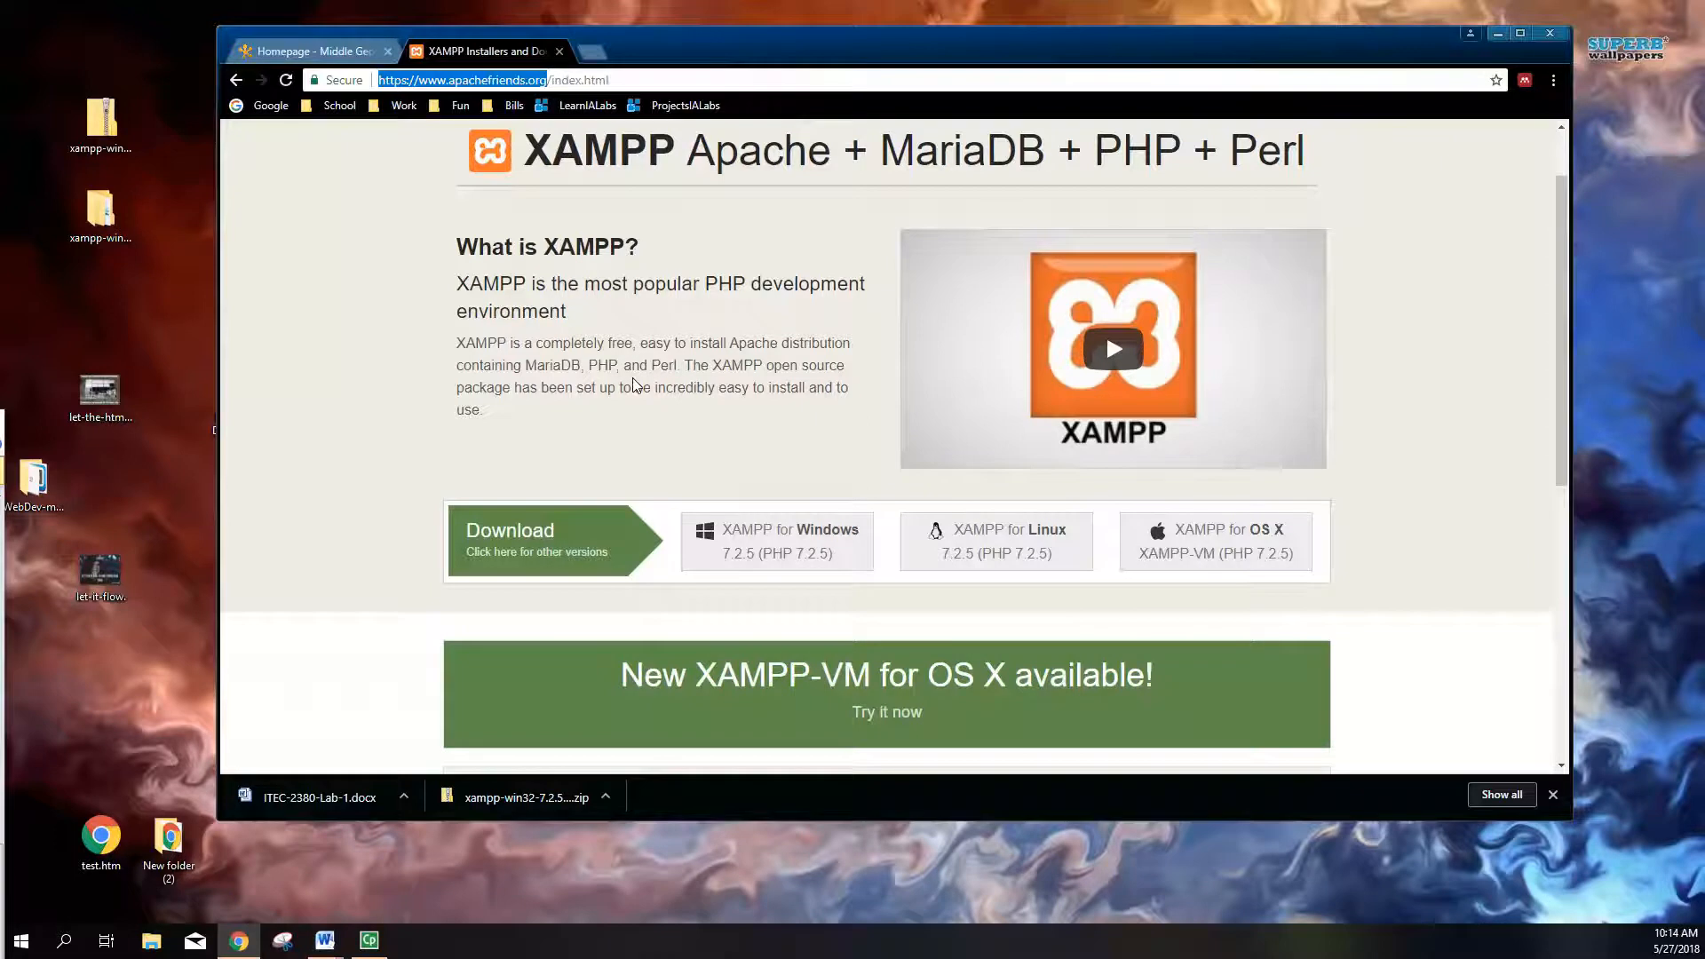
scroll(636, 384, up, 1)
scroll(755, 497, down, 1)
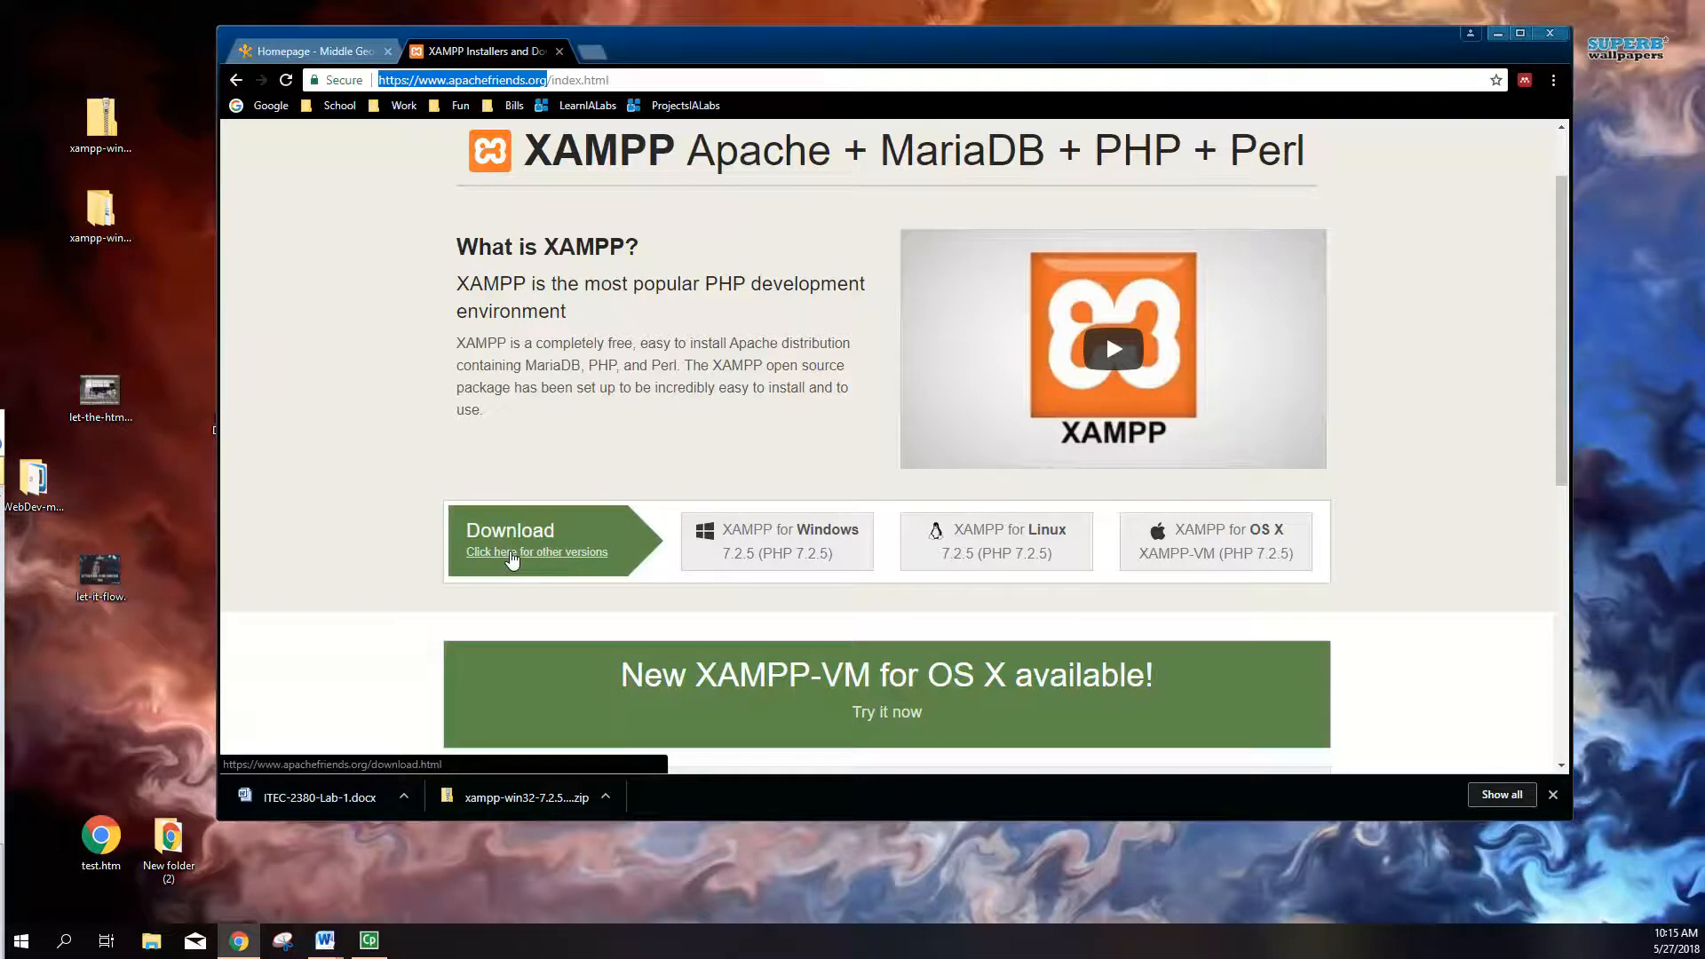
click(512, 554)
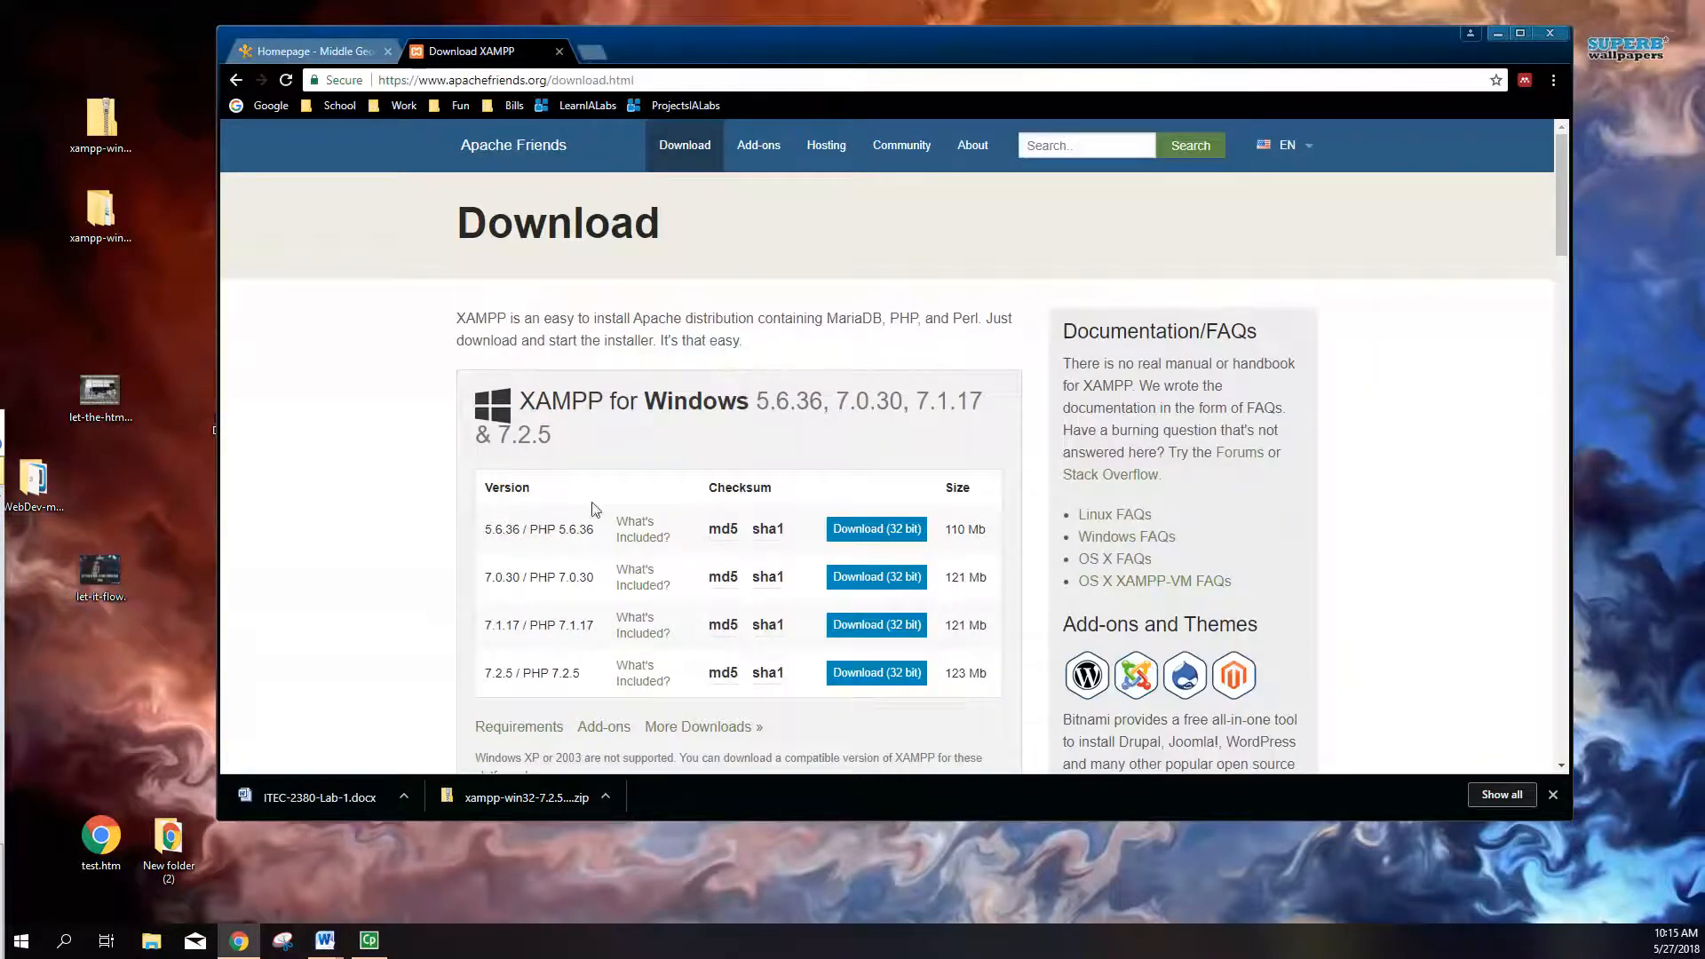
scroll(603, 486, down, 1)
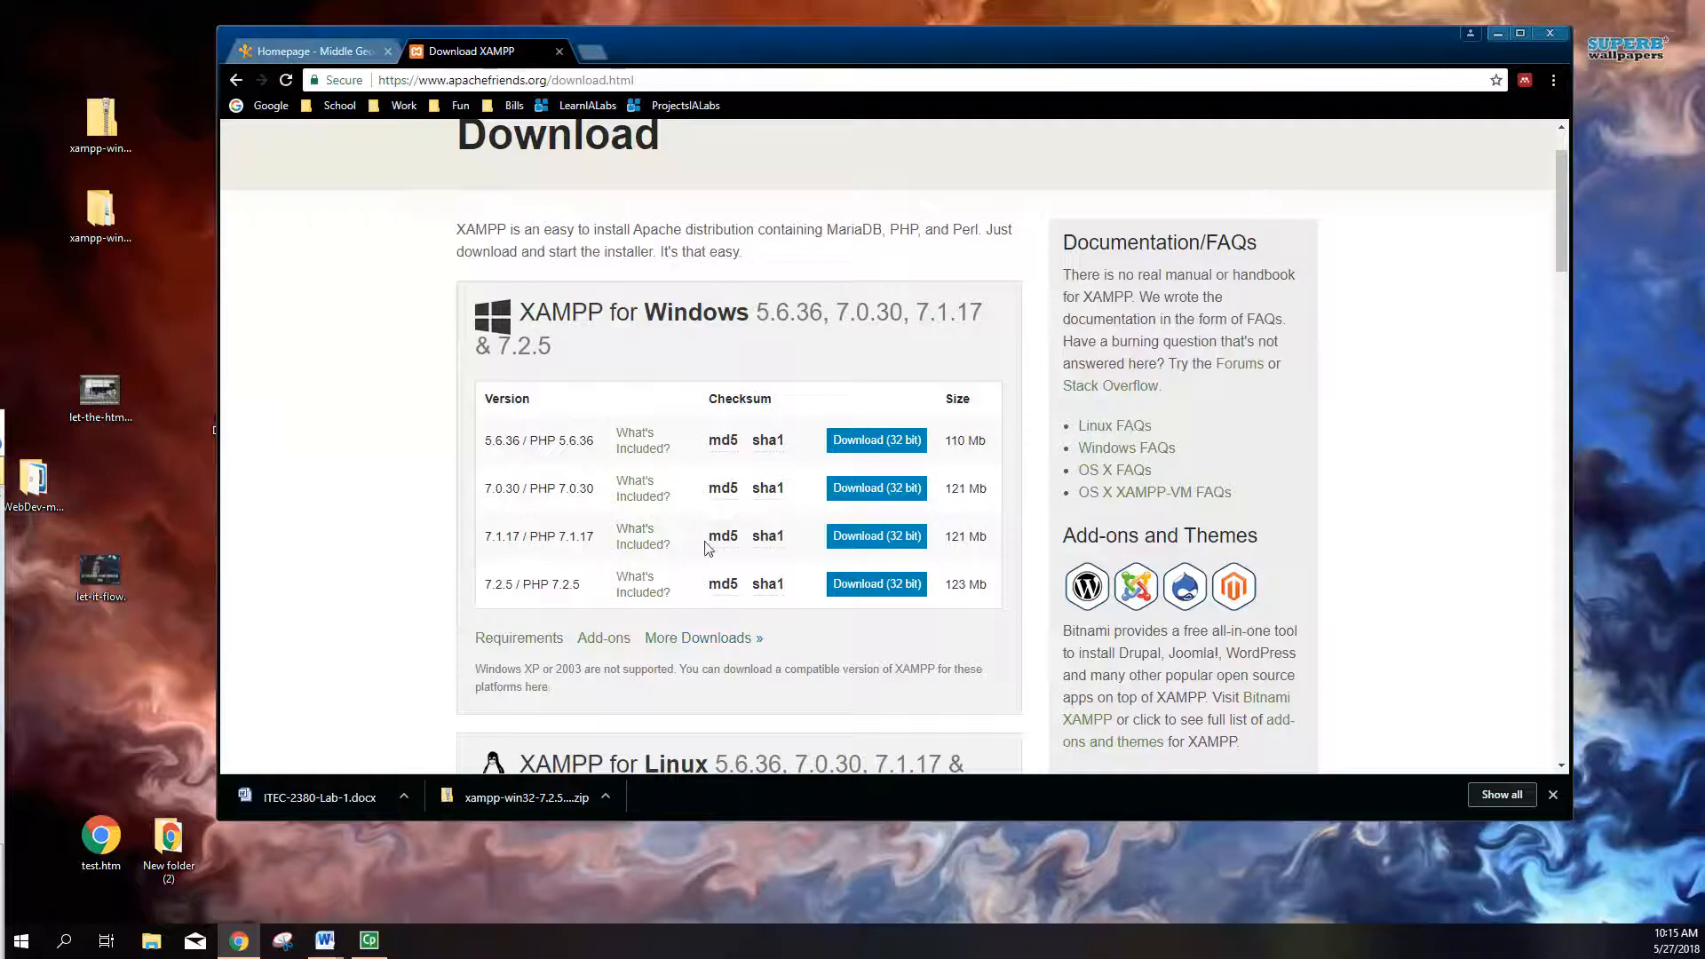
click(691, 641)
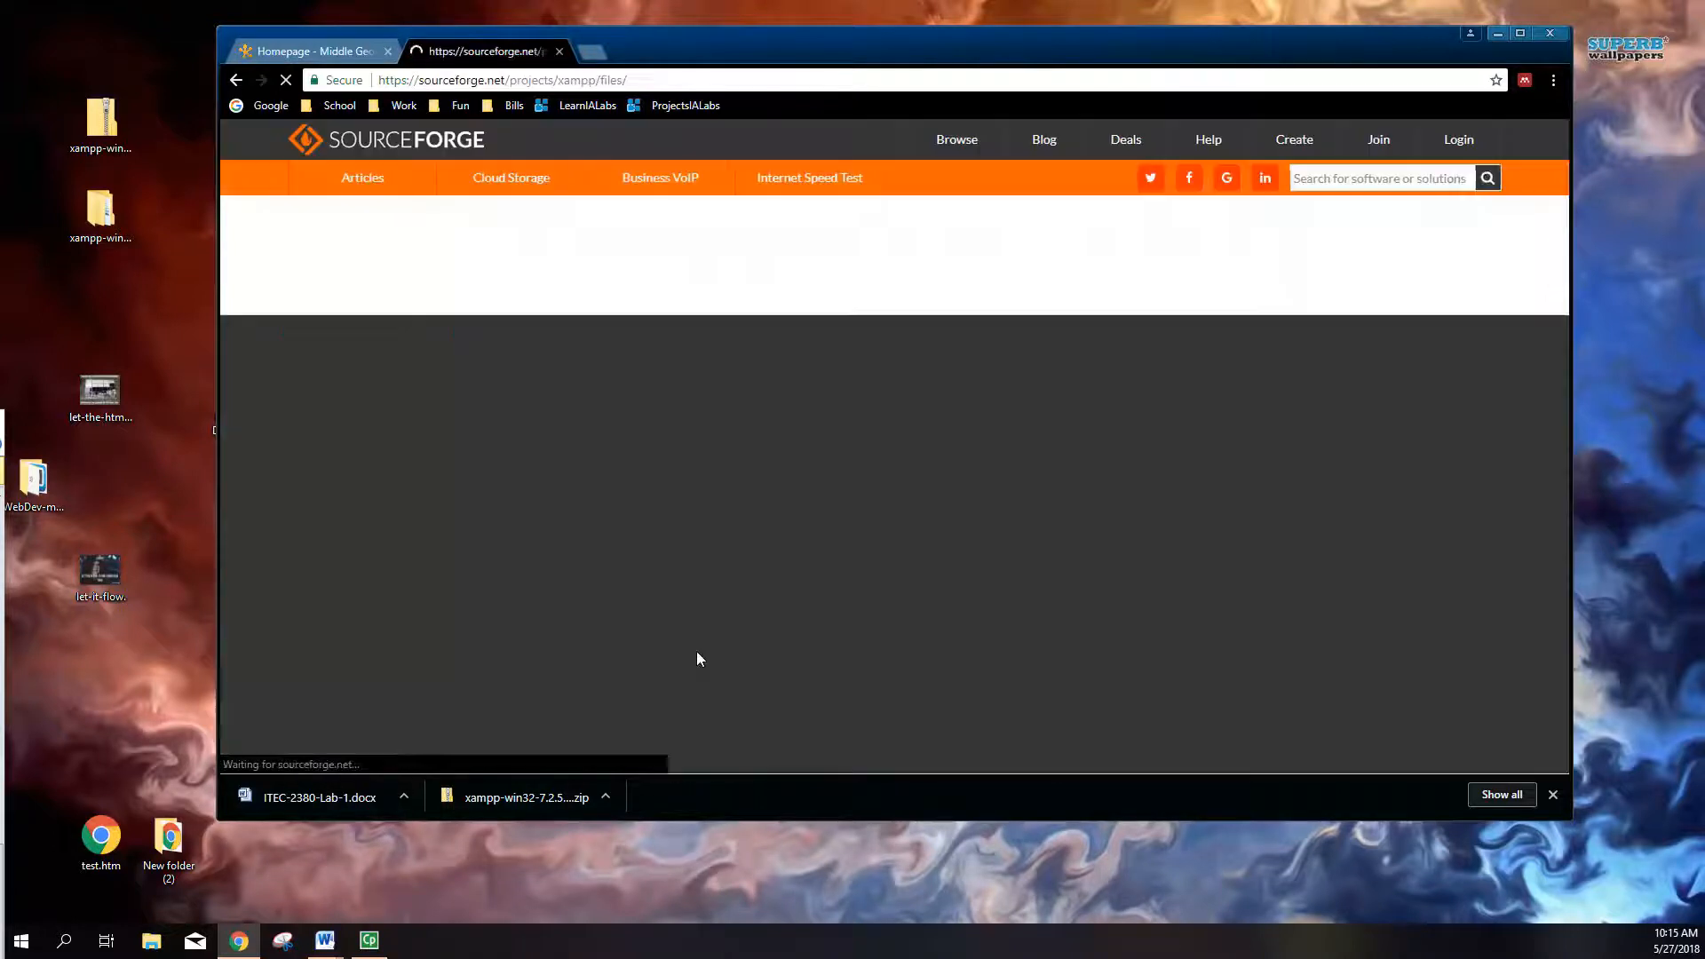
Step: Open the XAMPP Windows folder in the project's file list and enter its 7.2.5 version folder
scroll(677, 639, down, 1)
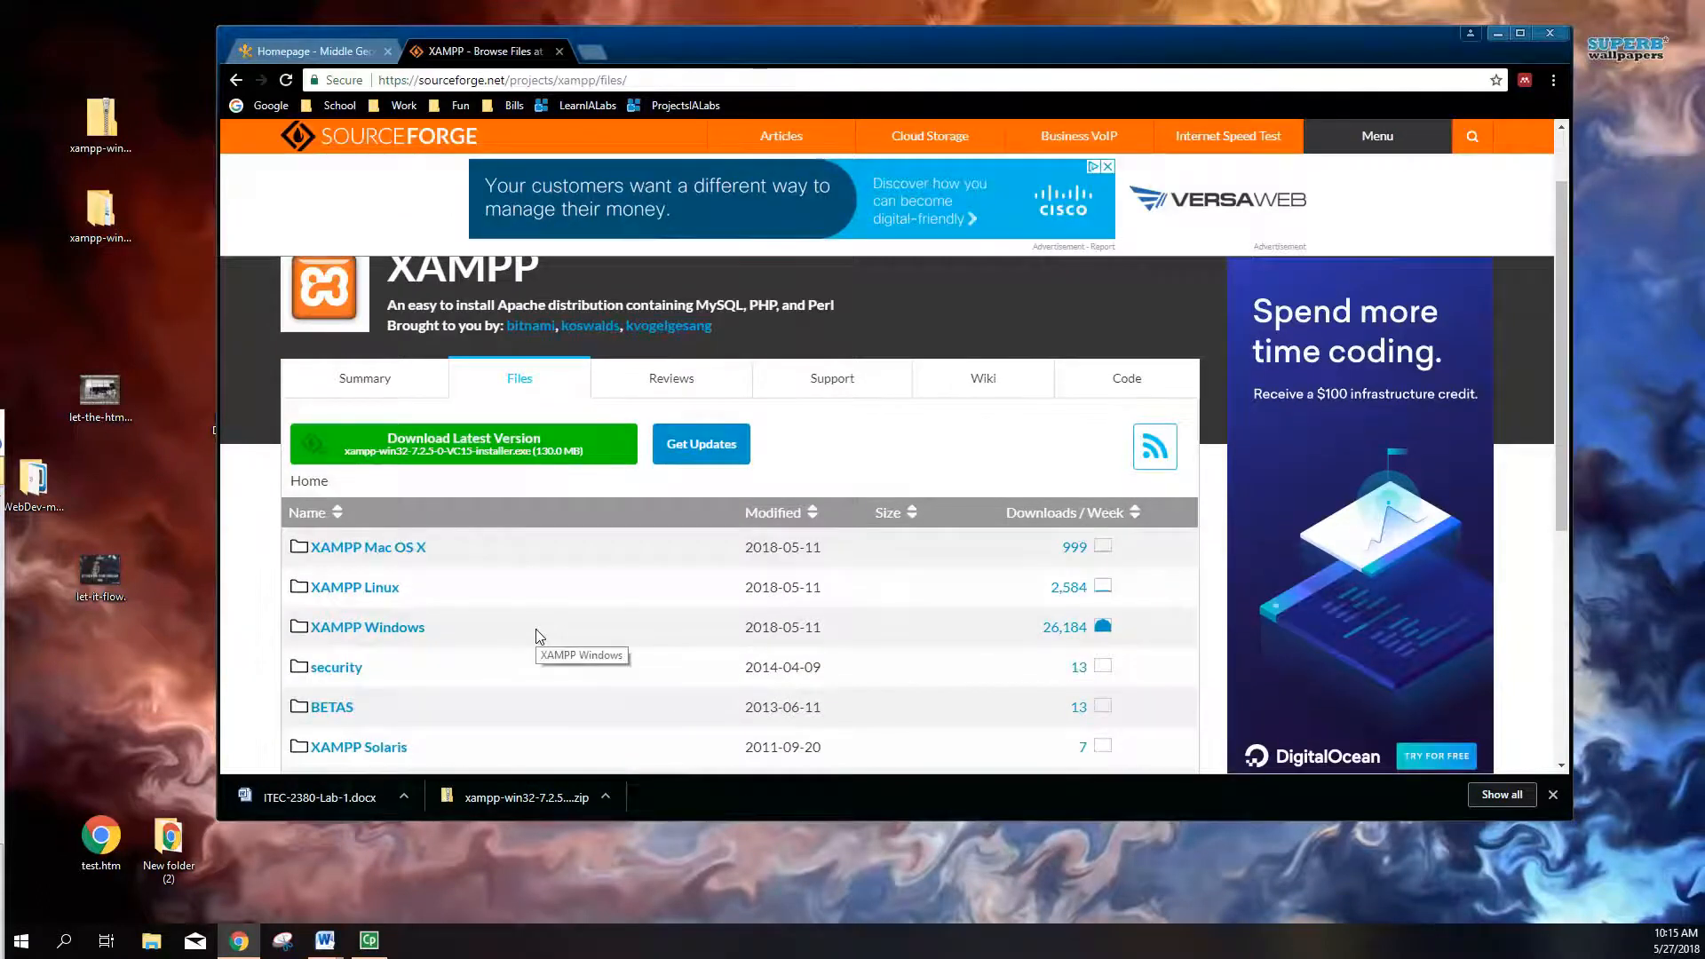
scroll(543, 634, down, 2)
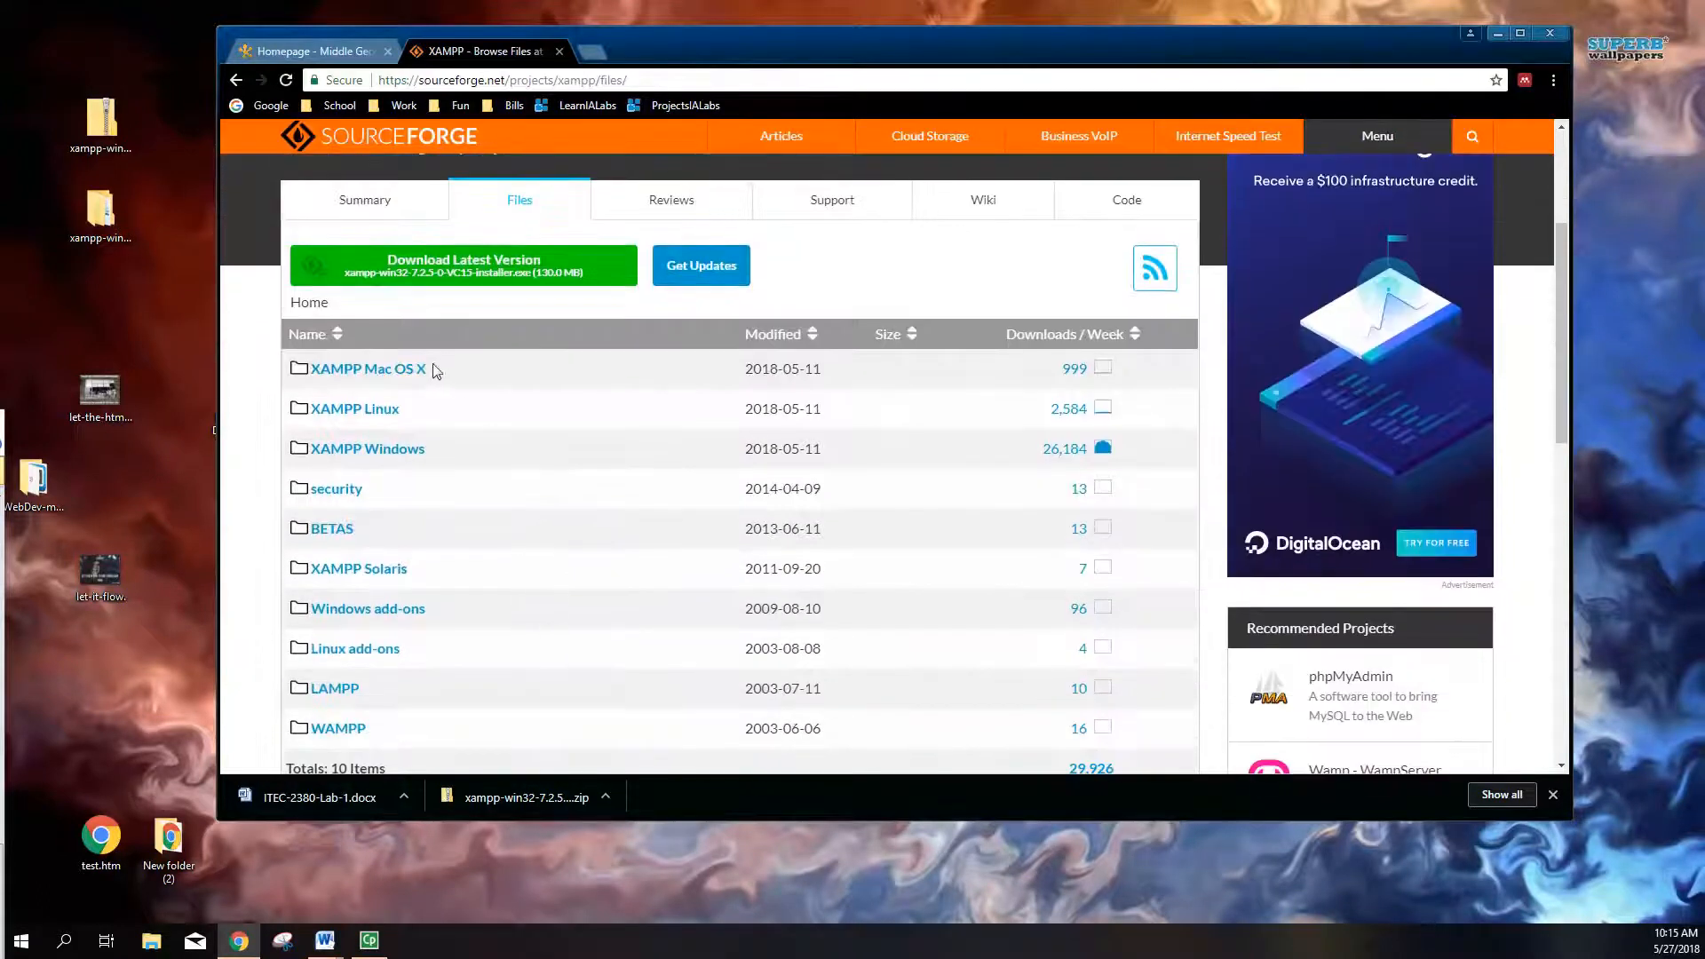
scroll(410, 631, down, 1)
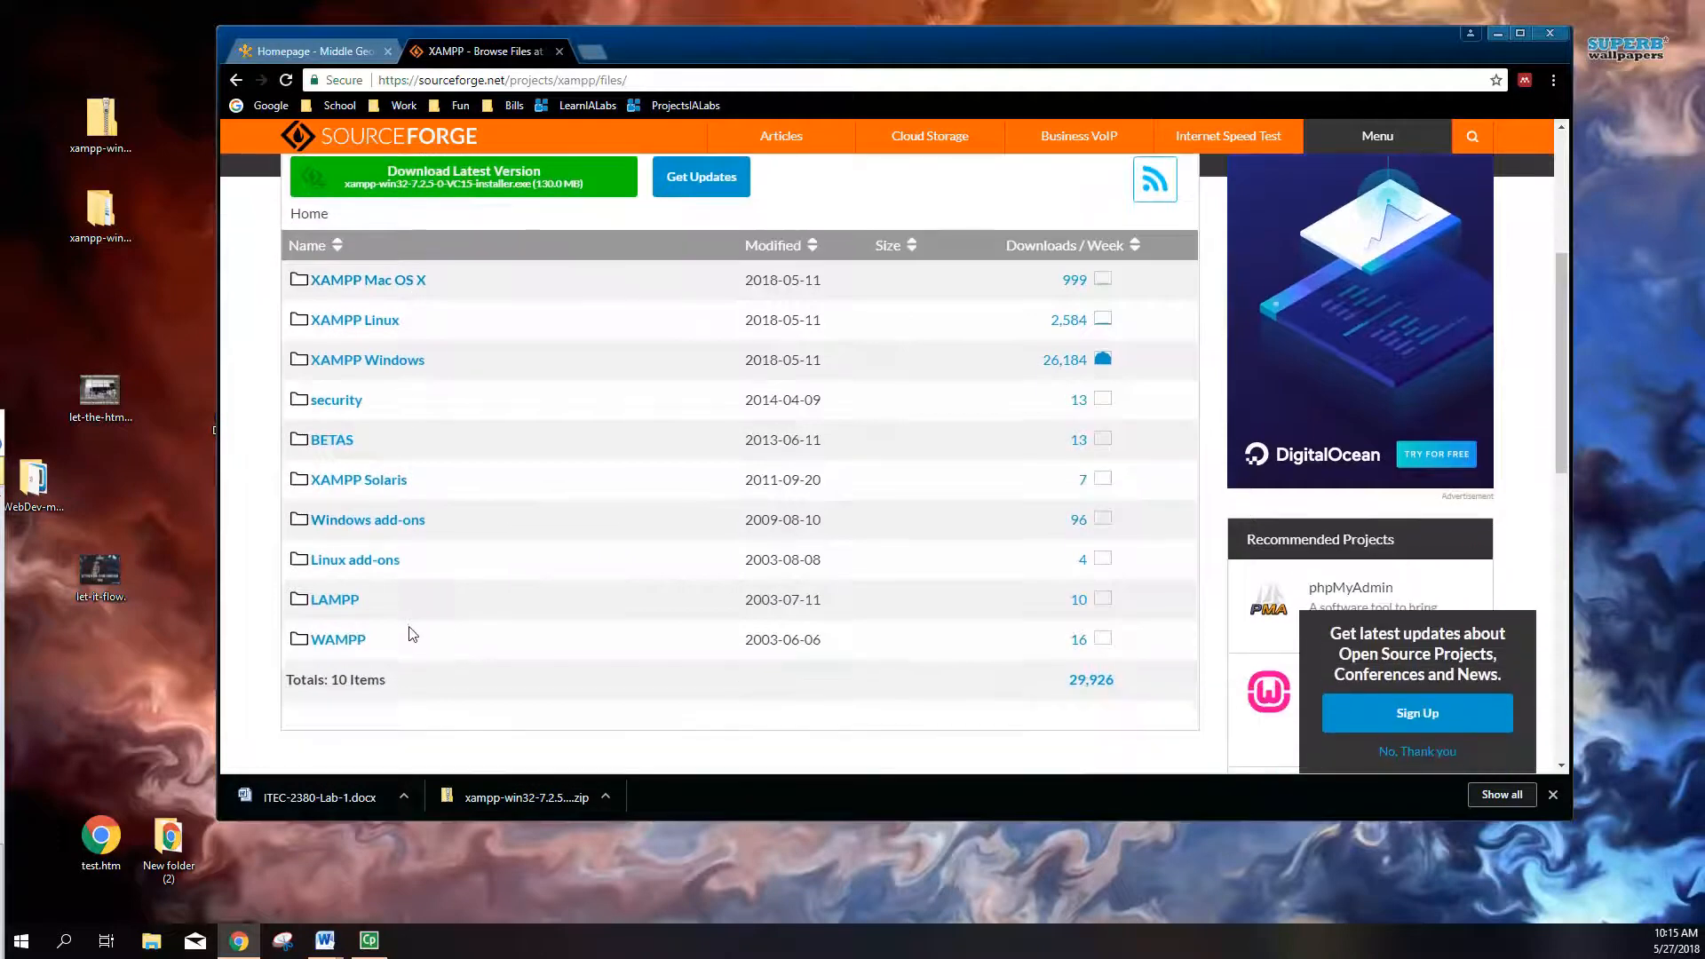
scroll(413, 633, up, 1)
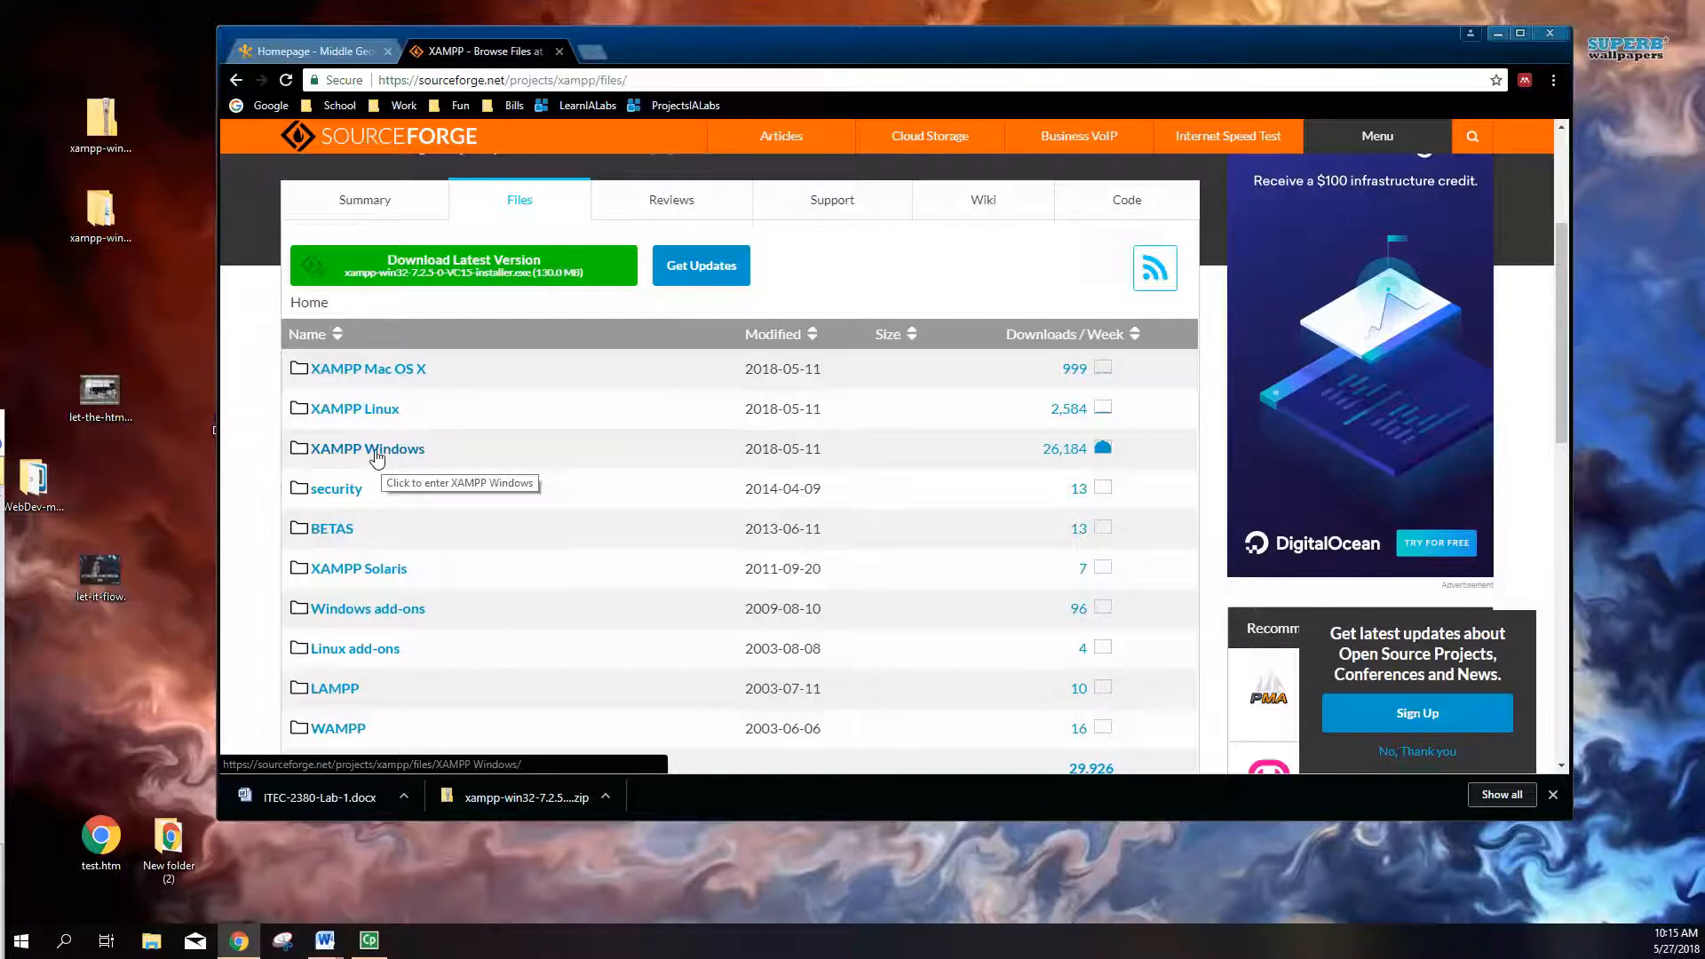
click(372, 455)
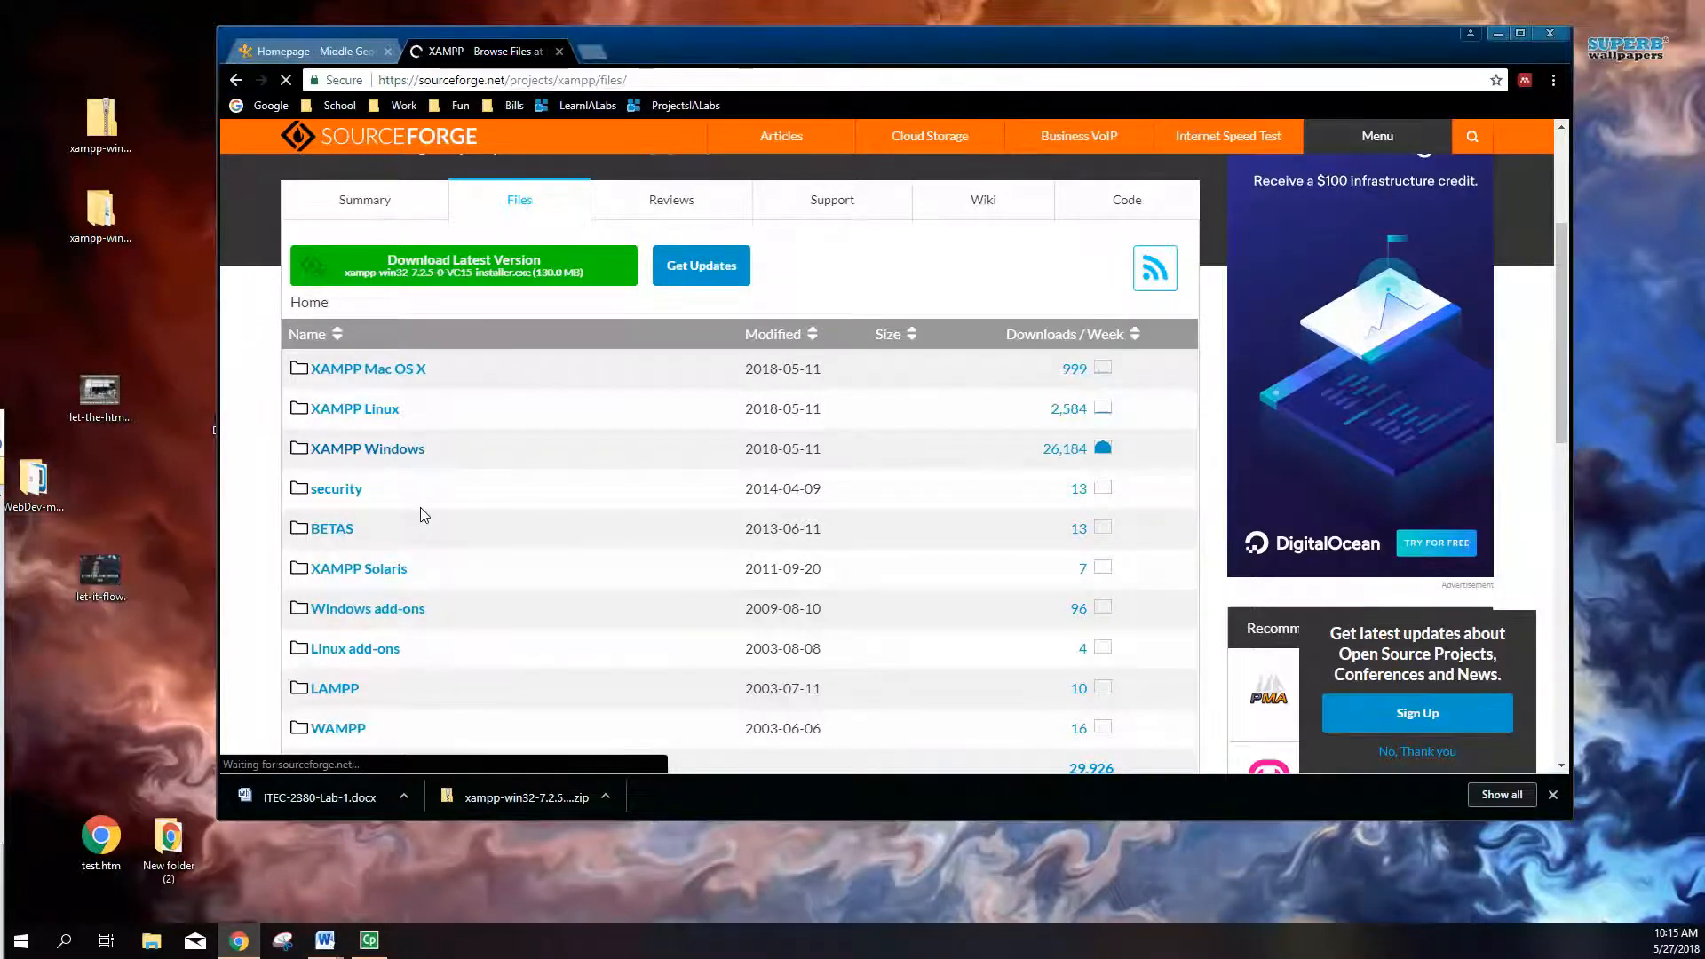
scroll(413, 599, down, 3)
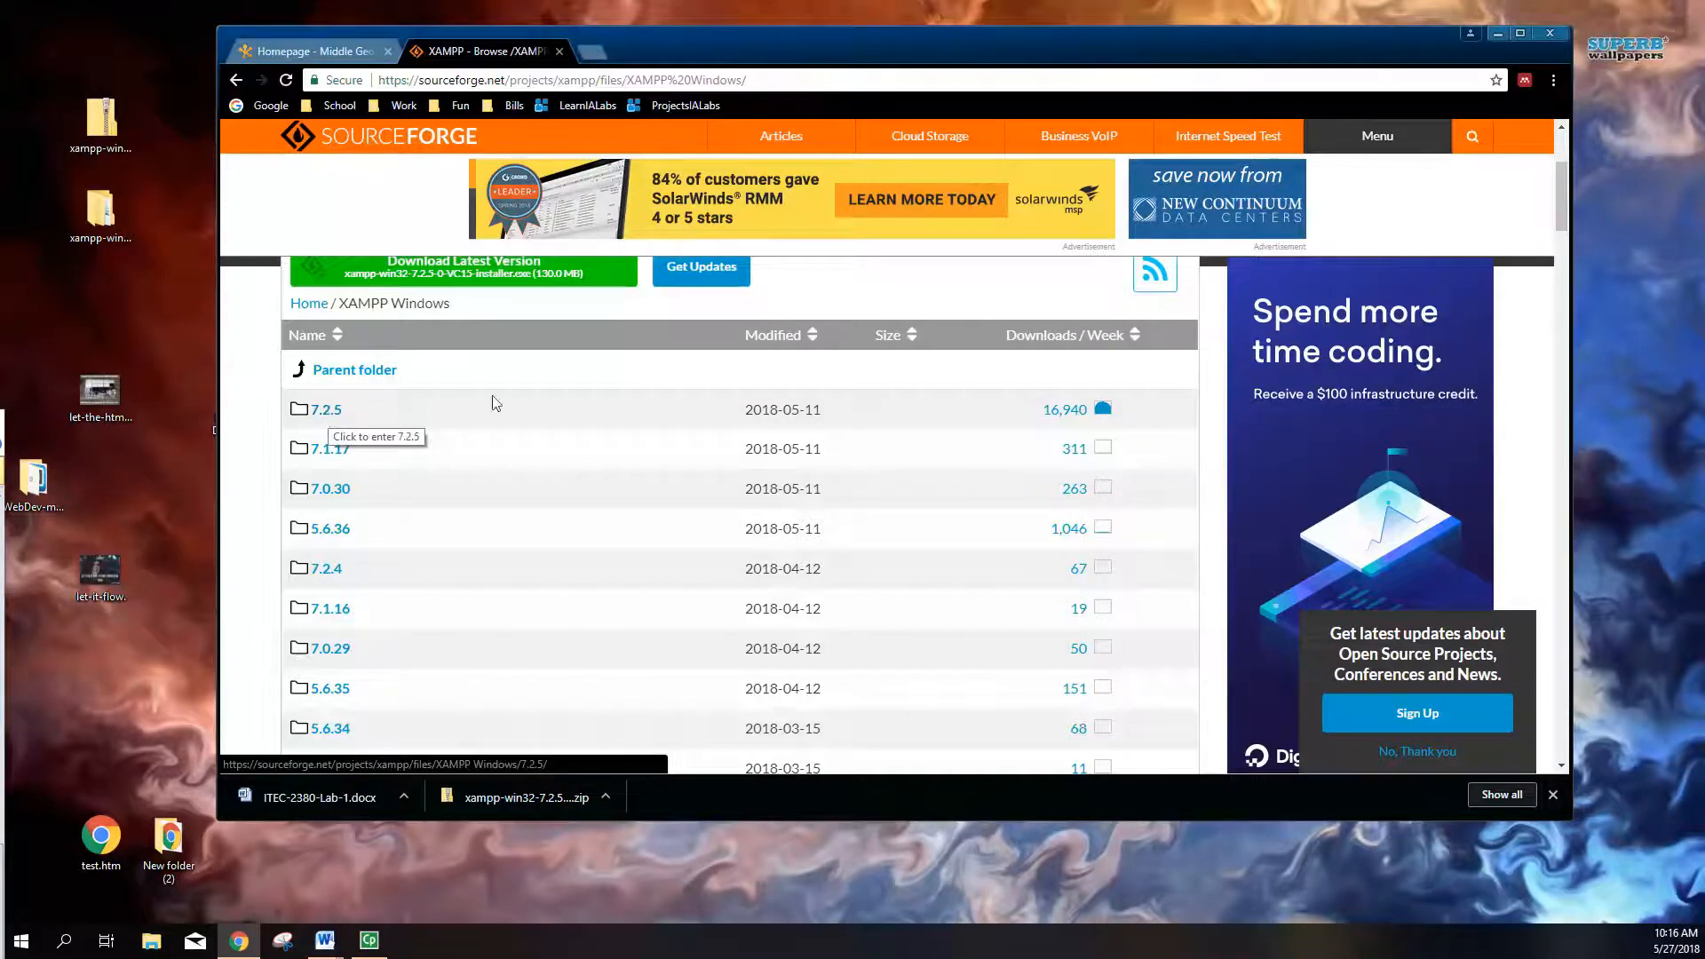
click(349, 413)
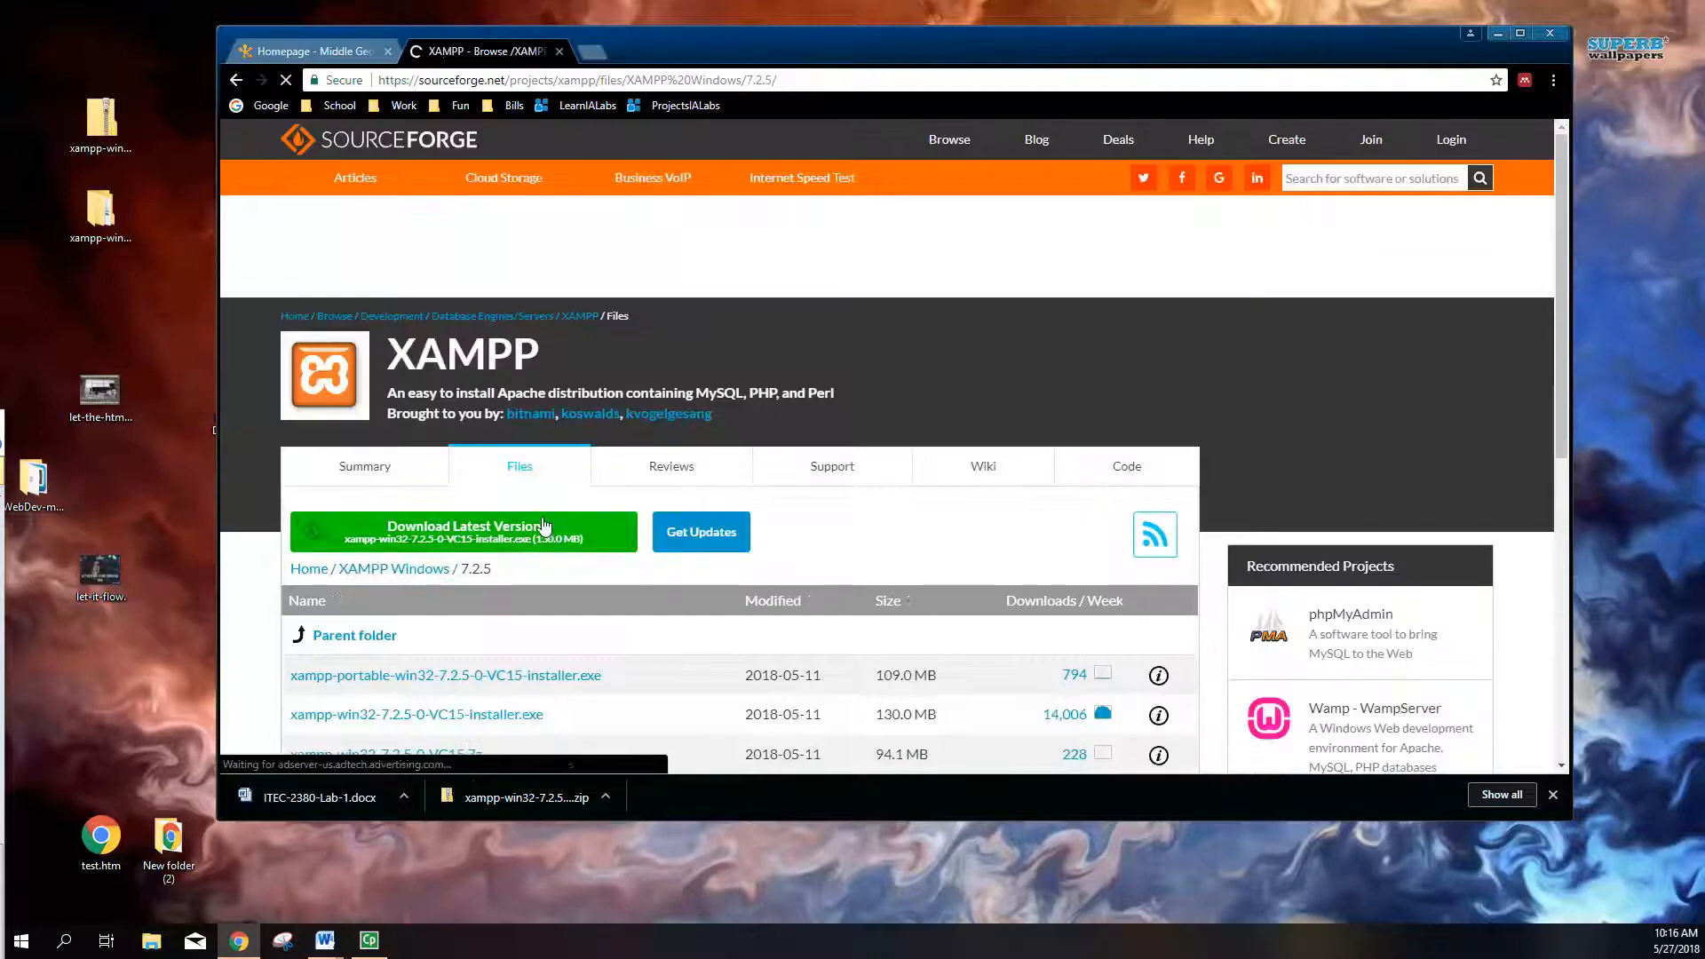
Step: Review the 7.2.5 files and highlight the listed size of xampp-win32-7.2.5-0-VC15.zip
scroll(524, 559, down, 4)
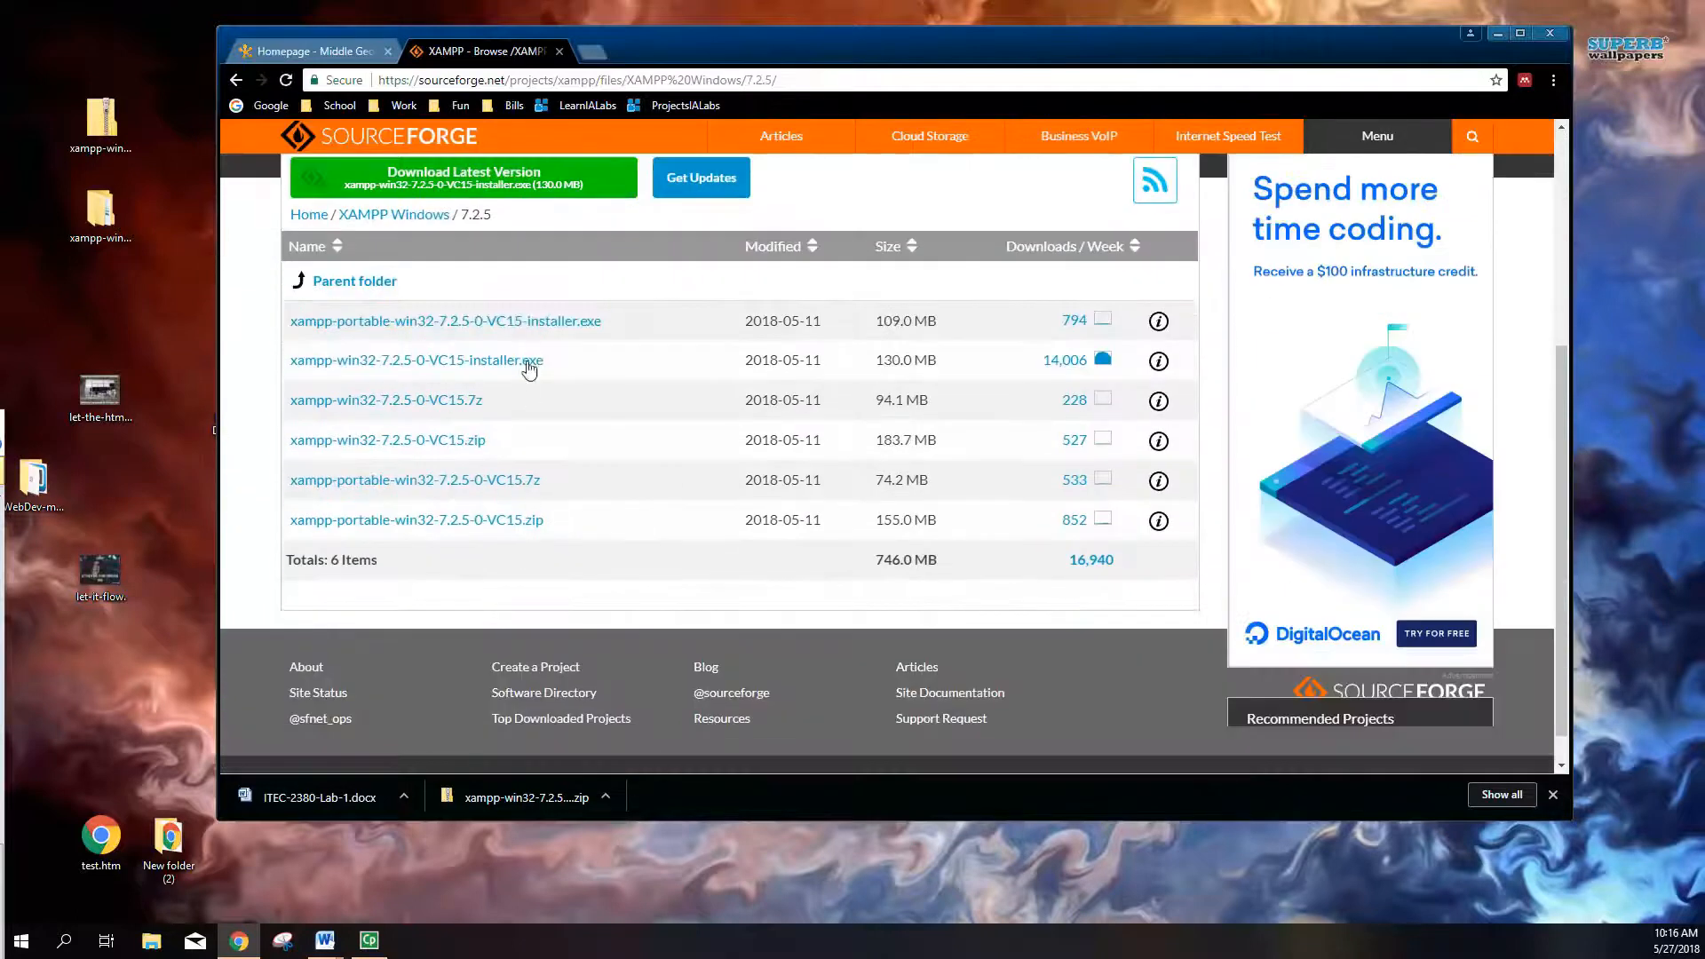
scroll(507, 495, up, 1)
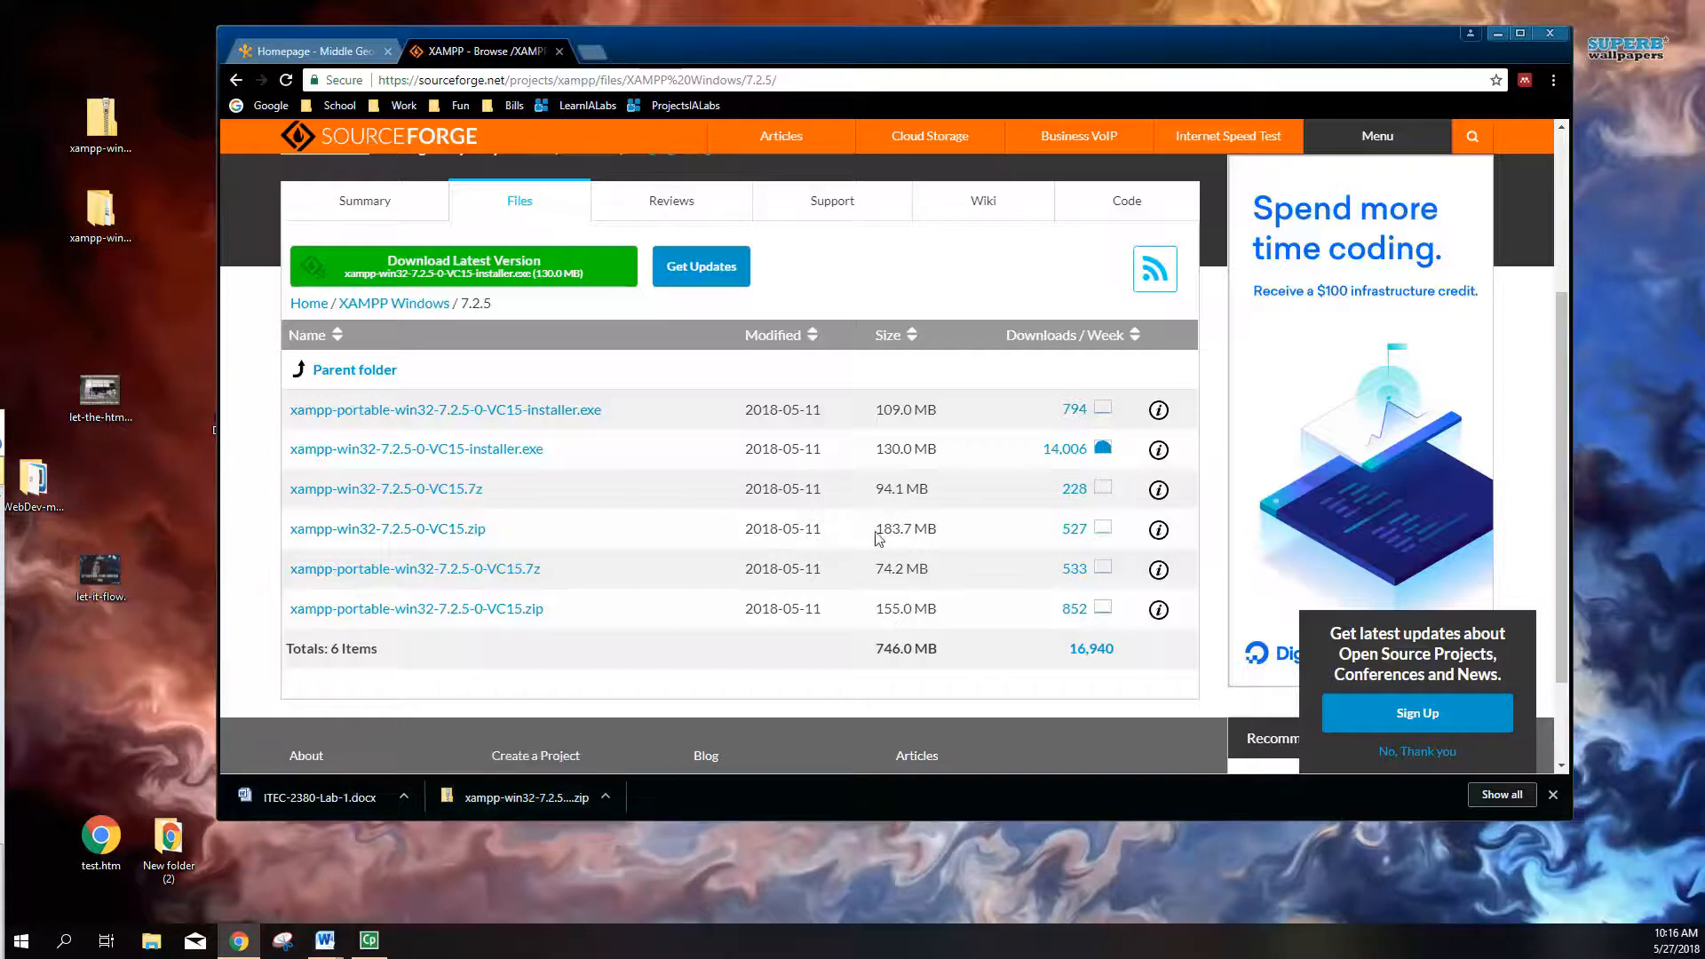
drag(875, 528, 935, 528)
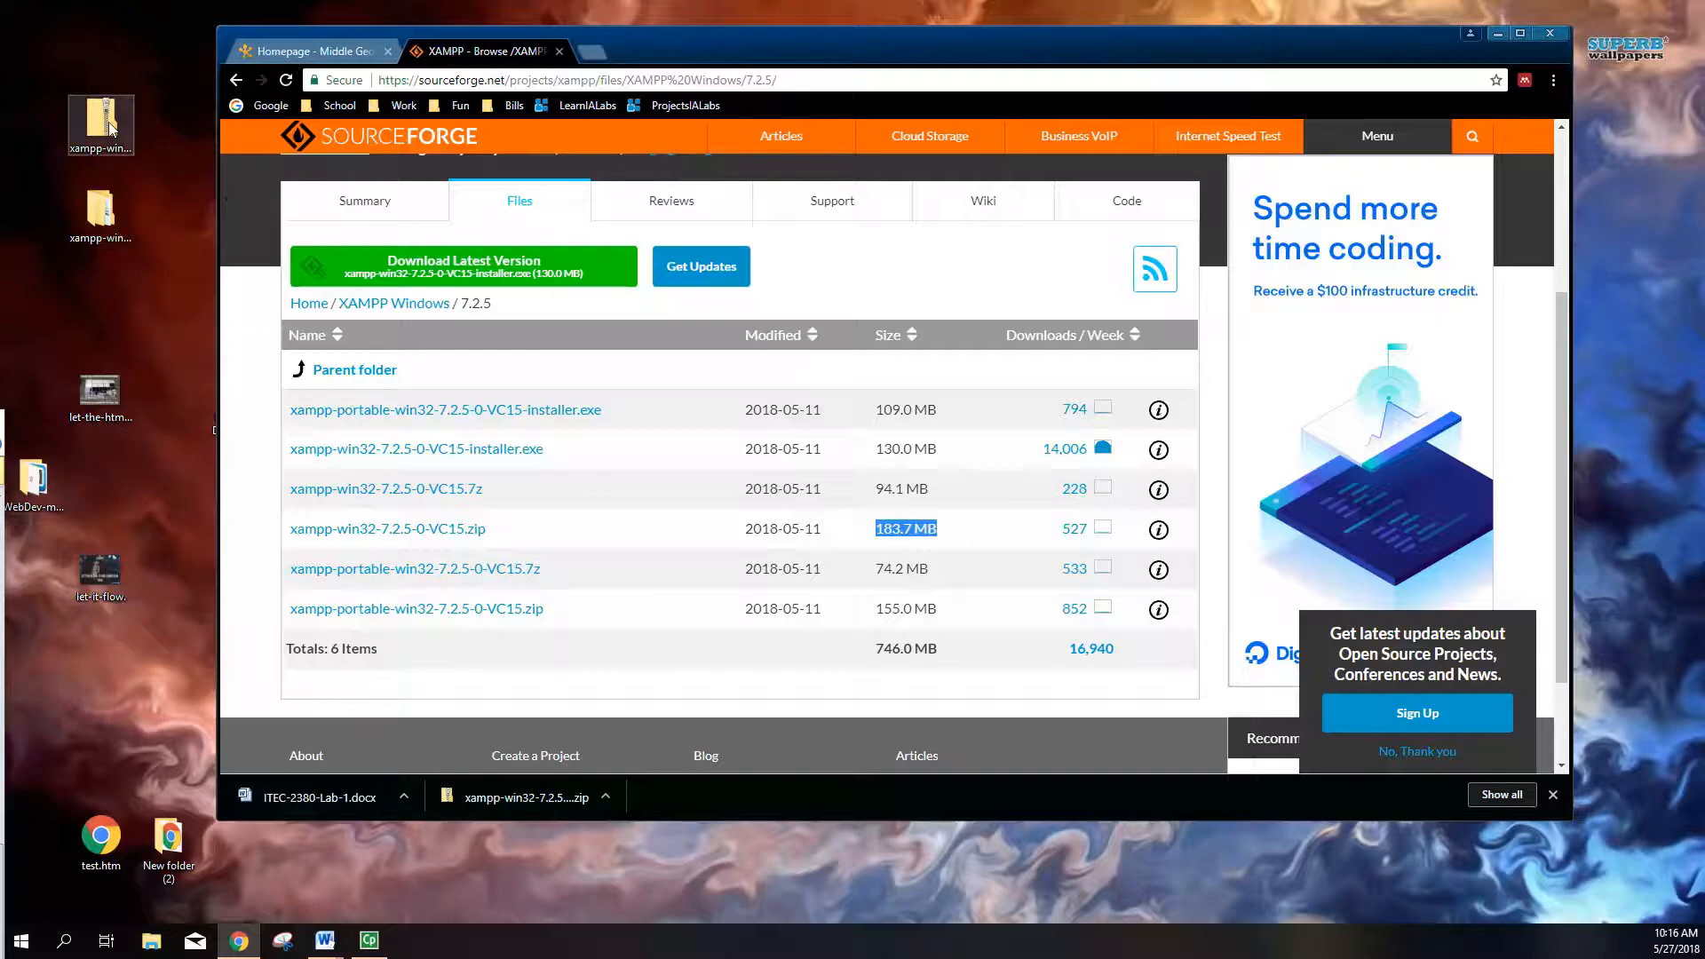
Step: Check the extraction option for the downloaded XAMPP zip on the desktop, without extracting it again
click(131, 142)
mouse_move(130, 138)
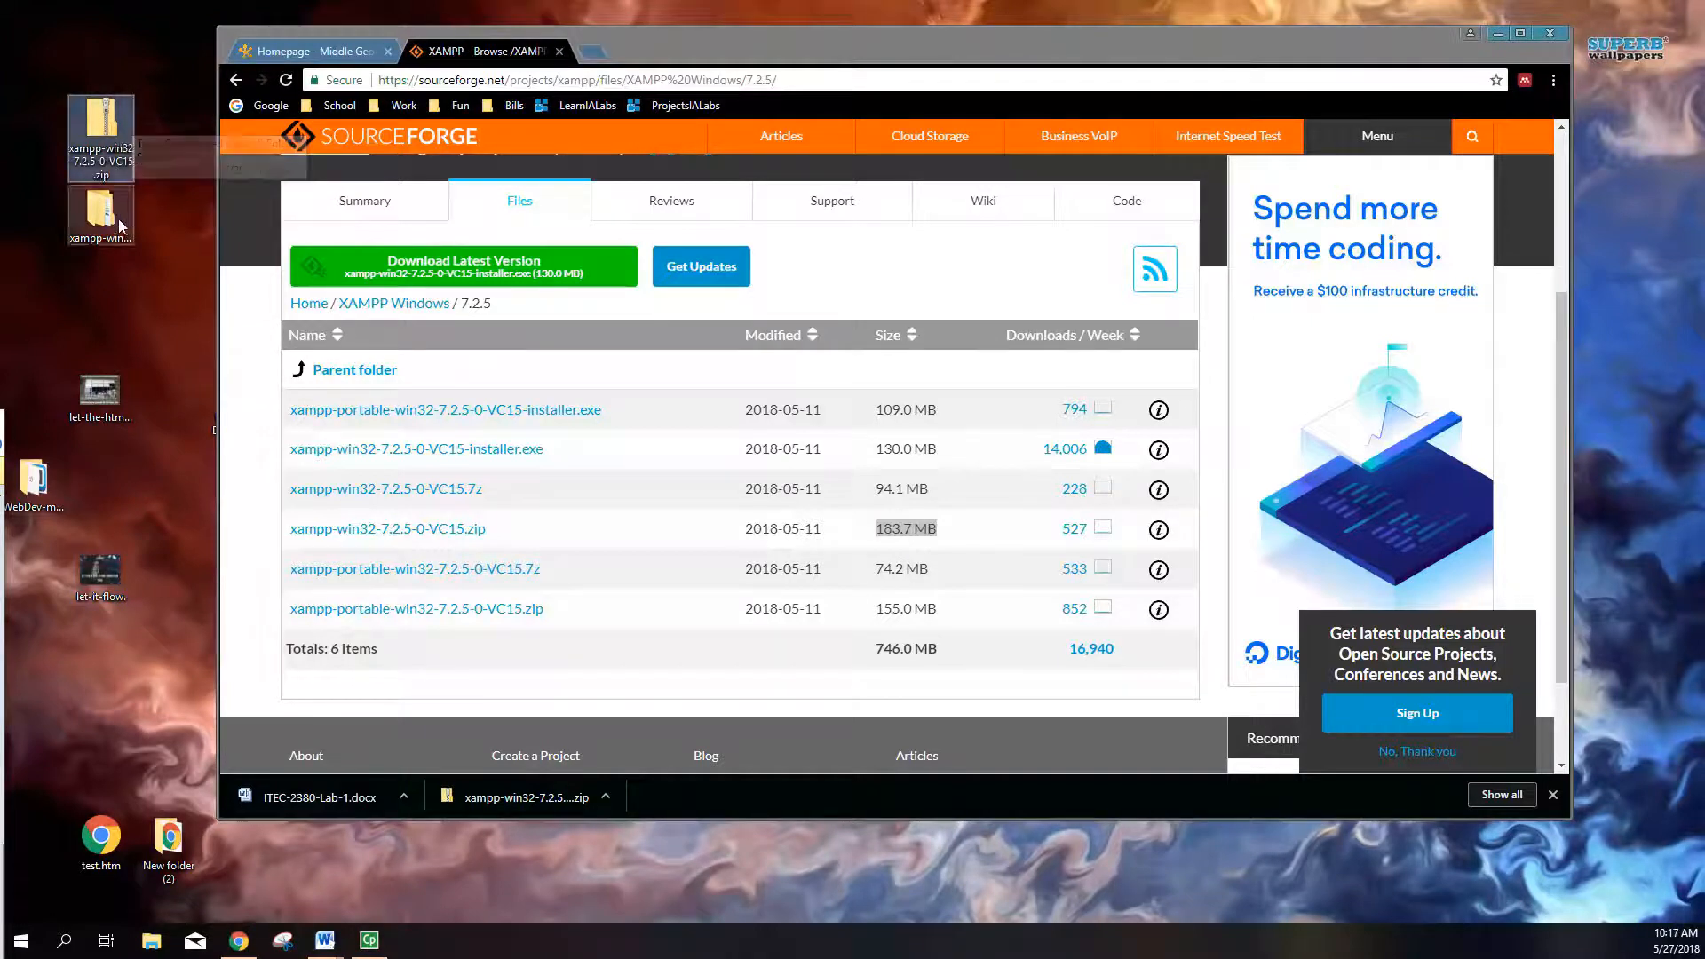
right_click(116, 133)
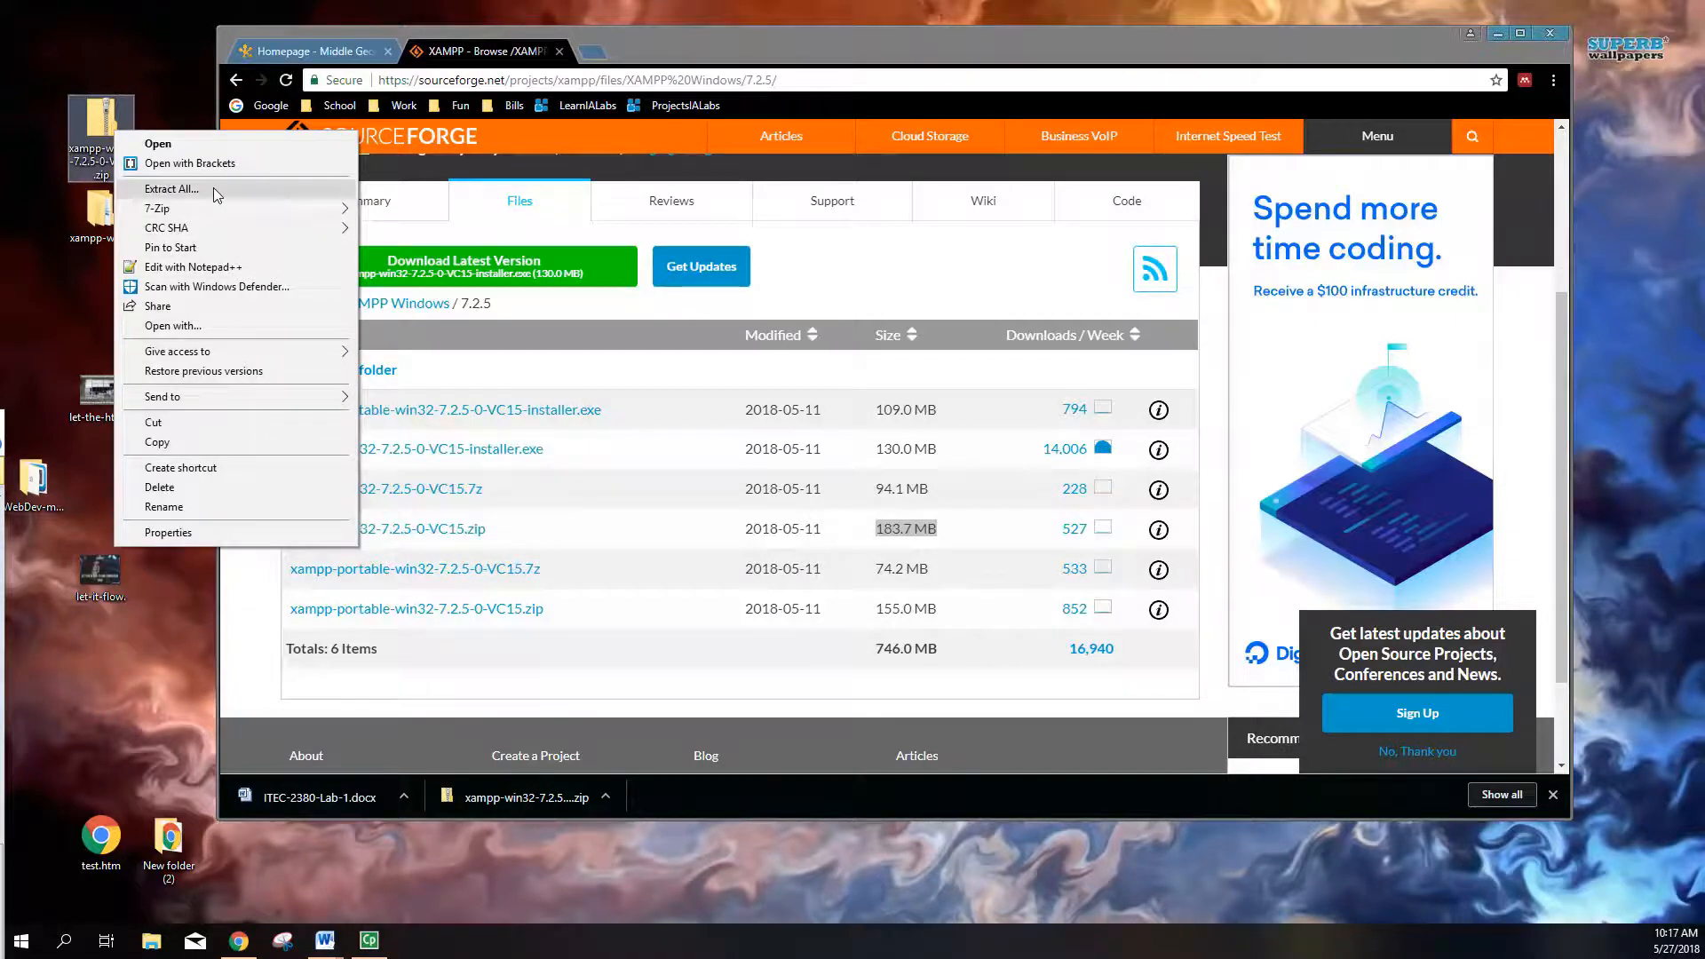
click(102, 222)
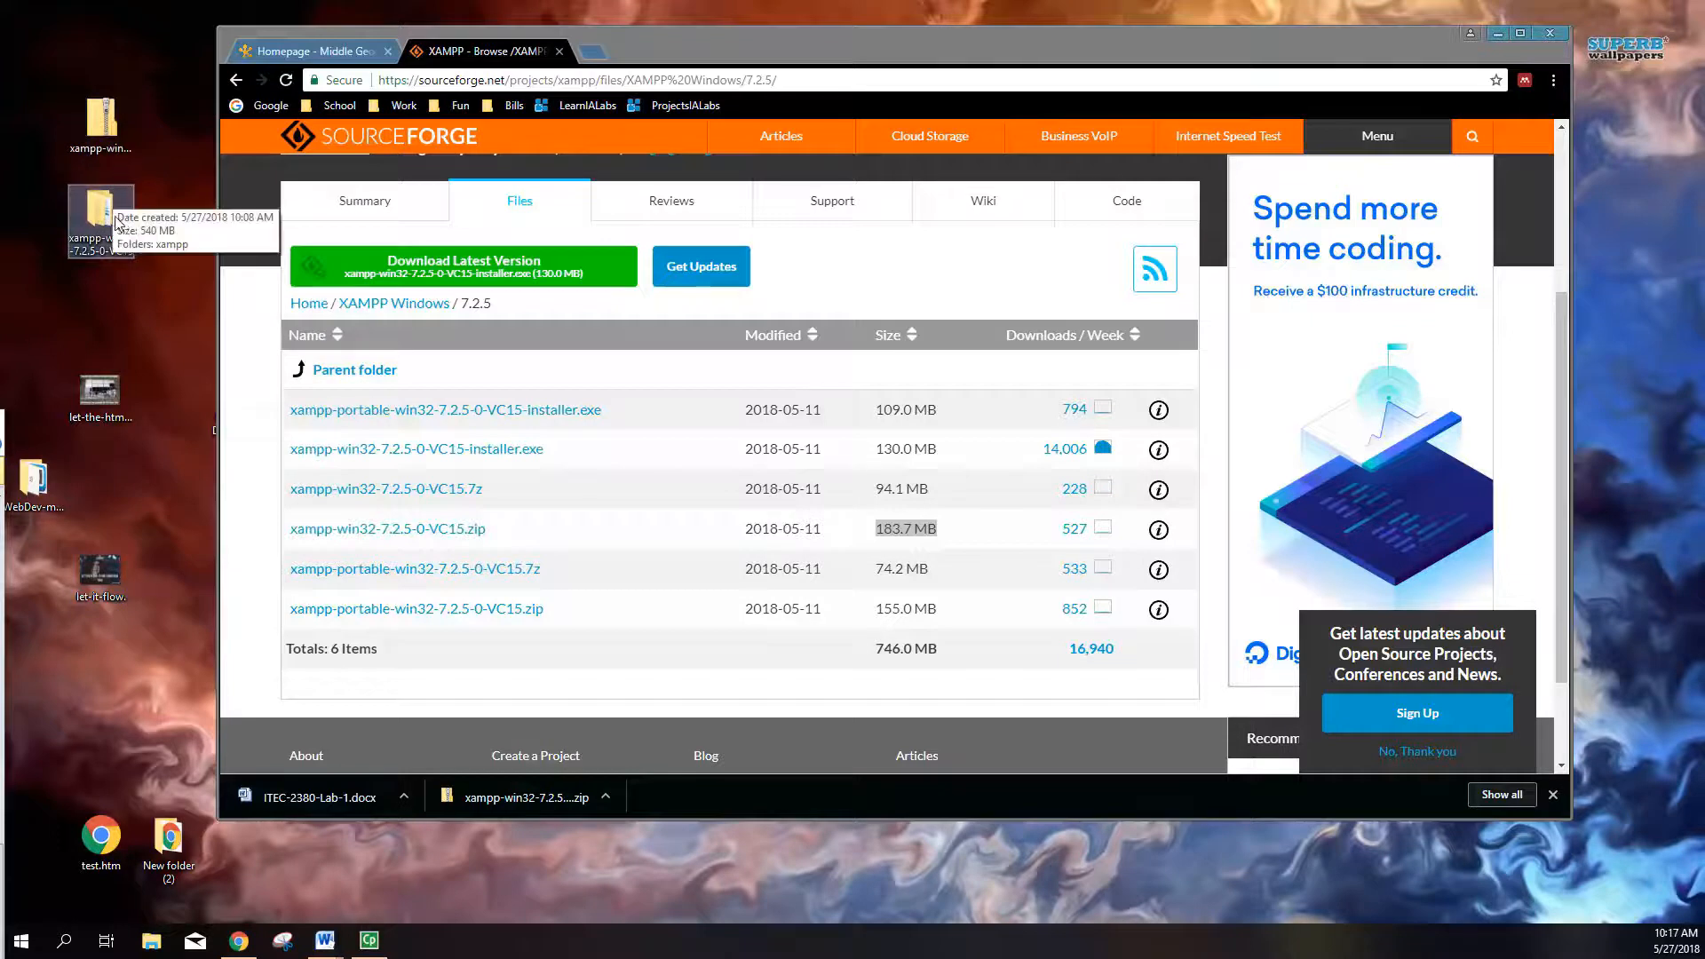
Step: Open the extracted XAMPP folder on the desktop, view its inner xampp folder, and return to the parent folder
double_click(106, 217)
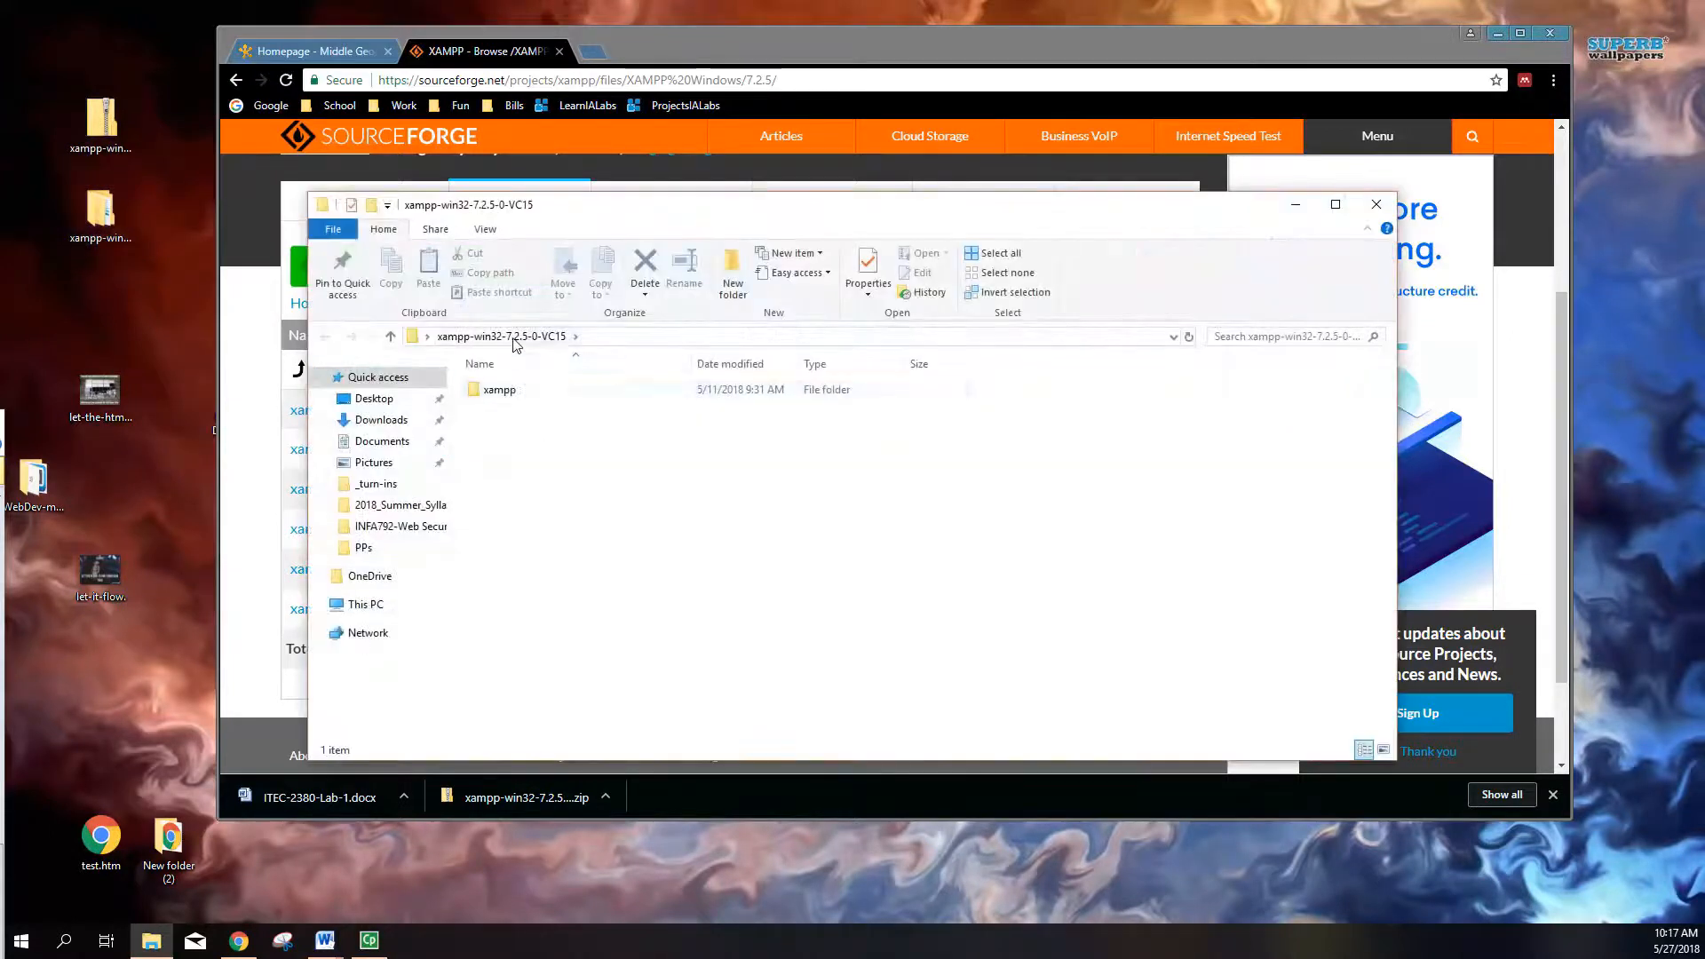
double_click(499, 392)
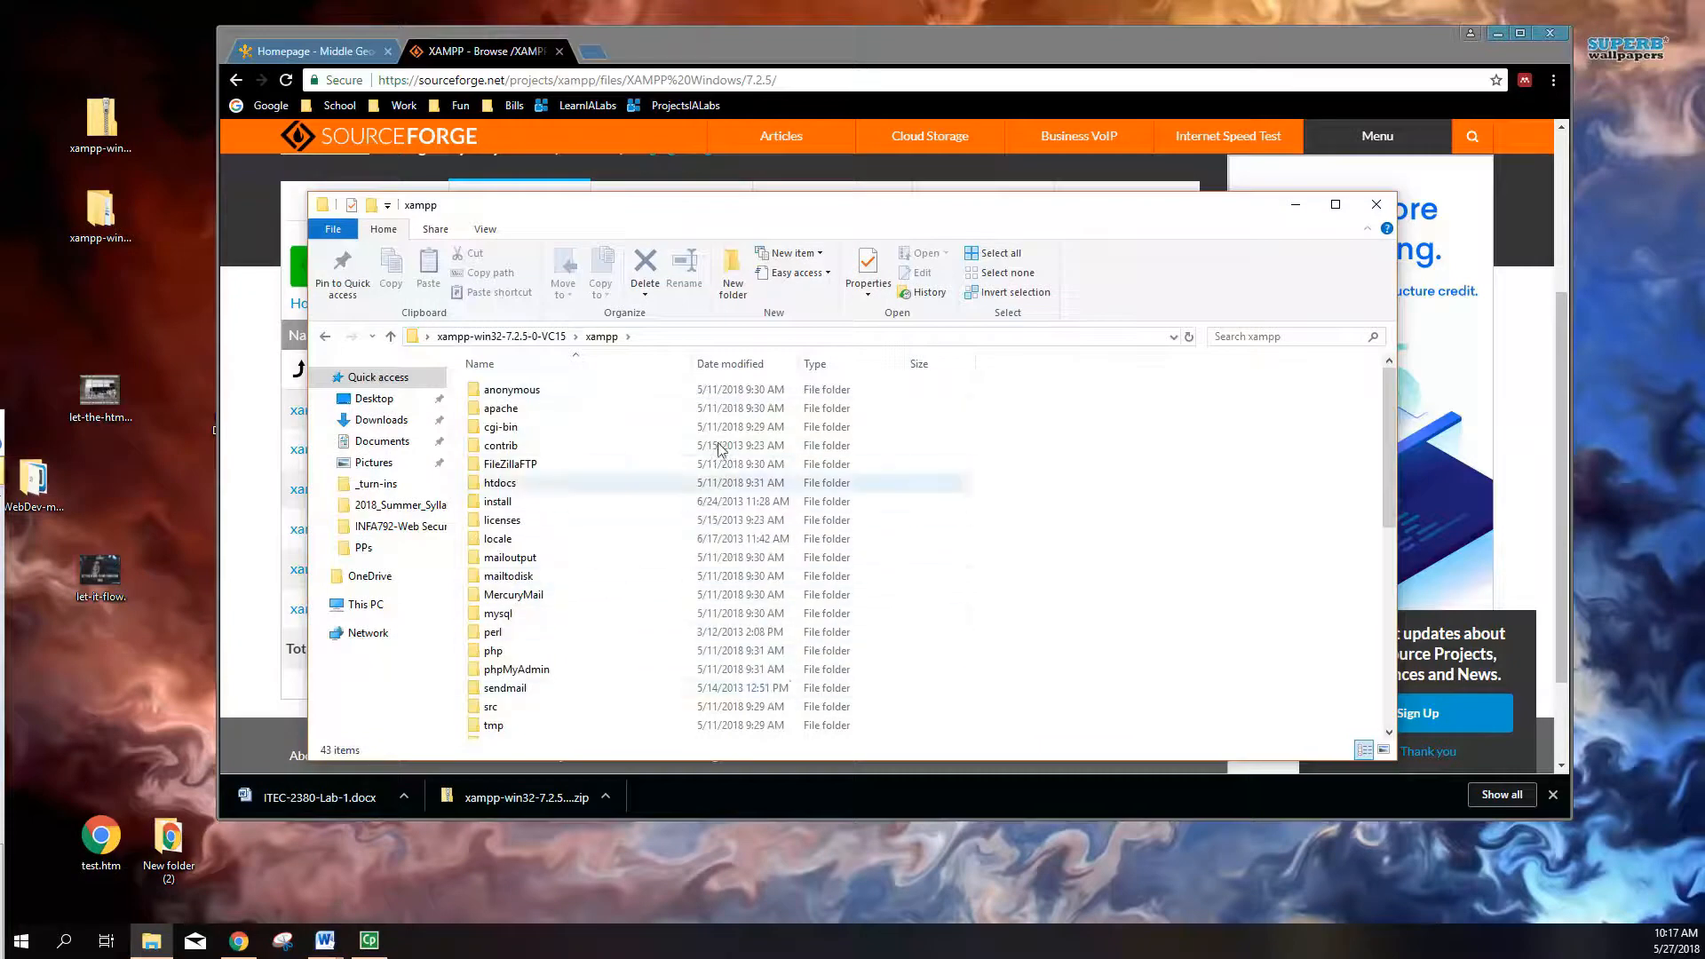
click(518, 339)
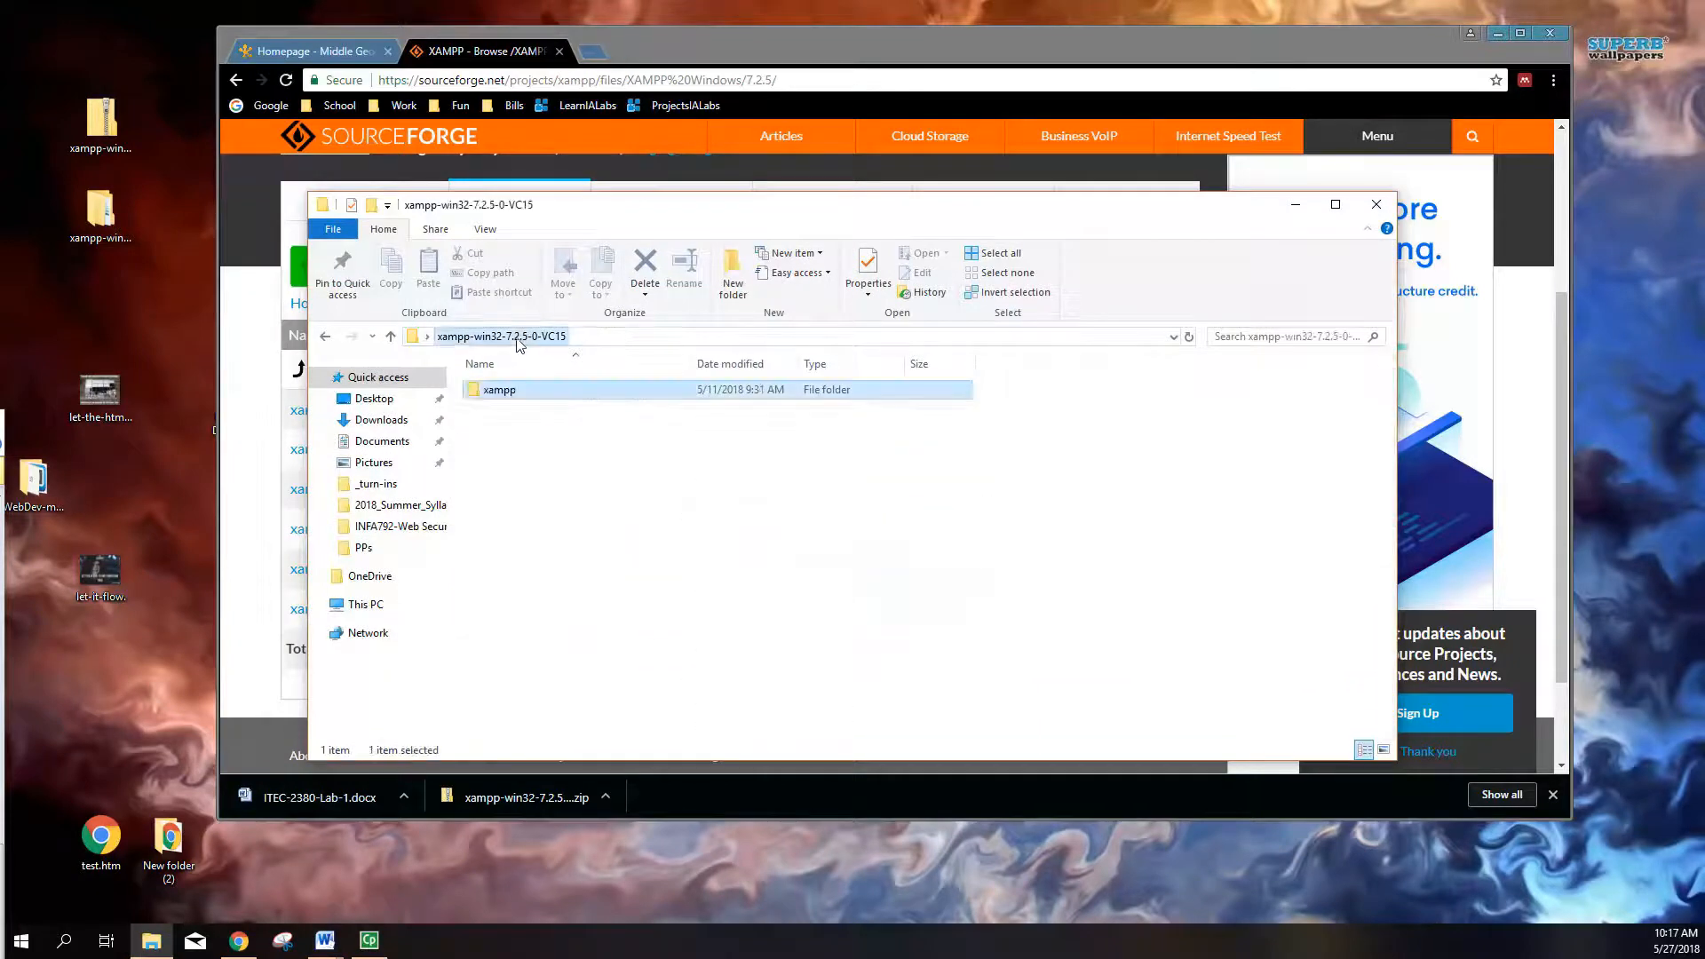
Step: Browse to the Desktop folder, open xampp-win32-7.2.5-0-VC15 from there, and select the xampp folder inside
click(391, 420)
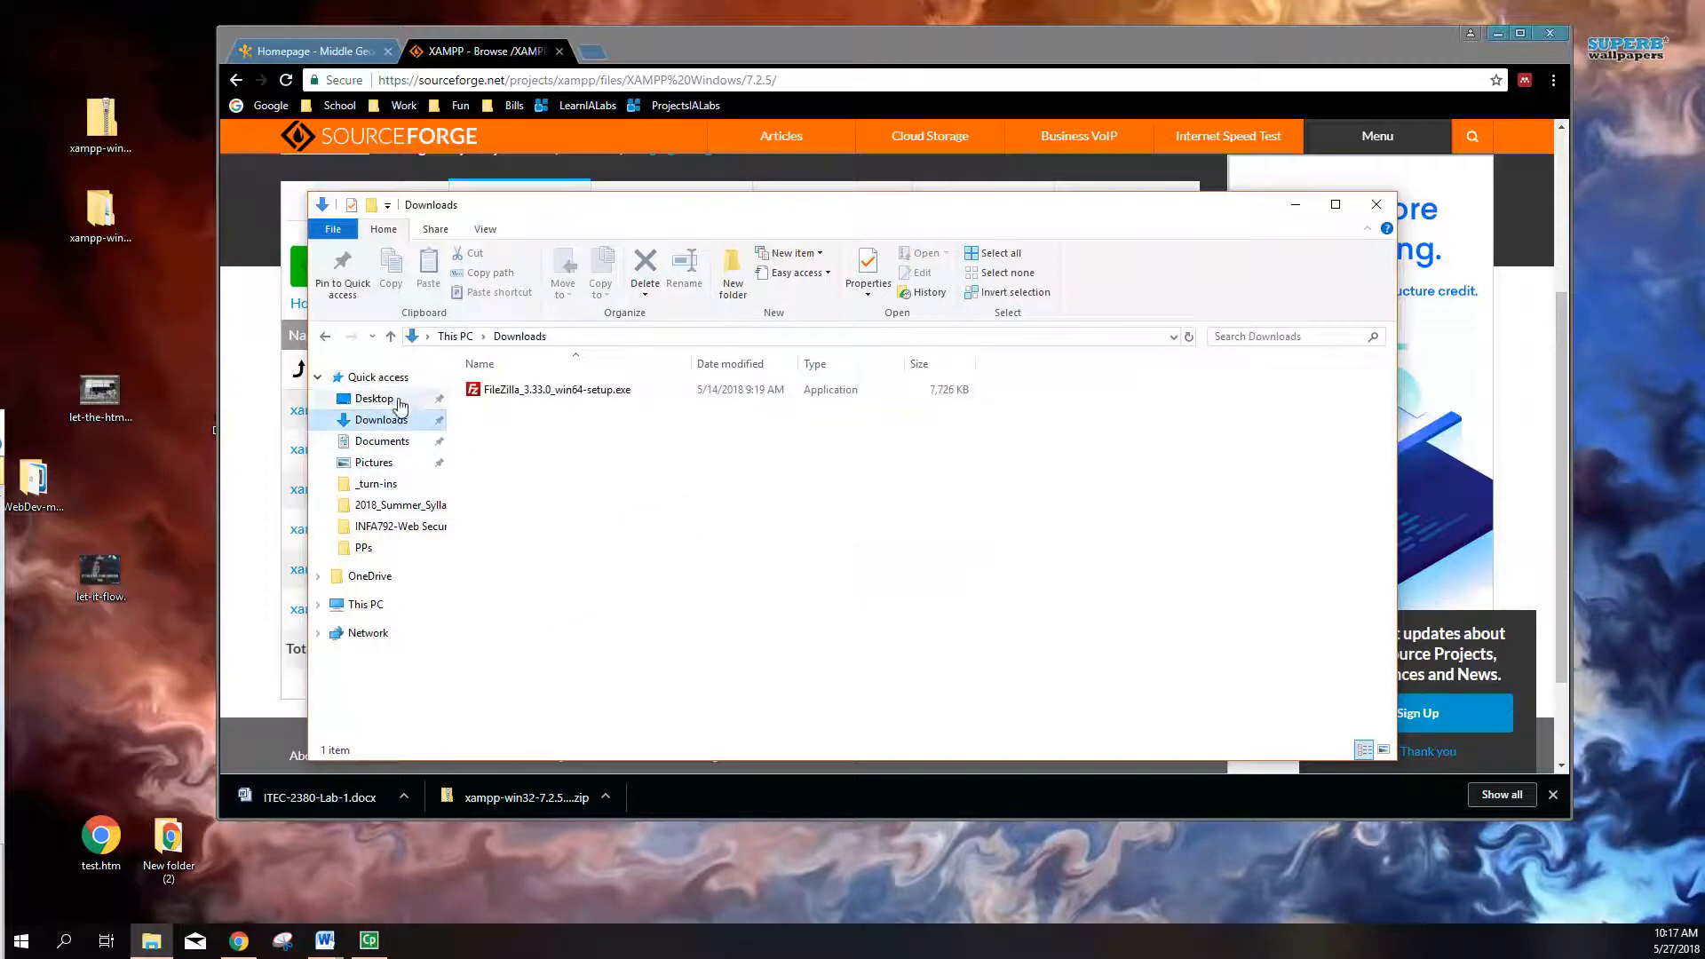
key(alt+Left)
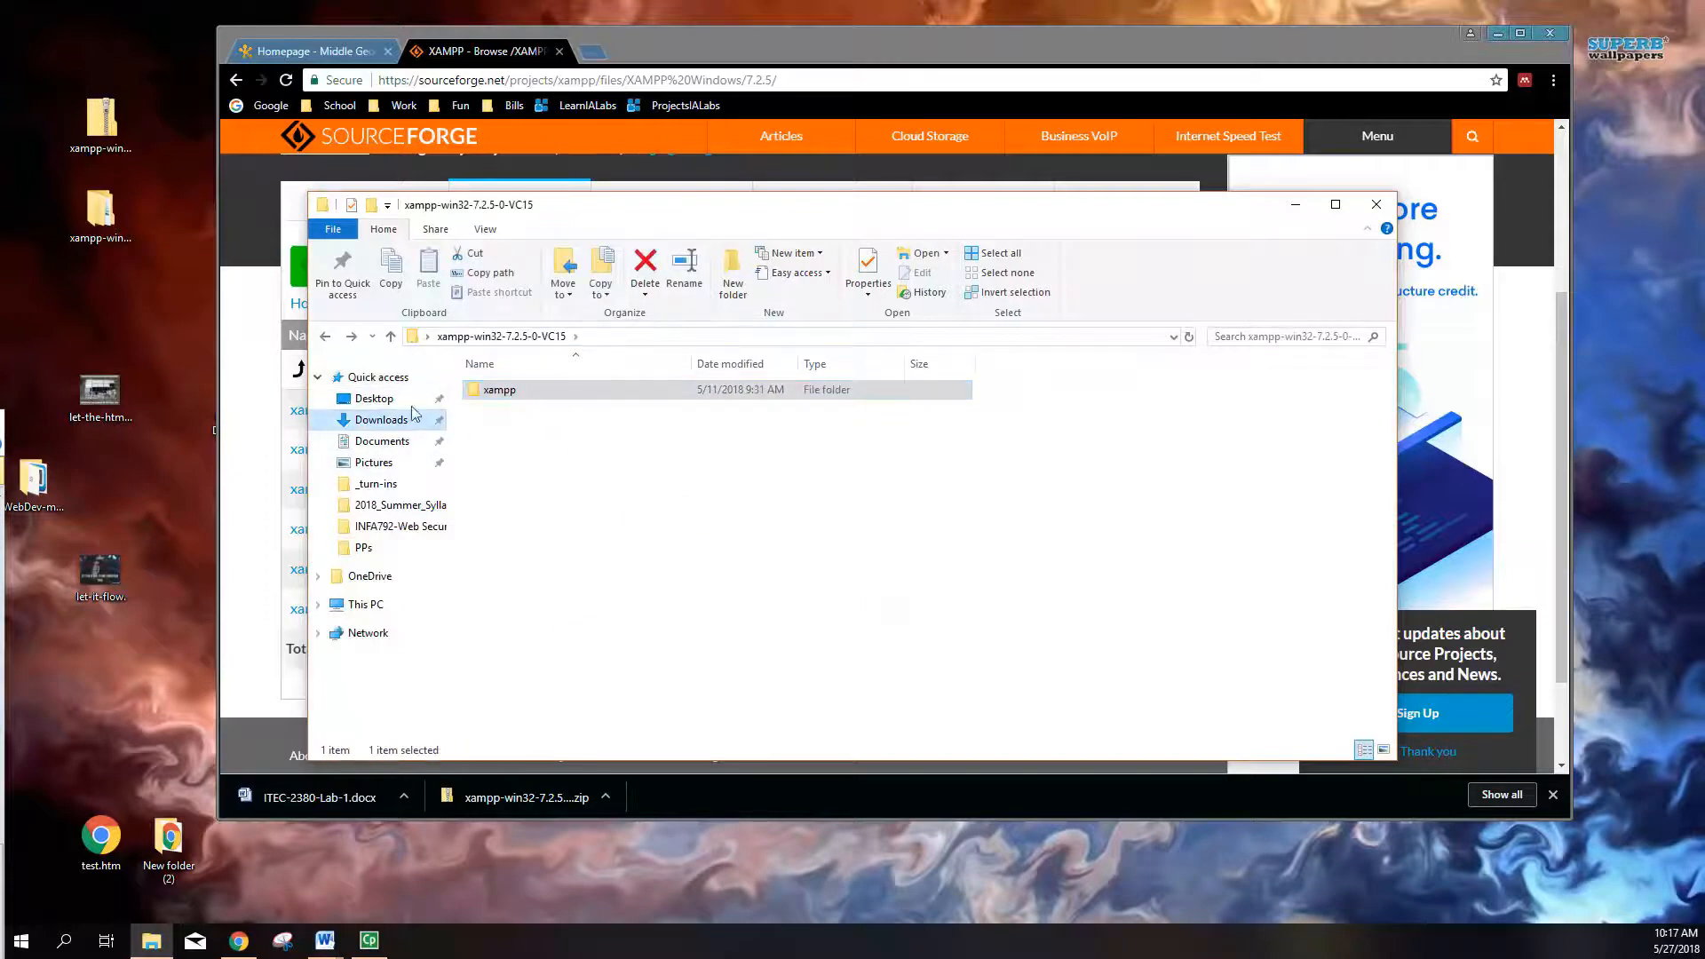
click(373, 399)
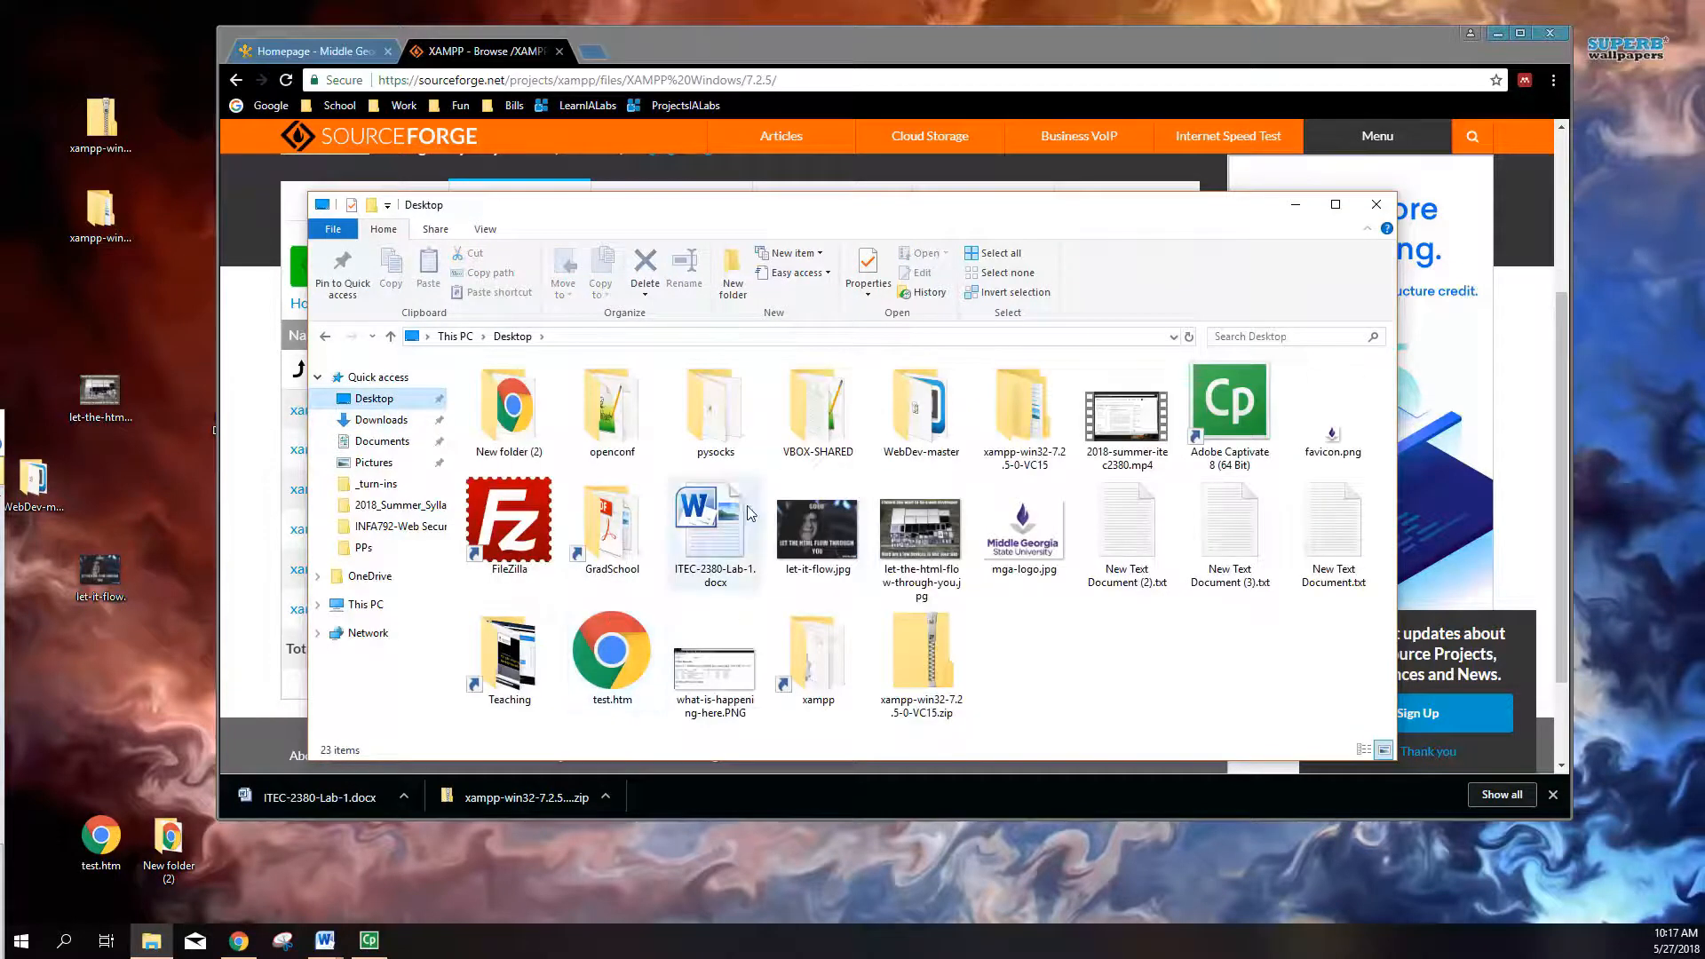
double_click(827, 662)
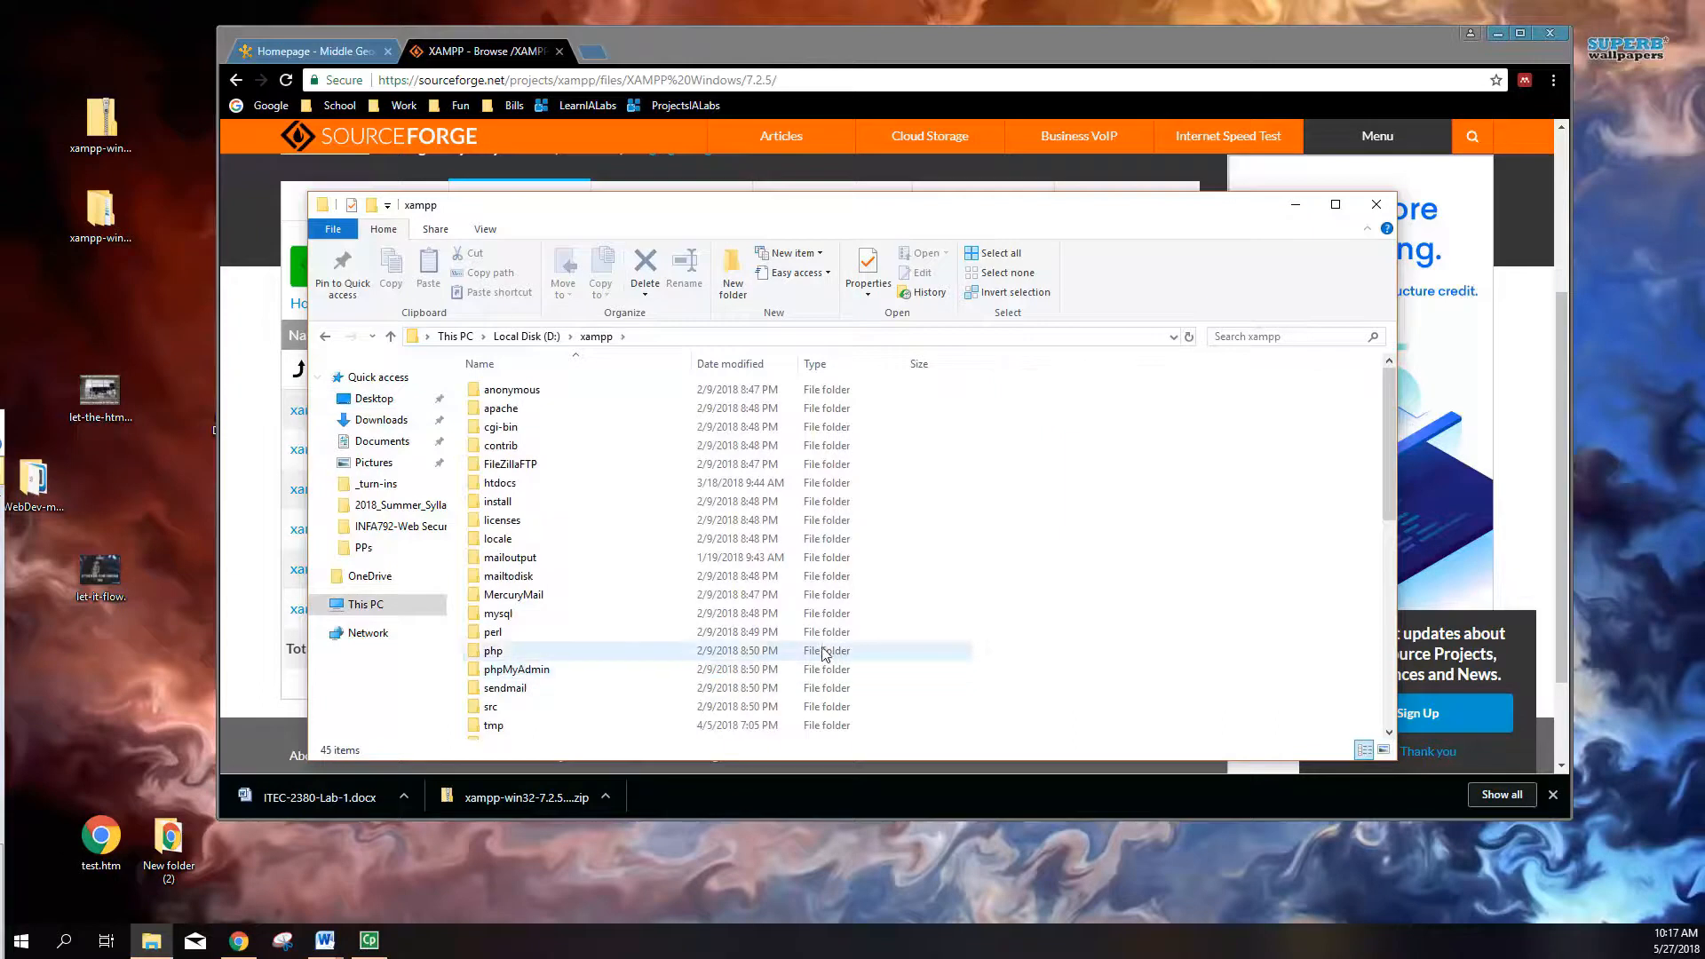
key(alt+Left)
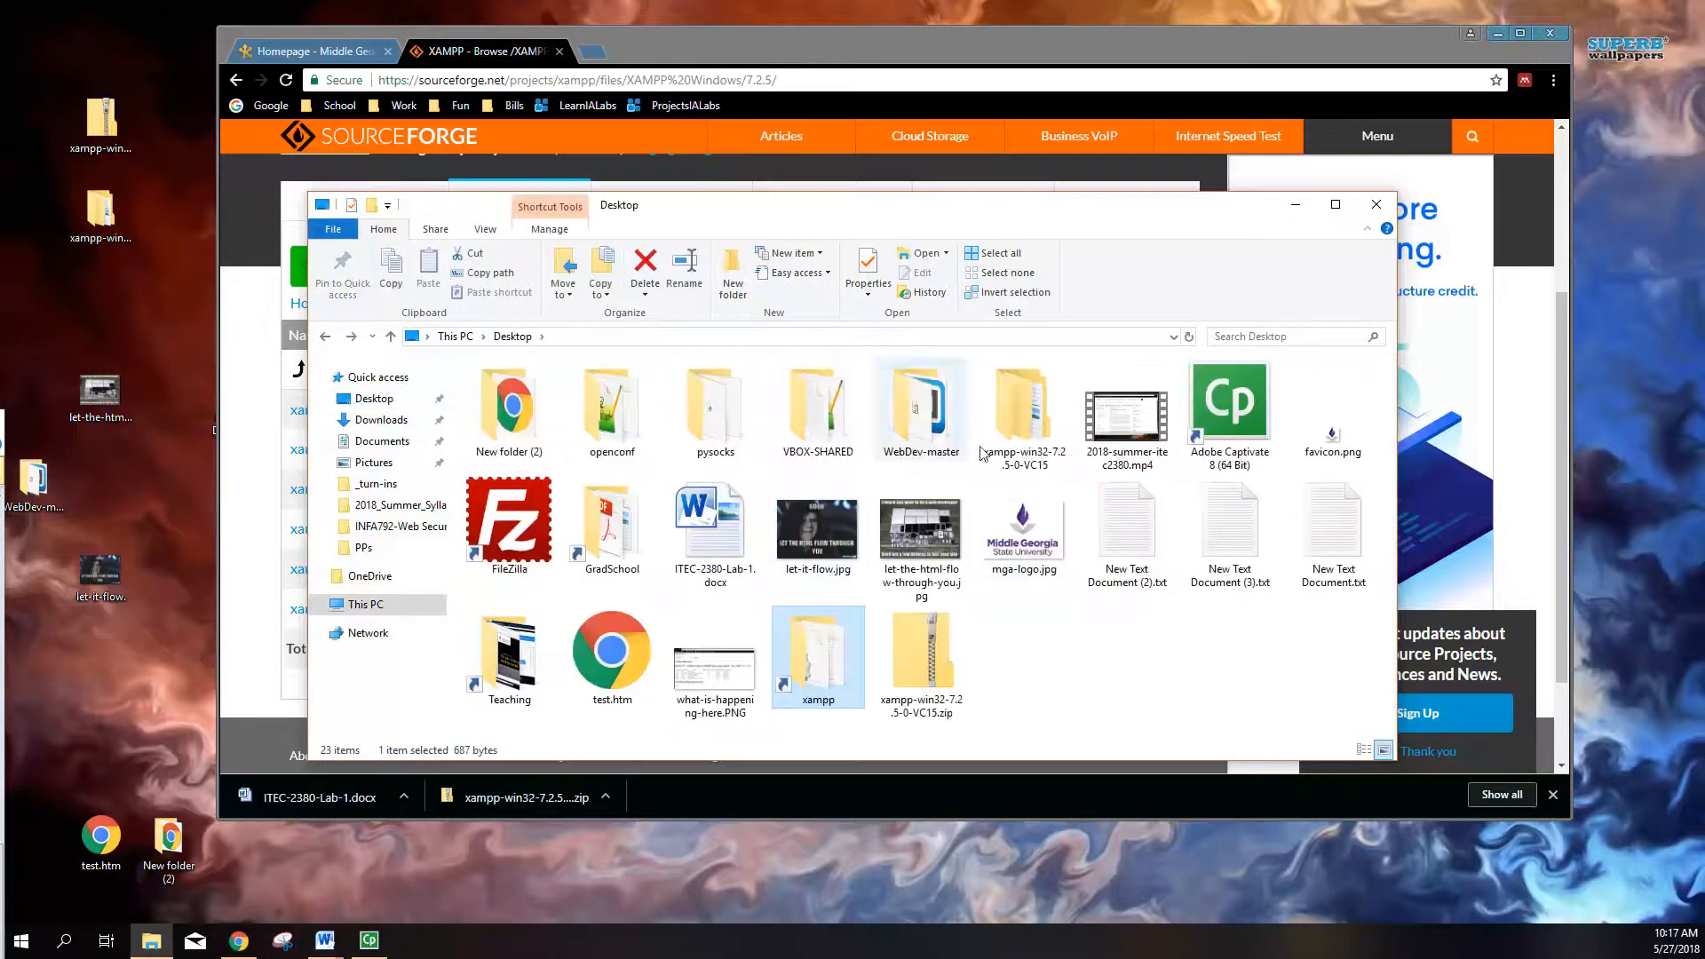
double_click(1024, 415)
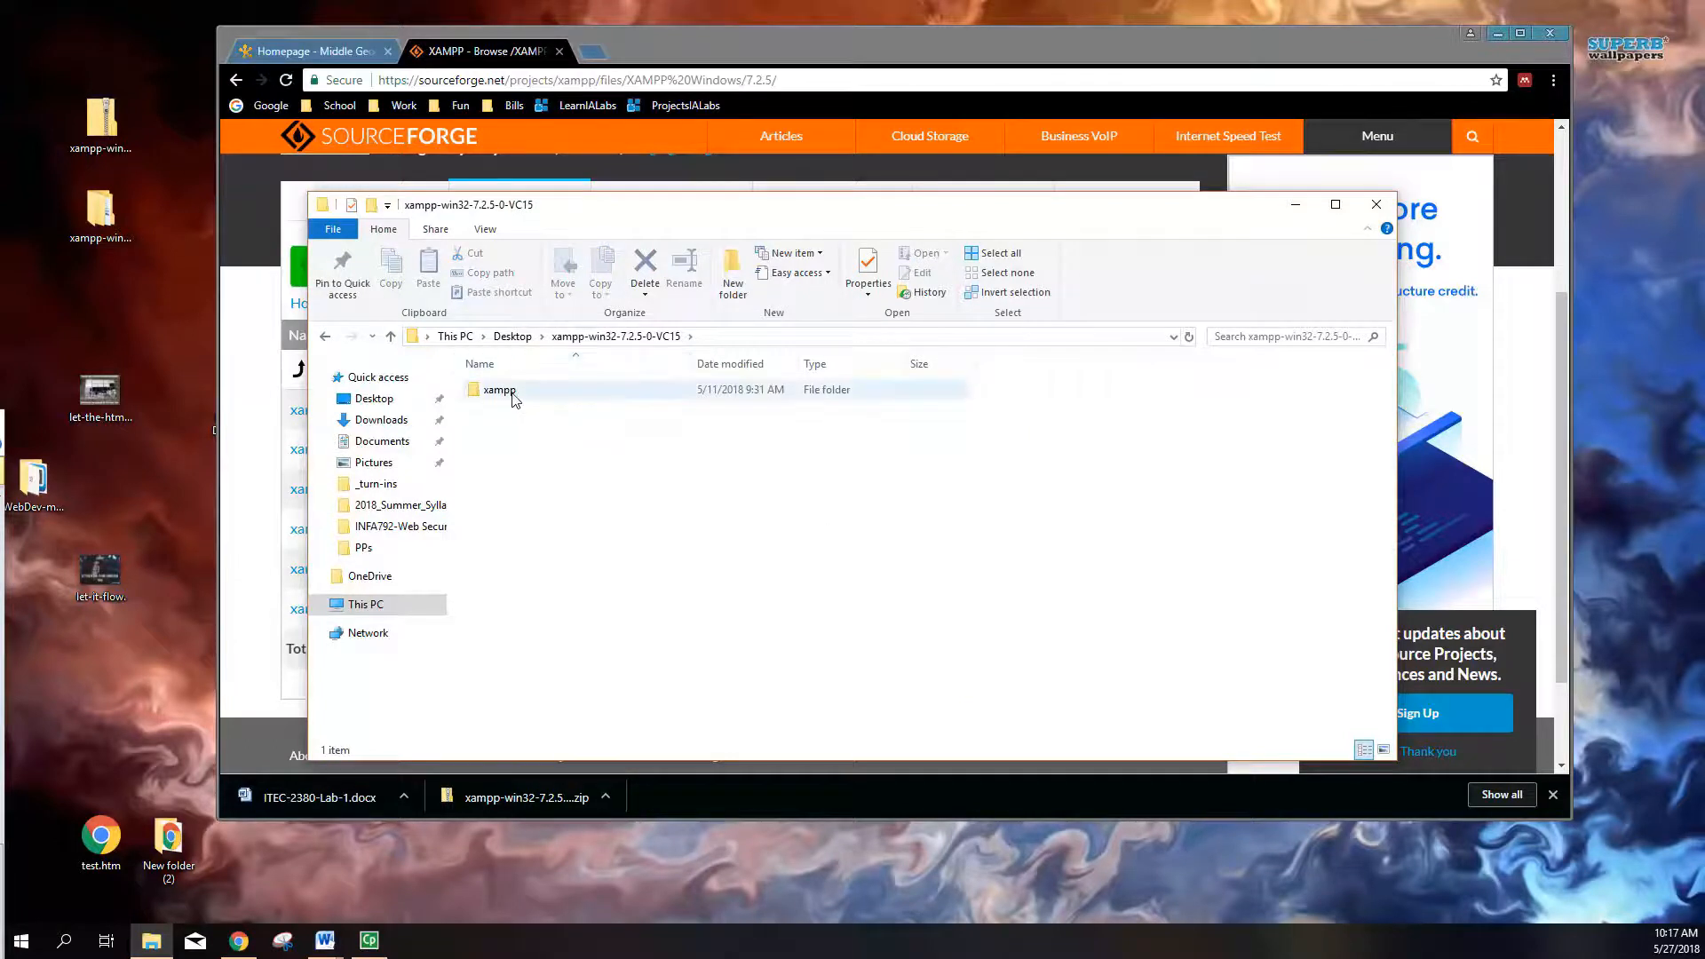
click(501, 397)
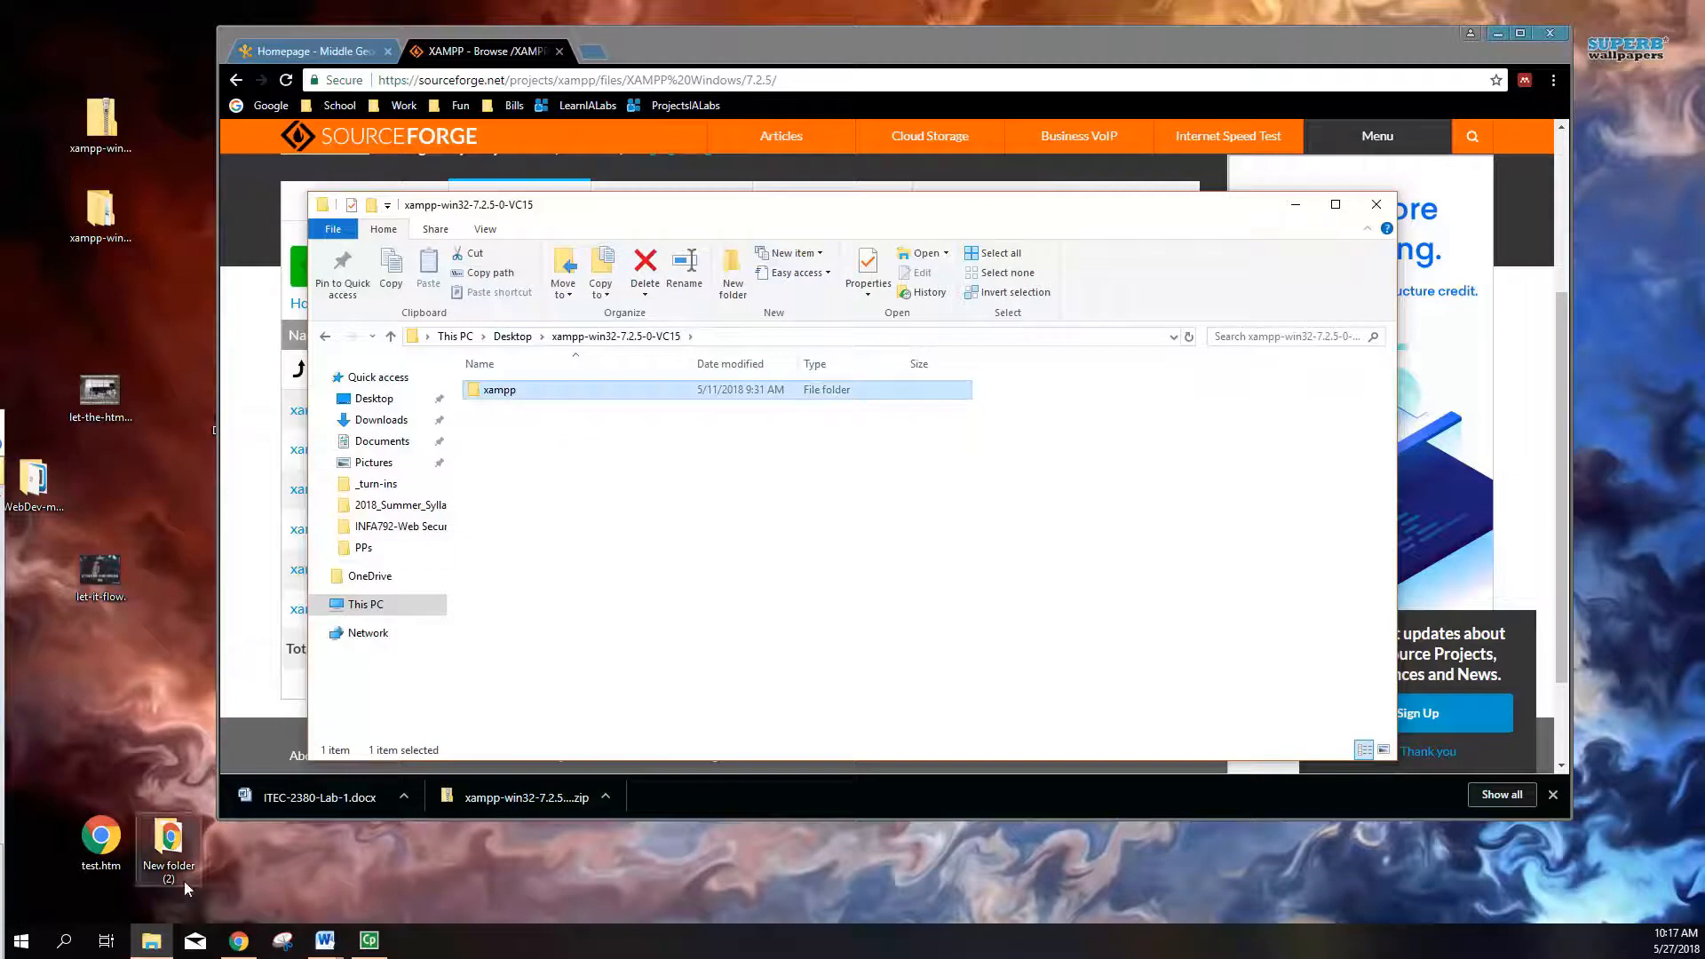
Step: Expand This PC in the folder tree and open Local Disk (C:) in a new window
right_click(151, 940)
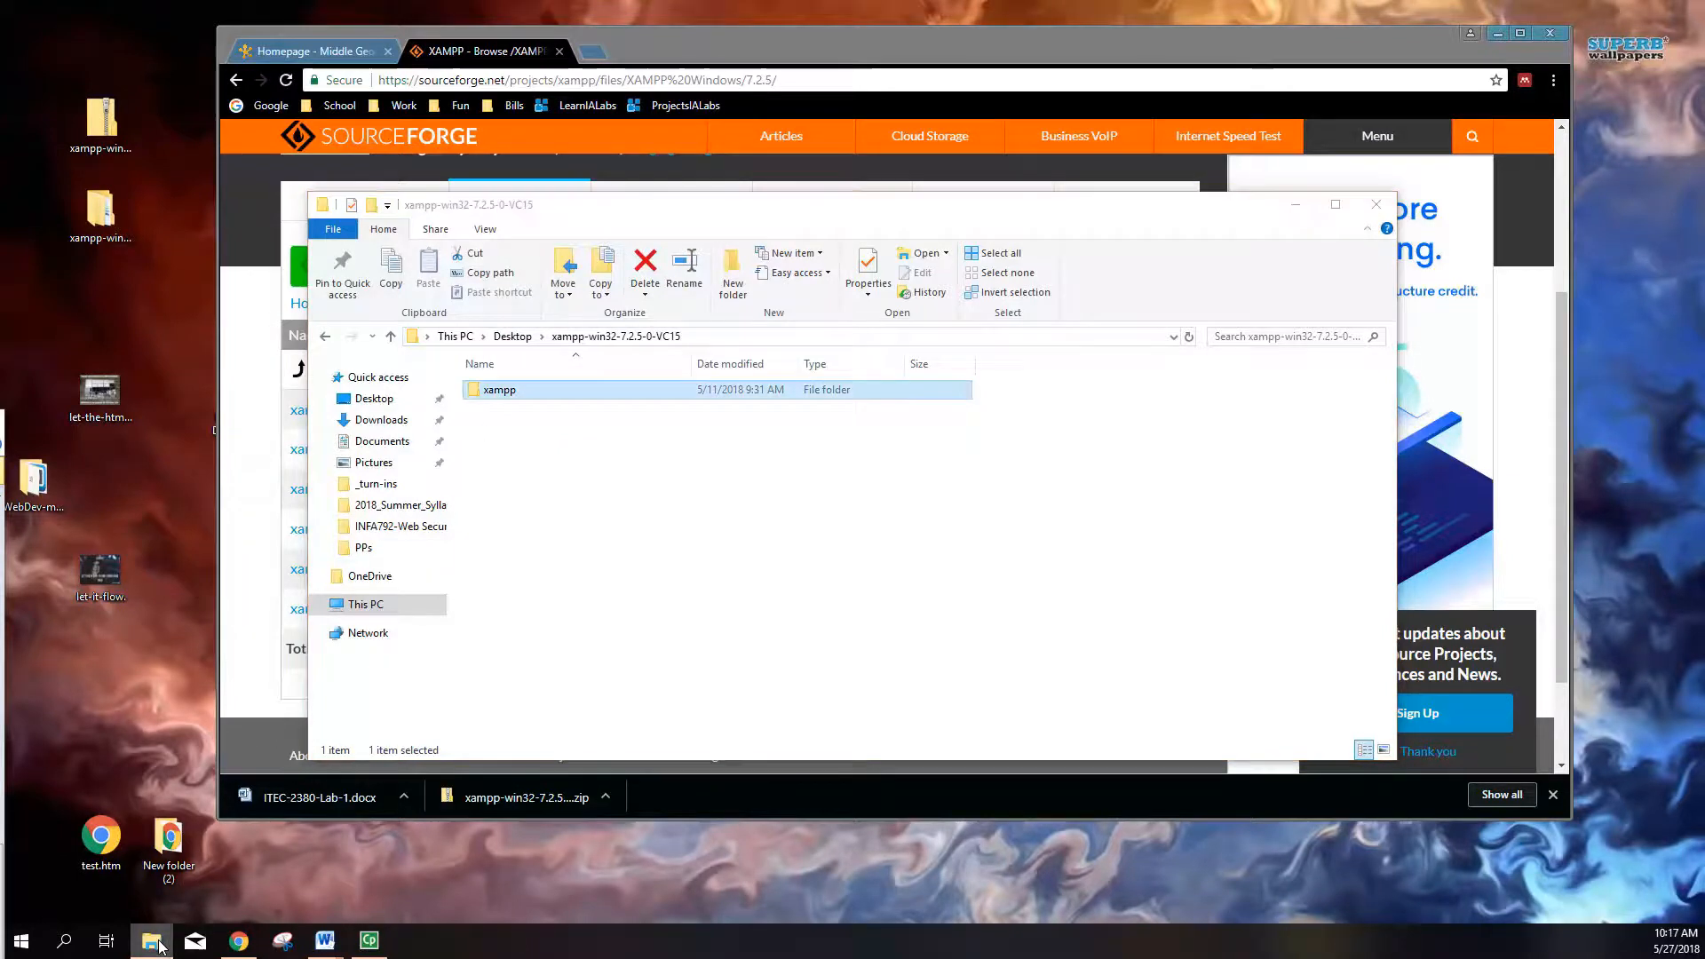
click(524, 583)
right_click(366, 608)
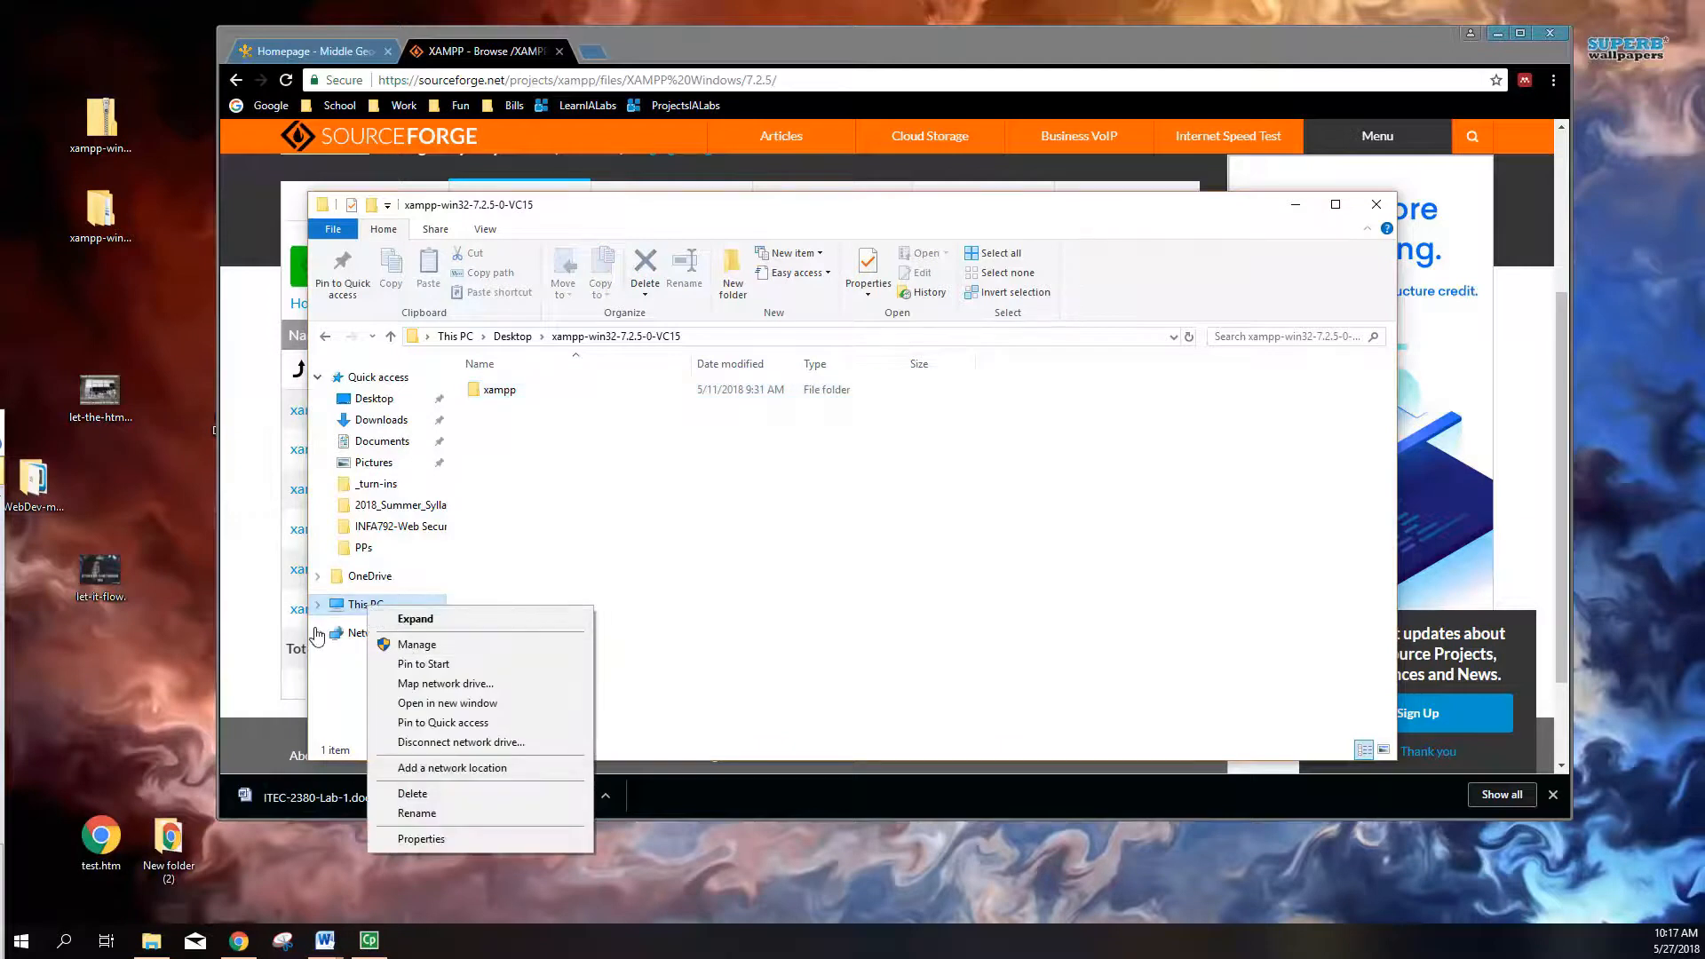
click(318, 605)
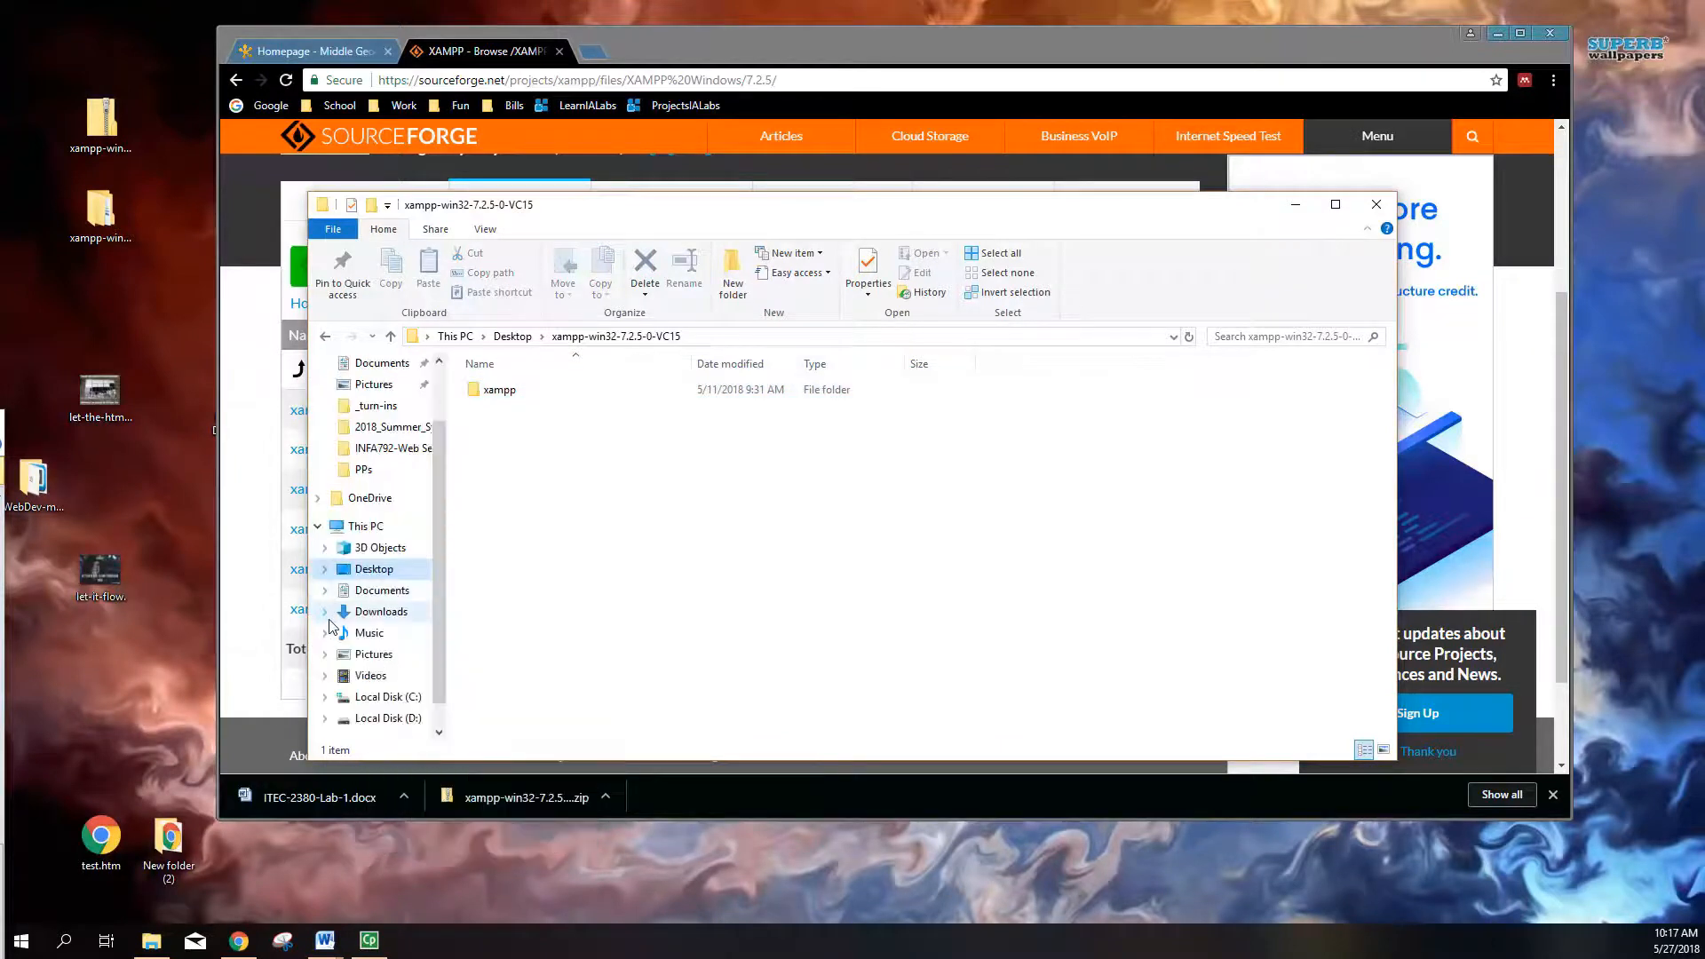
right_click(373, 699)
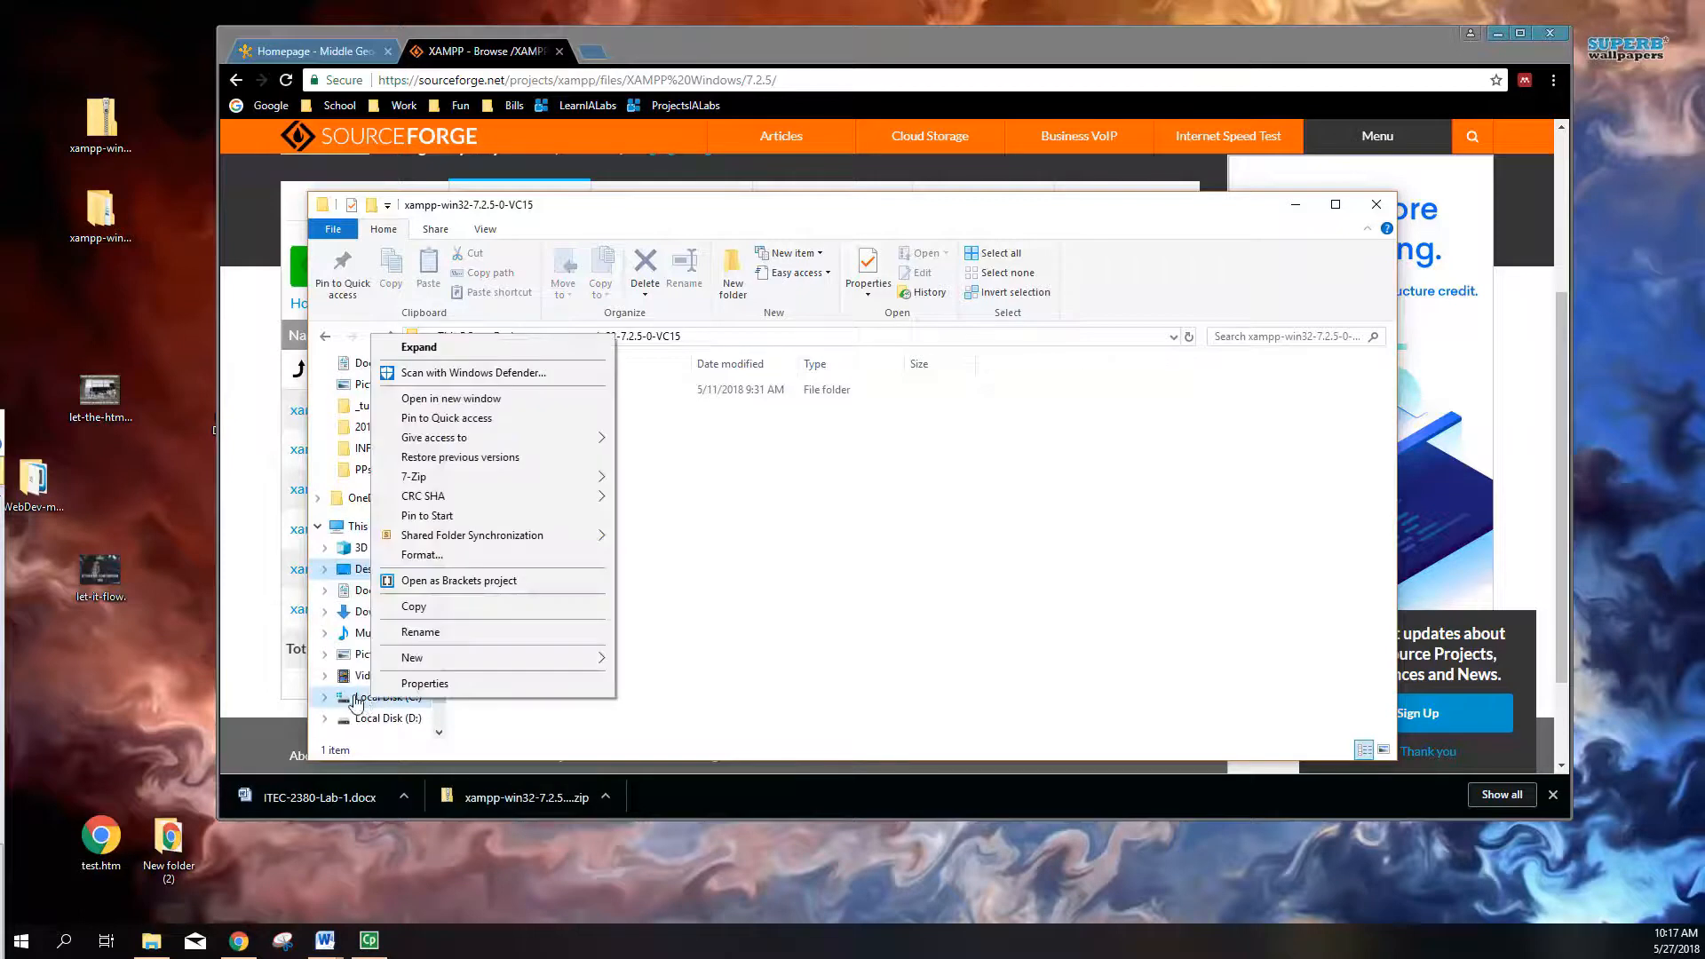
click(467, 402)
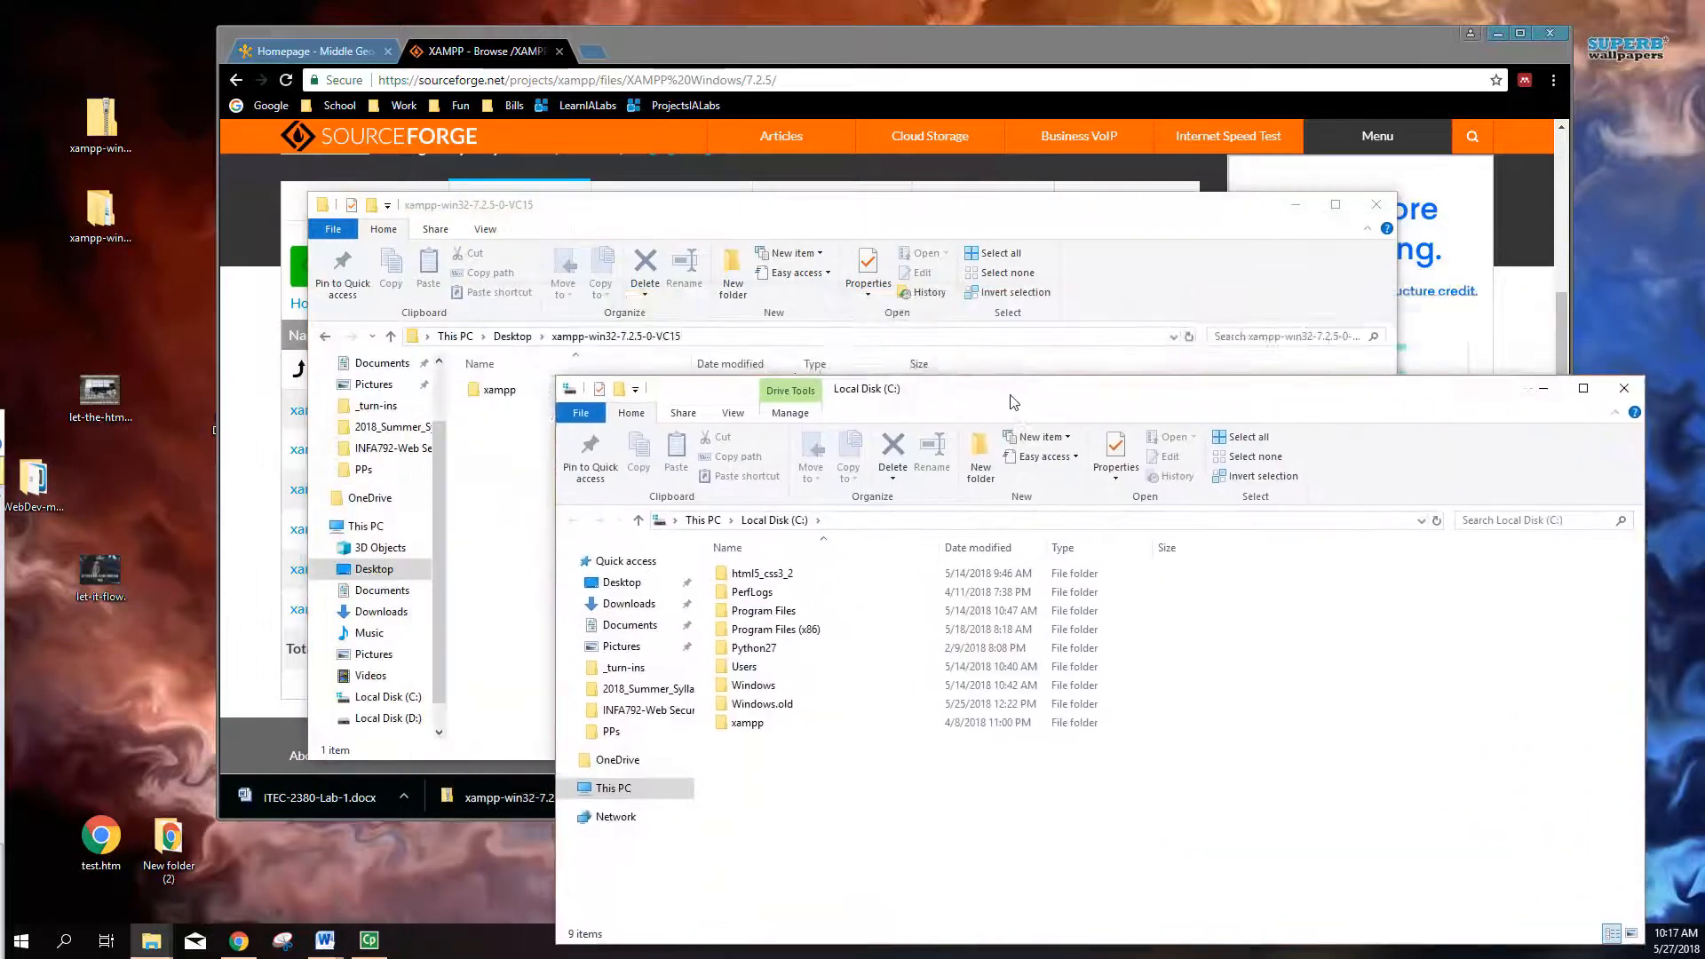
Step: Display the C: drive's path as editable text in the new window and highlight its backslash
click(931, 437)
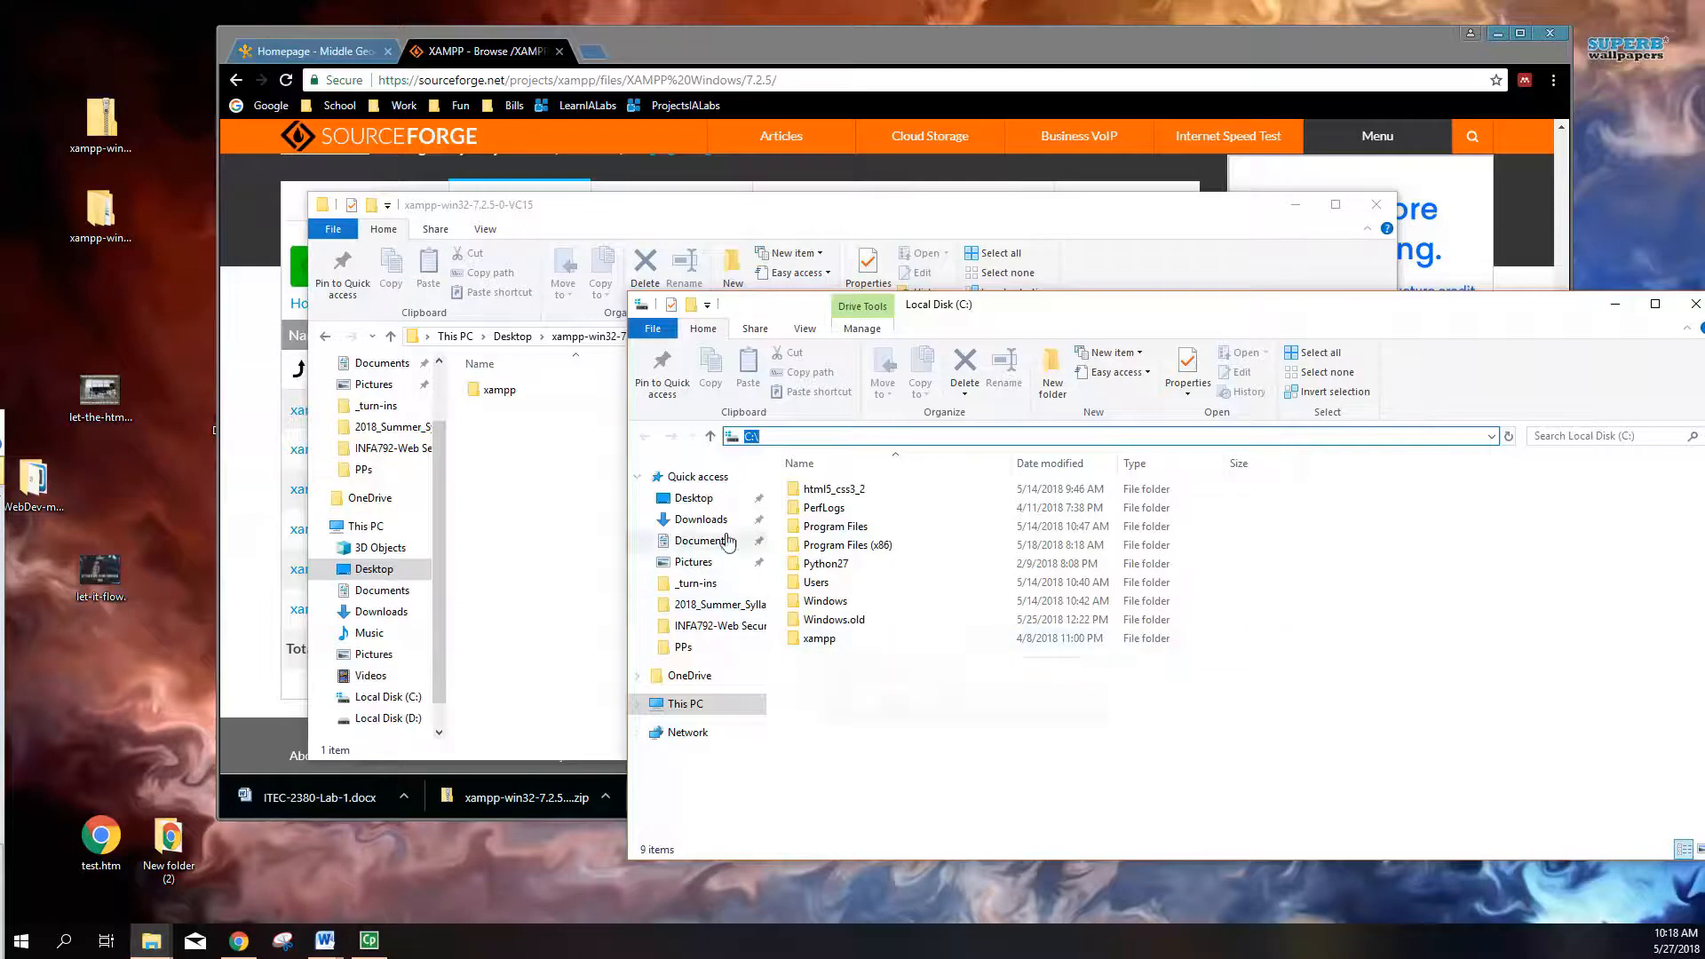
double_click(762, 436)
click(768, 437)
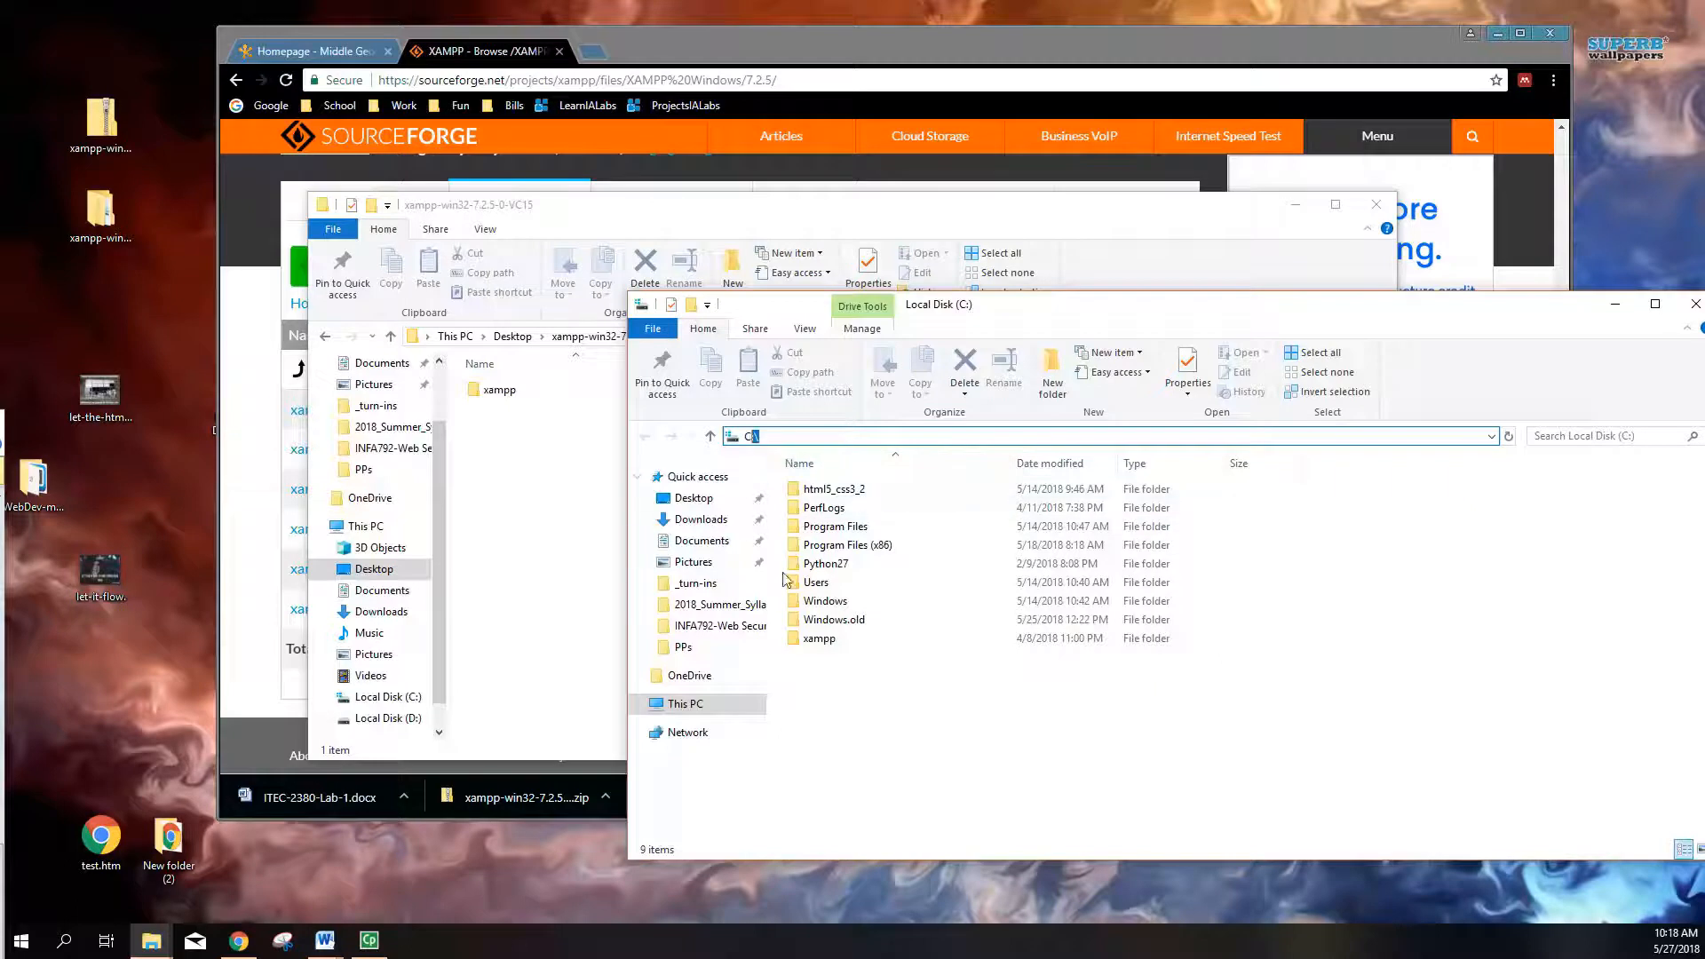
Step: View the Desktop folder's contents, go to This PC, and open Local Disk (C:) from its list of drives
click(711, 520)
click(694, 498)
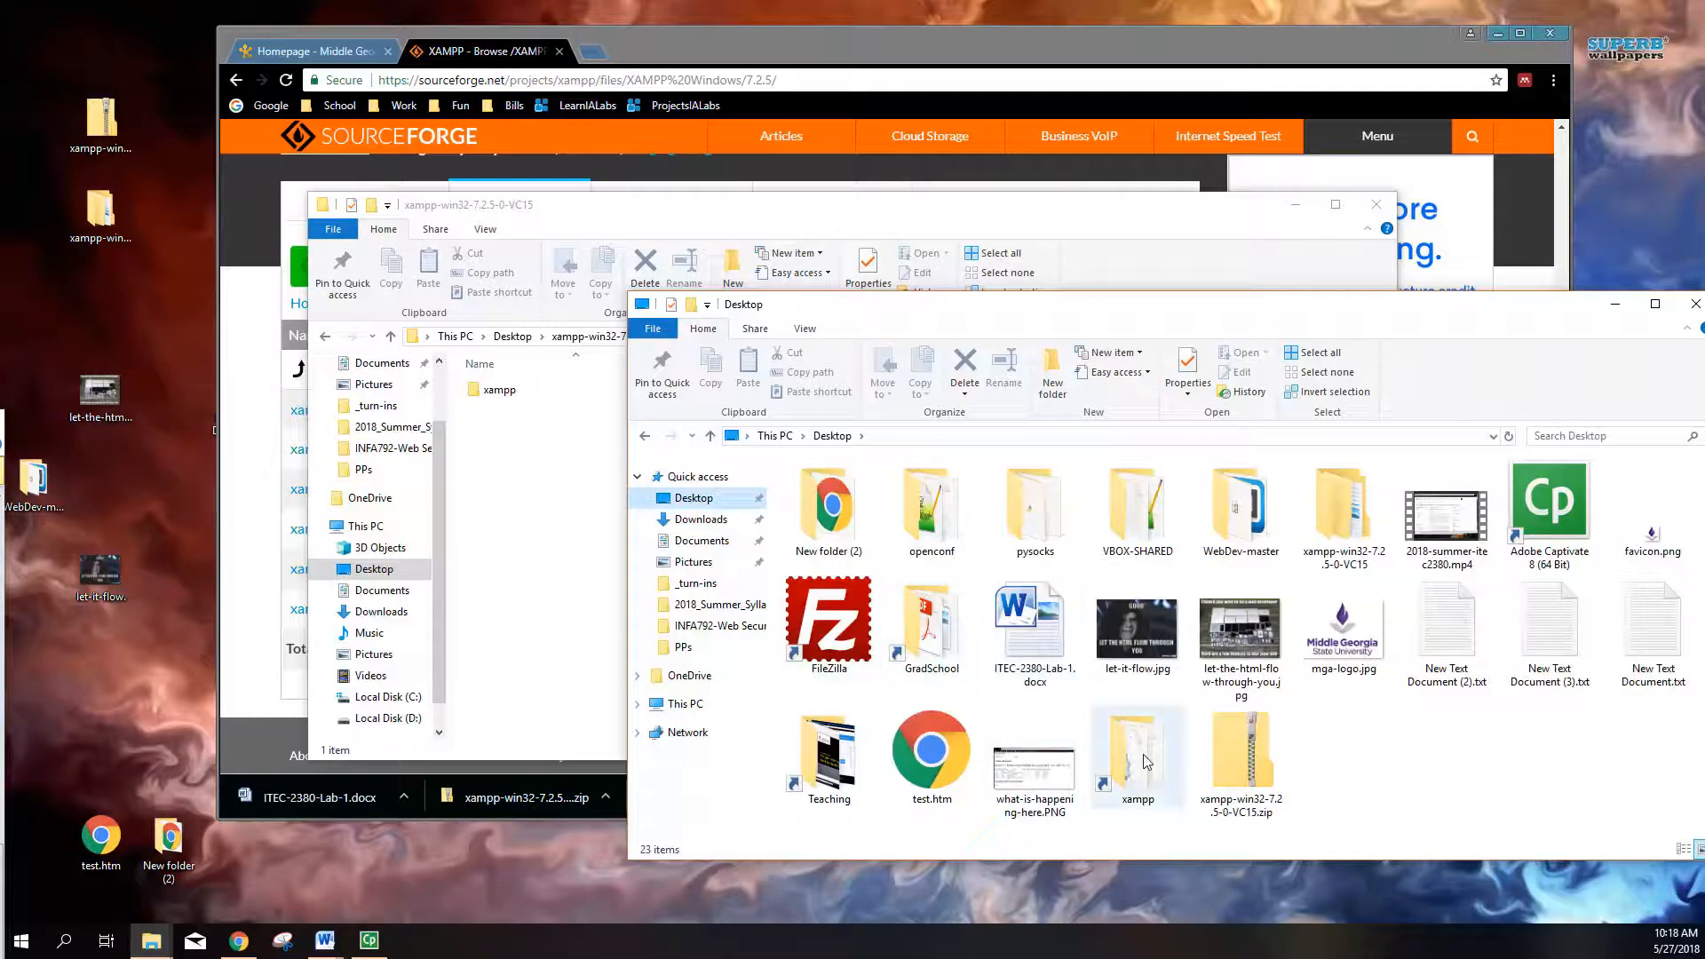
click(684, 704)
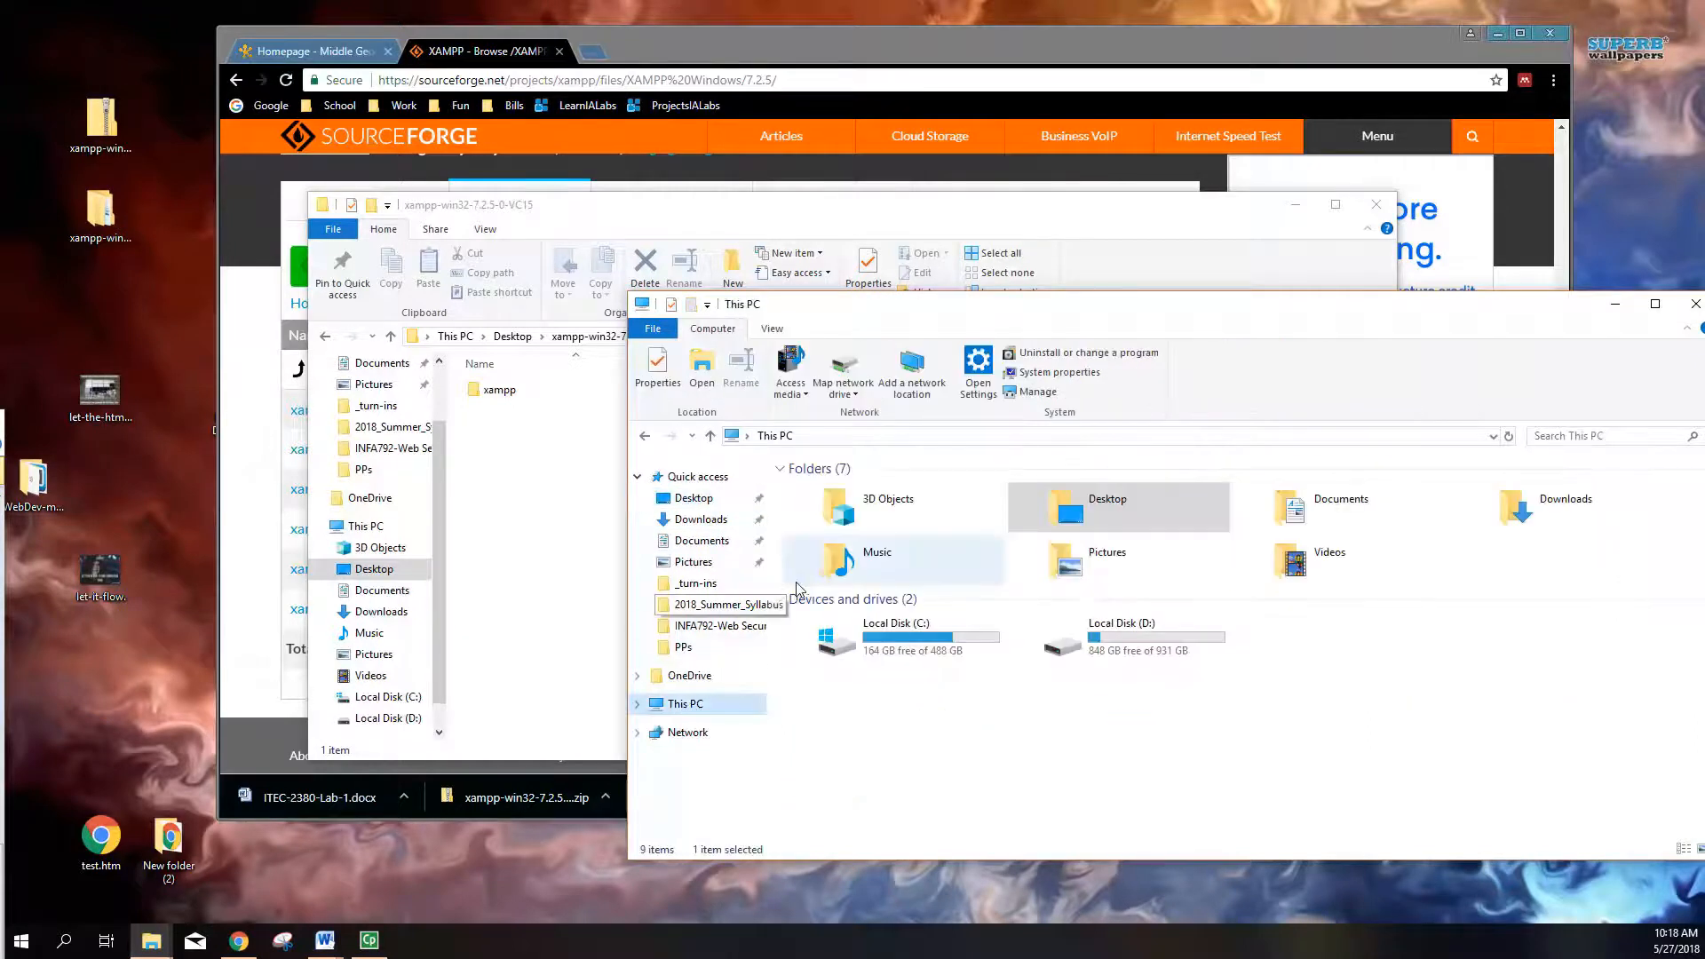
double_click(937, 646)
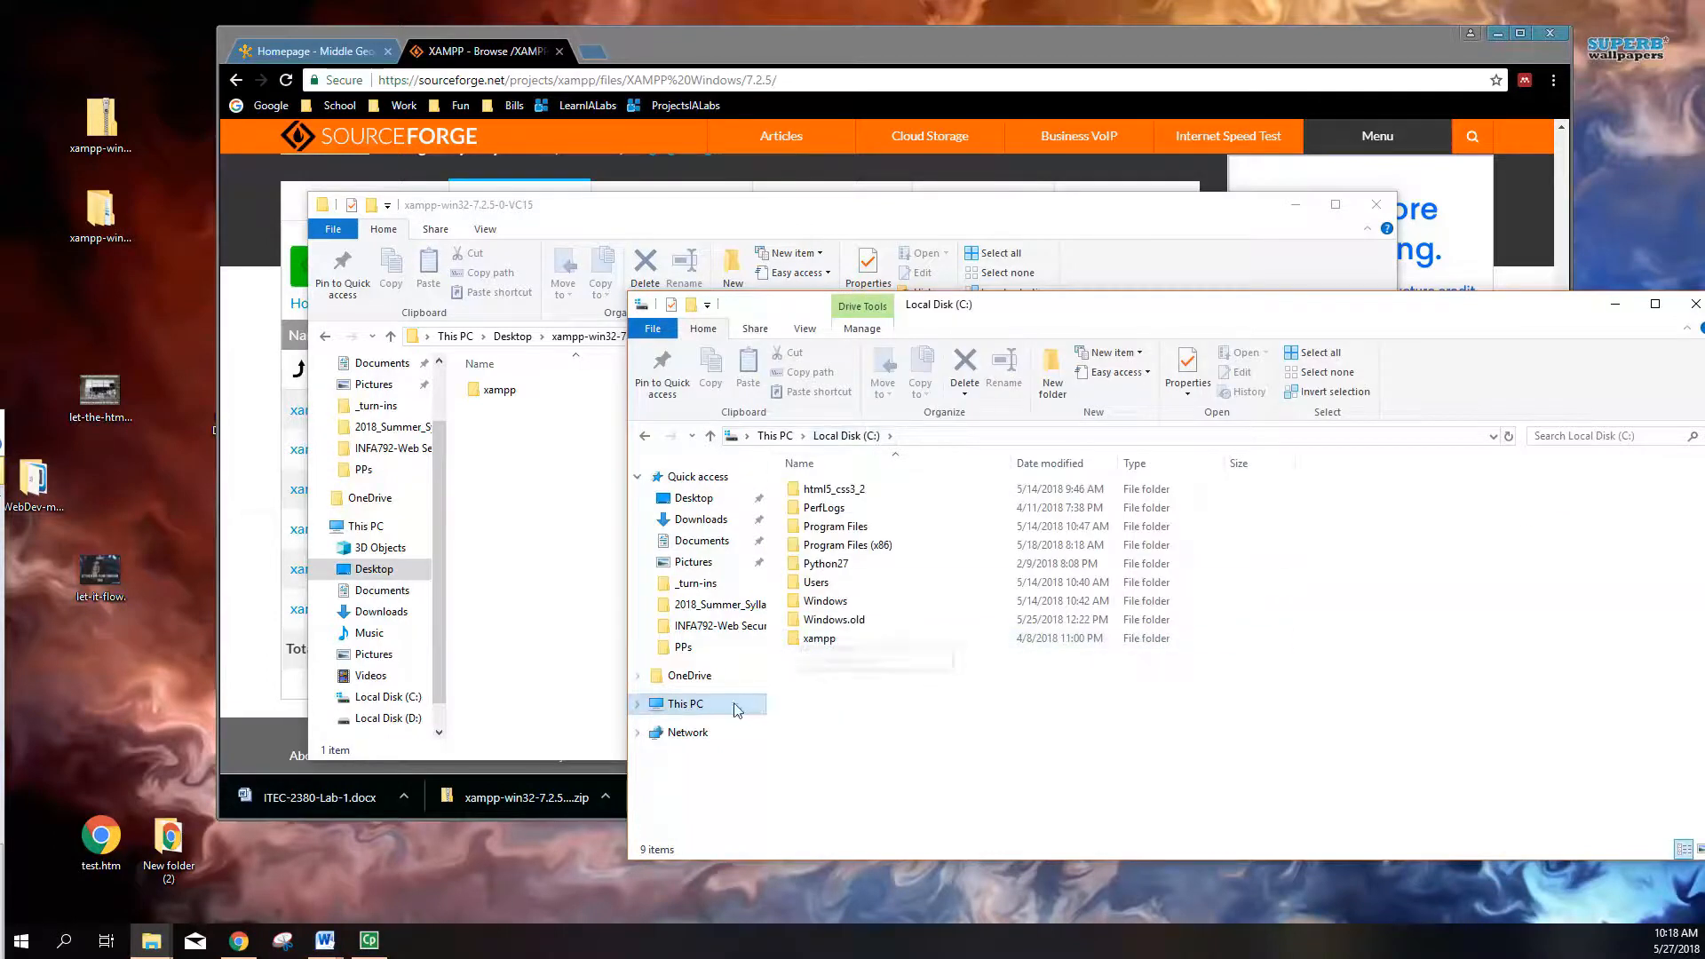
Step: Expand This PC in the folder tree, open Local Disk (D:), and display its path as editable text
click(637, 704)
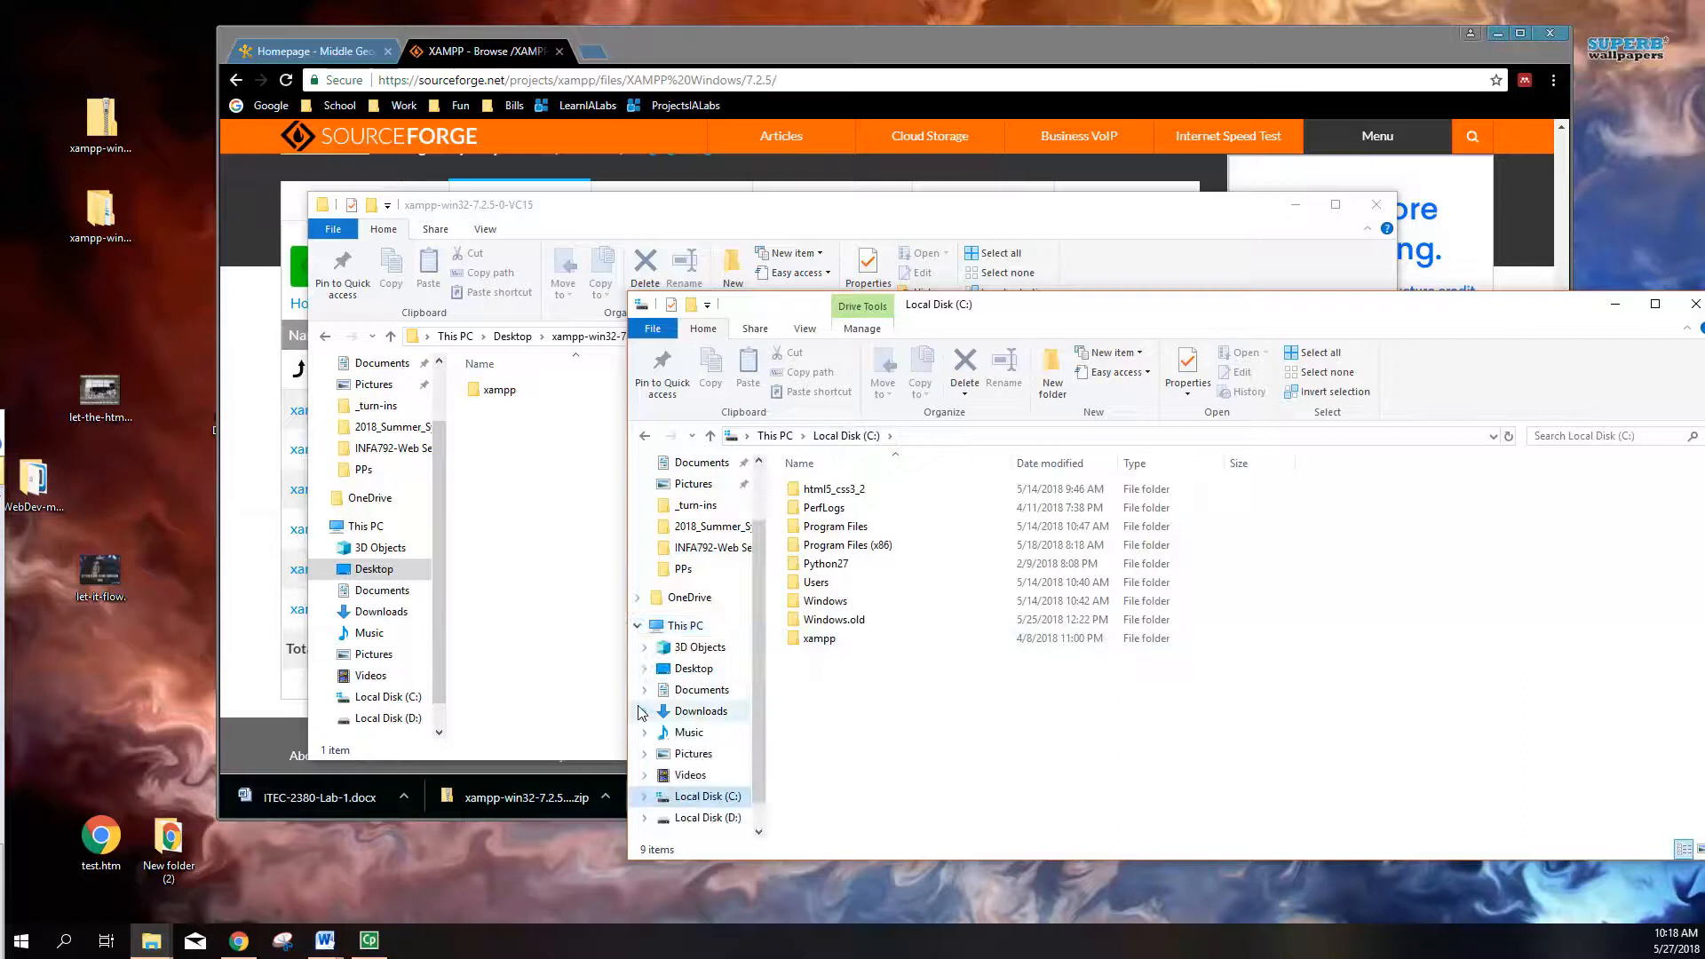
click(697, 818)
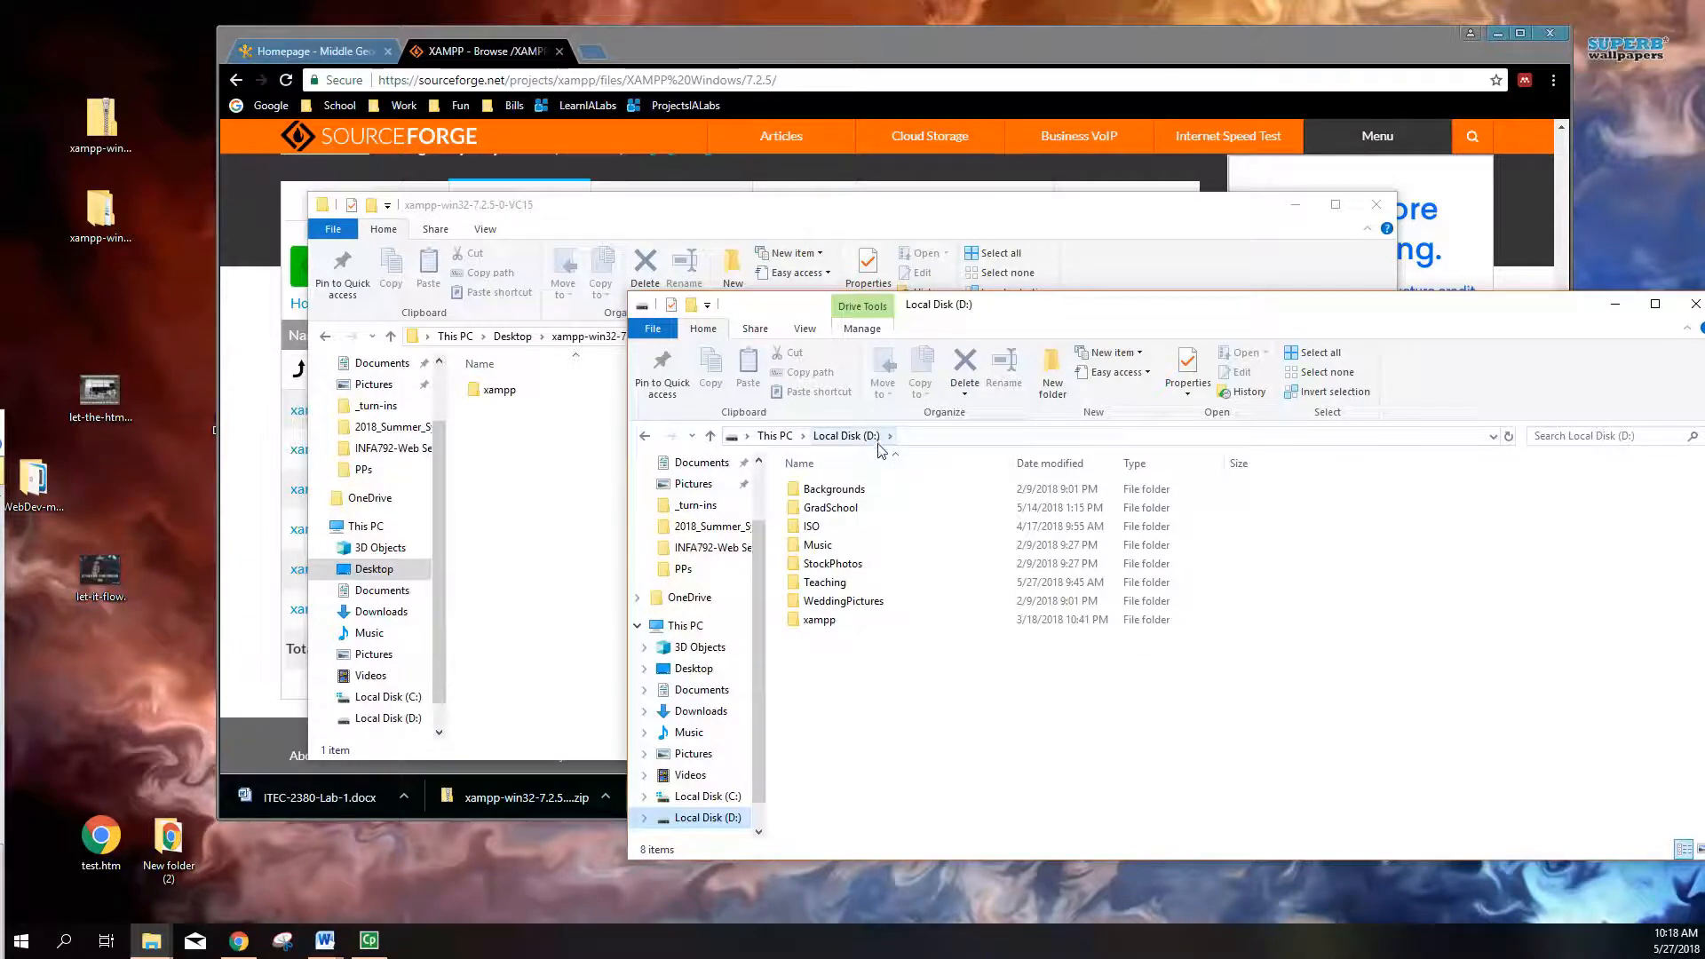
click(941, 443)
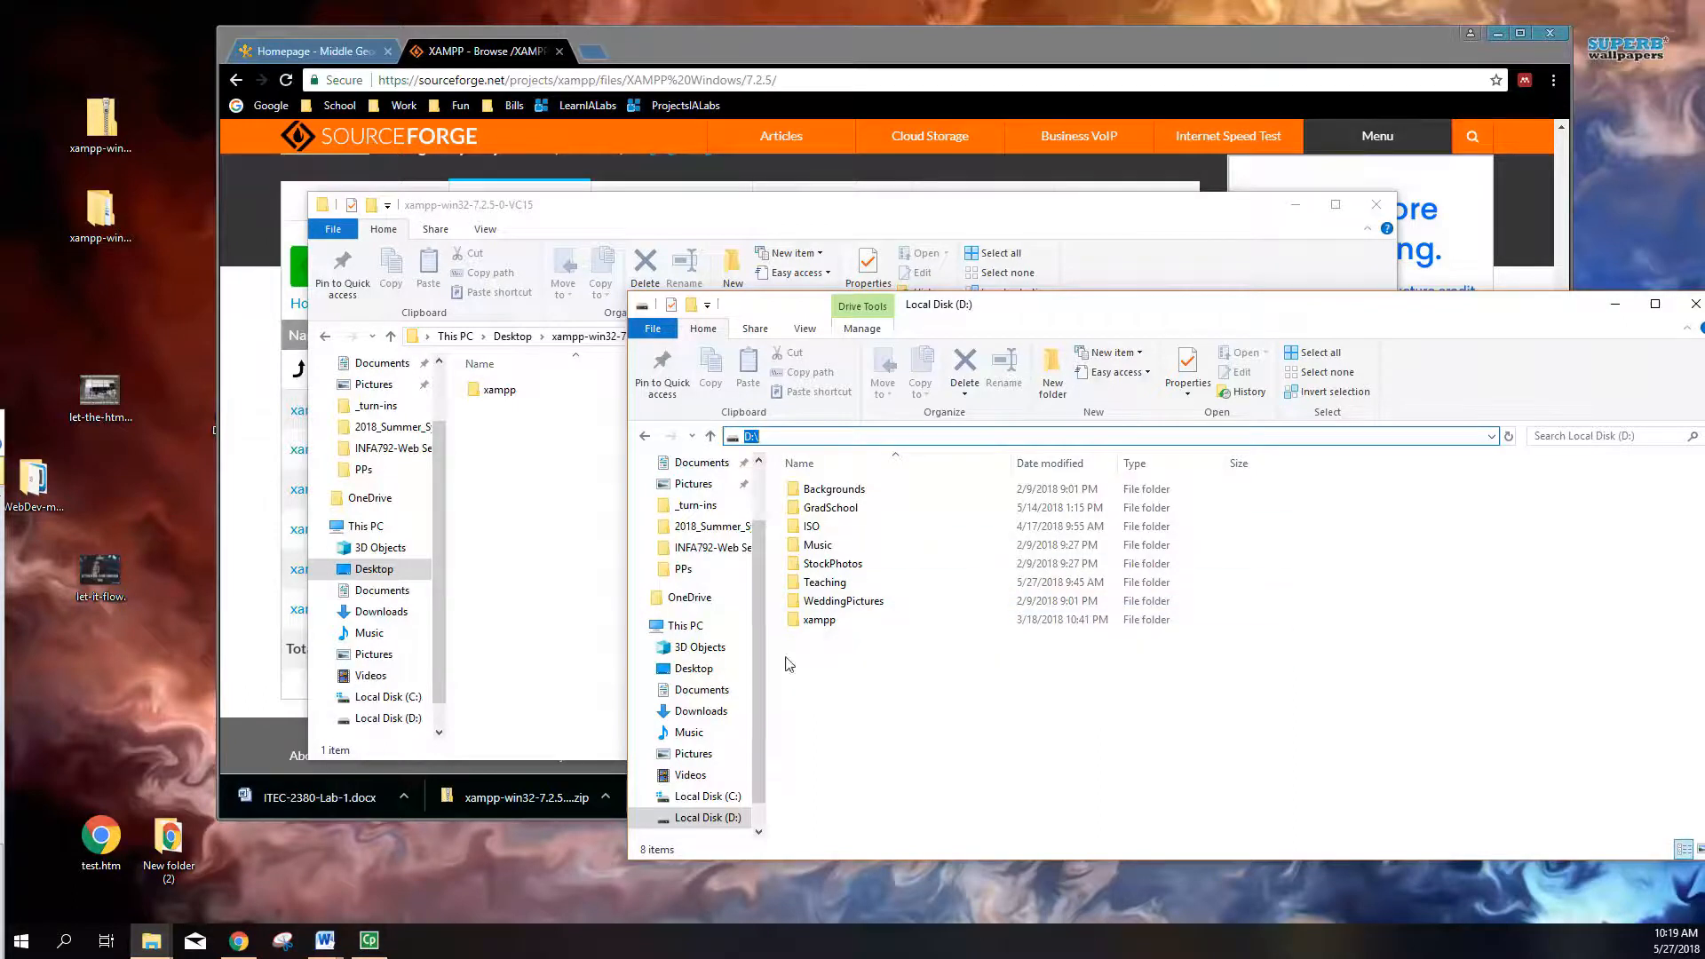
Step: Open the xampp folder on Local Disk (C:) and launch xampp-control.exe from it
click(708, 797)
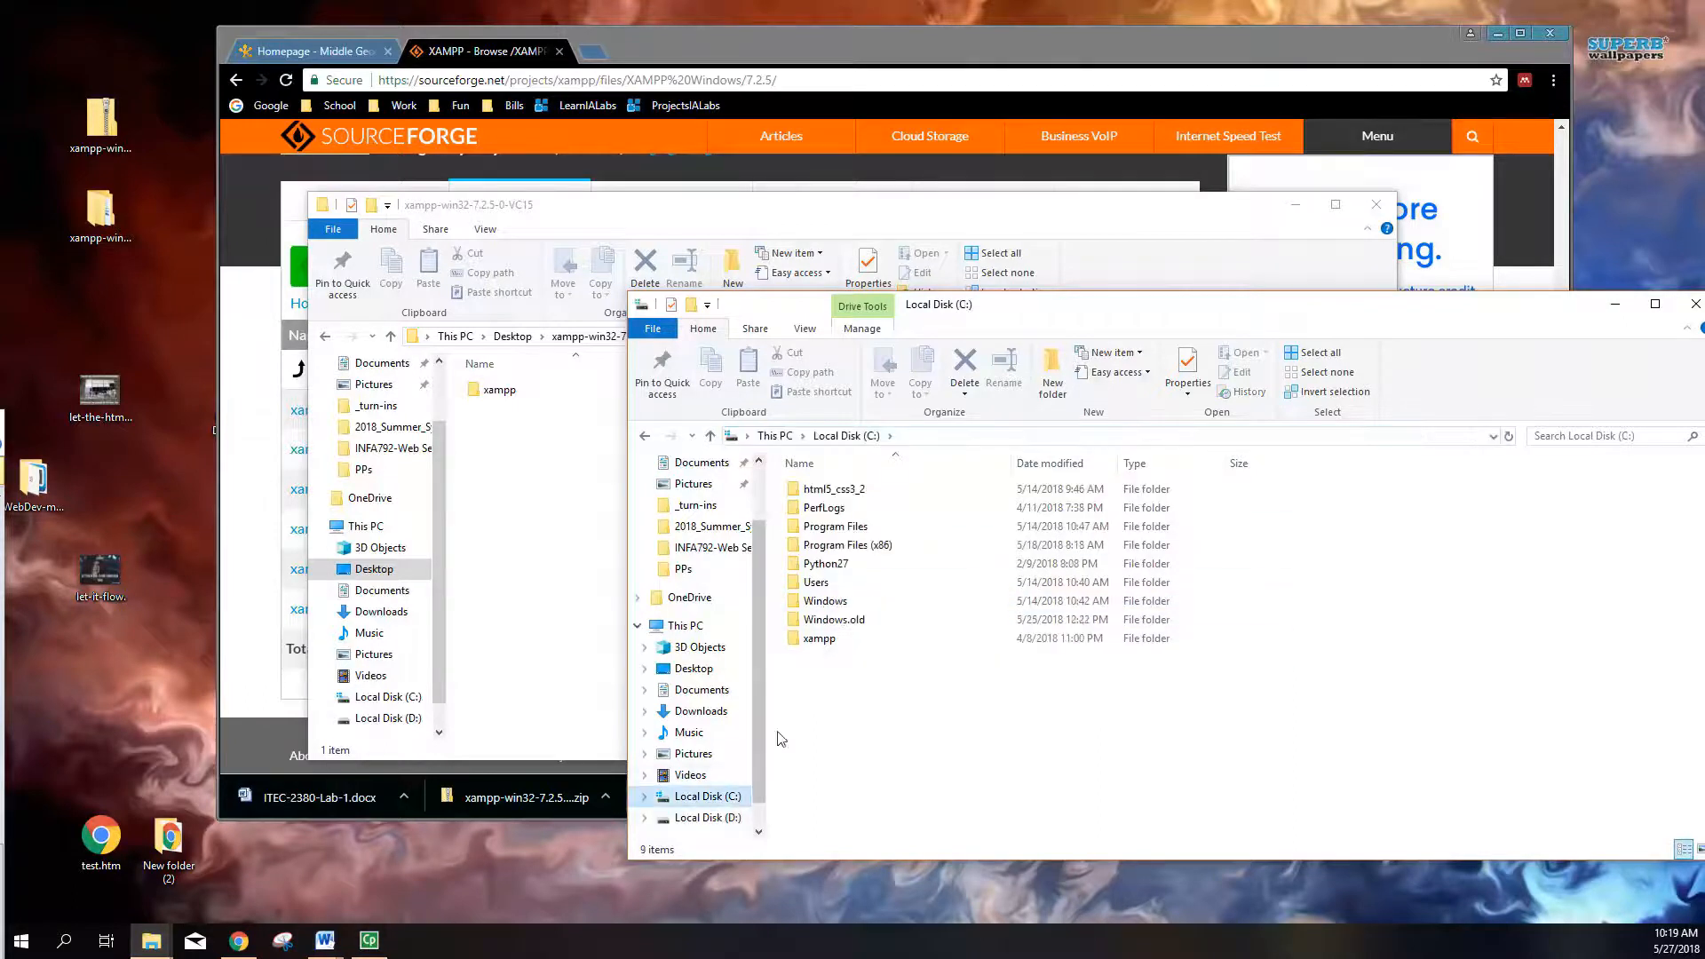
double_click(822, 644)
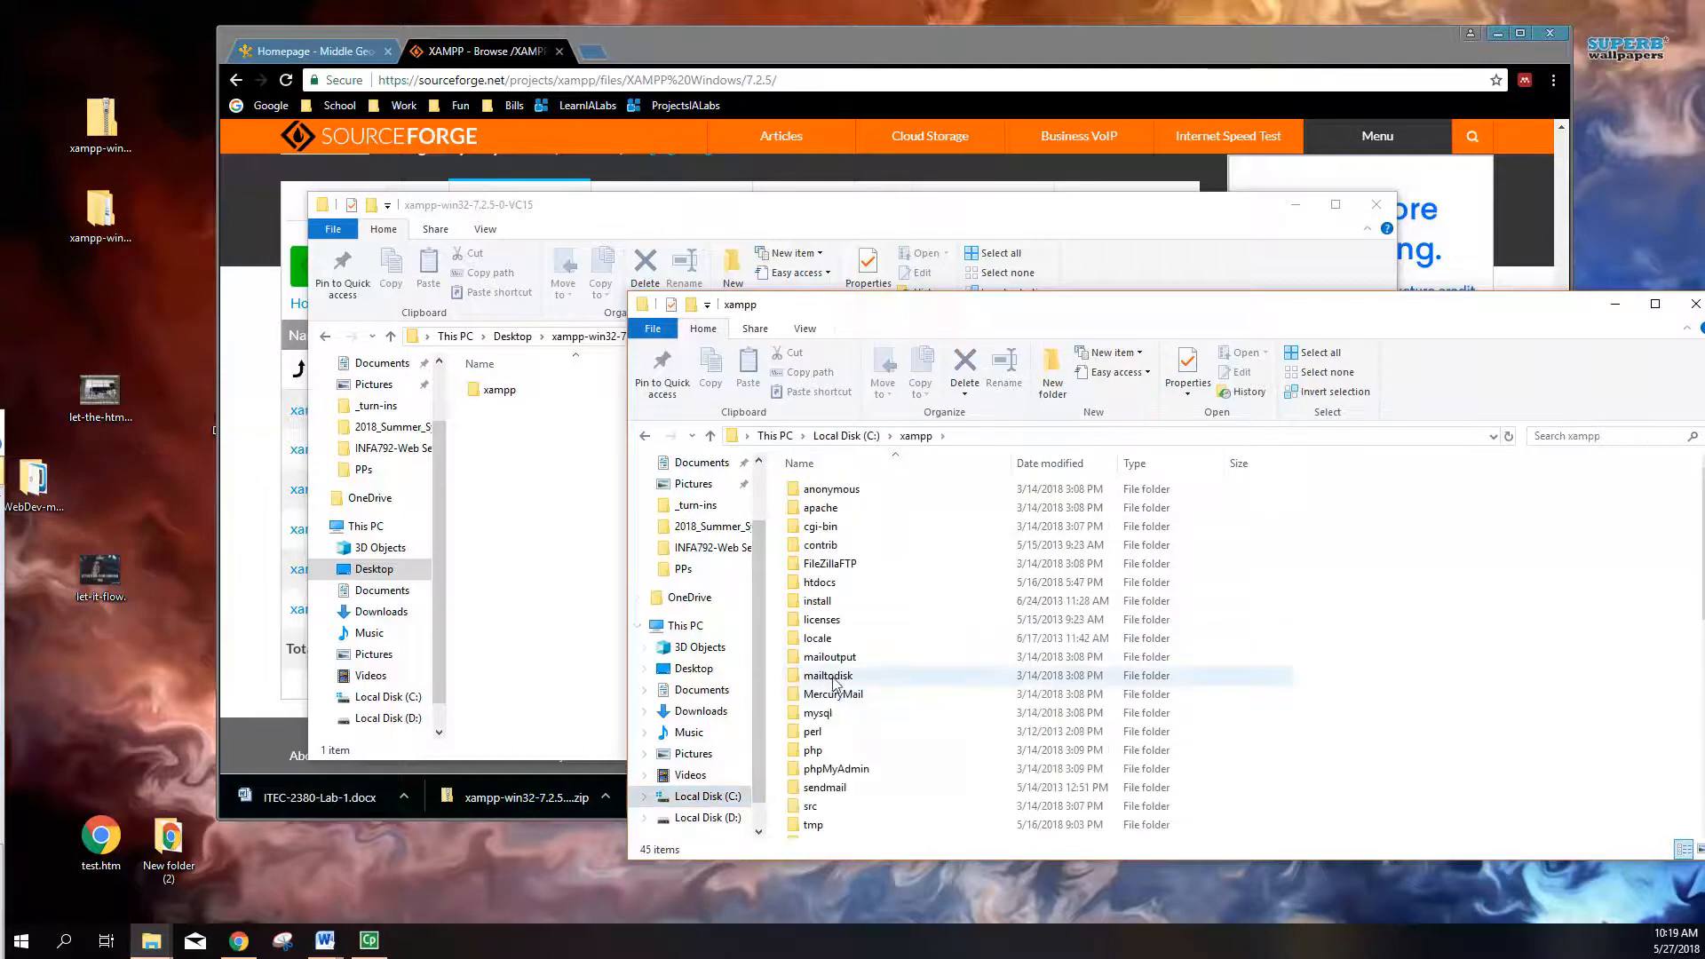
scroll(901, 657, down, 4)
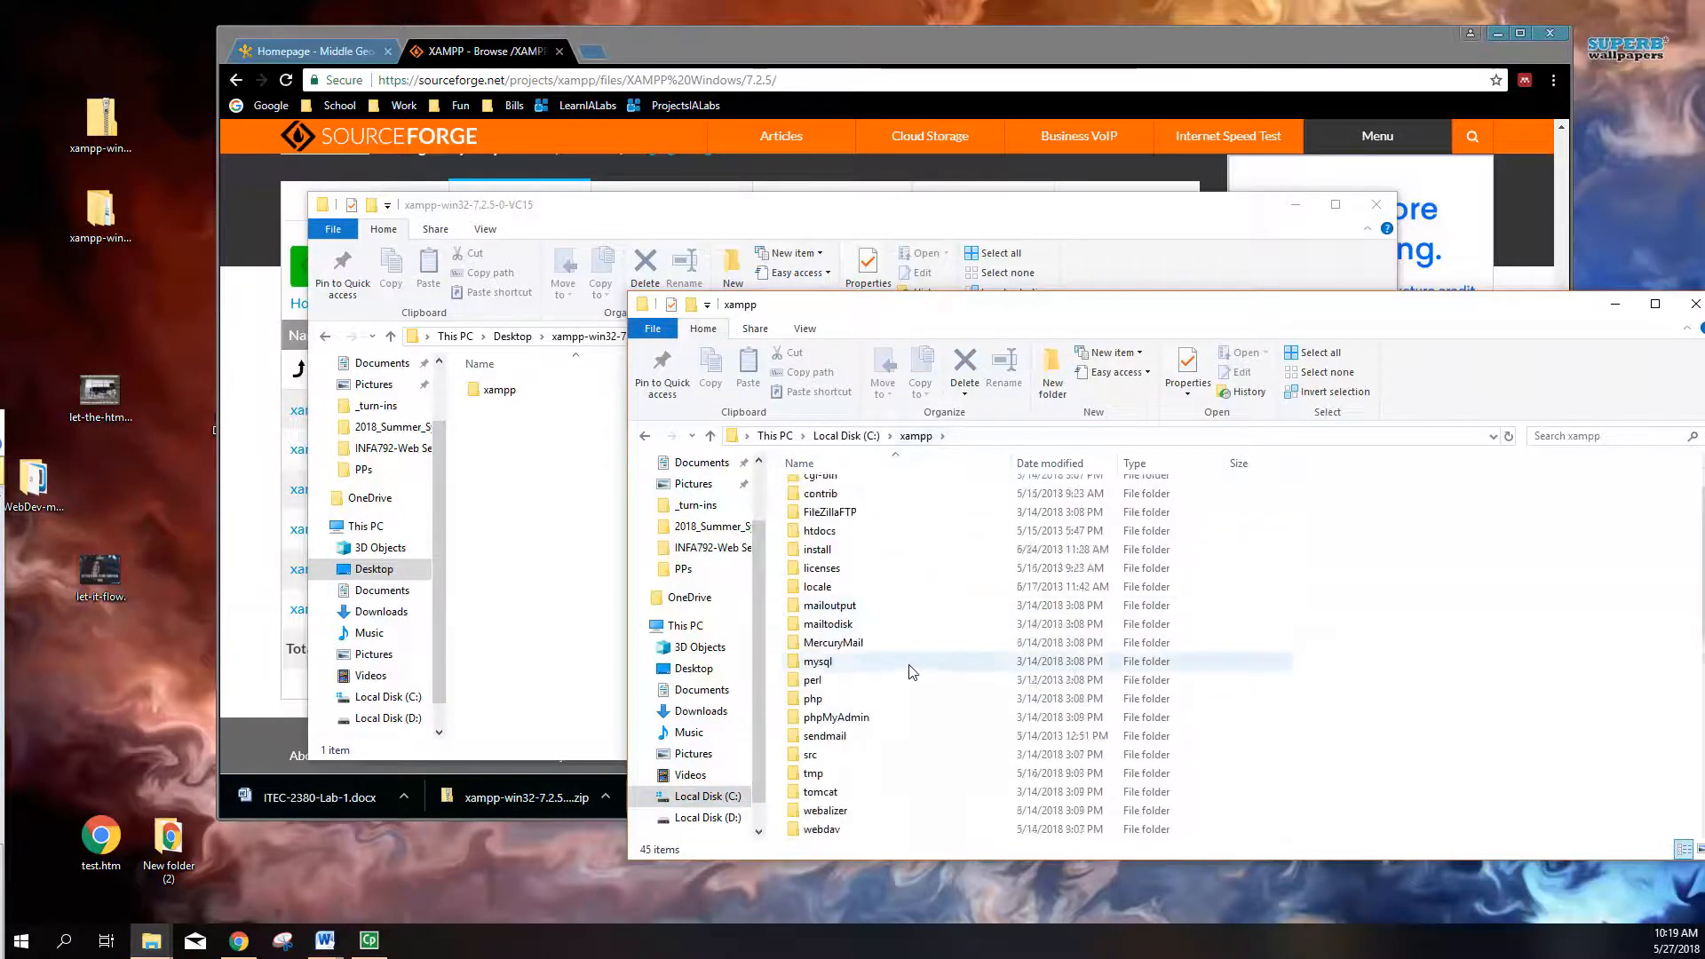
scroll(912, 680, down, 5)
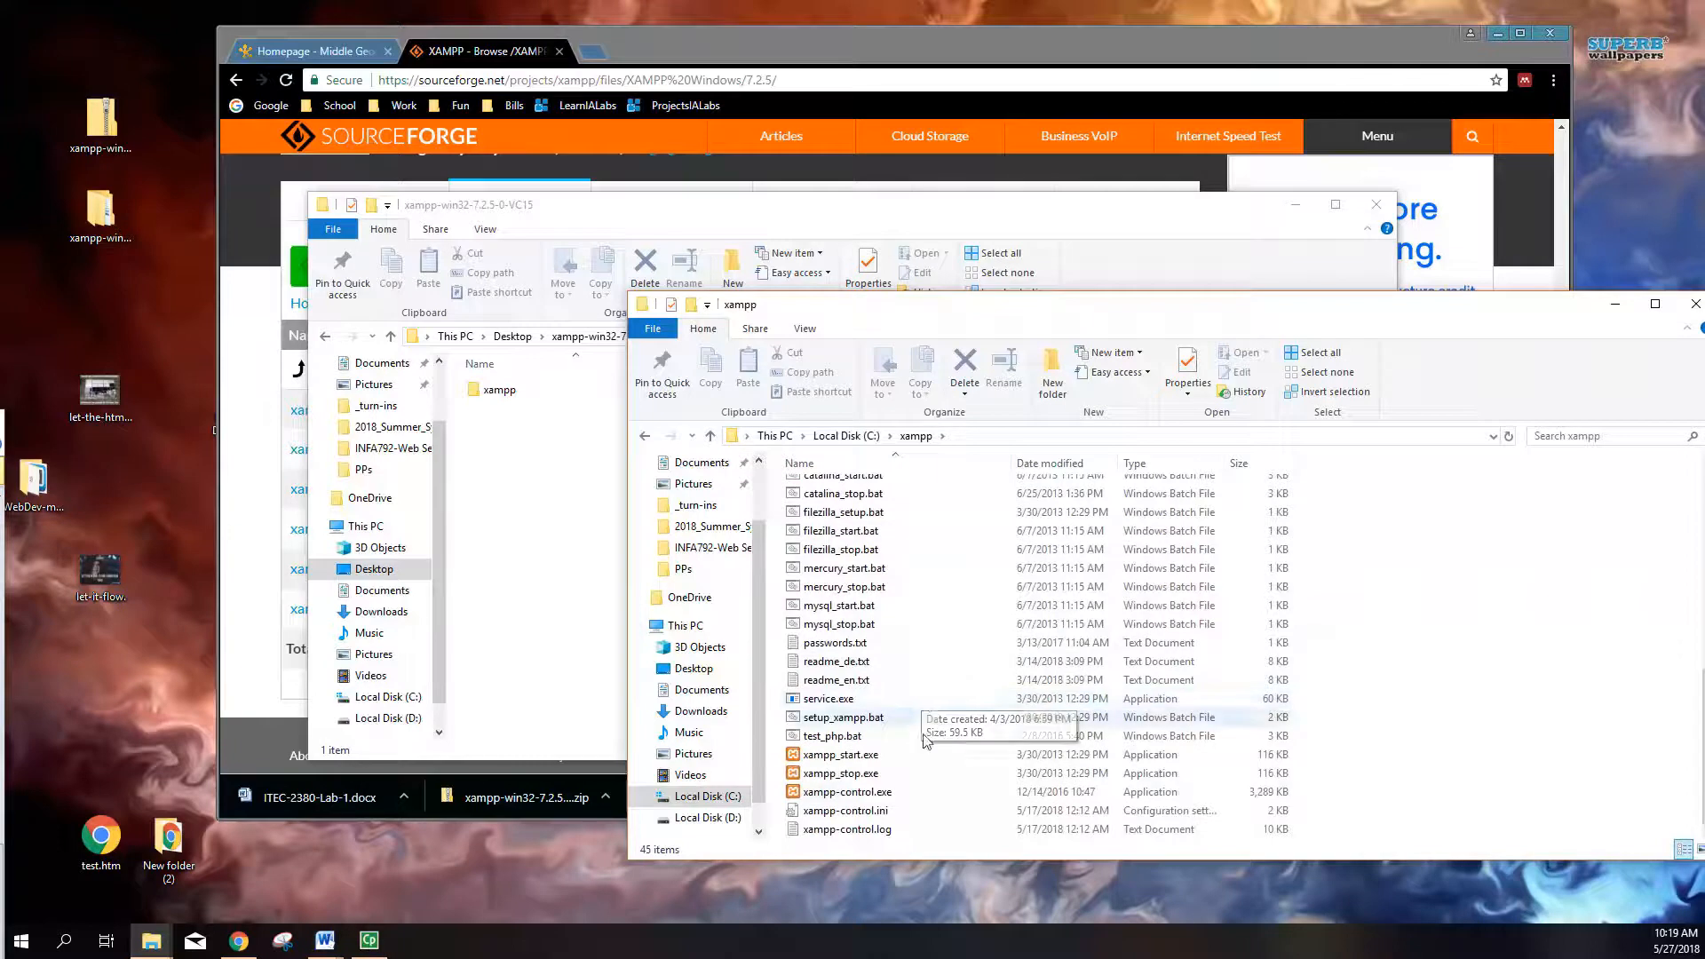
double_click(862, 792)
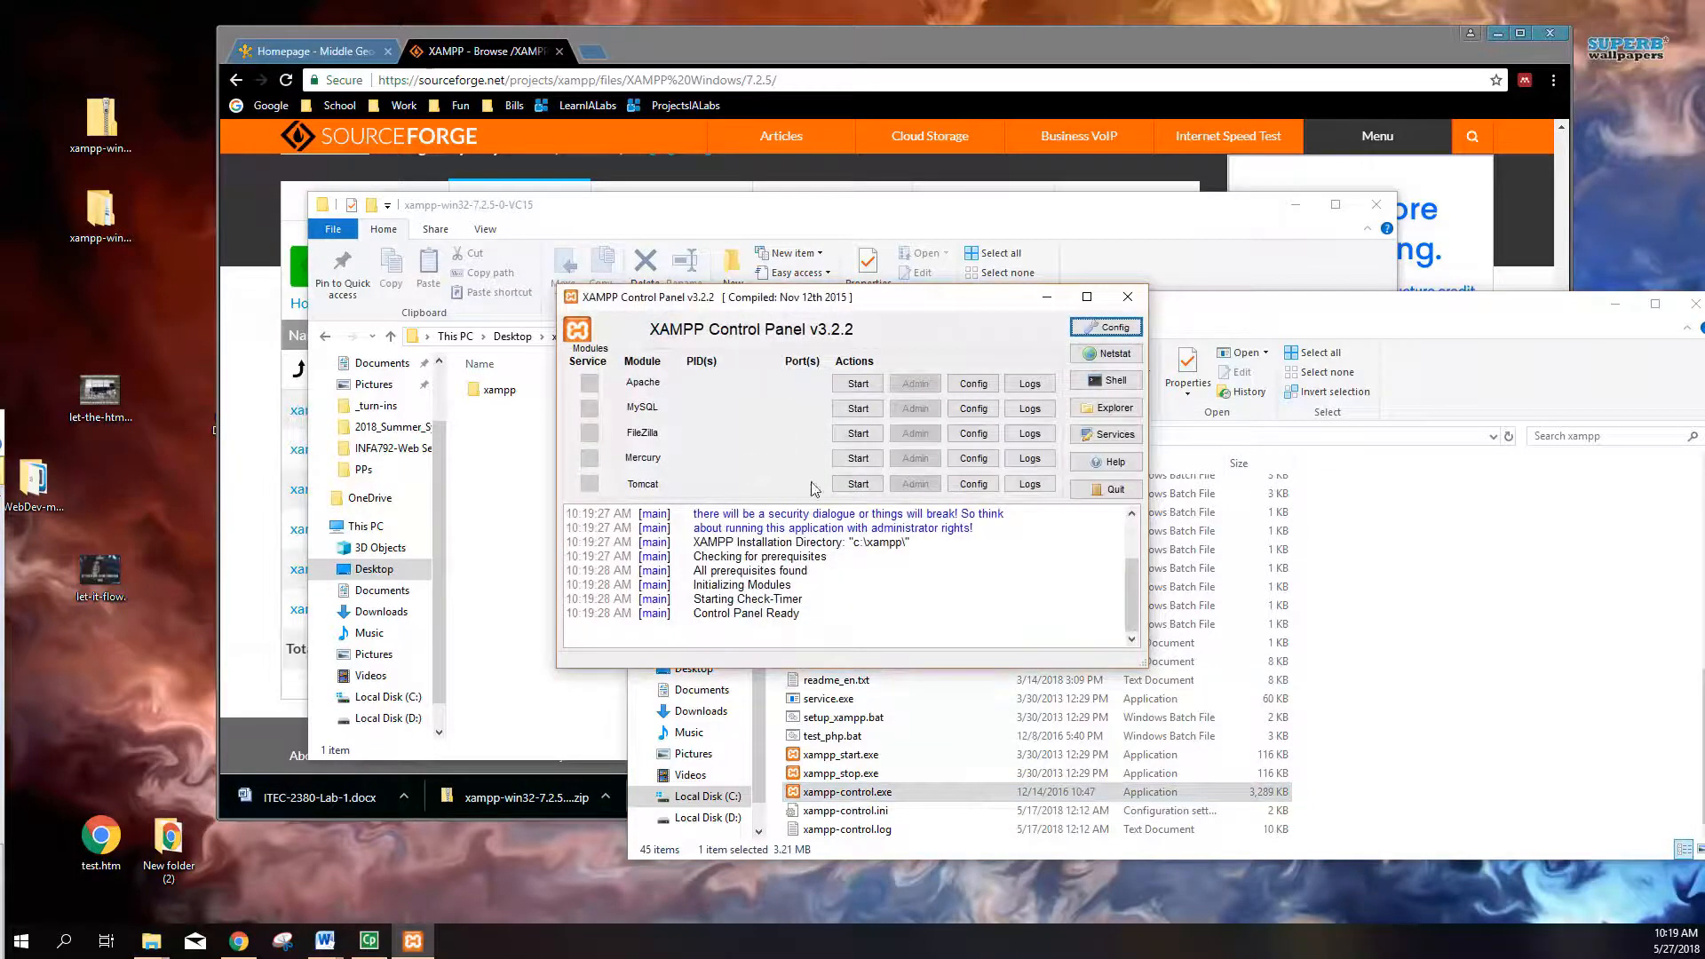
Step: Review the startup messages in the XAMPP Control Panel log and start the Apache and MySQL modules
drag(716, 519, 814, 556)
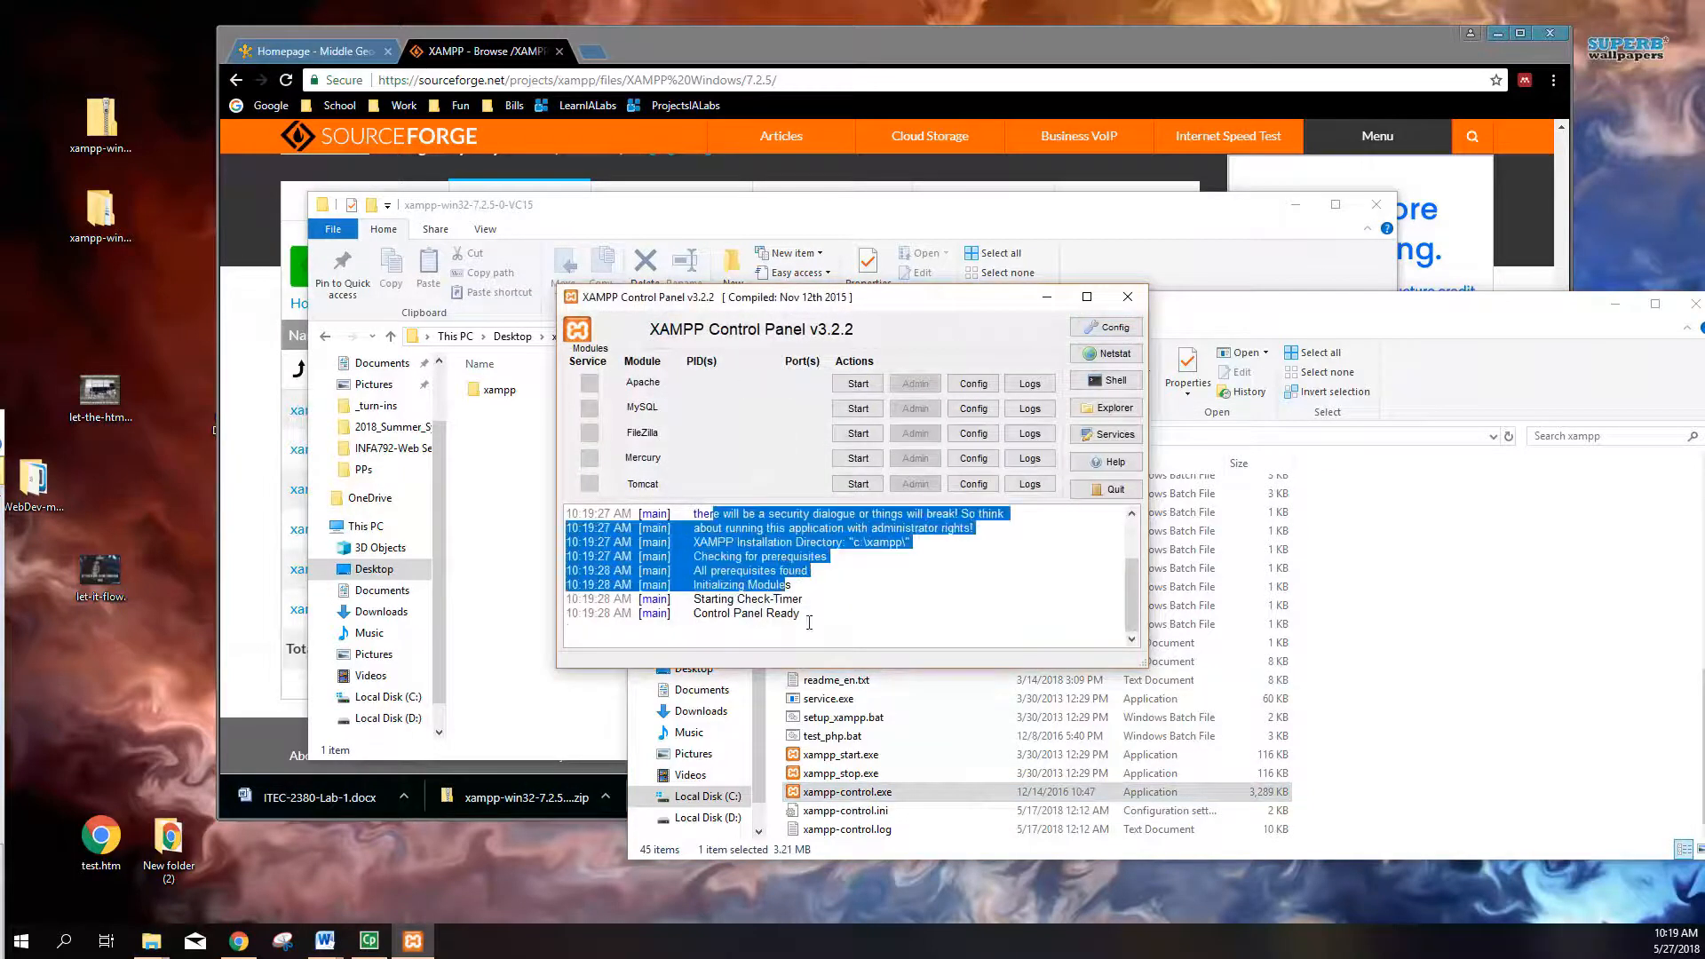
scroll(813, 632, up, 2)
drag(814, 632, 775, 604)
scroll(803, 612, down, 2)
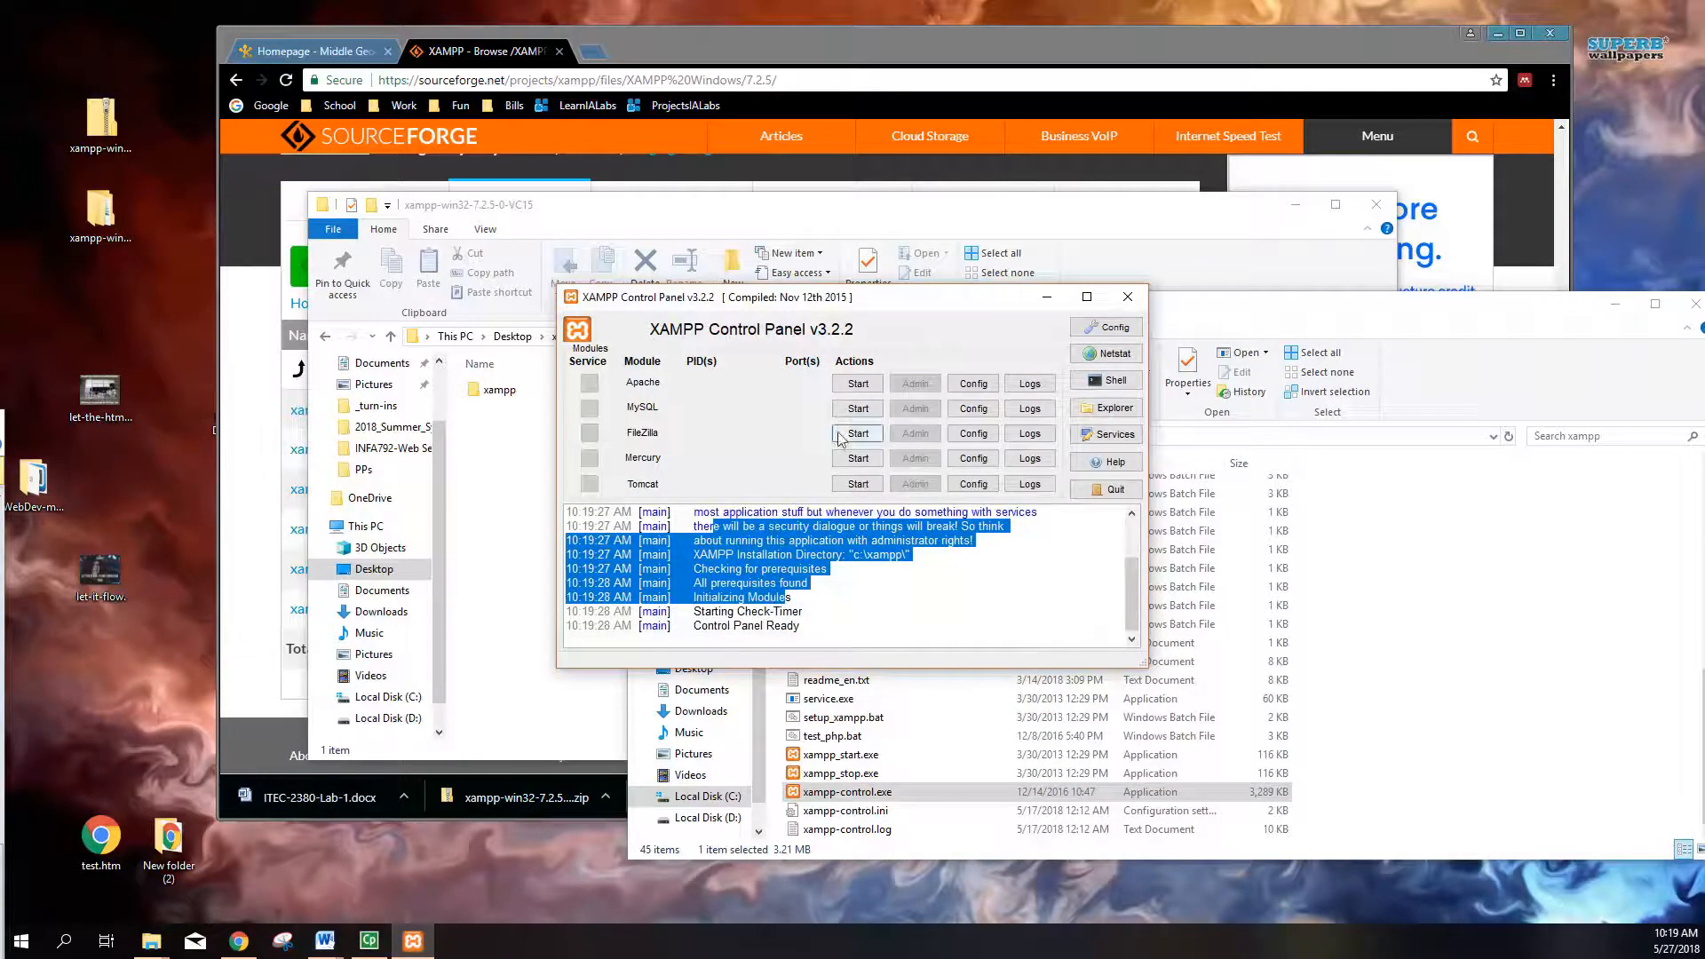
click(865, 387)
click(856, 412)
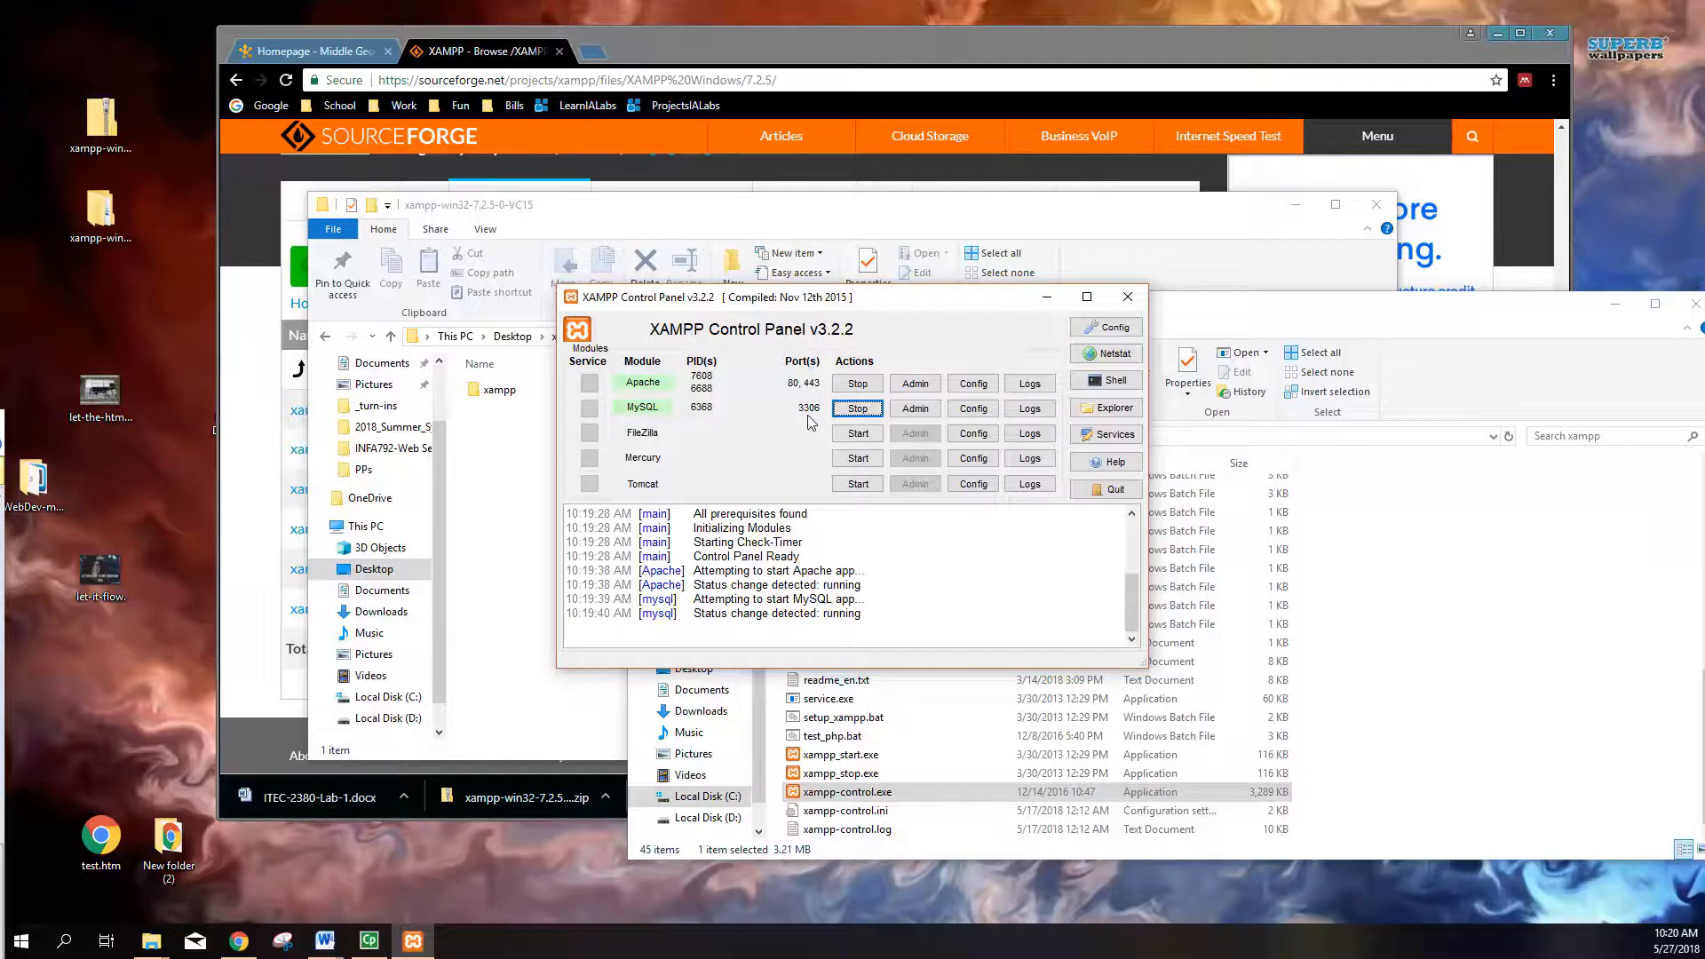
Step: Return to the C:\xampp folder window and open its htdocs subfolder
click(1470, 622)
scroll(959, 764, up, 8)
scroll(958, 763, up, 7)
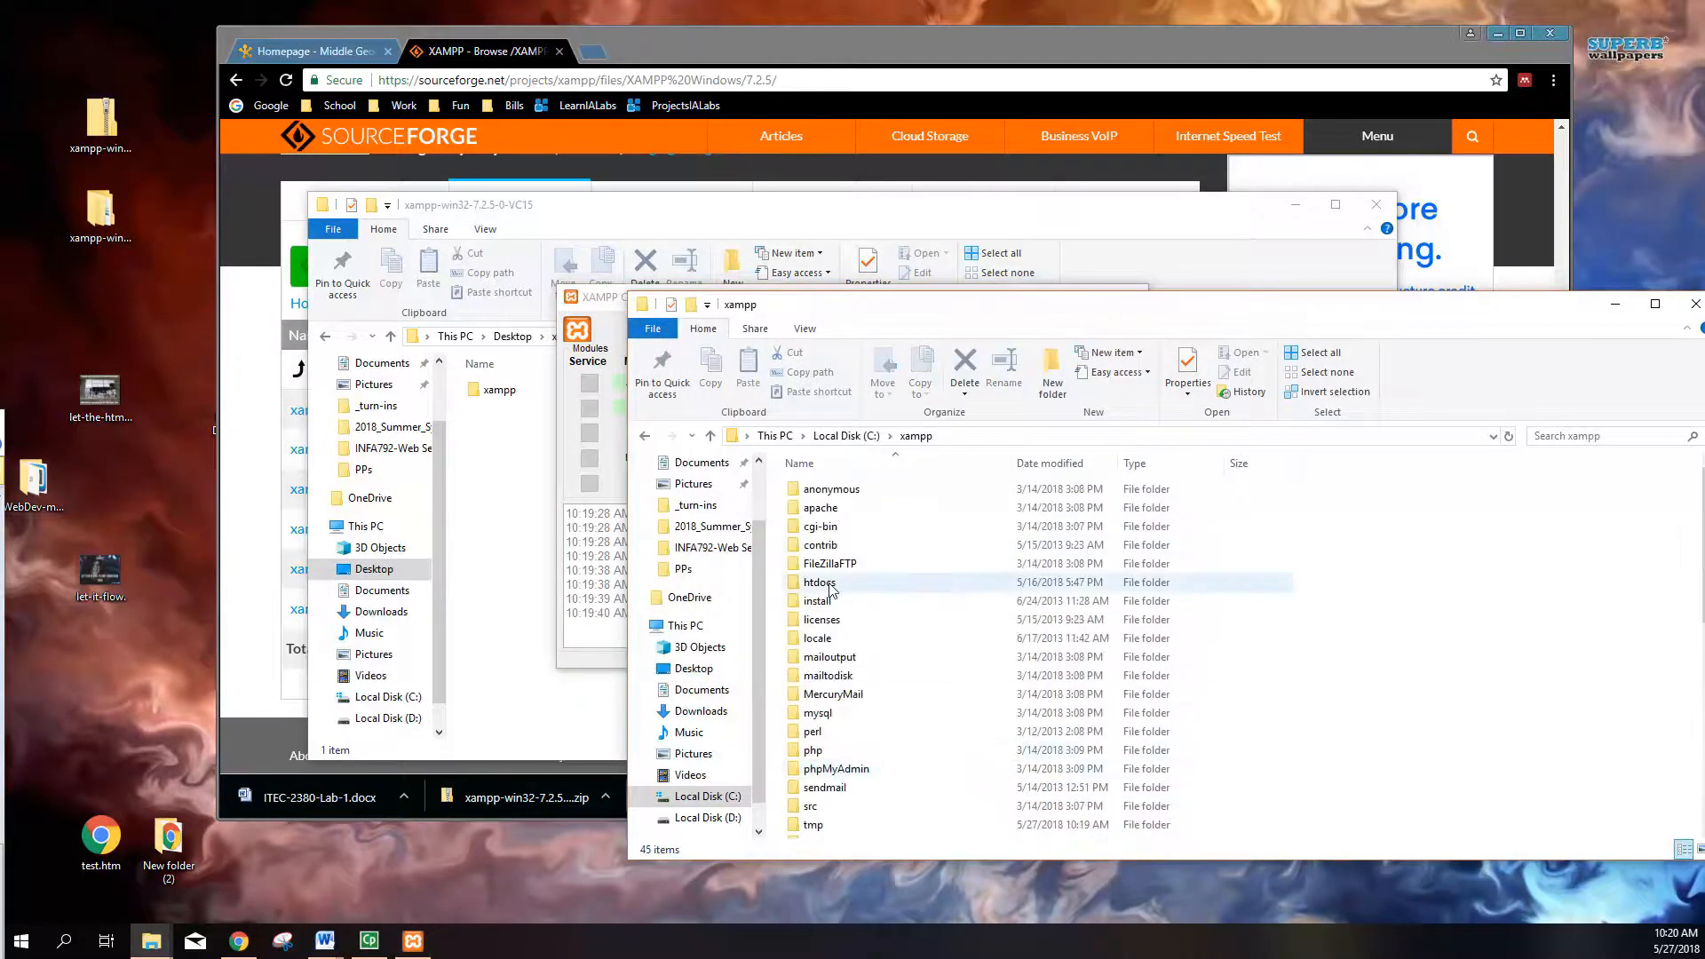
double_click(826, 588)
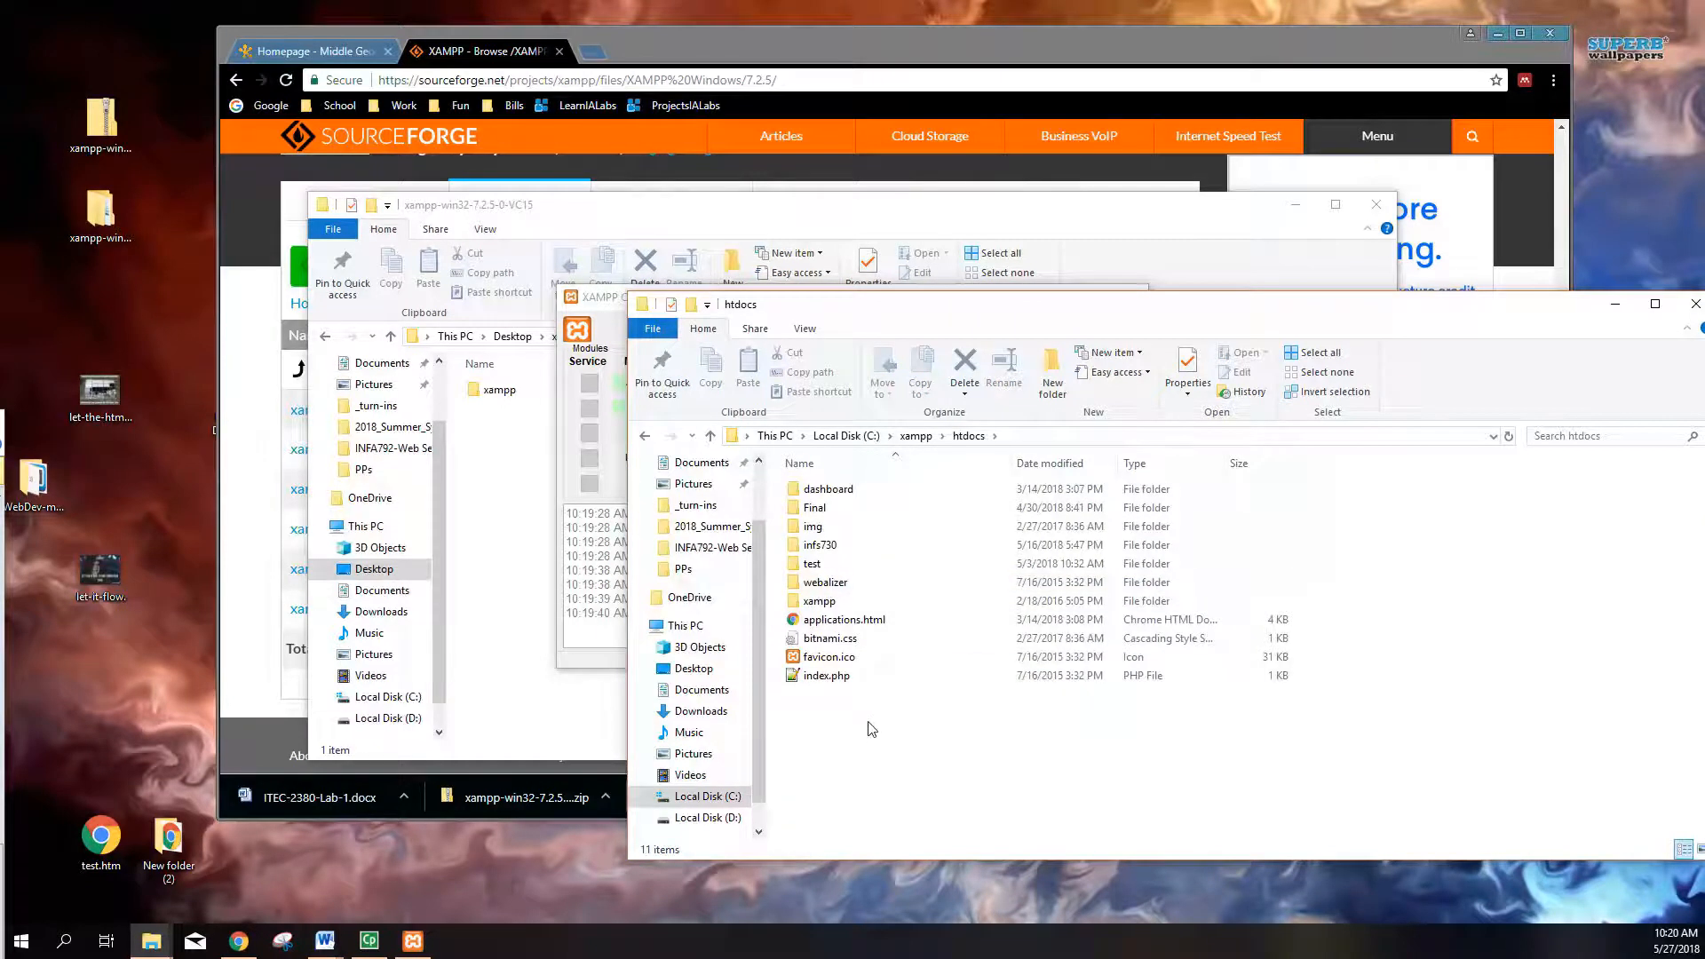
Step: Check the control panel and load localhost in a new browser tab
click(619, 399)
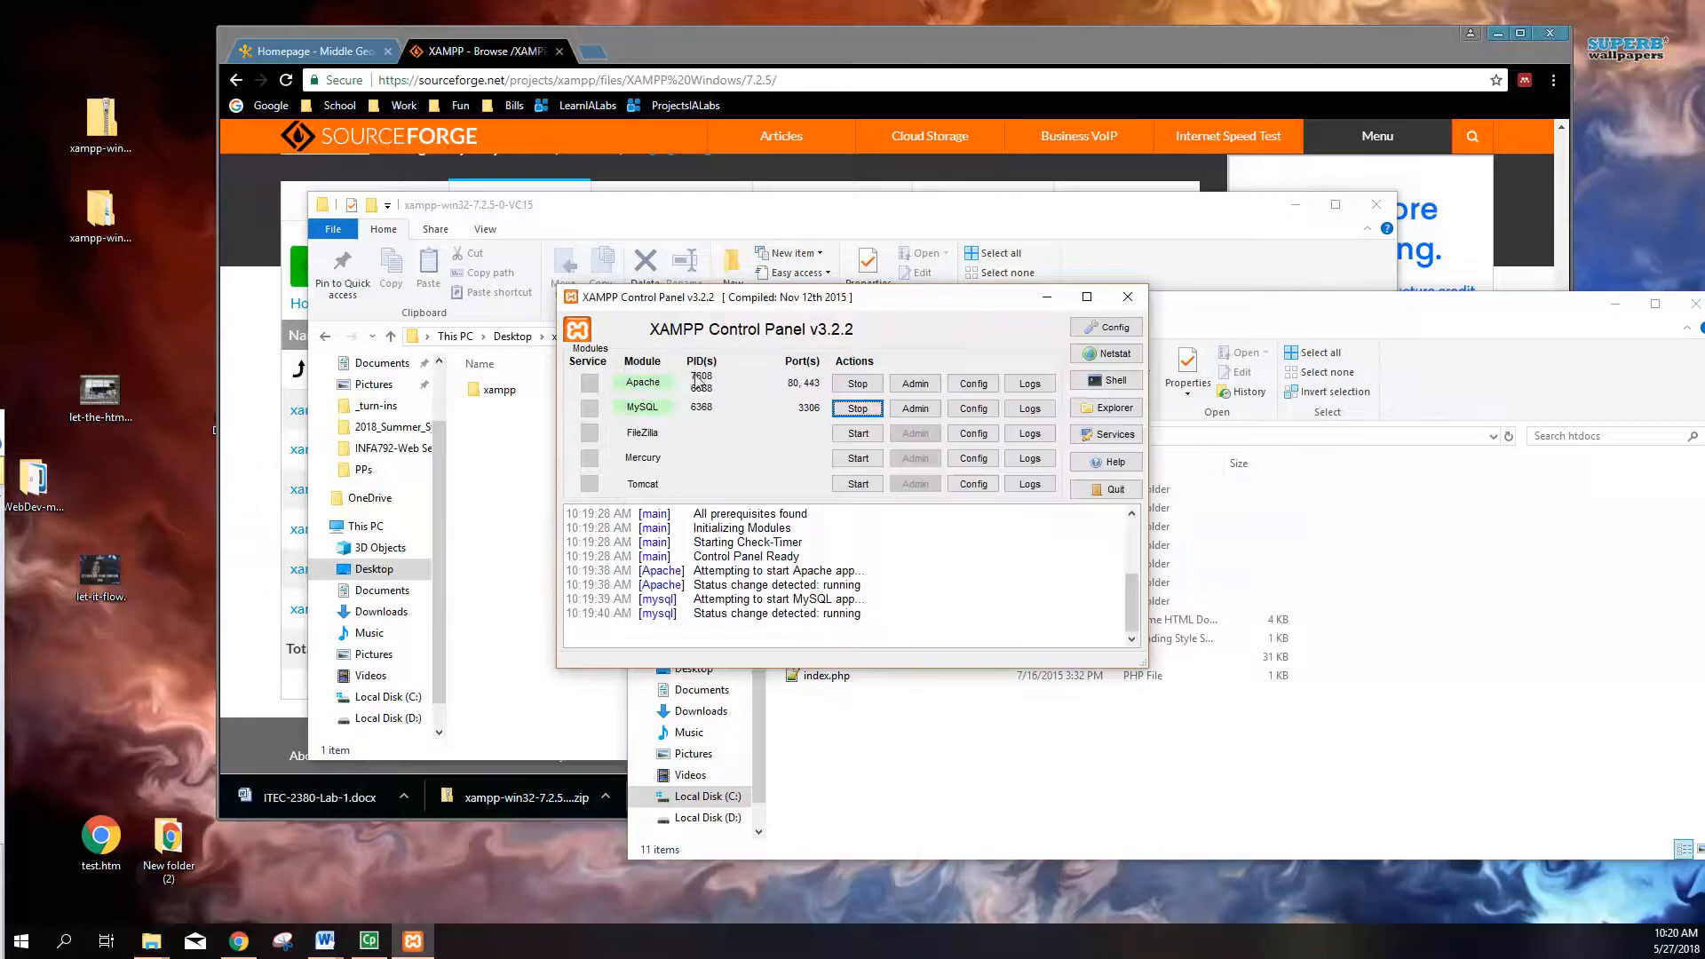
click(595, 52)
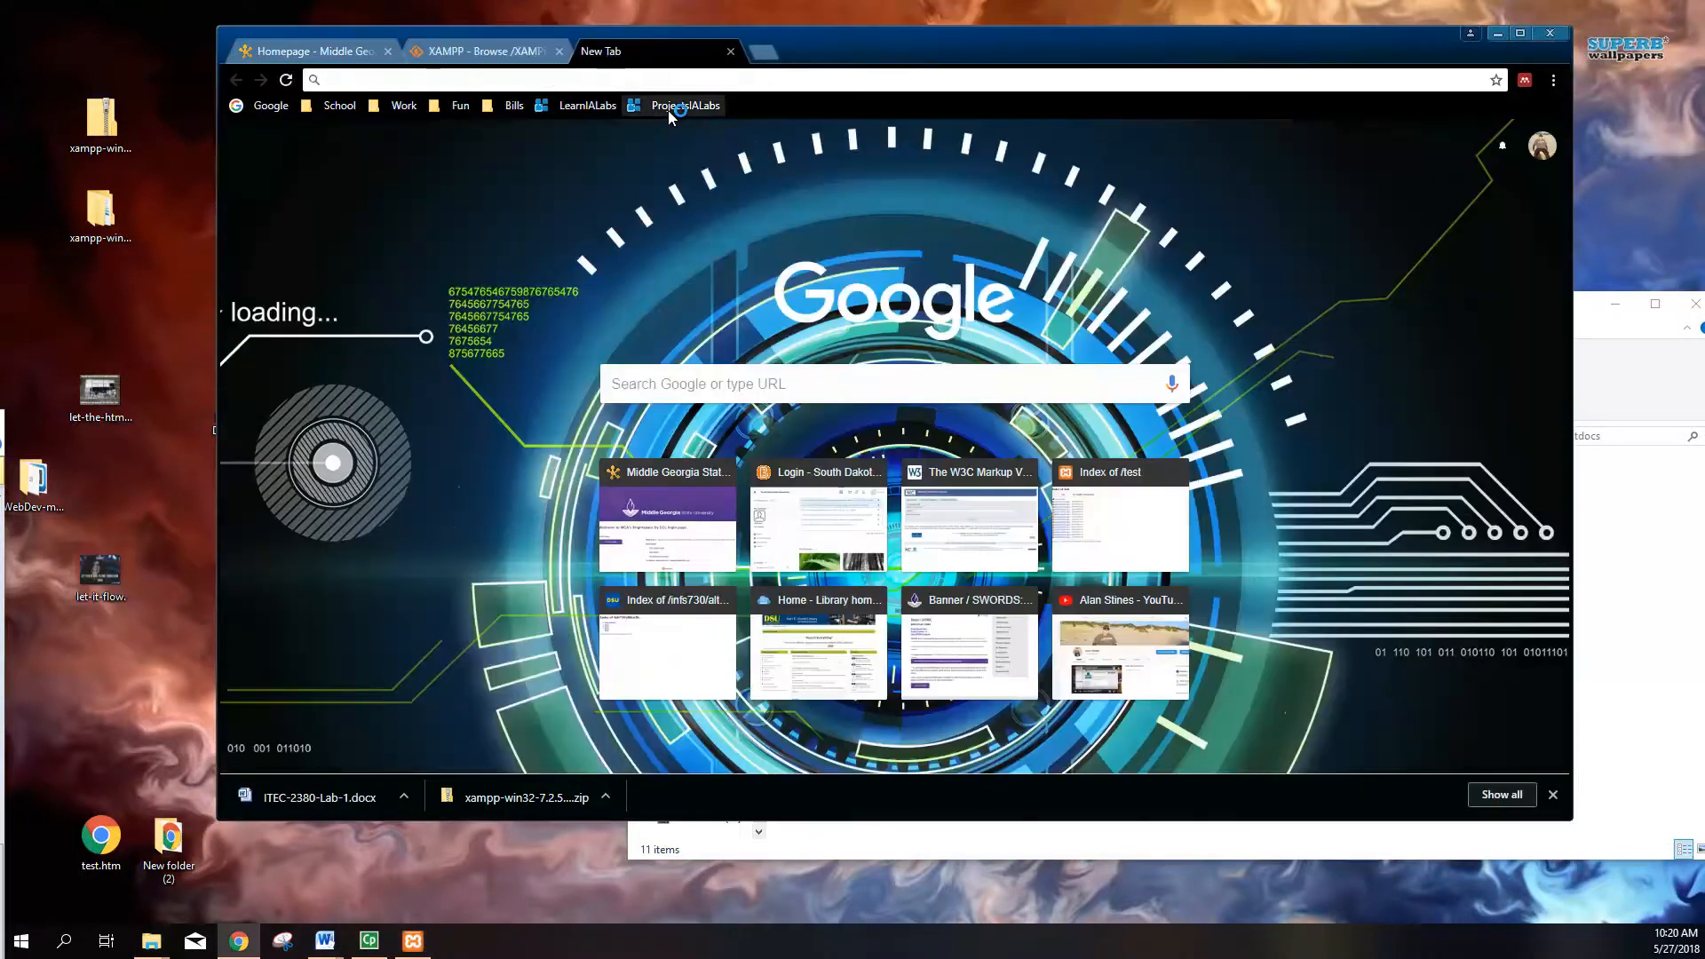
text(localhost)
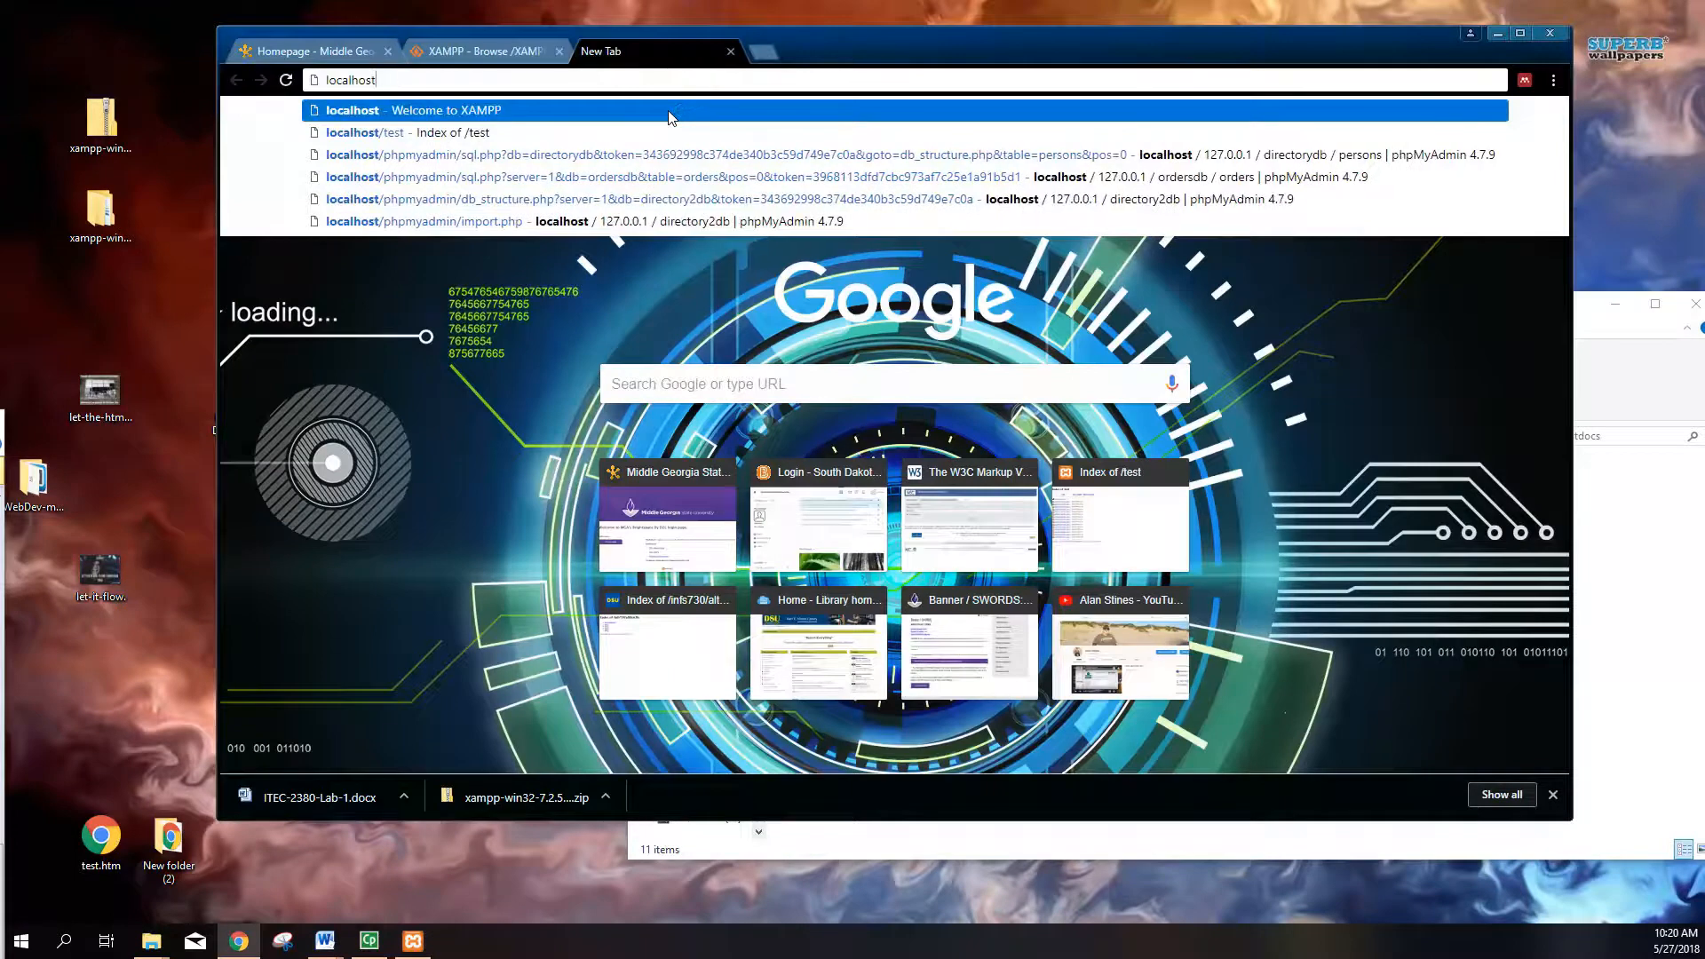
click(669, 110)
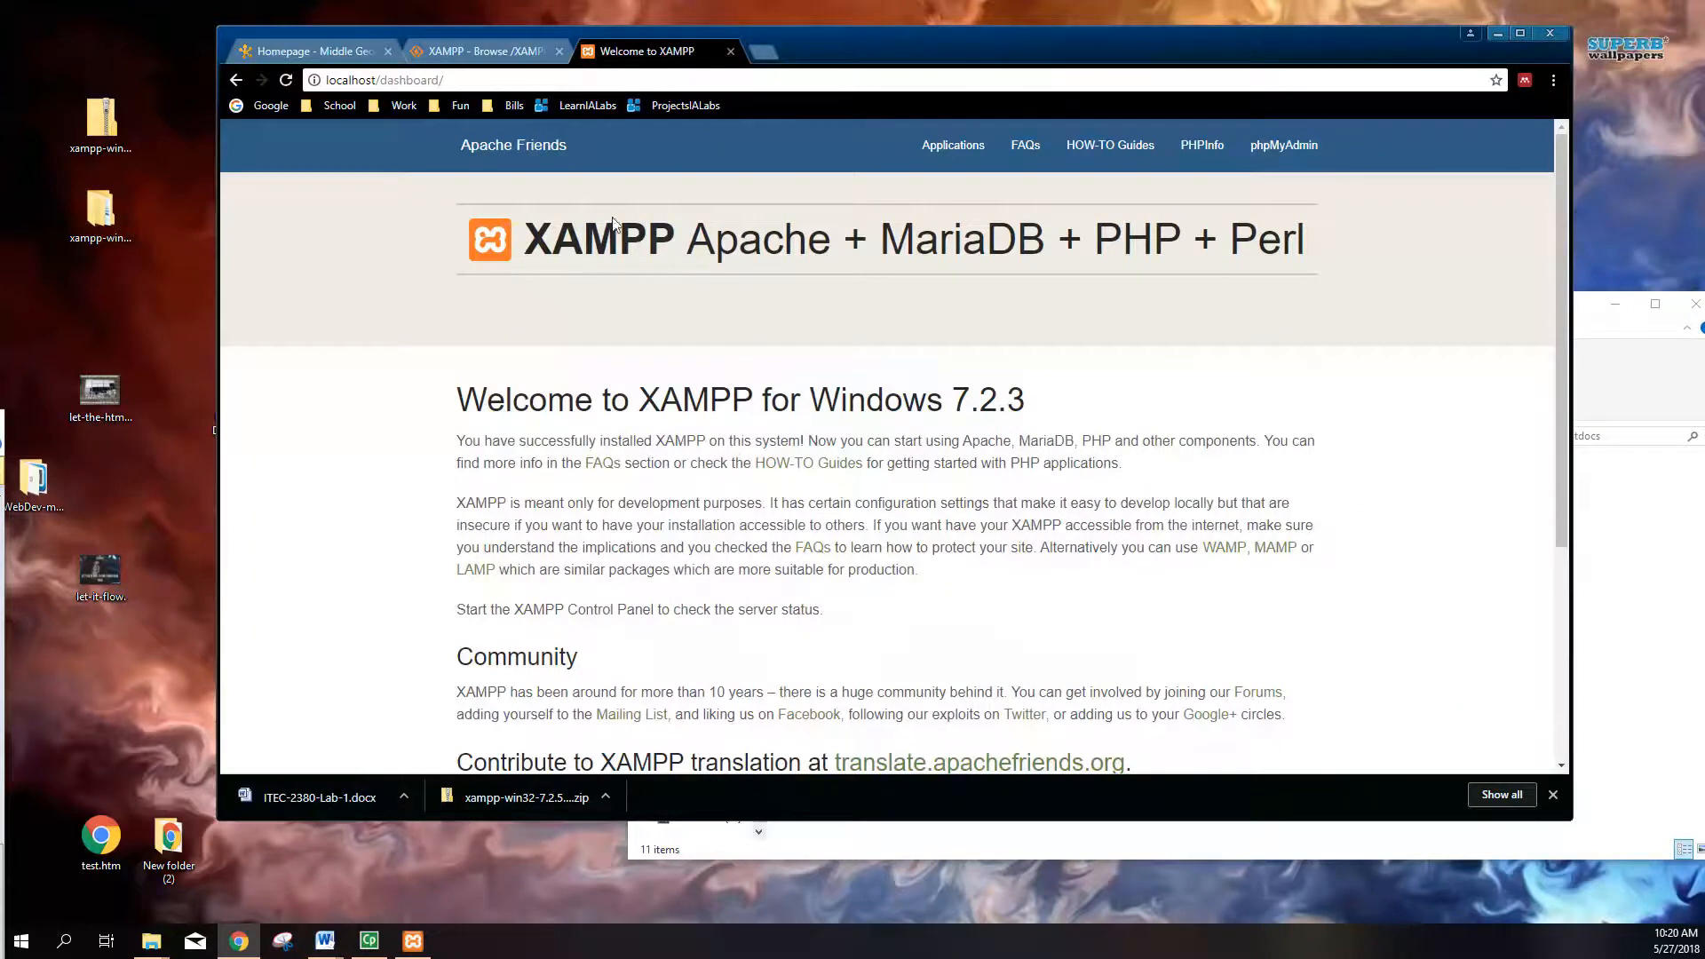
Step: Replace localhost with 127.0.0.1 in the dashboard's address and load the page
drag(420, 80, 325, 80)
text(127.1)
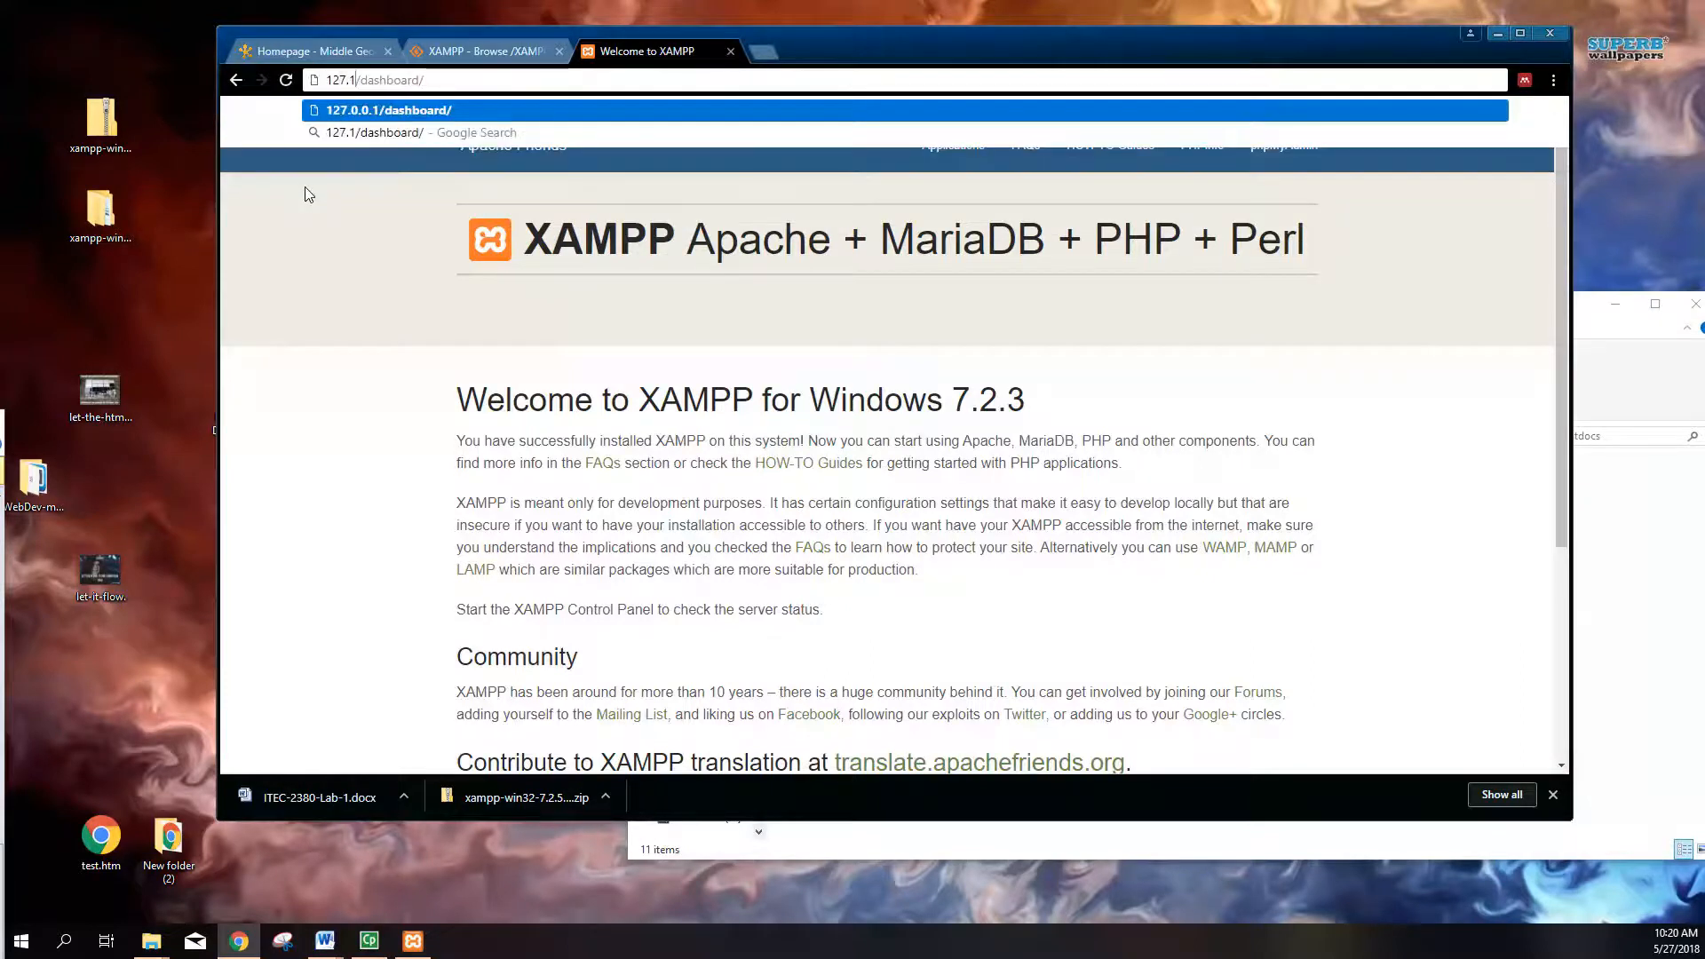
key(BackSpace)
text(0)
text(.1)
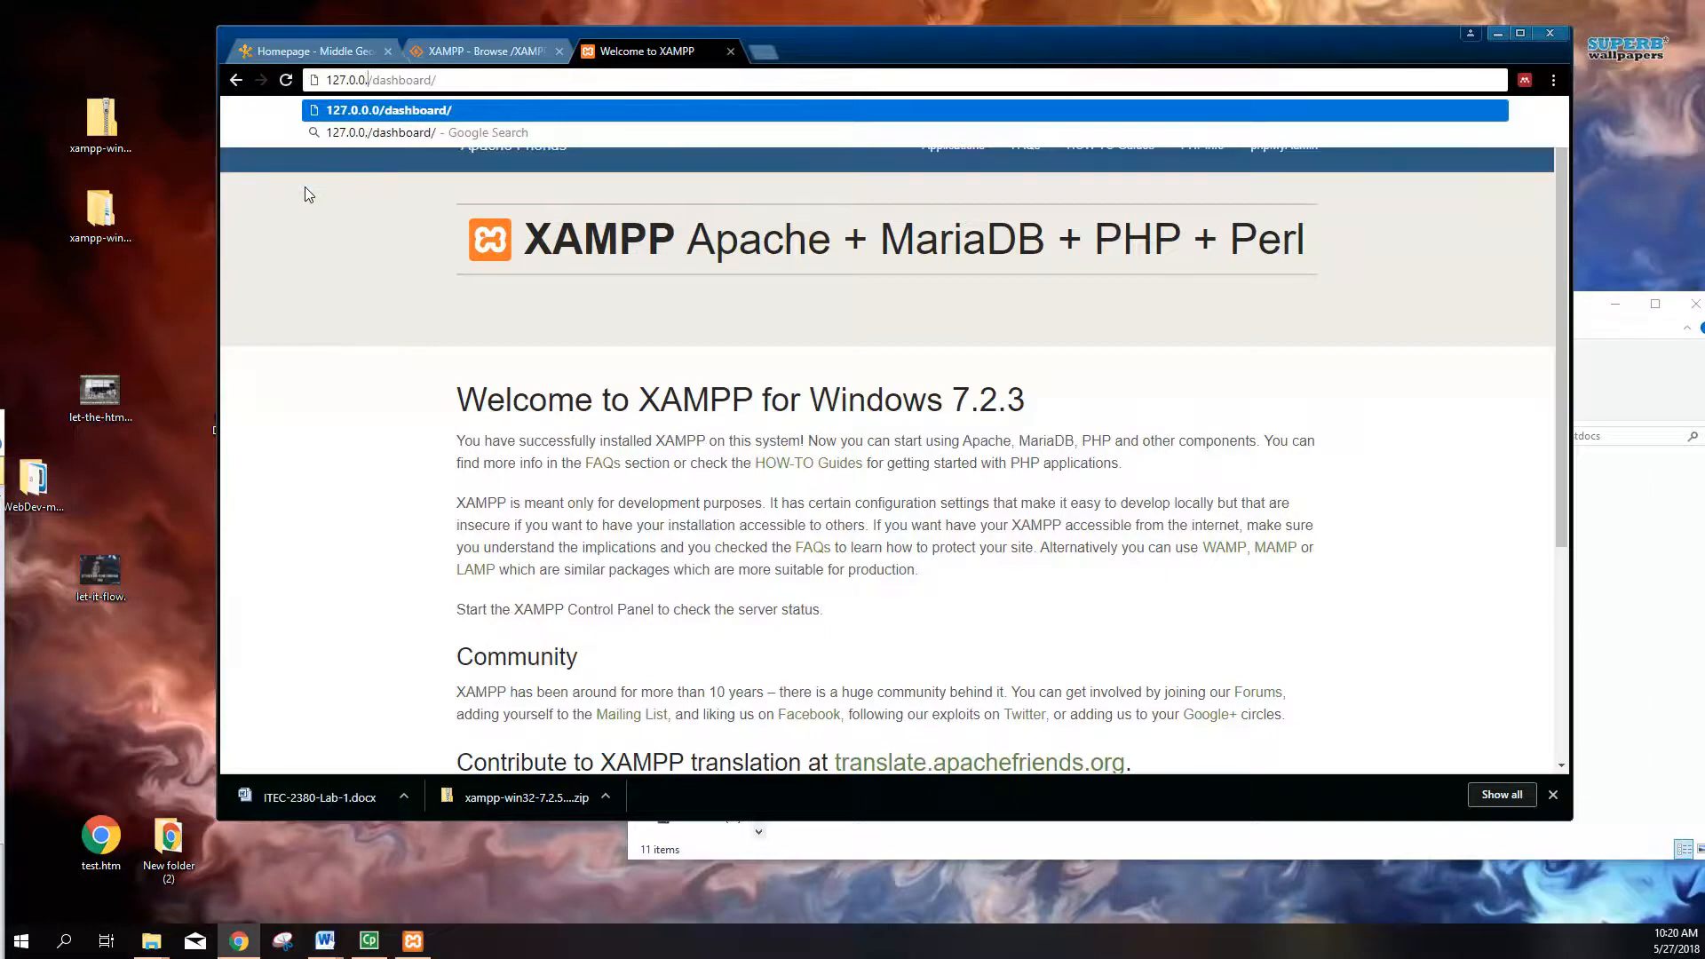
key(Return)
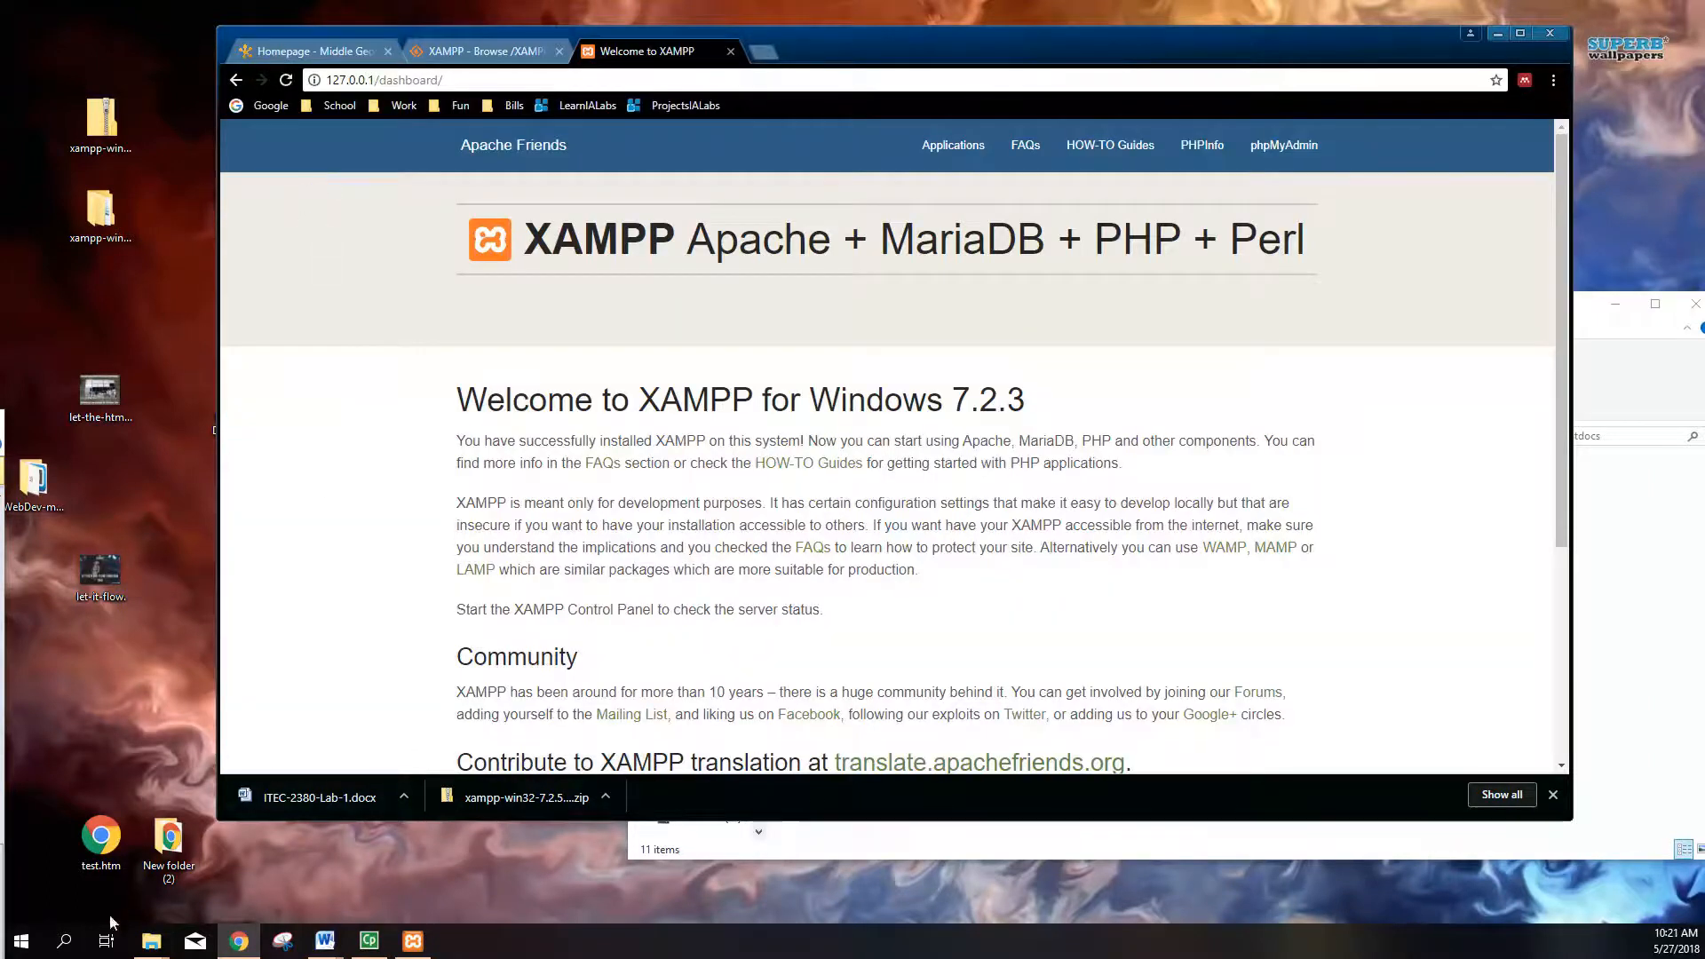
Step: Open a command prompt from the htdocs folder window, run ipconfig, and view the Ethernet adapter's IPv4 address
click(1602, 539)
click(1220, 436)
text(cmd)
key(Return)
text(ipfo)
text(nfig)
key(Return)
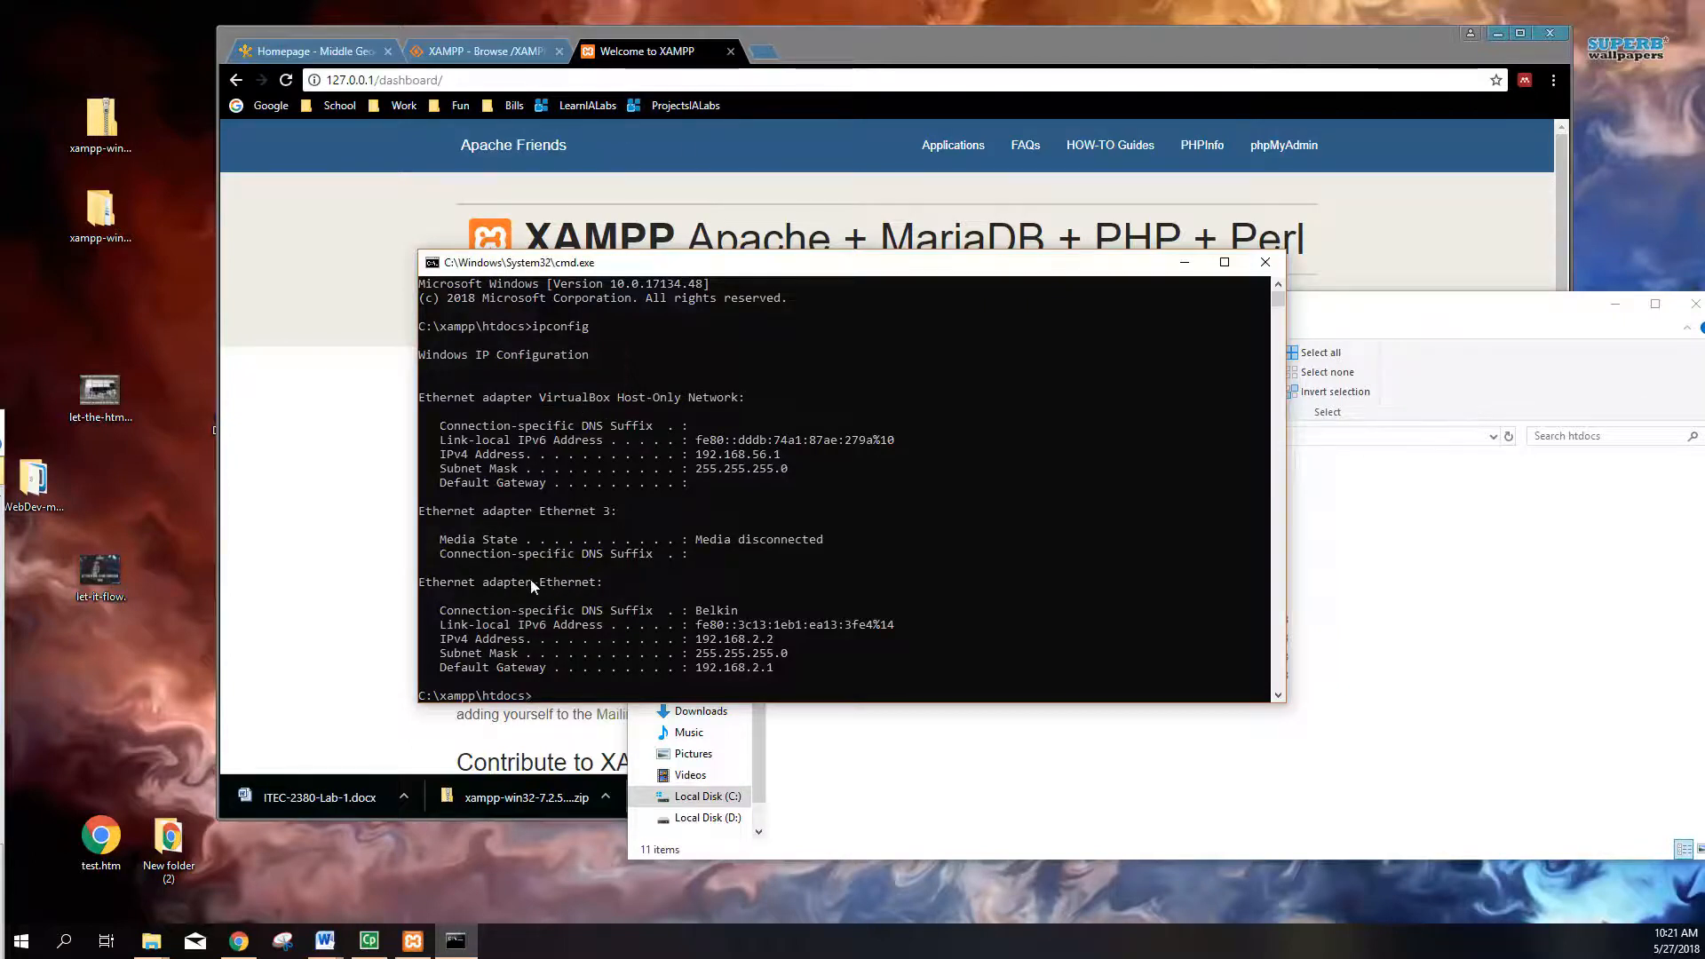
scroll(554, 593, down, 1)
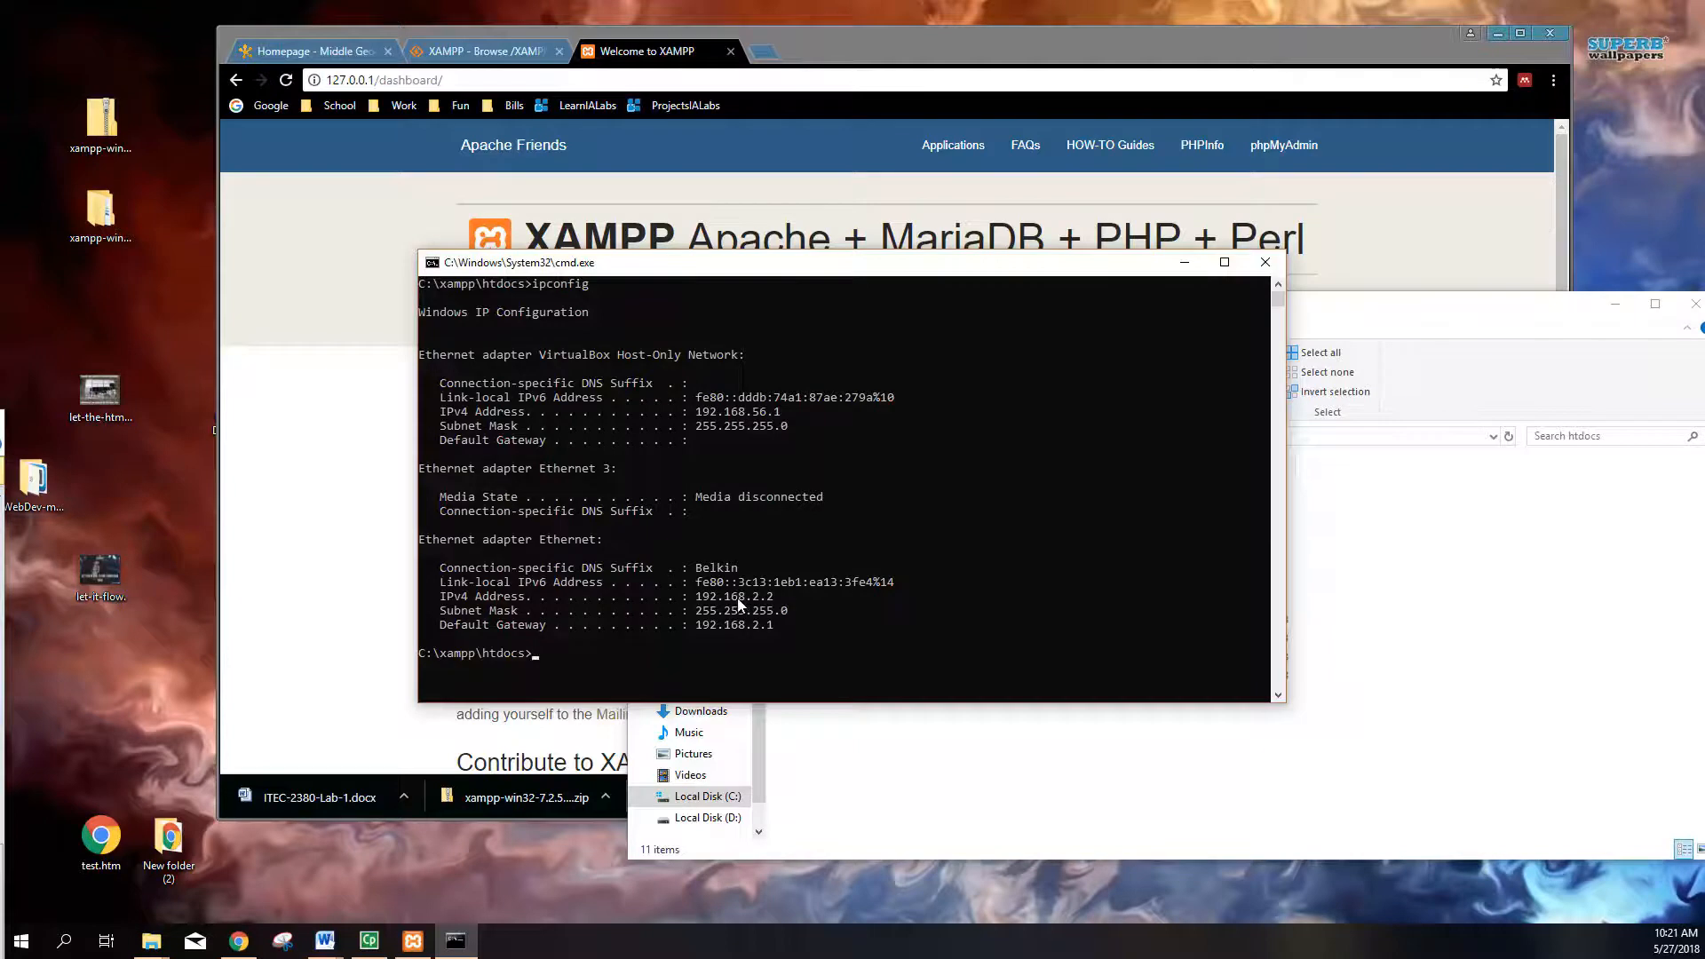
Step: Load the XAMPP dashboard in the browser through the computer's network address 192.168.2.2
click(756, 80)
text(192)
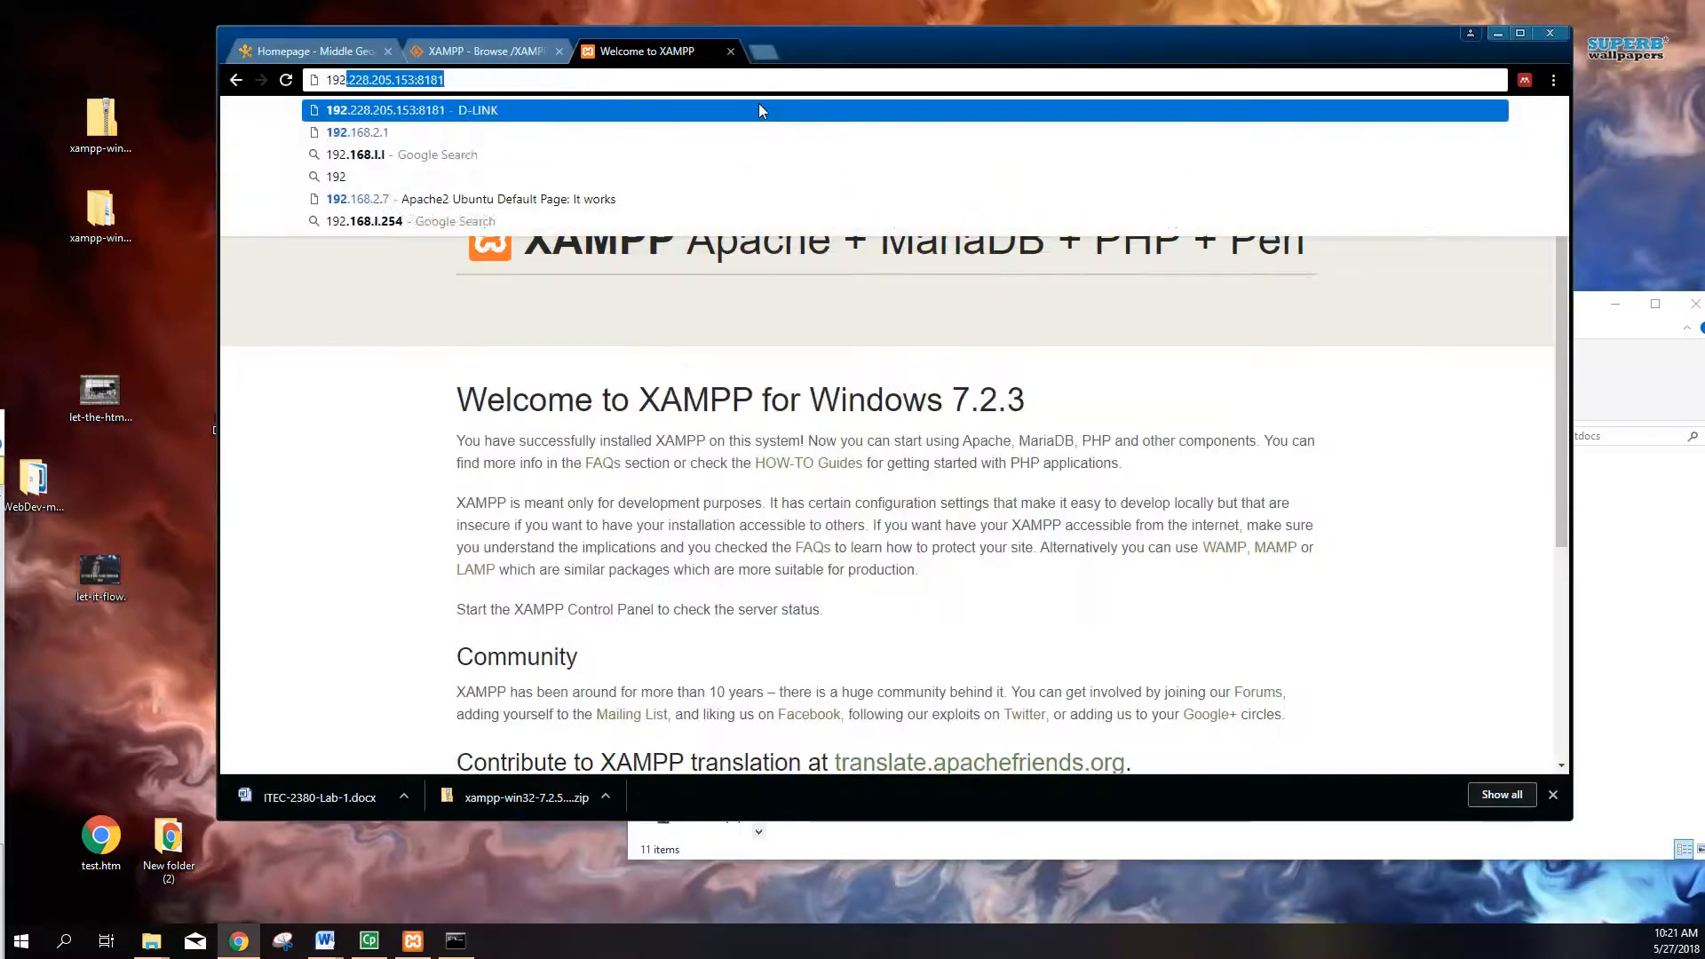
text(.168.2.12)
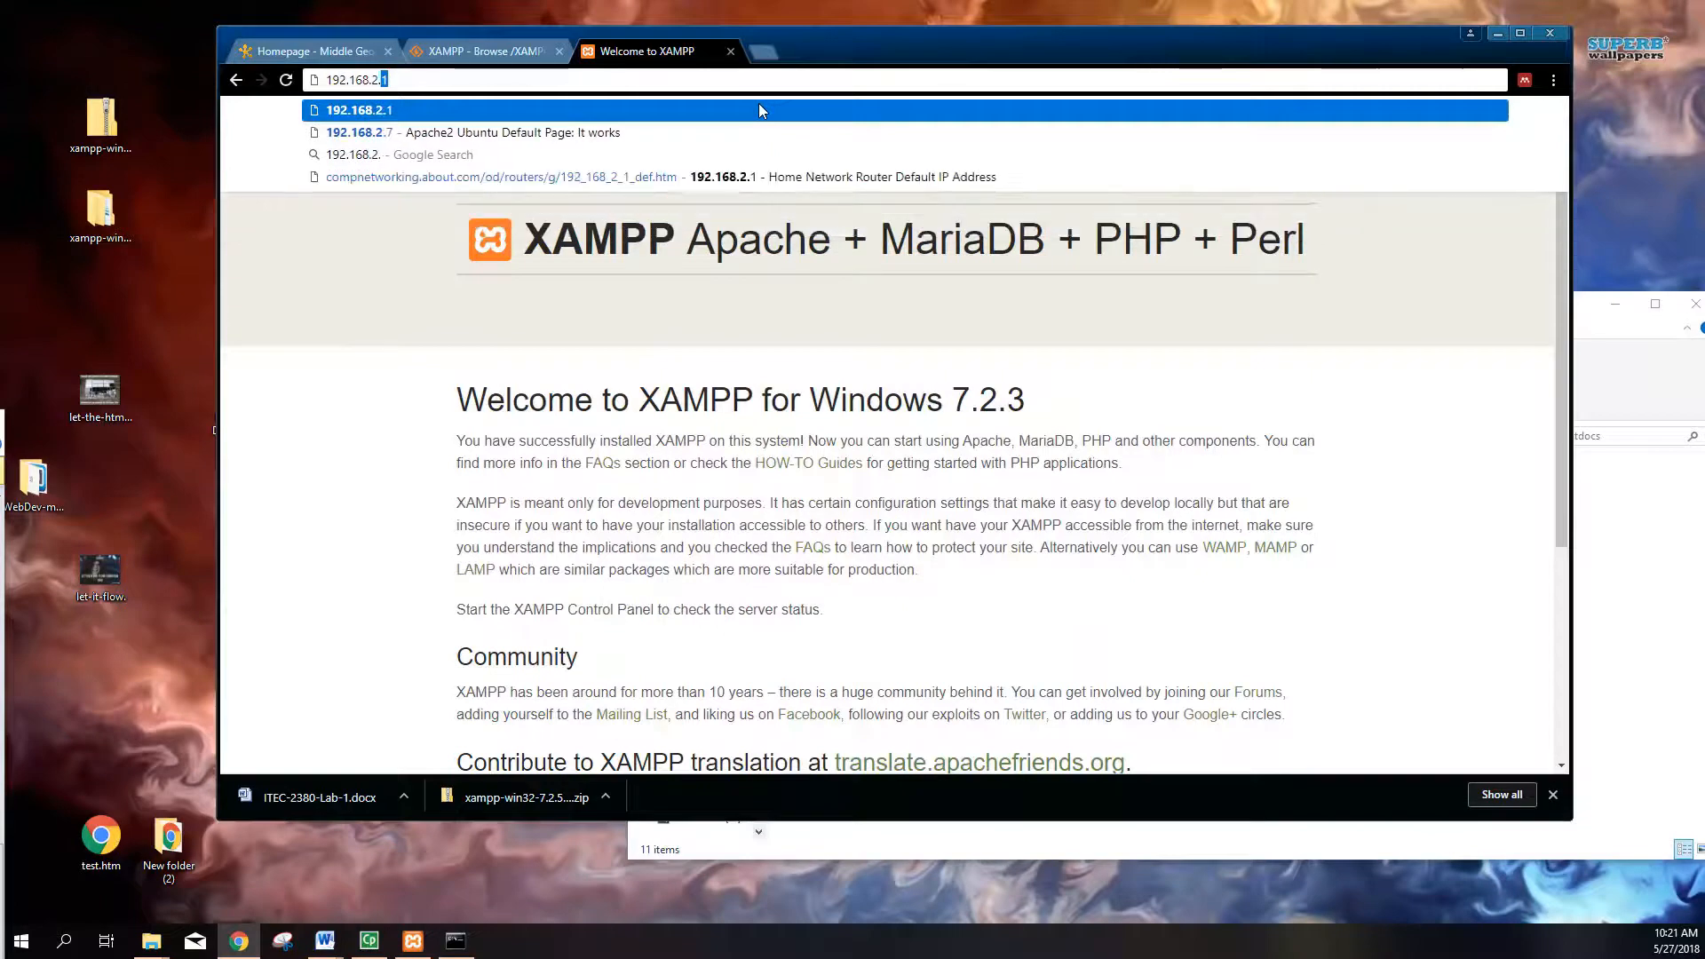
key(BackSpace)
key(BackSpace)
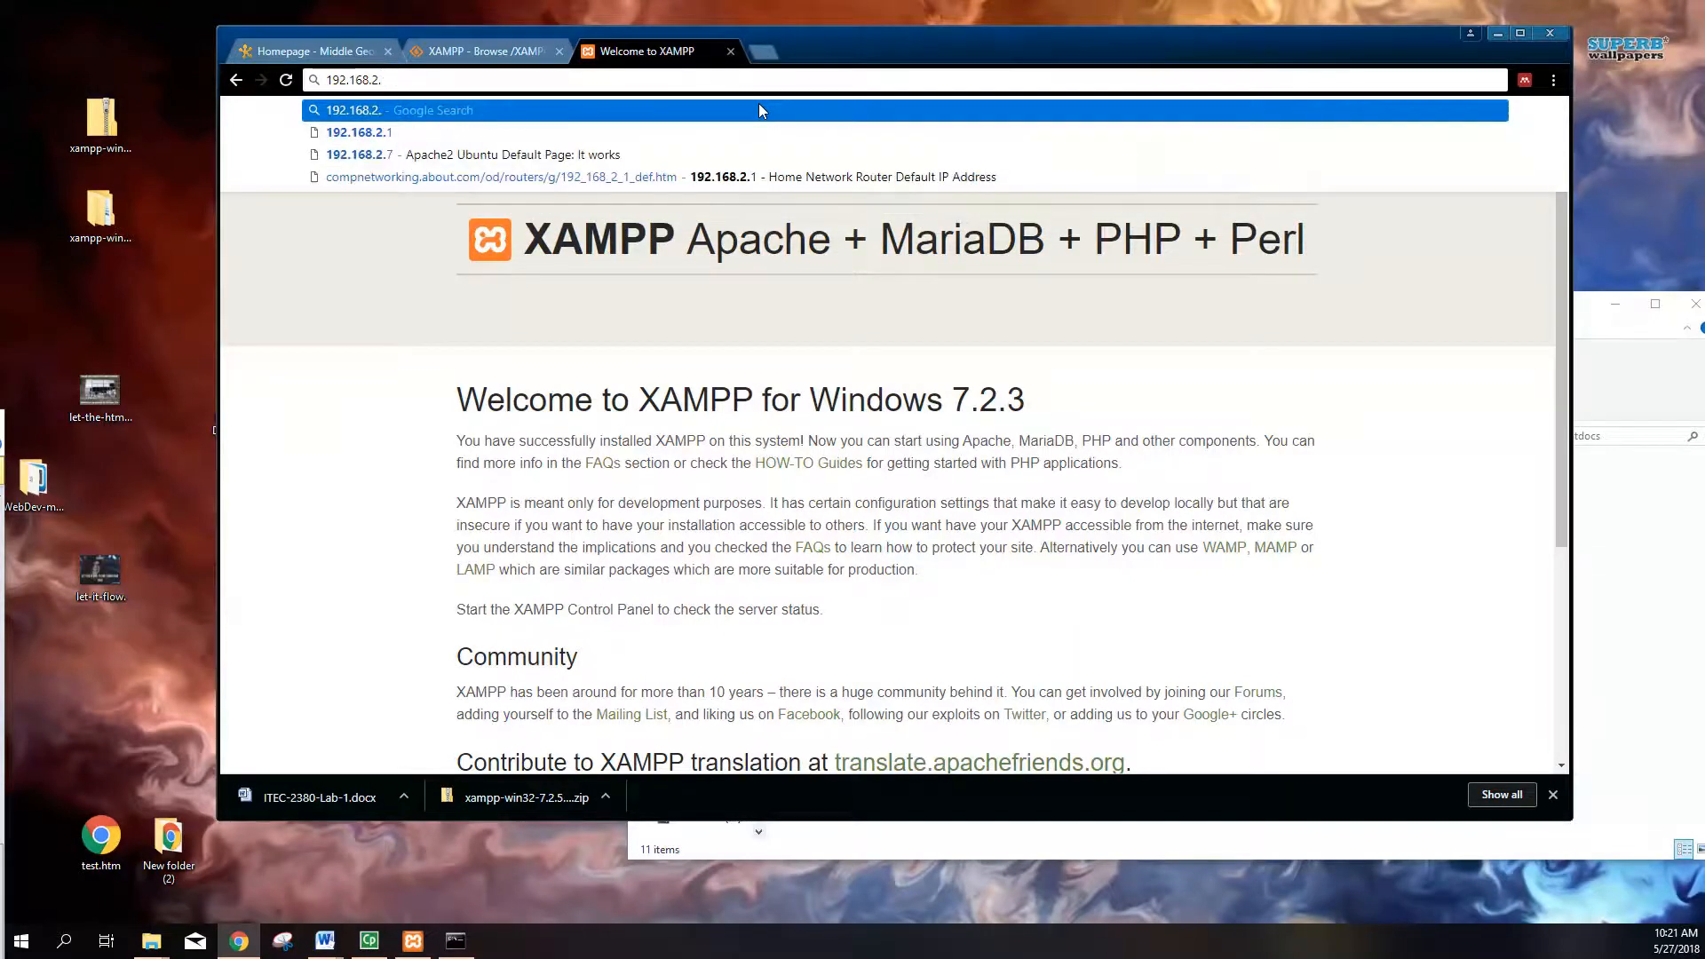
text(2)
key(Return)
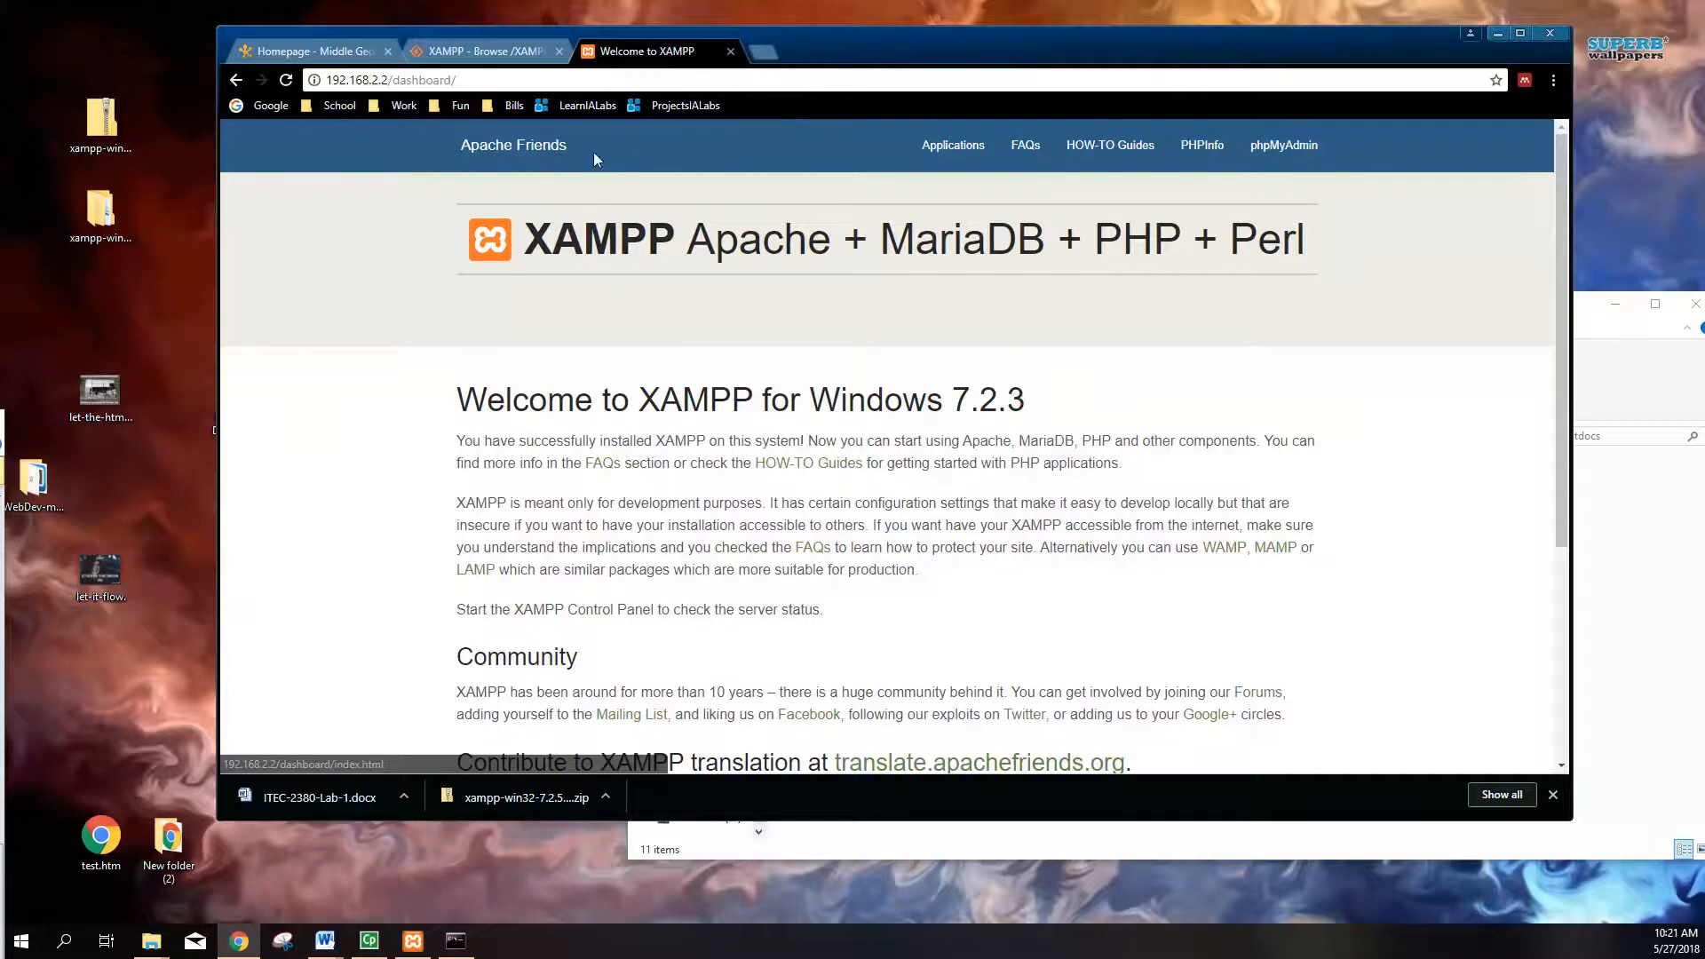
Step: Replace the IP address with localhost in the dashboard's address, load it, and open phpMyAdmin from the dashboard
drag(389, 80, 238, 112)
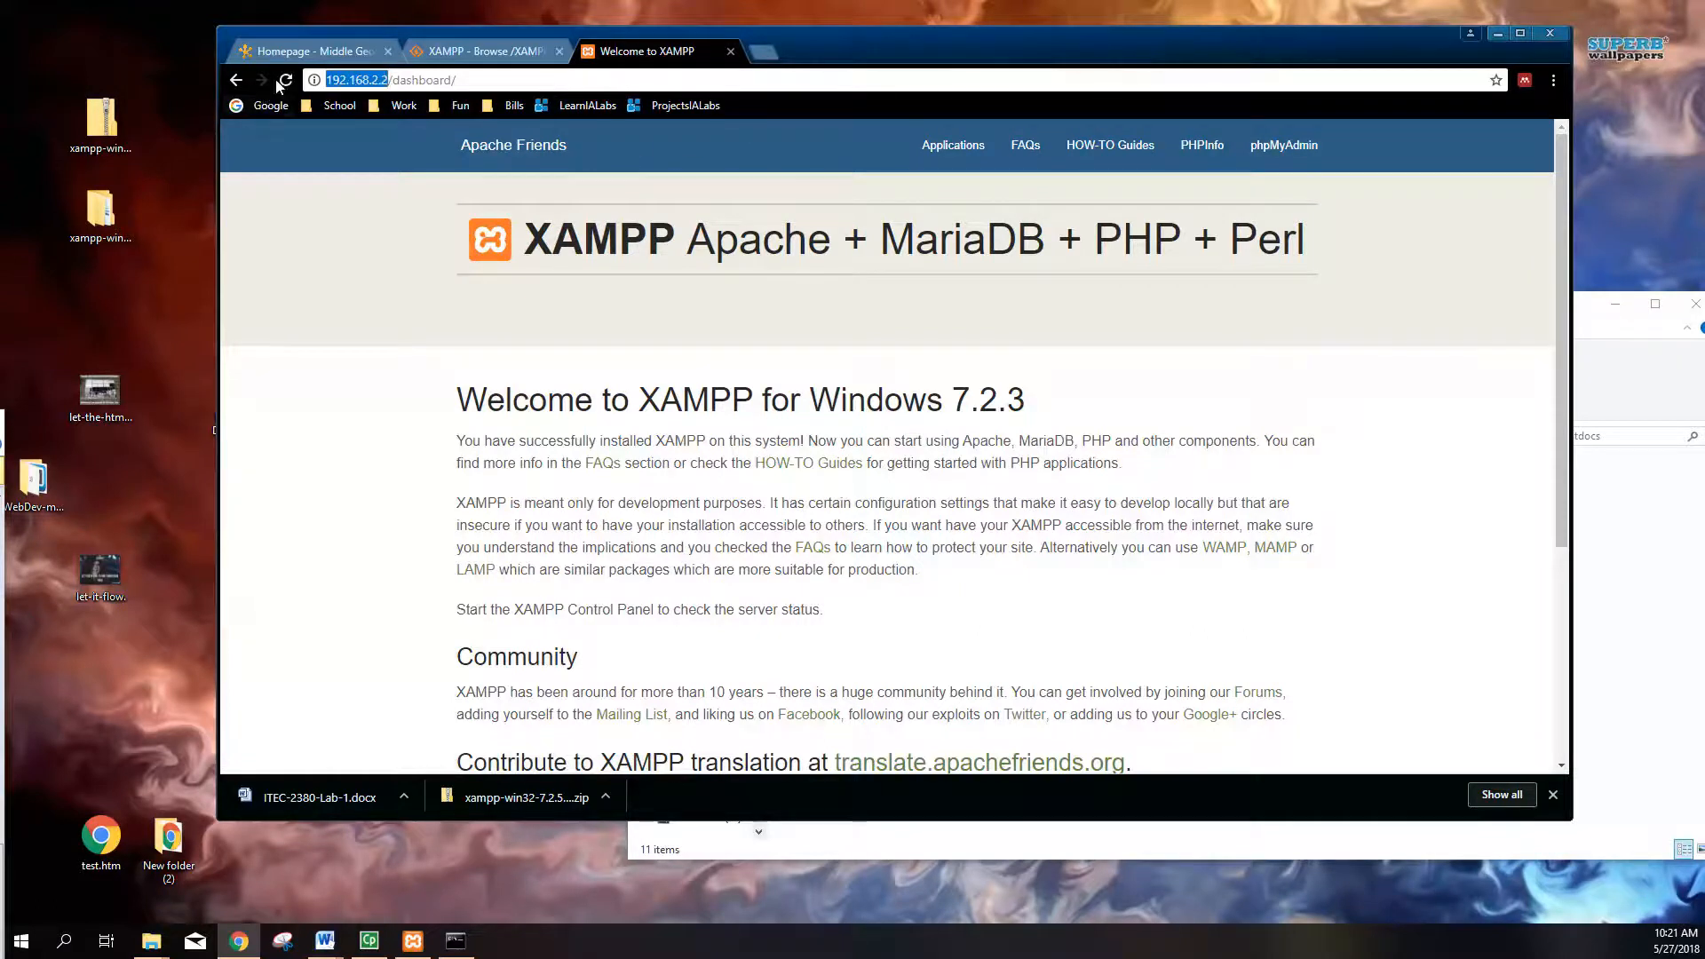
text(localhost)
key(Return)
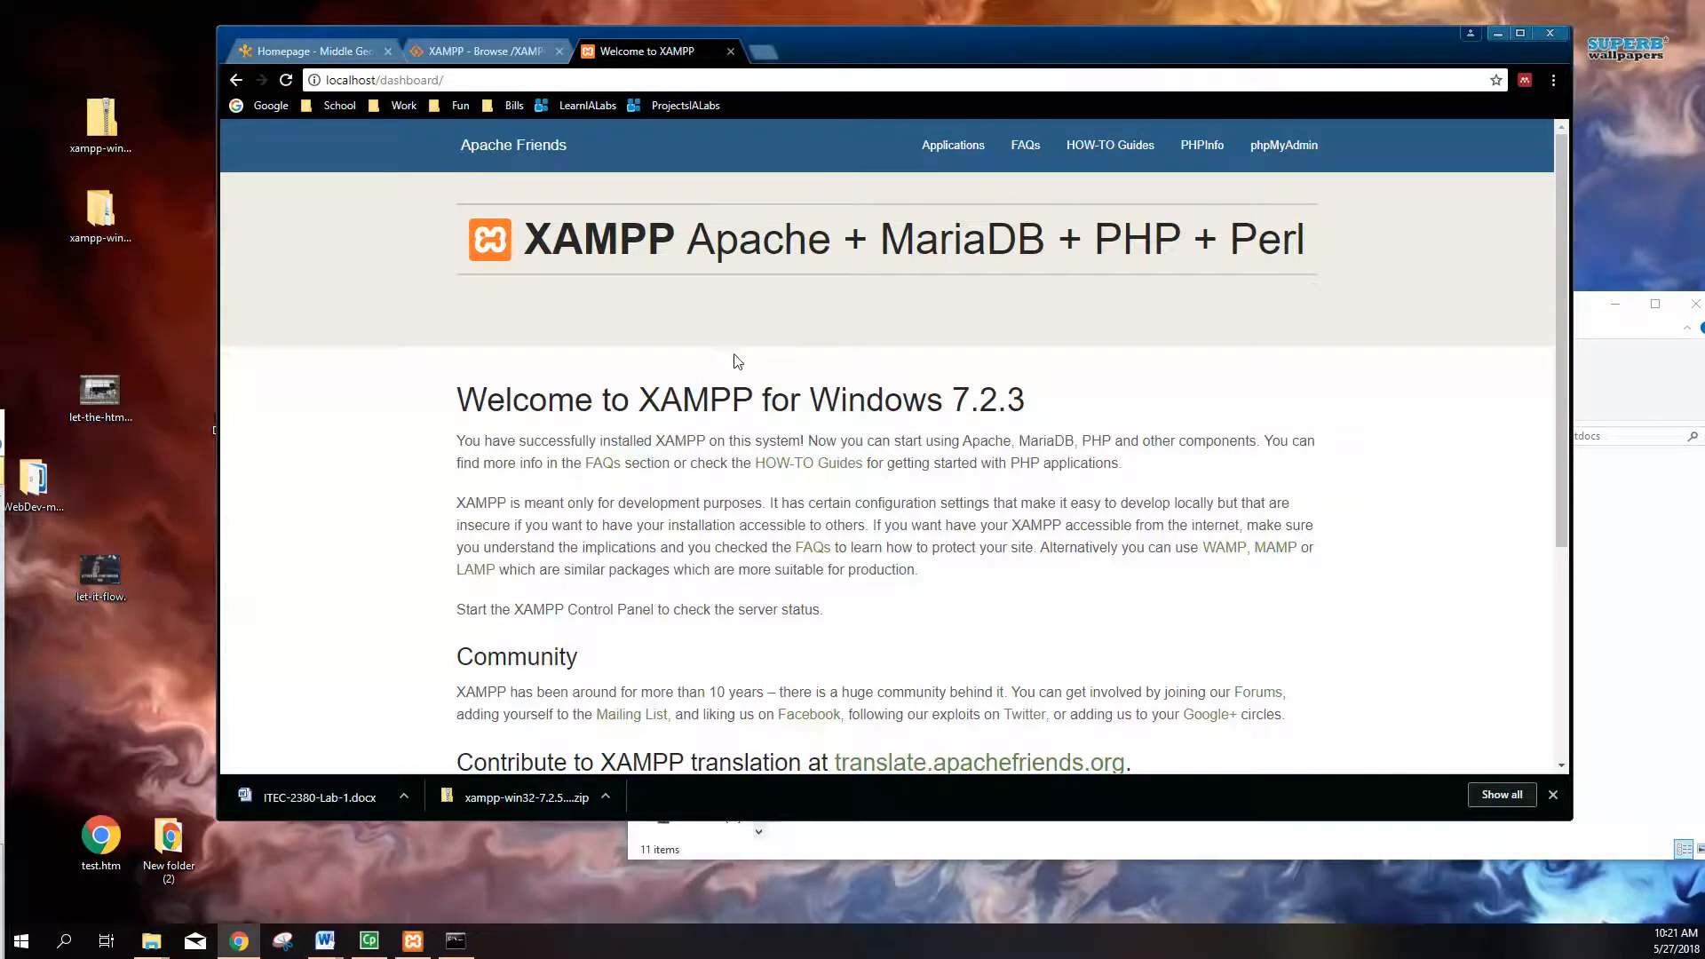
click(1284, 153)
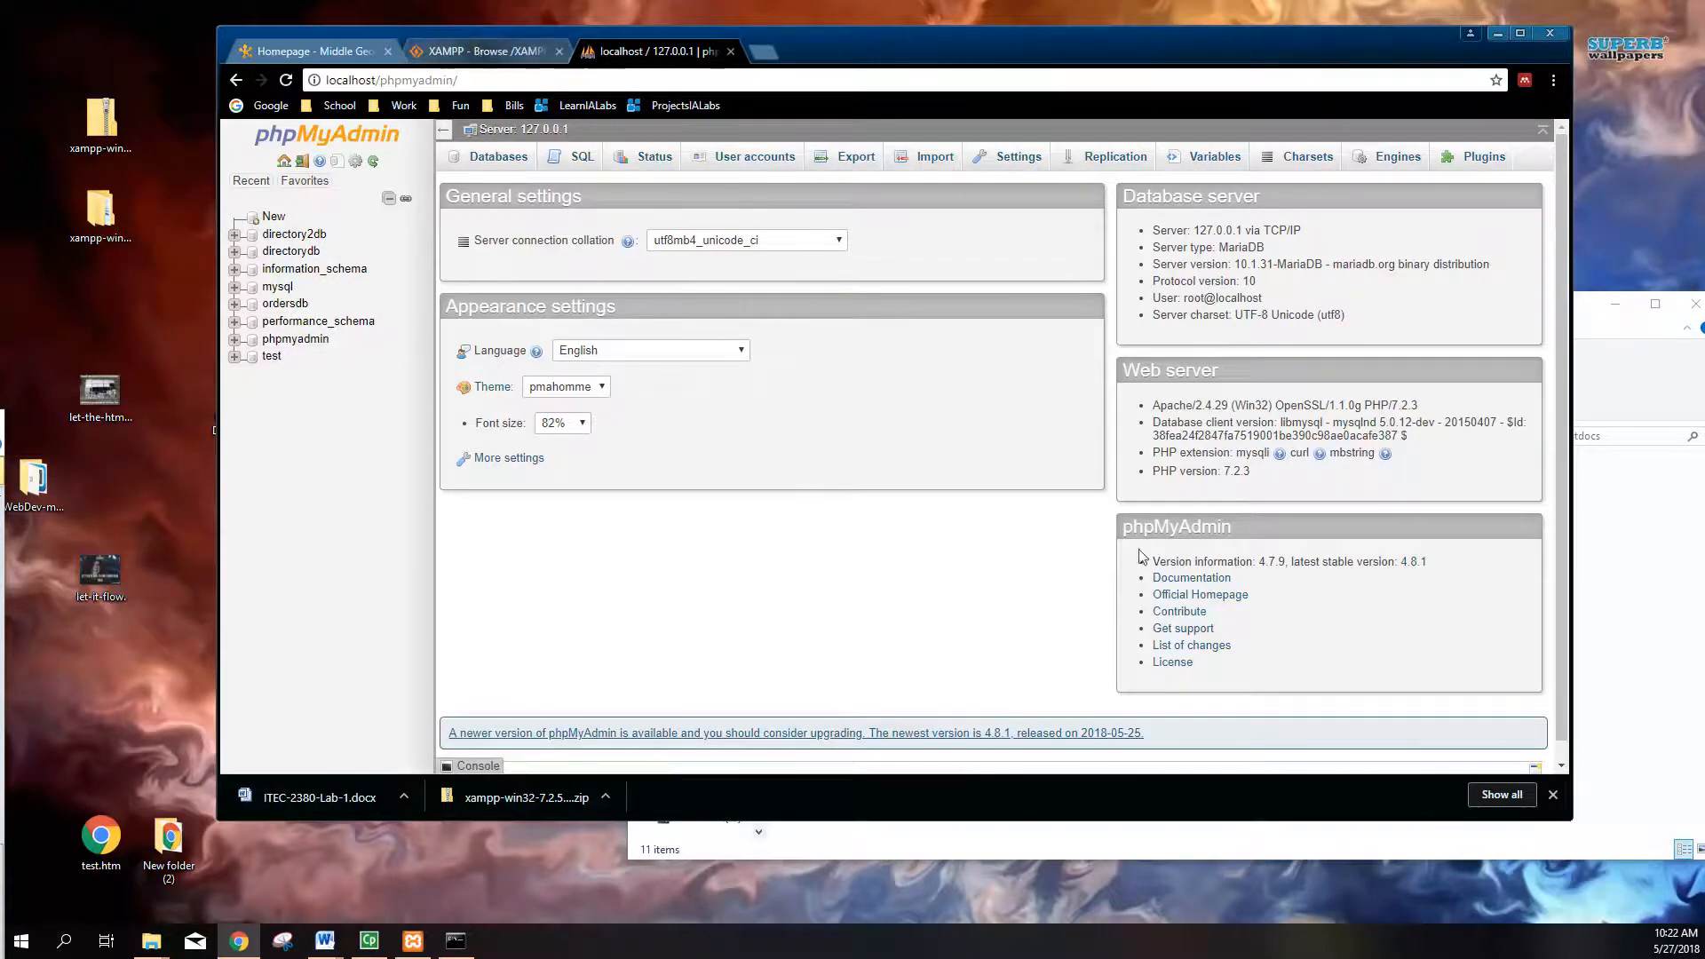
Step: Switch to the XAMPP Control Panel, look through its log, and stop the MySQL module
click(412, 941)
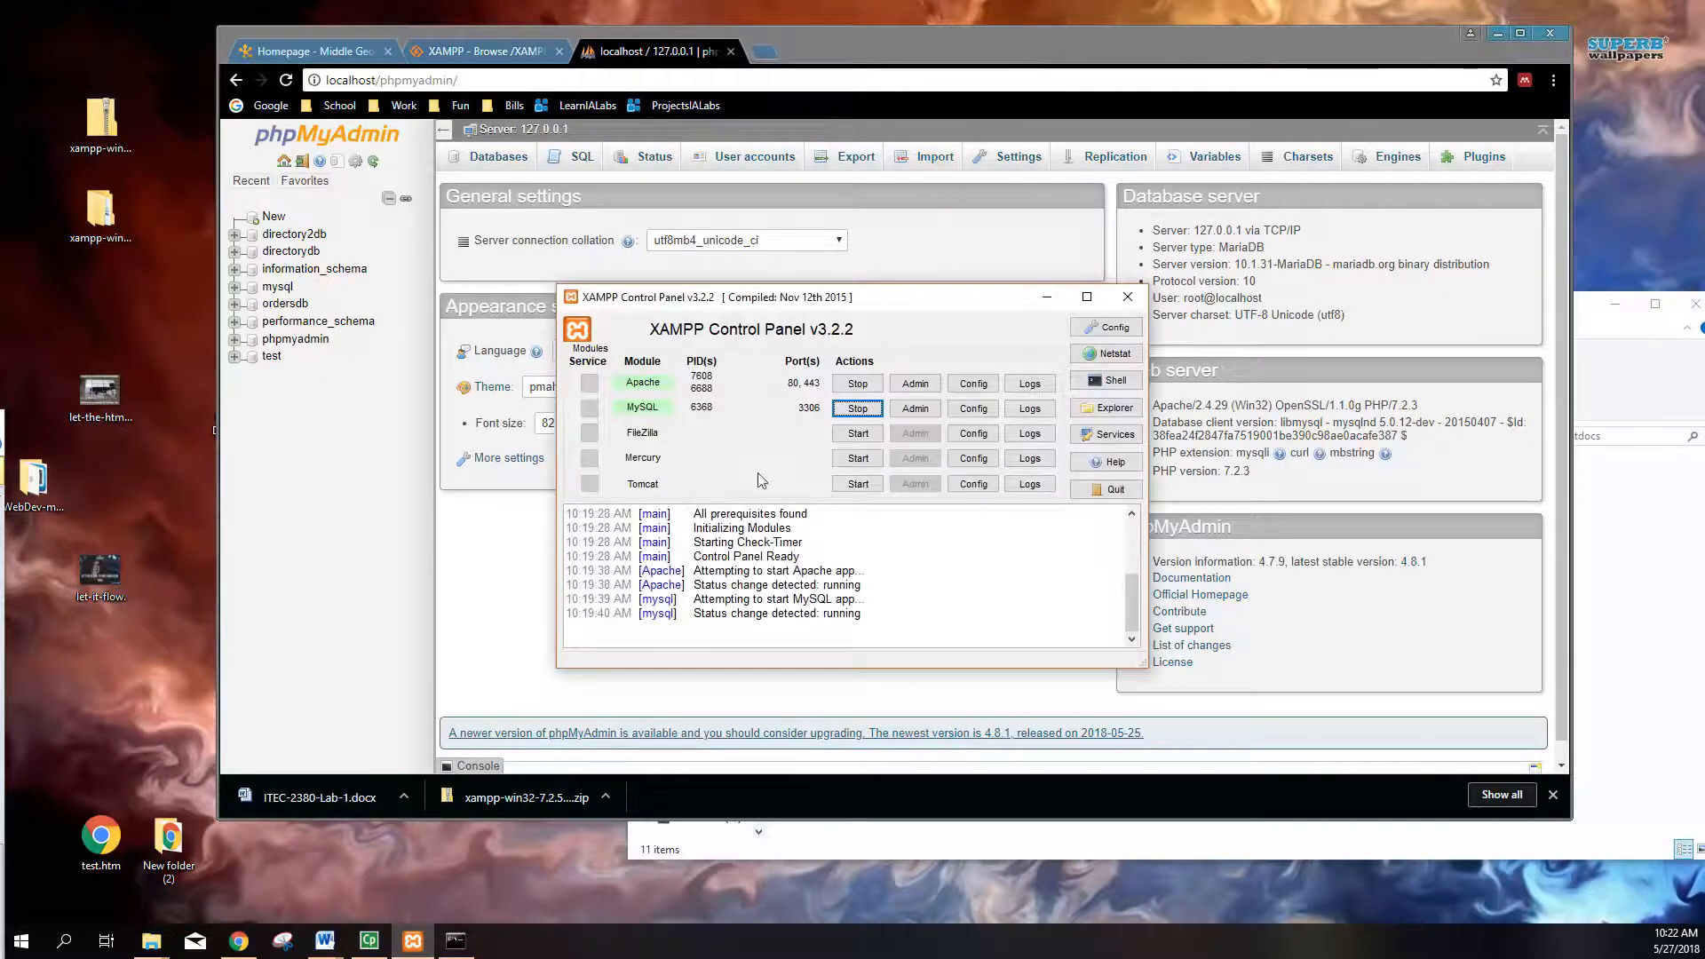
scroll(866, 584, up, 4)
scroll(866, 584, down, 2)
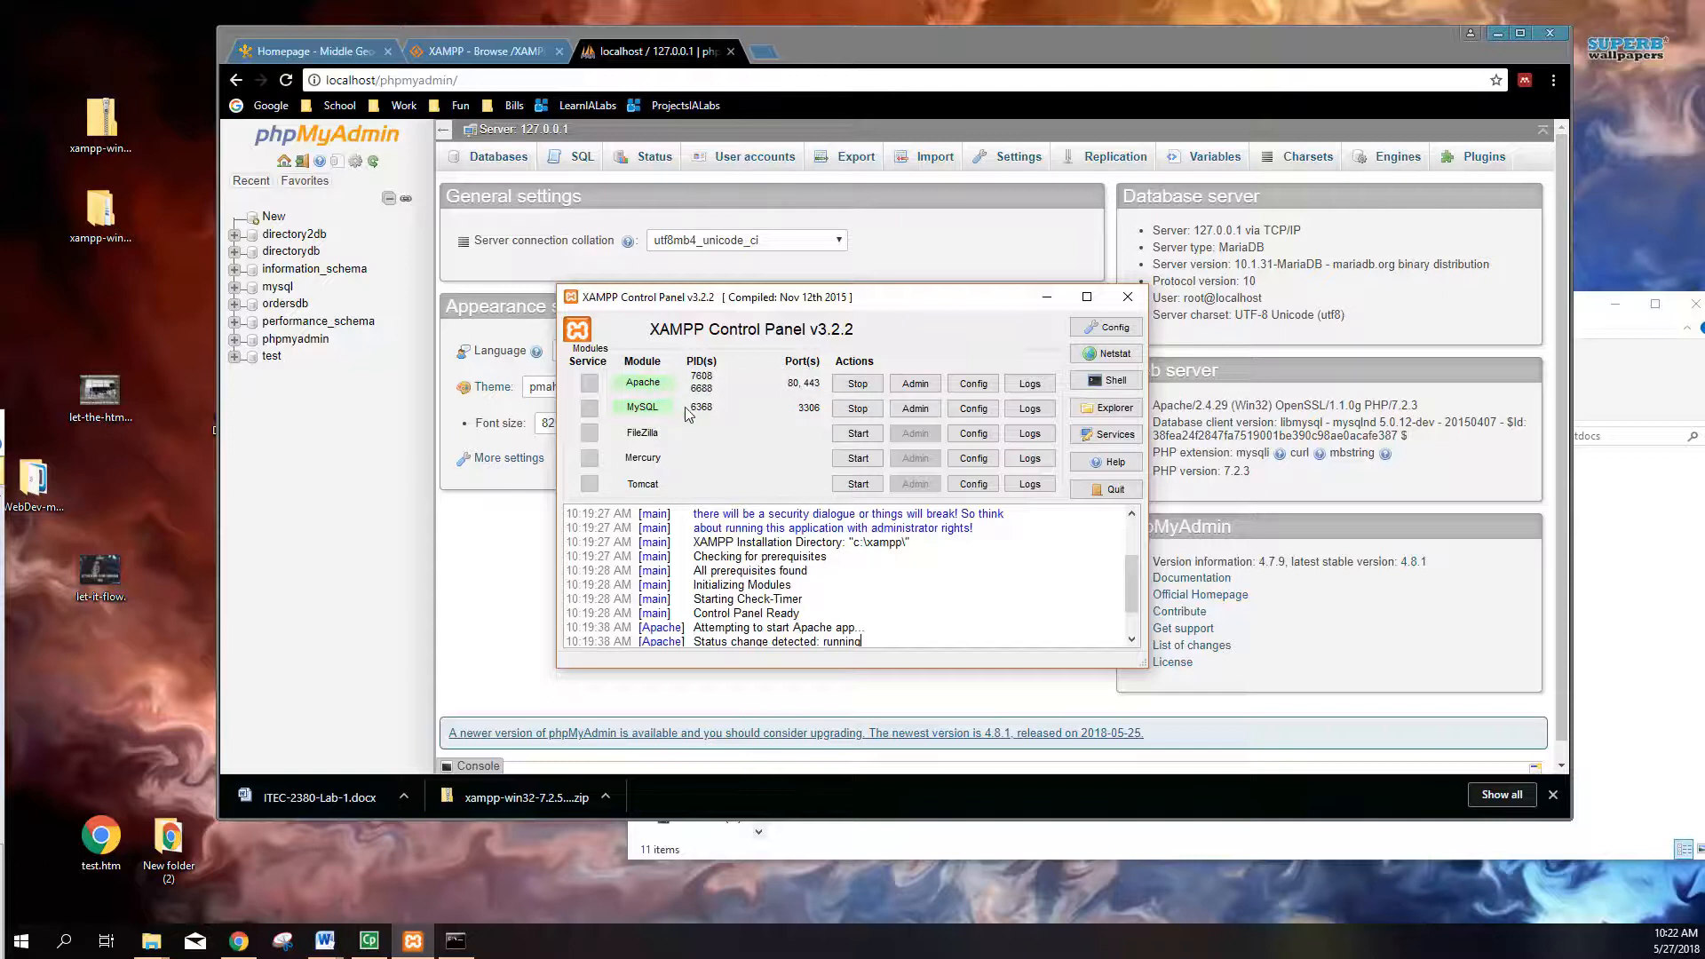
click(858, 410)
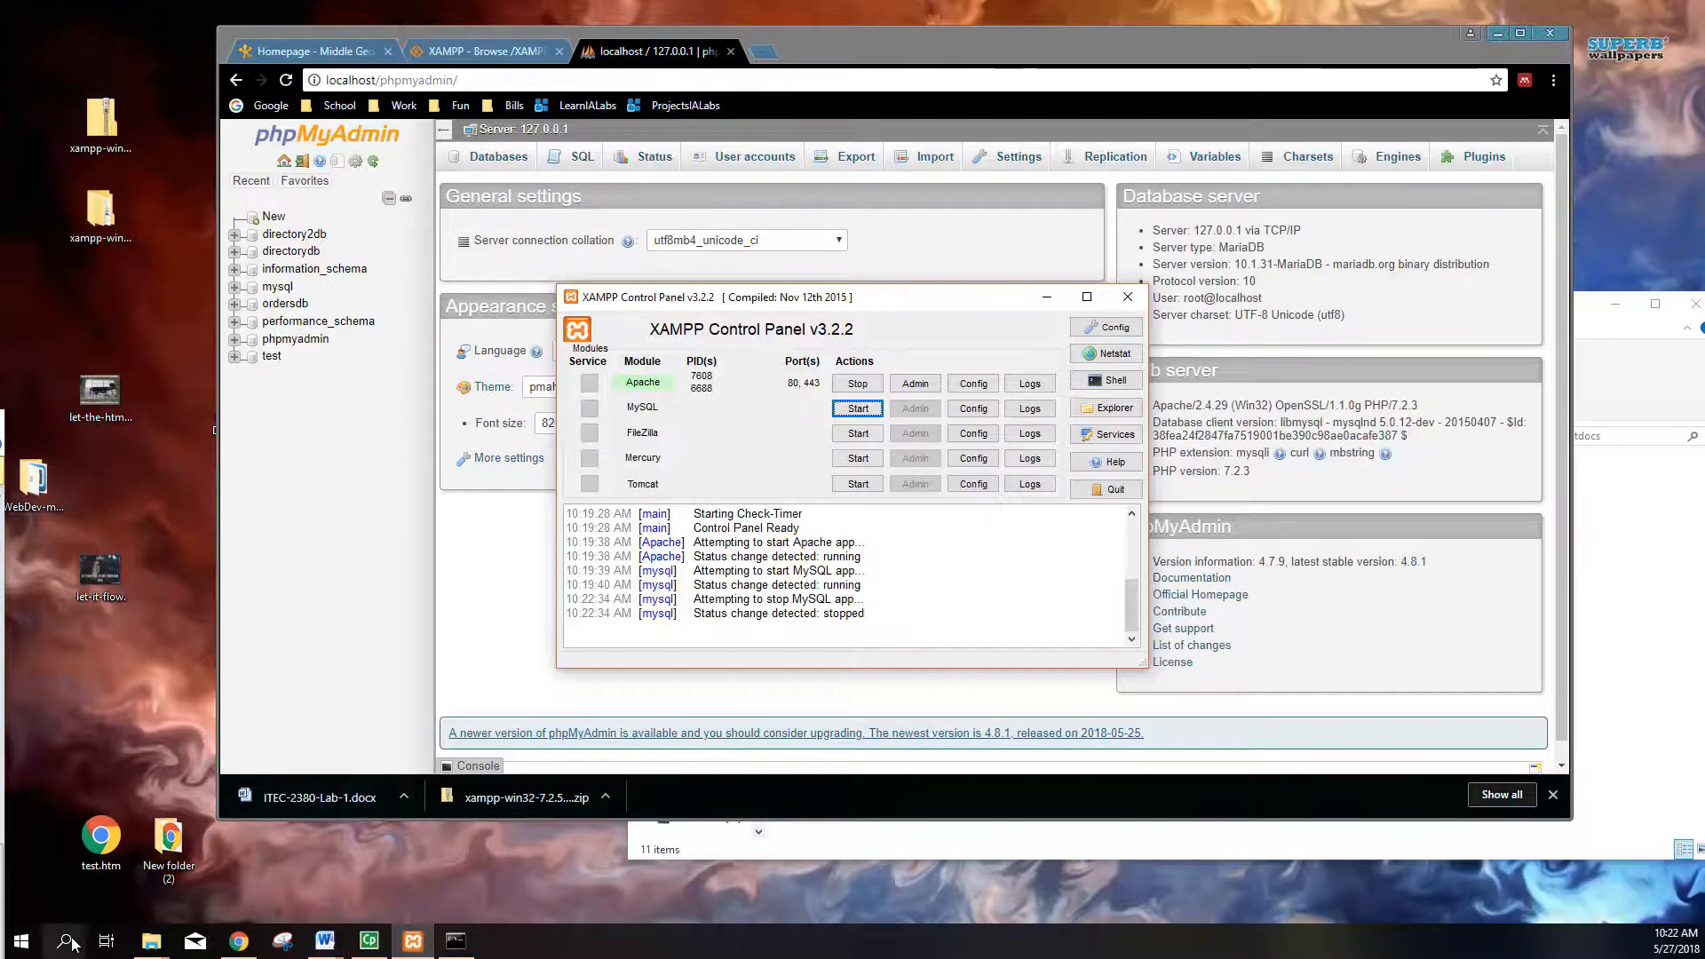
Step: Look through the installed programs in Windows Apps & features, close it, and start the MySQL module again in the XAMPP Control Panel
right_click(35, 941)
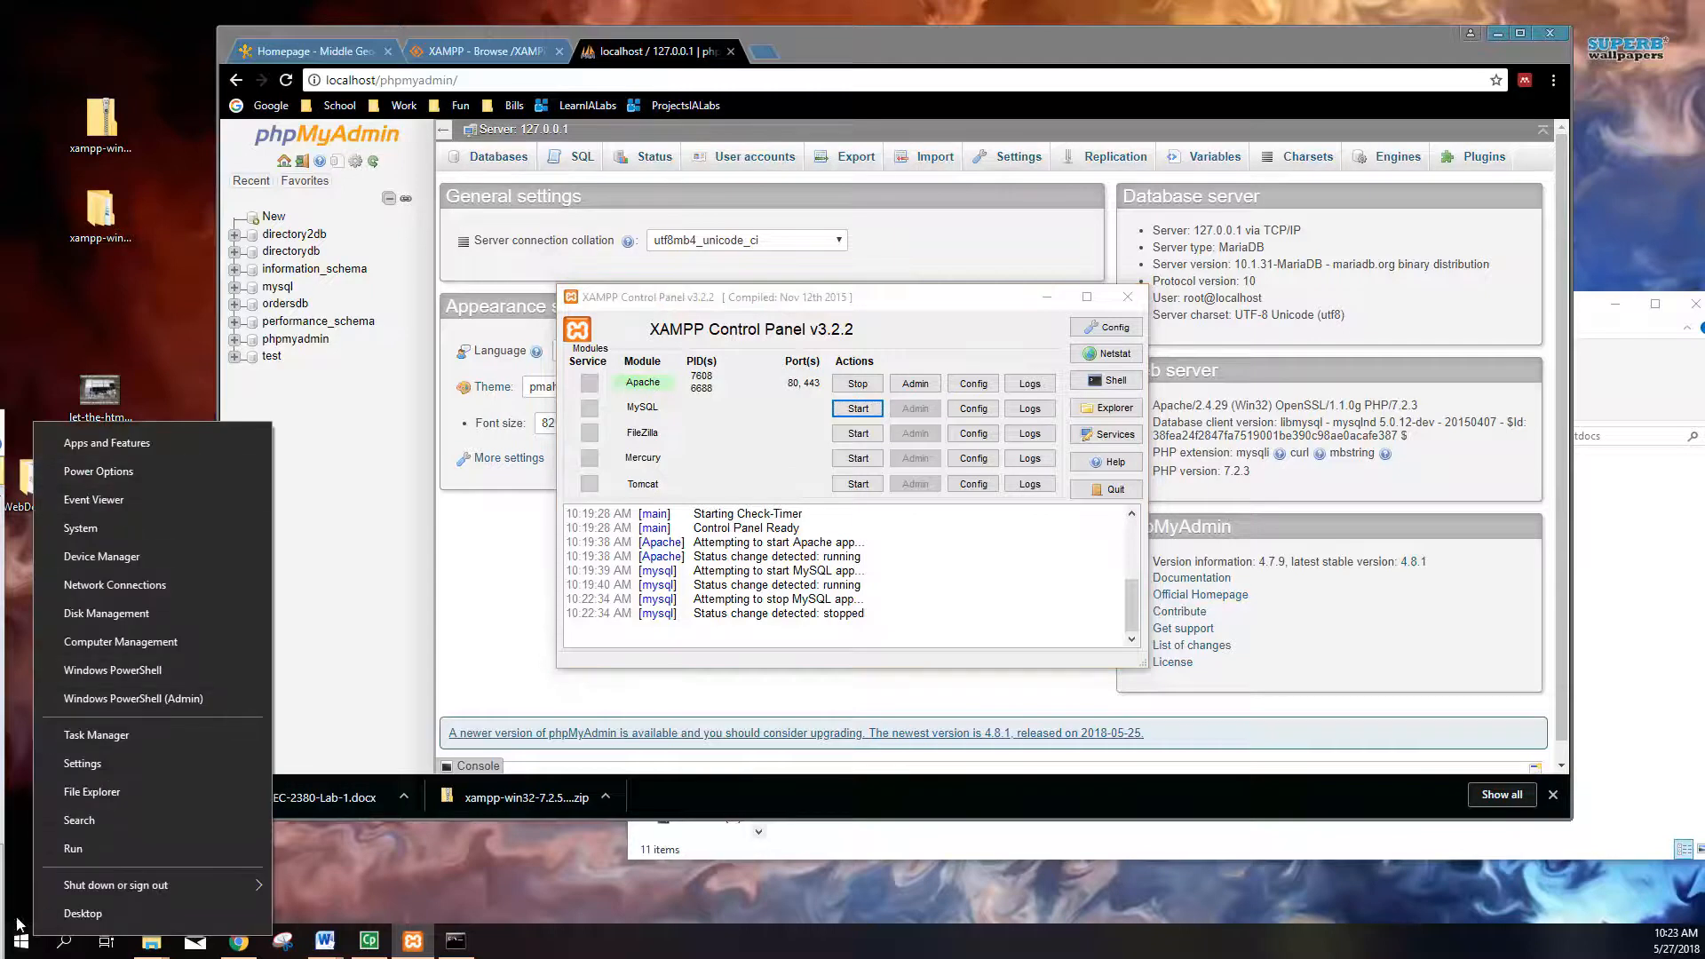
click(165, 442)
scroll(804, 622, down, 5)
scroll(801, 631, down, 7)
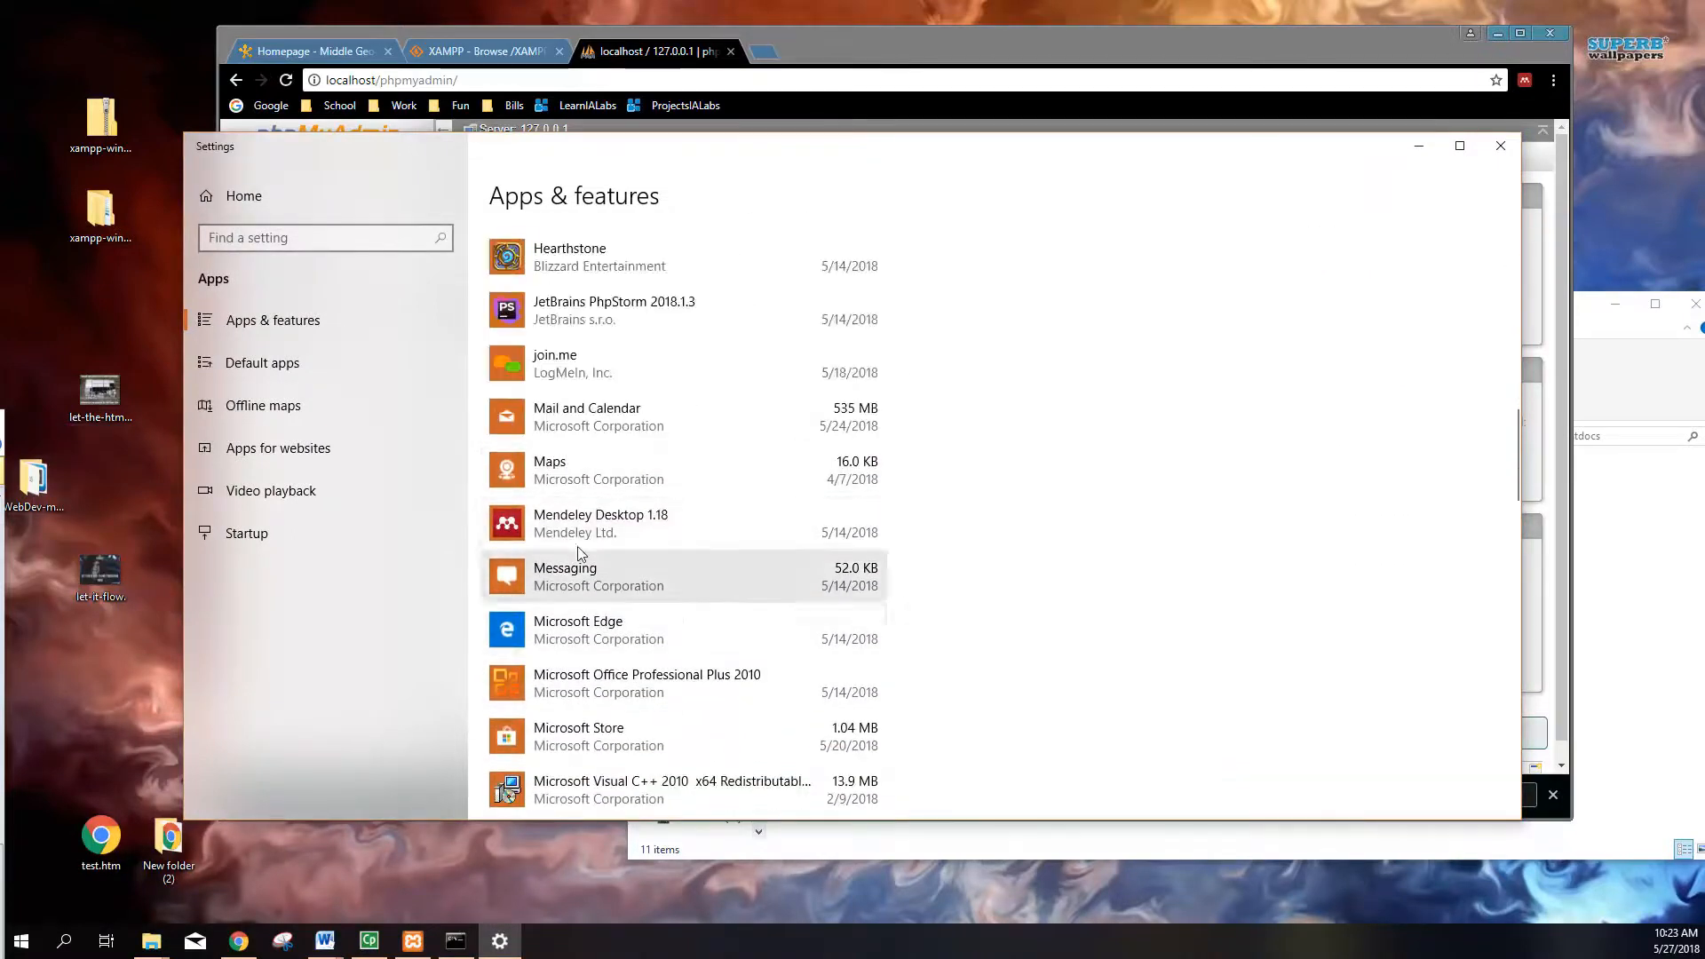
scroll(595, 635, down, 1)
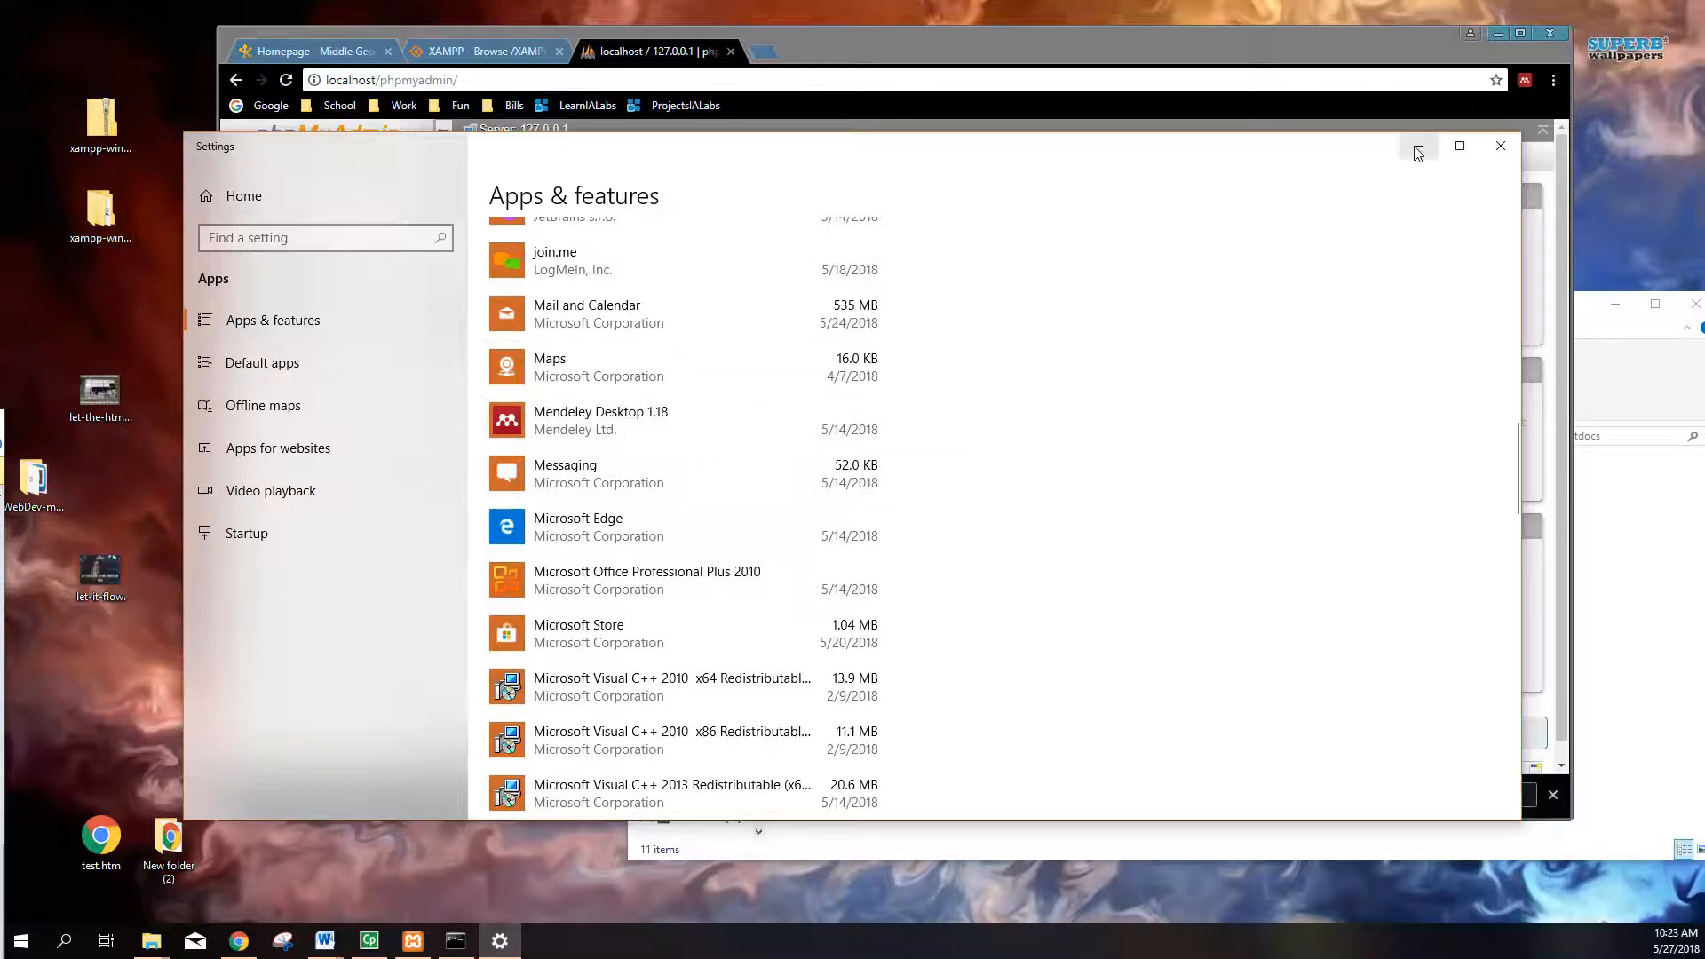
click(1498, 153)
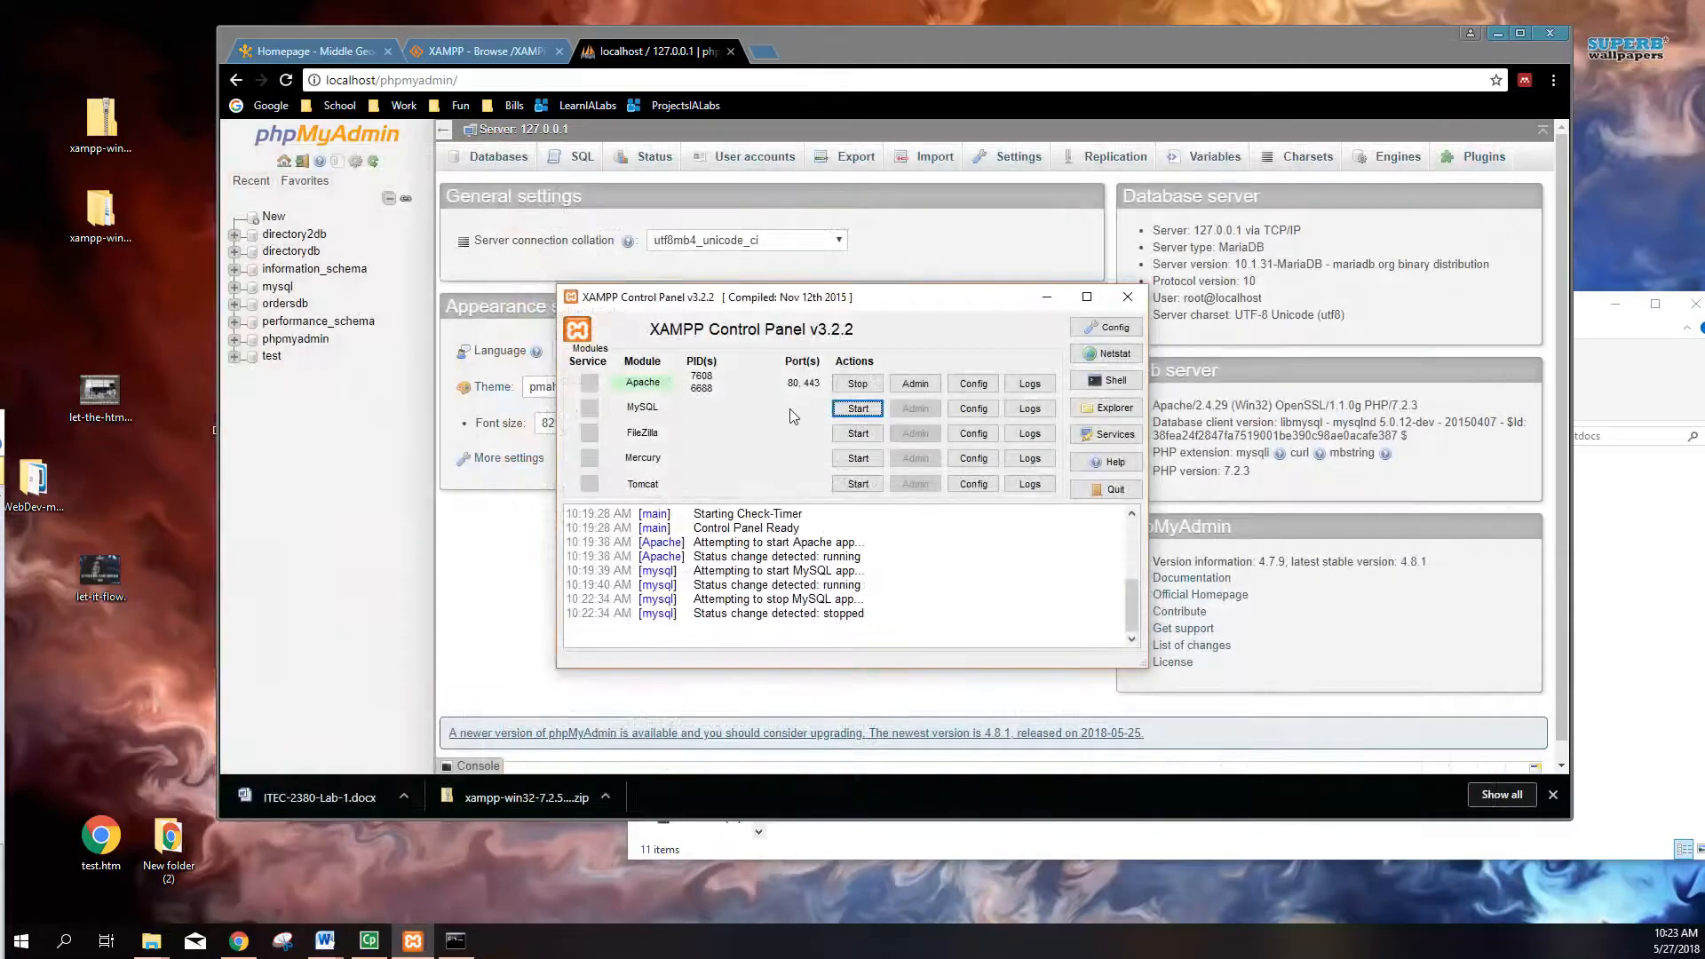
click(854, 410)
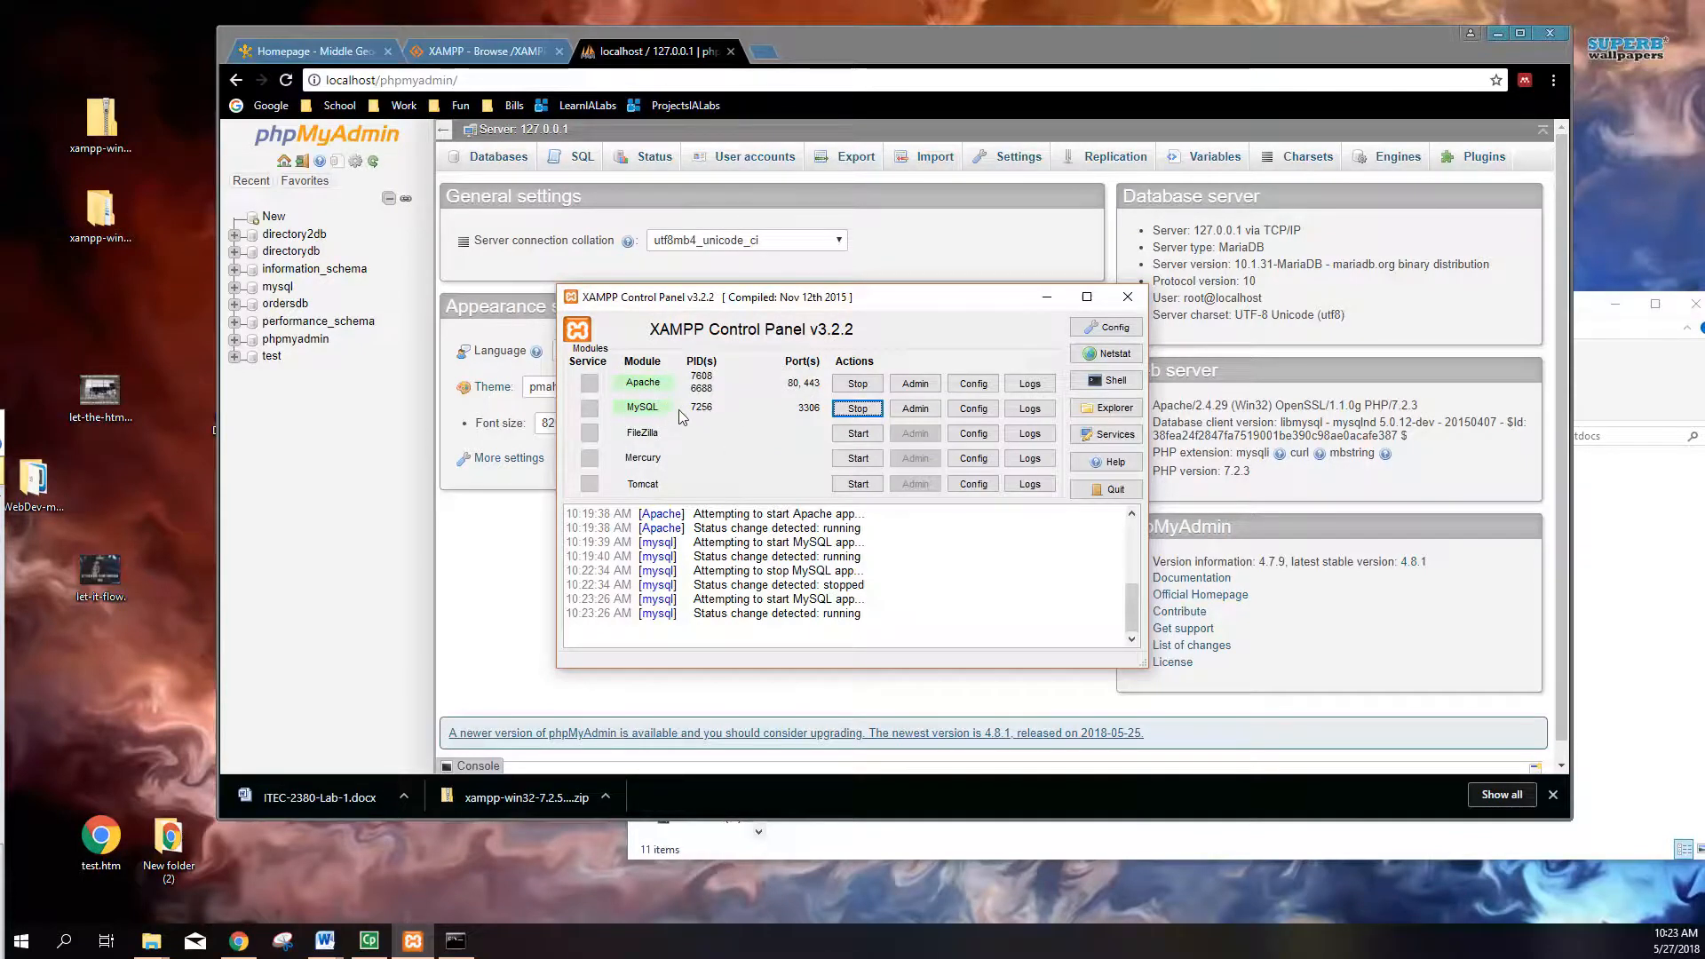
Step: Search Google for mysql workbench in a new browser tab and open the MySQL Workbench product page
click(767, 51)
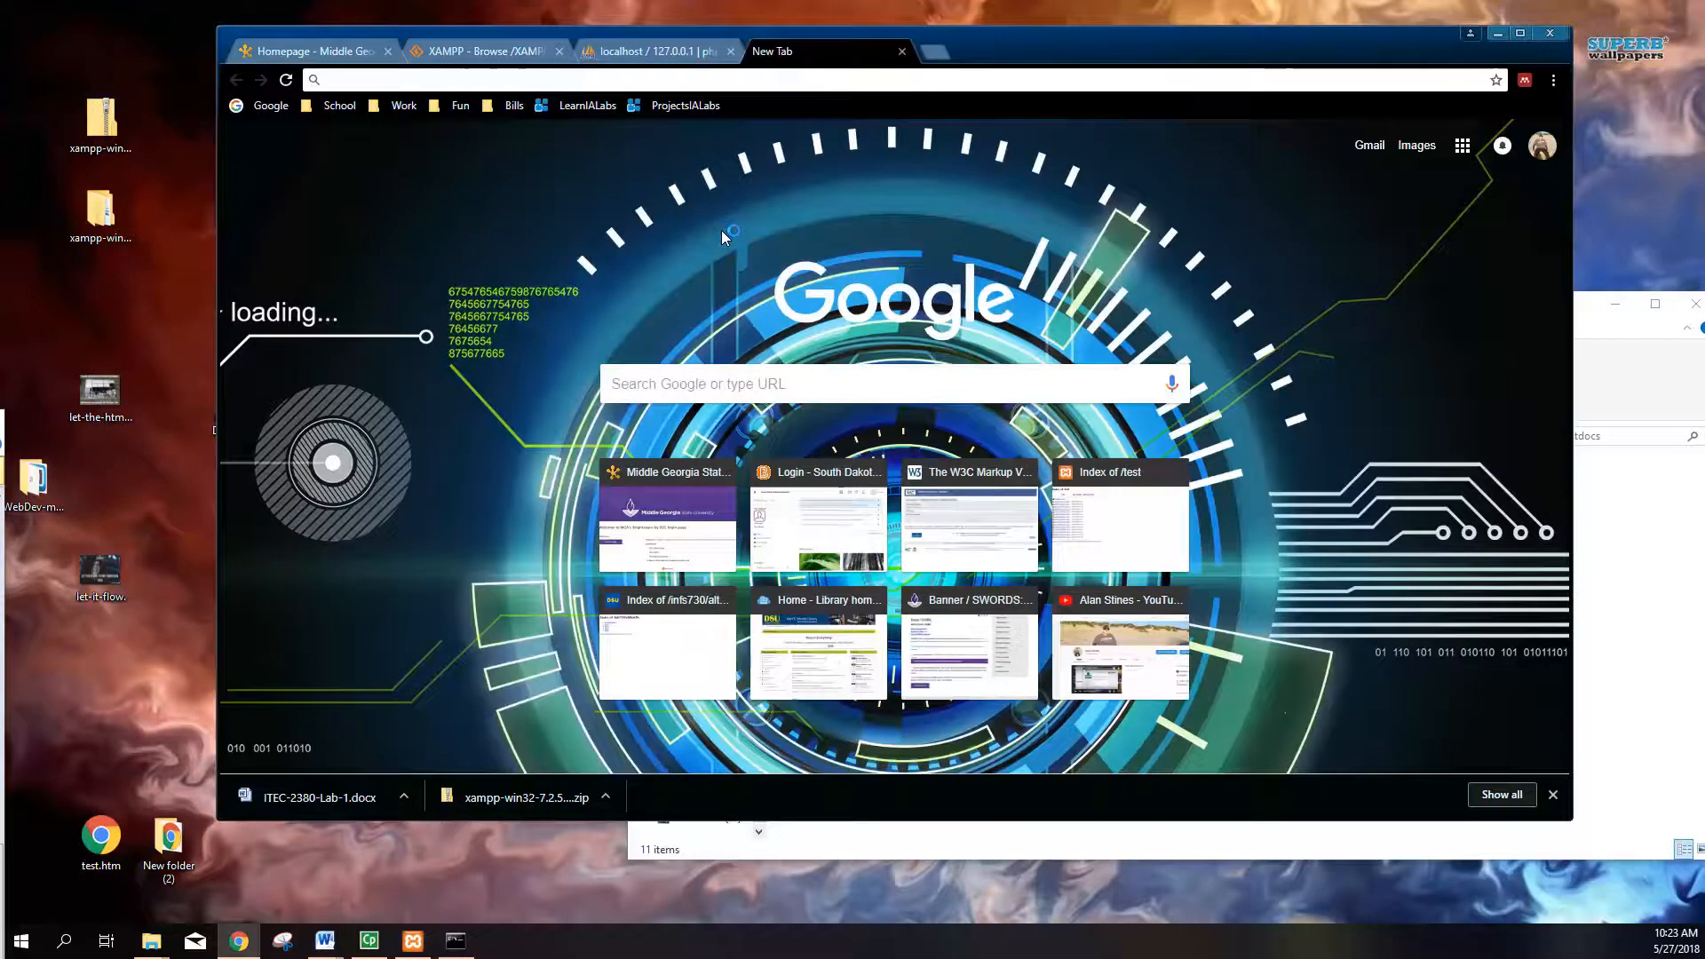
text(work)
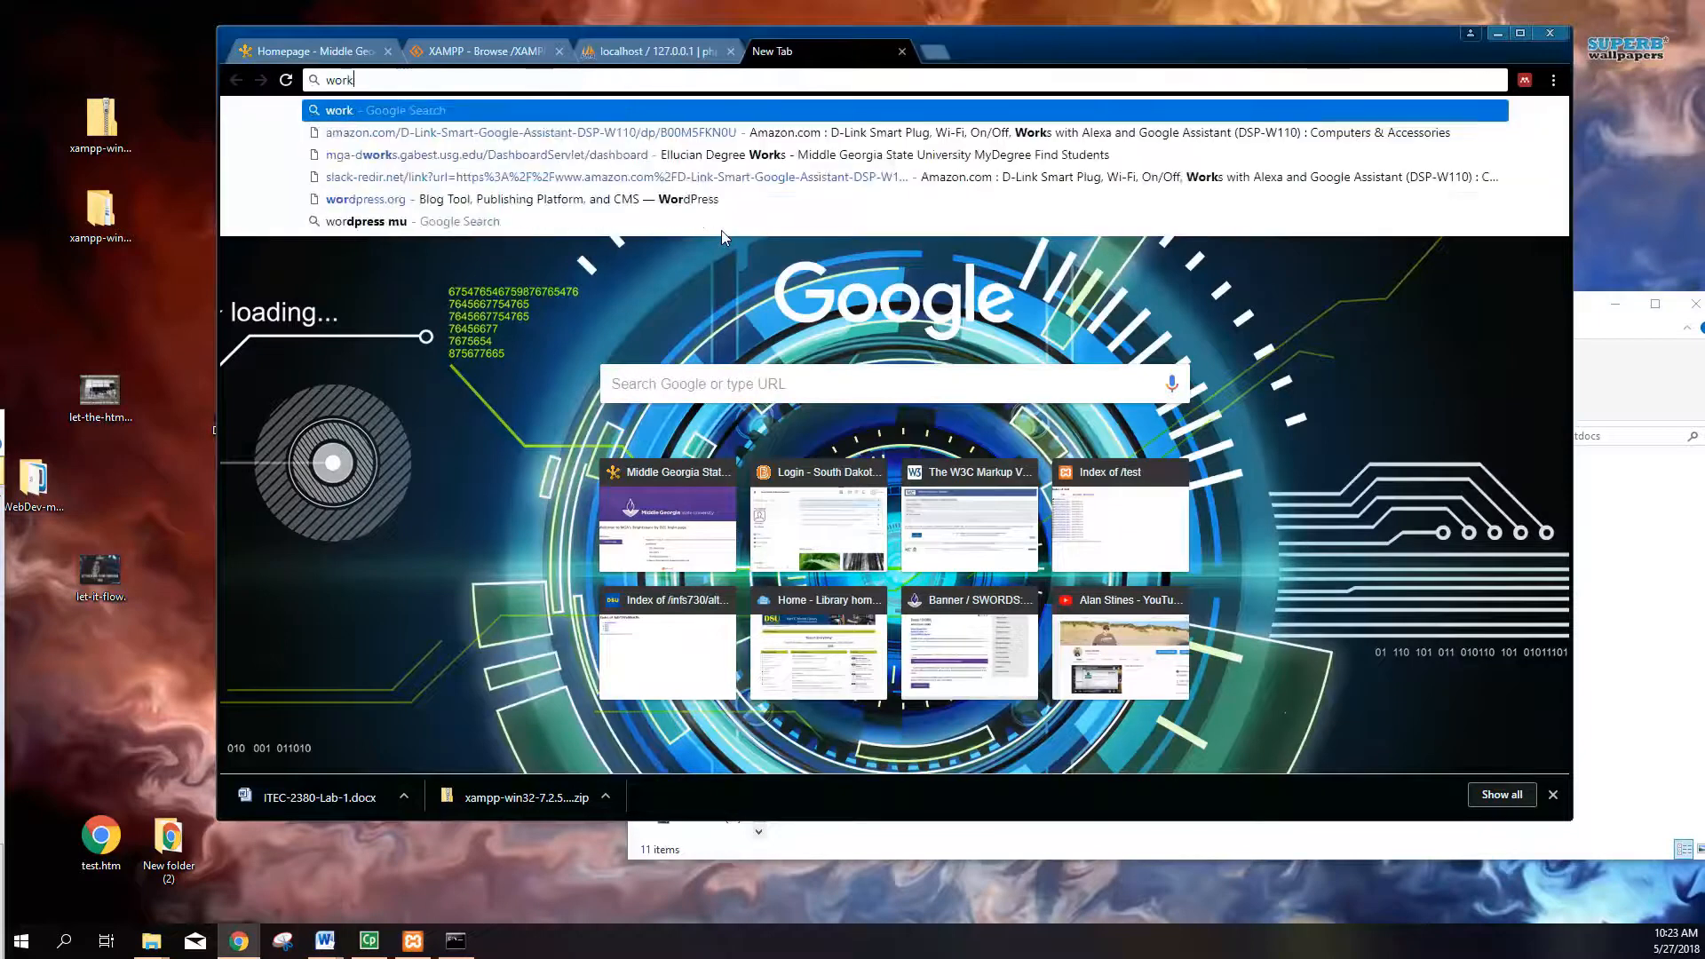
text(bench)
key(Return)
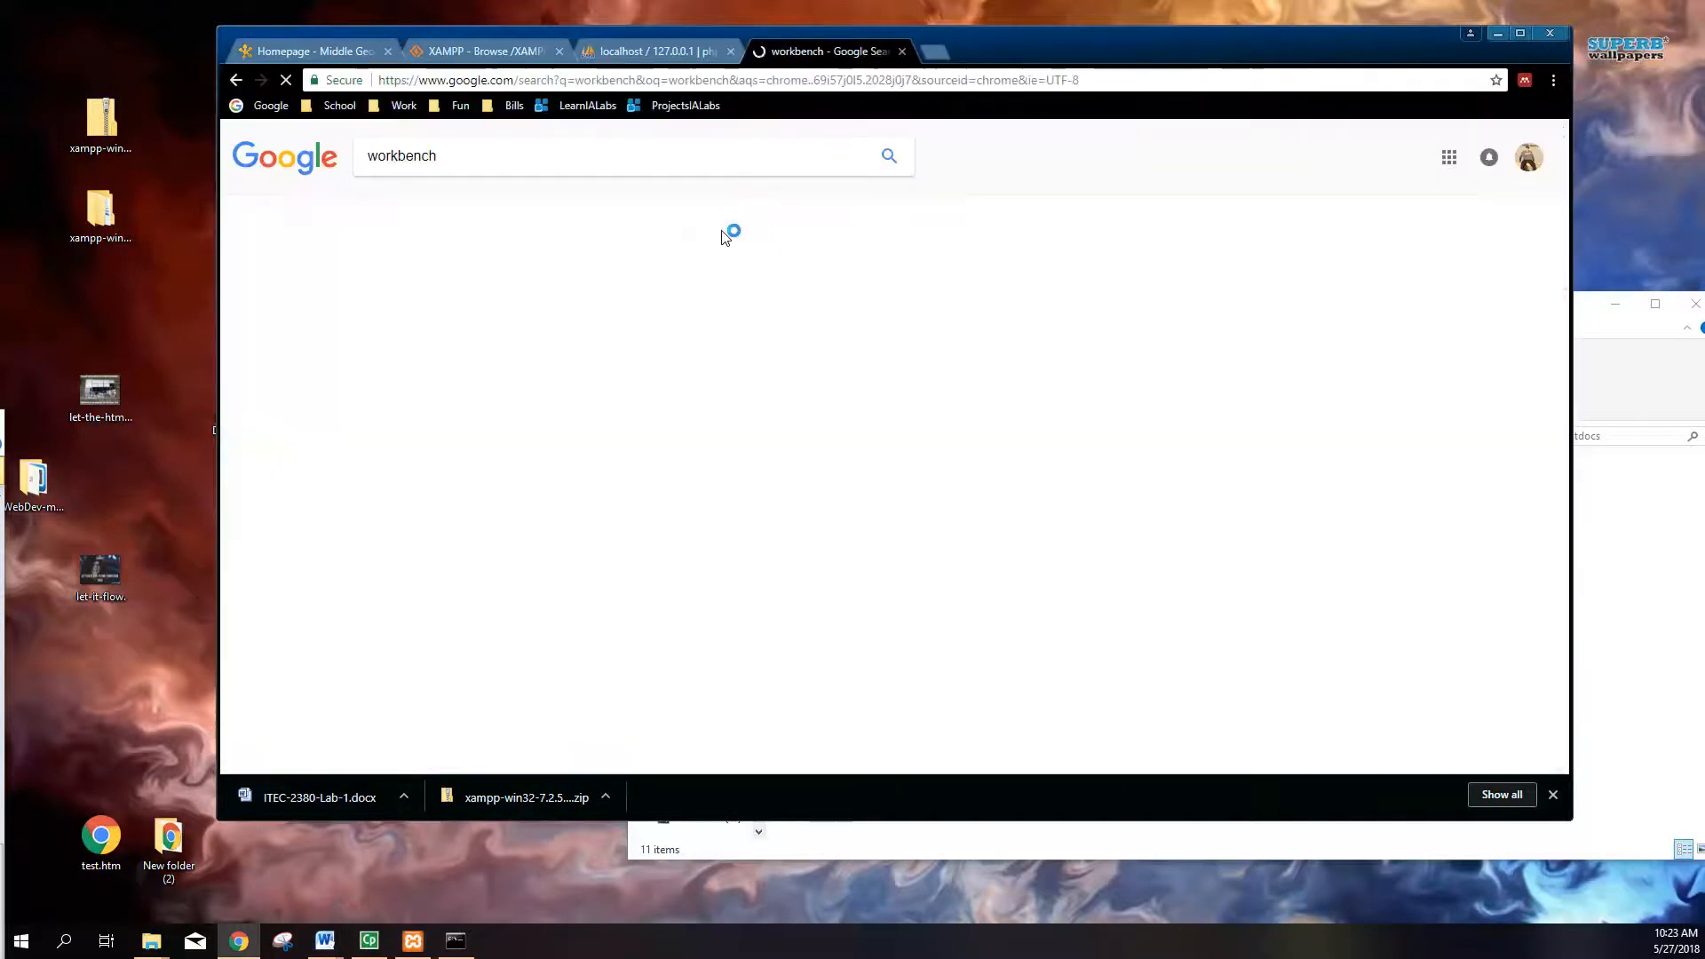
click(542, 145)
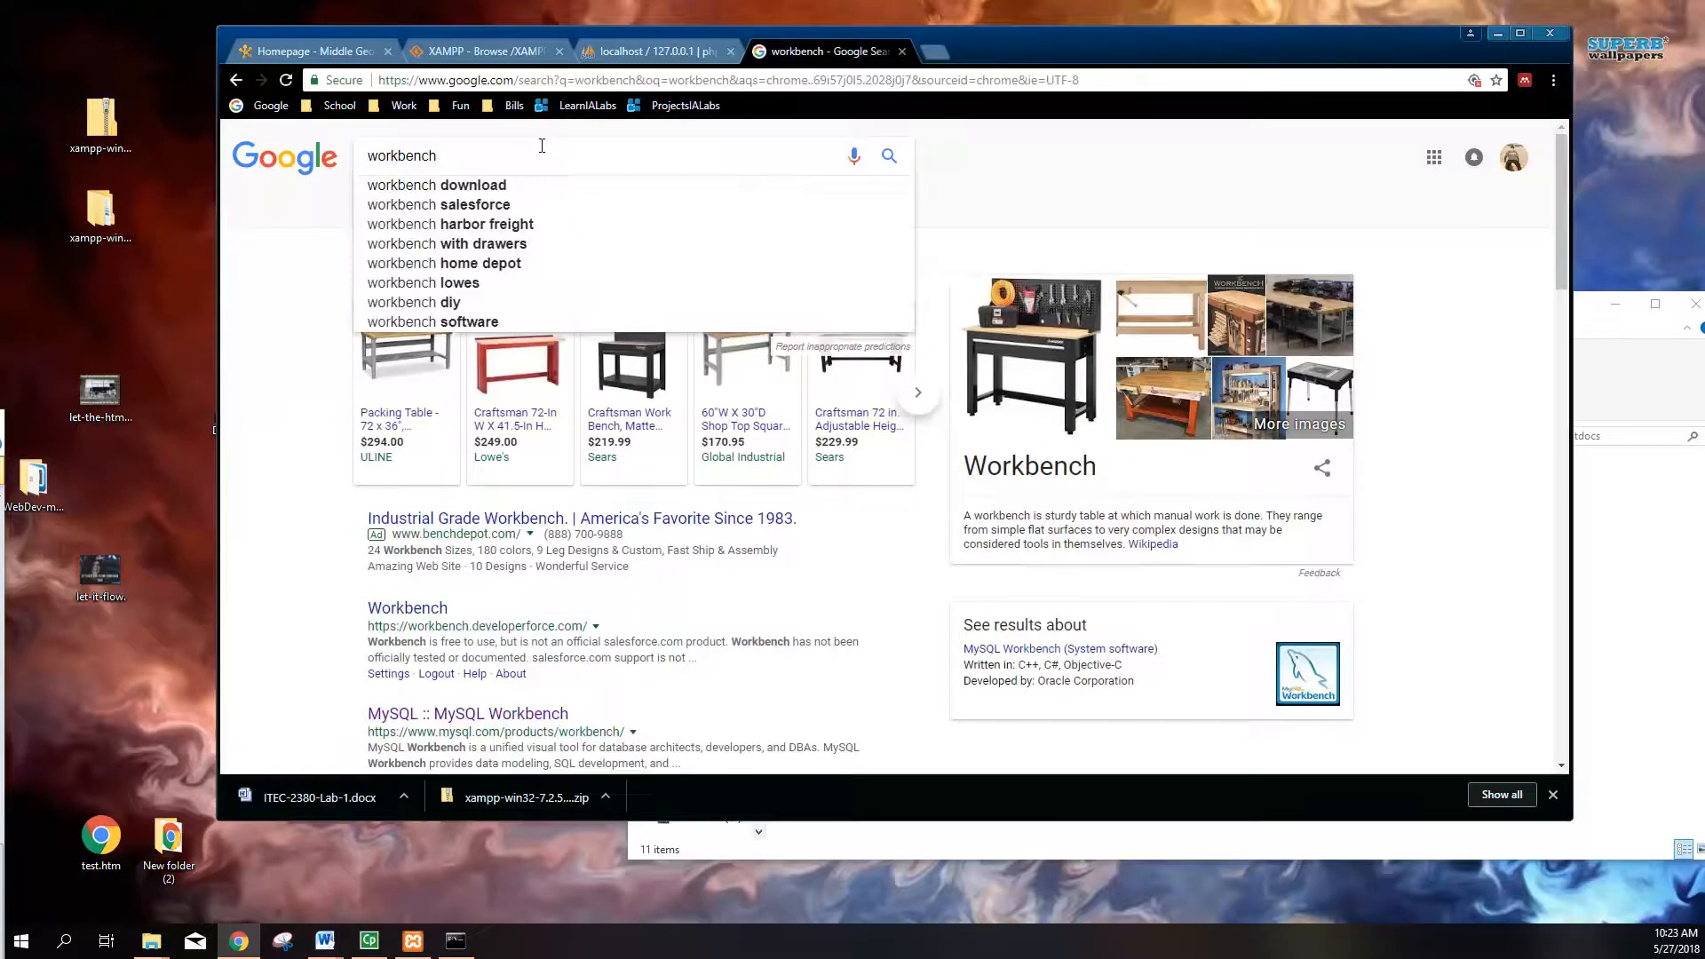
key(Home)
text(mysql)
key(Return)
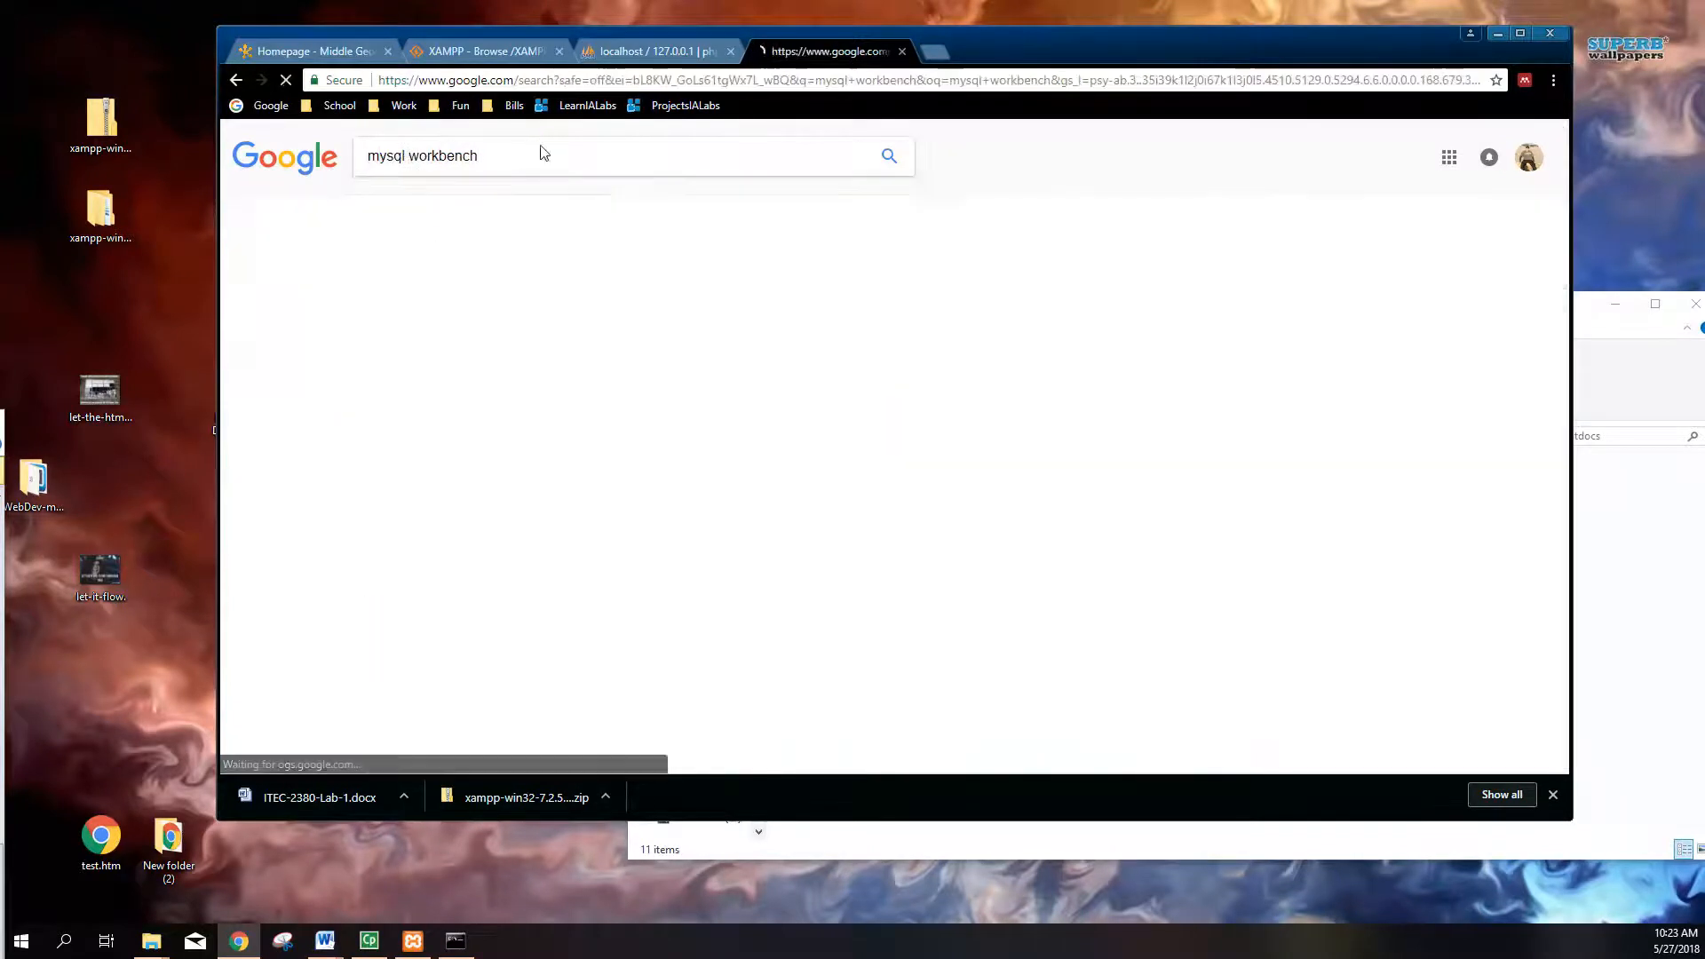
click(488, 282)
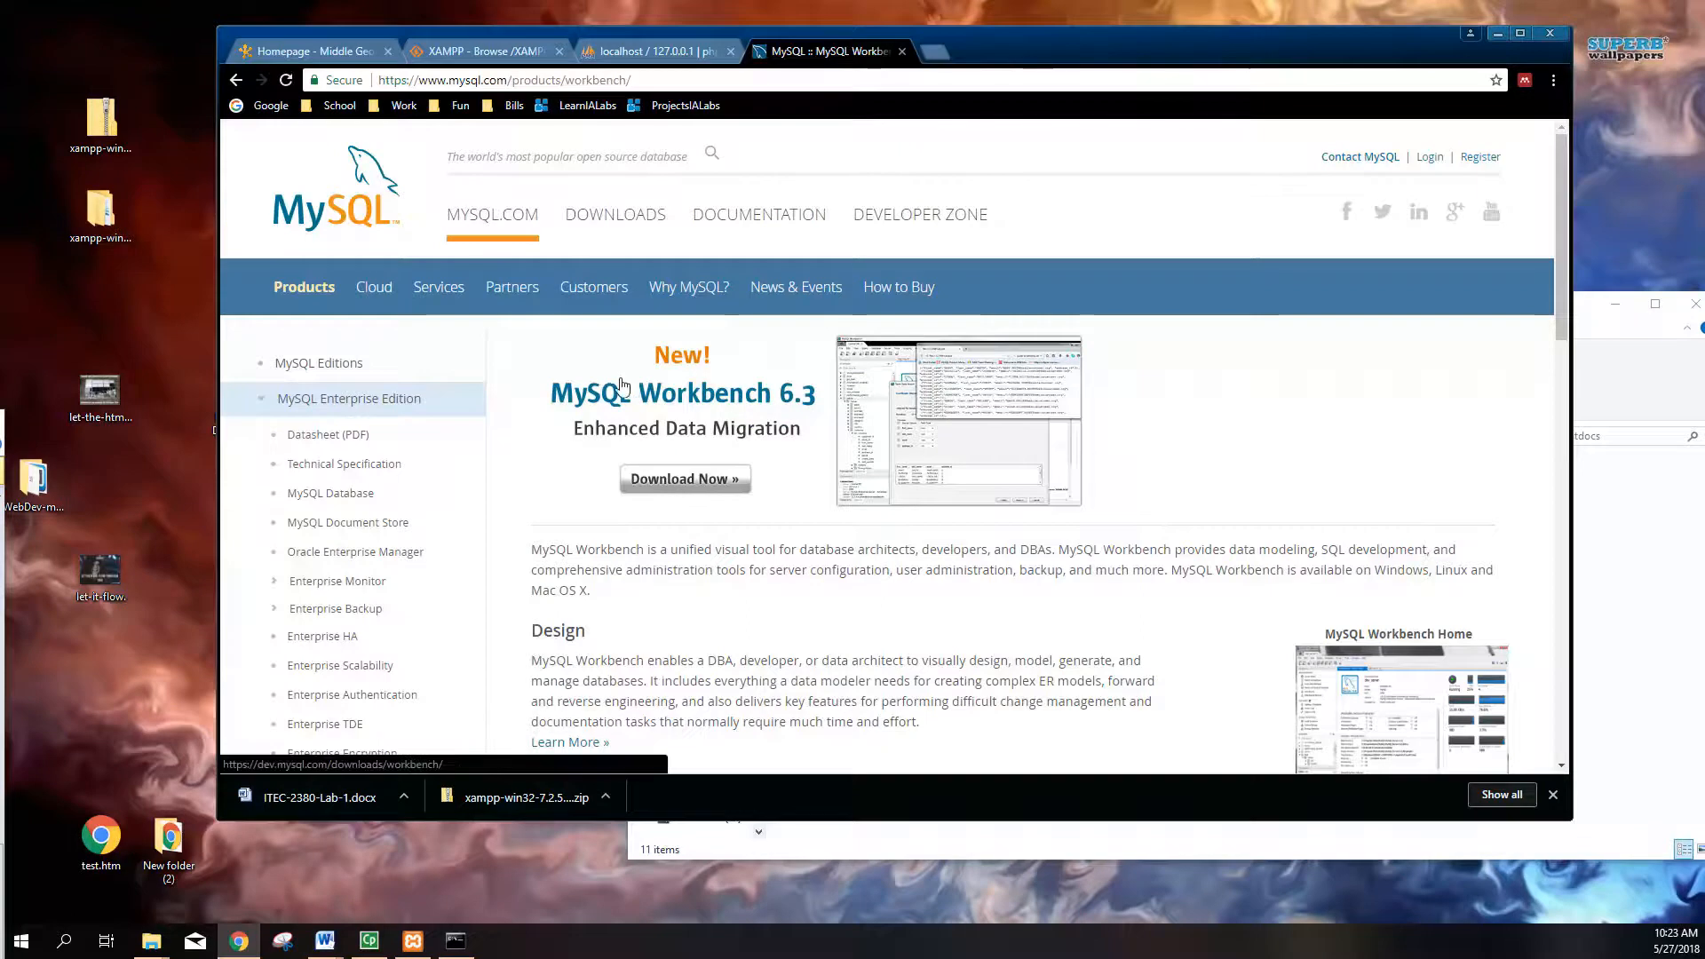
Step: Try running mysqld and mysql in the command prompt at C:\xampp\htdocs, and minimize the window
click(454, 940)
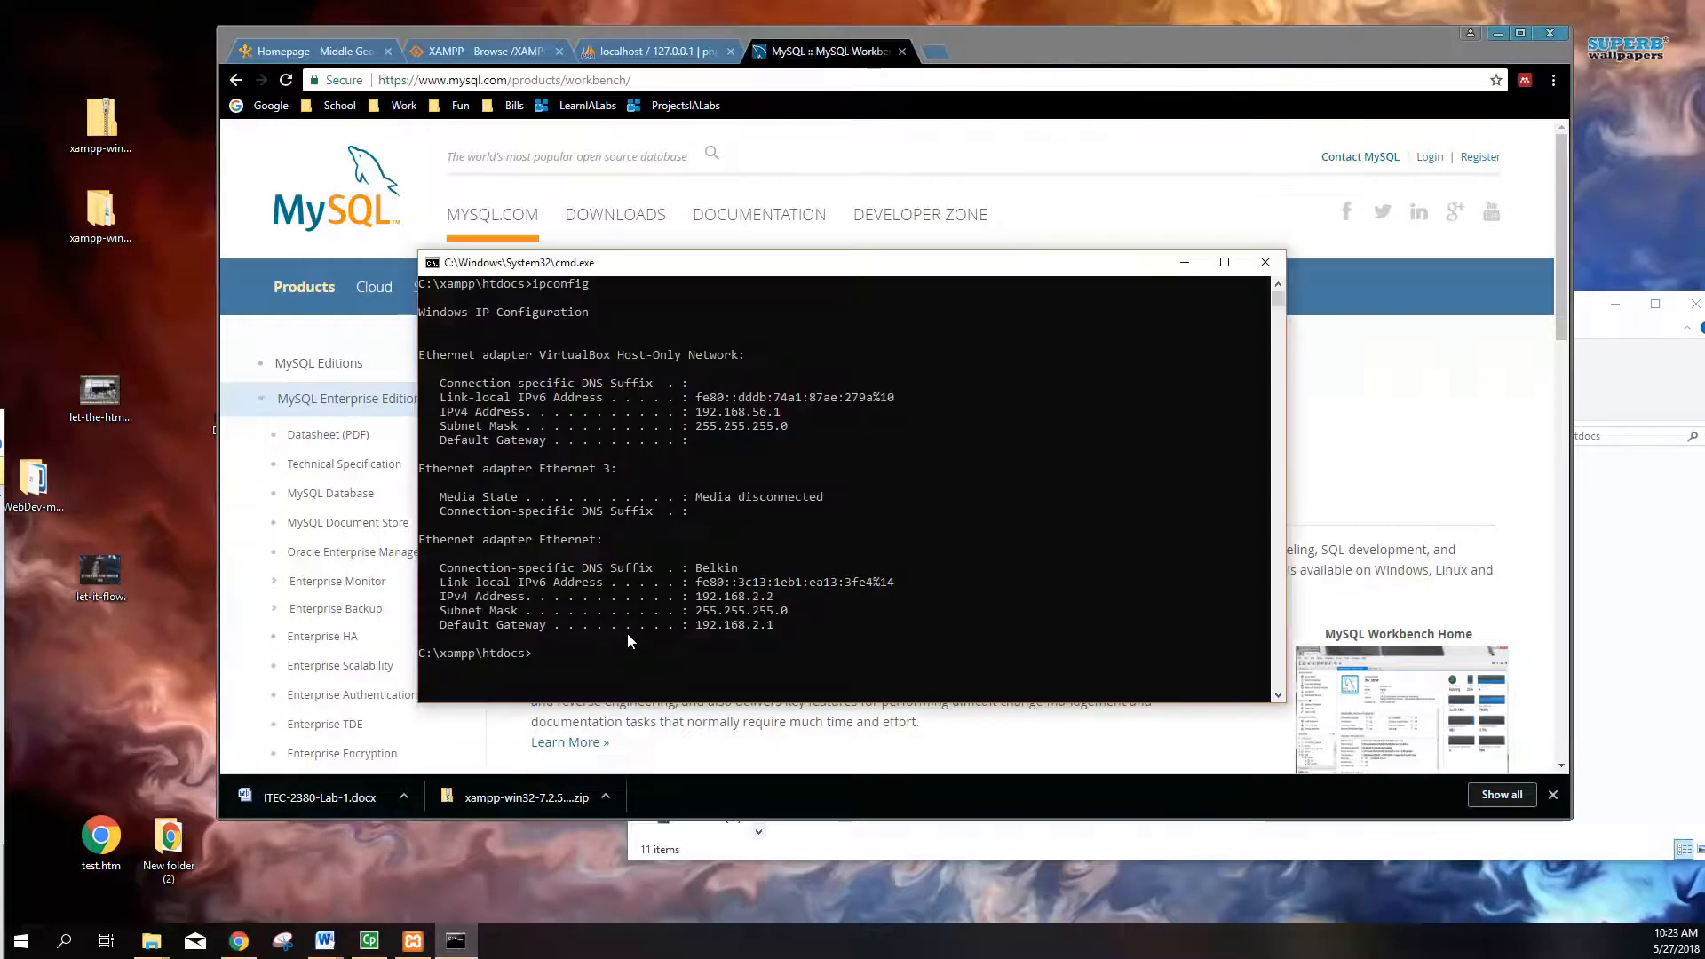
text(mysql)
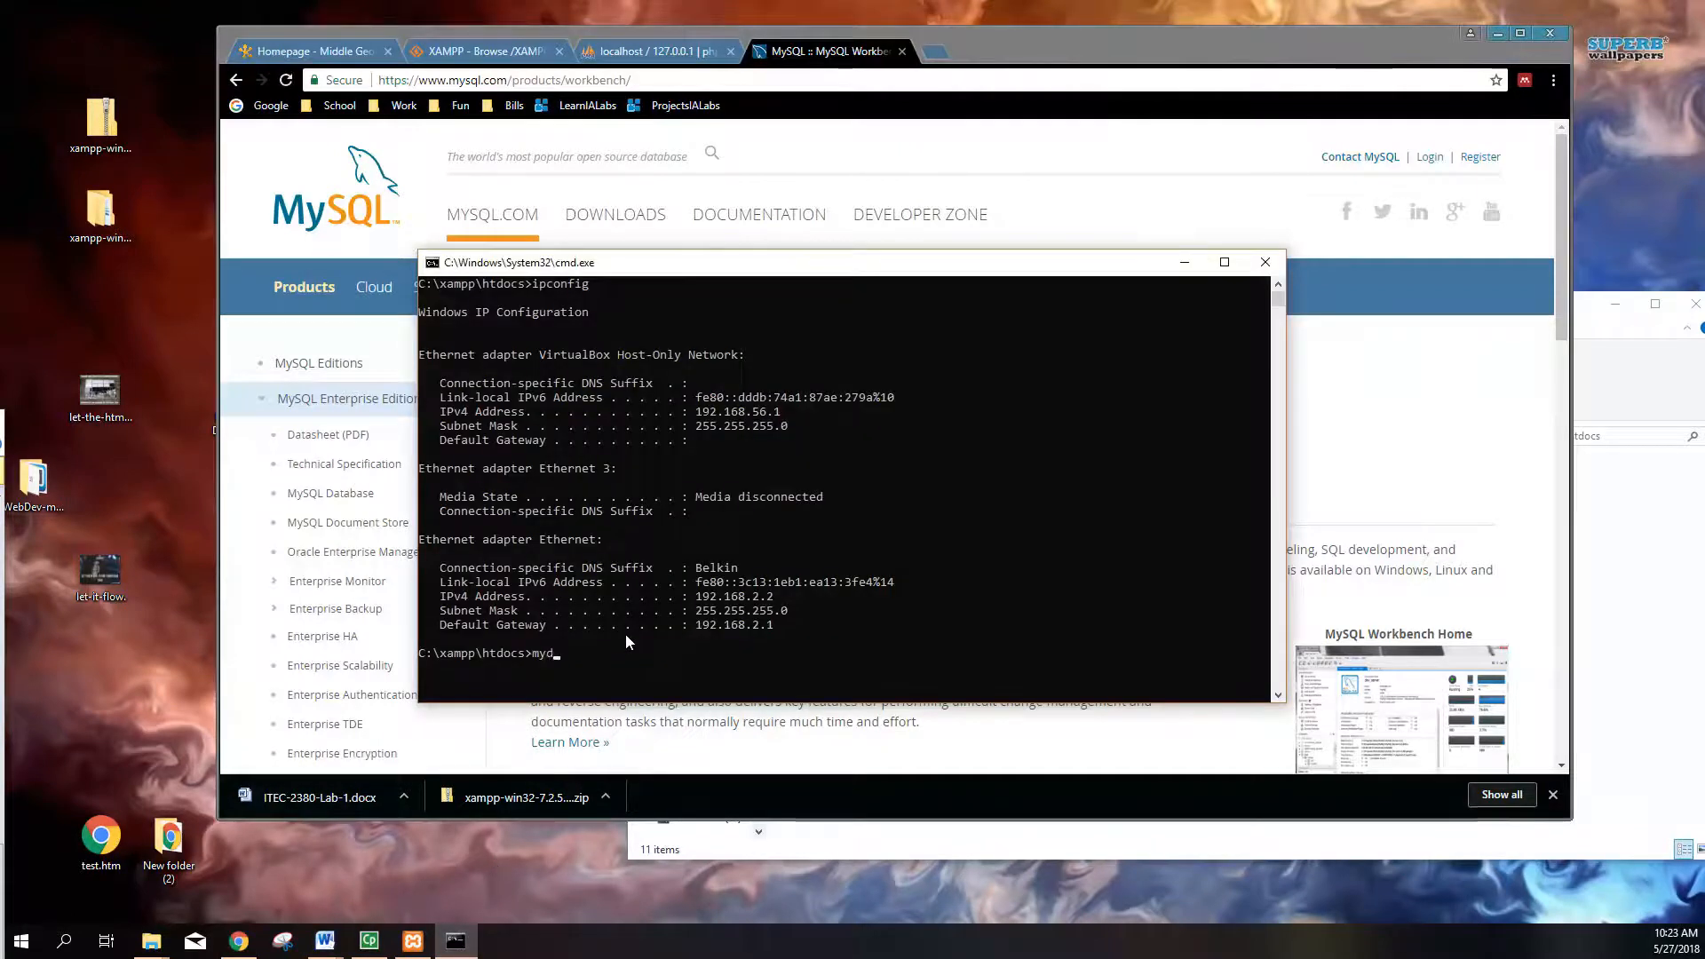
text(d)
key(Return)
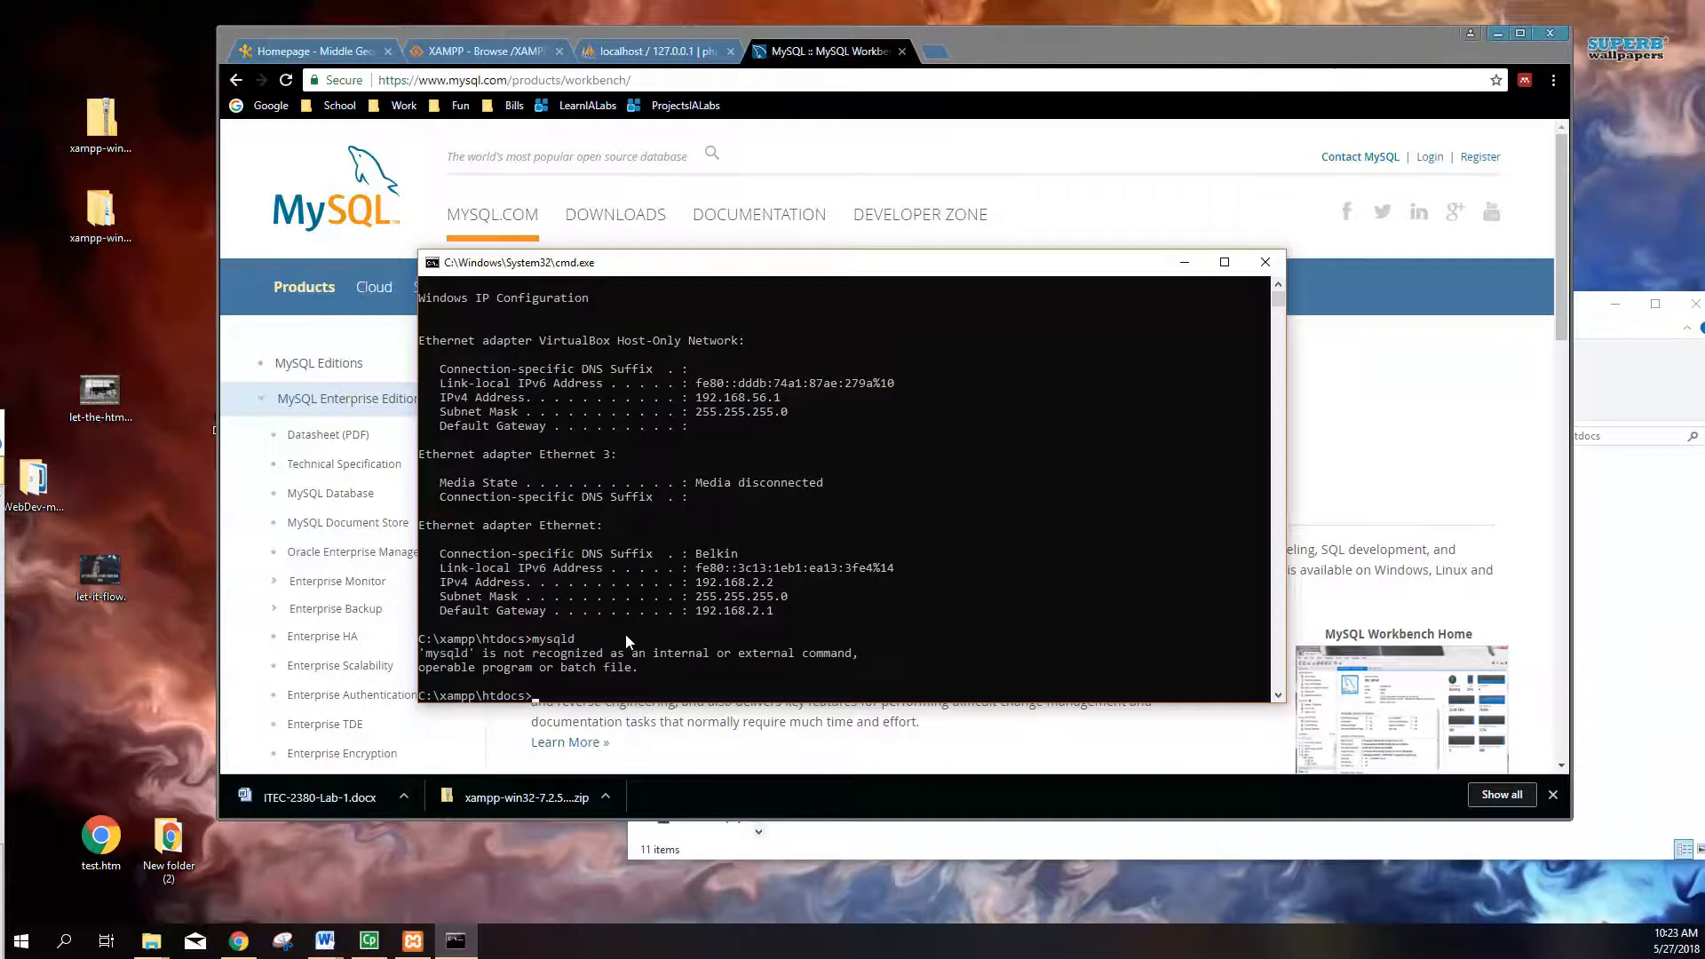
text(d)
key(BackSpace)
text(mysql)
key(Return)
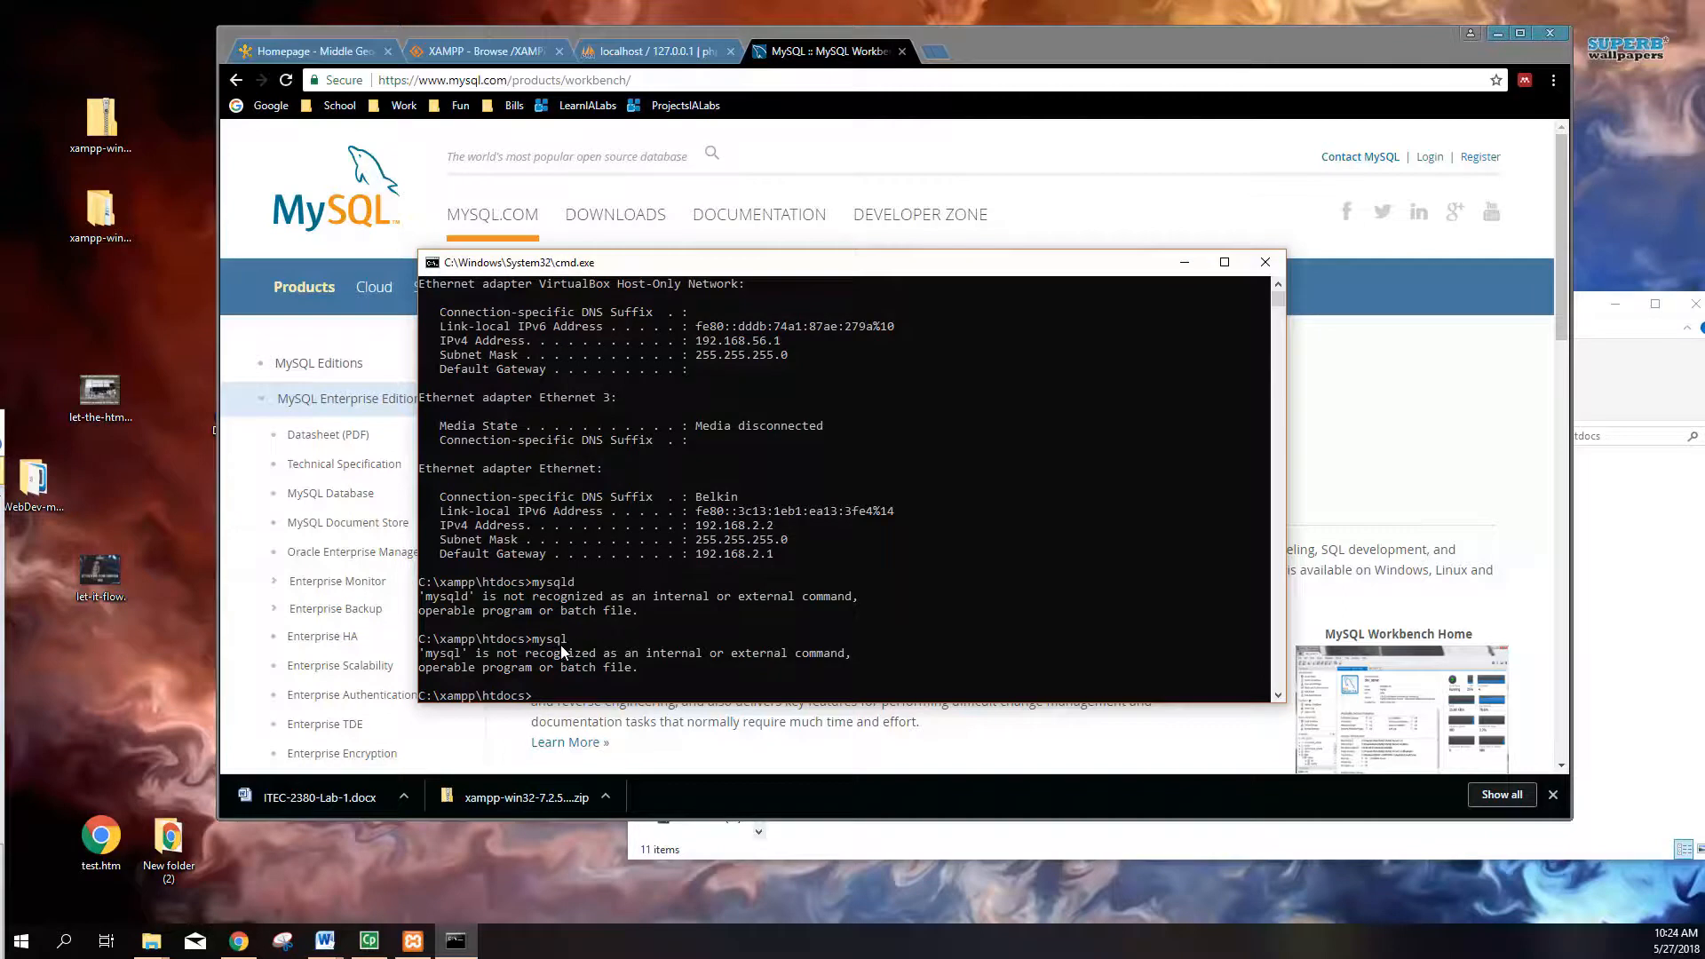
click(1181, 264)
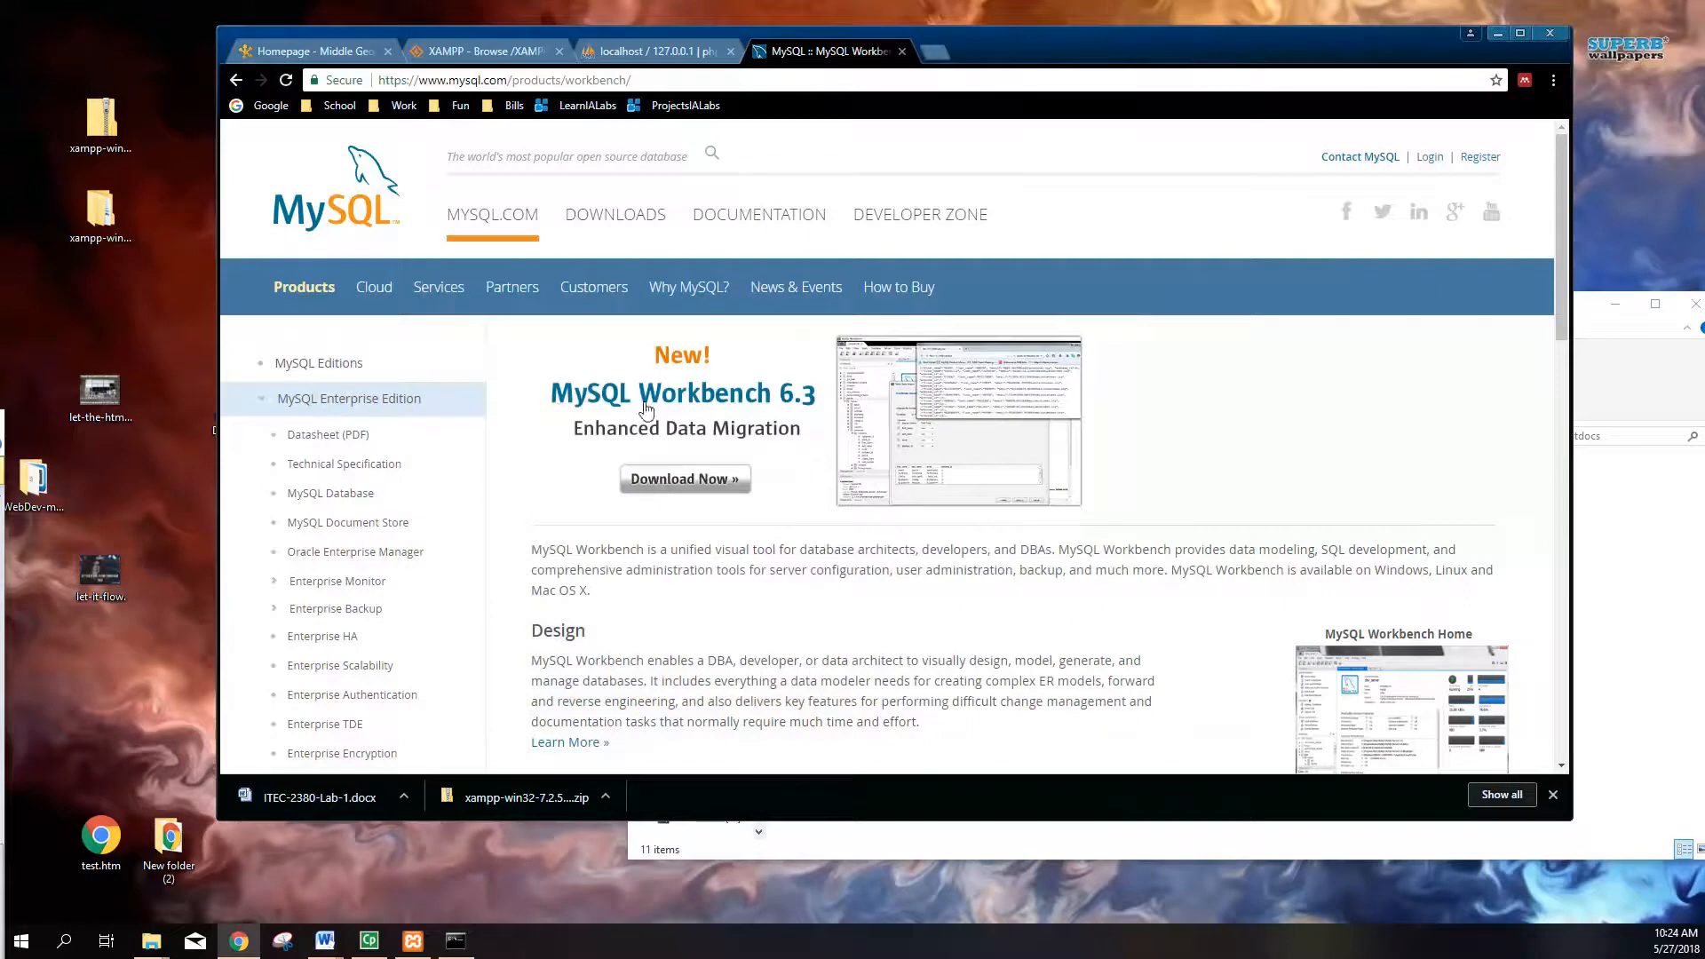
Step: Look over the MySQL Workbench product page and compare it with phpMyAdmin's server overview page
scroll(678, 507, down, 5)
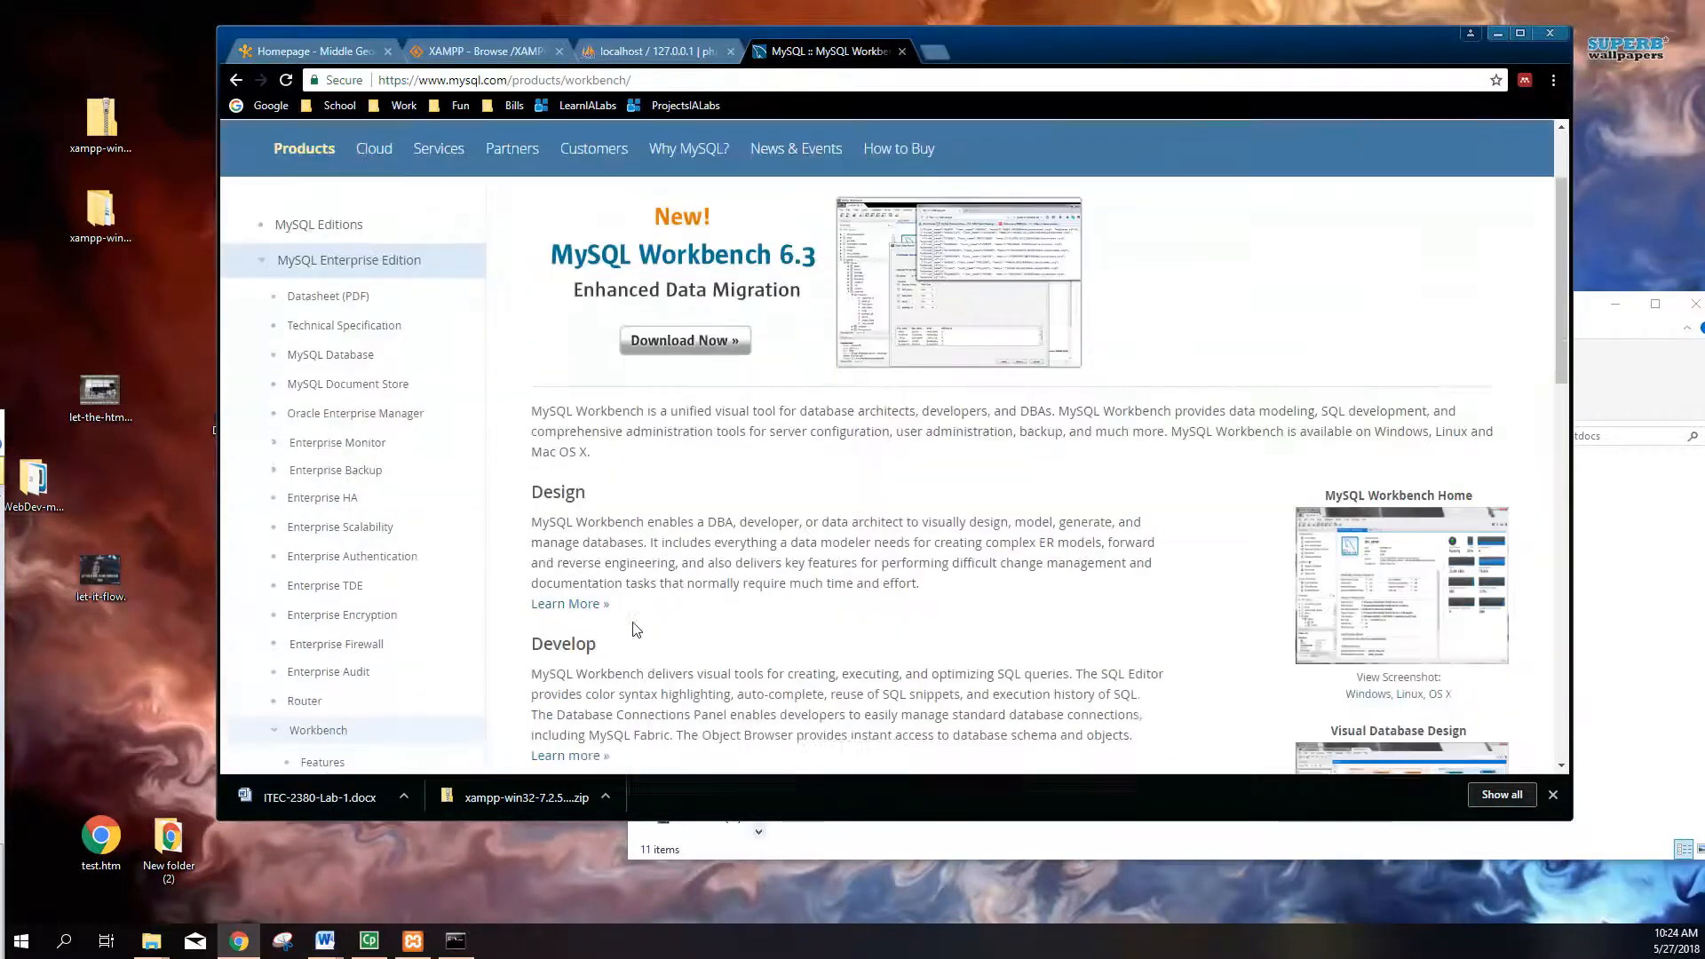
scroll(728, 543, up, 1)
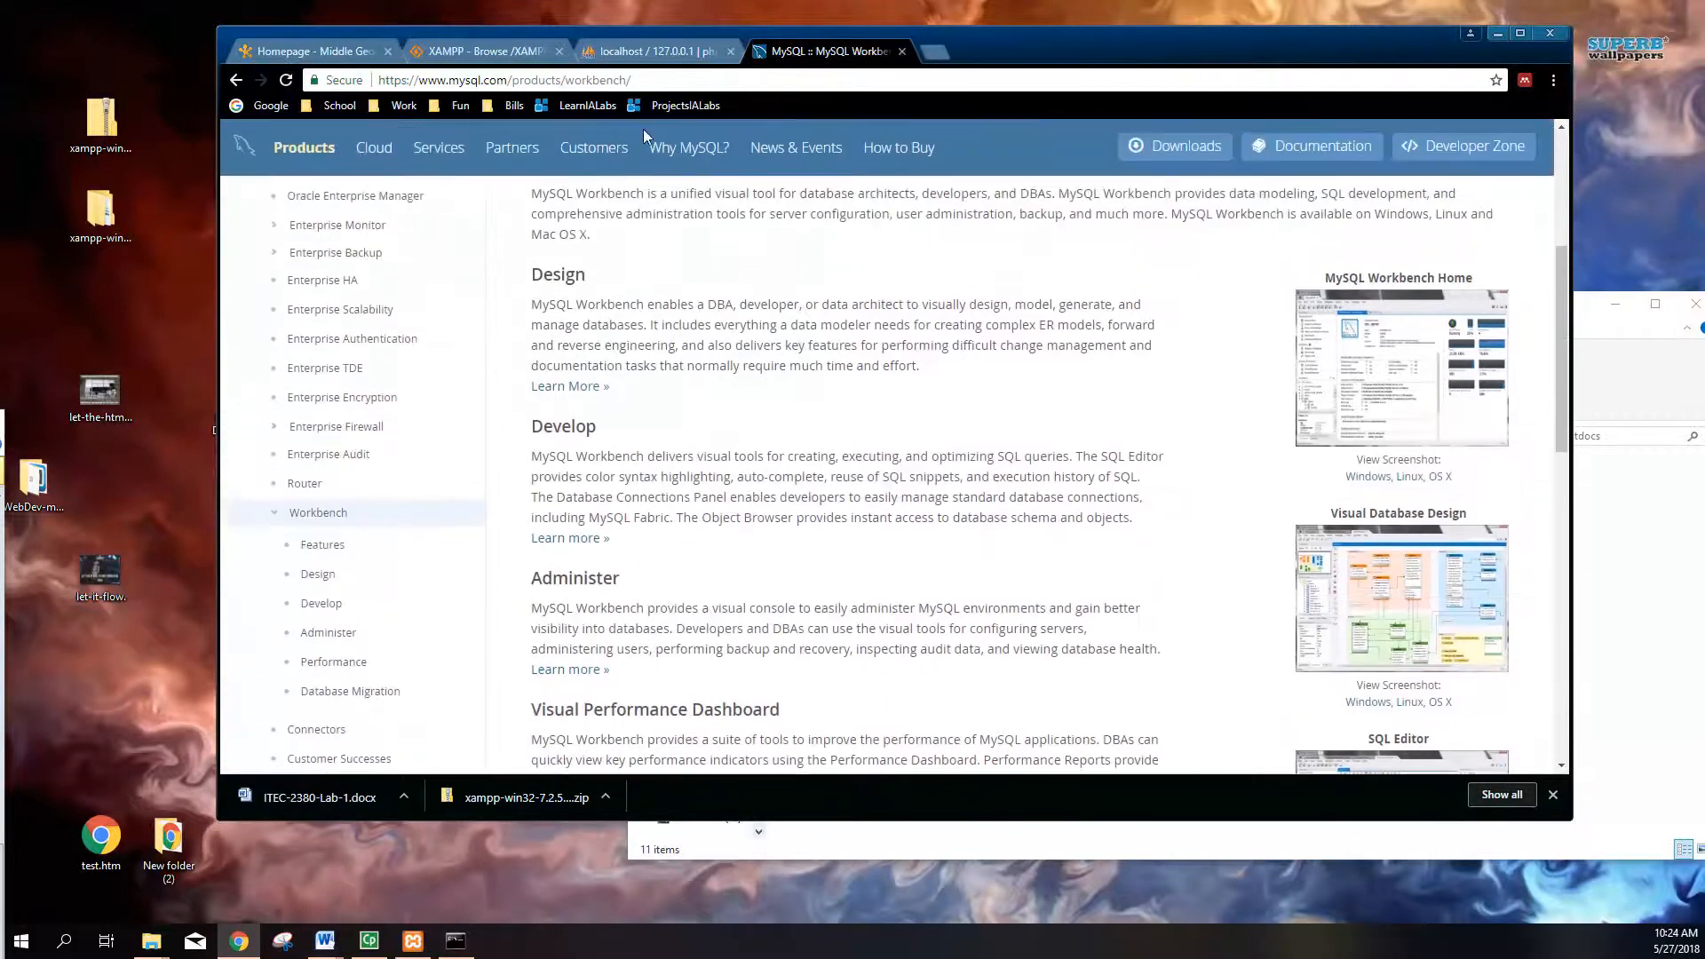
click(653, 50)
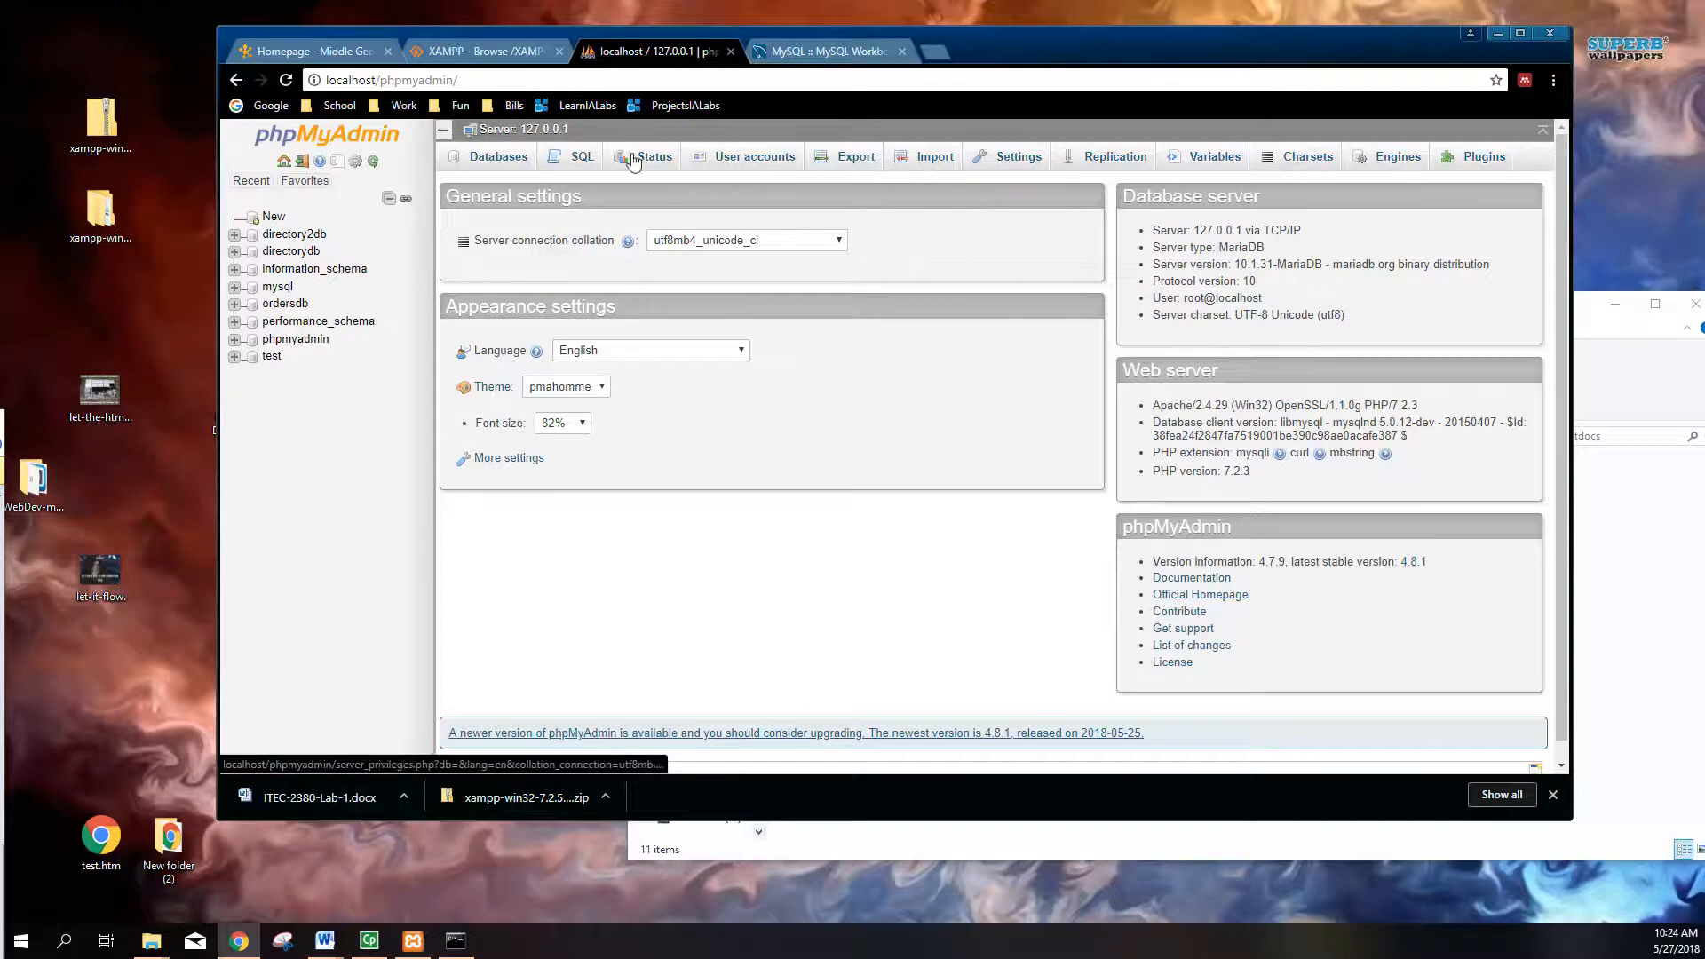
click(519, 133)
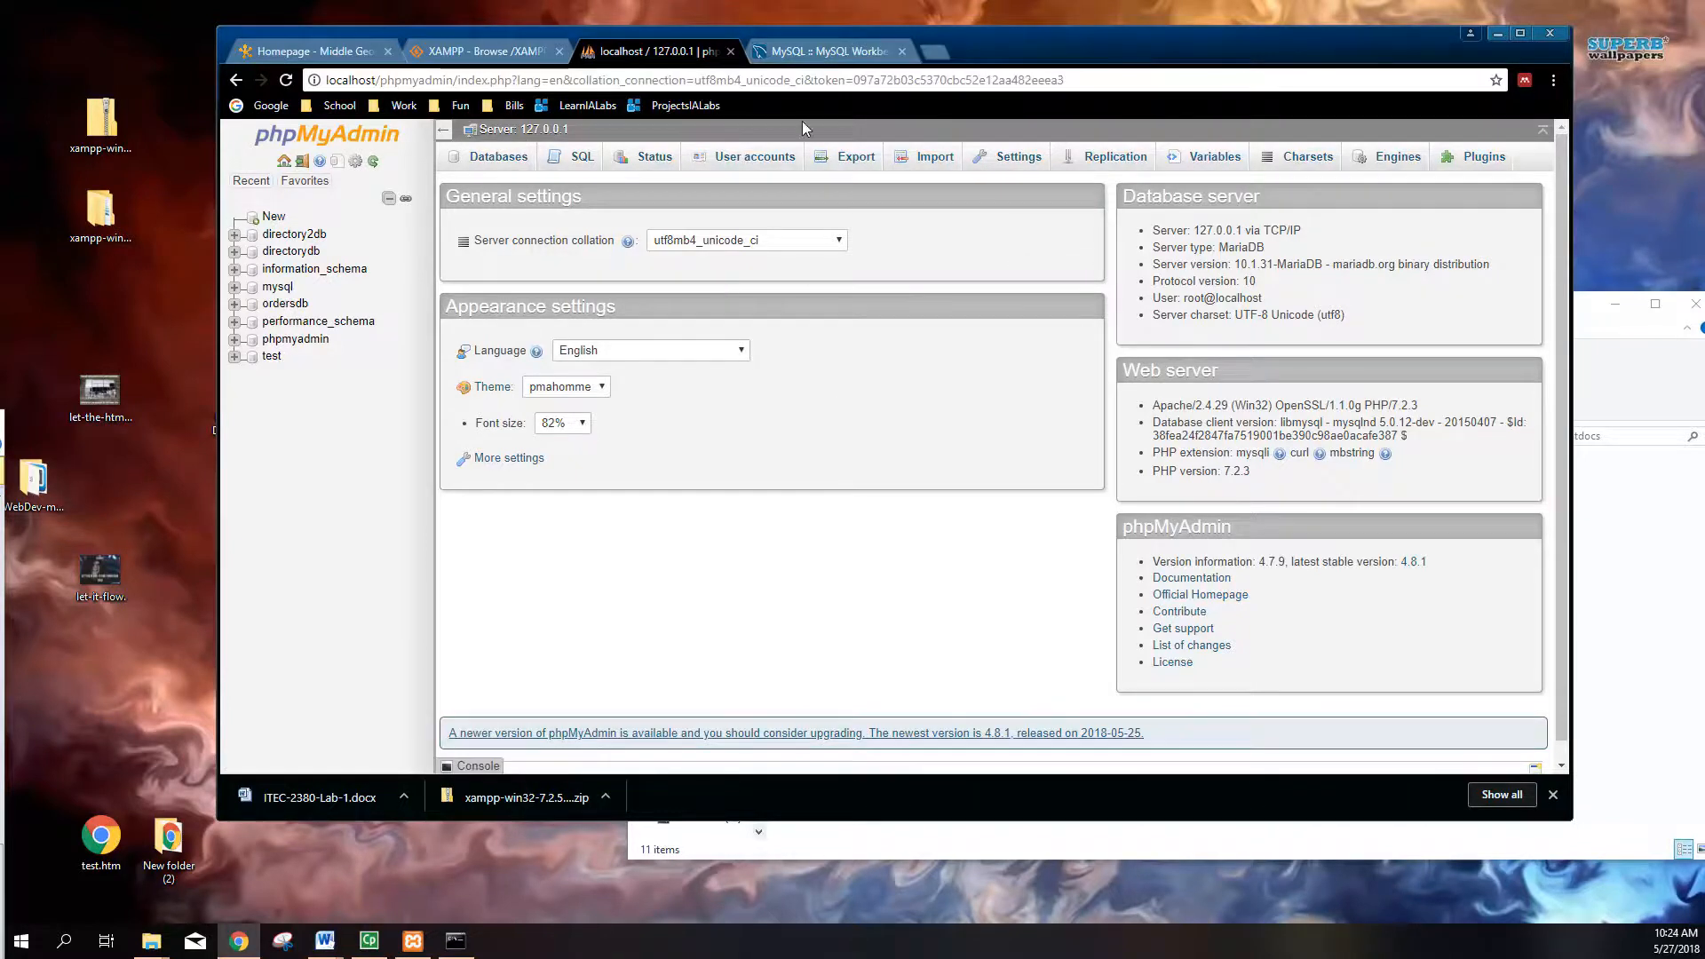
click(821, 51)
scroll(672, 523, up, 5)
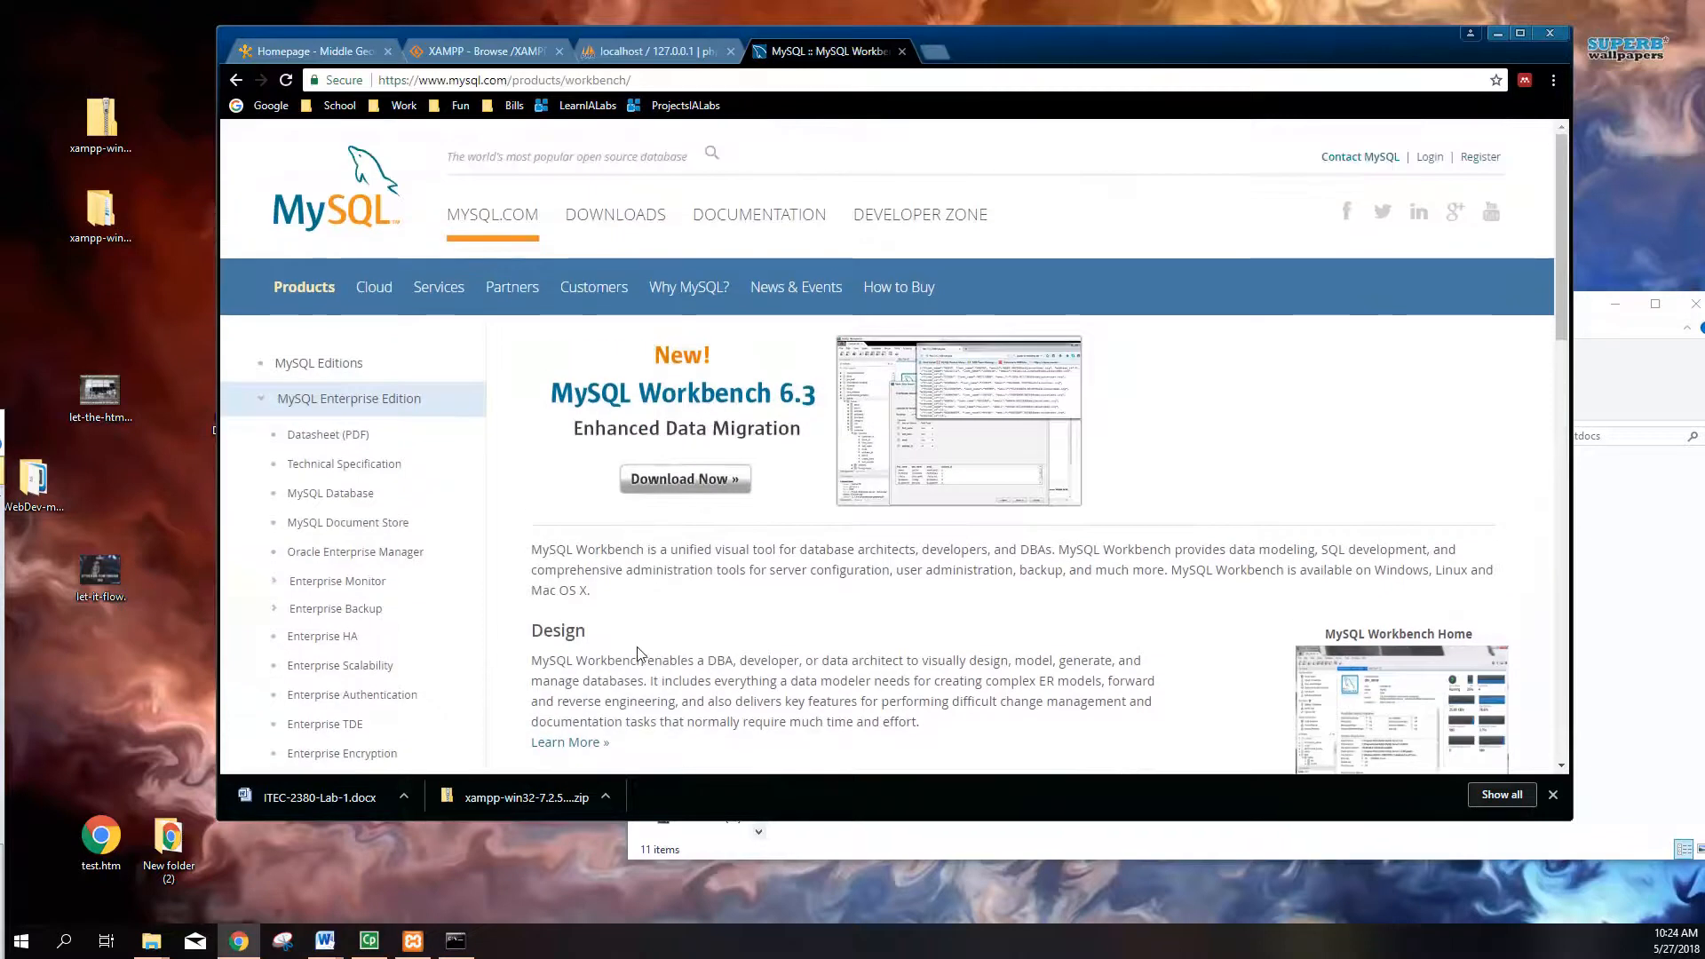
scroll(636, 653, down, 1)
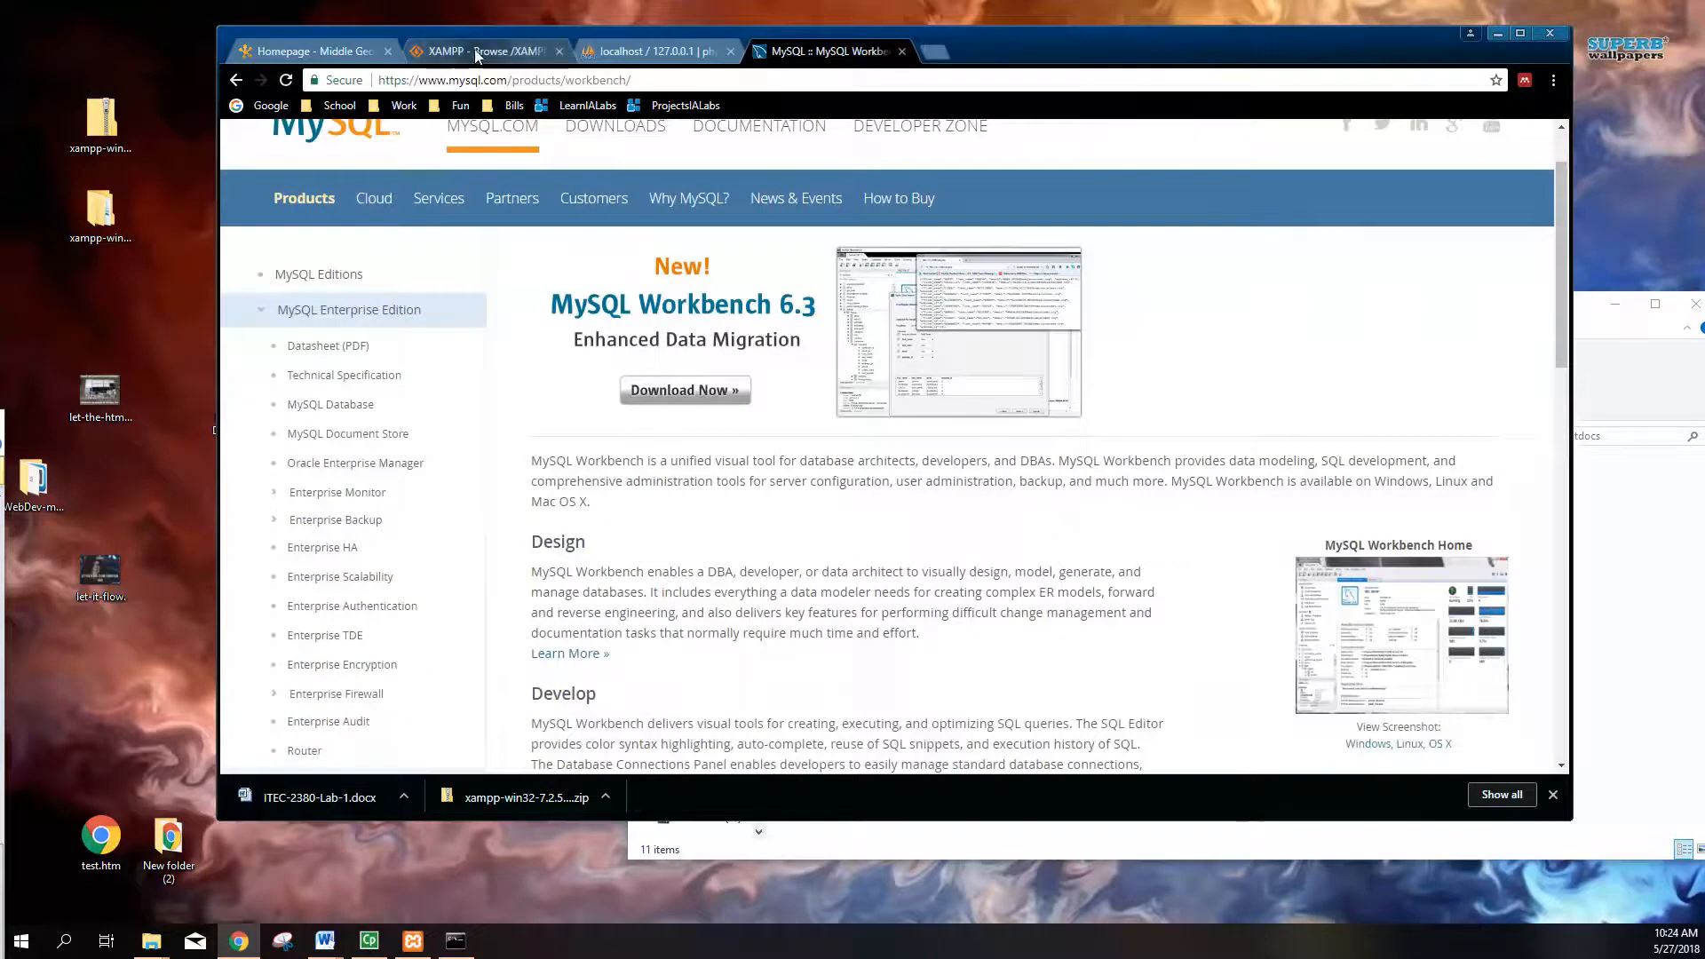
Step: Check the modules in the XAMPP Control Panel and find MySQL Workbench in the Windows Apps & features list
click(413, 940)
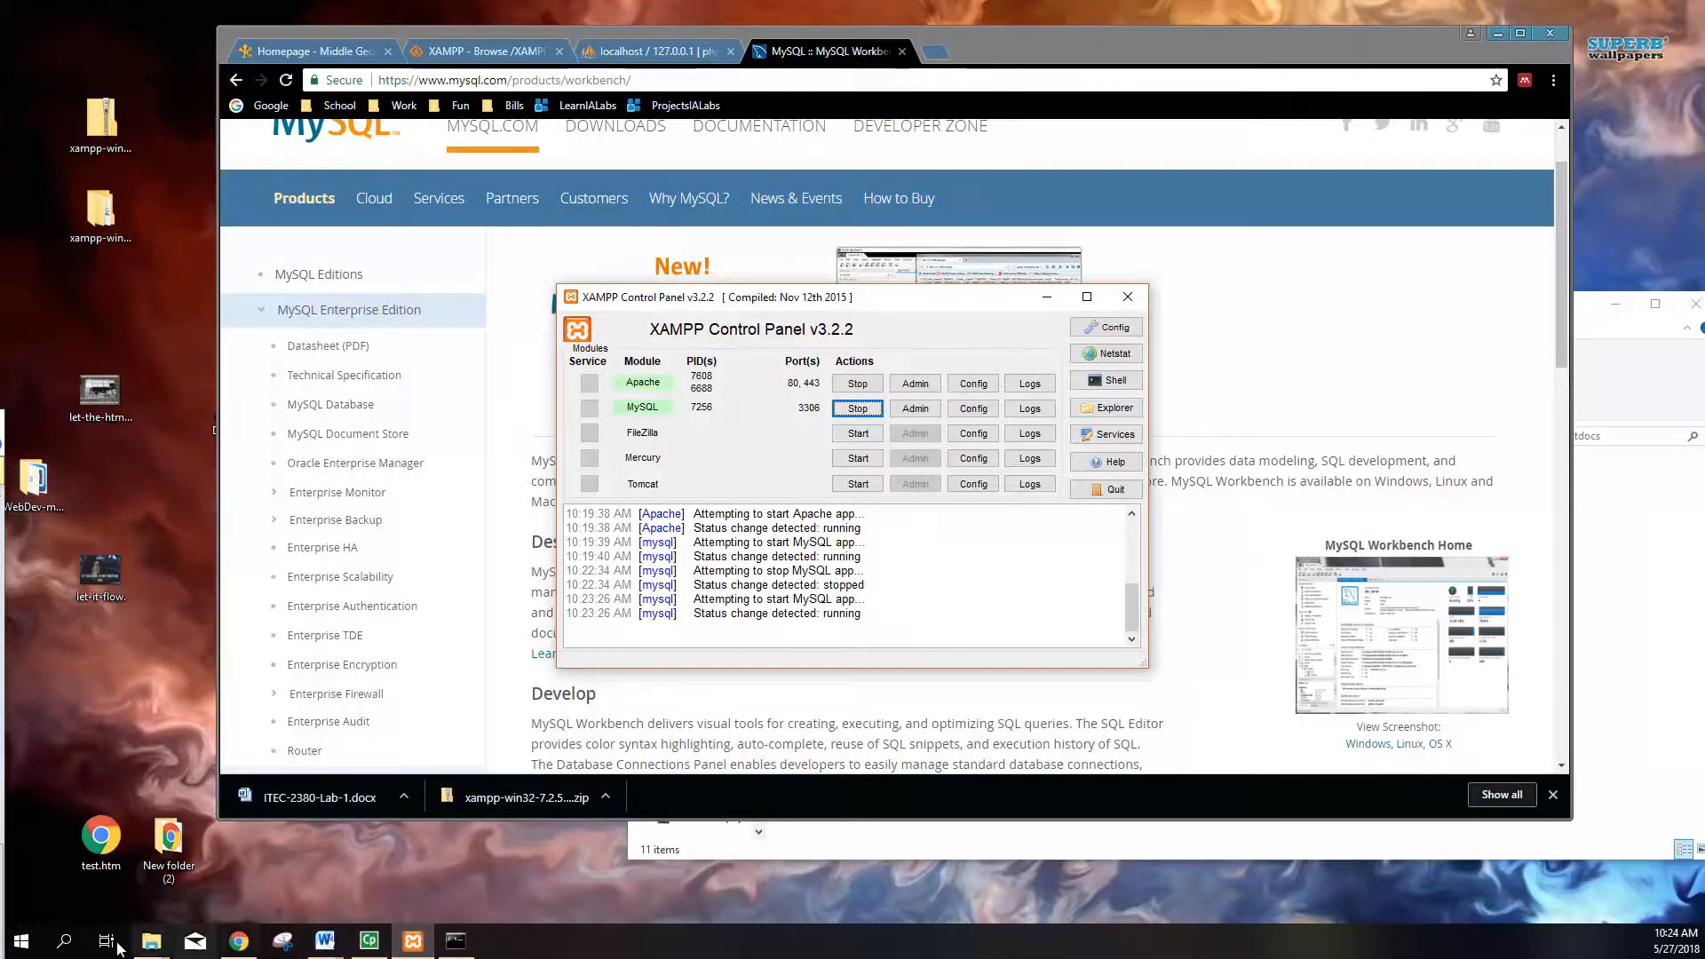
right_click(19, 940)
click(88, 451)
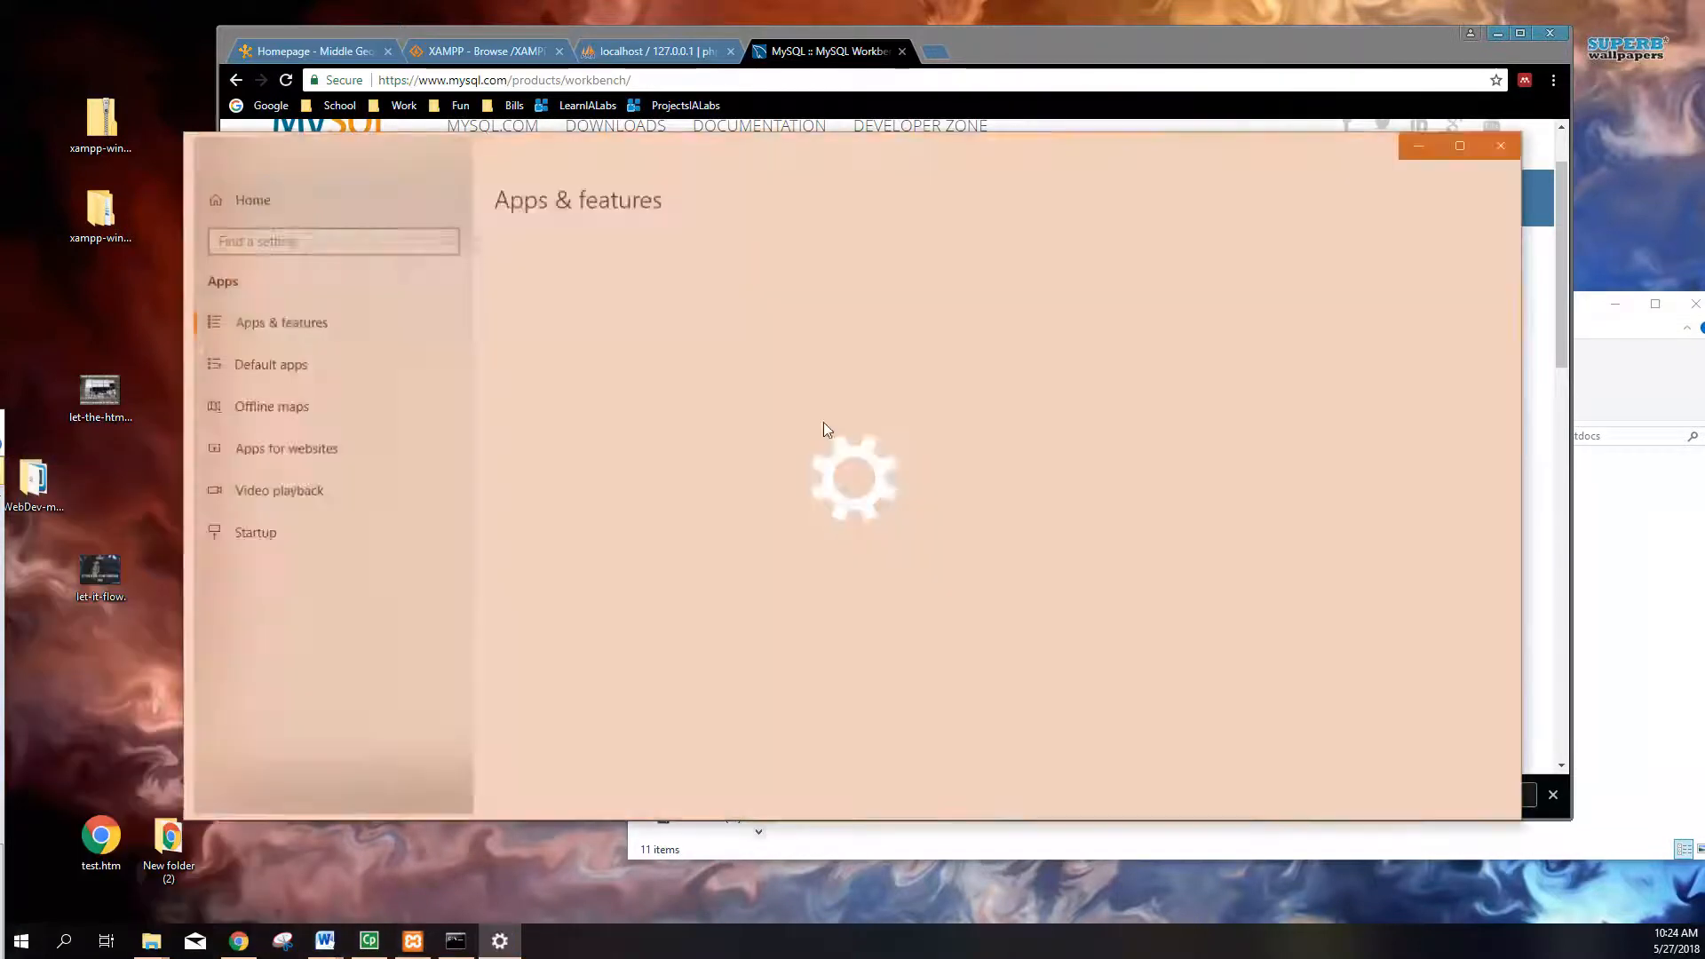
scroll(791, 647, down, 15)
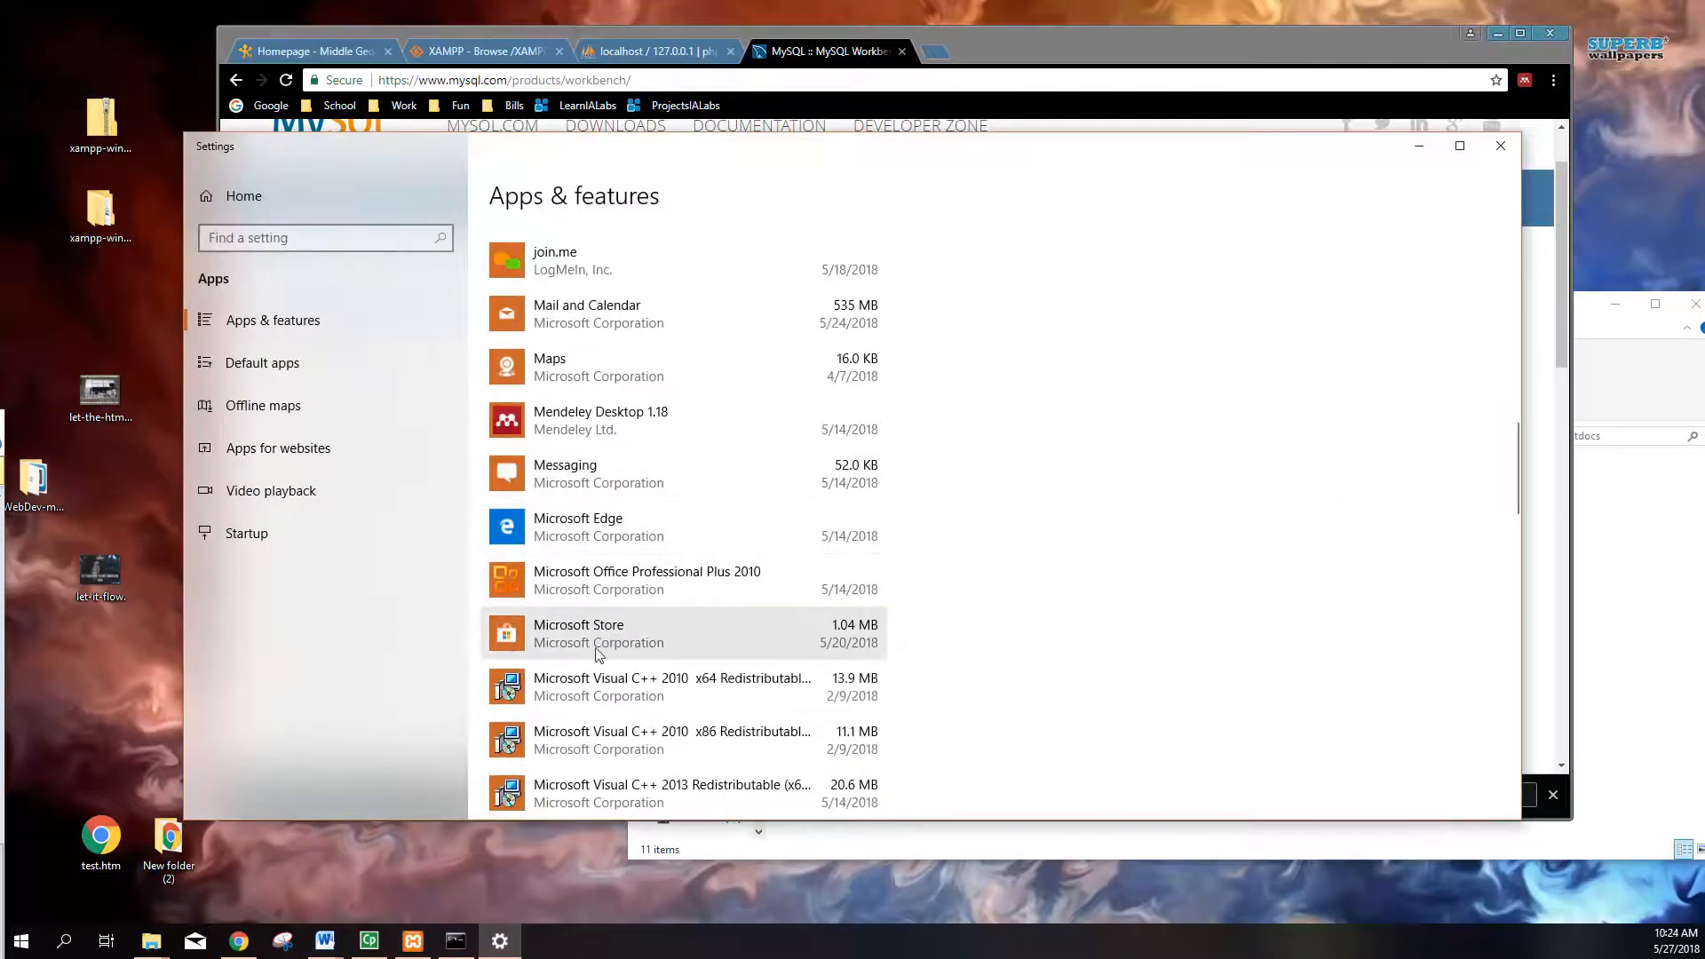
scroll(635, 596, down, 3)
scroll(635, 597, down, 4)
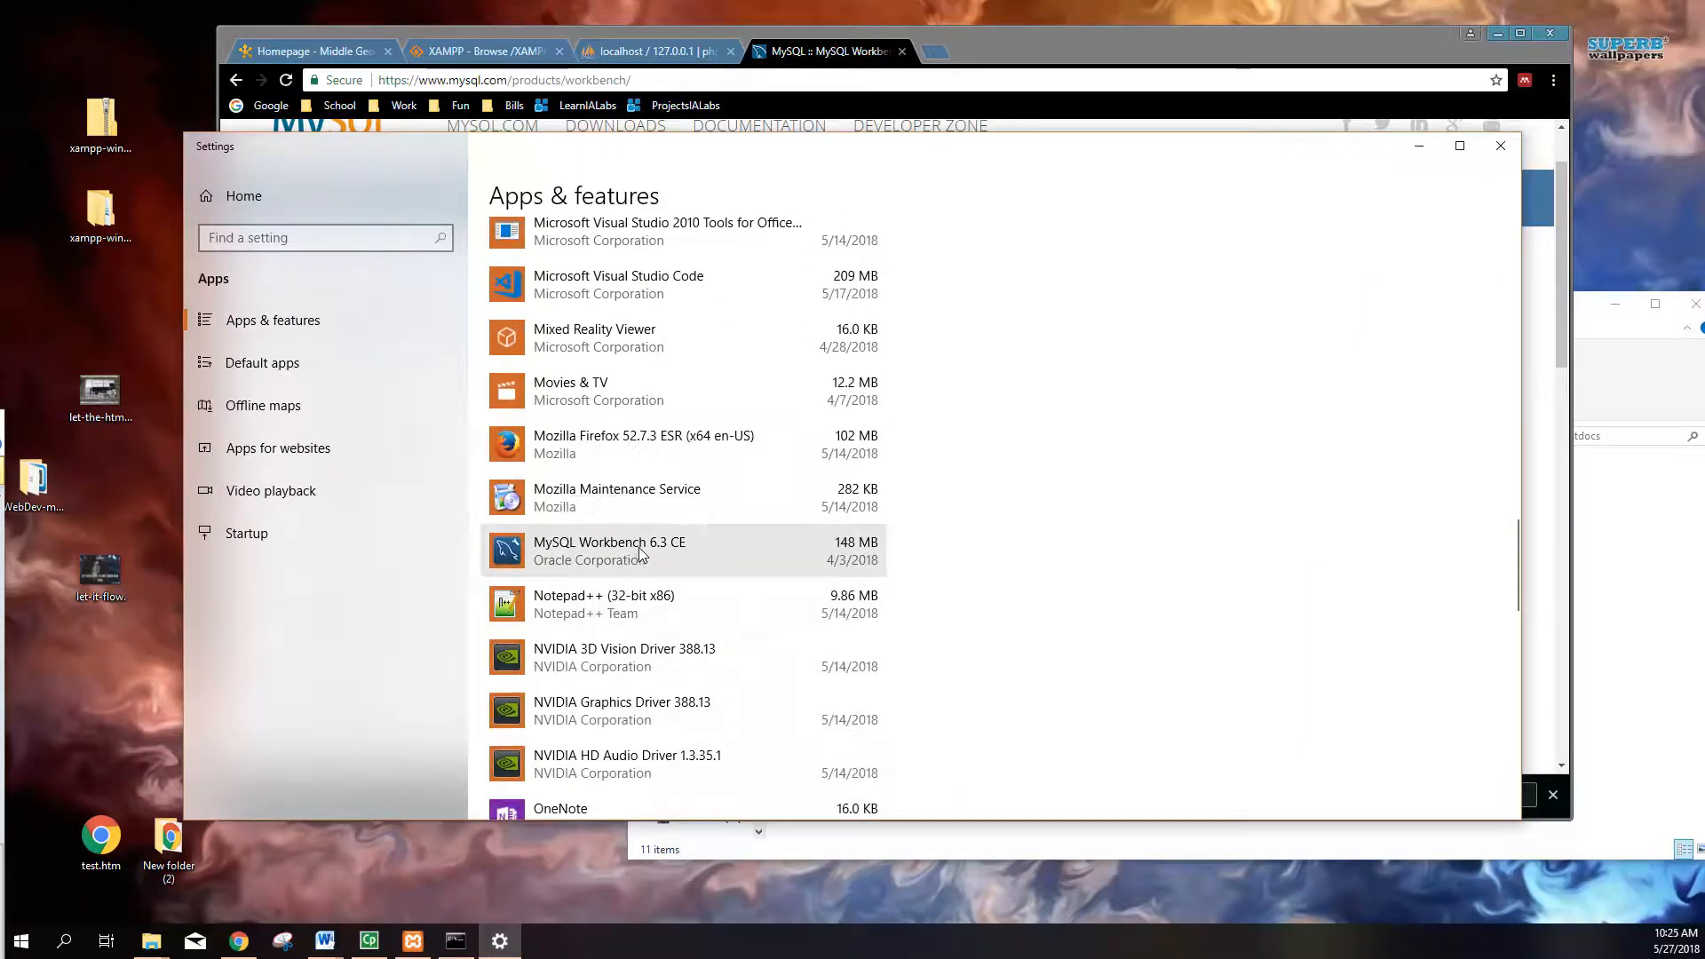
Step: Search Windows for work and launch MySQL Workbench
click(21, 941)
click(66, 941)
text(work)
click(229, 440)
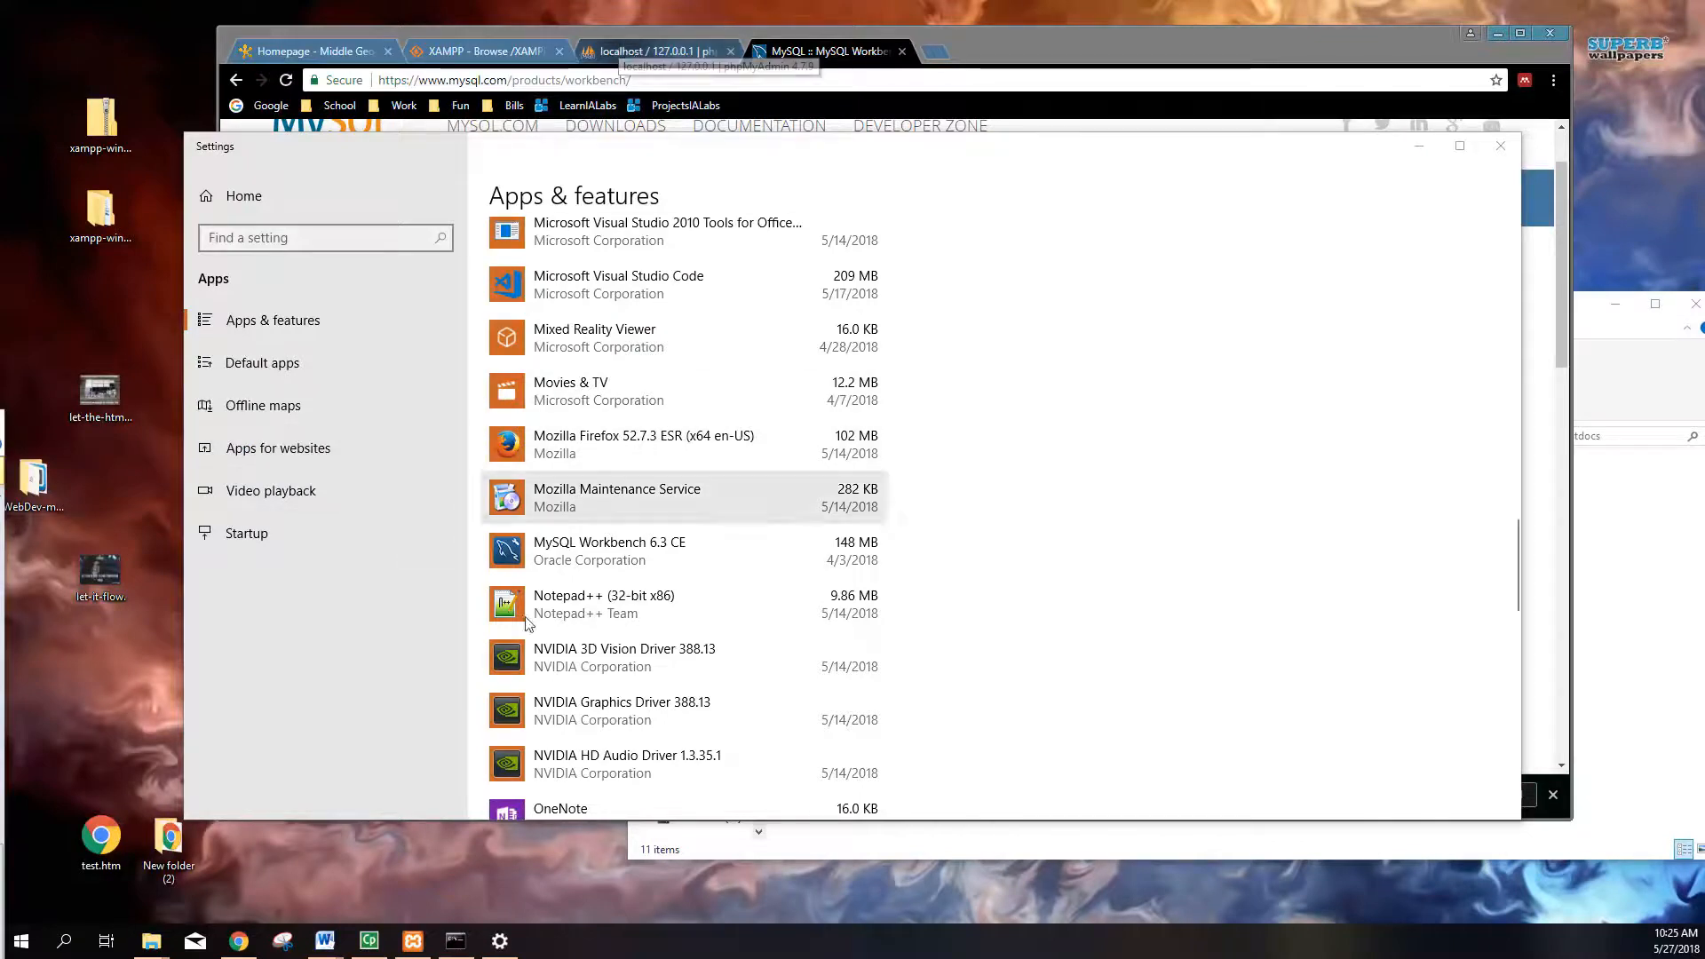
Step: Check MySQL's port in the XAMPP Control Panel and create a Workbench connection named lcaol to 127.0.0.1, port 3306, with username root
click(412, 941)
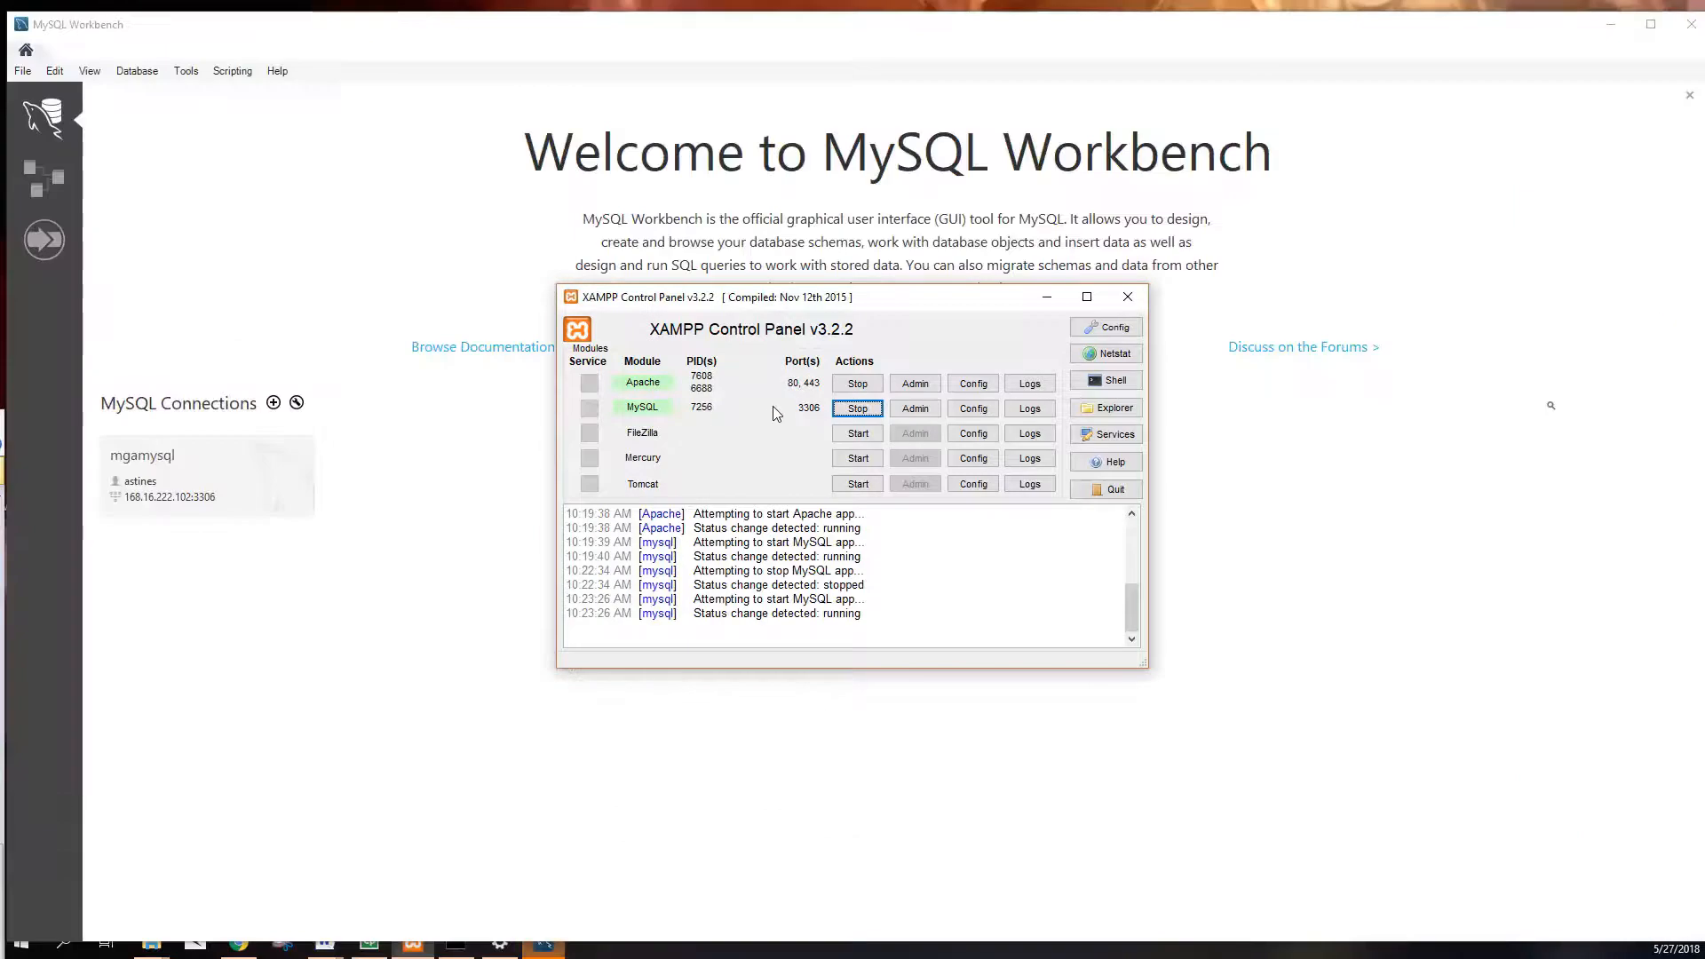
click(275, 414)
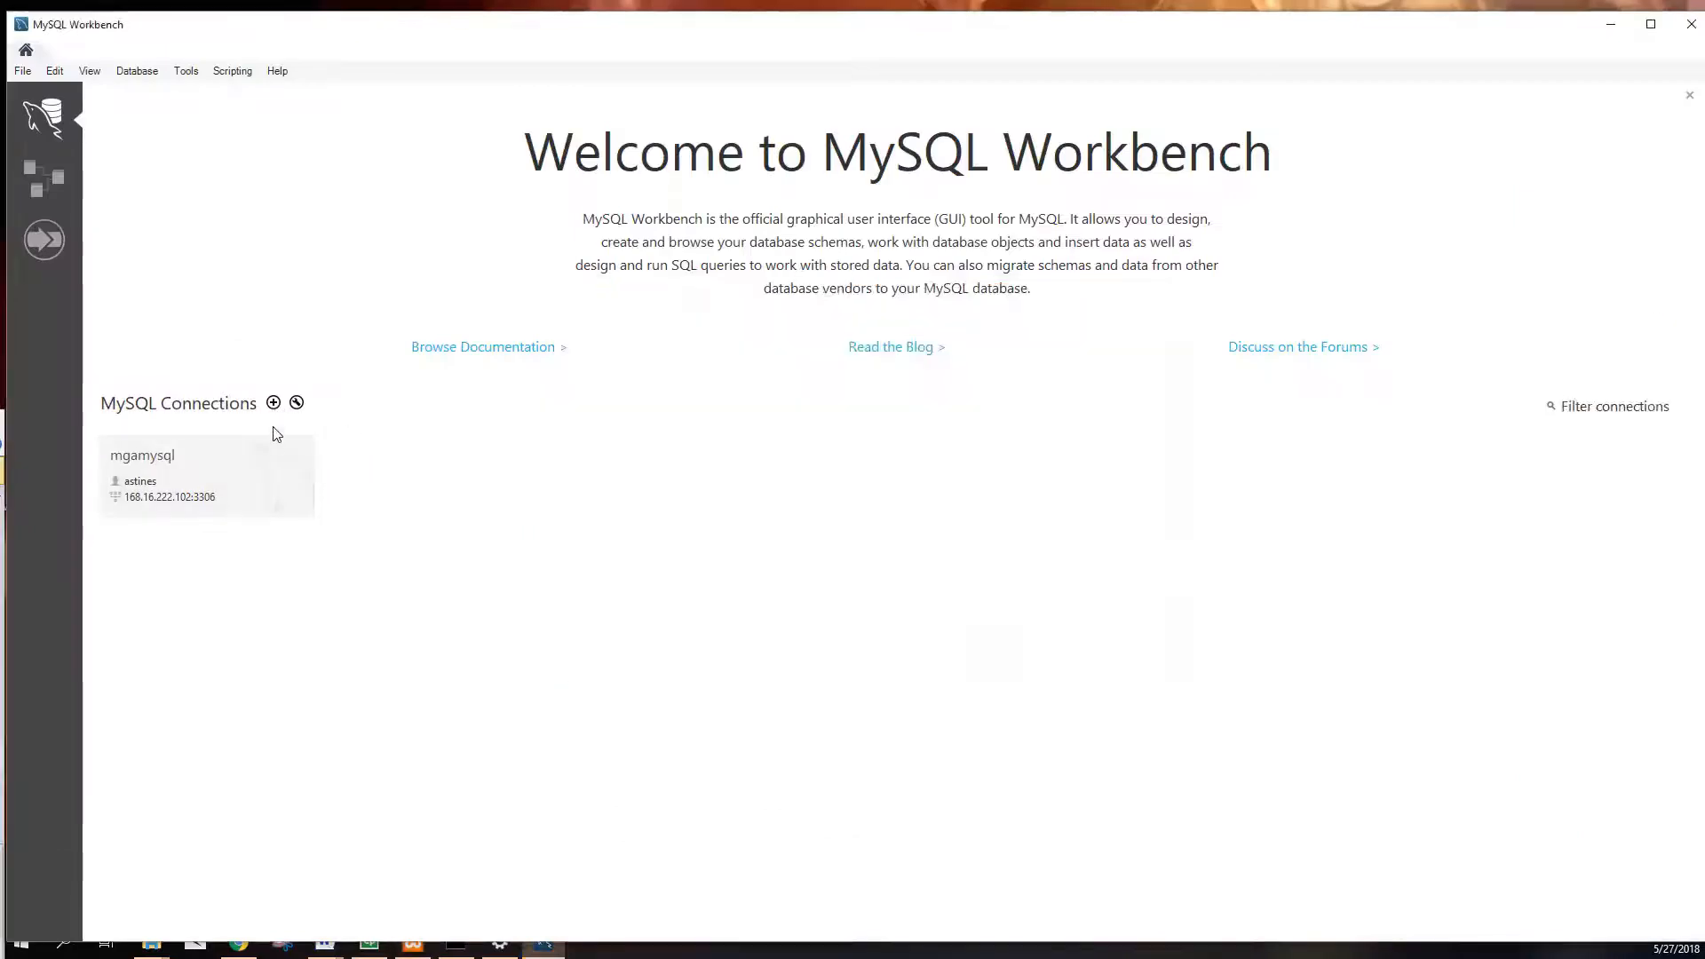
click(273, 407)
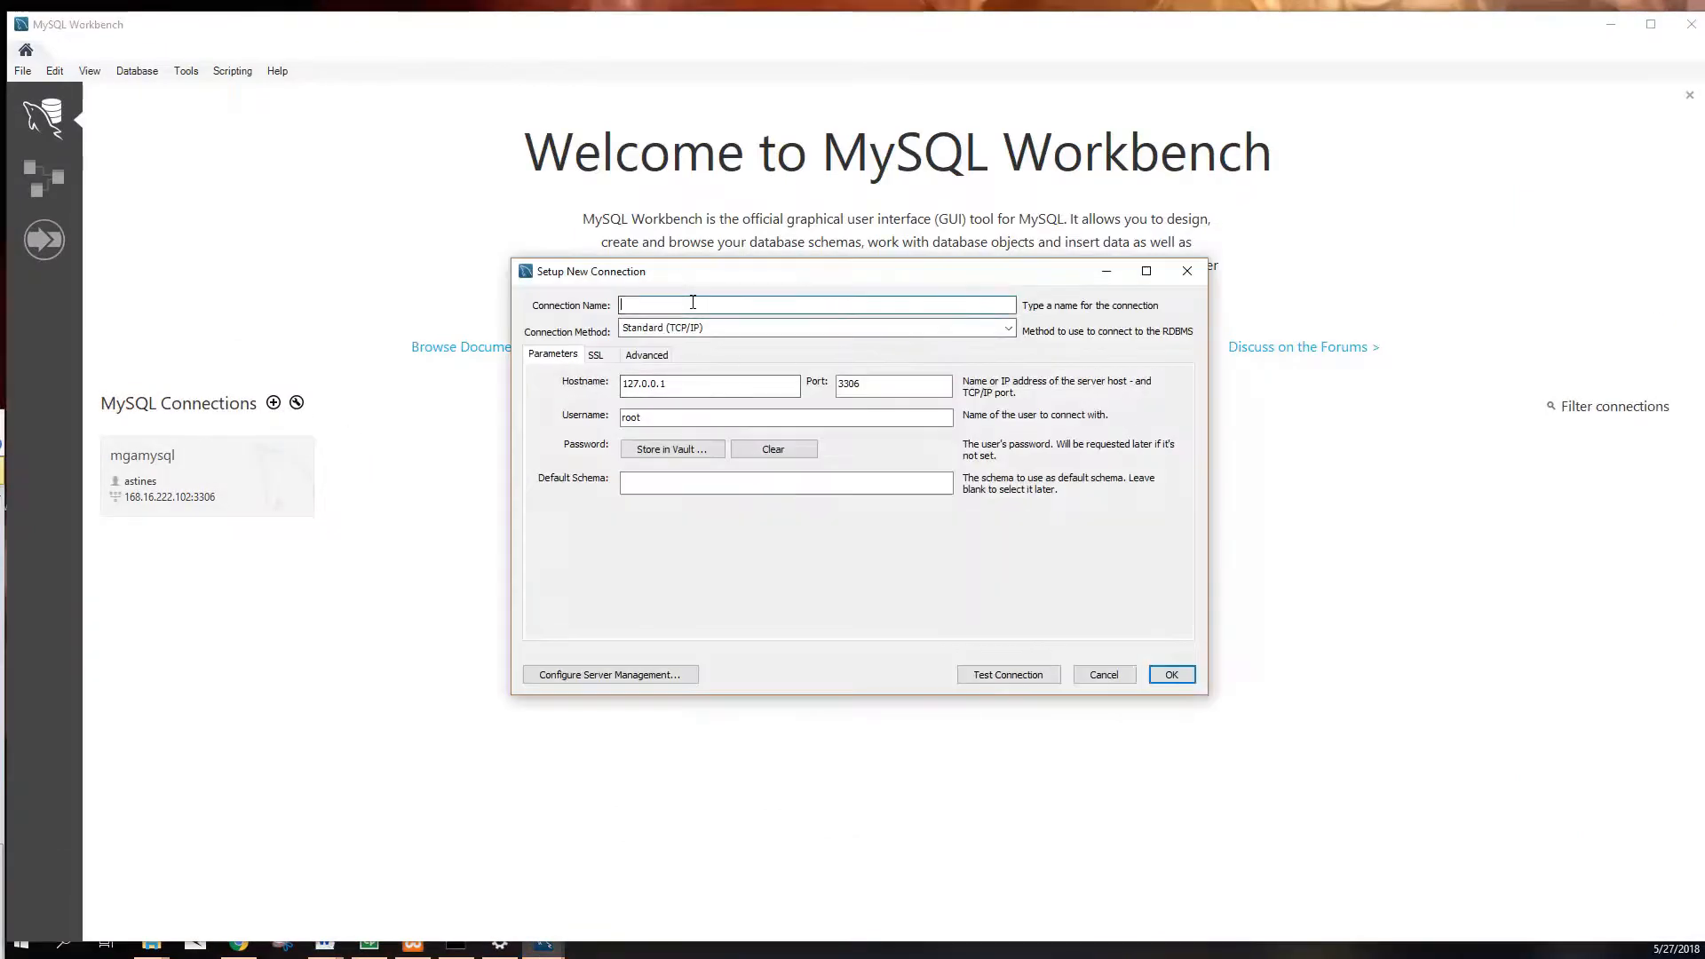
text(lcaol)
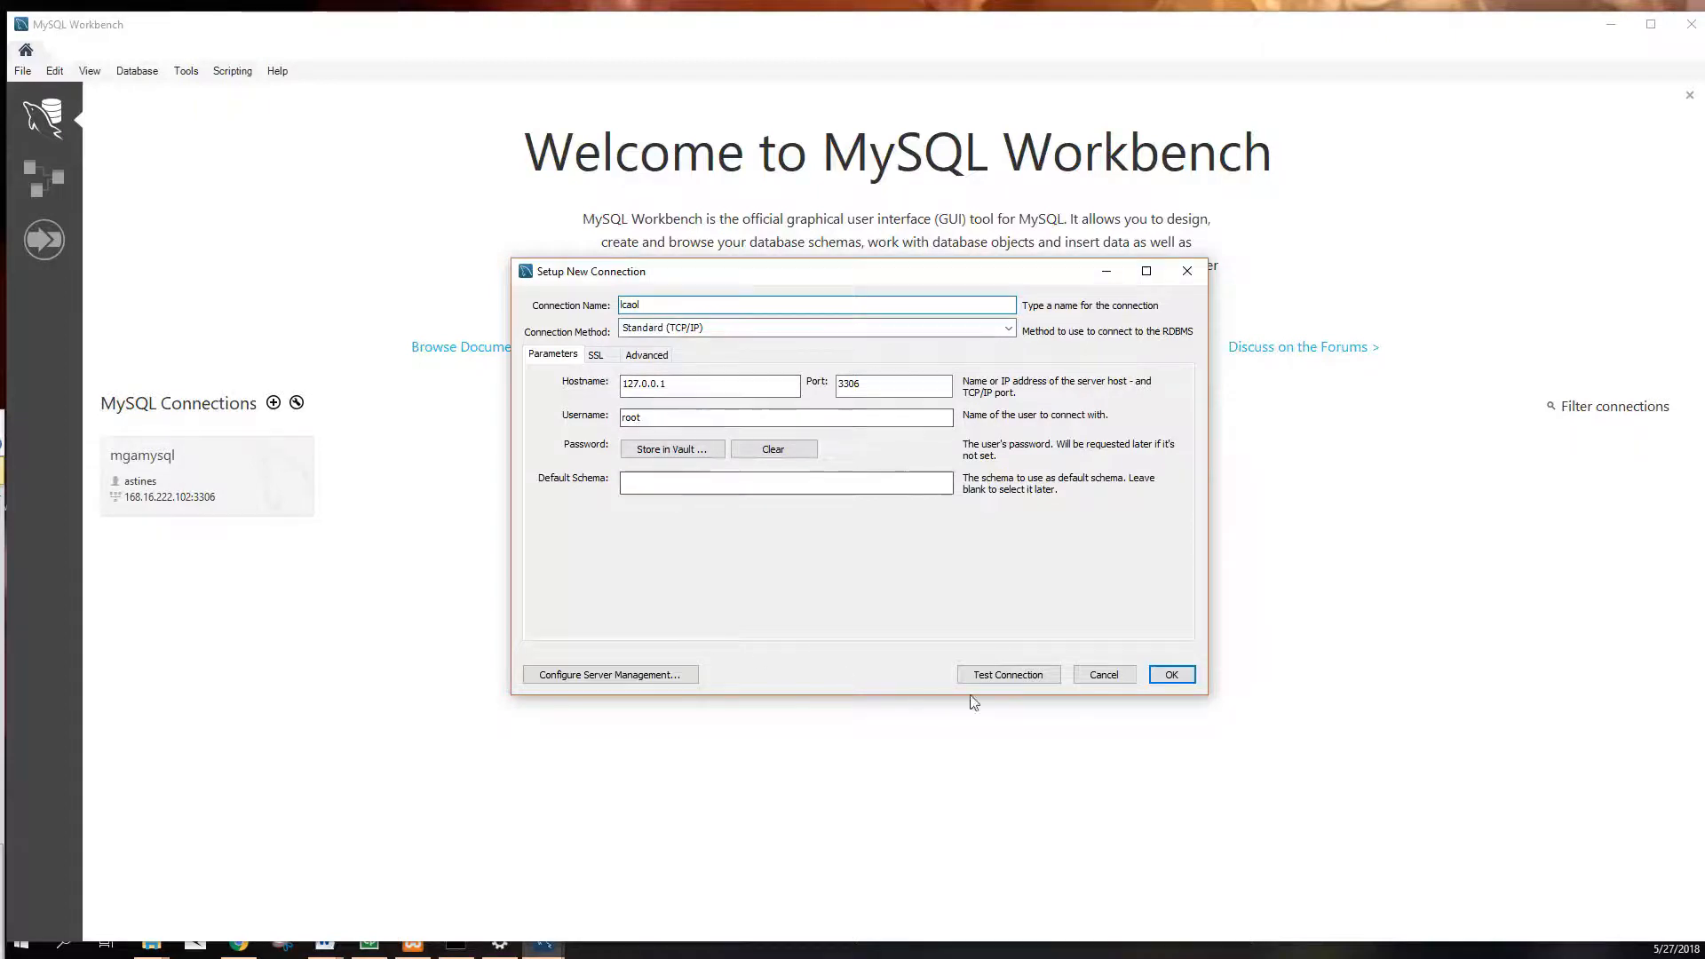
click(1165, 676)
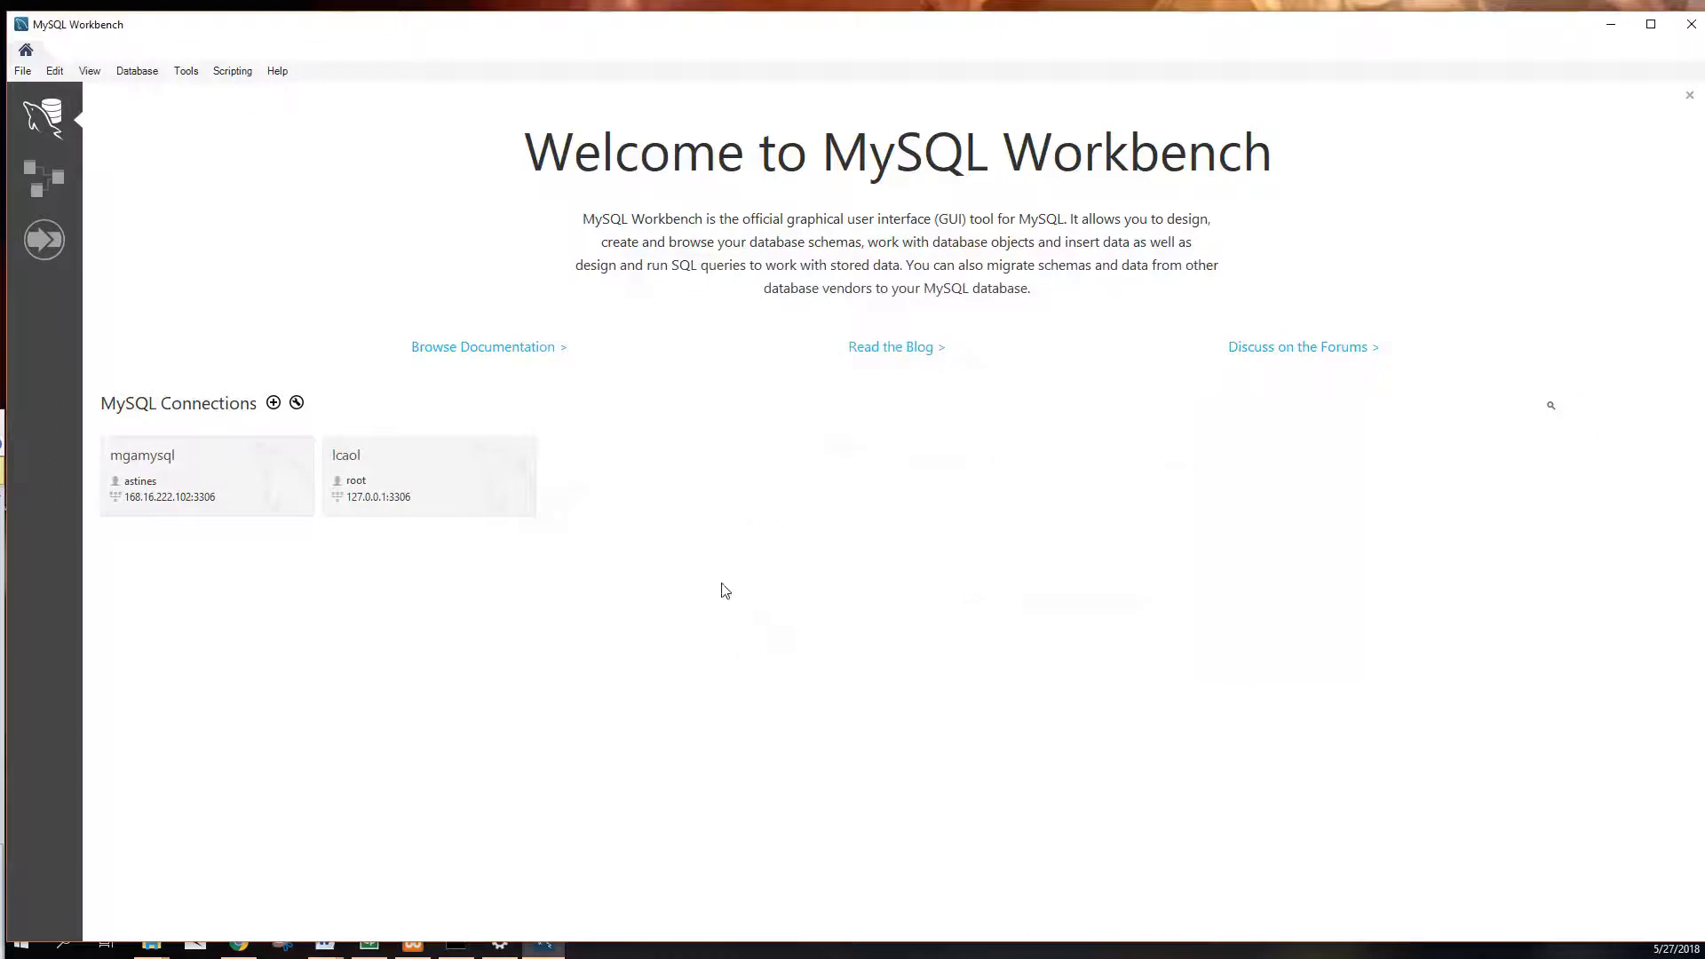
Step: Open the lcaol connection, continue past the compatibility warning, and close the connection
click(391, 454)
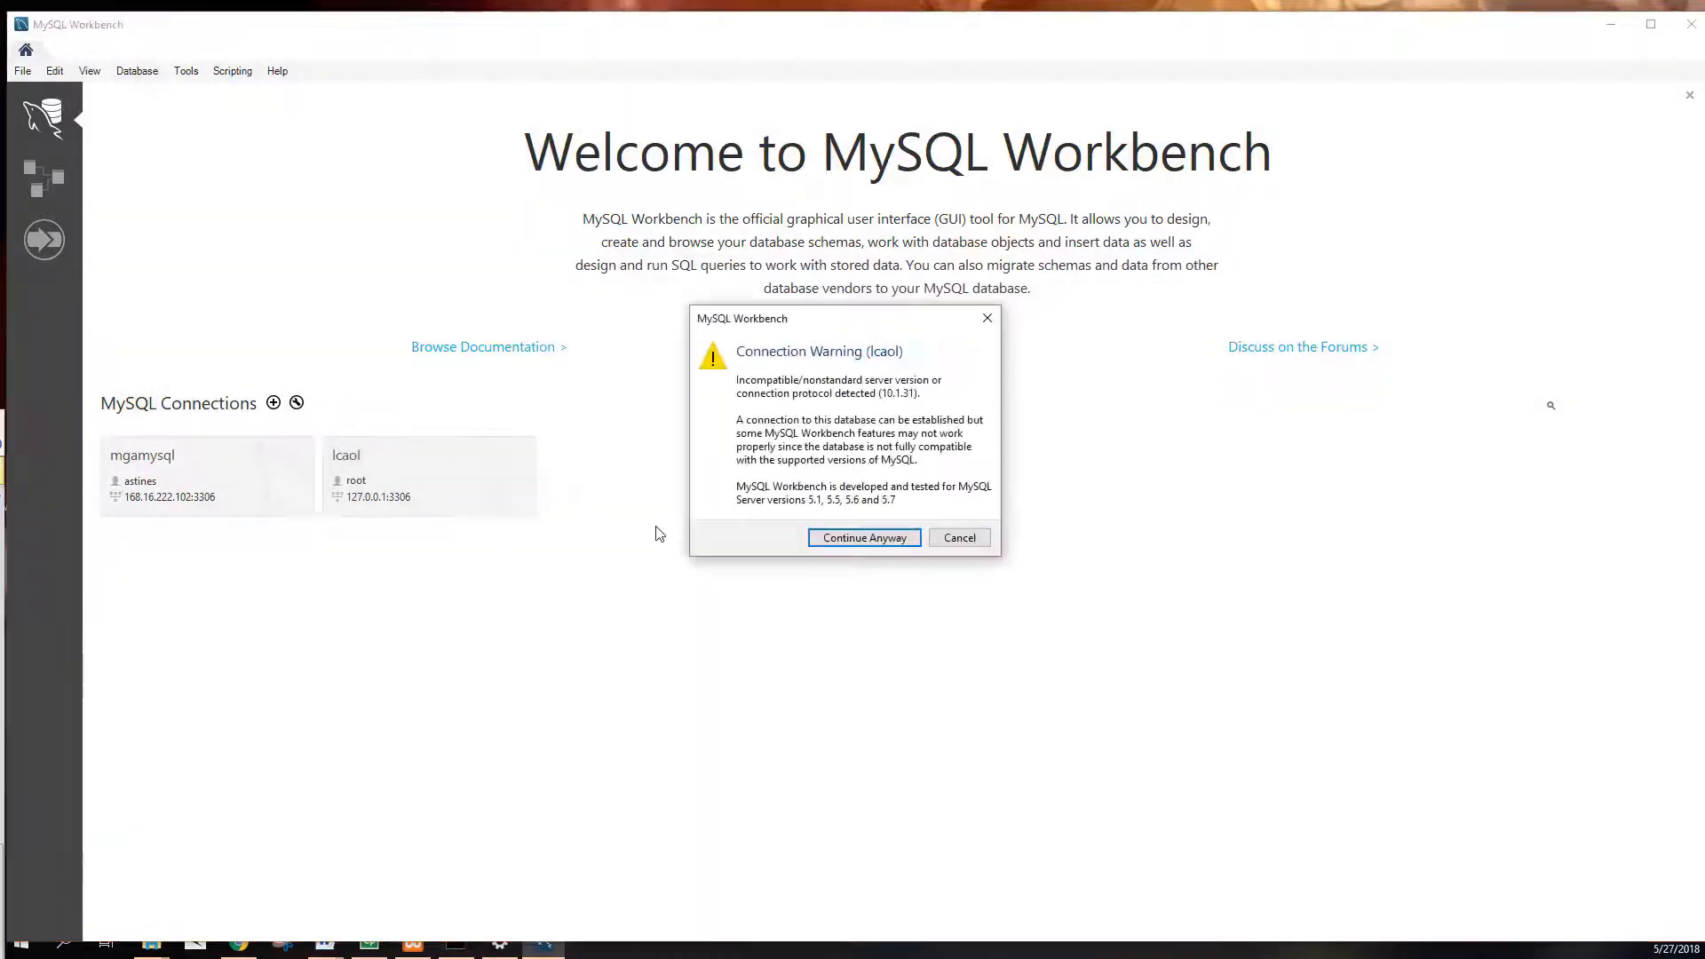
click(870, 541)
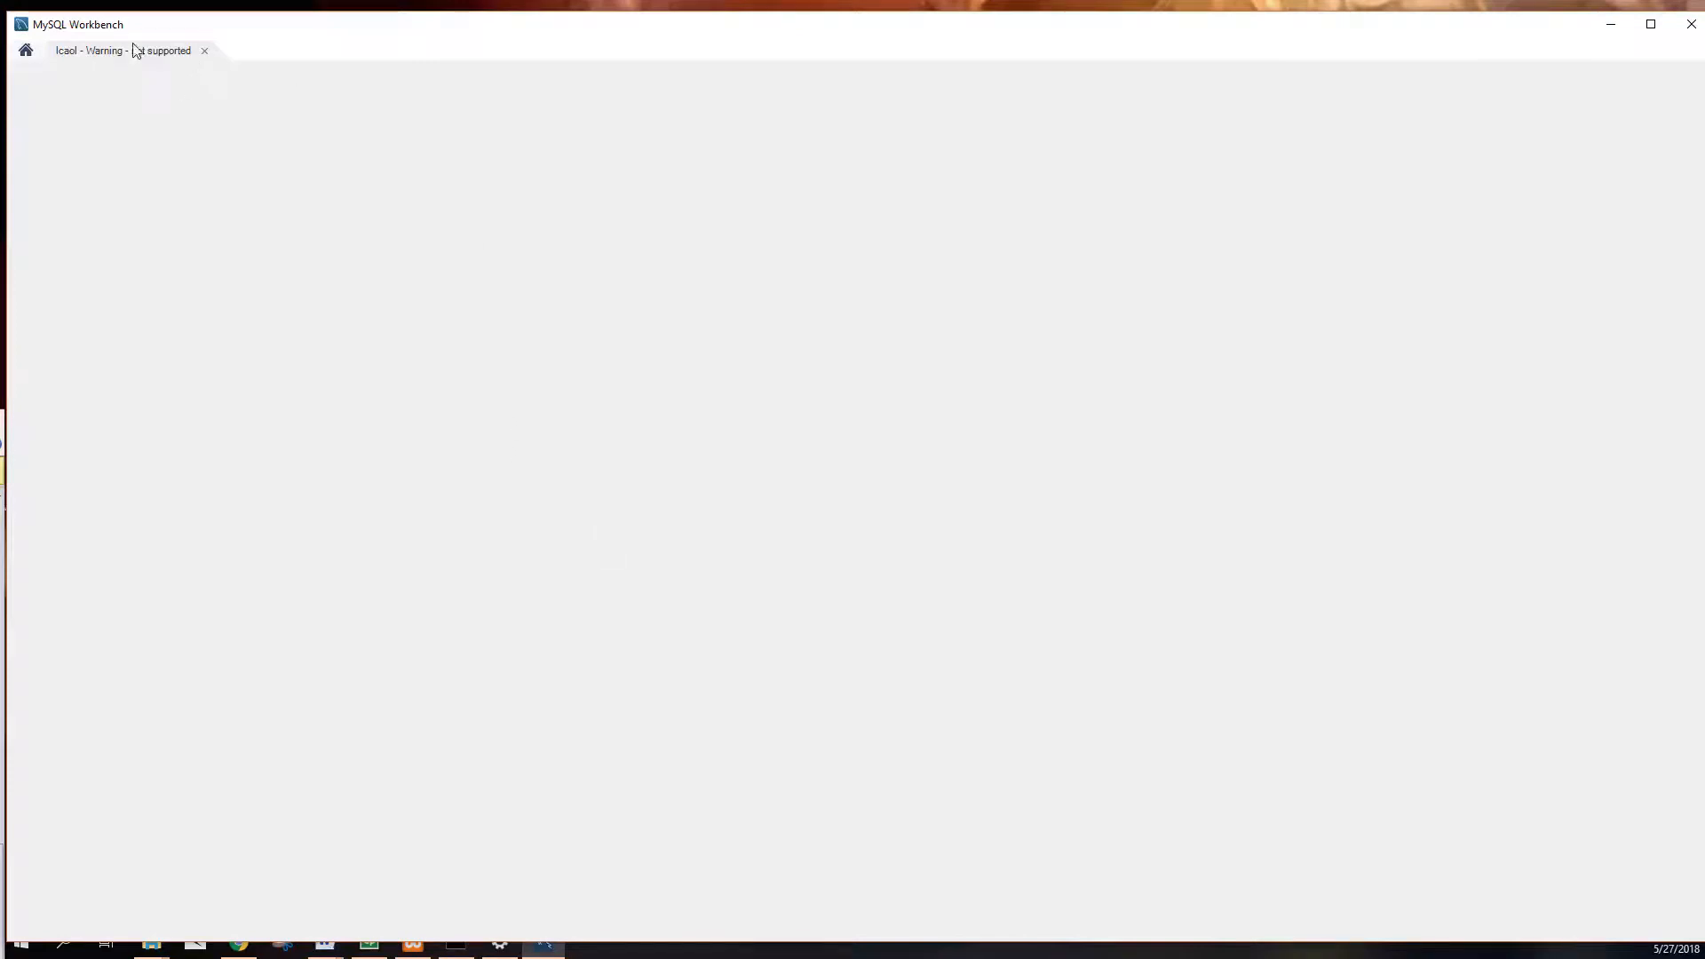
click(203, 50)
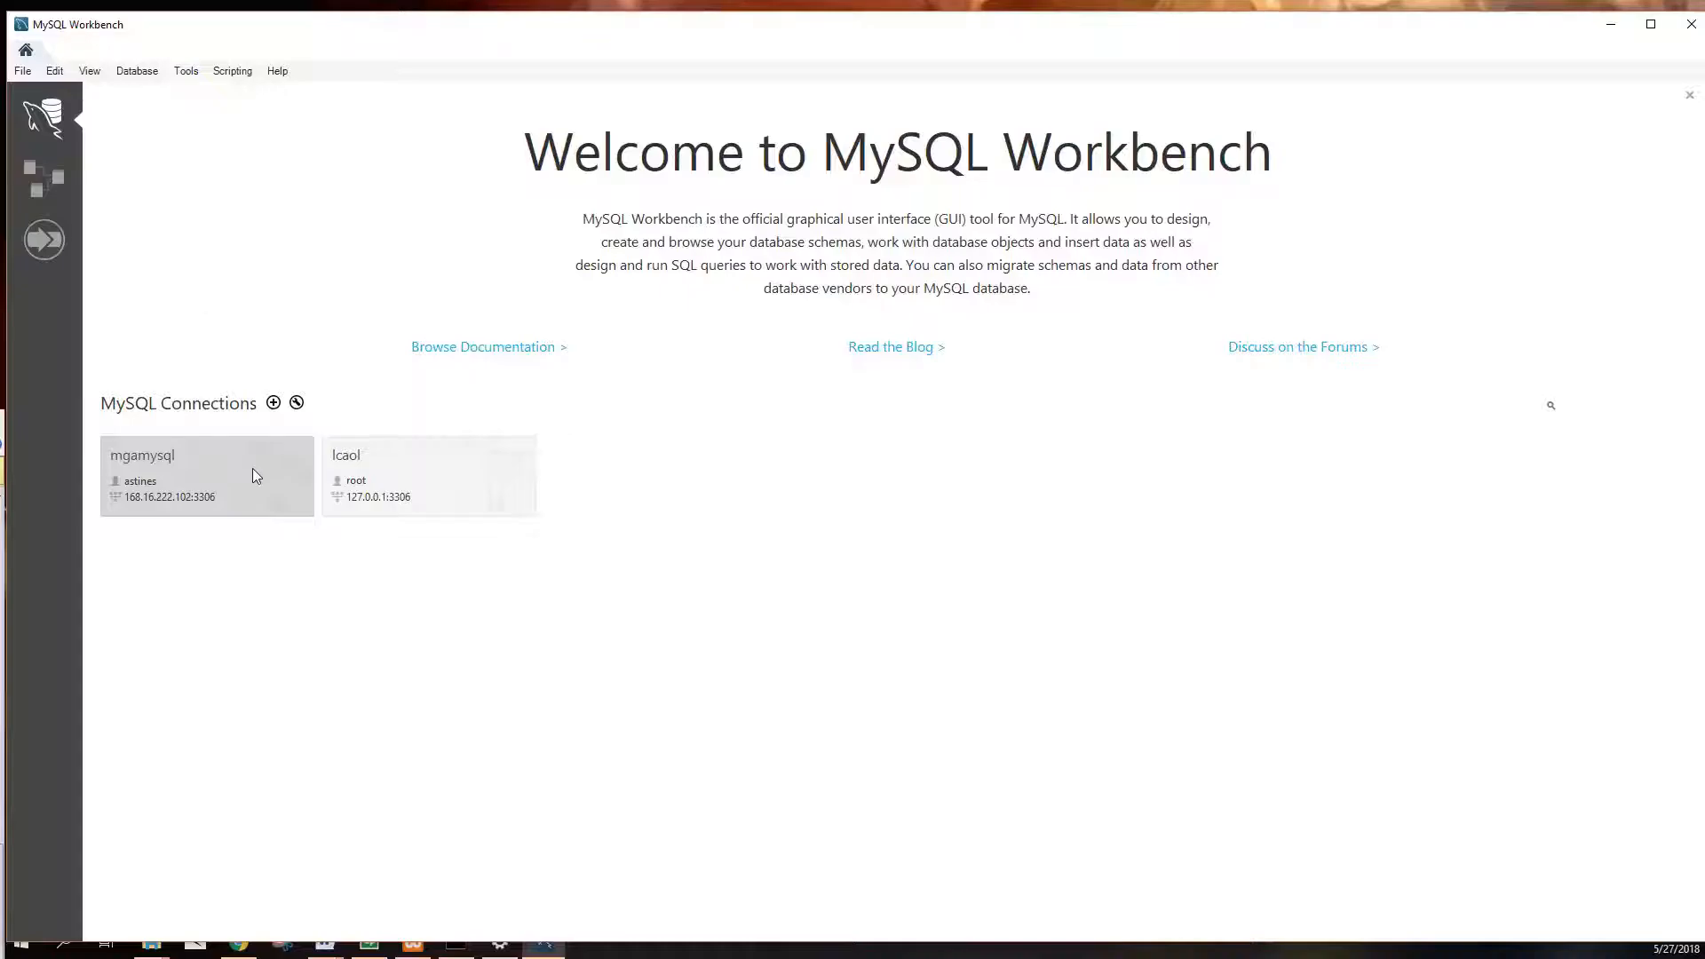
Step: Reopen the lcaol connection, continue past the compatibility warning, and close its connection tab again
click(384, 503)
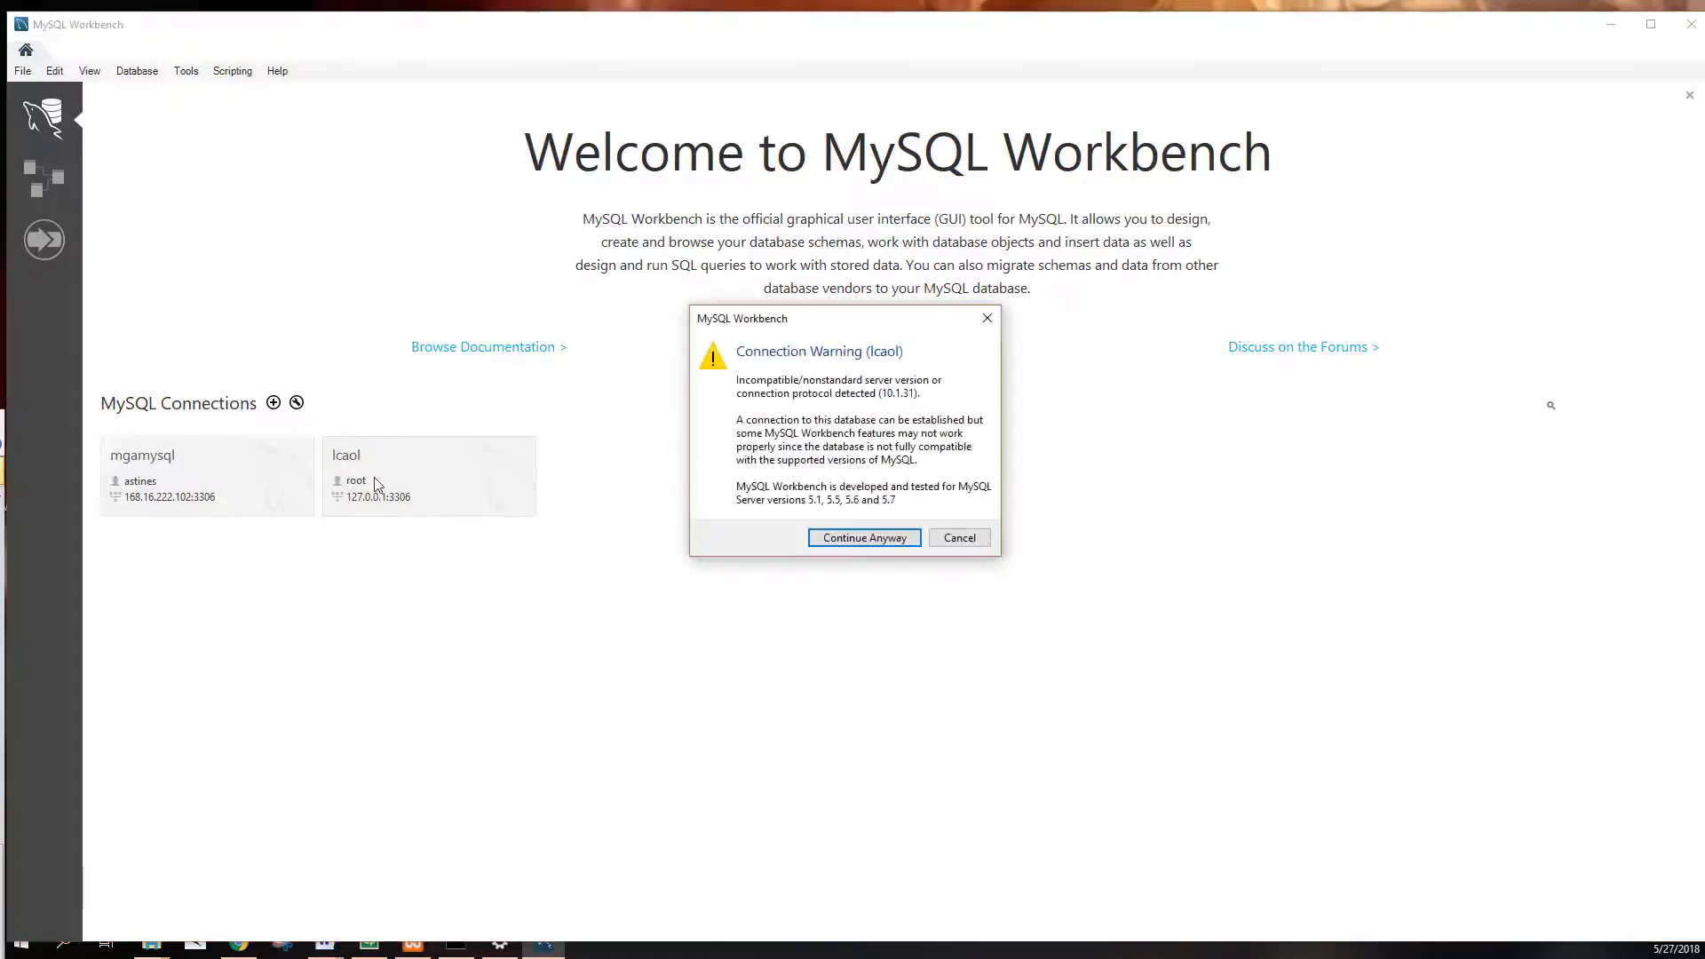
click(871, 539)
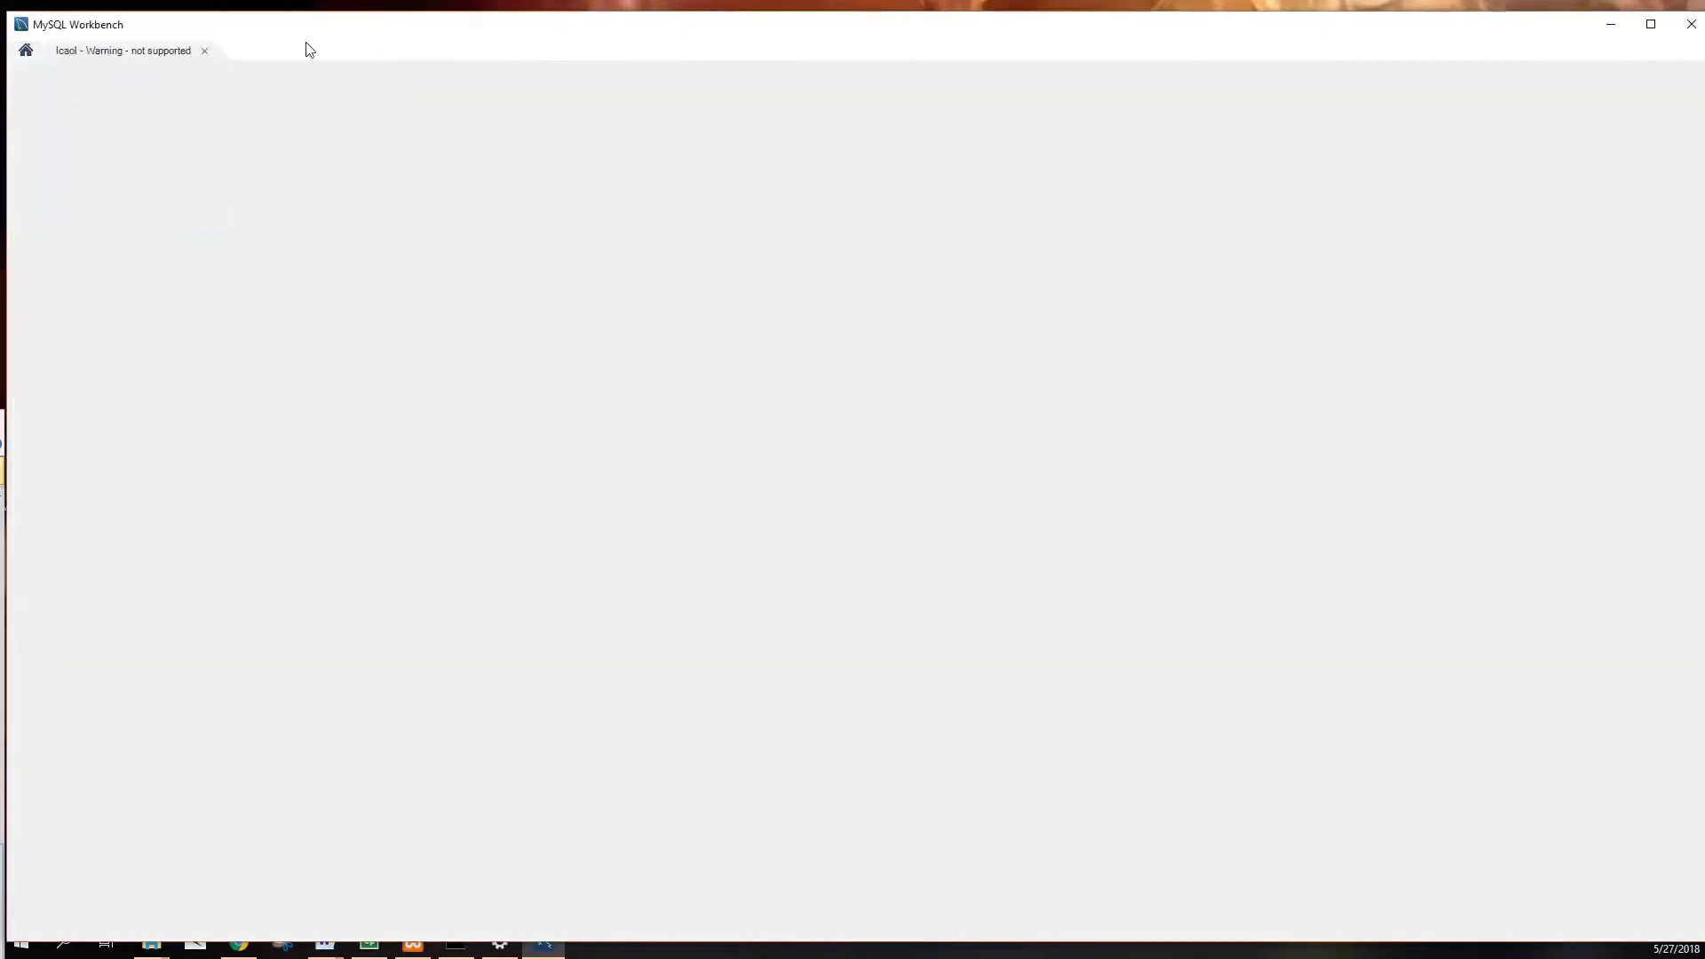
click(203, 51)
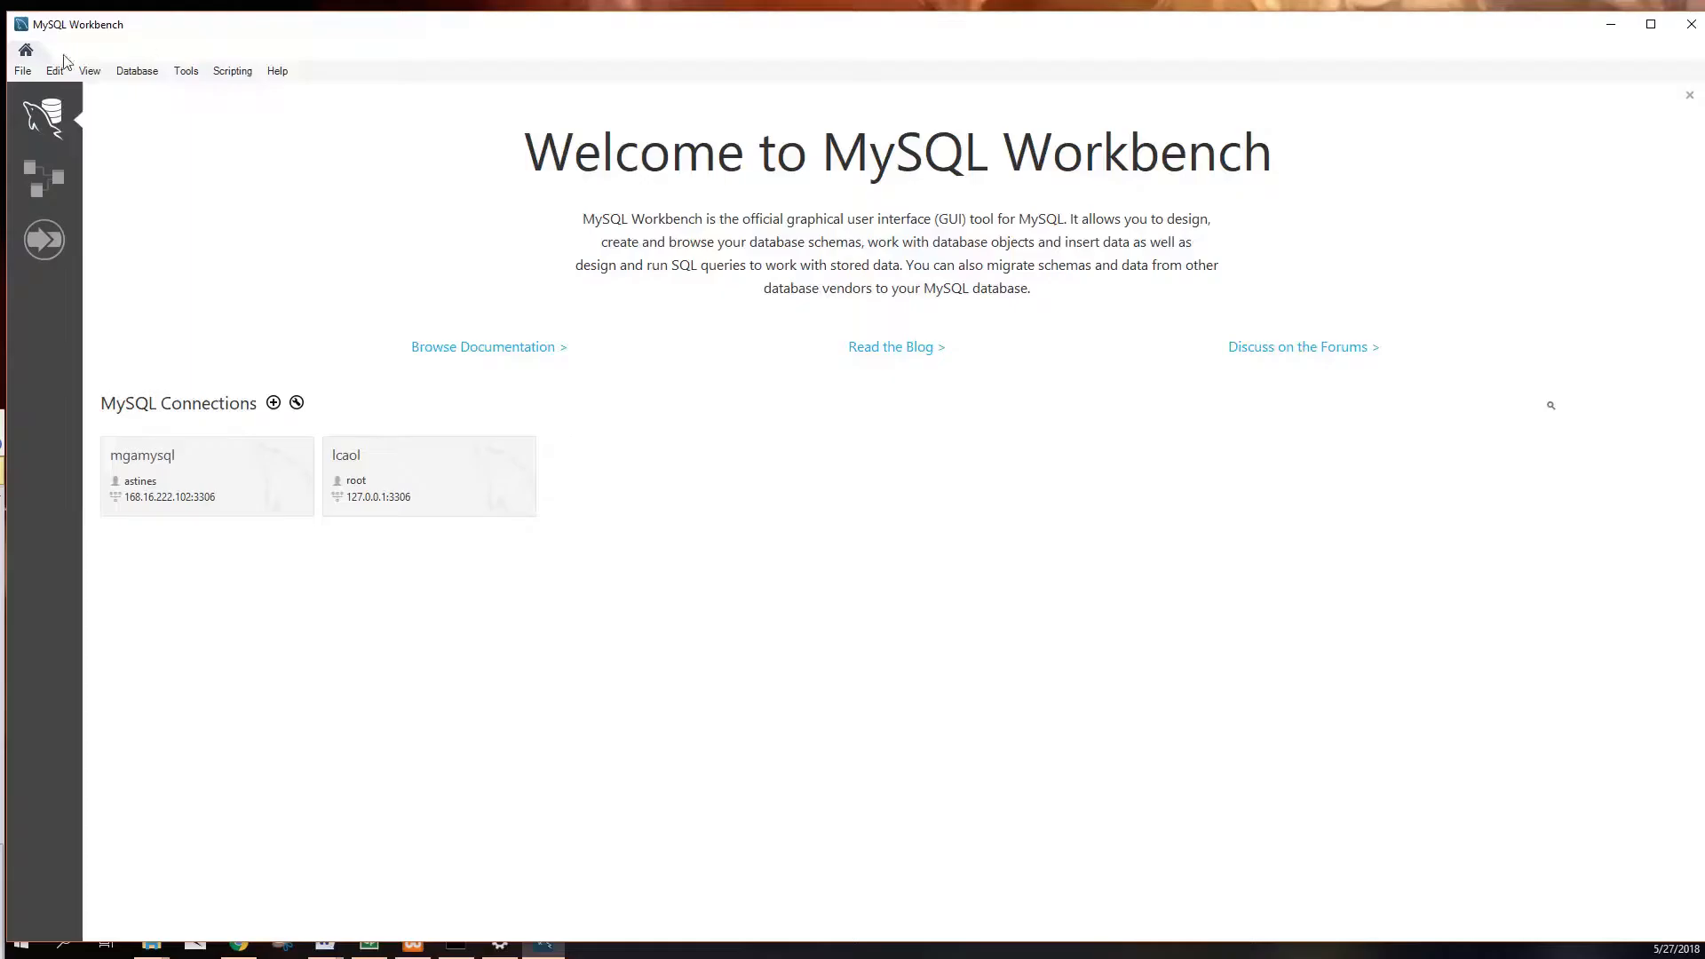
Step: Review the lcaol connection's settings in Manage Server Connections and close MySQL Workbench
right_click(366, 481)
click(437, 514)
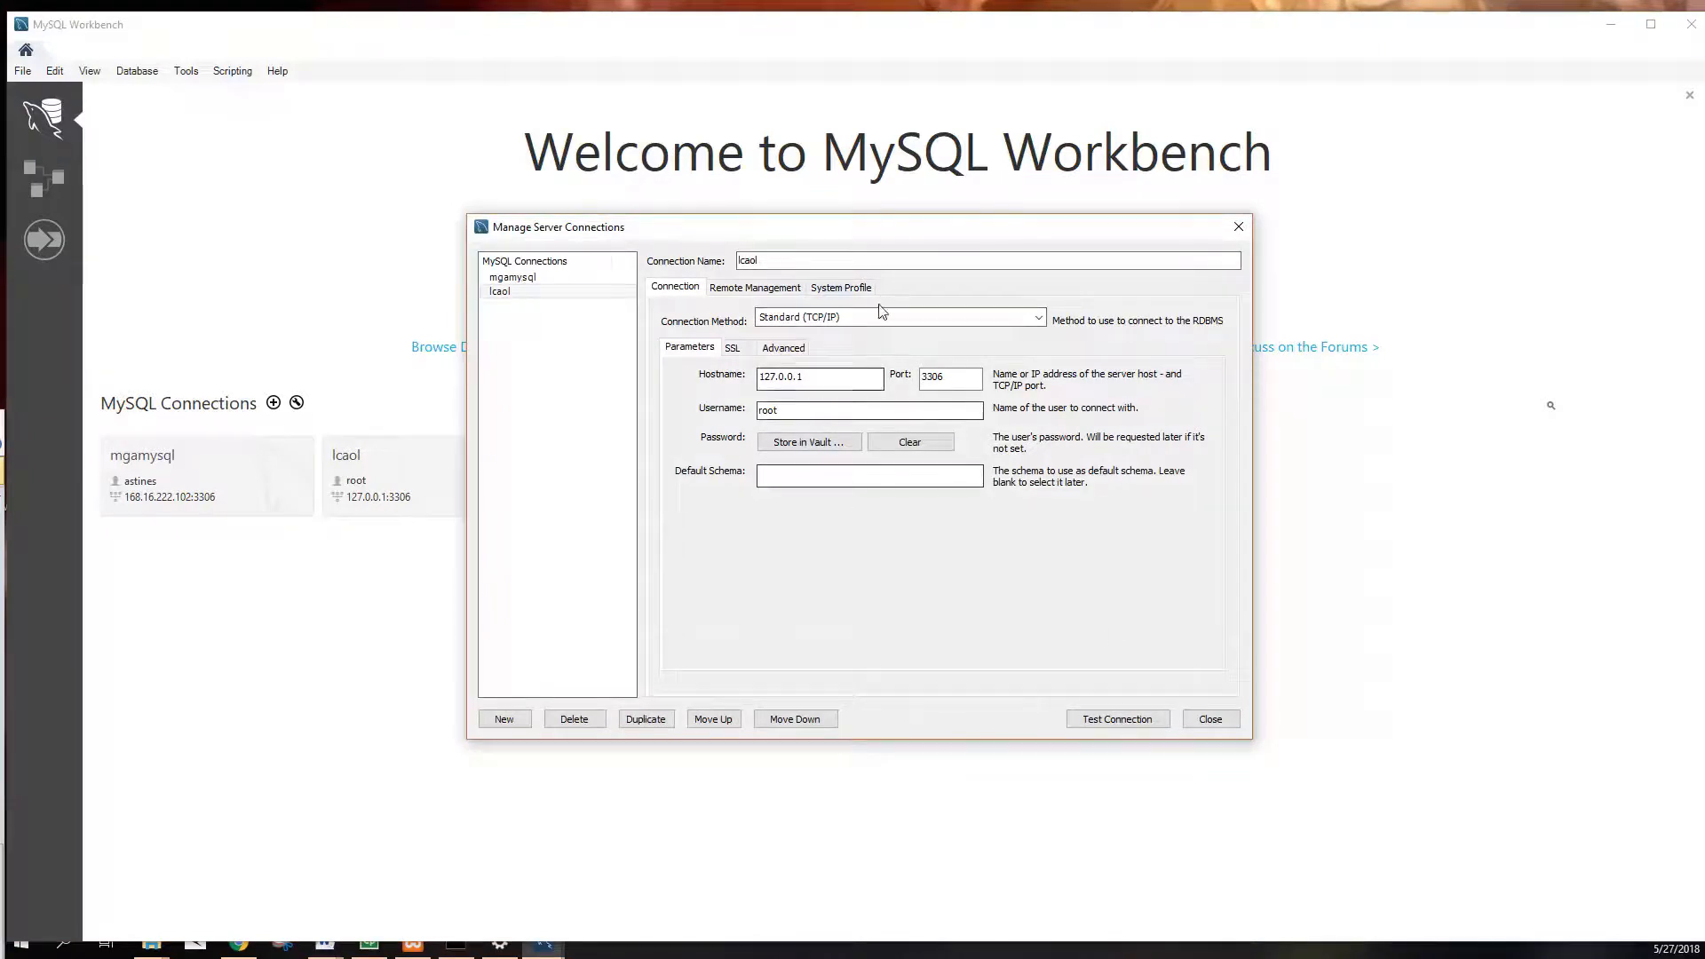
click(1212, 719)
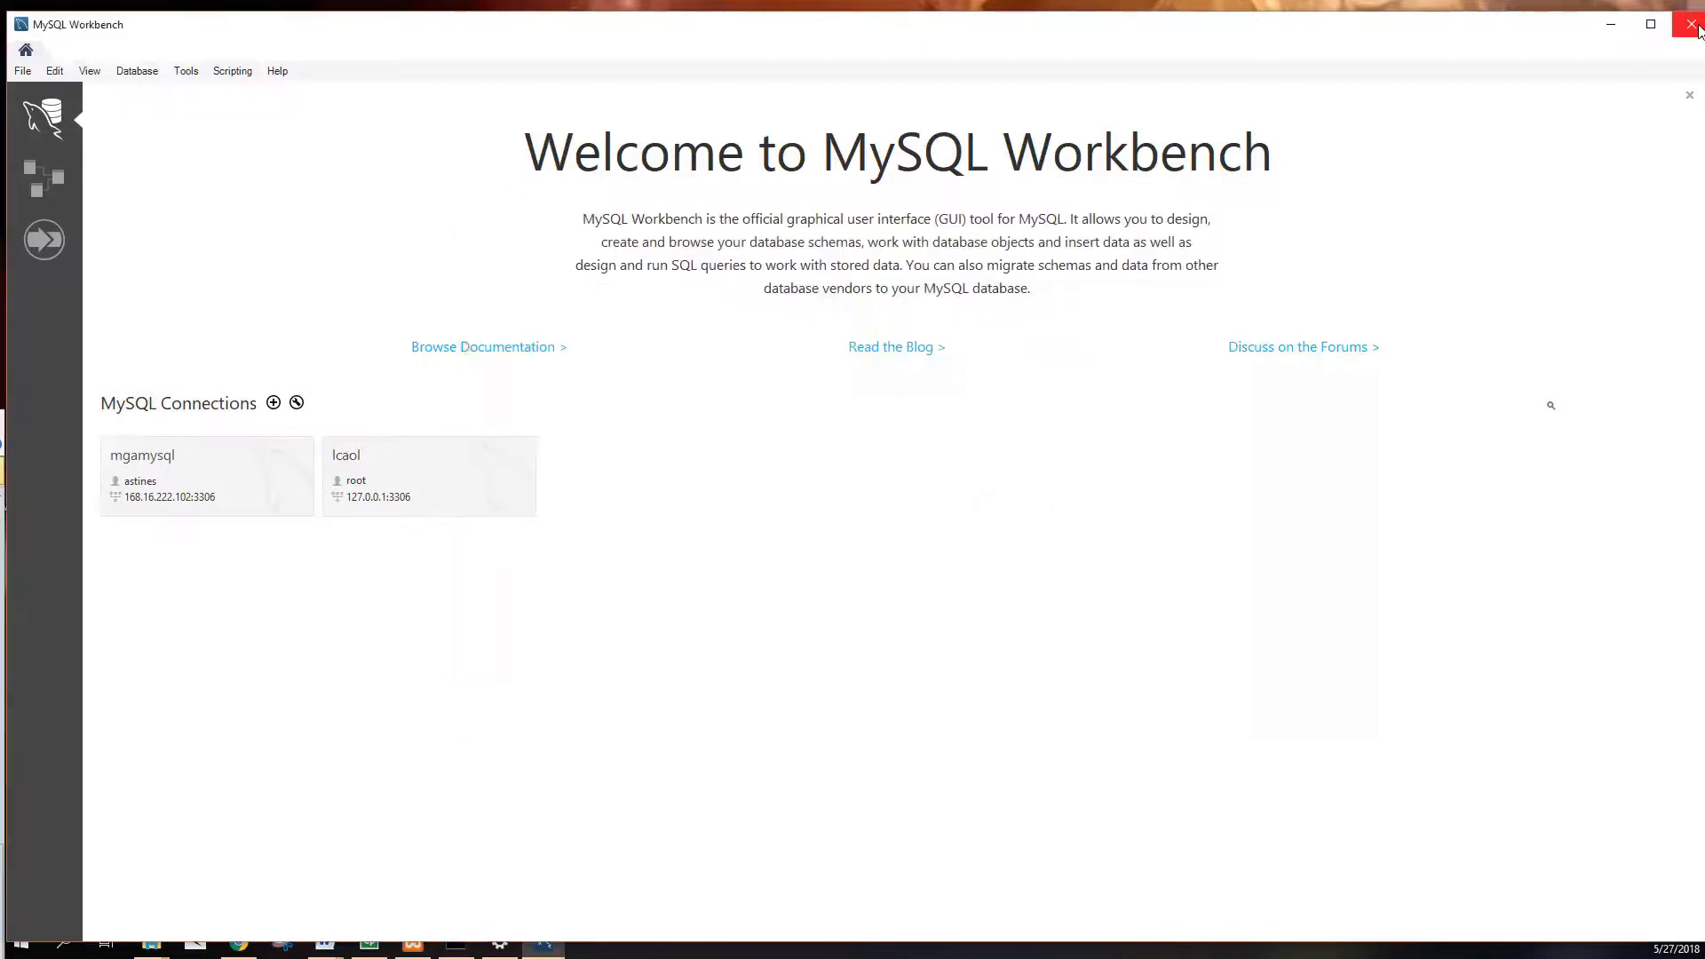
click(1690, 24)
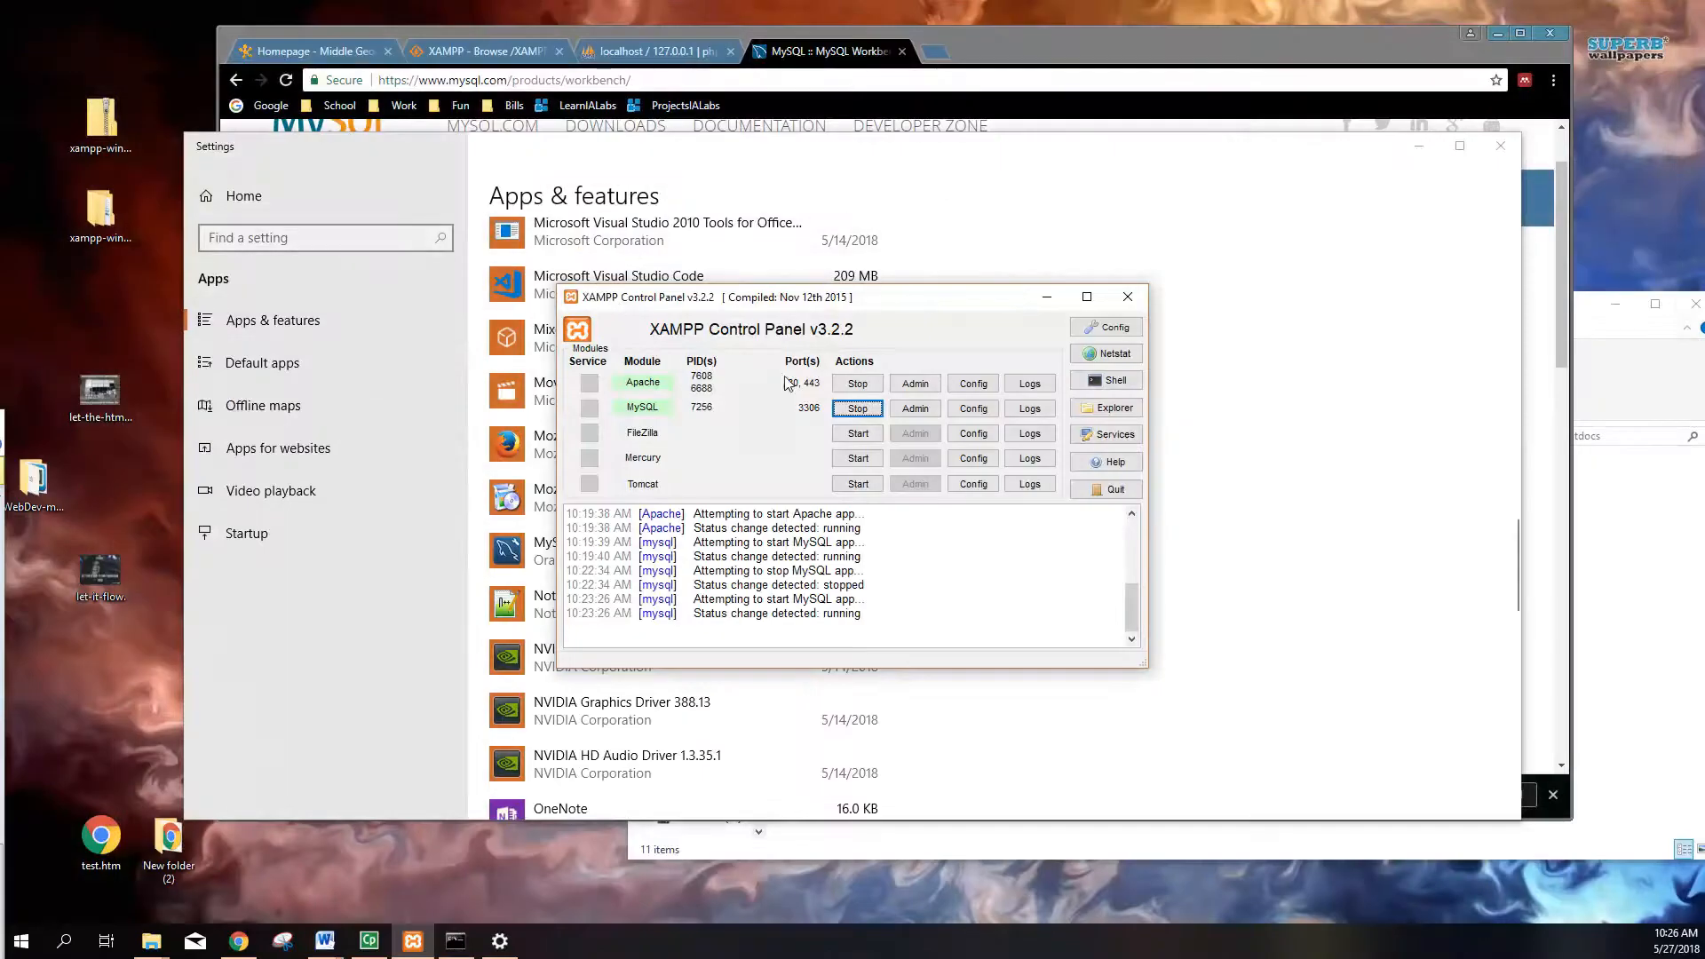
Step: Skim the MySQL Workbench product page in the browser and return to the Windows Apps & features window
click(794, 56)
scroll(621, 590, down, 5)
scroll(650, 552, up, 3)
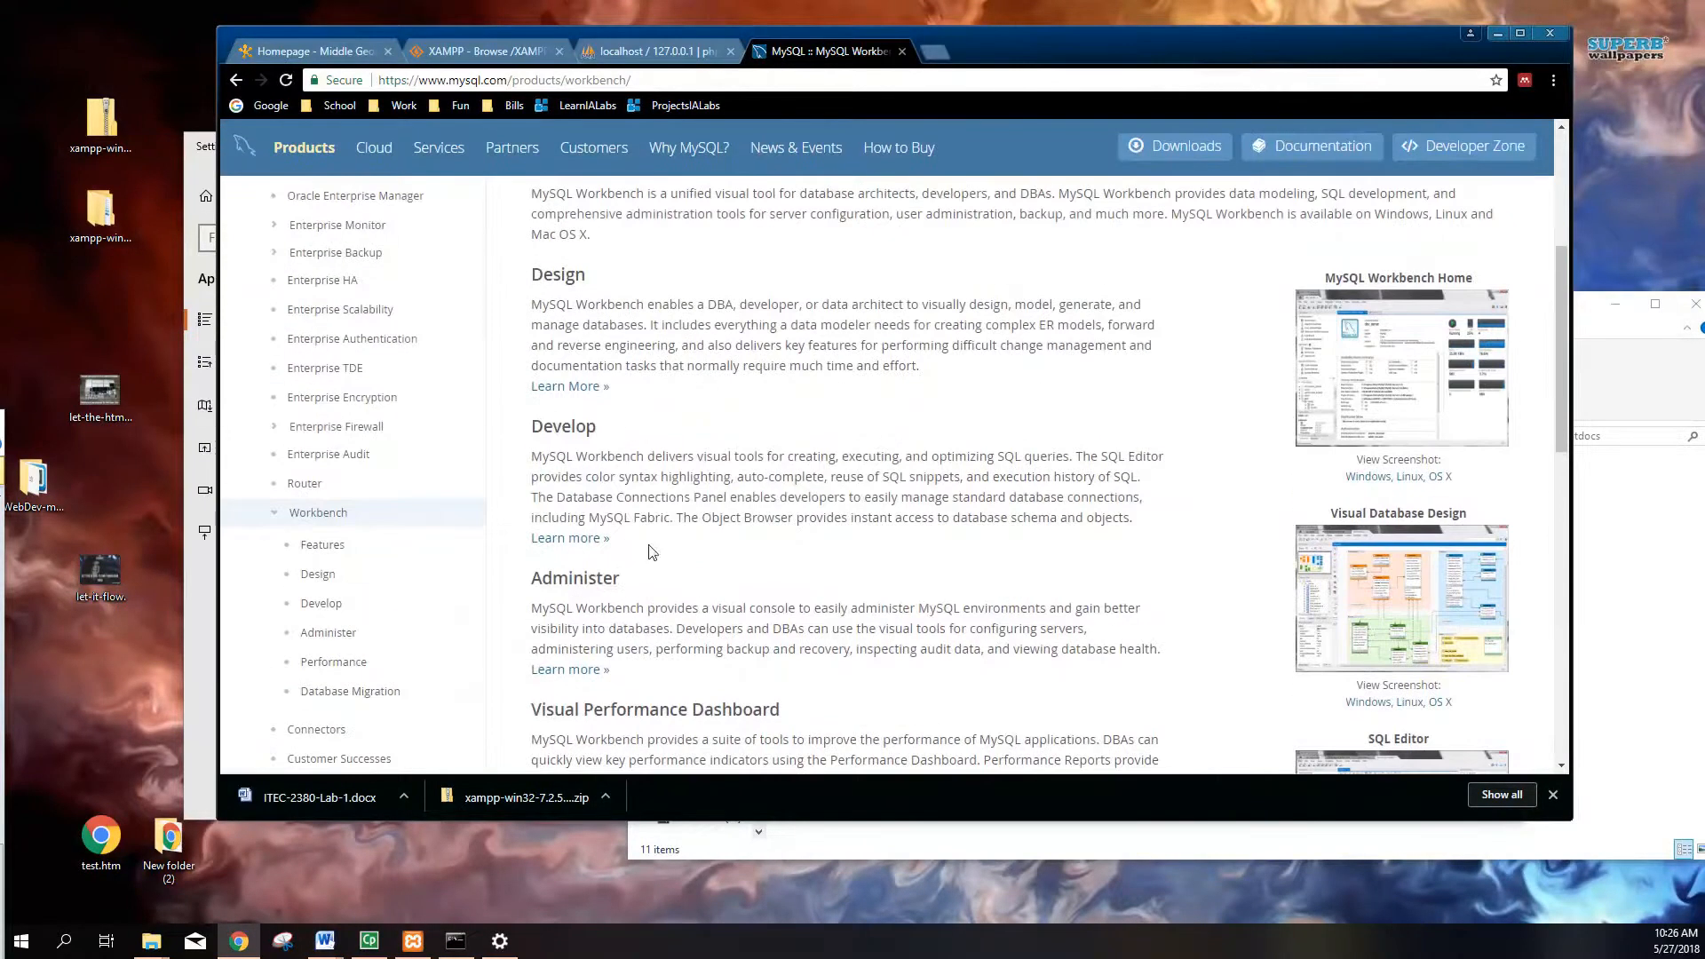
click(188, 601)
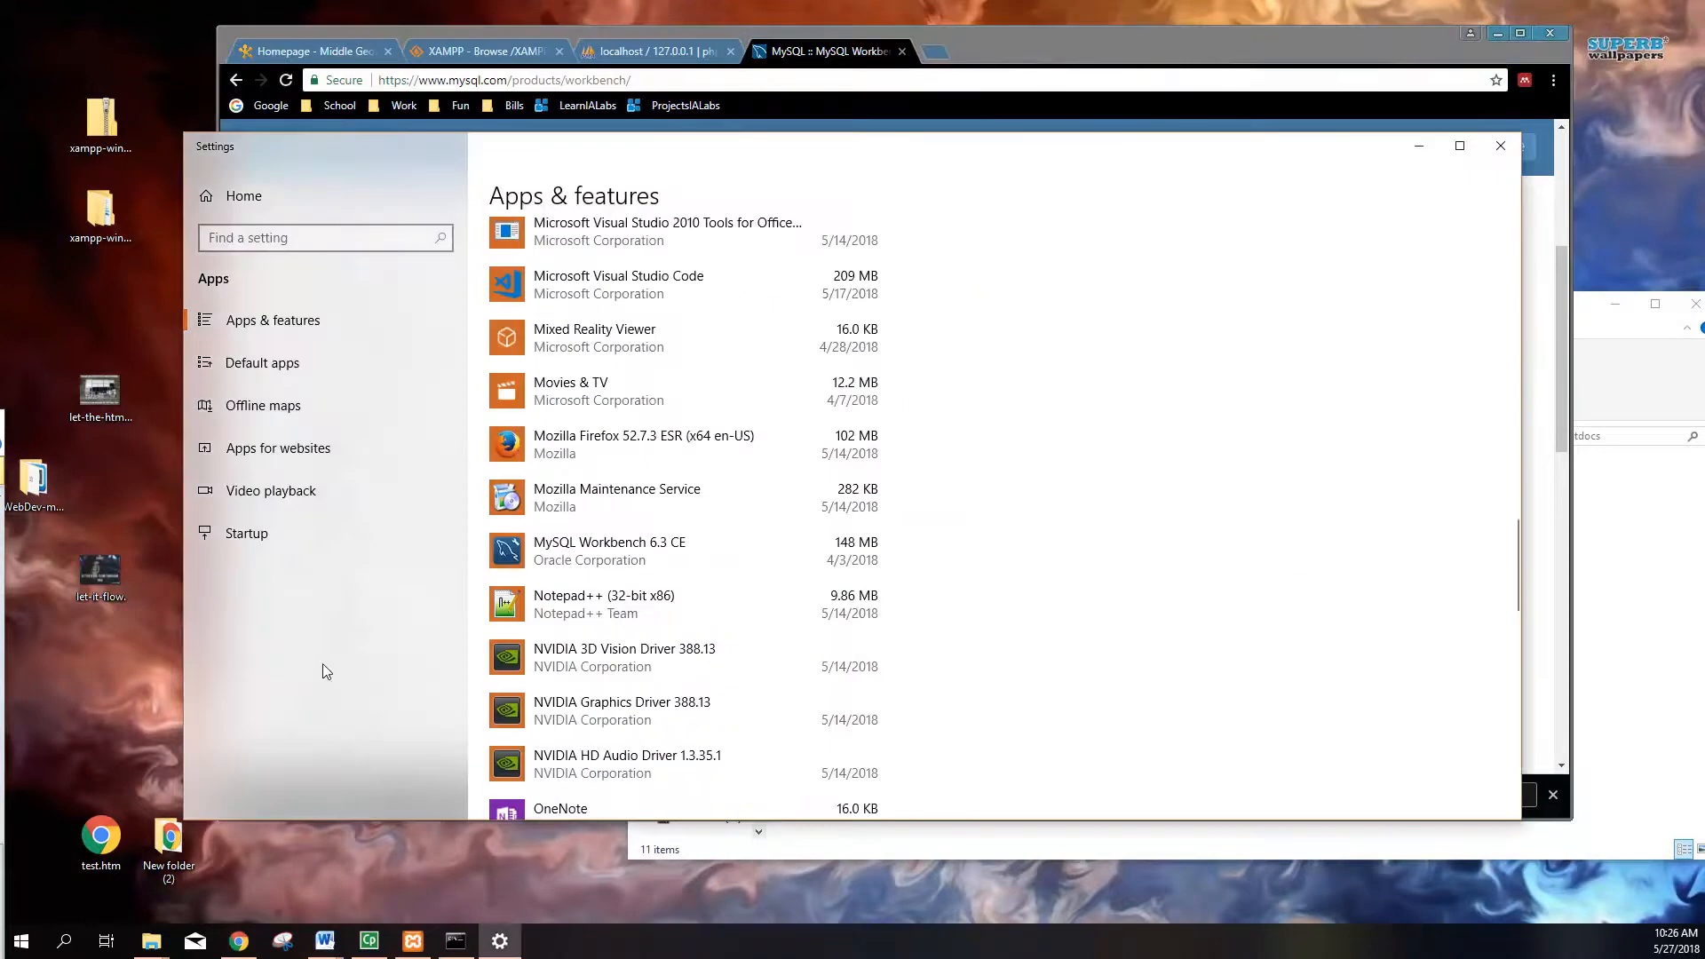
Step: Switch to the XAMPP Control Panel and stop both the Apache and MySQL modules
click(413, 941)
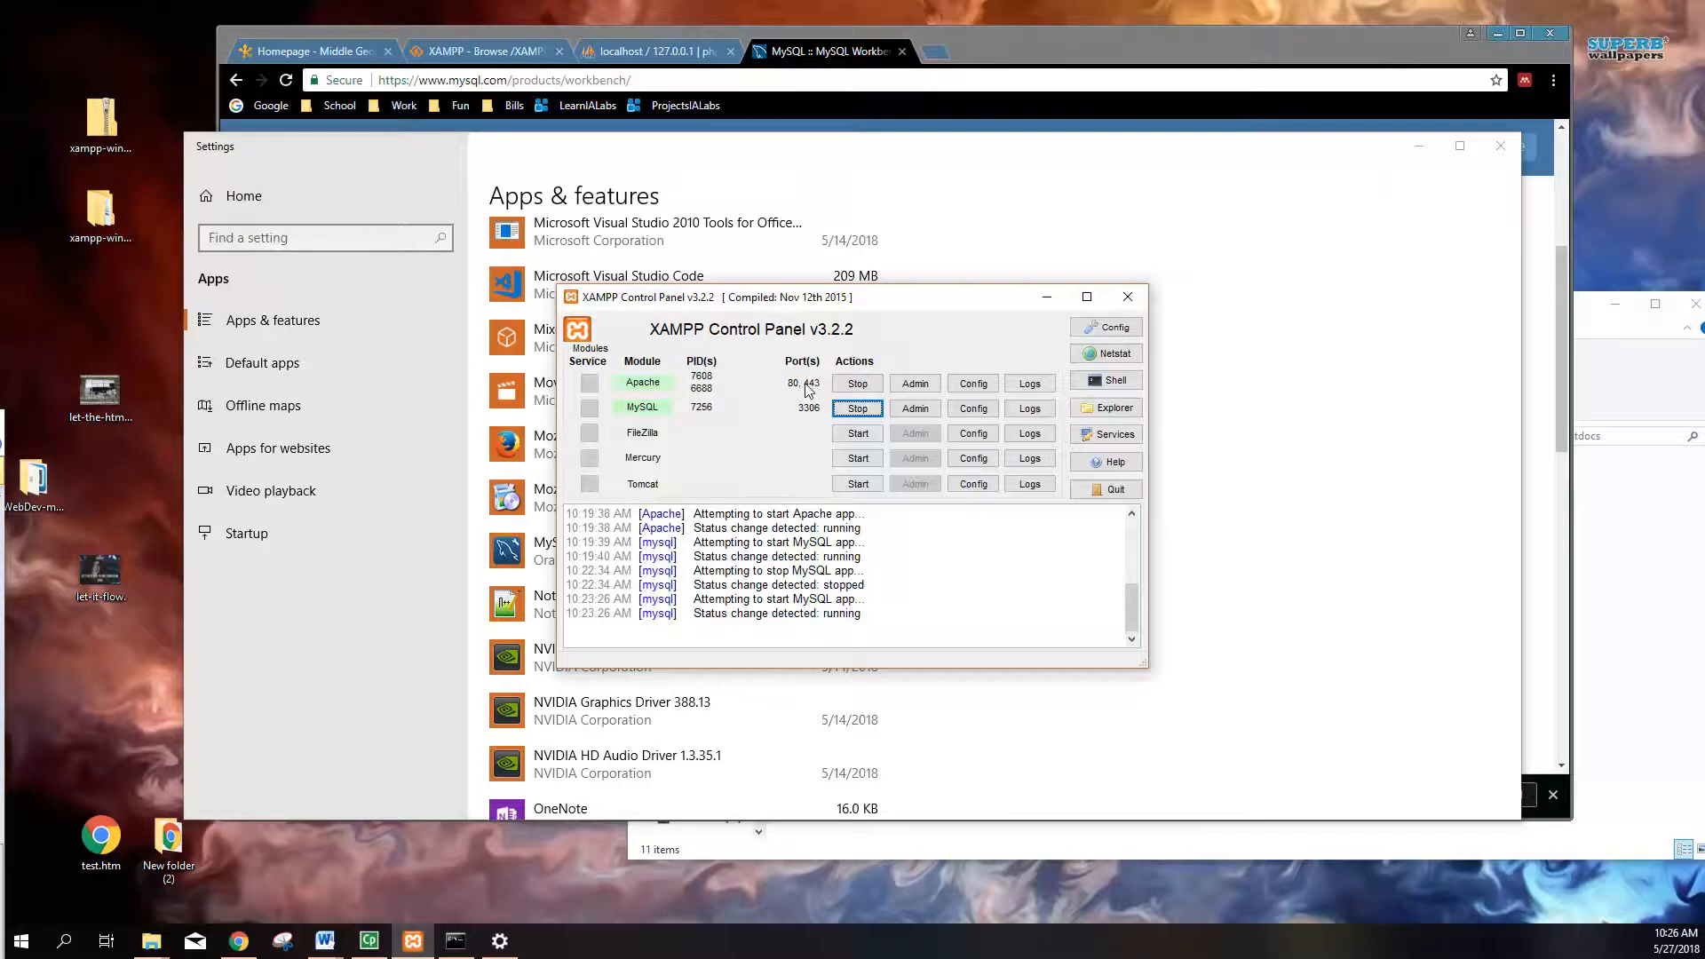
click(854, 383)
click(847, 408)
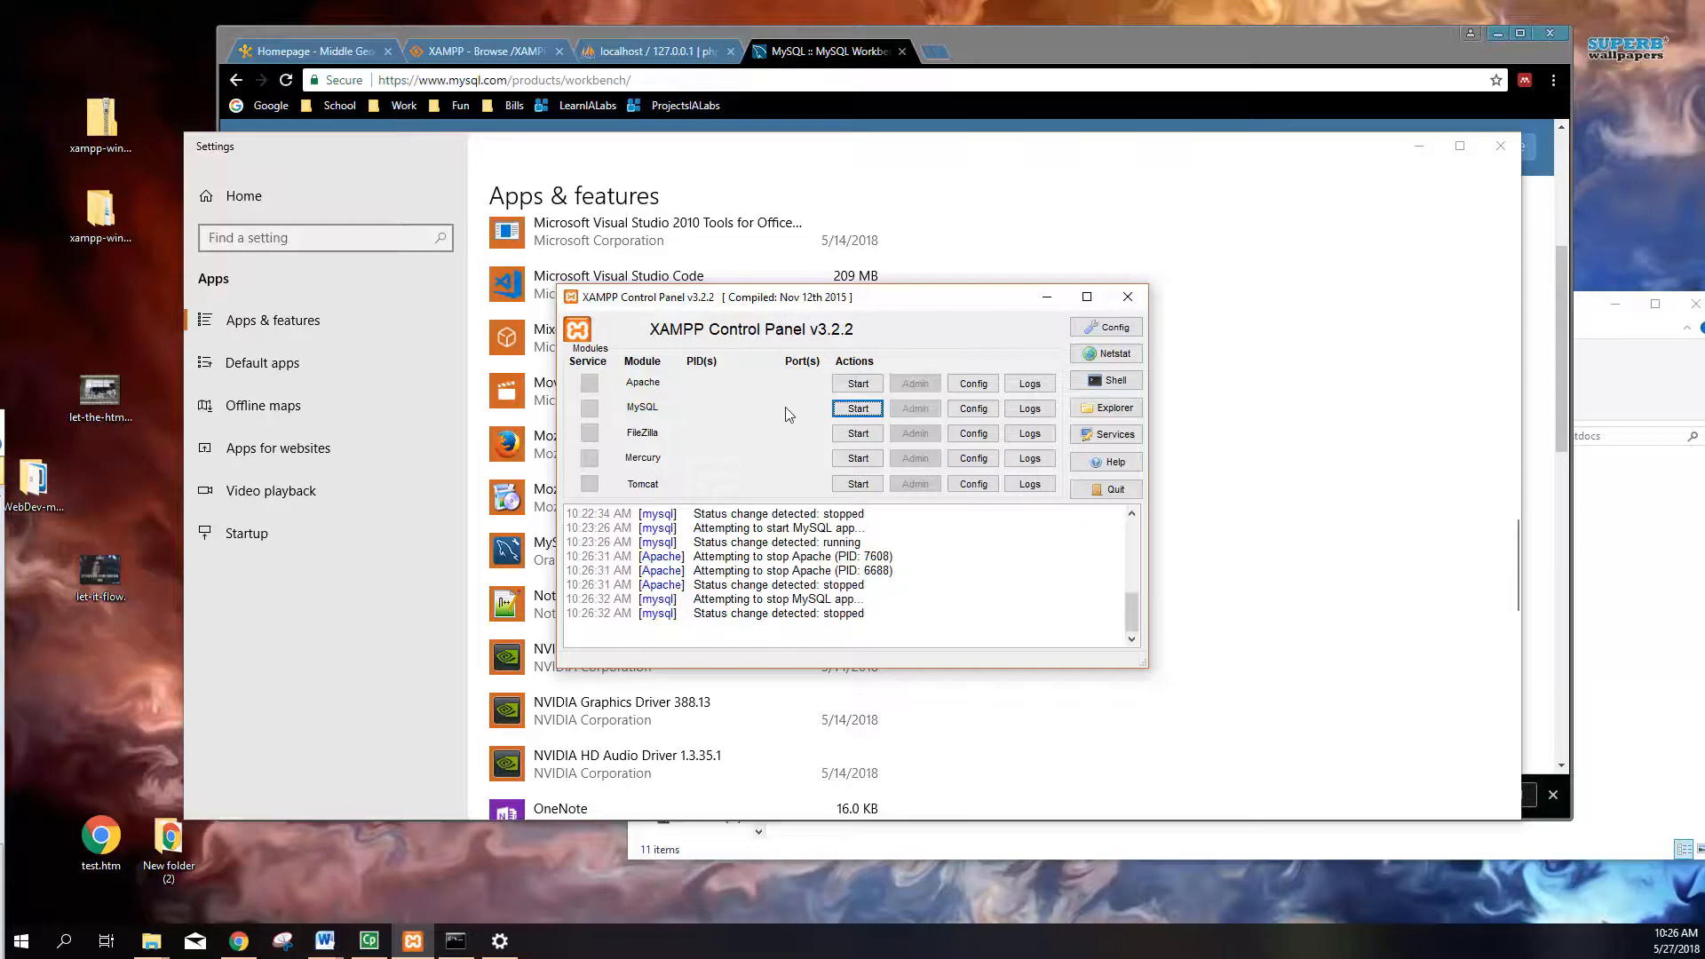
Step: Examine the listening TCP sockets in Netstat sorted by port and close the list
click(1106, 353)
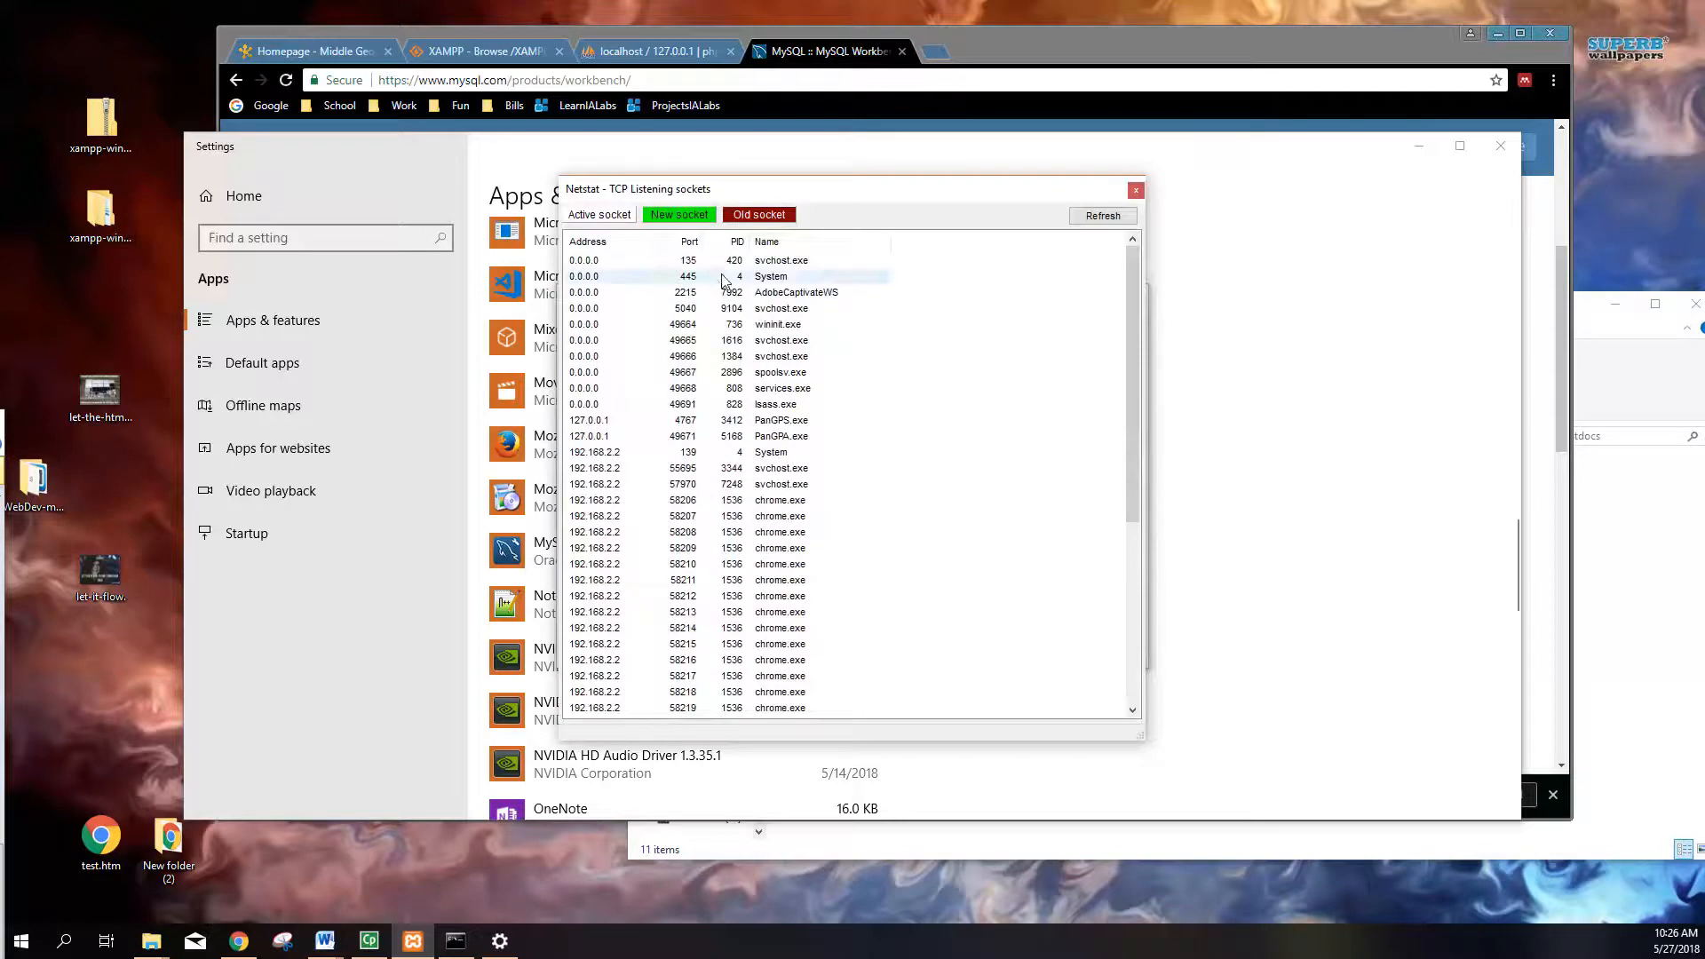
click(683, 246)
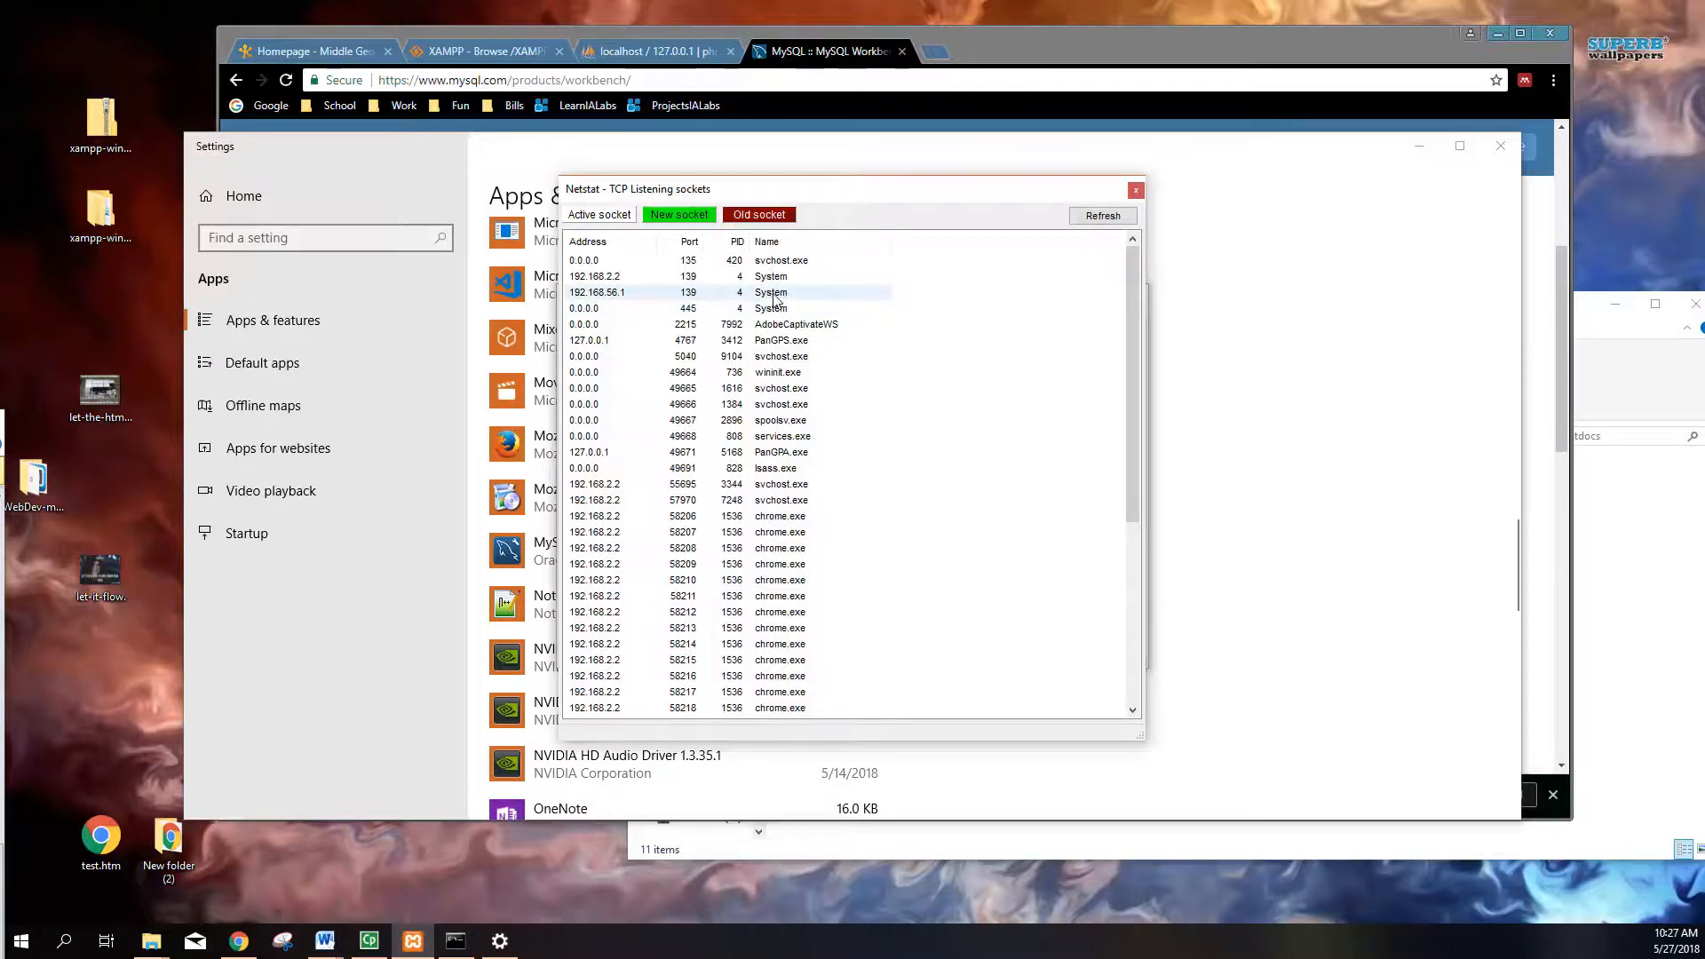
click(1136, 190)
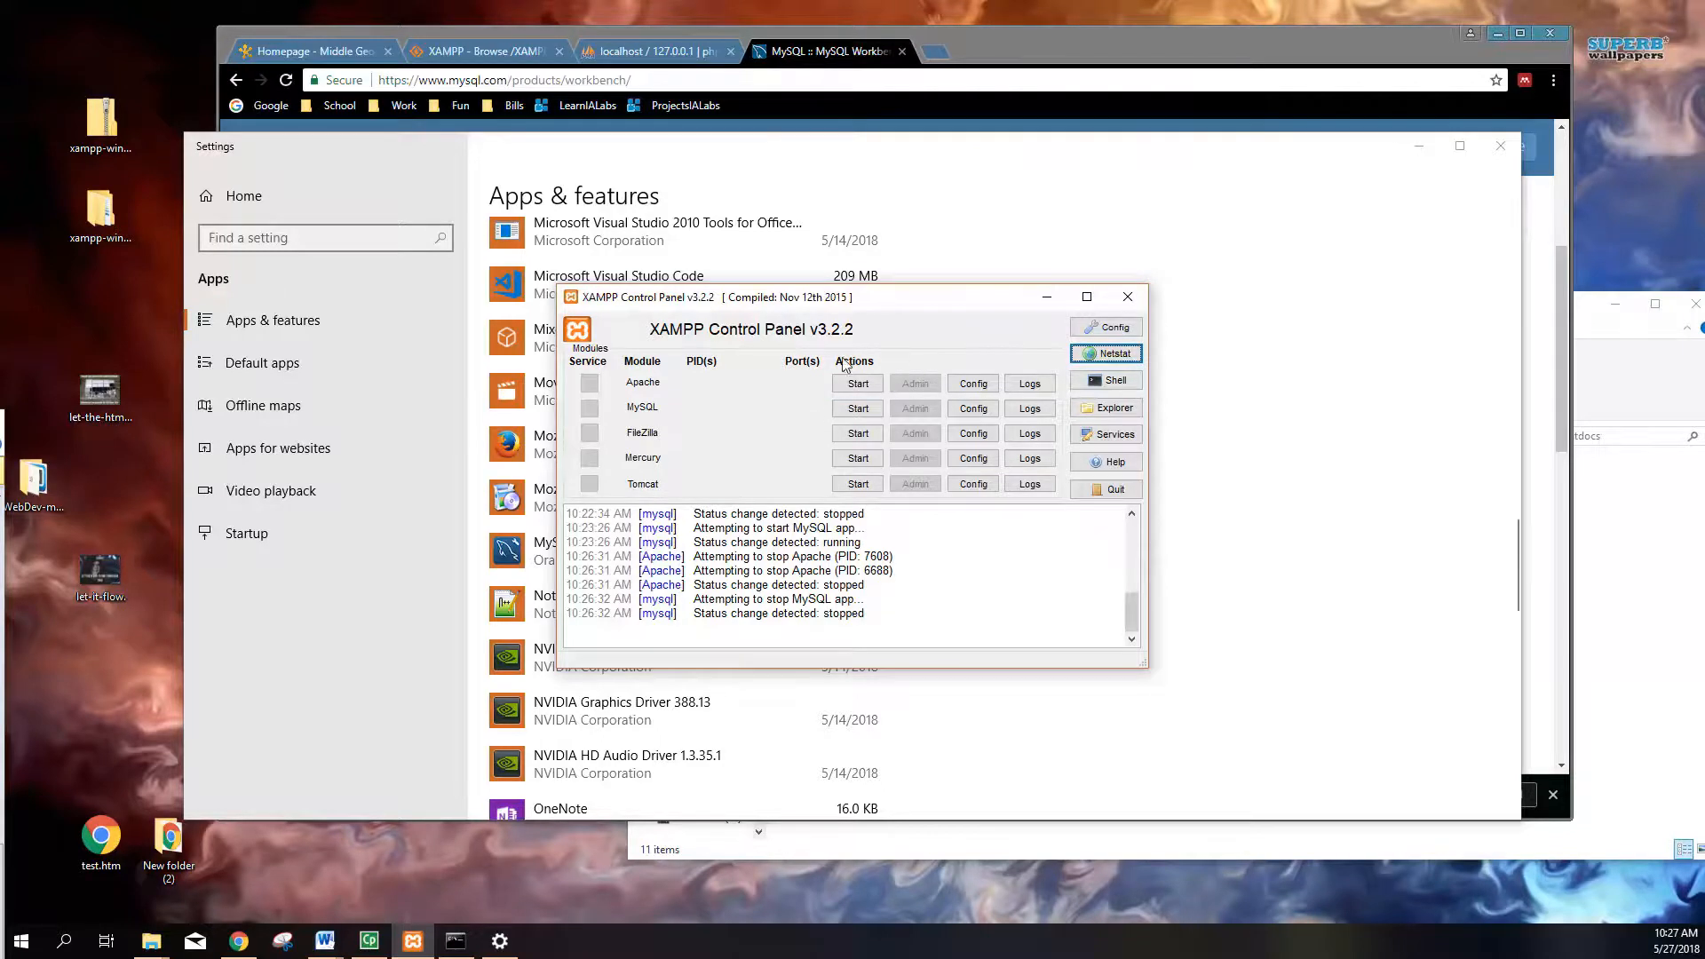
Step: Check the default editor in the XAMPP Control Panel configuration and leave without saving
click(971, 387)
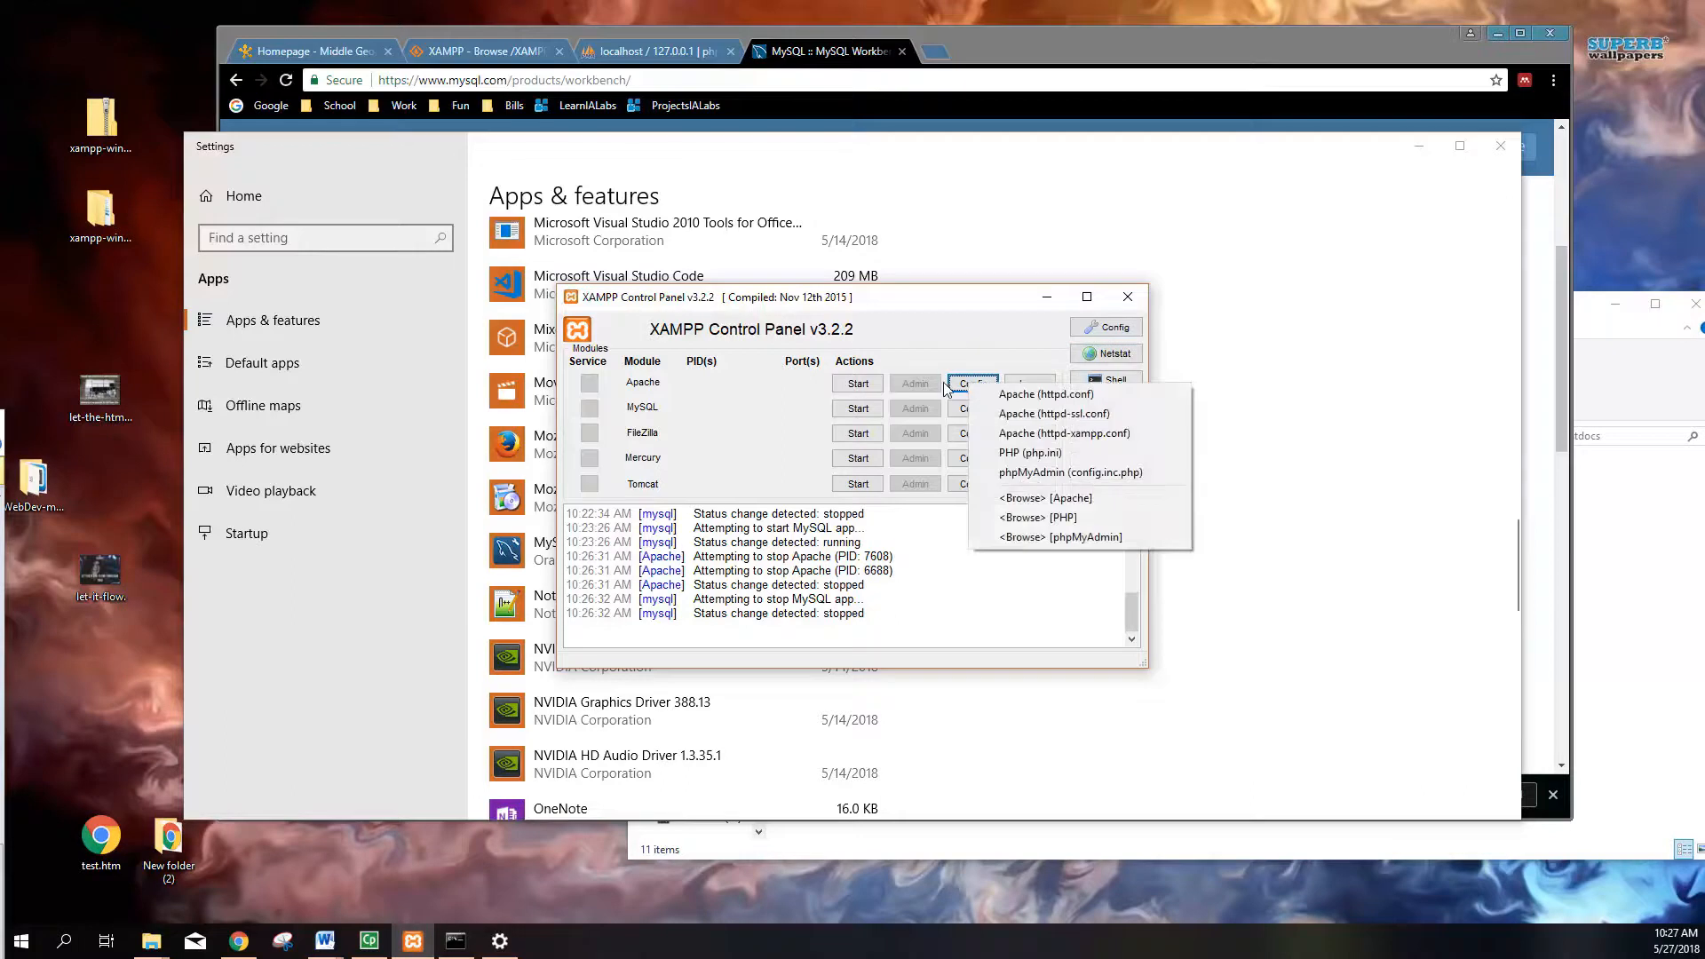
click(987, 366)
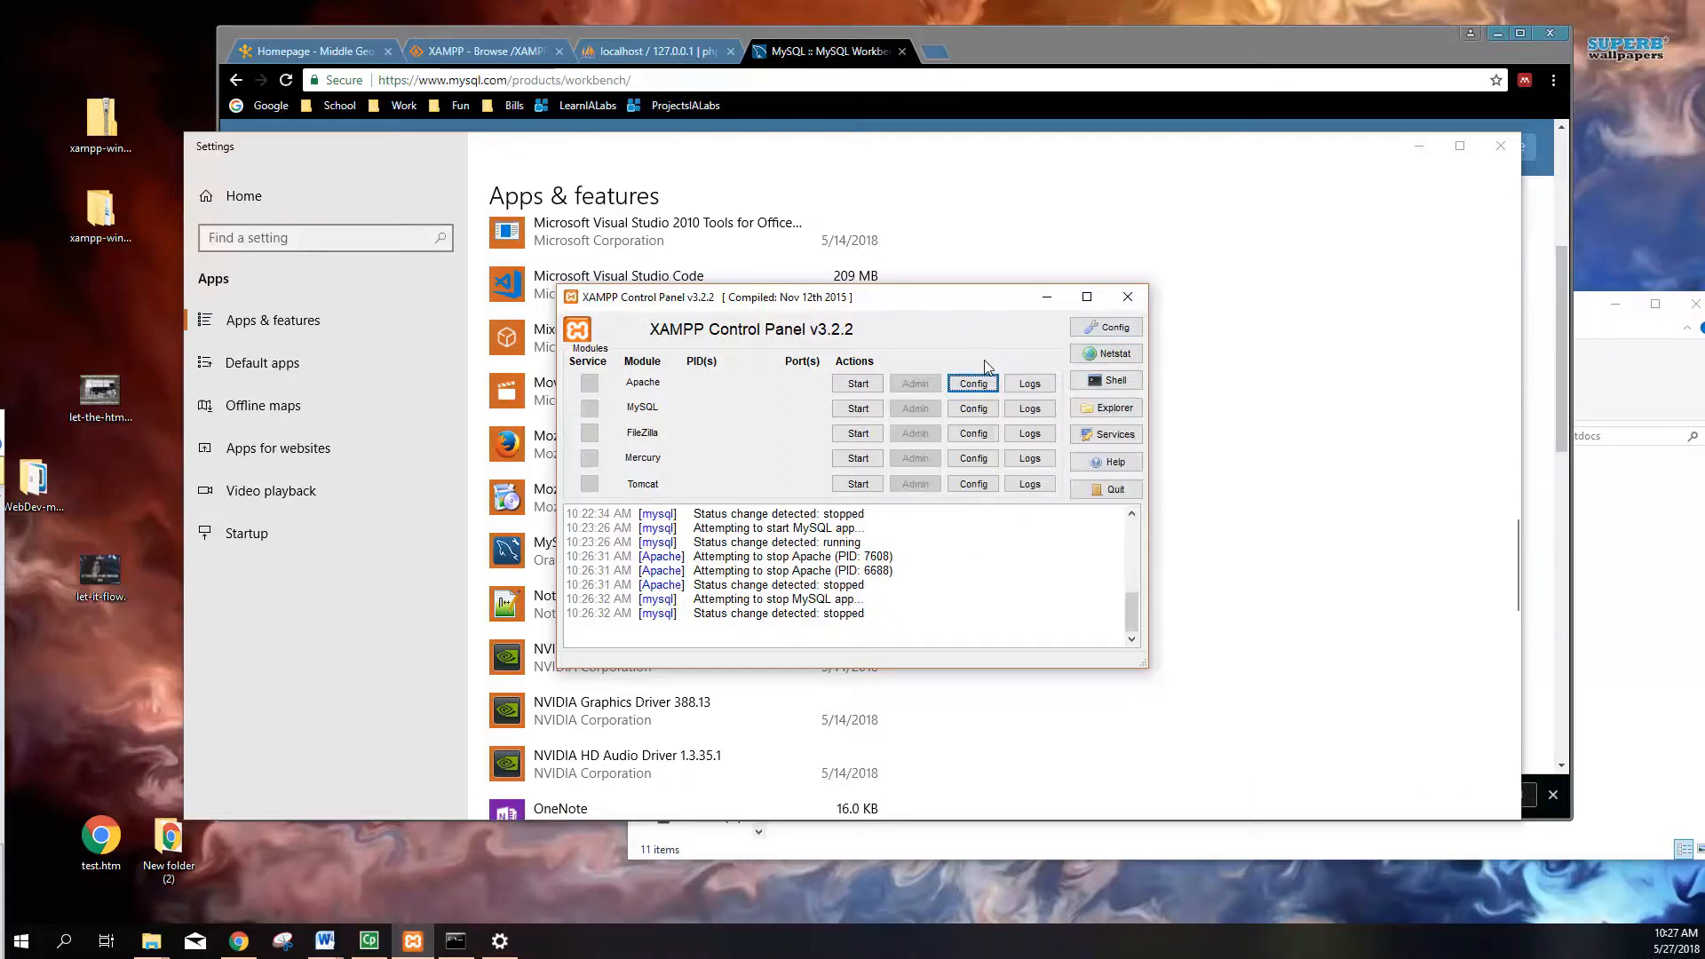
click(1106, 328)
drag(766, 318, 691, 314)
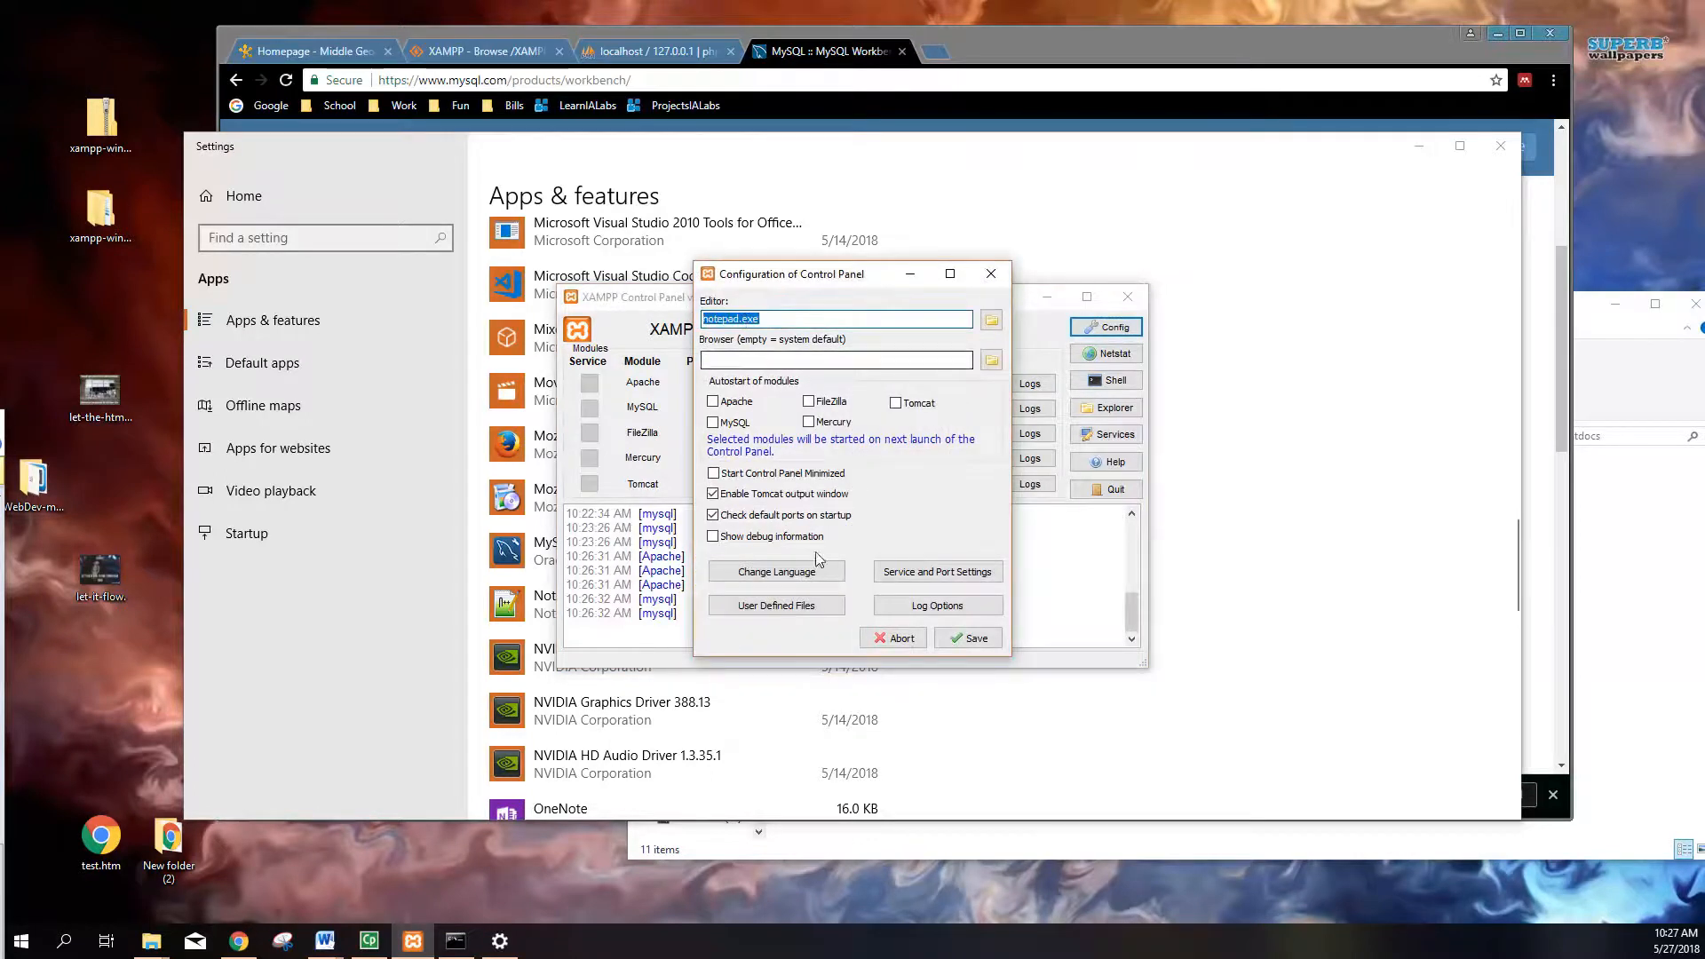
click(899, 639)
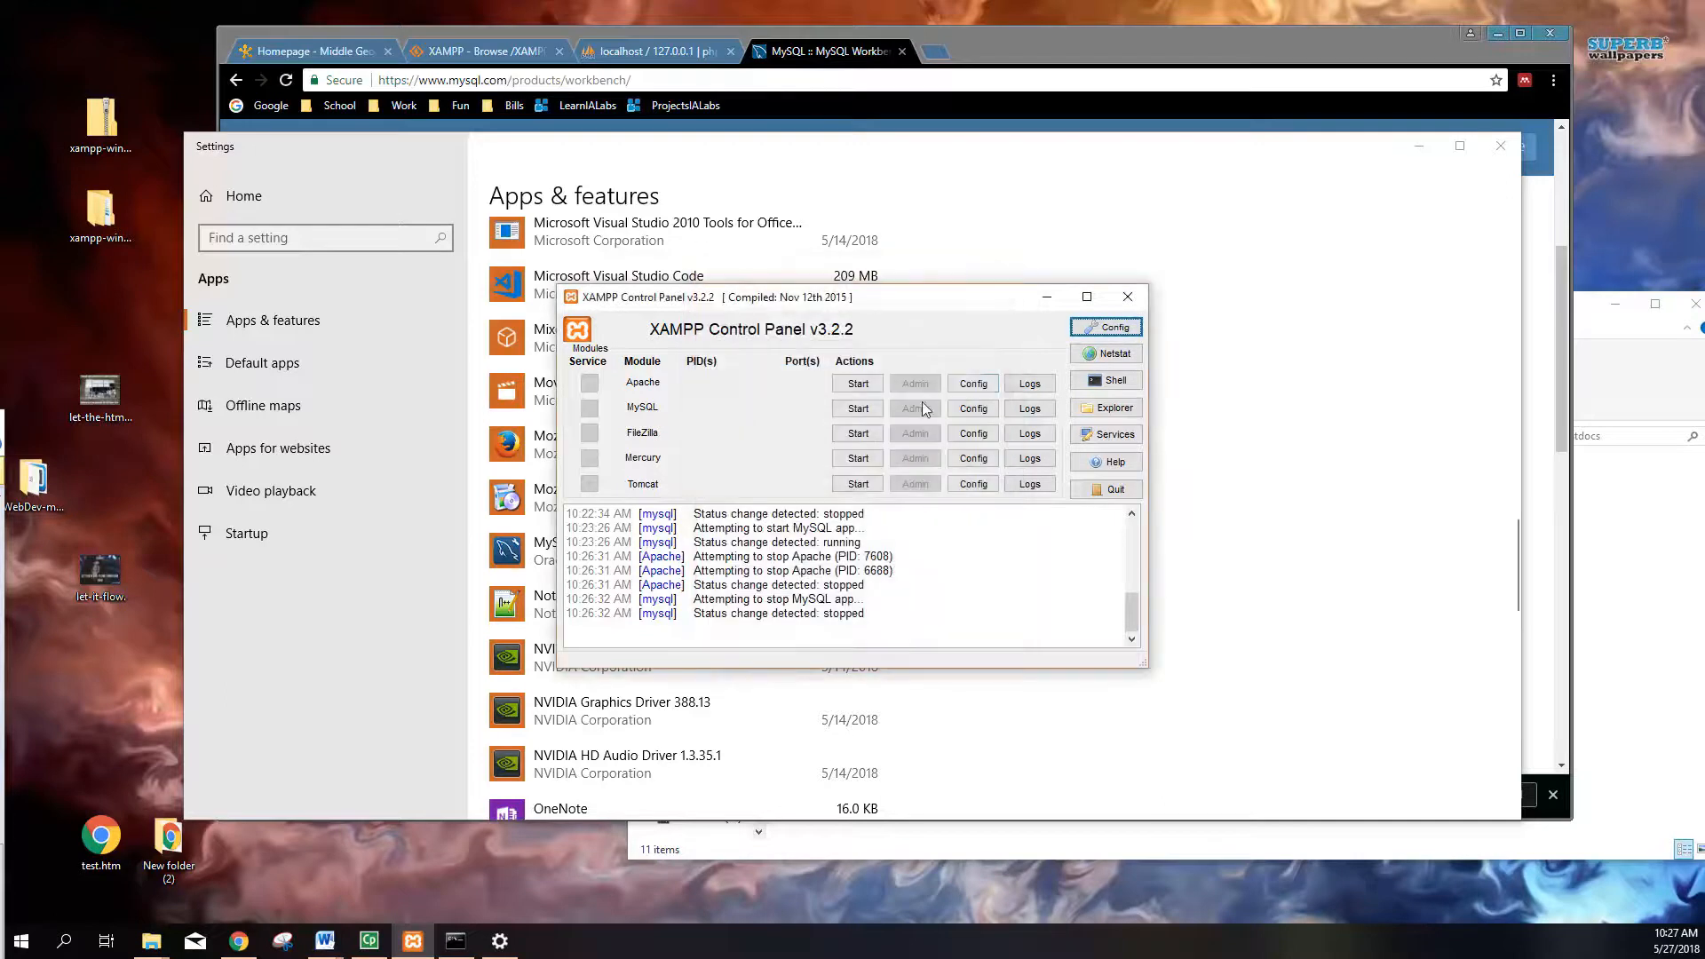
Step: View Apache's httpd.conf in Notepad, highlight part of its text, and close the file
click(972, 383)
click(1009, 396)
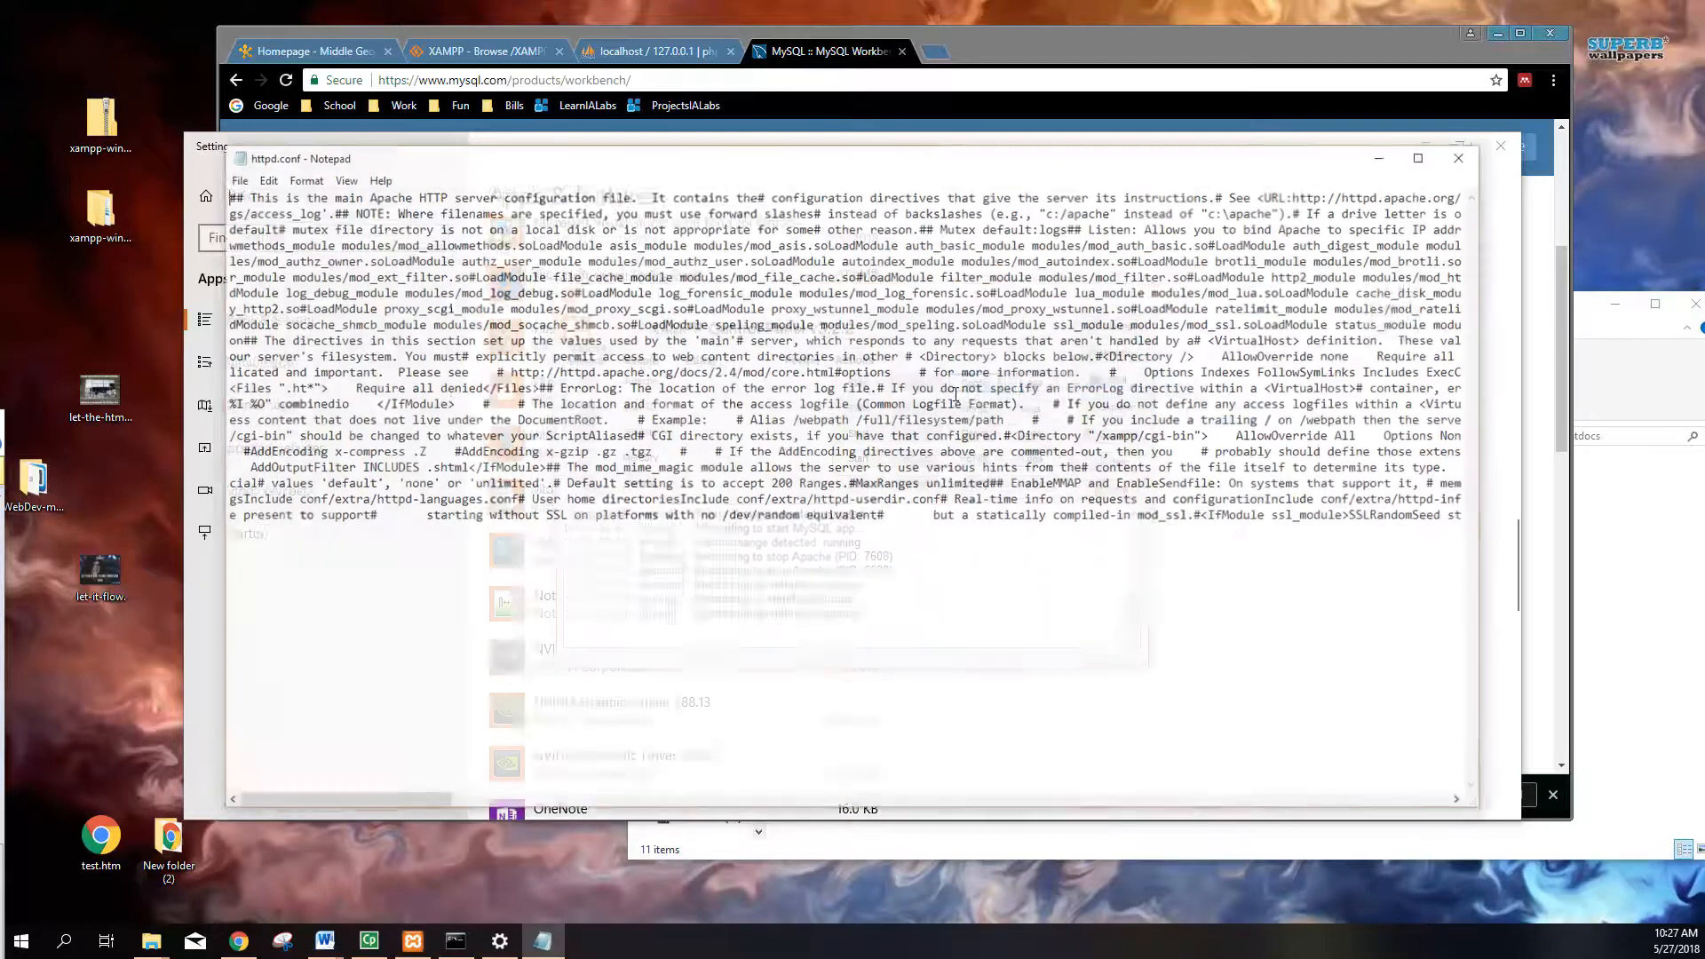
drag(855, 259, 942, 527)
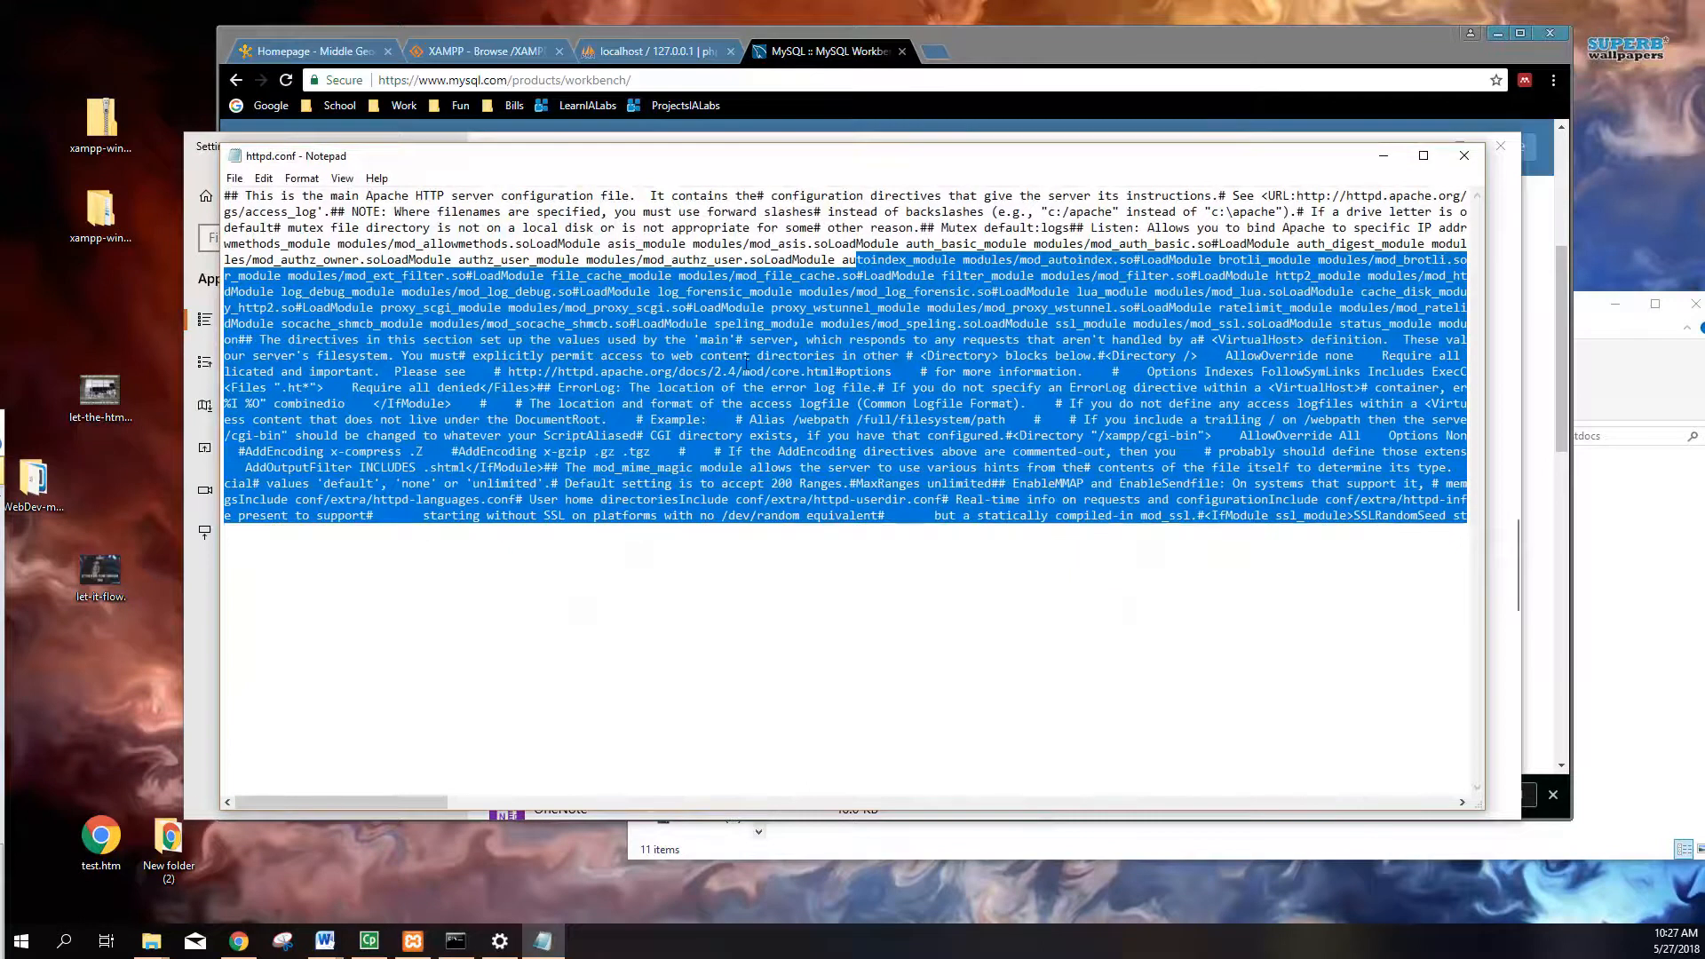
click(1463, 157)
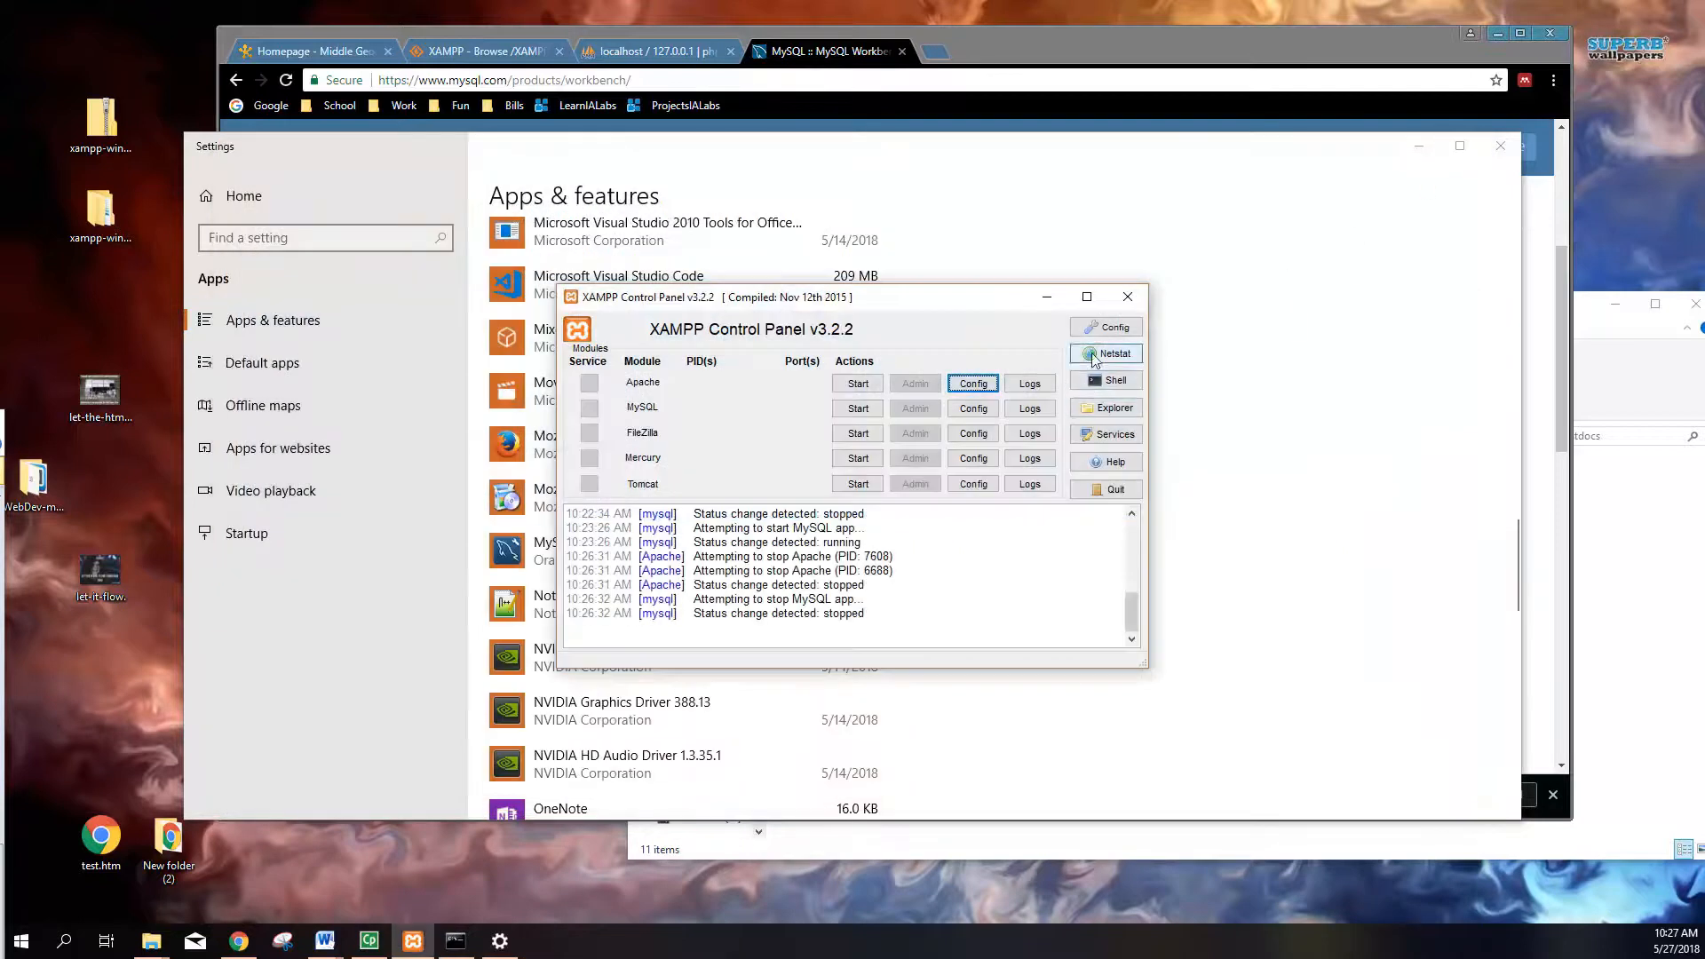
Step: Set the XAMPP Control Panel's editor to C:\Program Files (x86)\Notepad++\notepad++.exe and save the configuration
click(1106, 327)
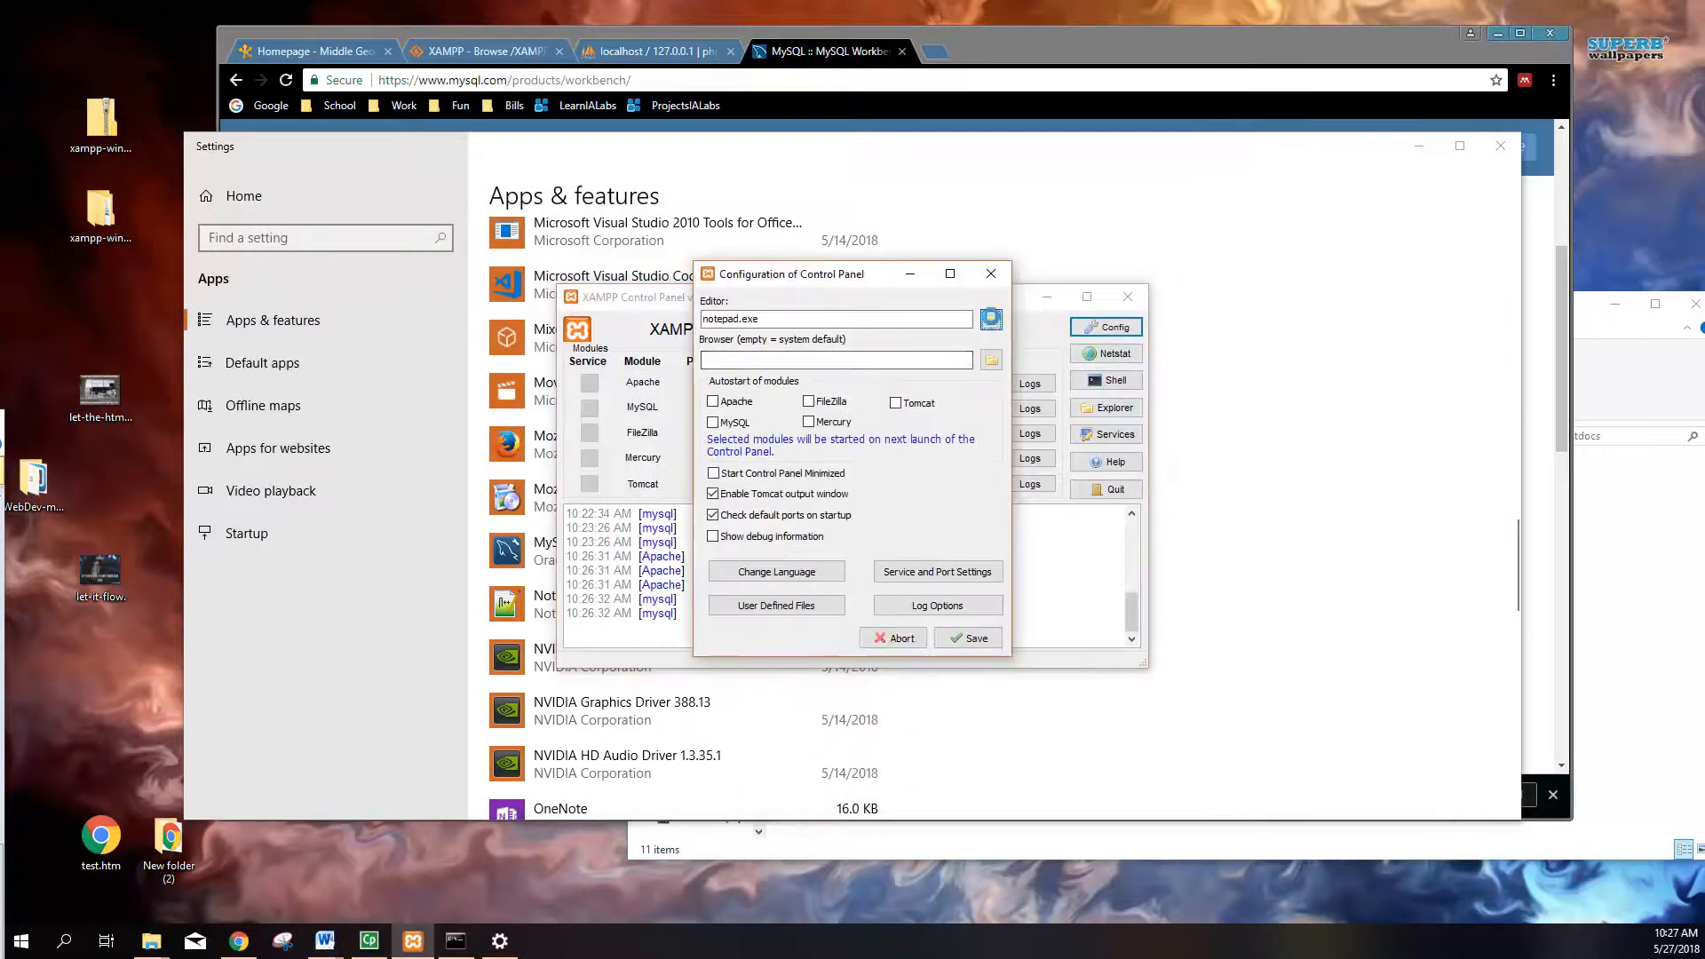
click(991, 319)
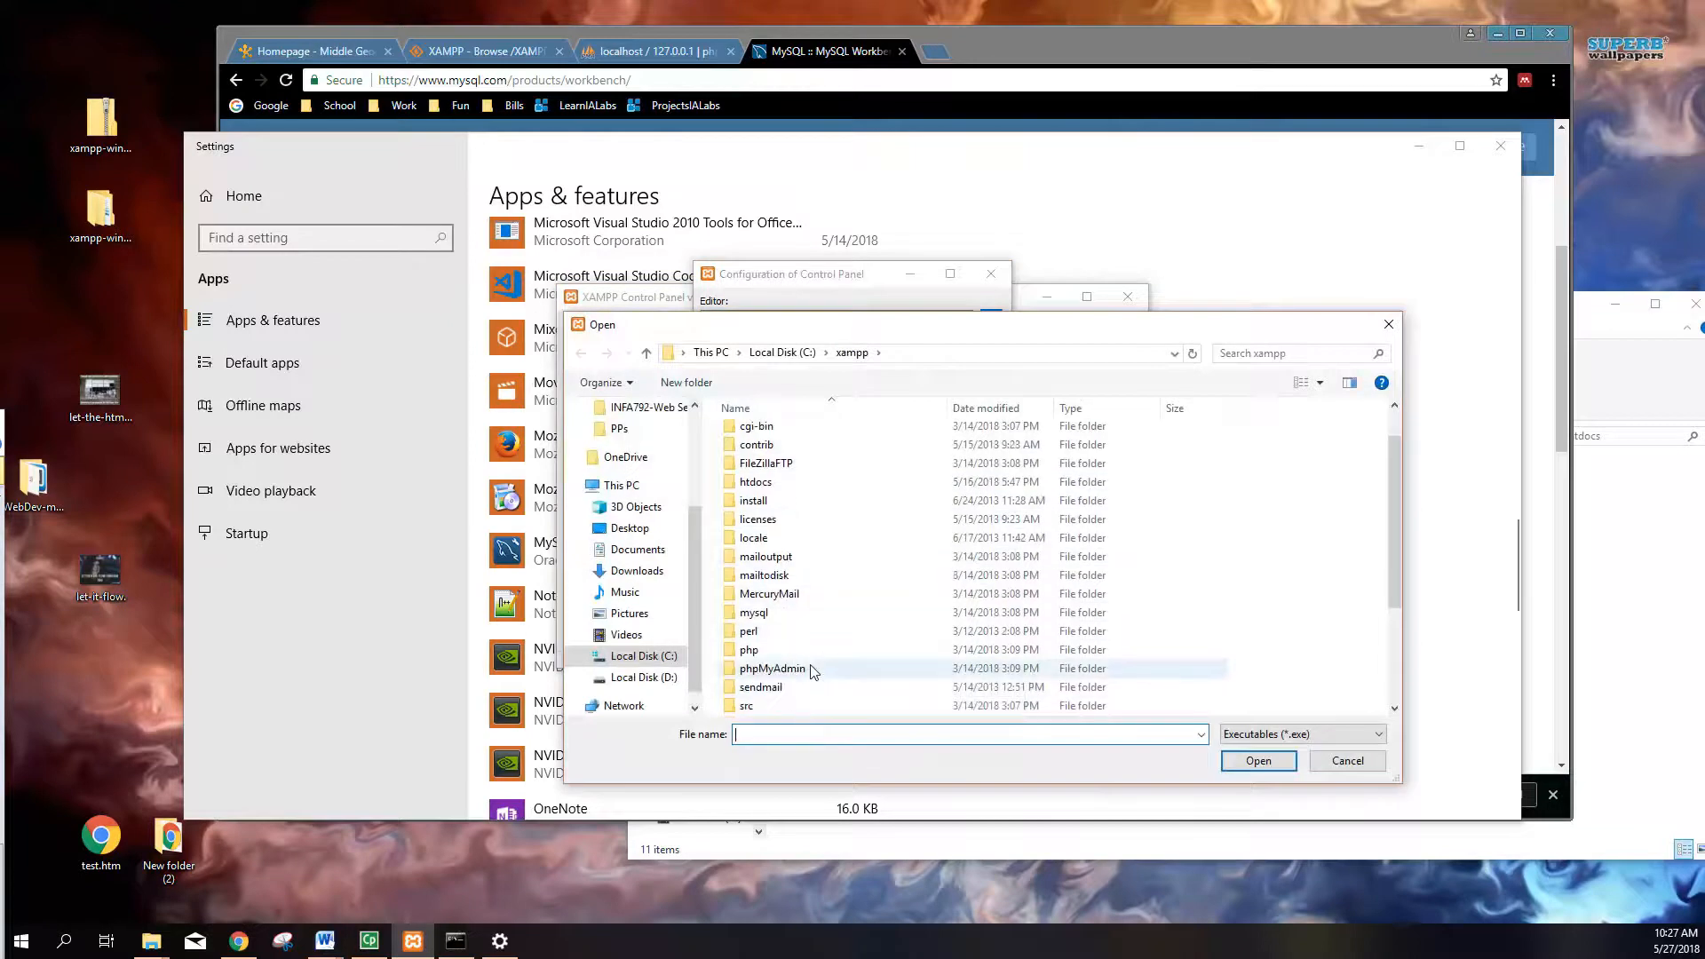
key(alt+Up)
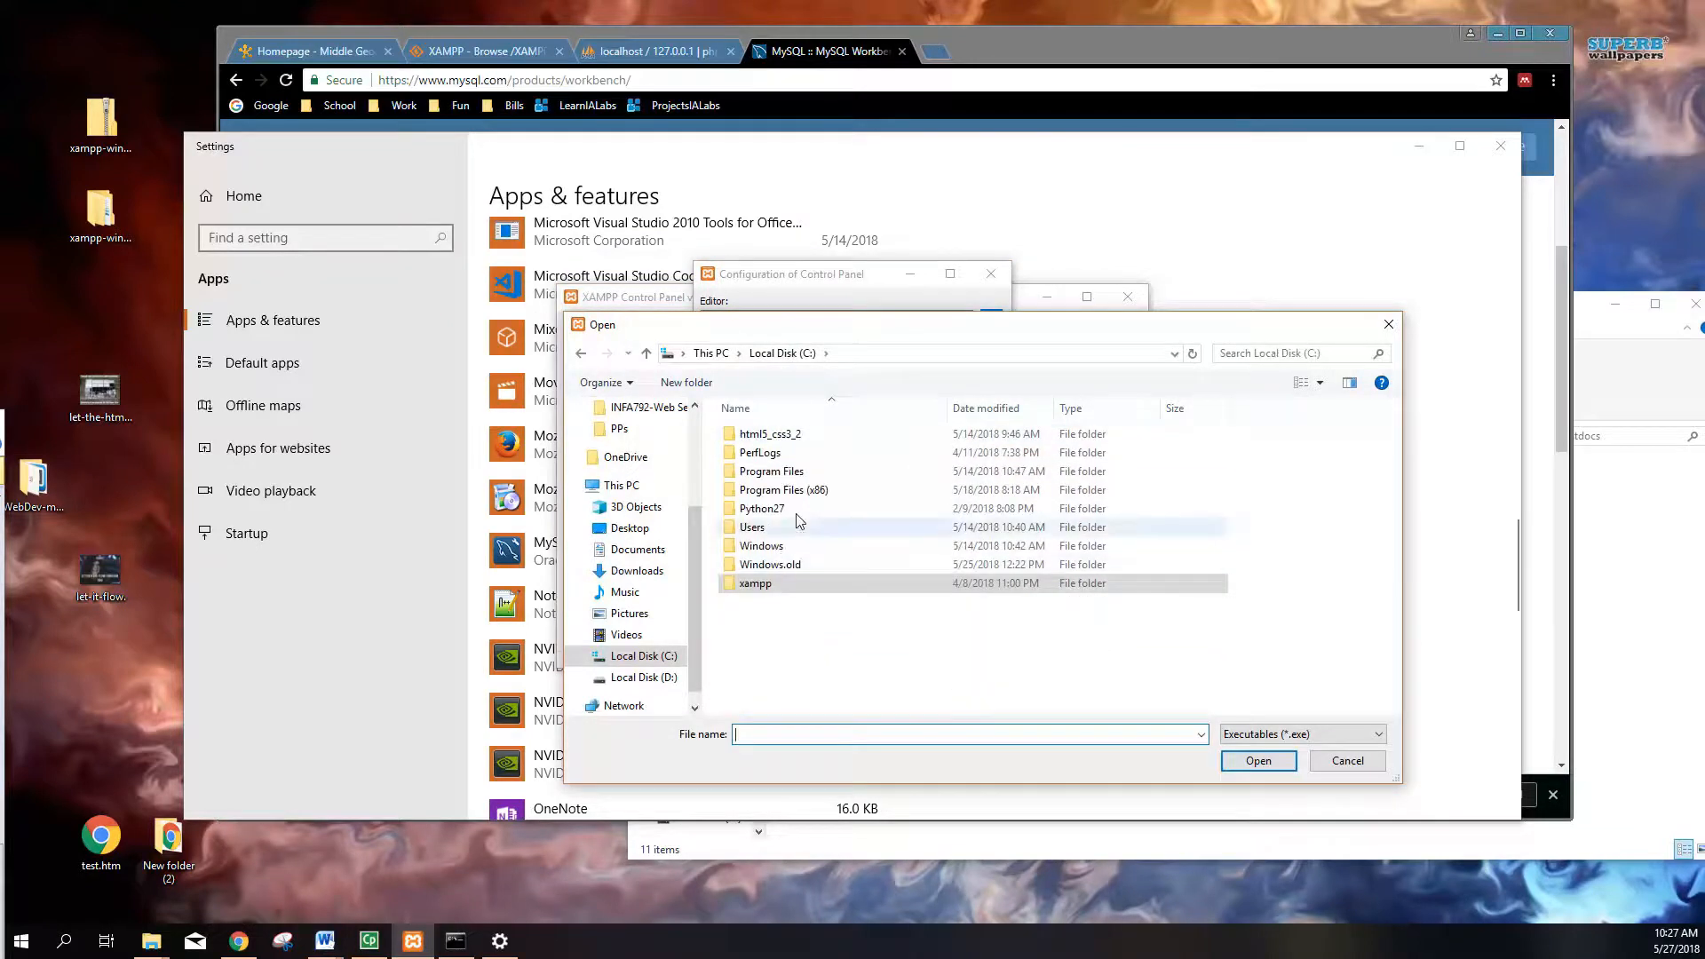
double_click(786, 490)
scroll(793, 632, down, 3)
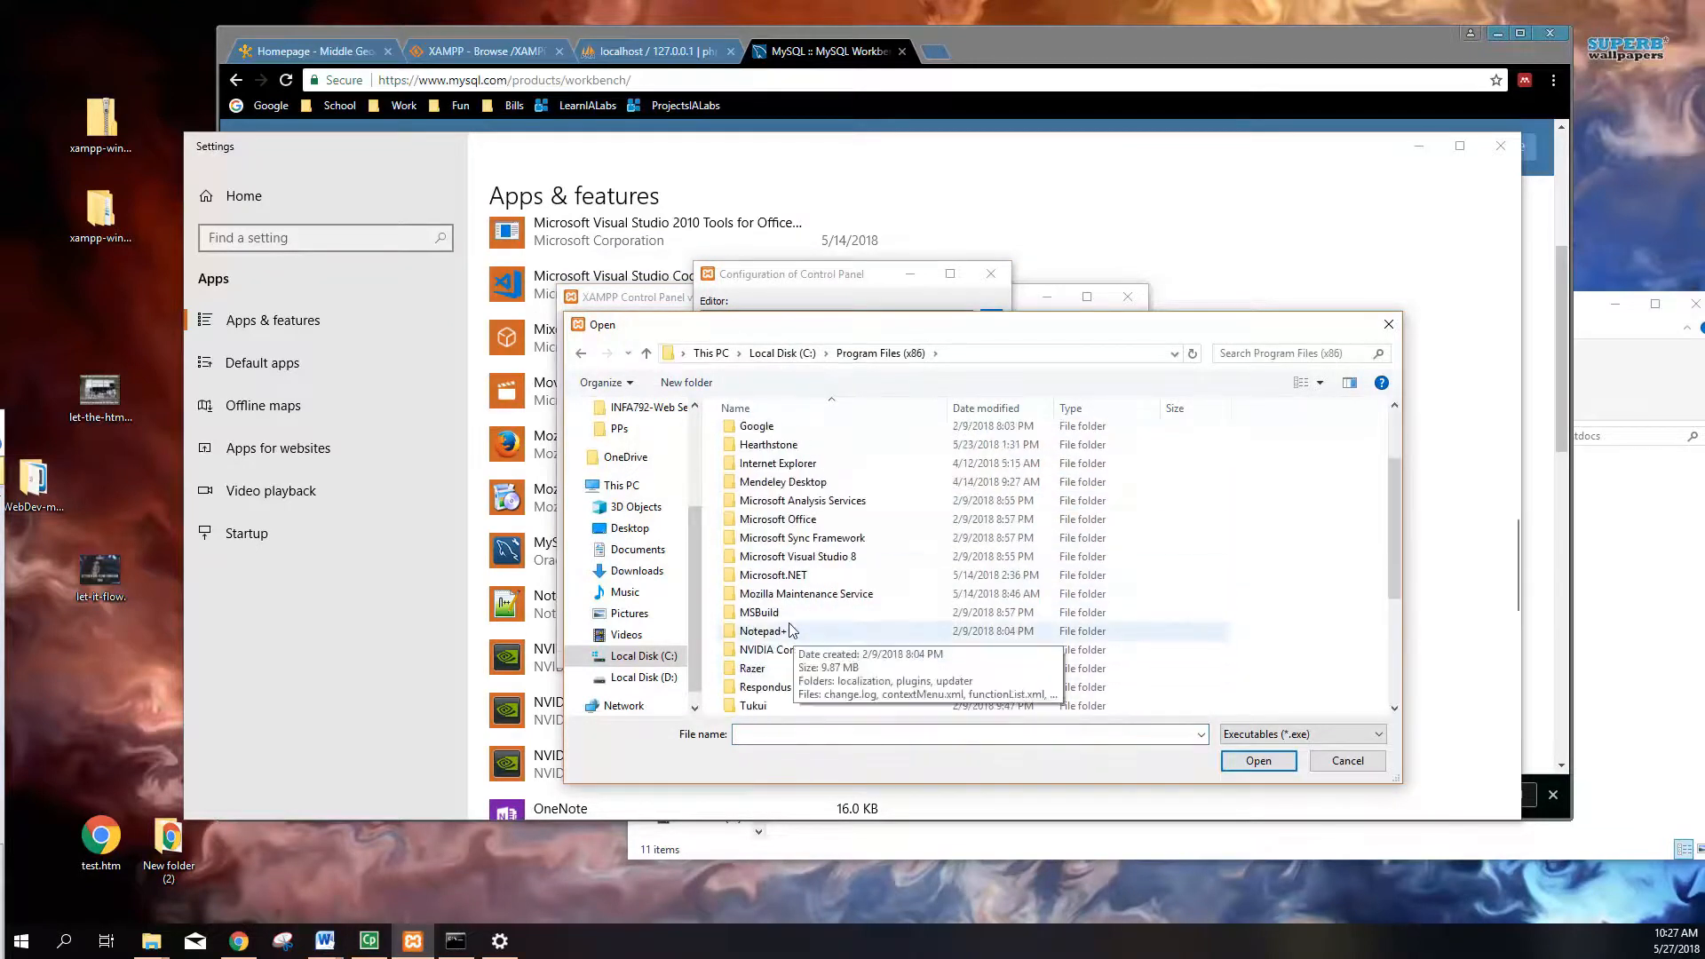
double_click(766, 631)
click(820, 491)
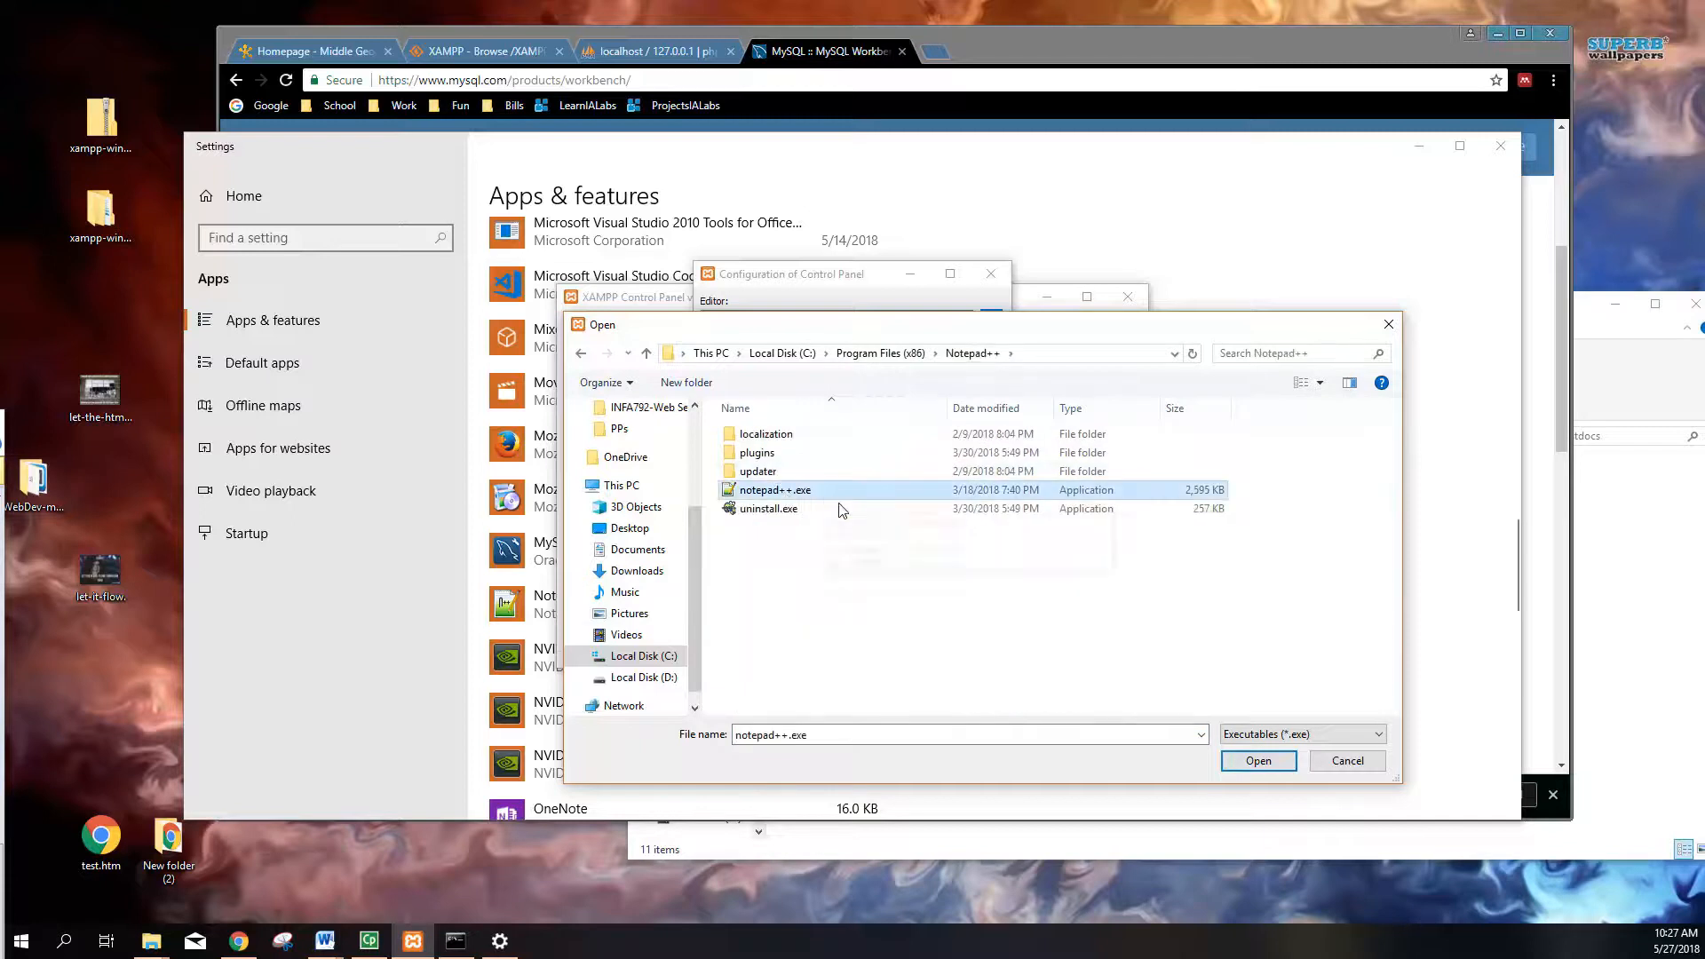
click(1257, 764)
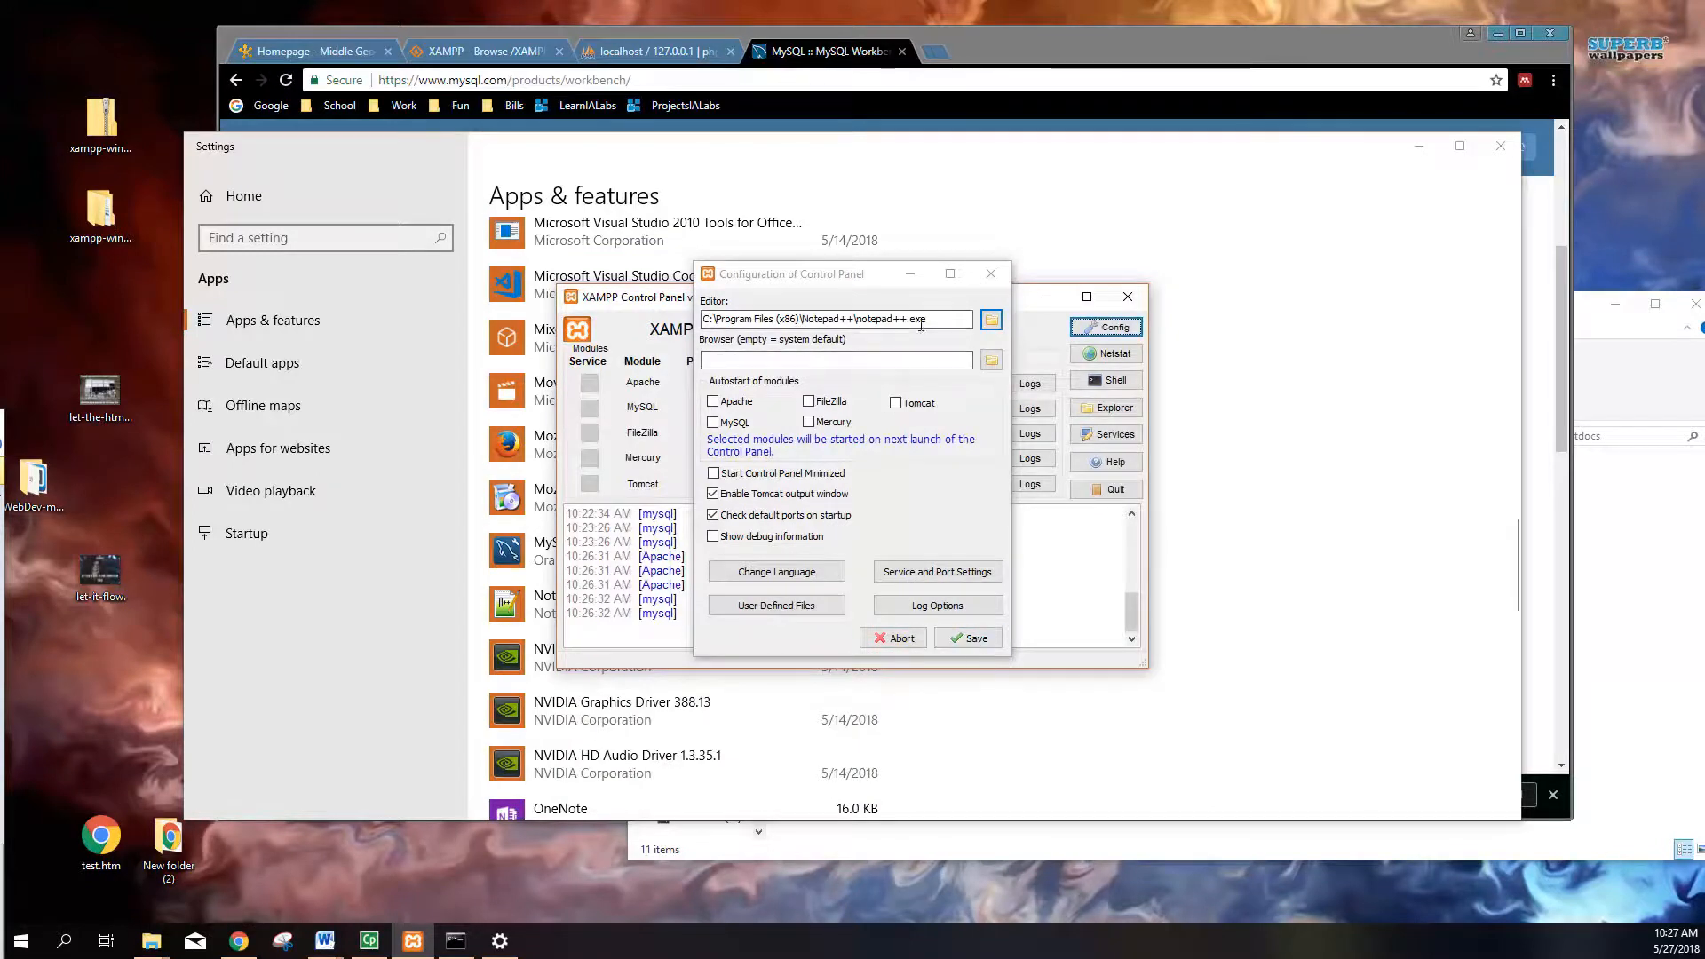
click(974, 640)
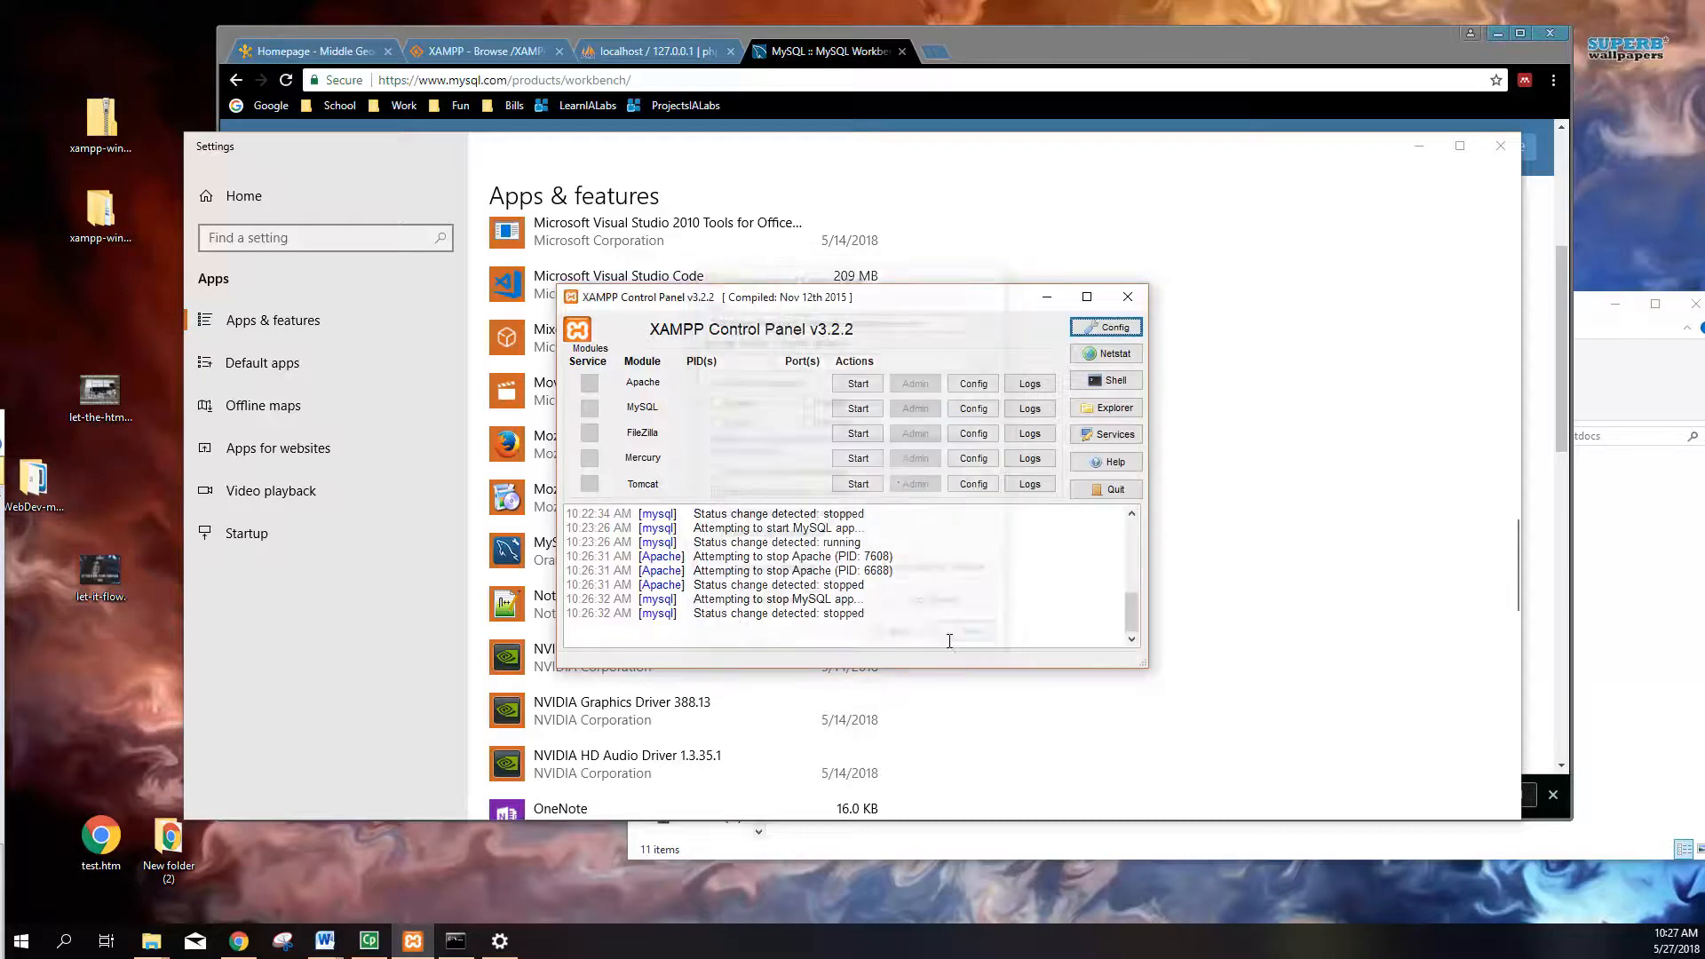
Step: Open Apache's httpd.conf in Notepad++ and examine the introductory comments, highlighting lines 2 to 8
click(973, 384)
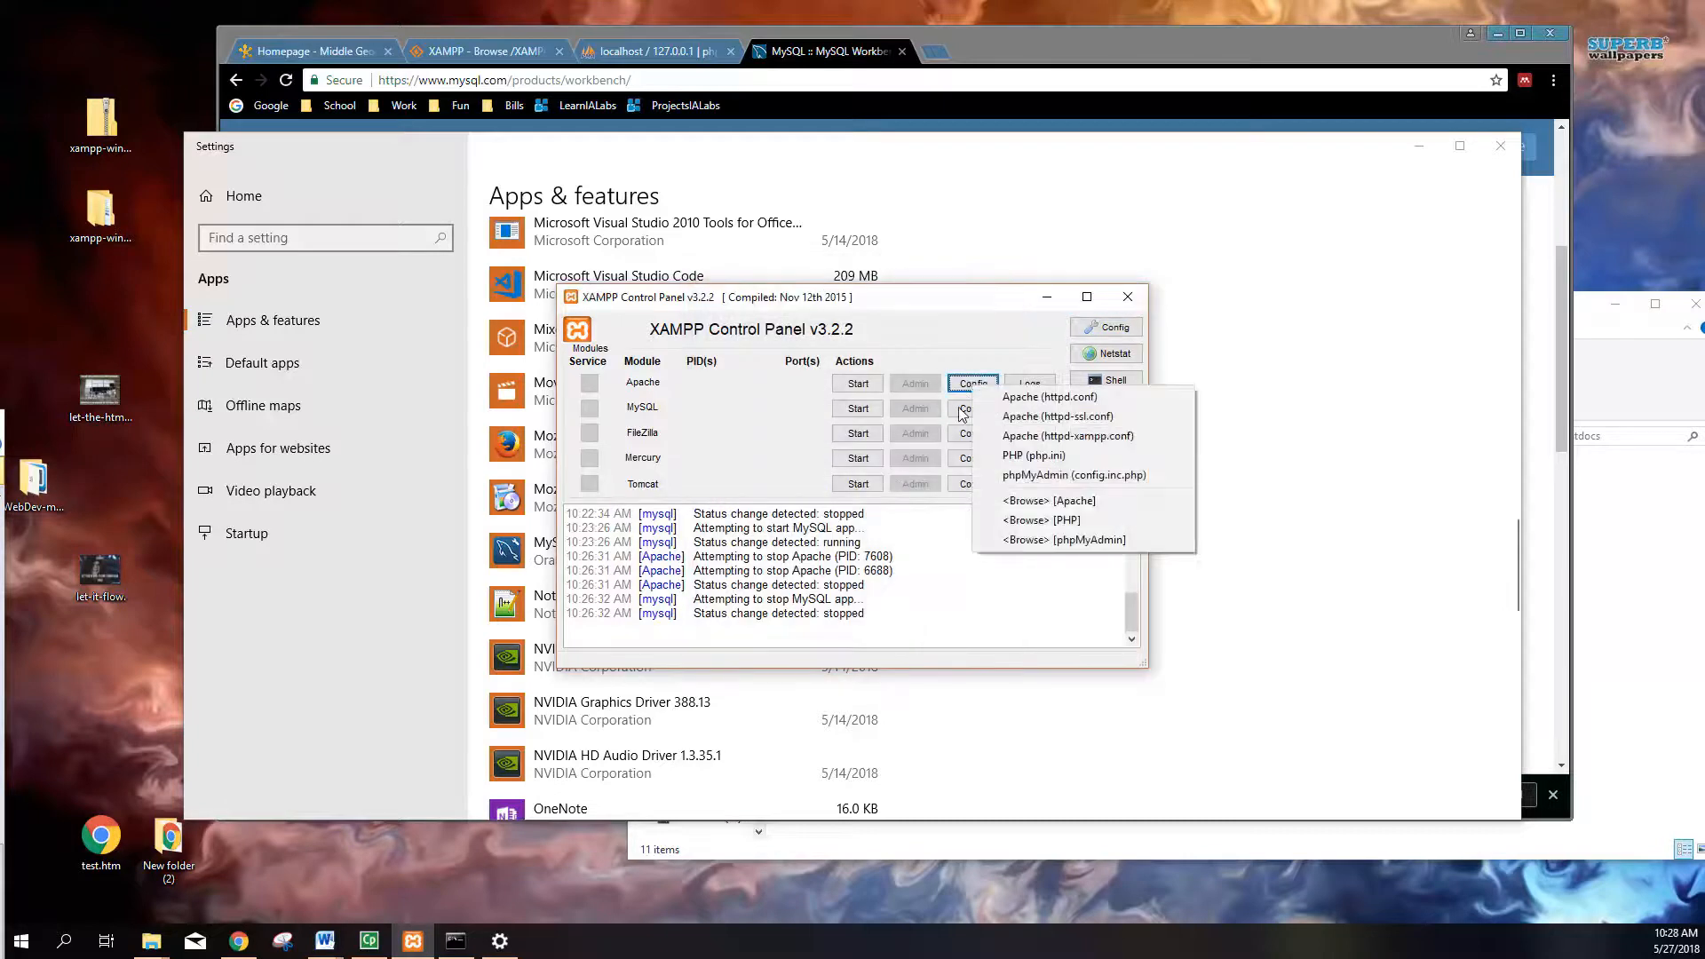
click(1033, 400)
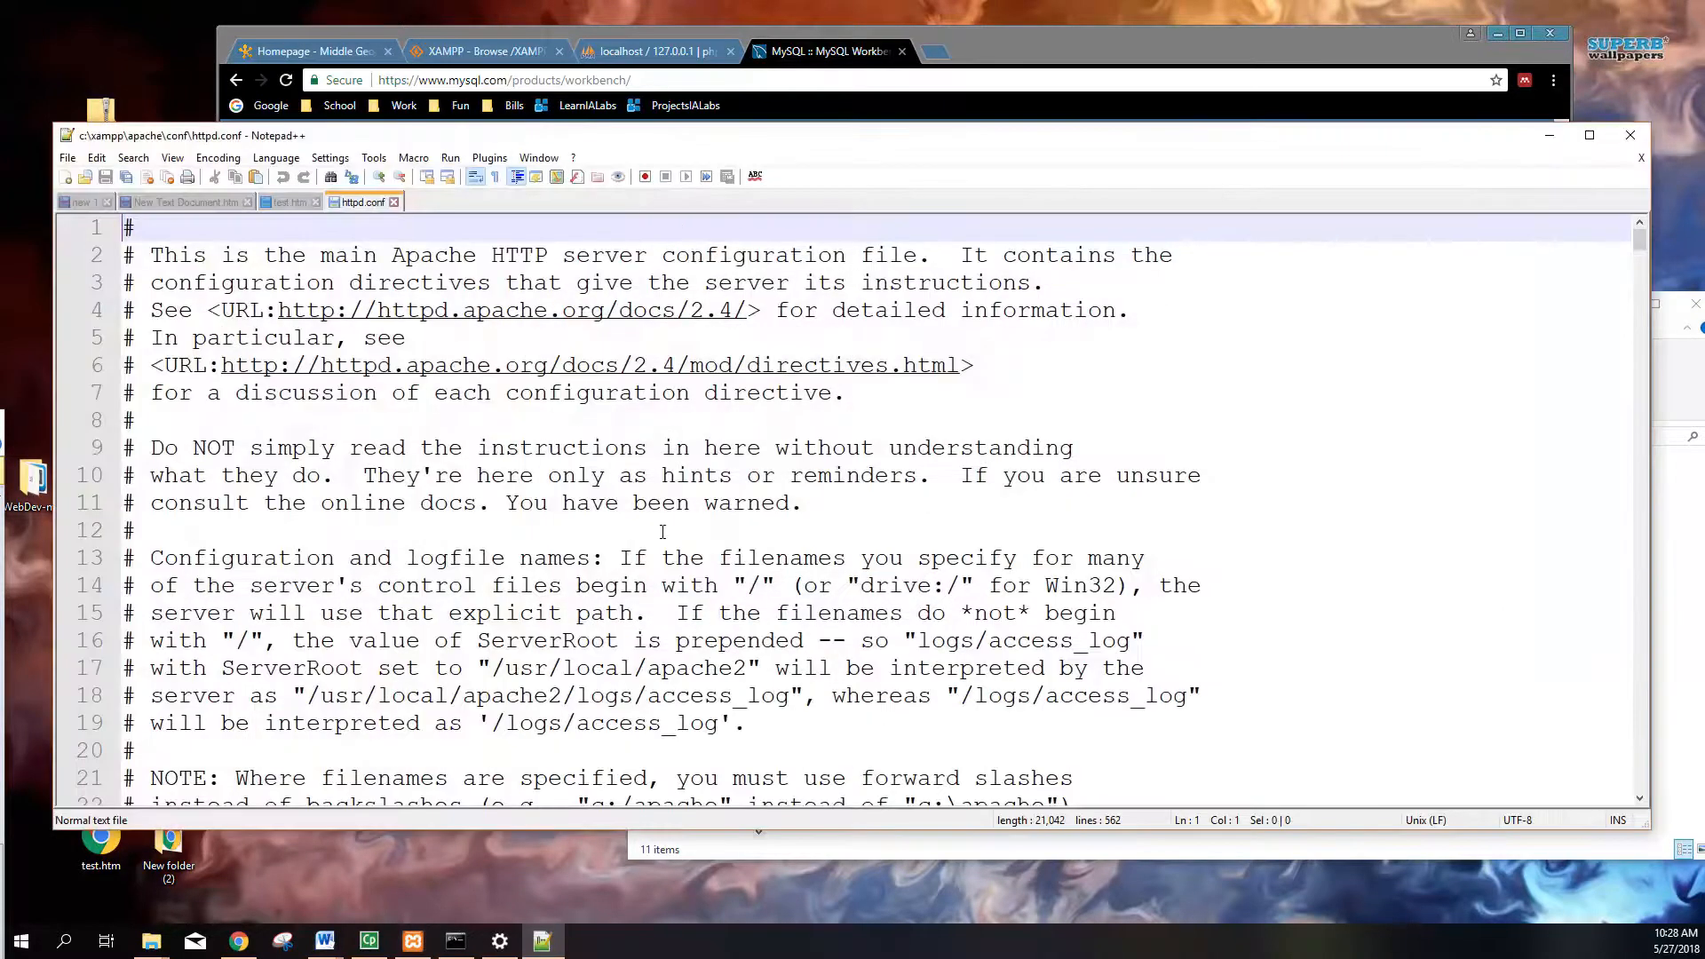
scroll(663, 529, down, 18)
scroll(650, 569, up, 13)
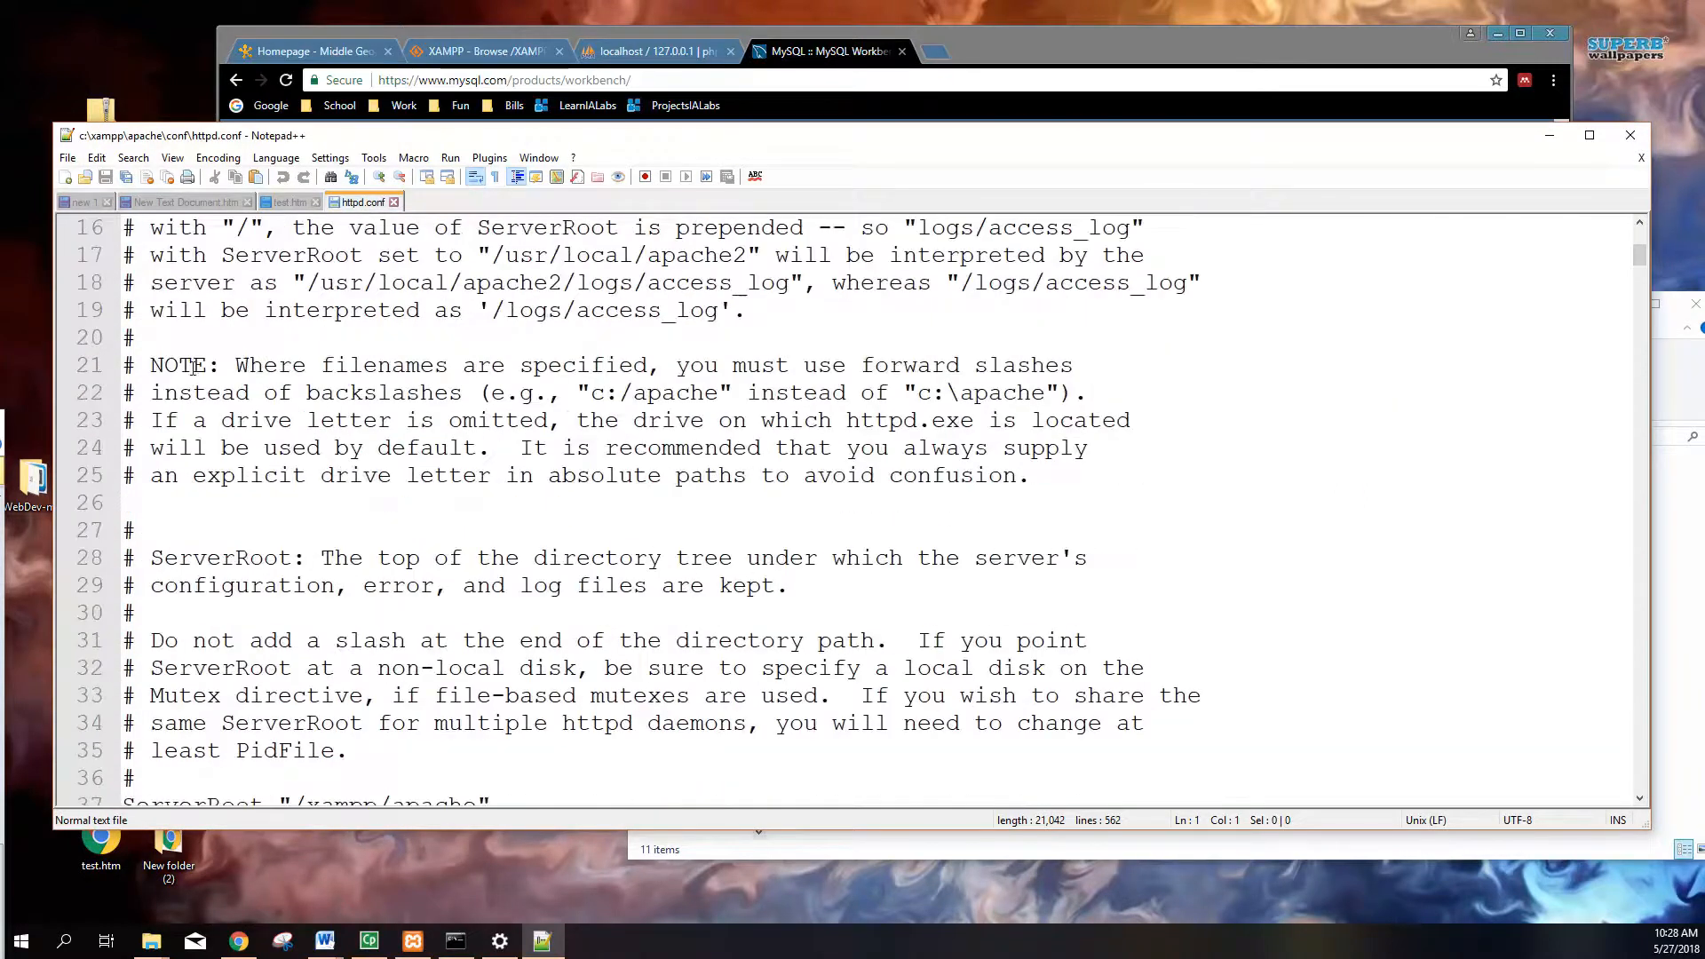
scroll(242, 377, up, 5)
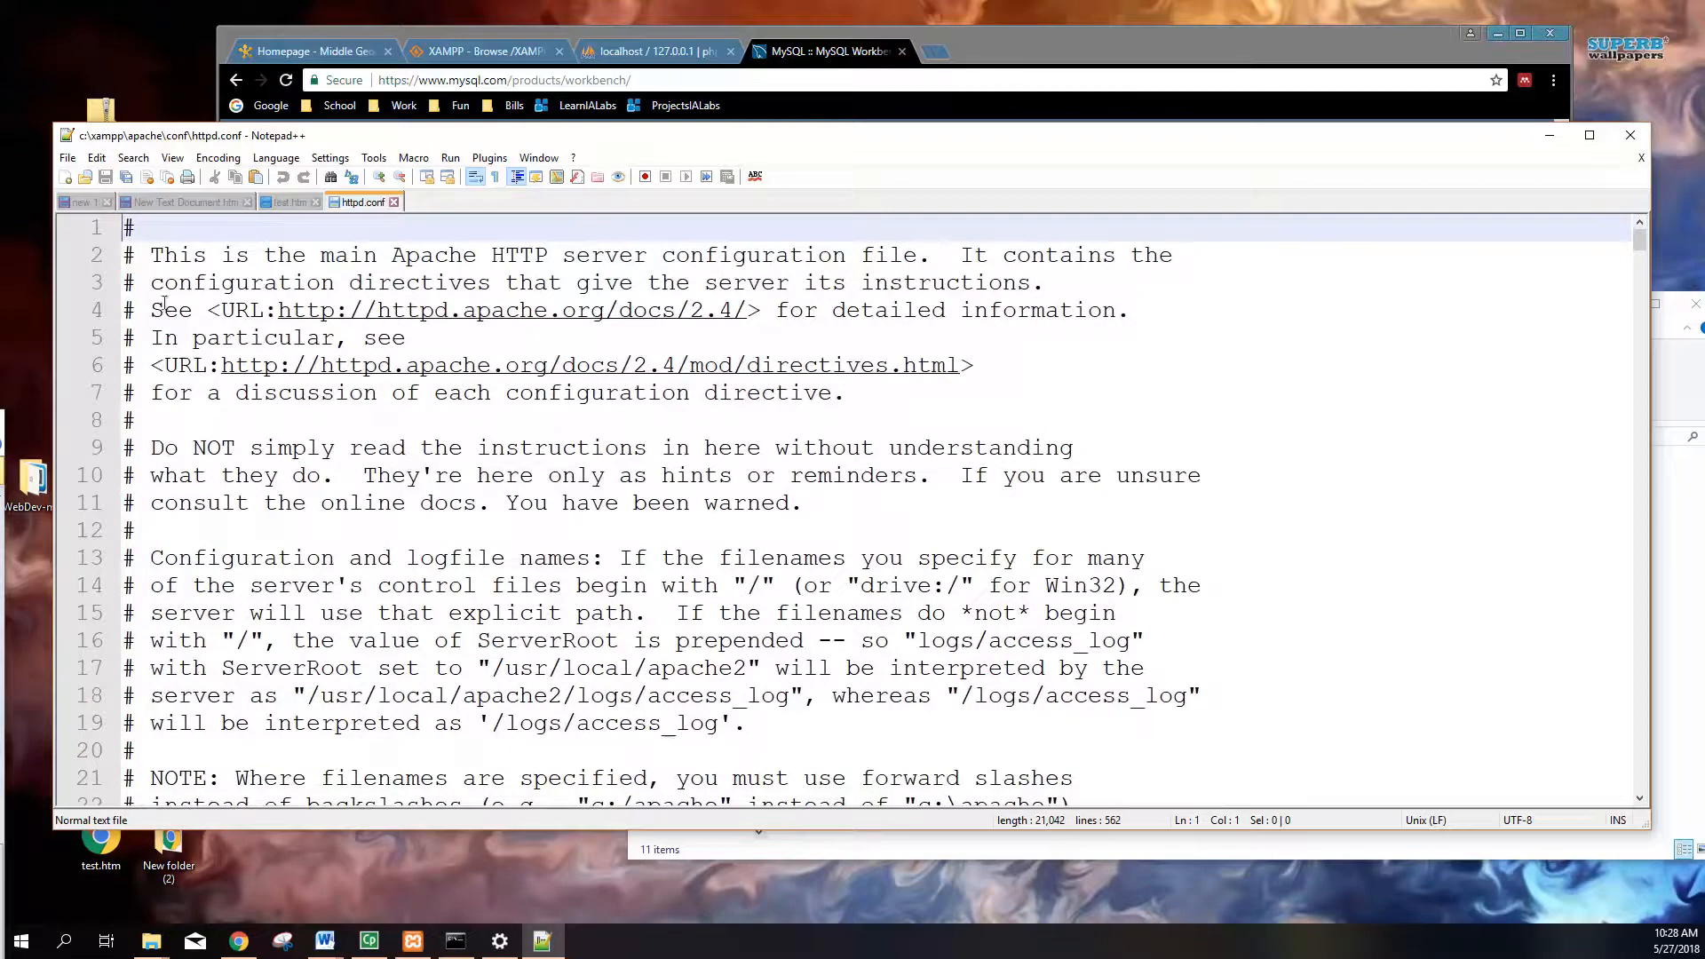
drag(128, 255, 135, 419)
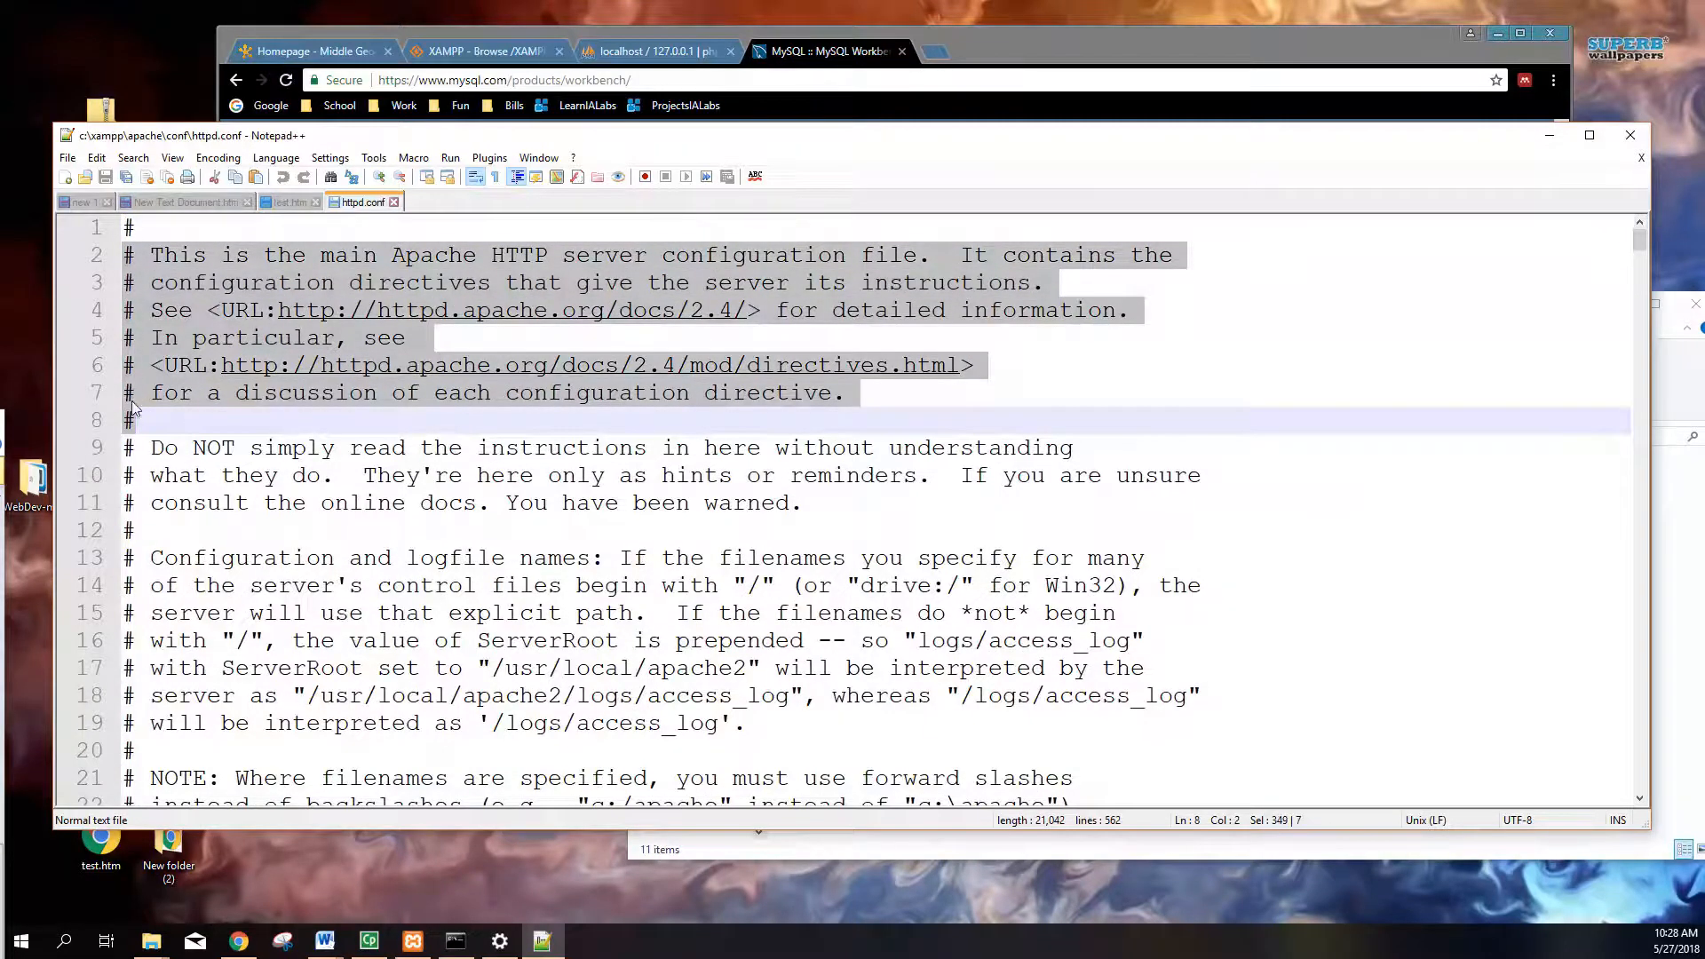
scroll(179, 500, down, 3)
scroll(1170, 542, up, 3)
click(405, 459)
Step: Find the ServerRoot directive on line 37 of httpd.conf and highlight it
scroll(342, 555, down, 5)
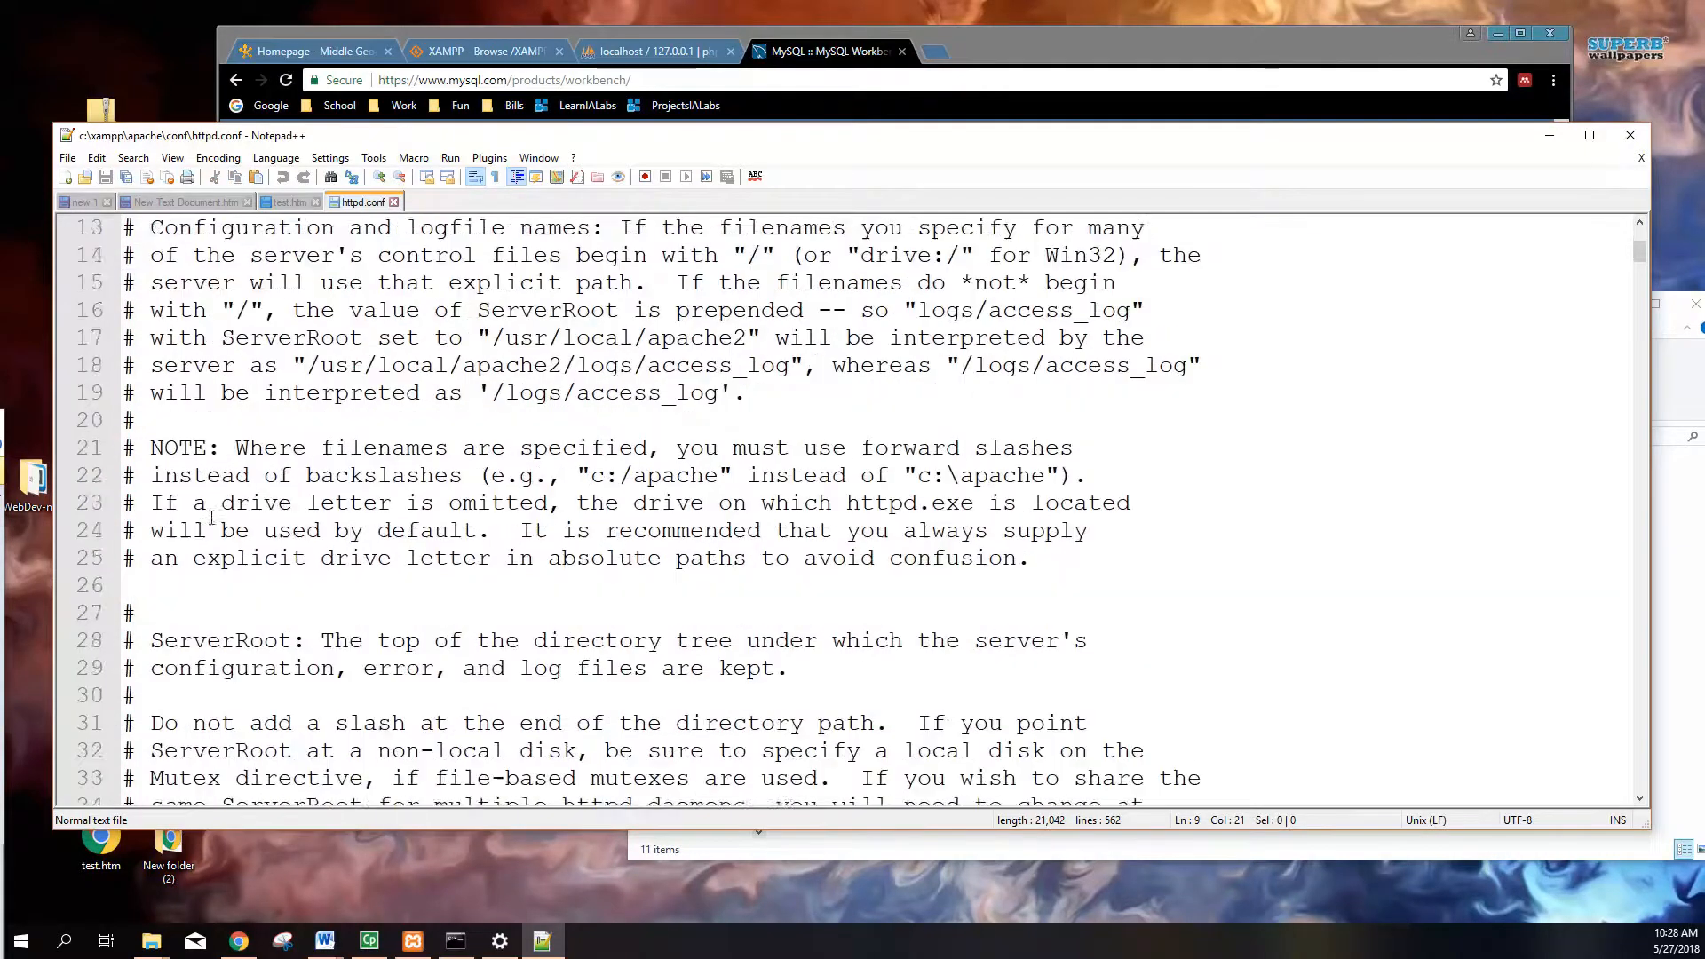
scroll(171, 505, down, 3)
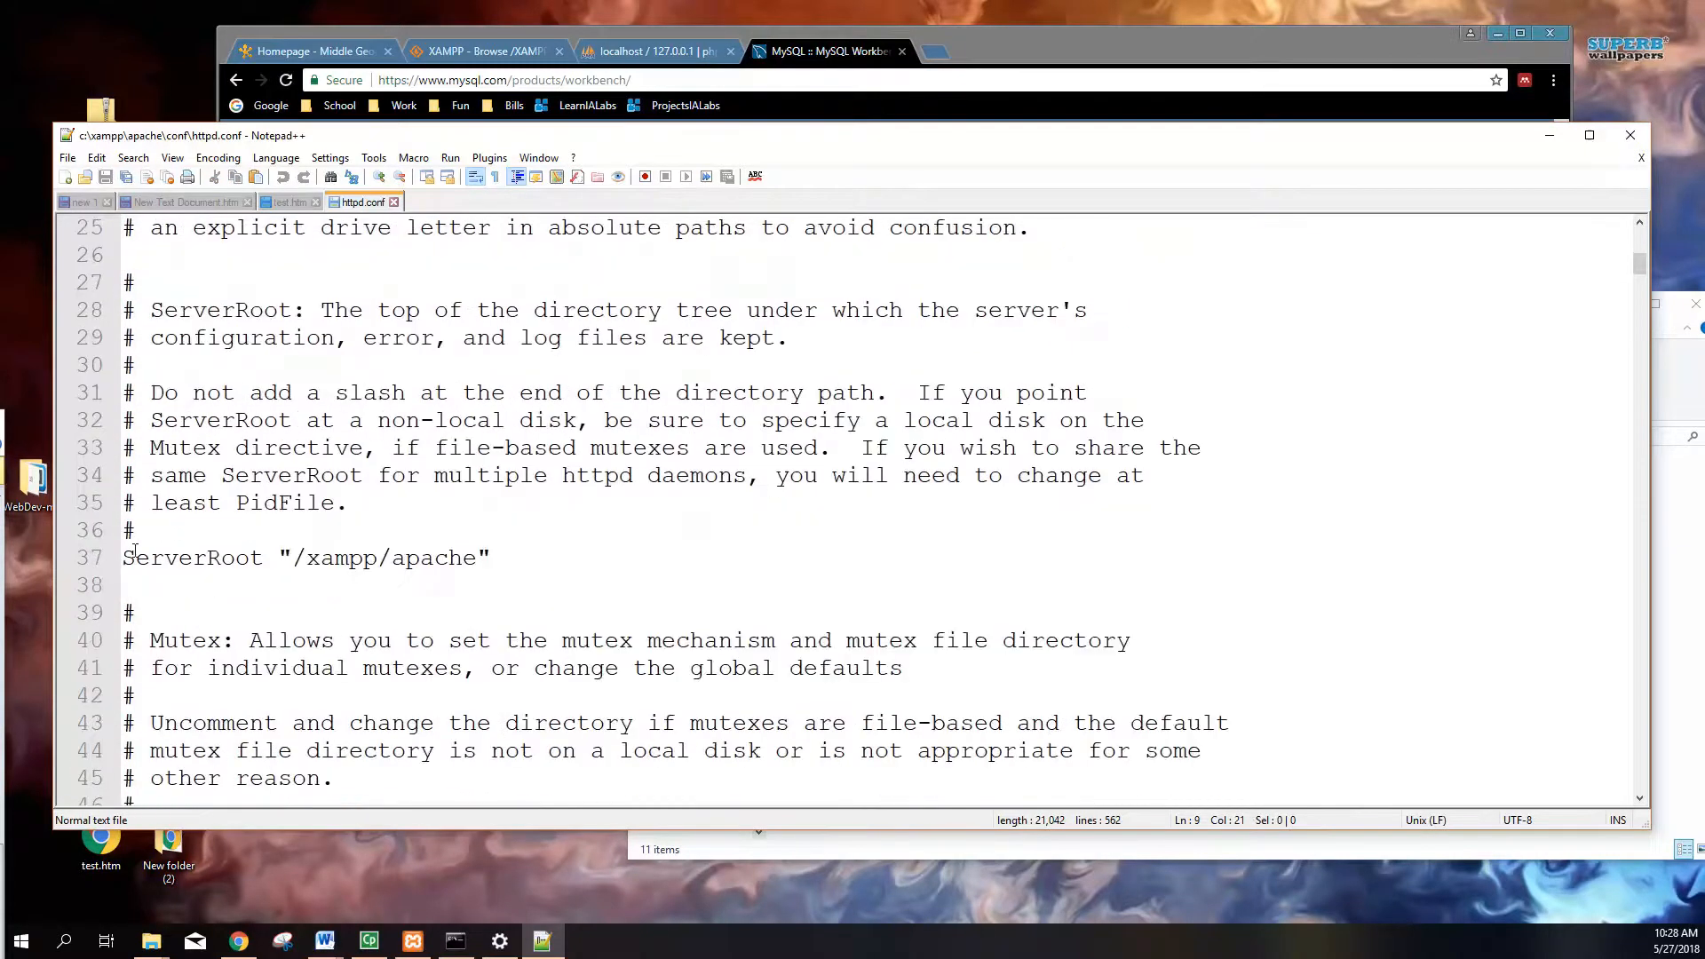
drag(131, 557, 491, 558)
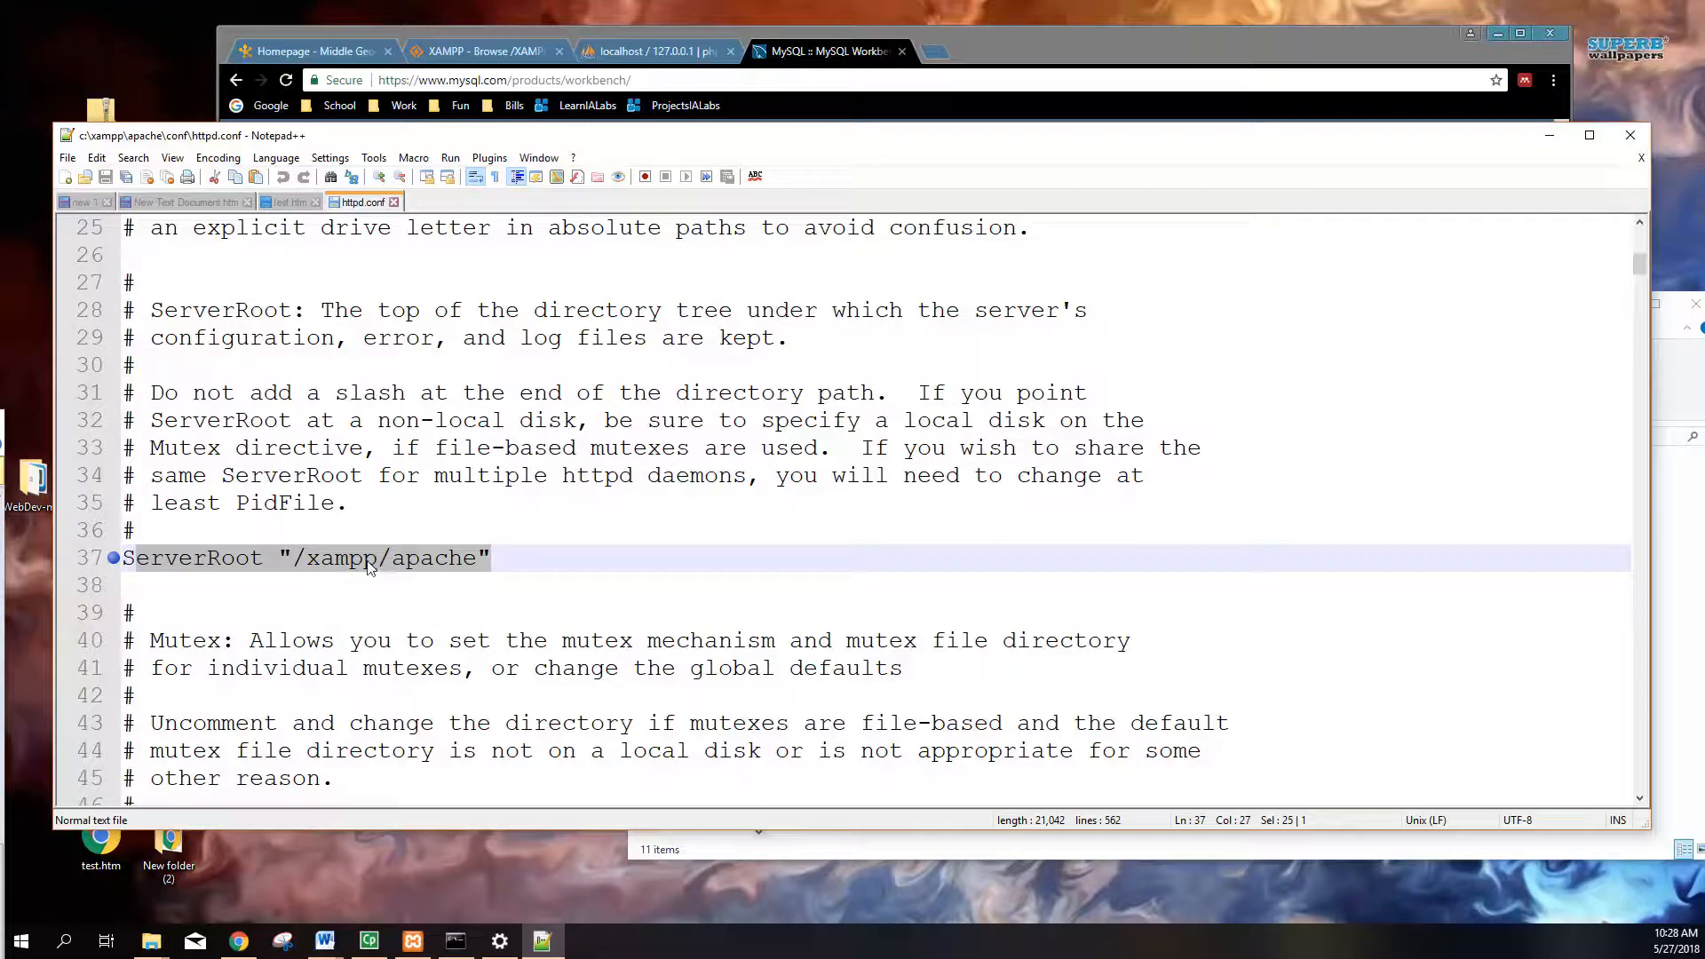
Step: Find the Mutex default entry on line 47 of httpd.conf and highlight its comment marker
scroll(370, 566, down, 3)
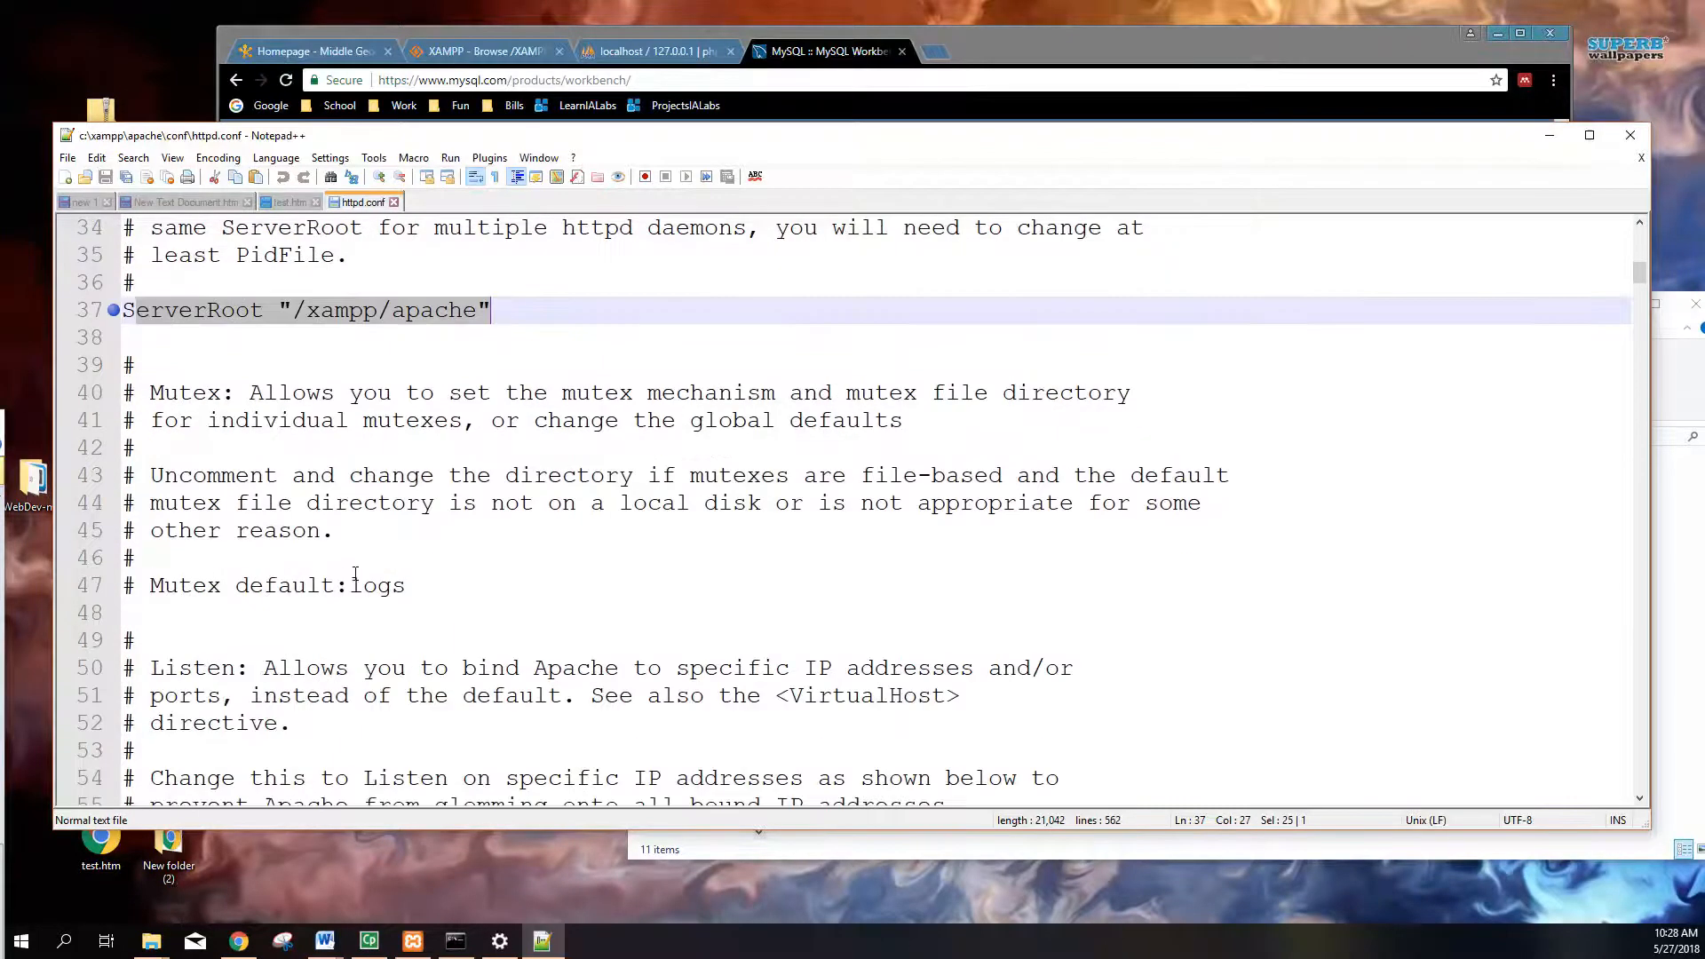
scroll(355, 575, down, 1)
drag(147, 503, 124, 503)
Step: Find the active Listen directive on line 58 and highlight its port number
scroll(288, 559, down, 4)
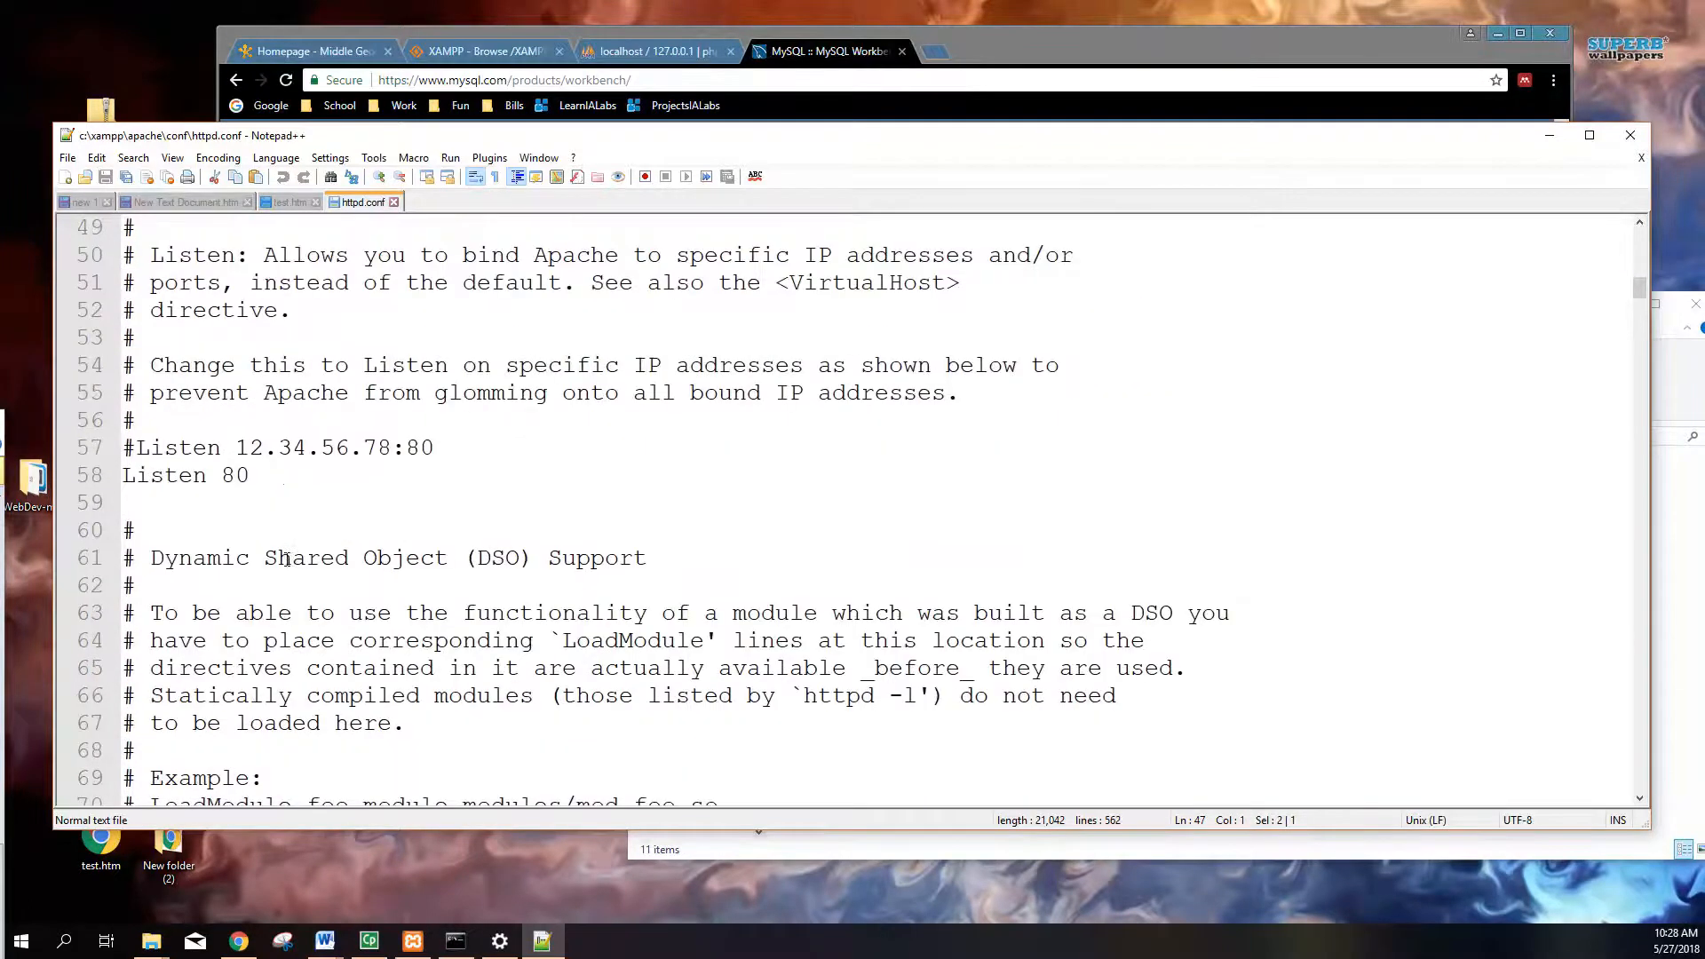
click(290, 480)
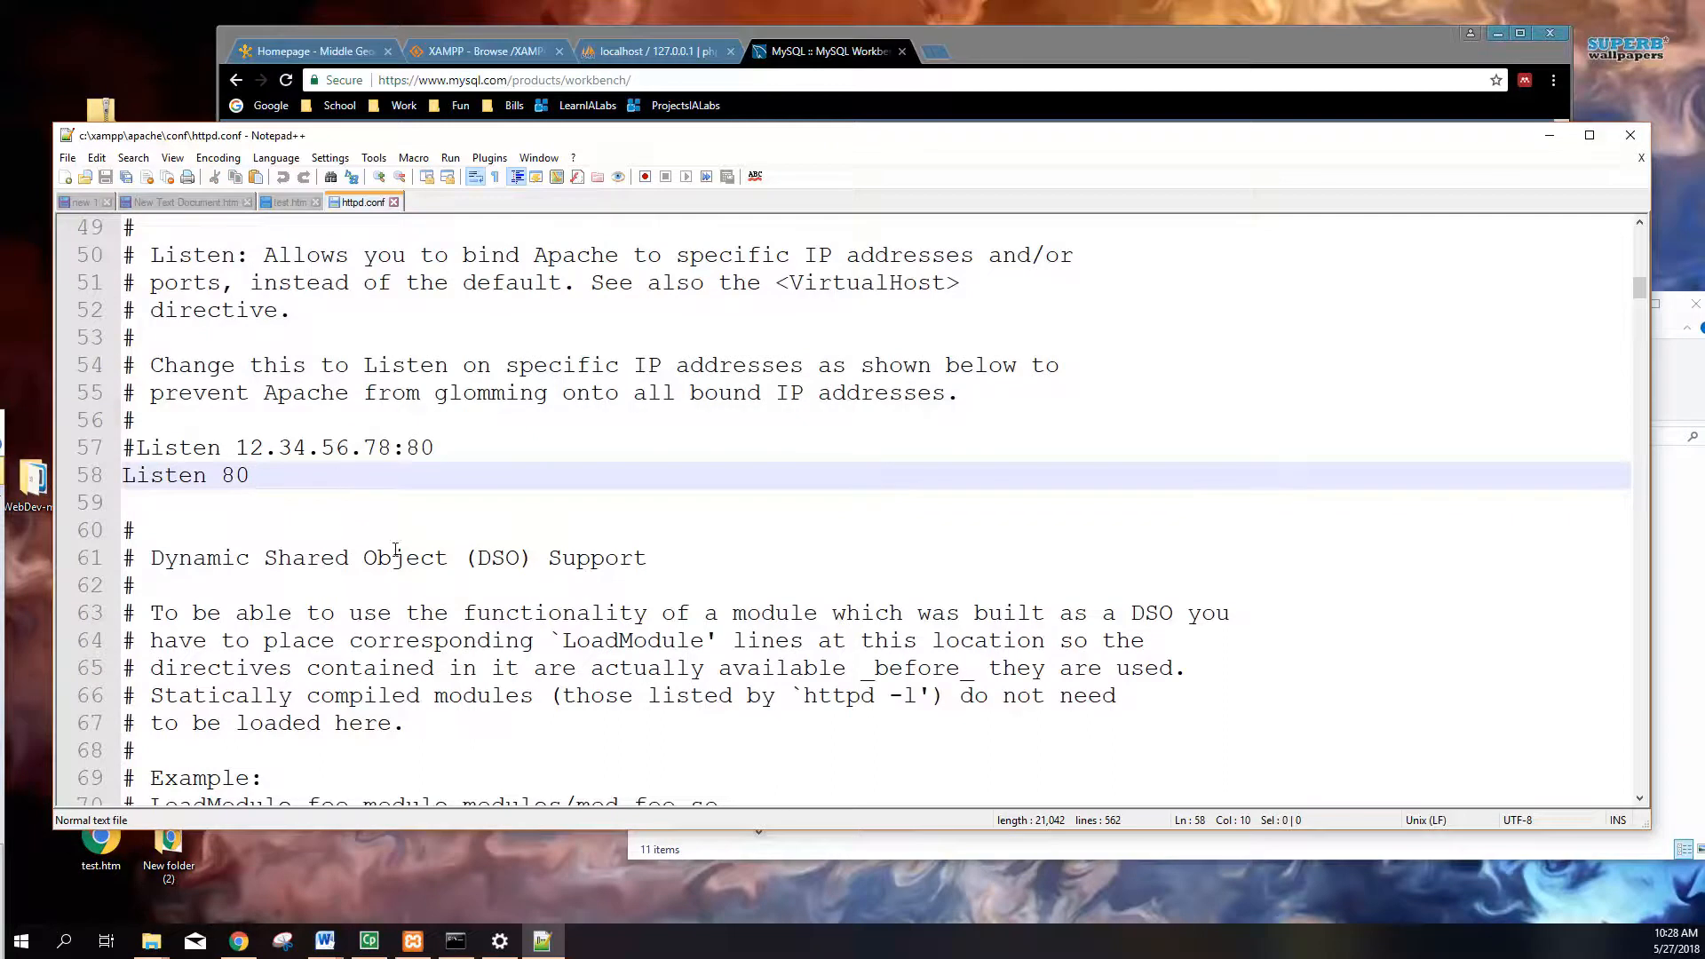
scroll(396, 563, down, 2)
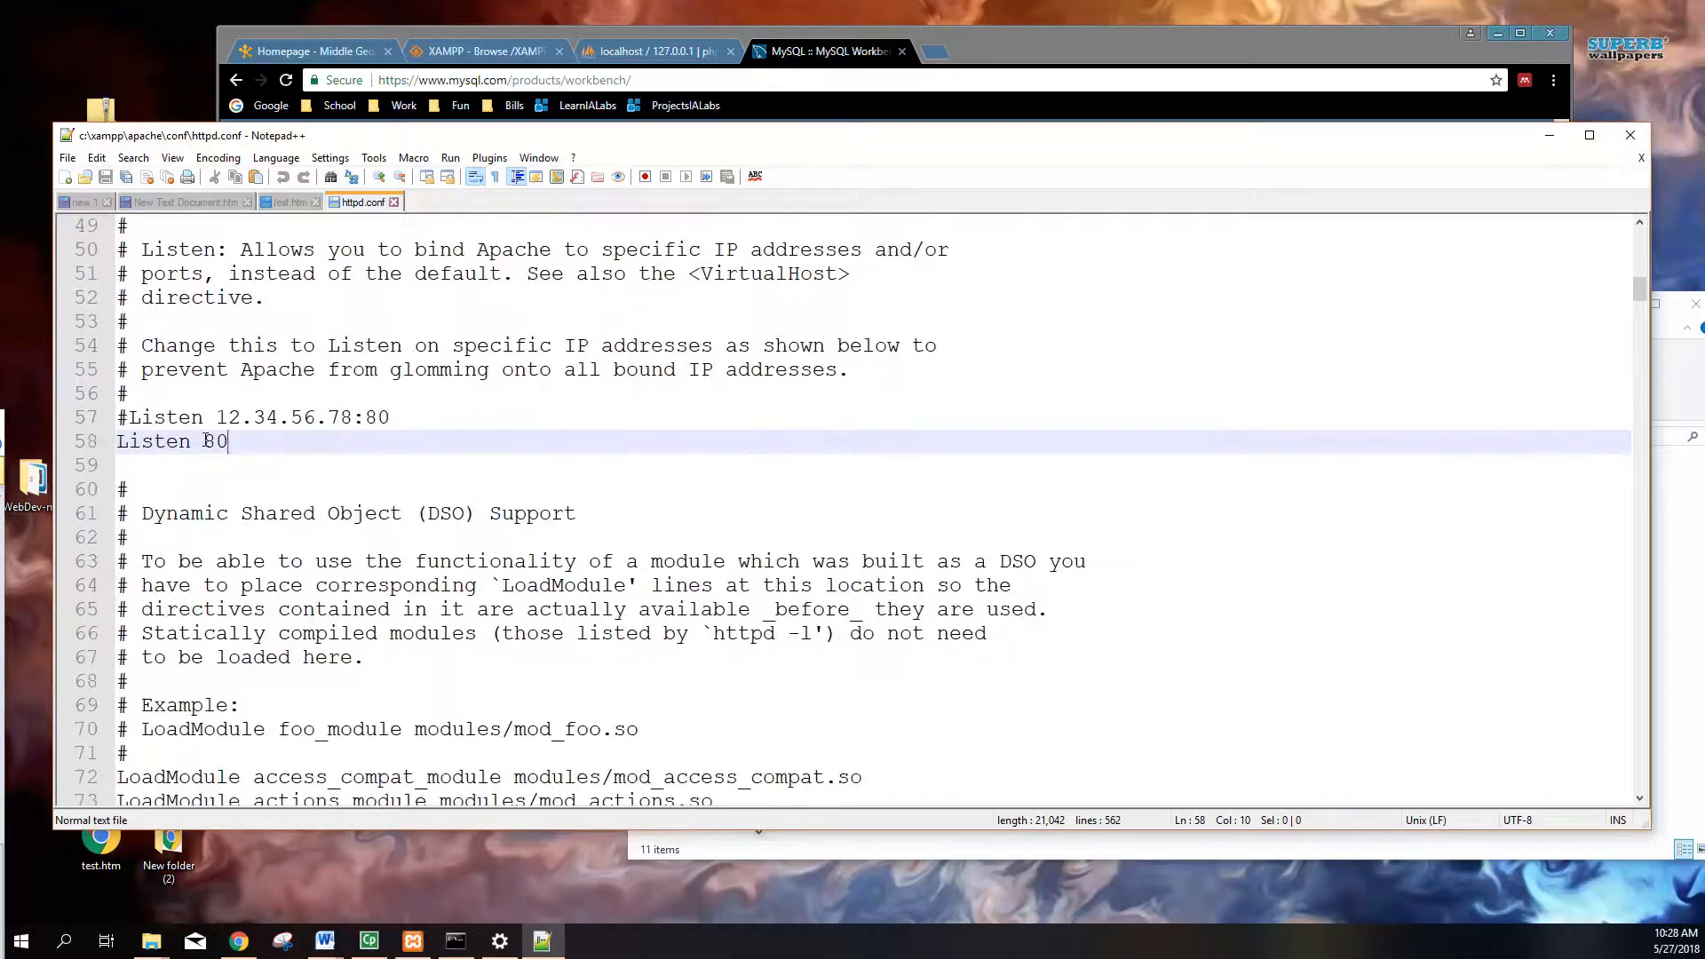
key(shift+Left)
key(shift+Left)
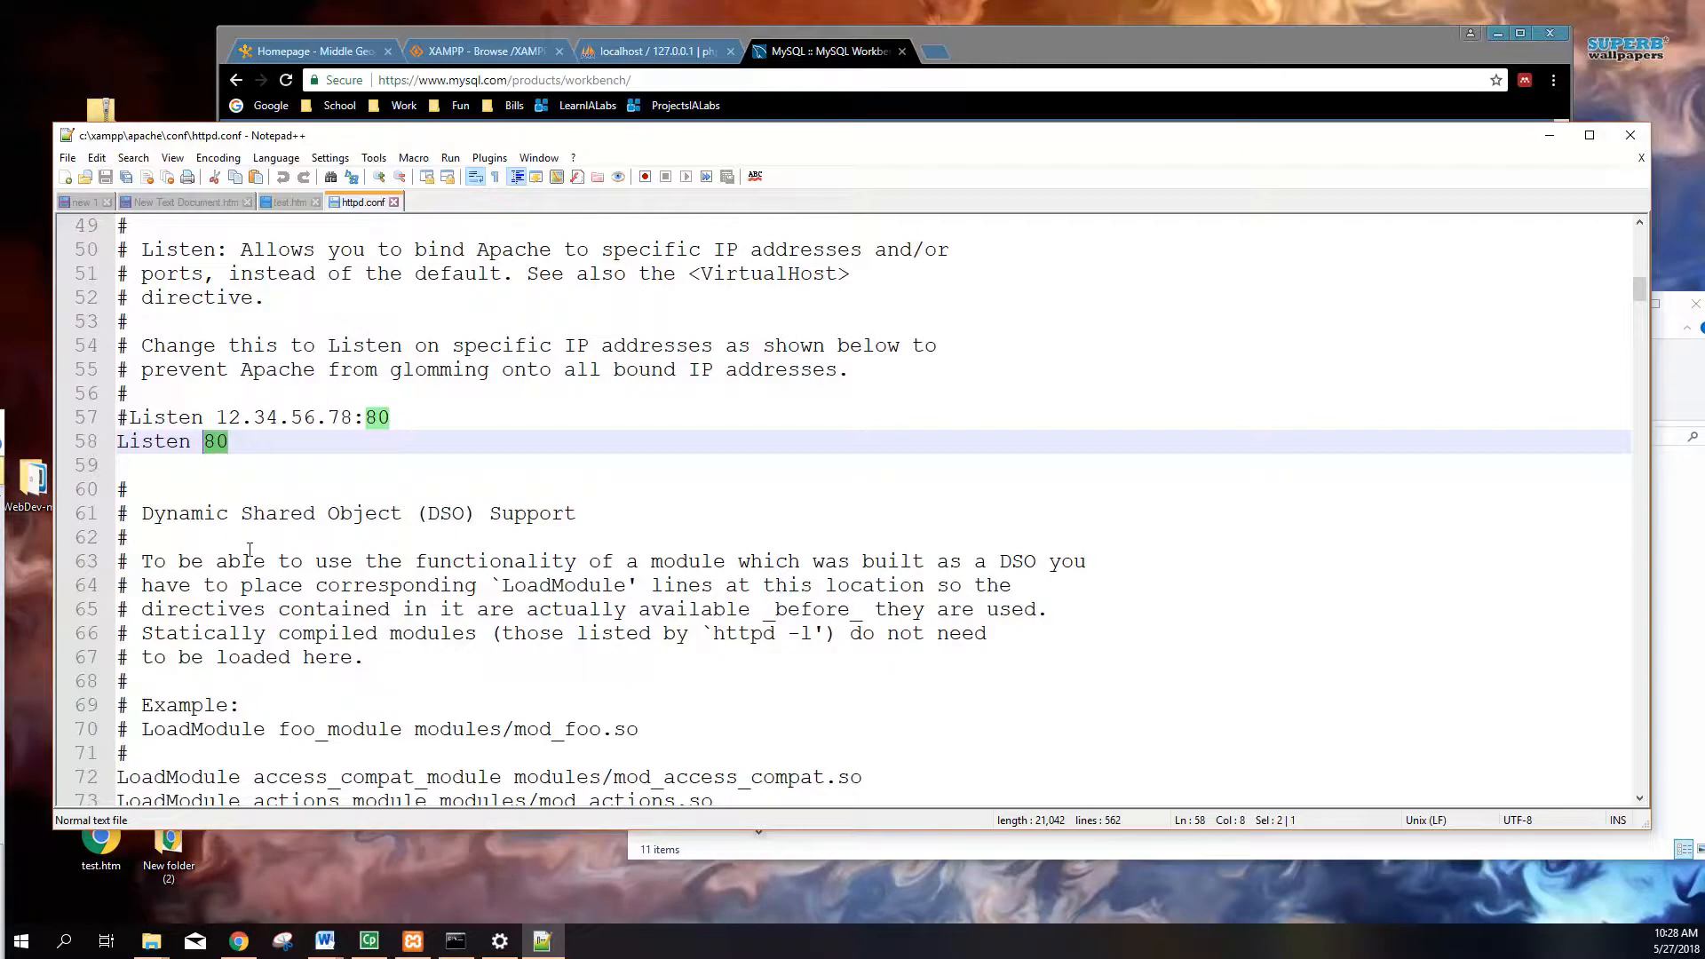
Step: Find the ServerName directive on line 223 of httpd.conf and highlight its host and port value
scroll(249, 551, down, 15)
scroll(502, 572, down, 20)
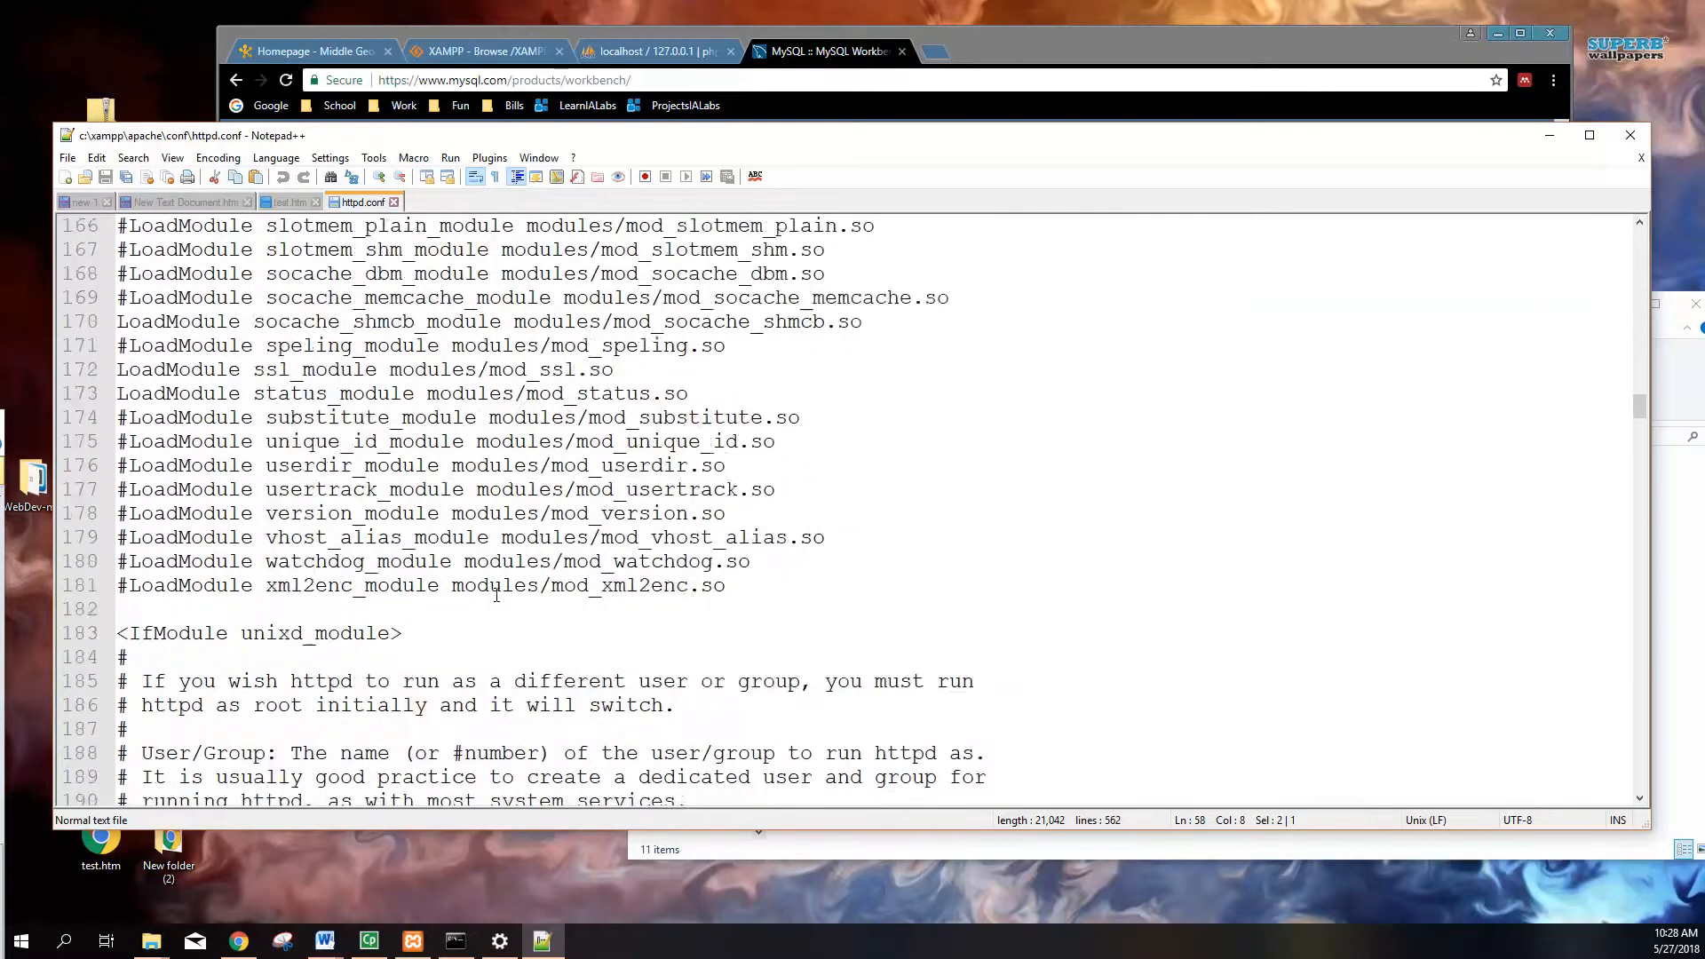
scroll(497, 594, down, 14)
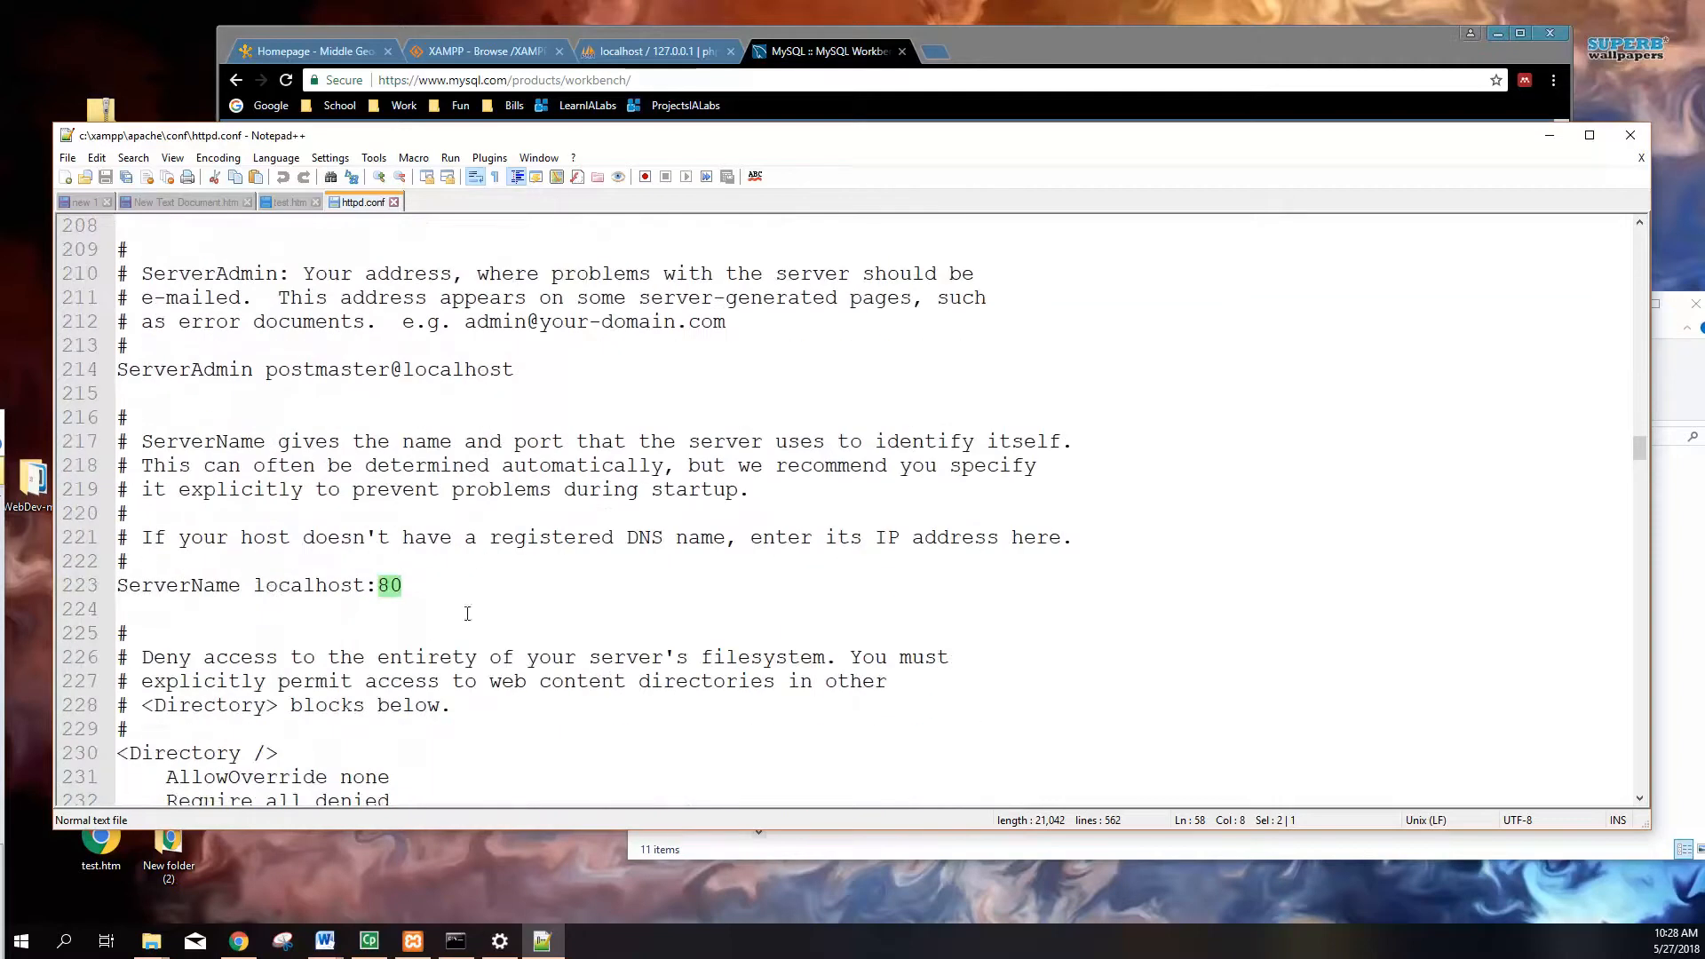
drag(255, 585, 406, 586)
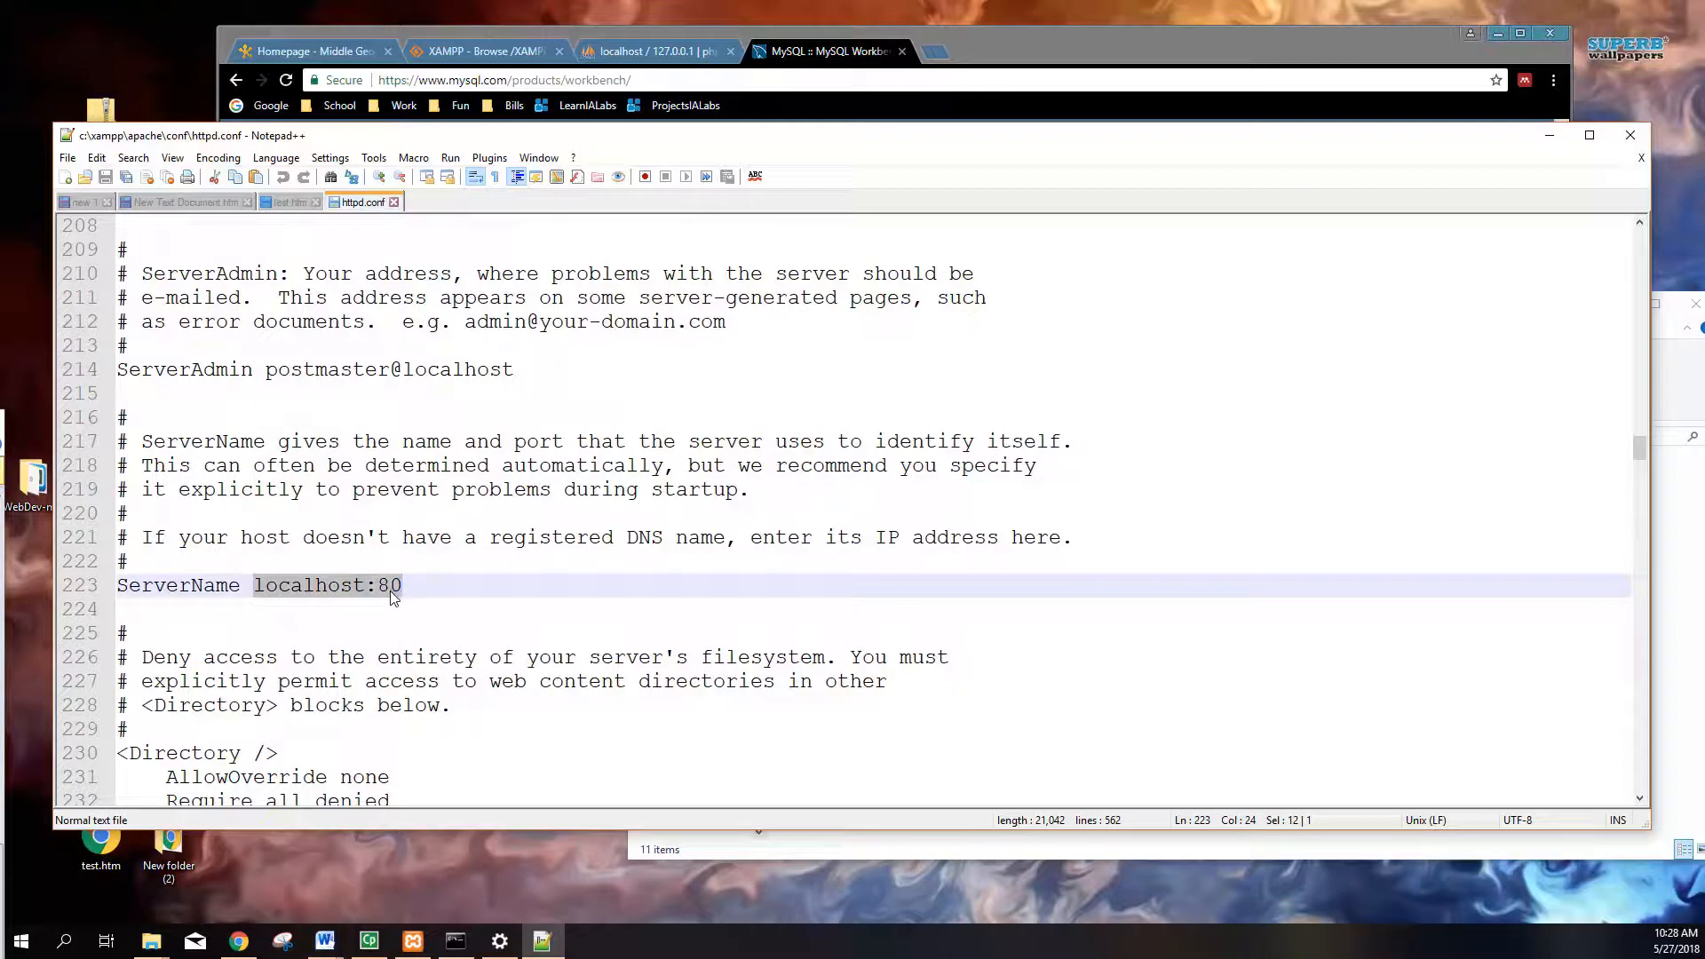
Step: Set the Listen directive on line 58 of httpd.conf to port 8080
scroll(391, 593, up, 20)
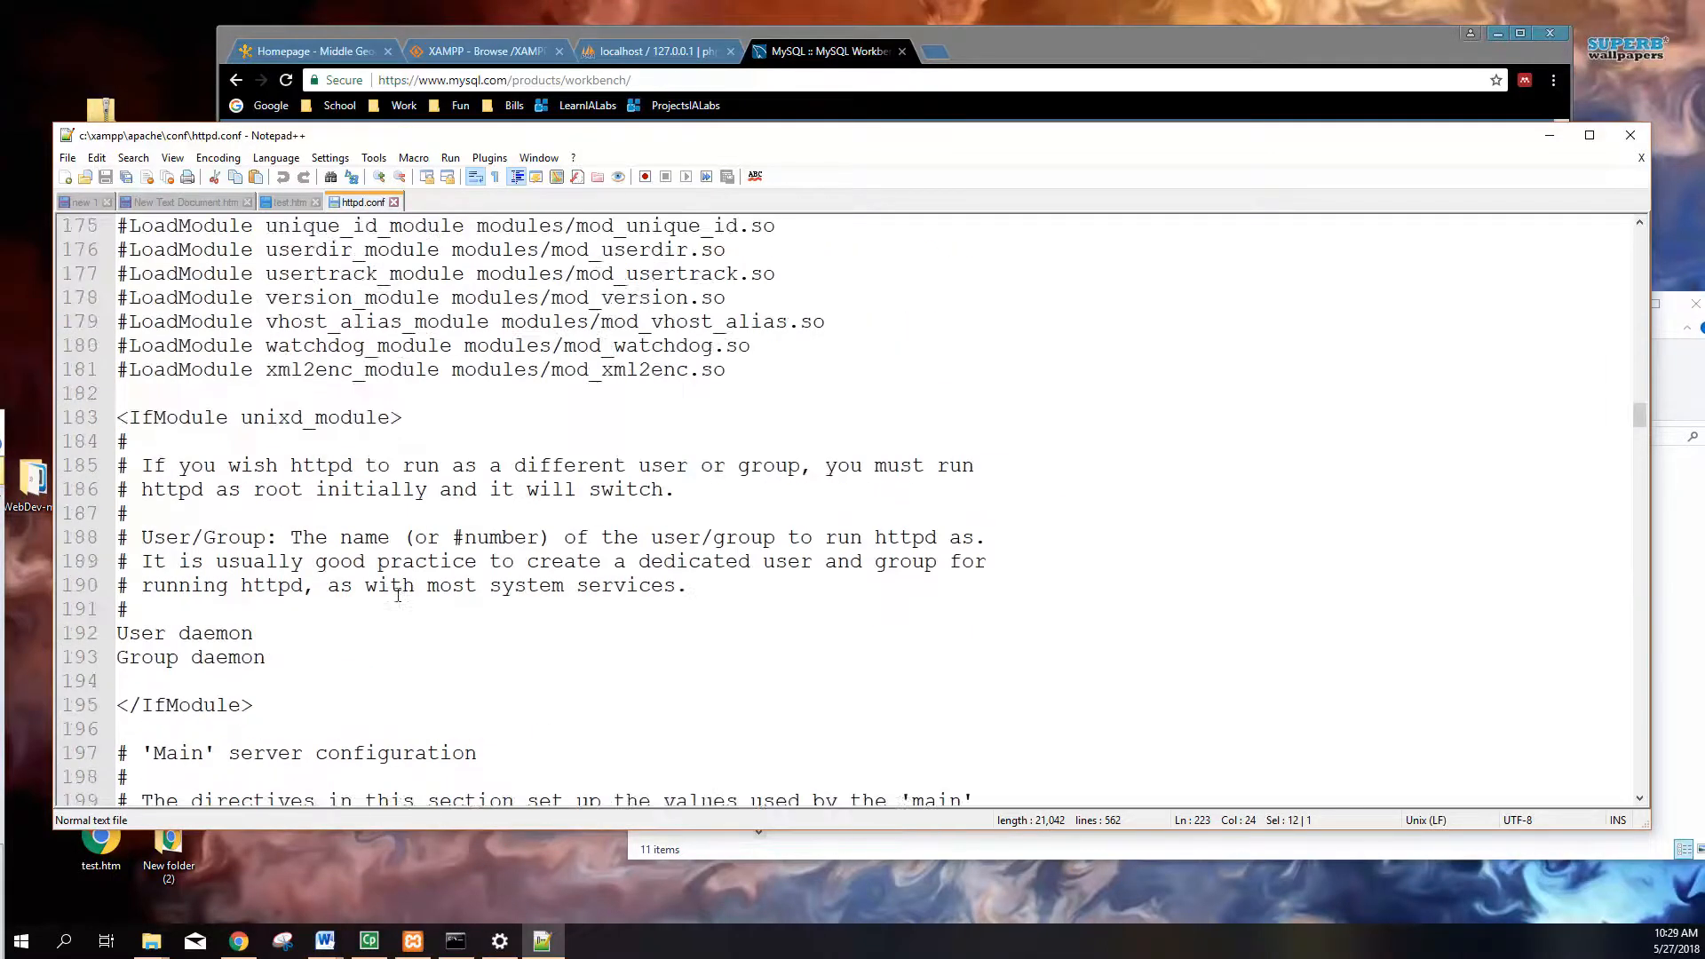
scroll(395, 593, up, 20)
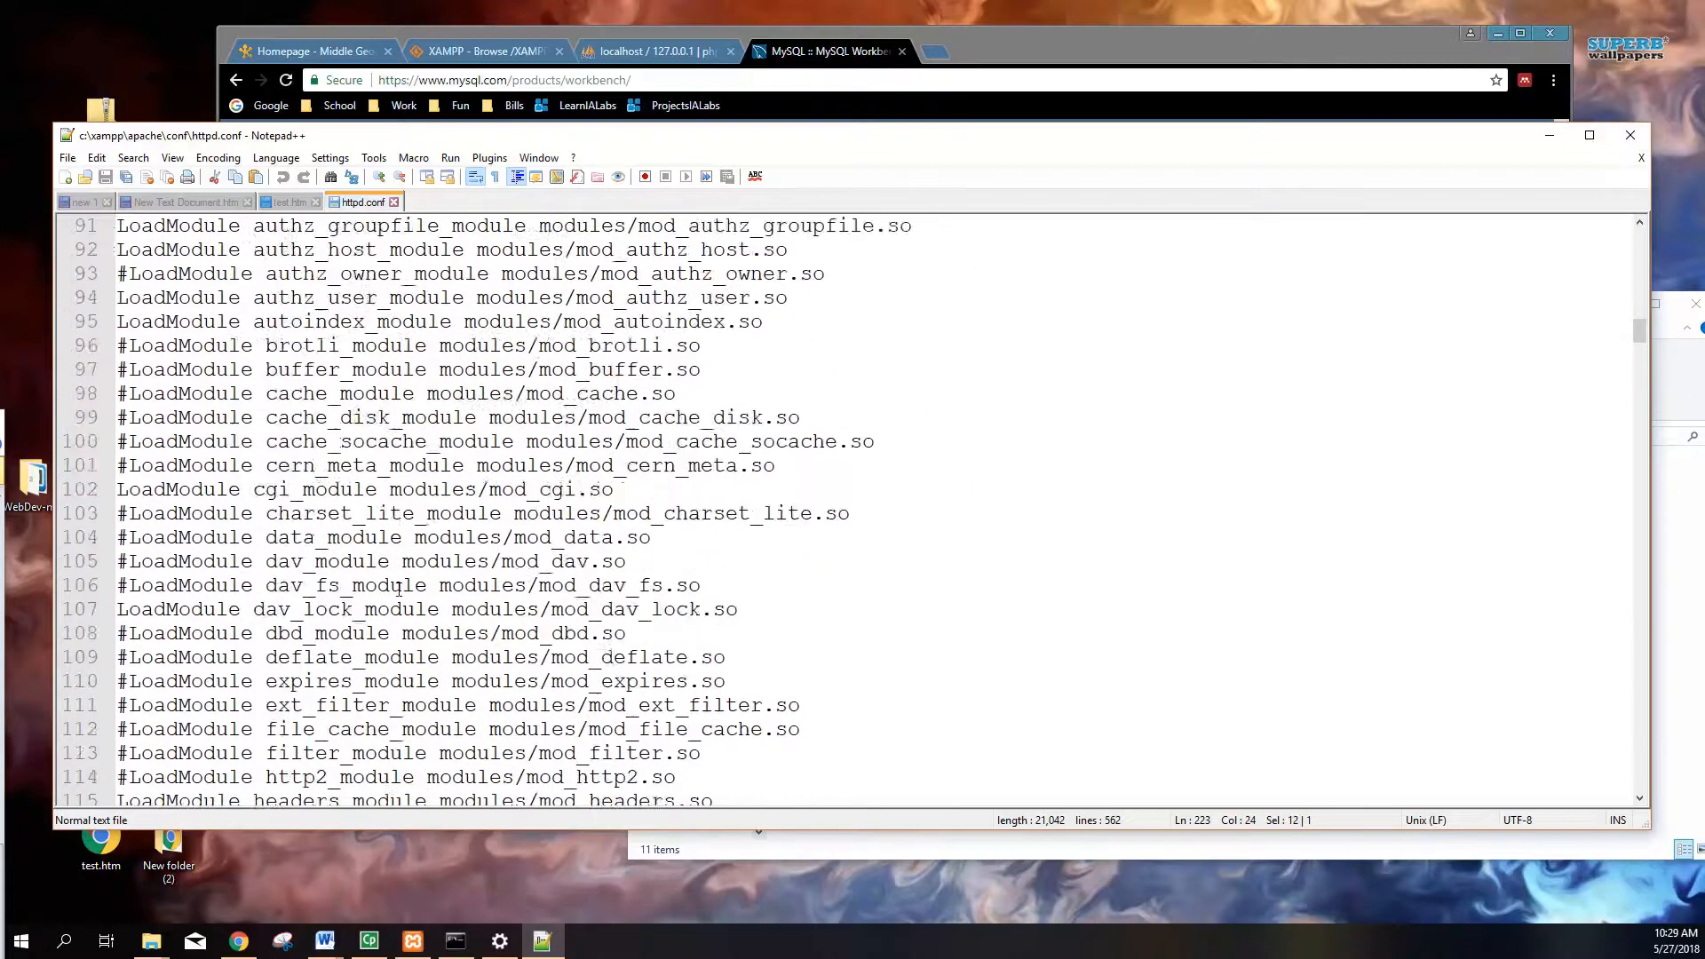
scroll(621, 514, up, 6)
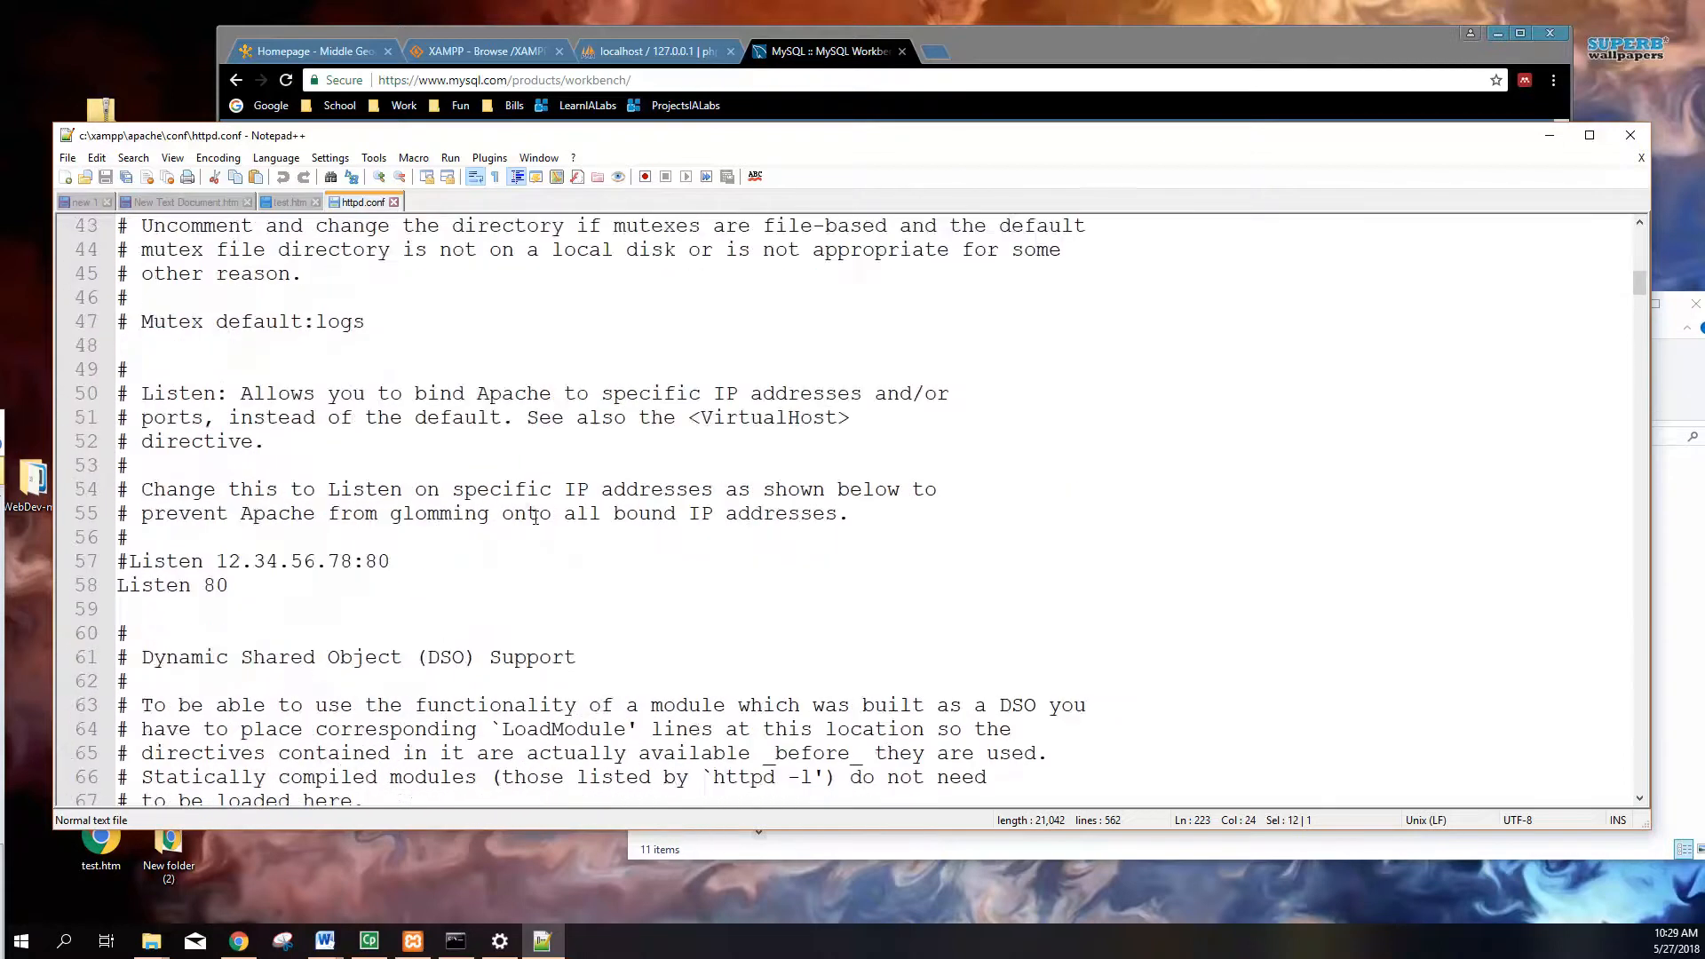
click(394, 555)
key(Down)
text(8)
Step: Set the ServerName directive on line 223 to localhost:8080 and save httpd.conf
scroll(302, 614, down, 20)
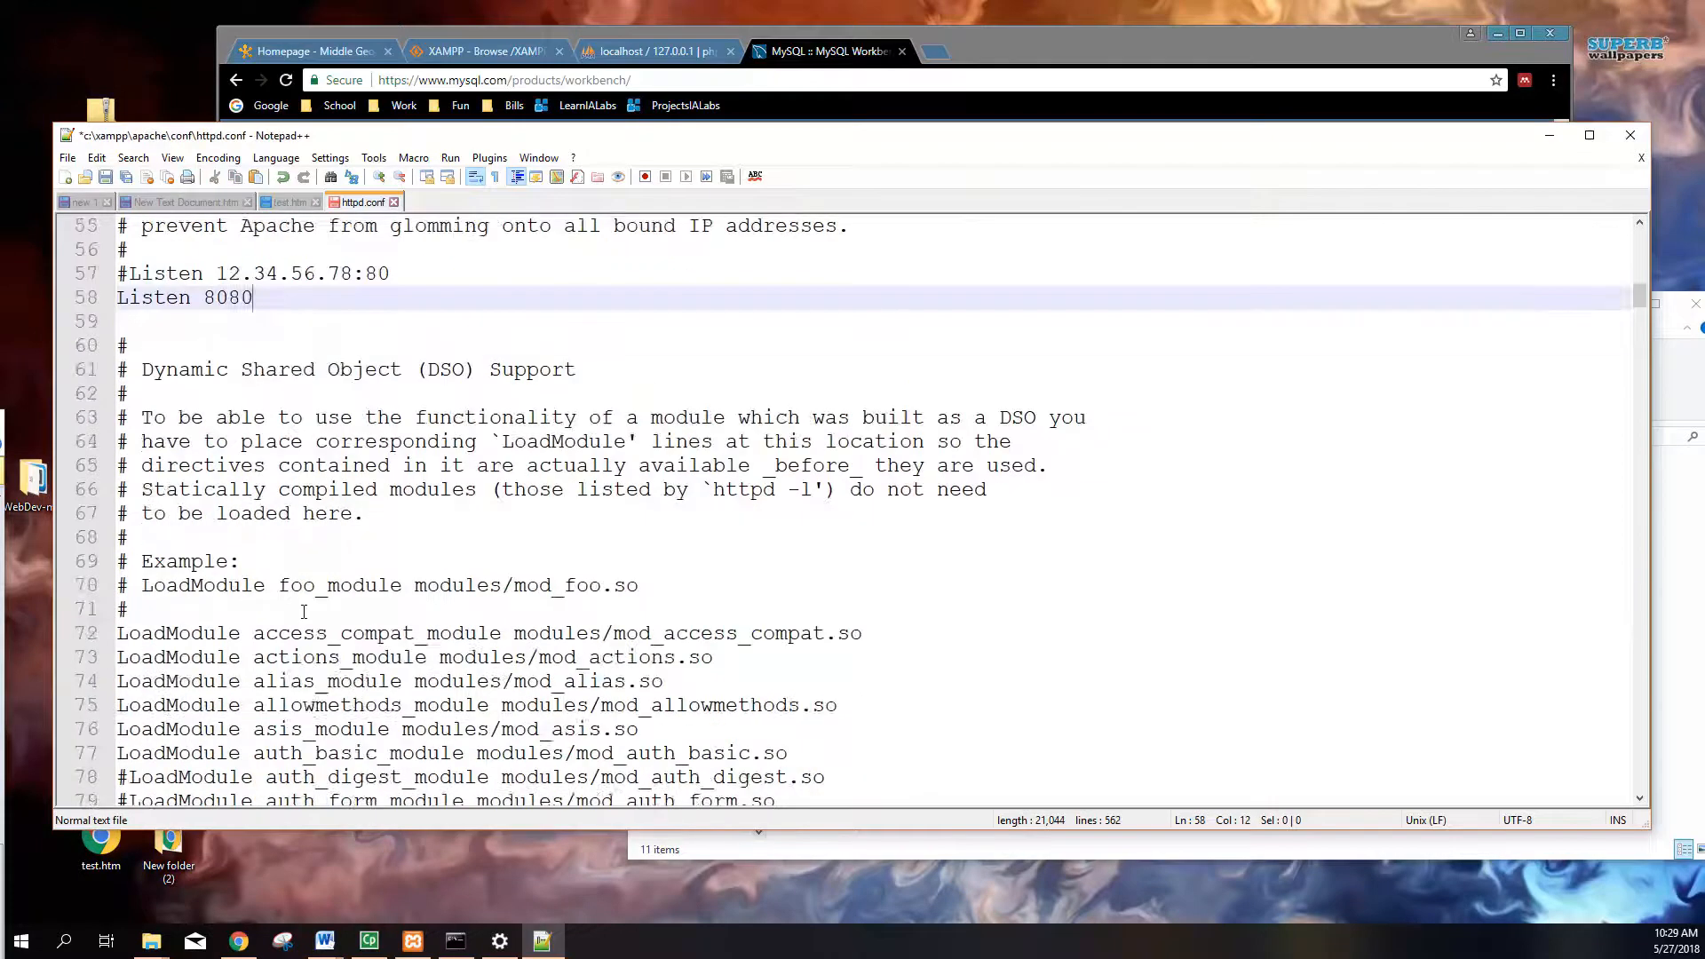
scroll(346, 647, down, 20)
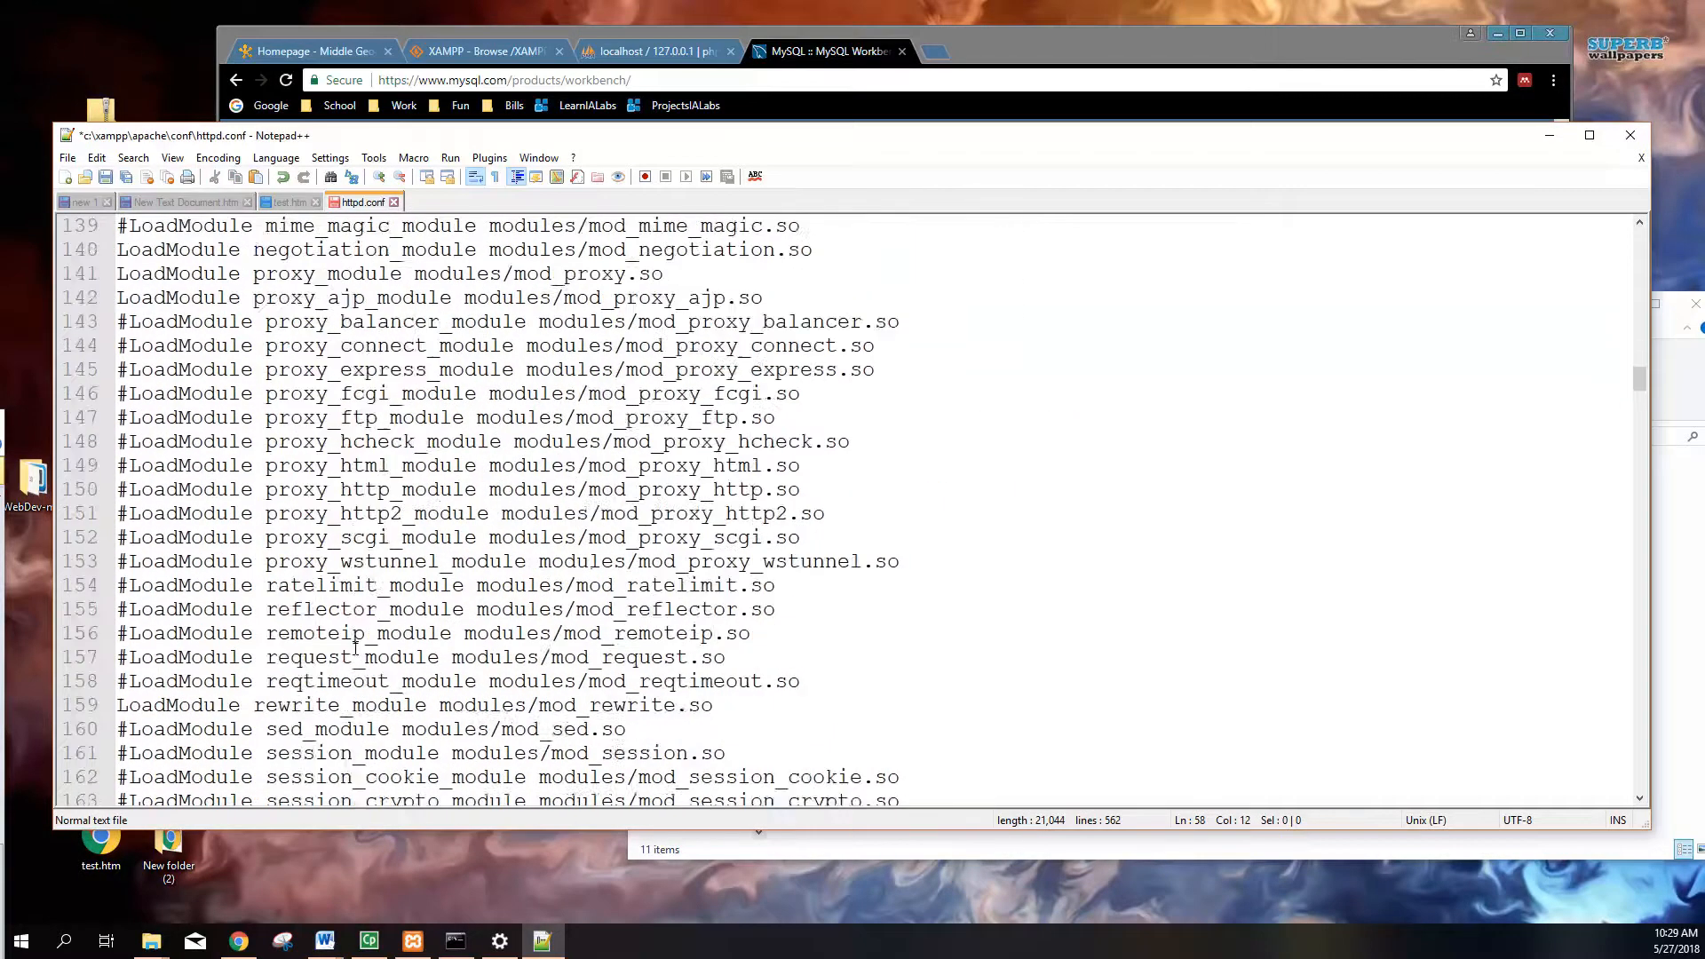
scroll(369, 653, down, 10)
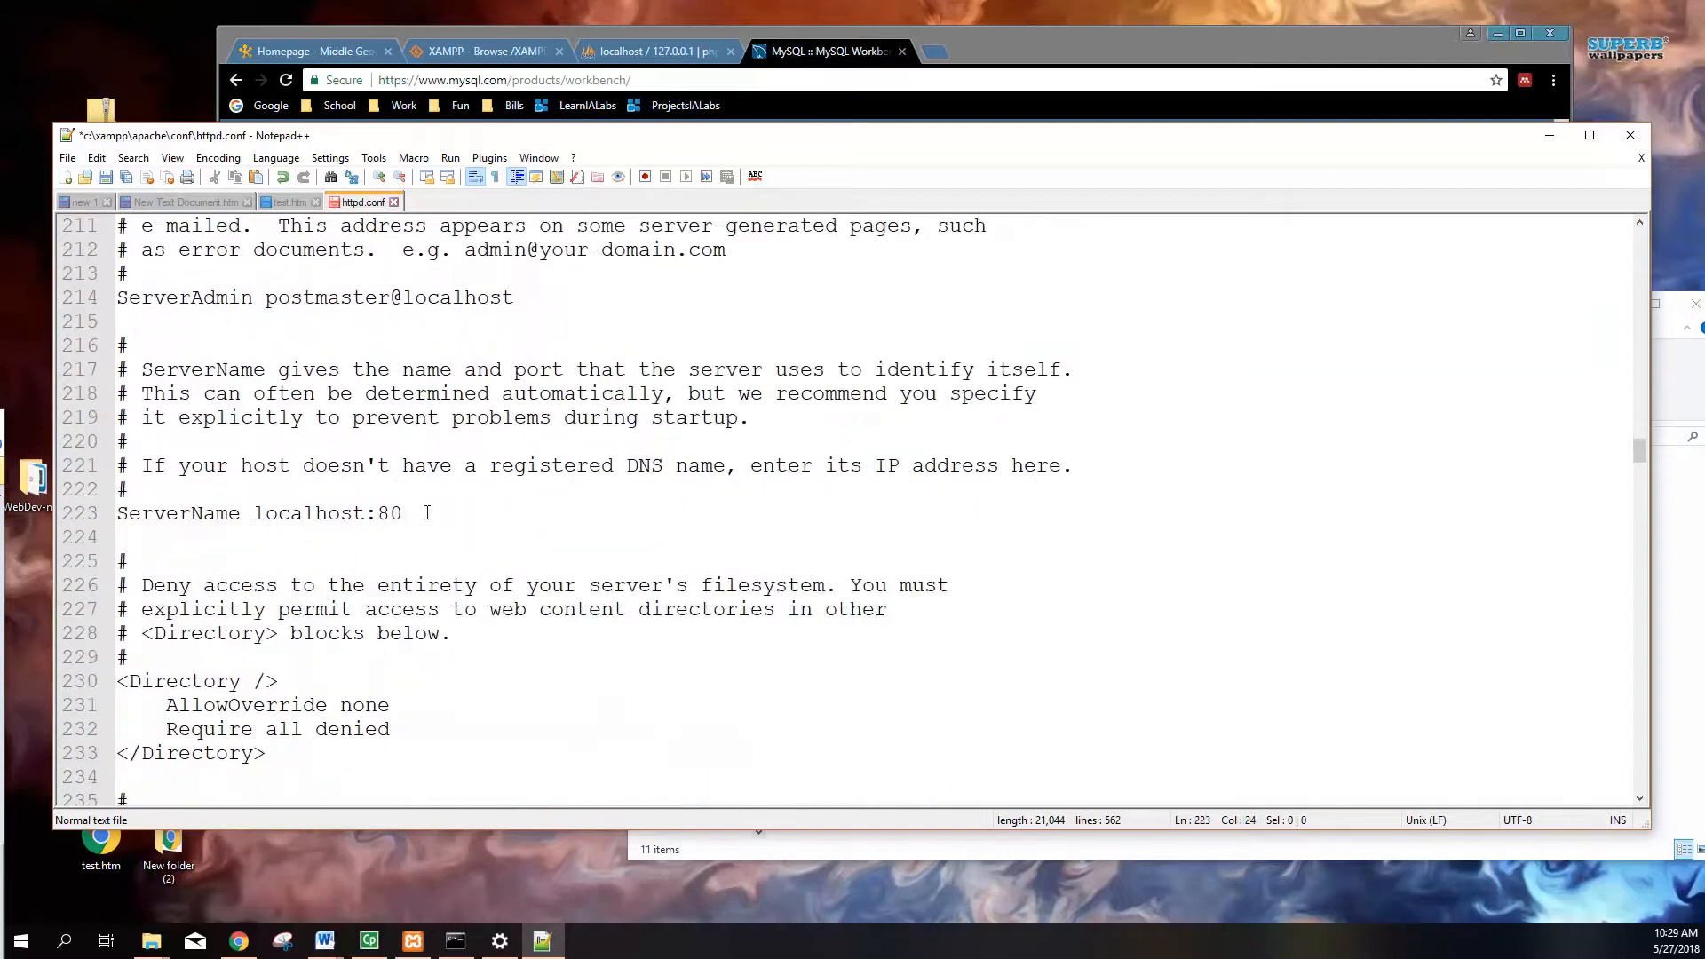
click(427, 513)
text(80)
key(ctrl+s)
Step: Switch to the XAMPP Control Panel, start Apache, and move the window aside to check its ports
click(413, 940)
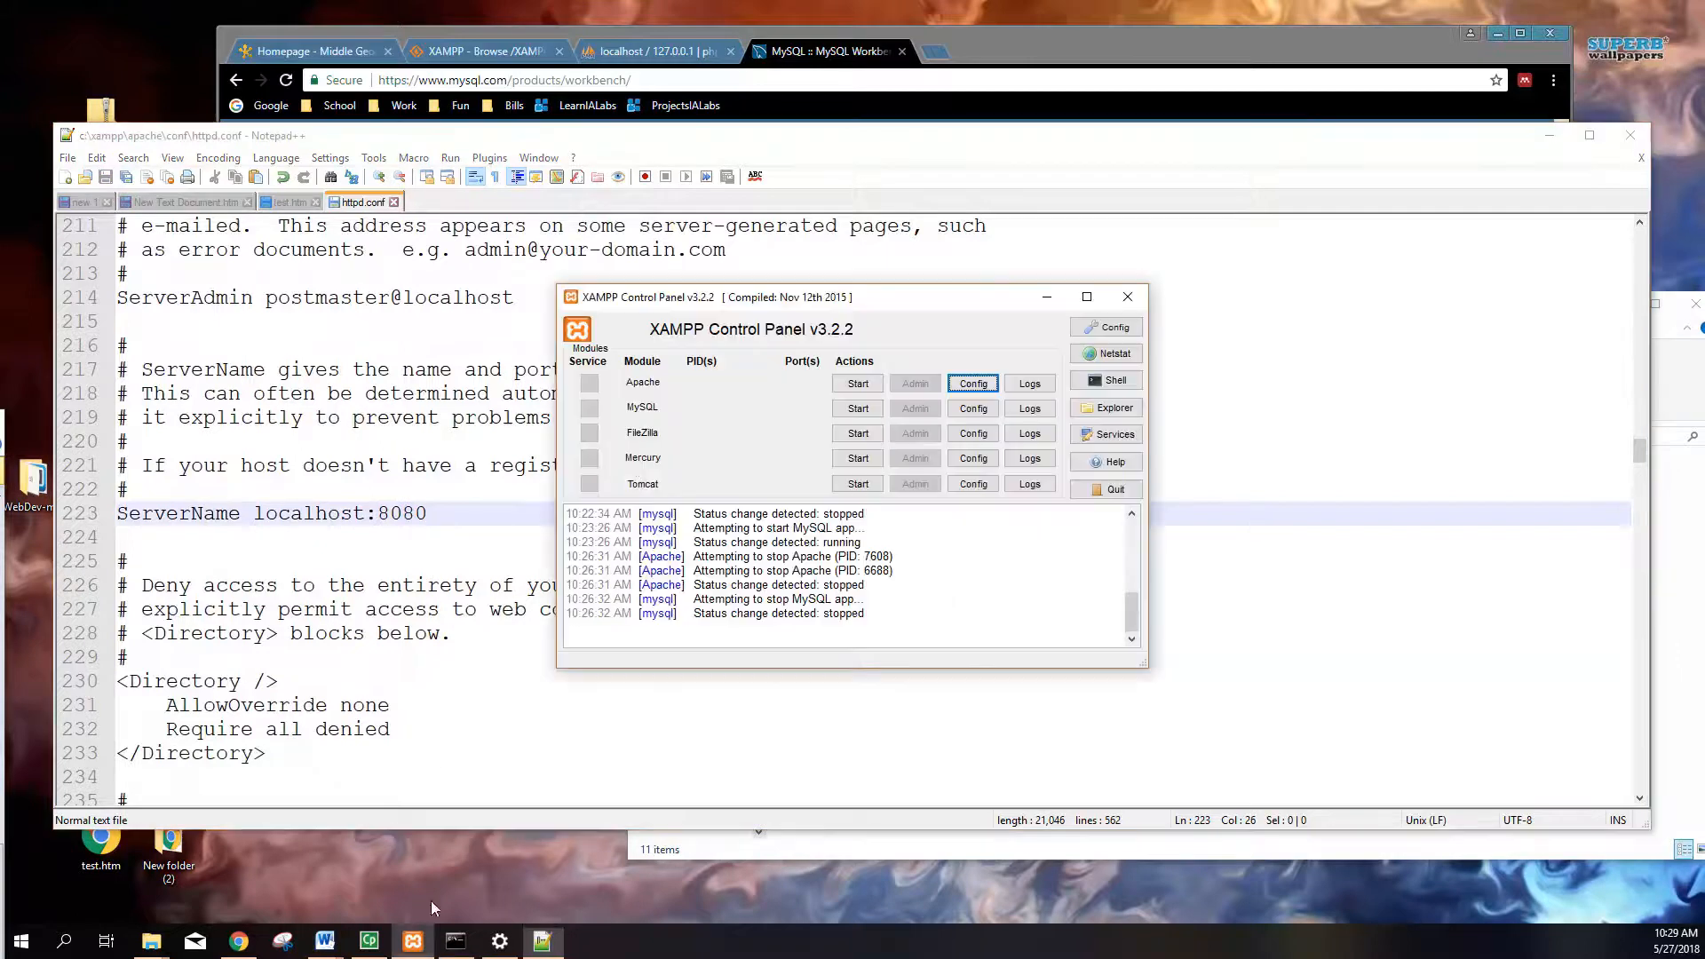
click(857, 385)
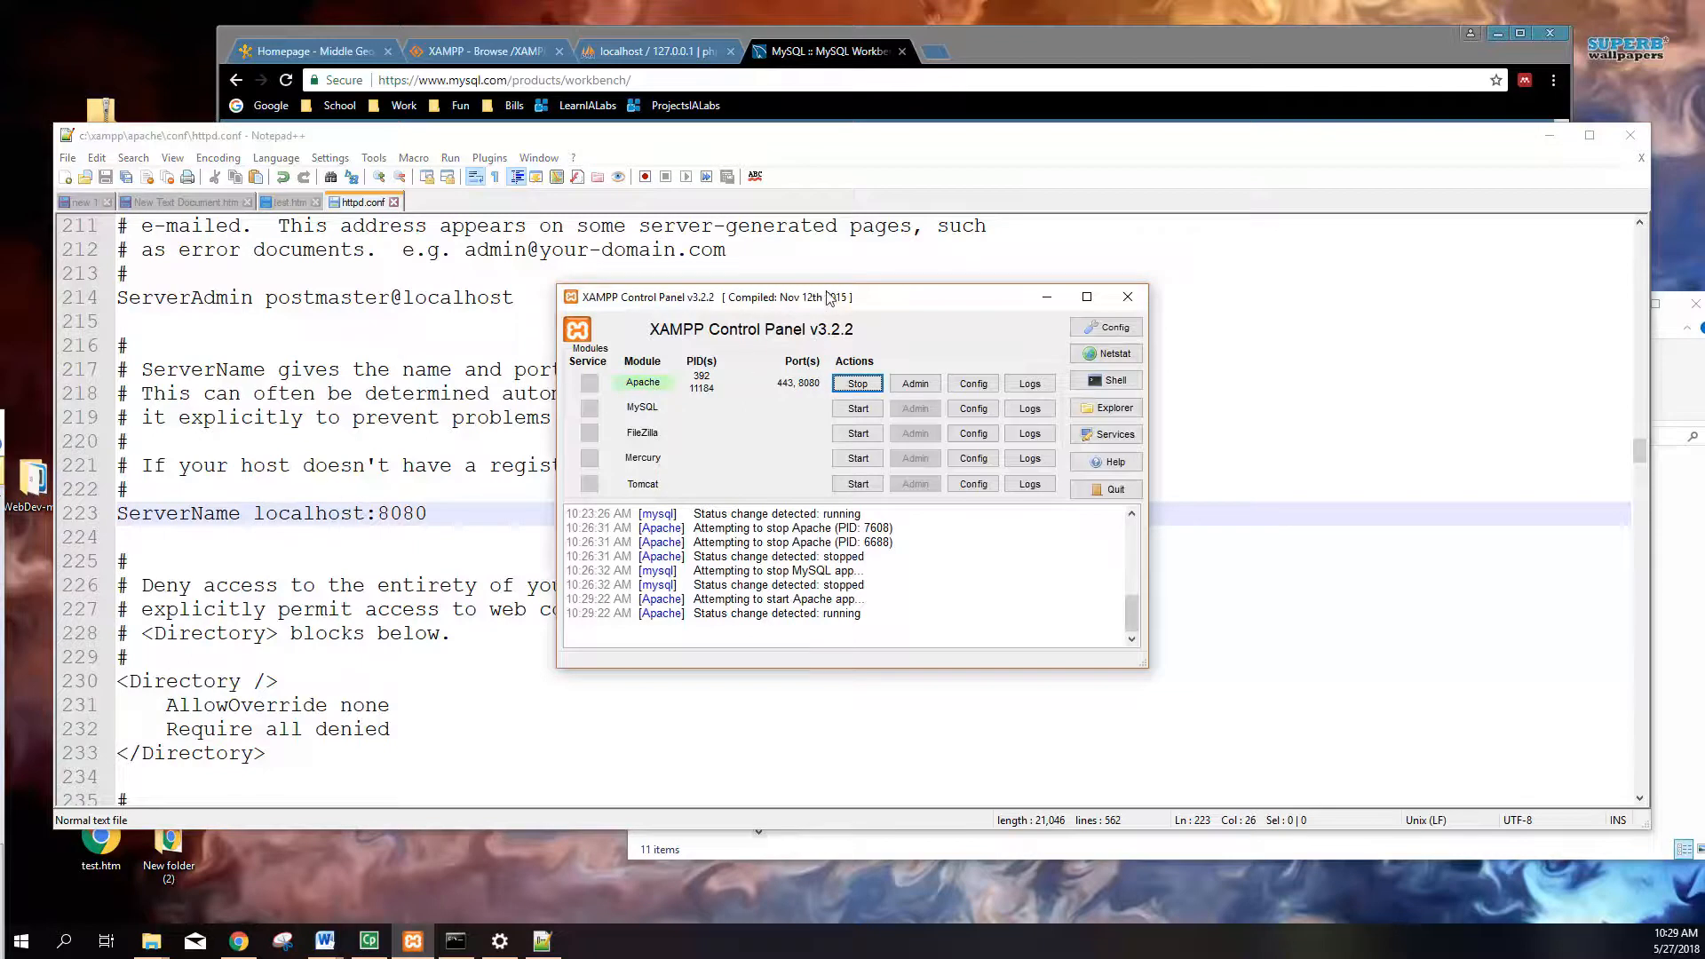
drag(828, 299, 988, 297)
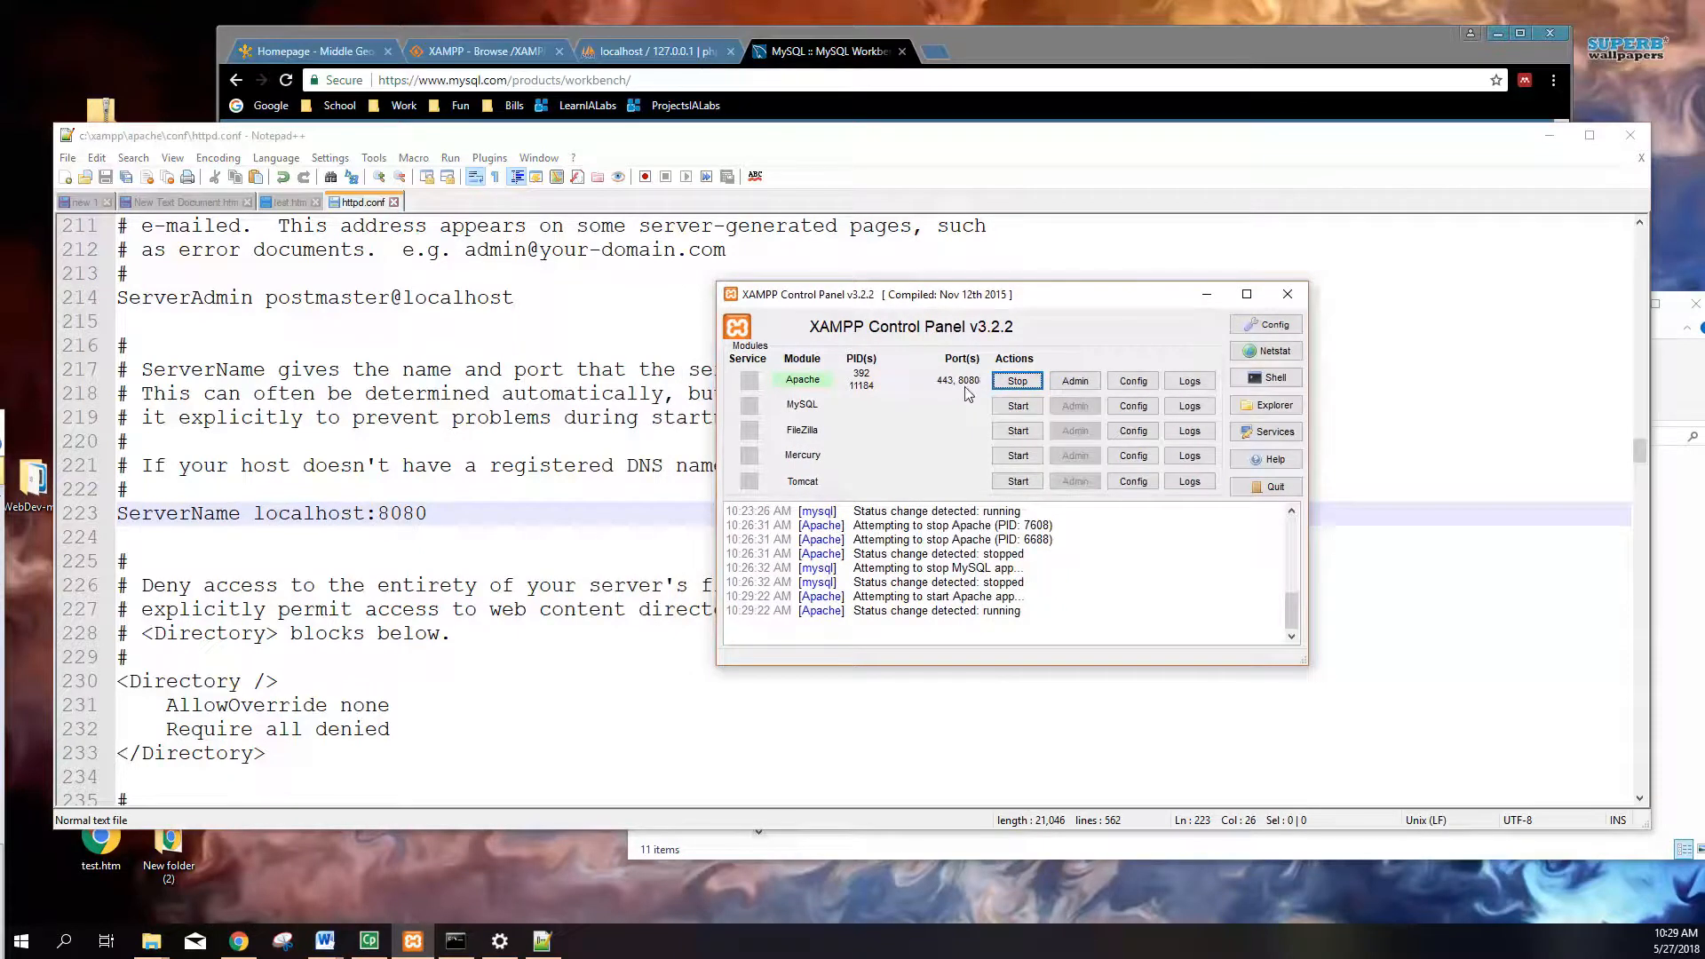
Step: Undo the ServerName and Listen port edits in httpd.conf and save the file
click(441, 517)
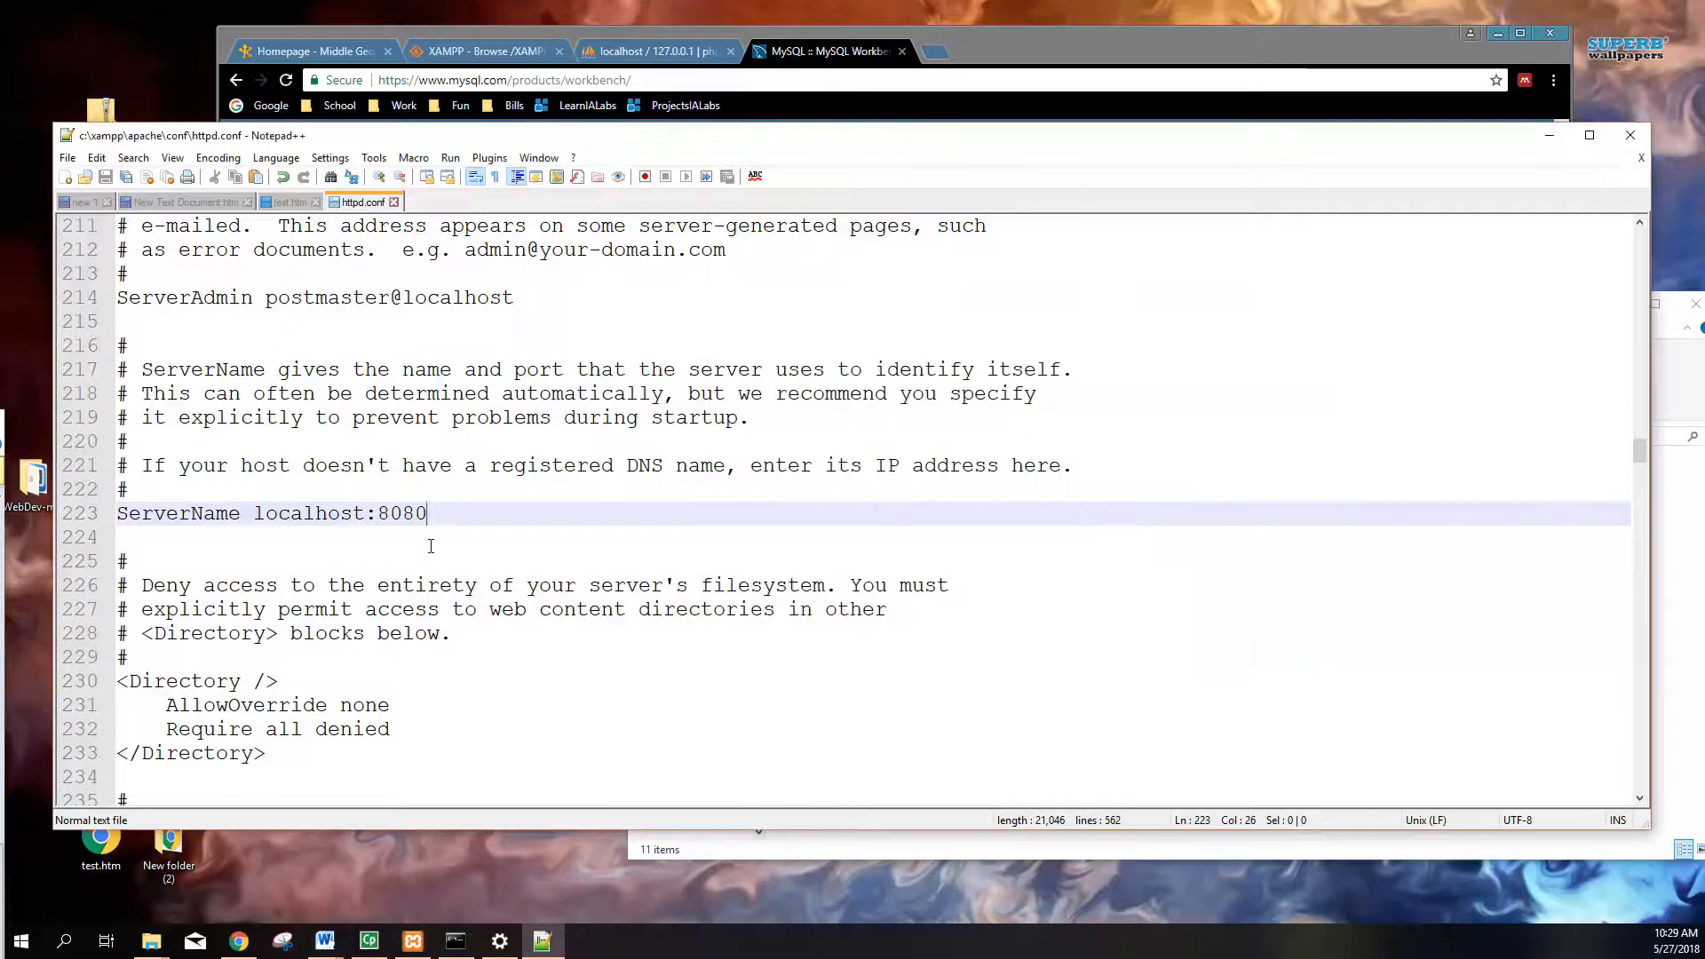
key(ctrl+z)
key(ctrl+z)
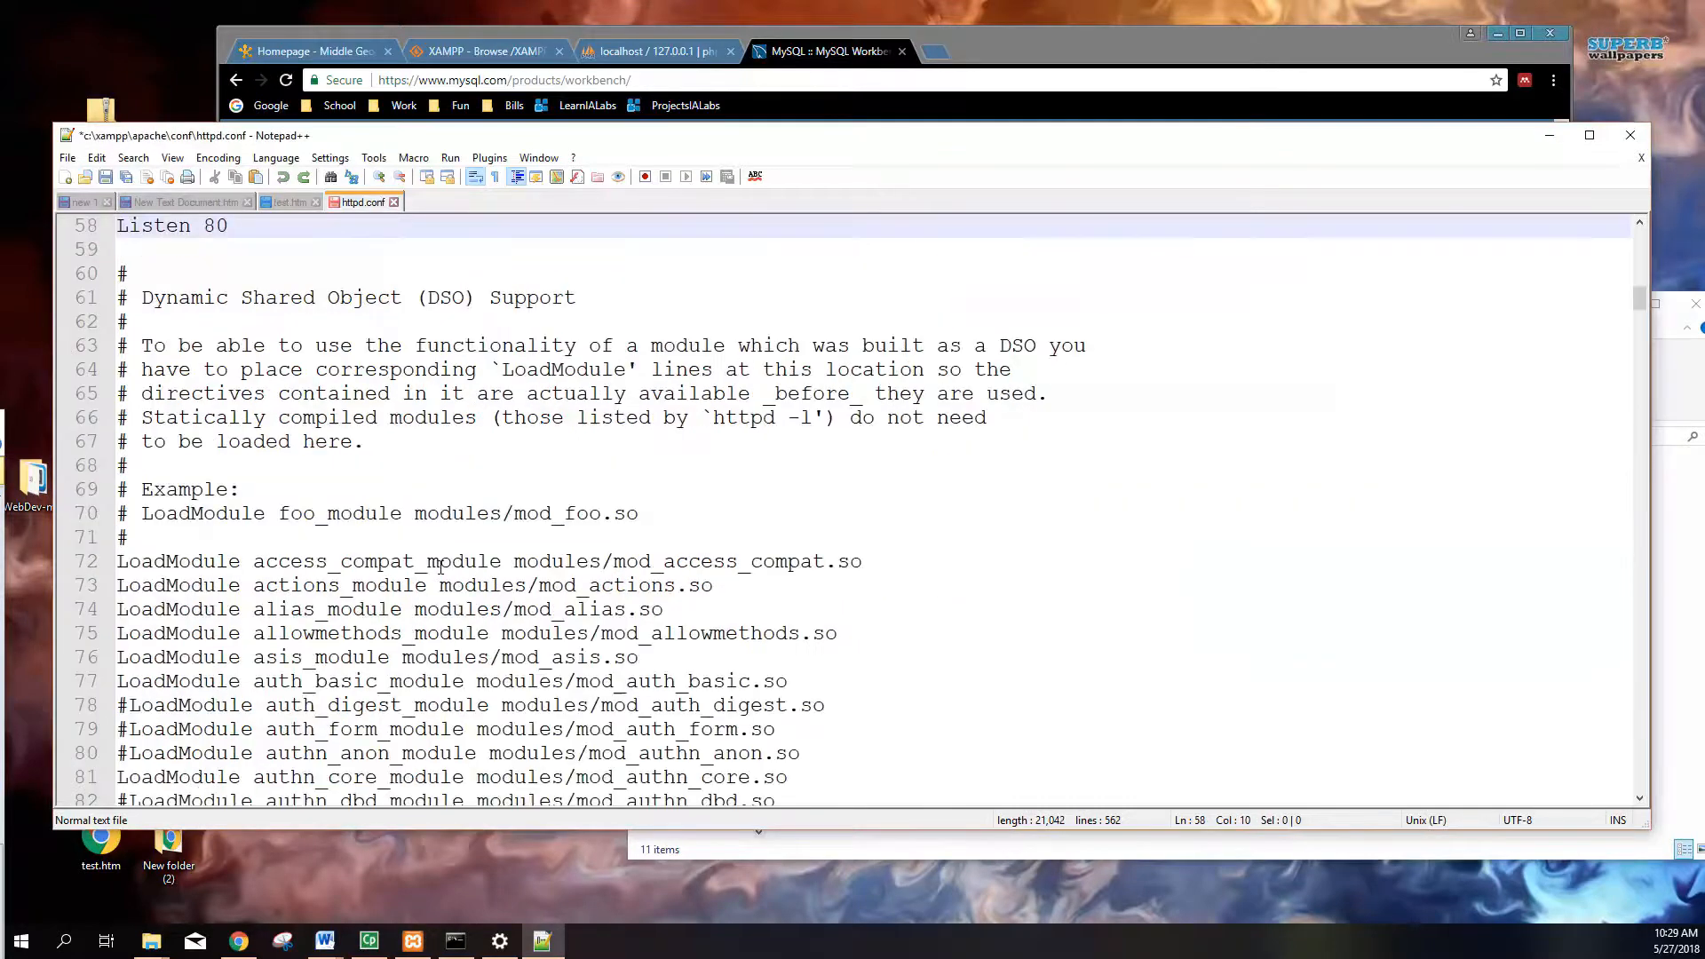
scroll(446, 562, up, 4)
key(ctrl+s)
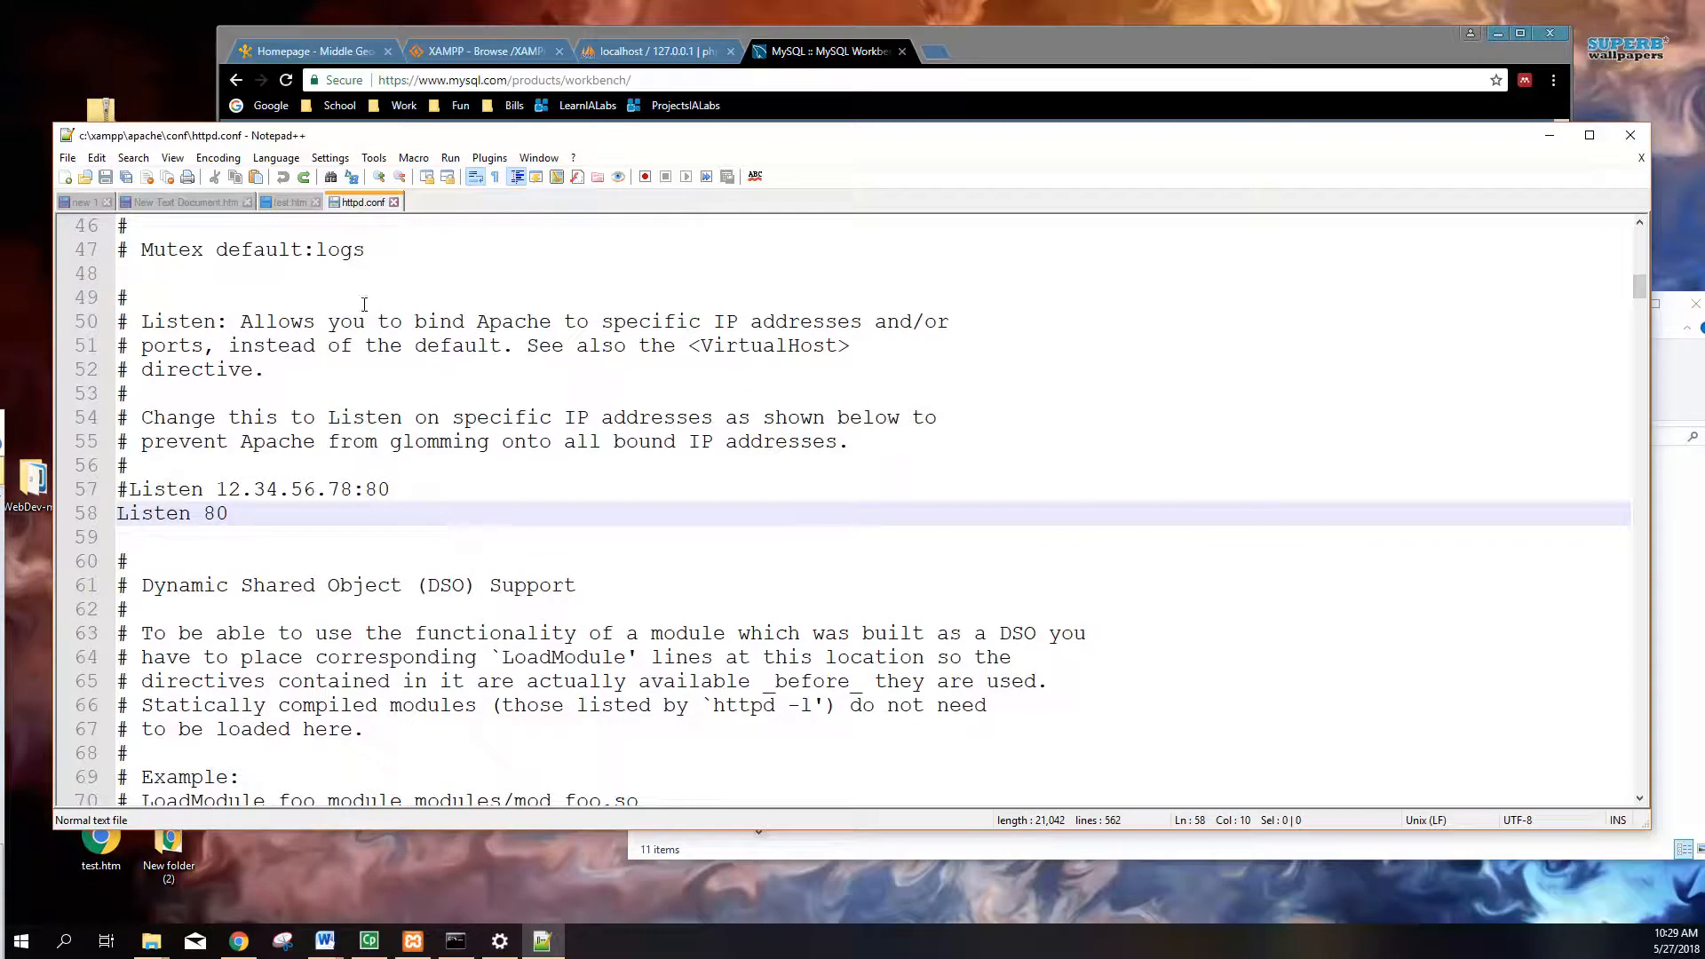
Step: Switch to the XAMPP Control Panel, stop Apache, and start it again
click(422, 947)
click(1017, 381)
click(1016, 381)
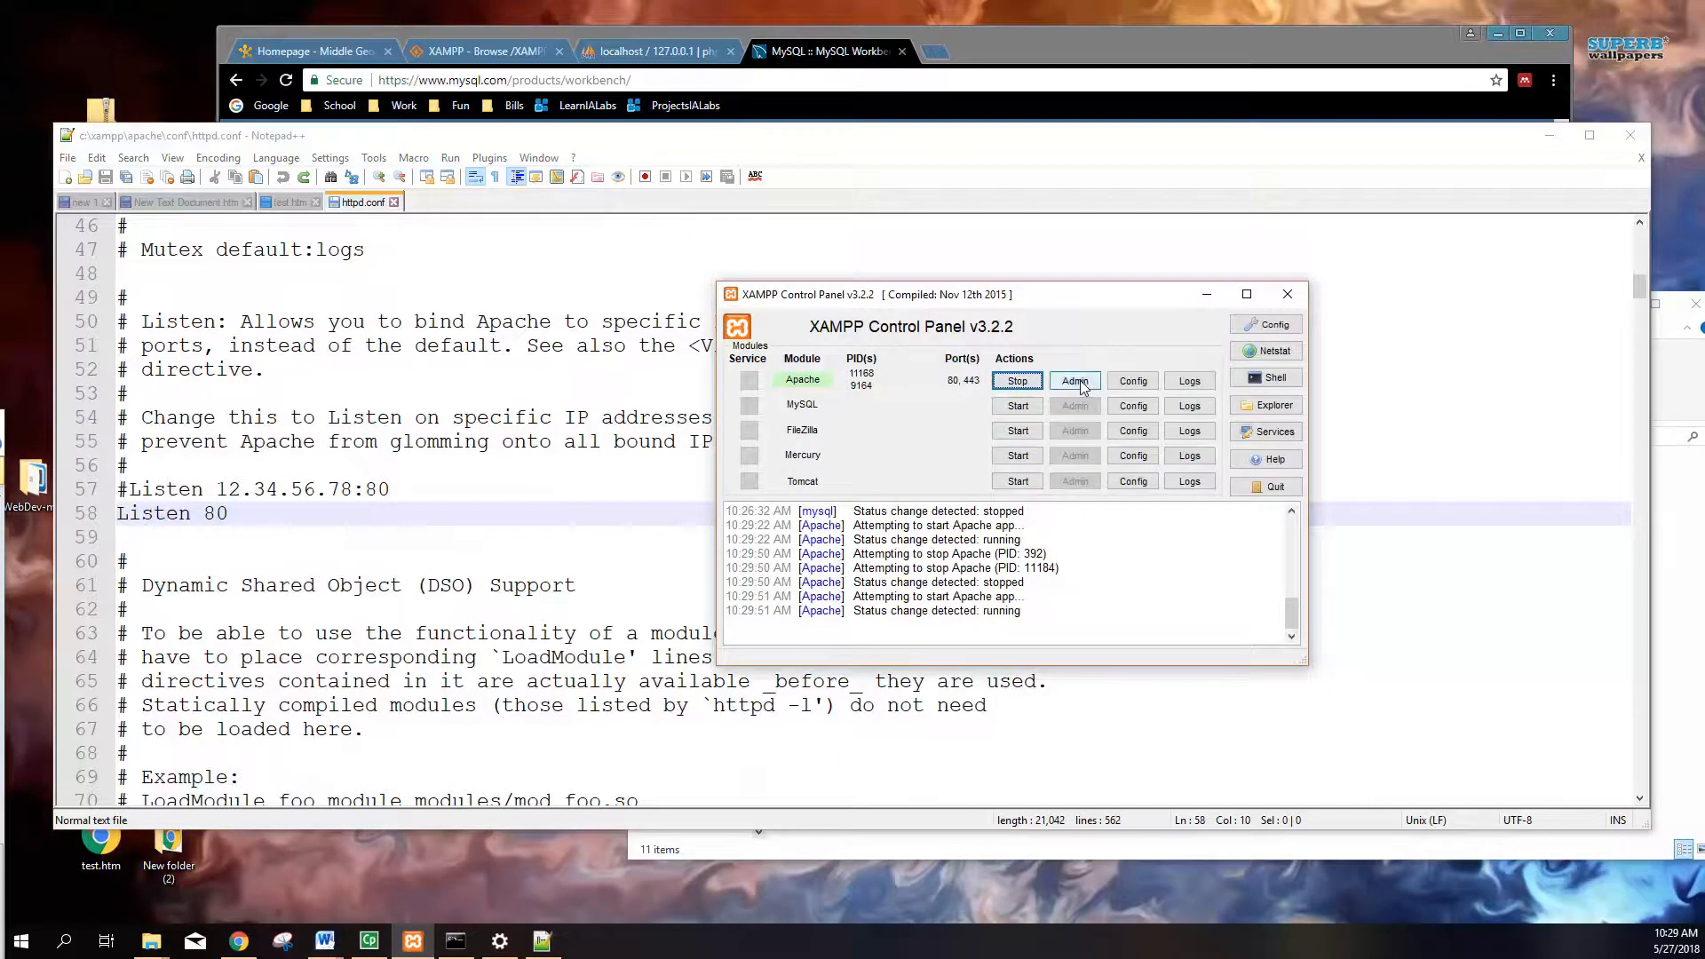
Step: Open Apache's httpd-ssl.conf from XAMPP and set the Listen directive on line 36 to port 4443
click(1133, 382)
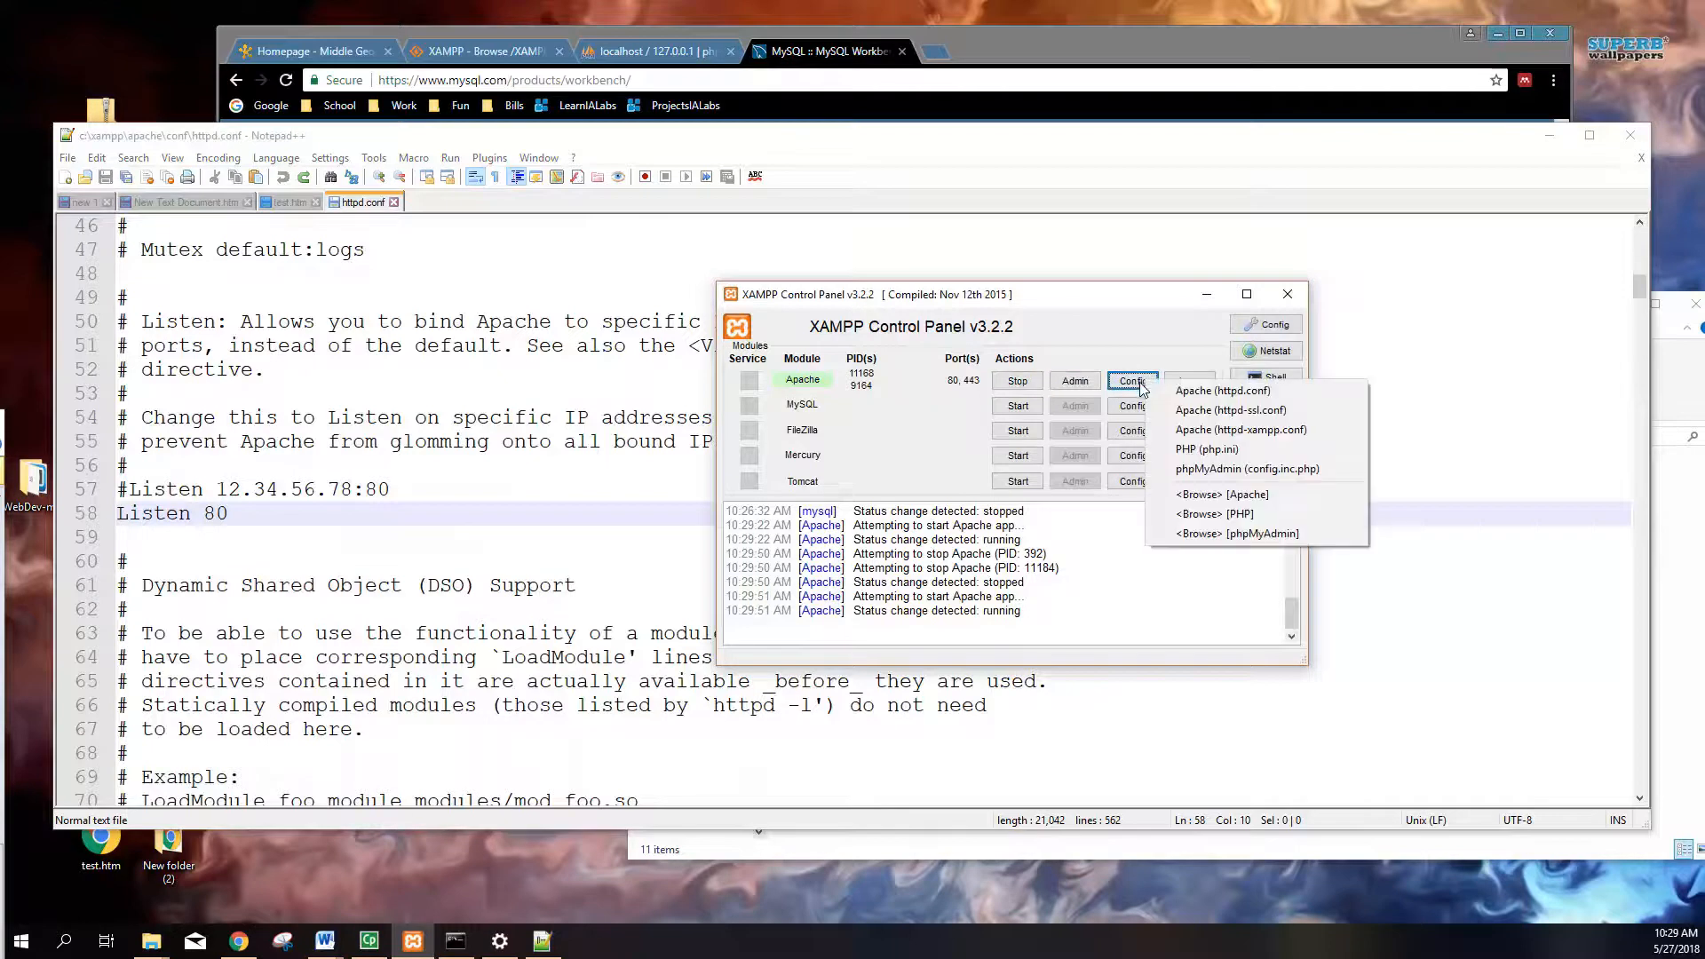
click(1243, 412)
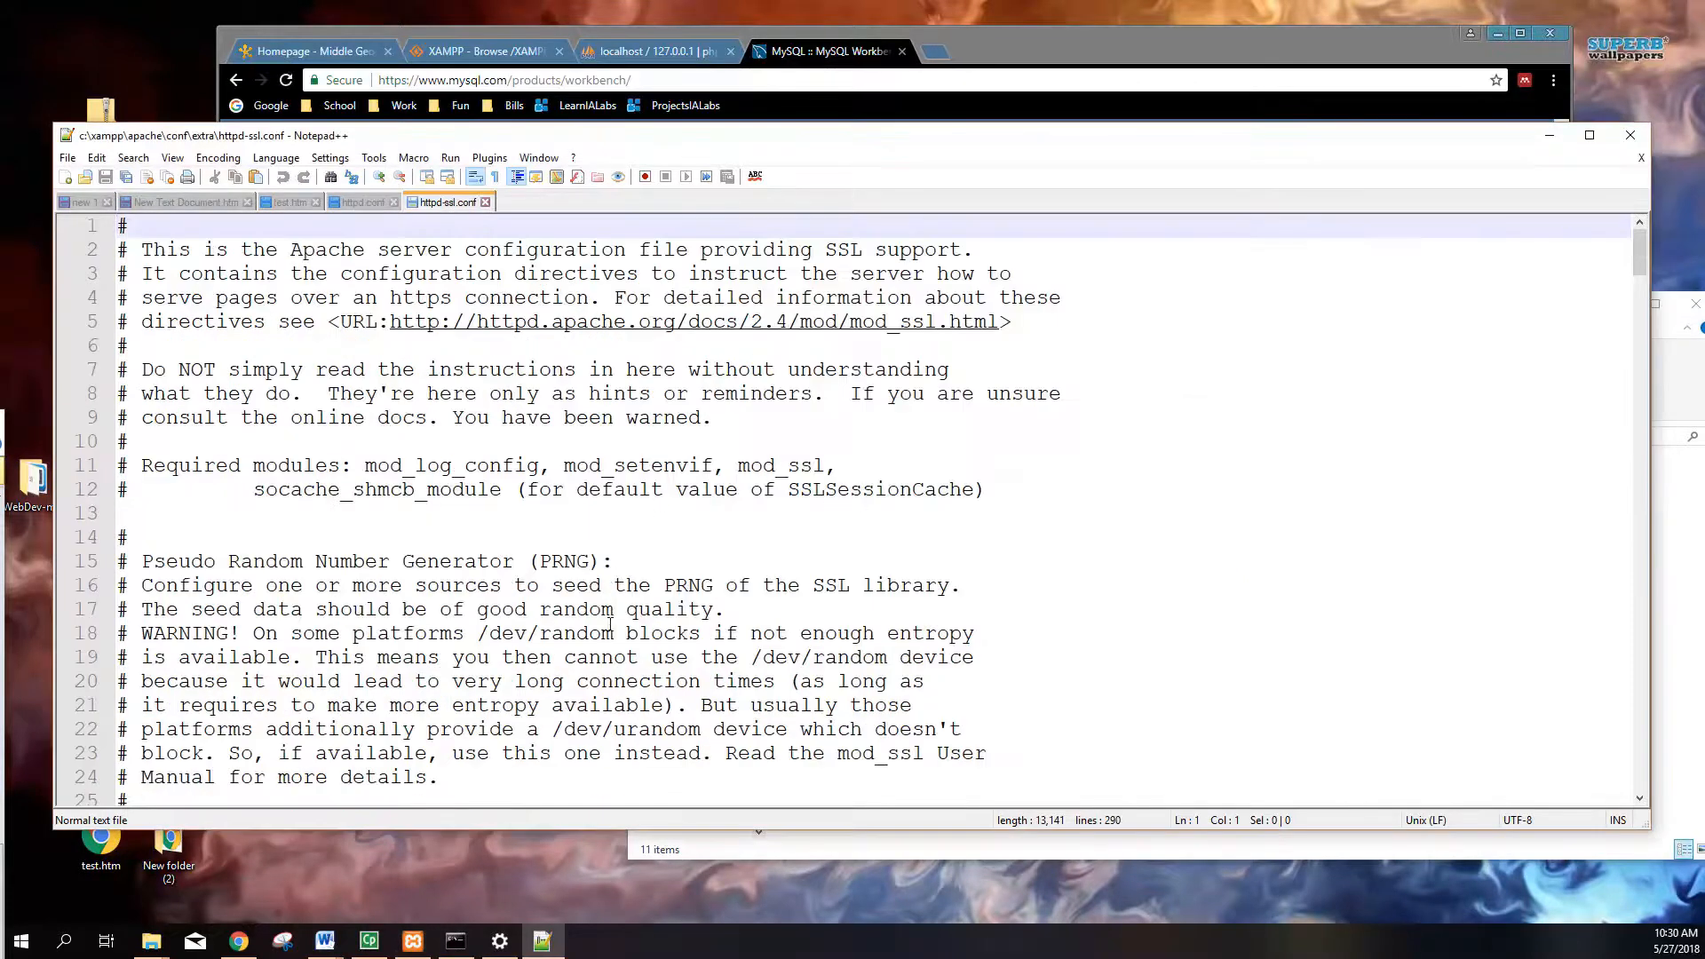
scroll(610, 614, down, 8)
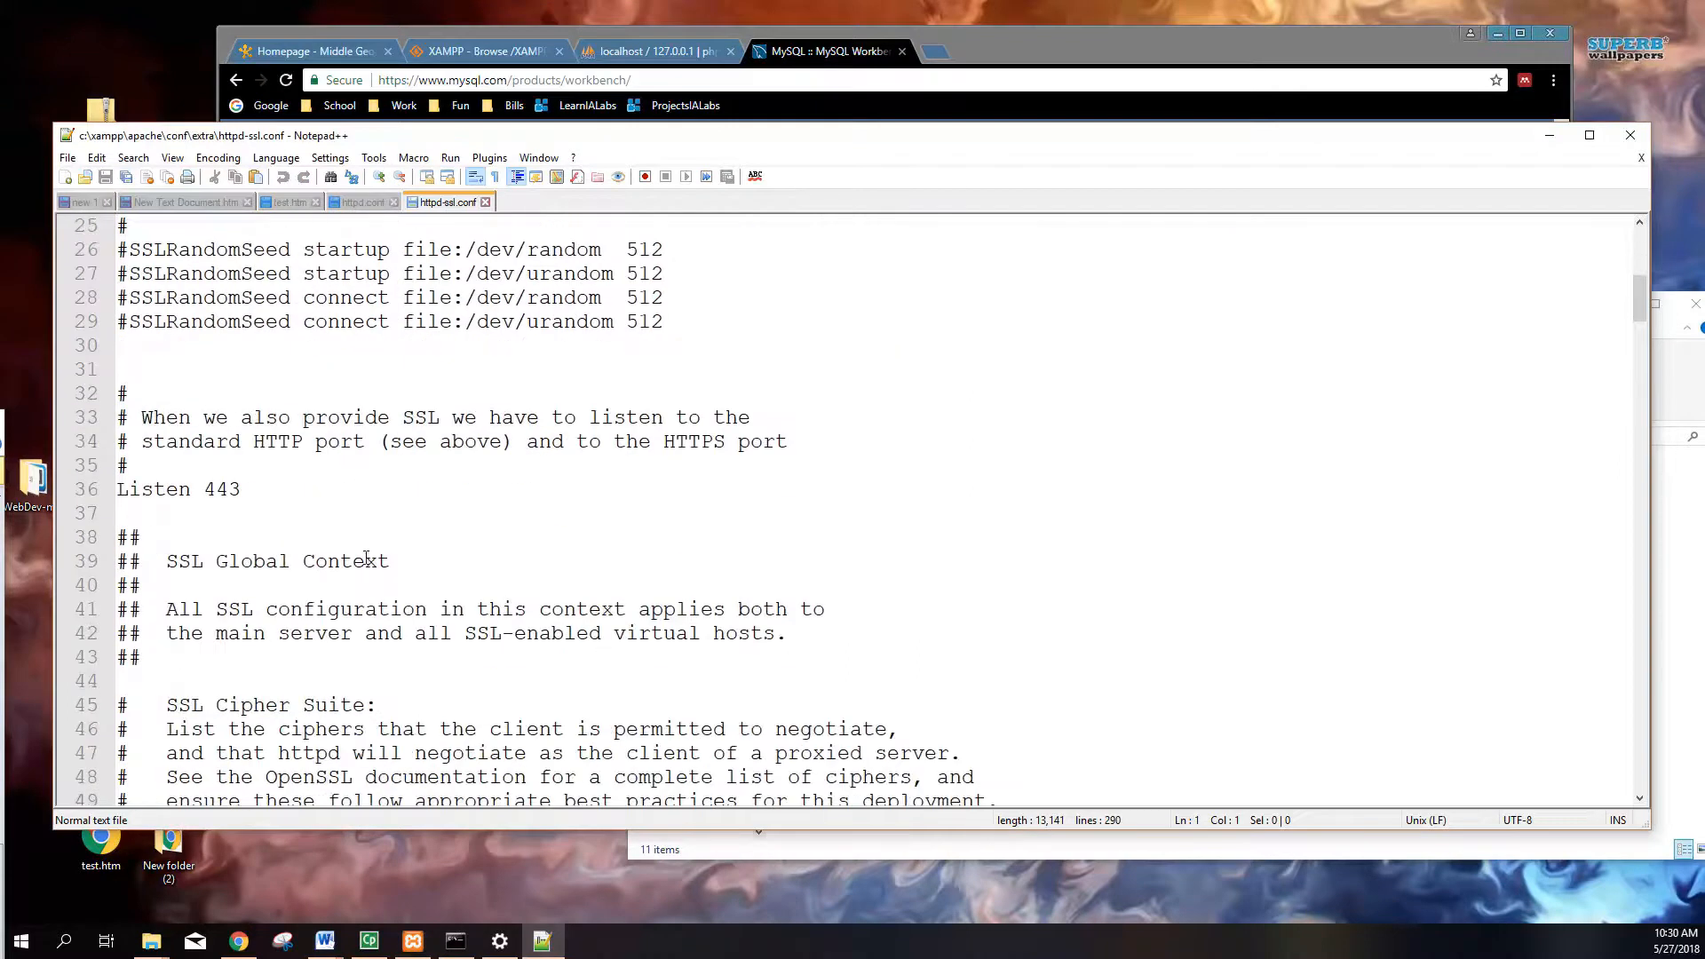
click(291, 487)
key(ctrl+shift+Left)
key(ctrl+shift+Left)
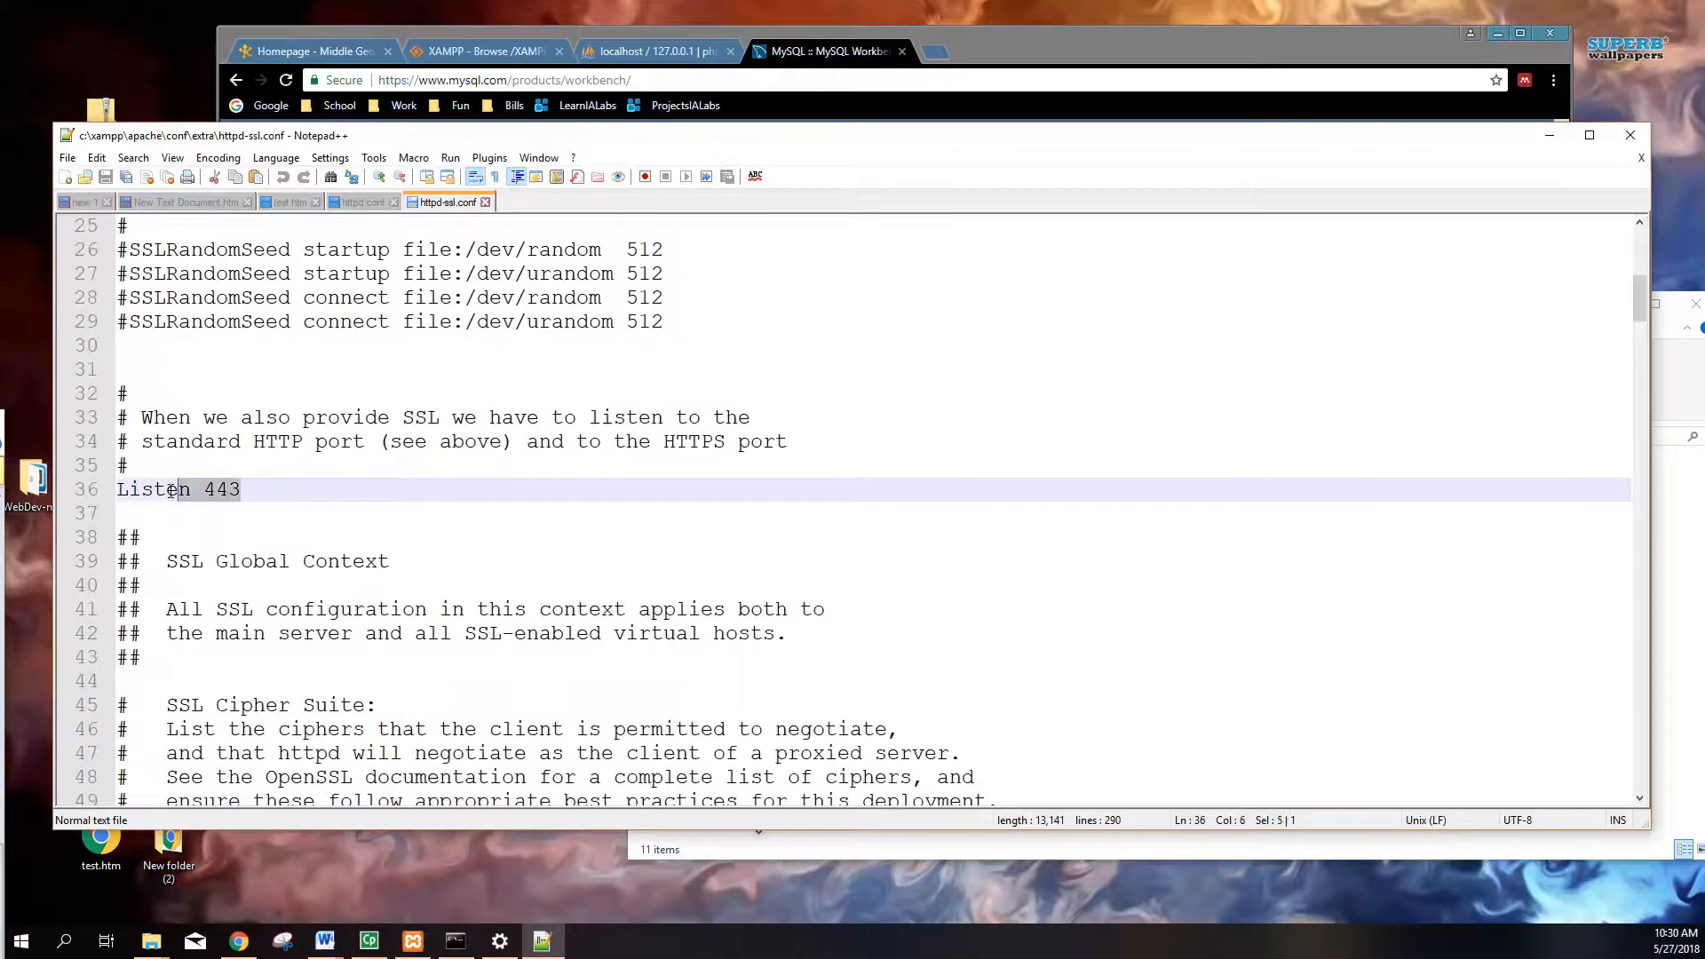
click(229, 489)
text(4)
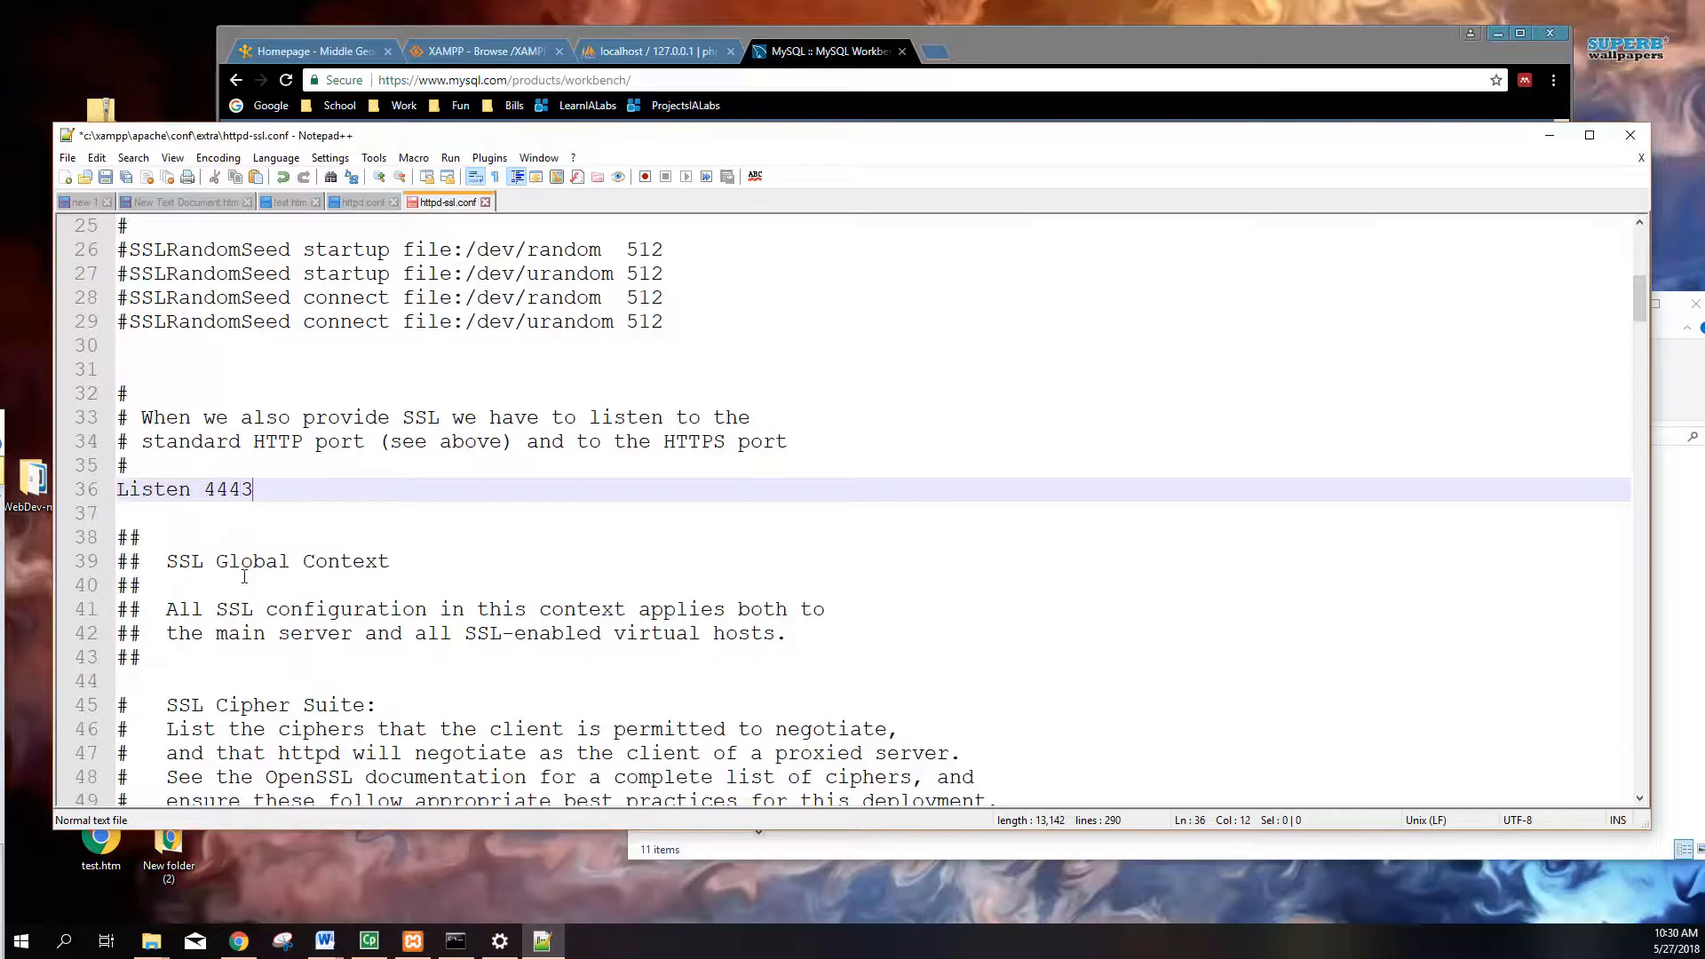
Step: Set the port of the VirtualHost _default_ entry on line 121 of httpd-ssl.conf to 4443
scroll(264, 520, down, 14)
scroll(247, 634, down, 8)
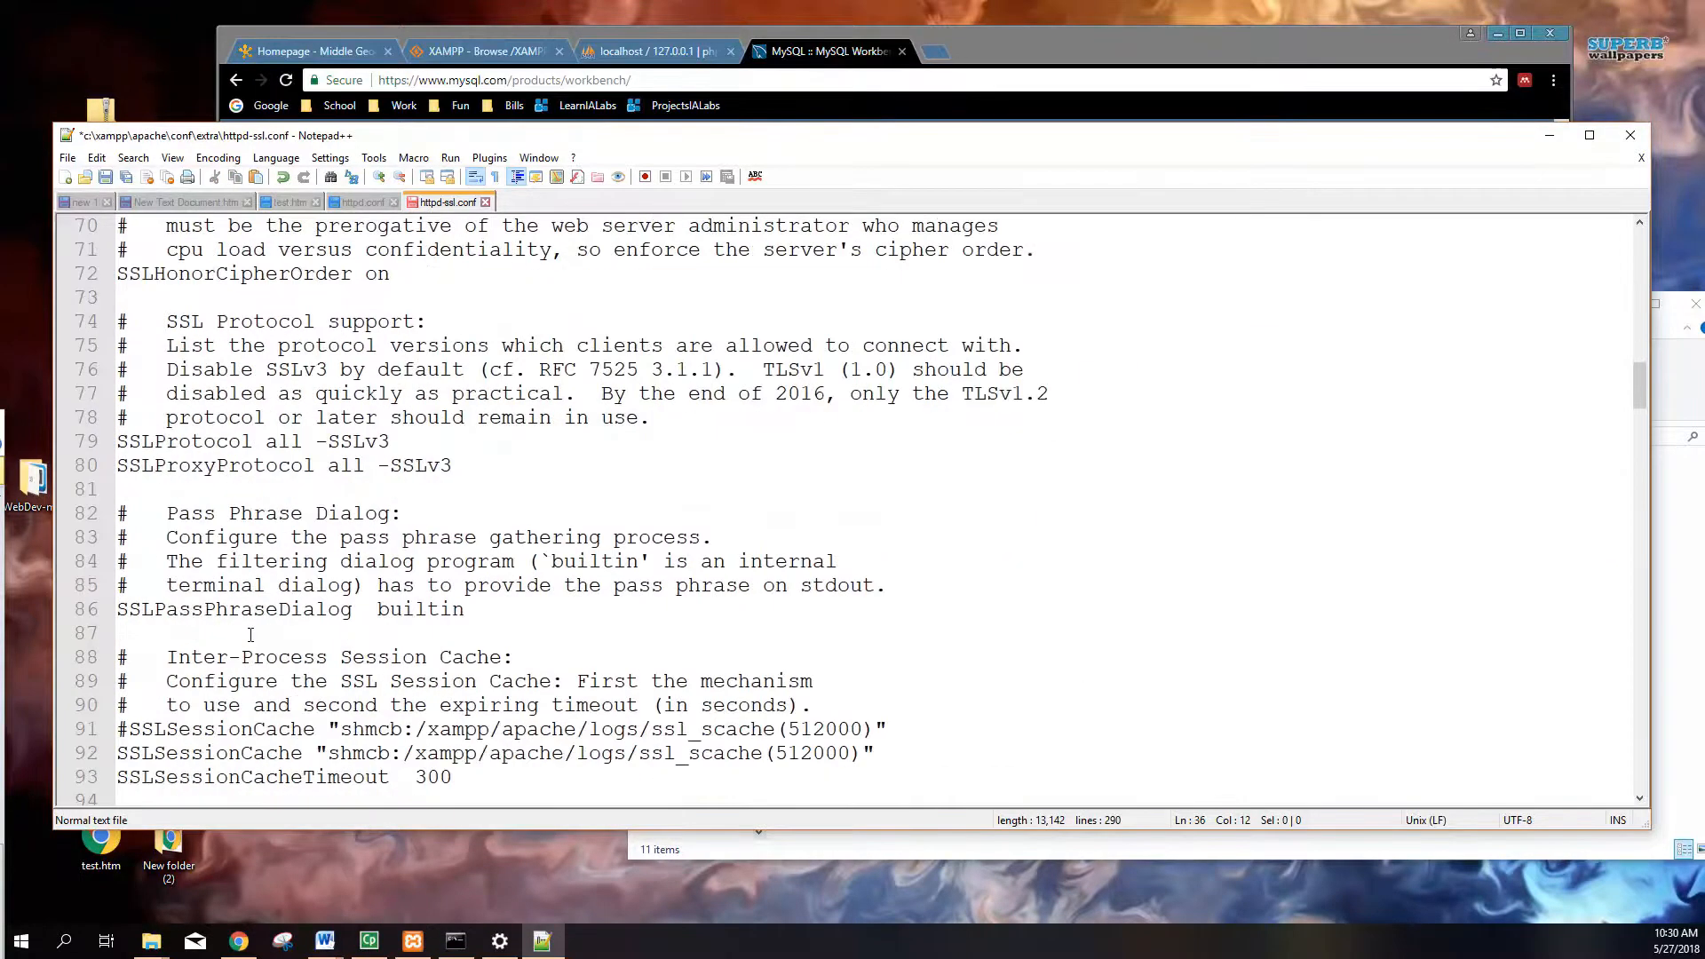
scroll(266, 636, down, 5)
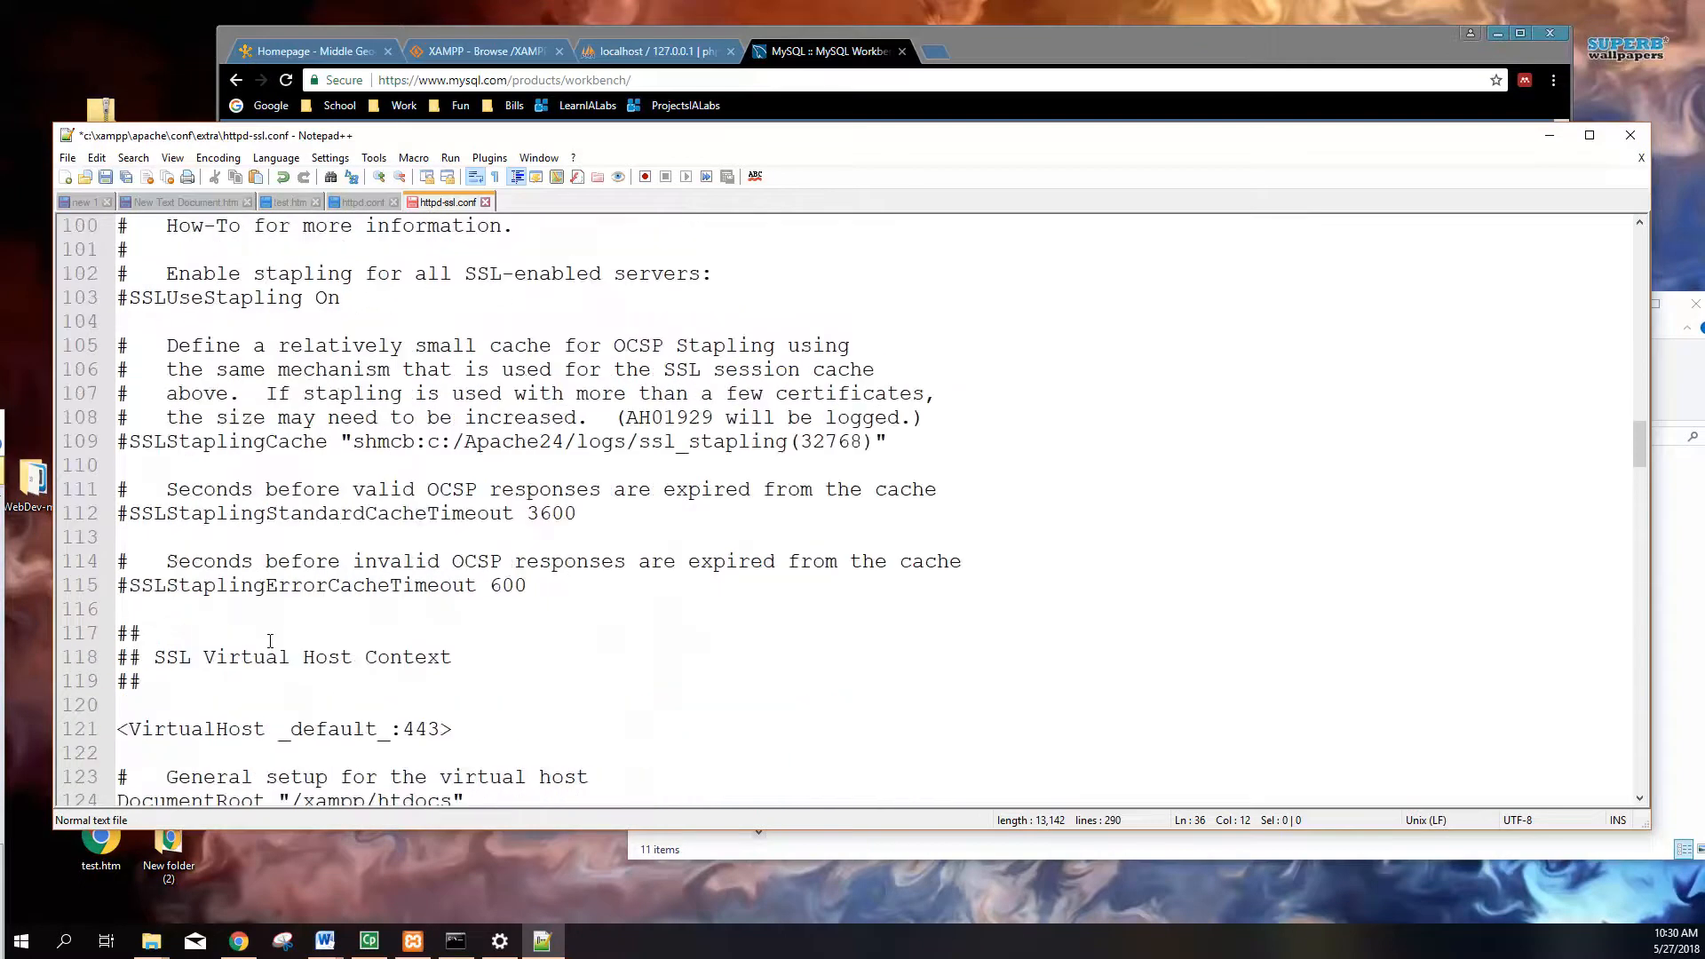
scroll(274, 642, down, 1)
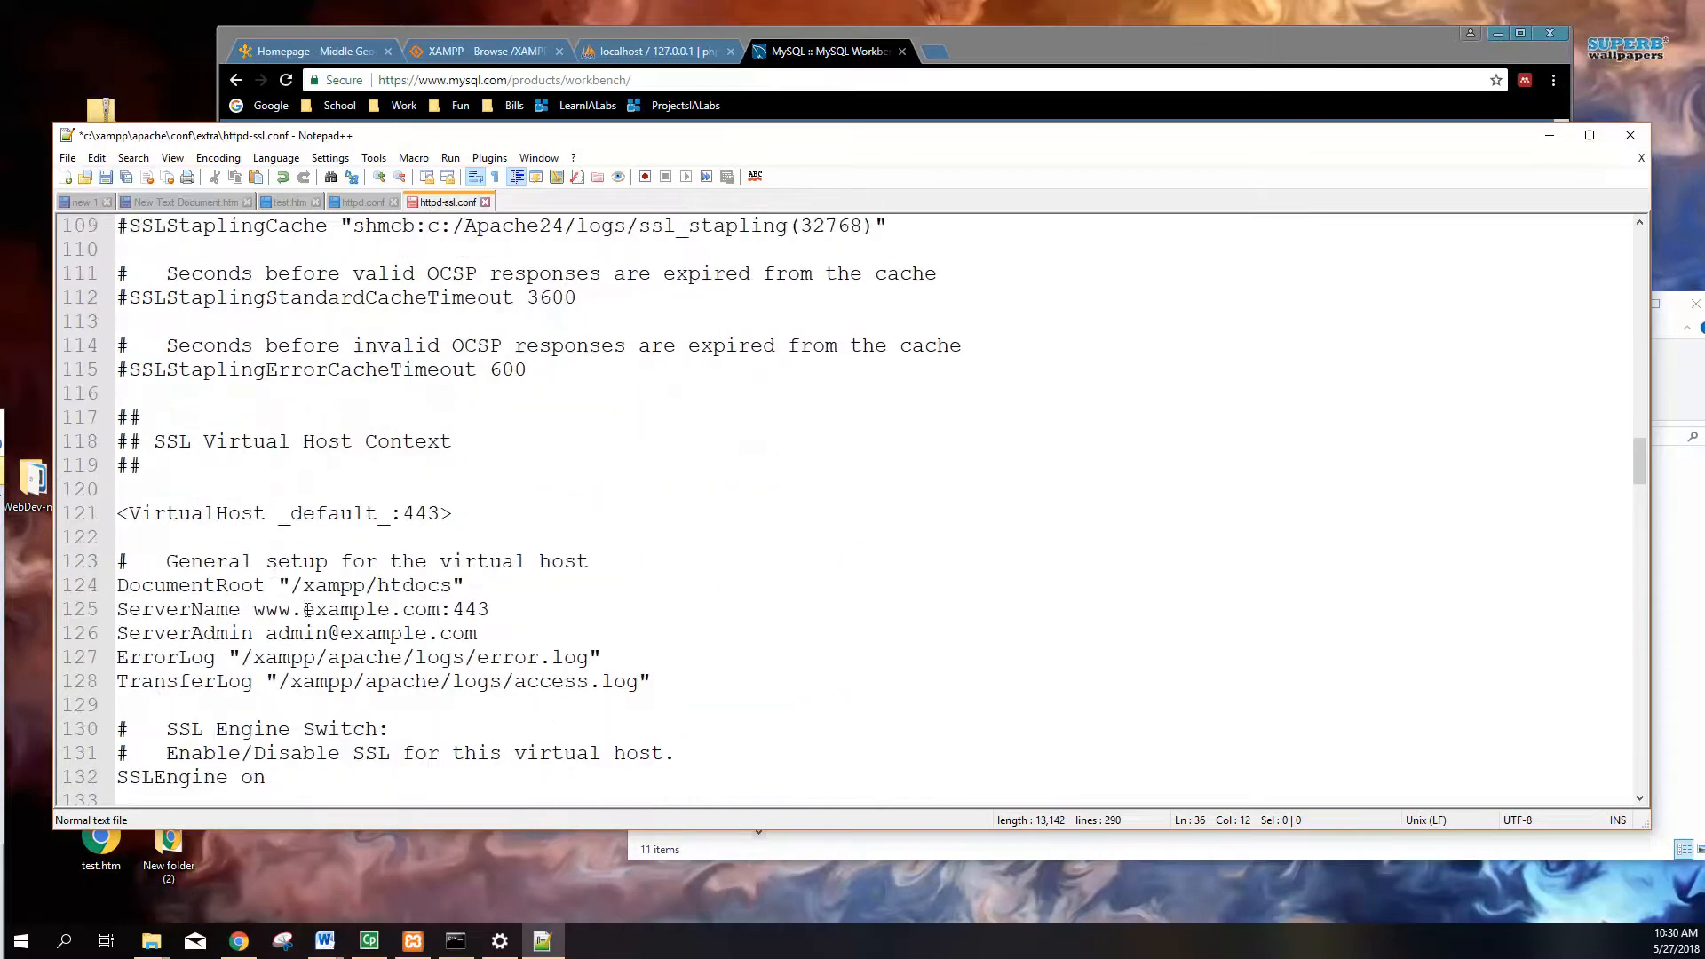
drag(128, 514, 389, 514)
click(419, 515)
text(4)
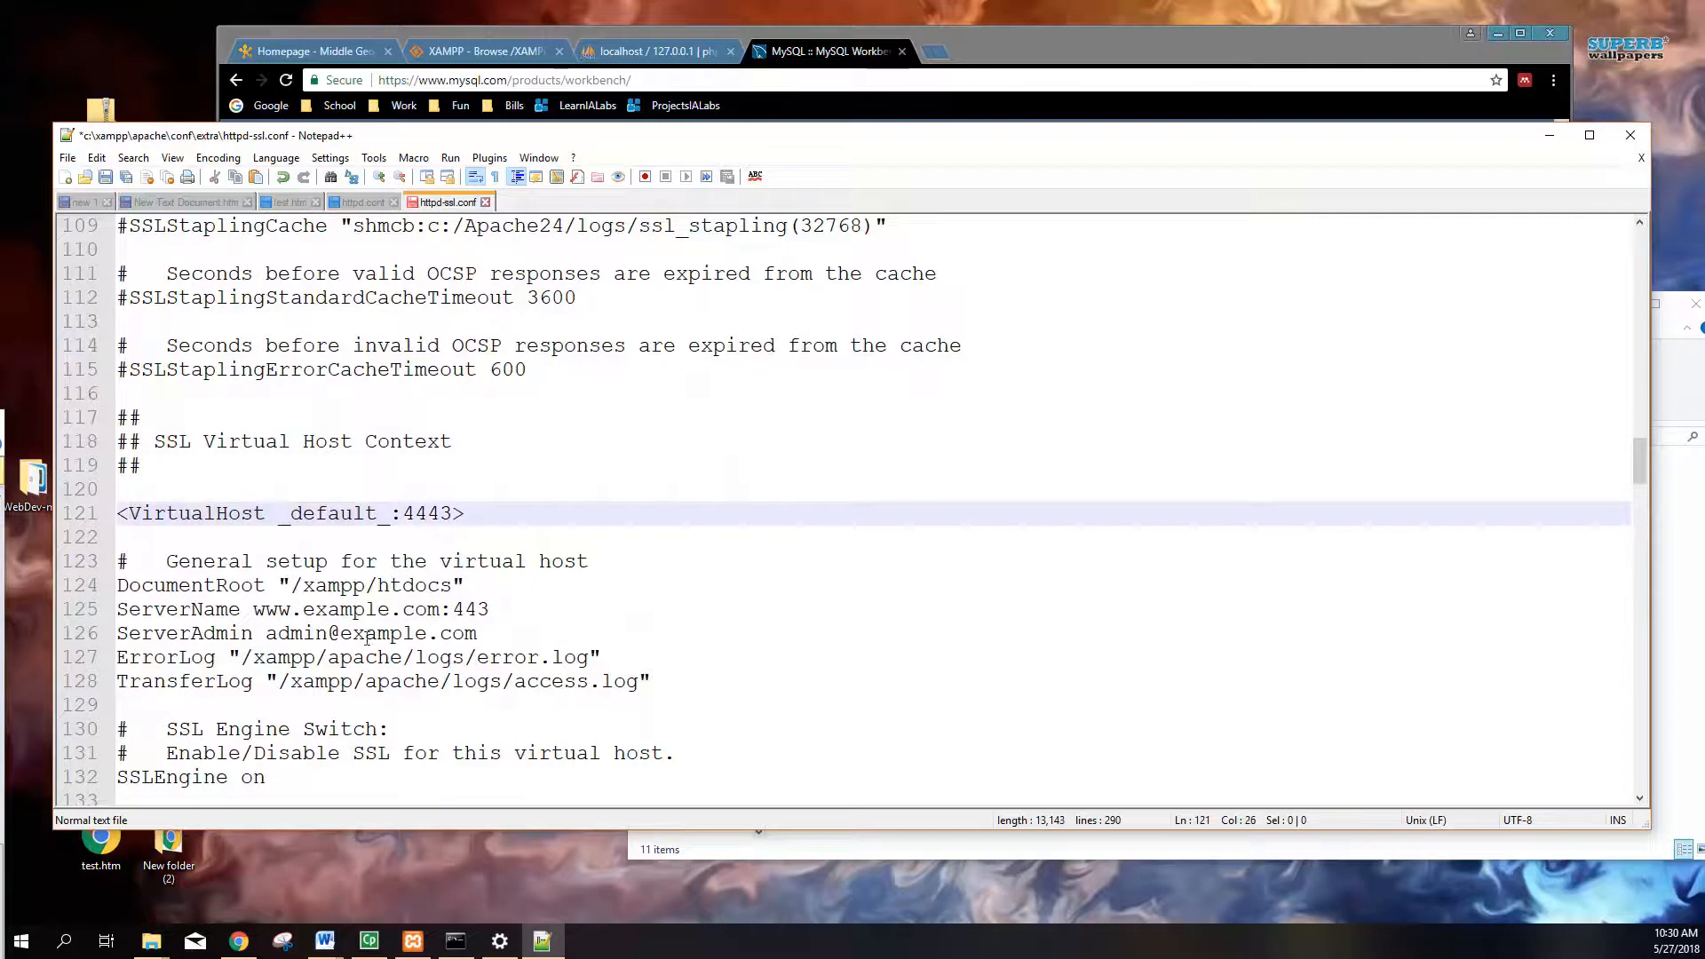
Step: Examine the remaining SSL settings in httpd-ssl.conf and highlight the comment marker on line 246
scroll(346, 646, down, 10)
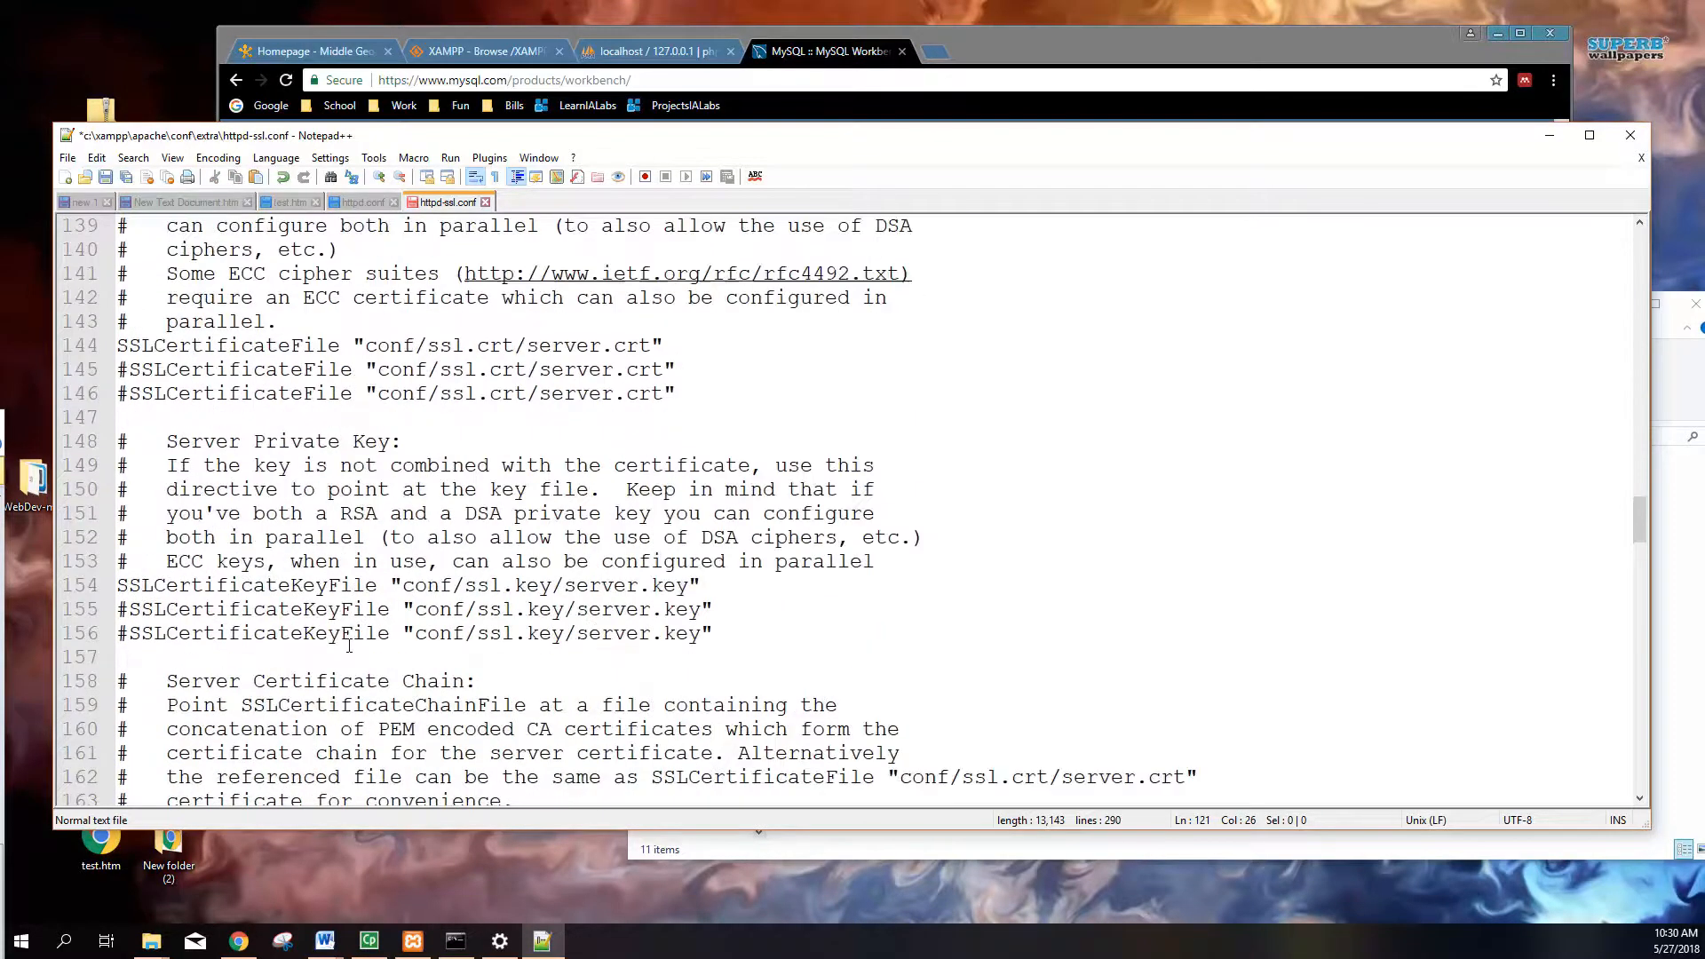
scroll(349, 646, down, 9)
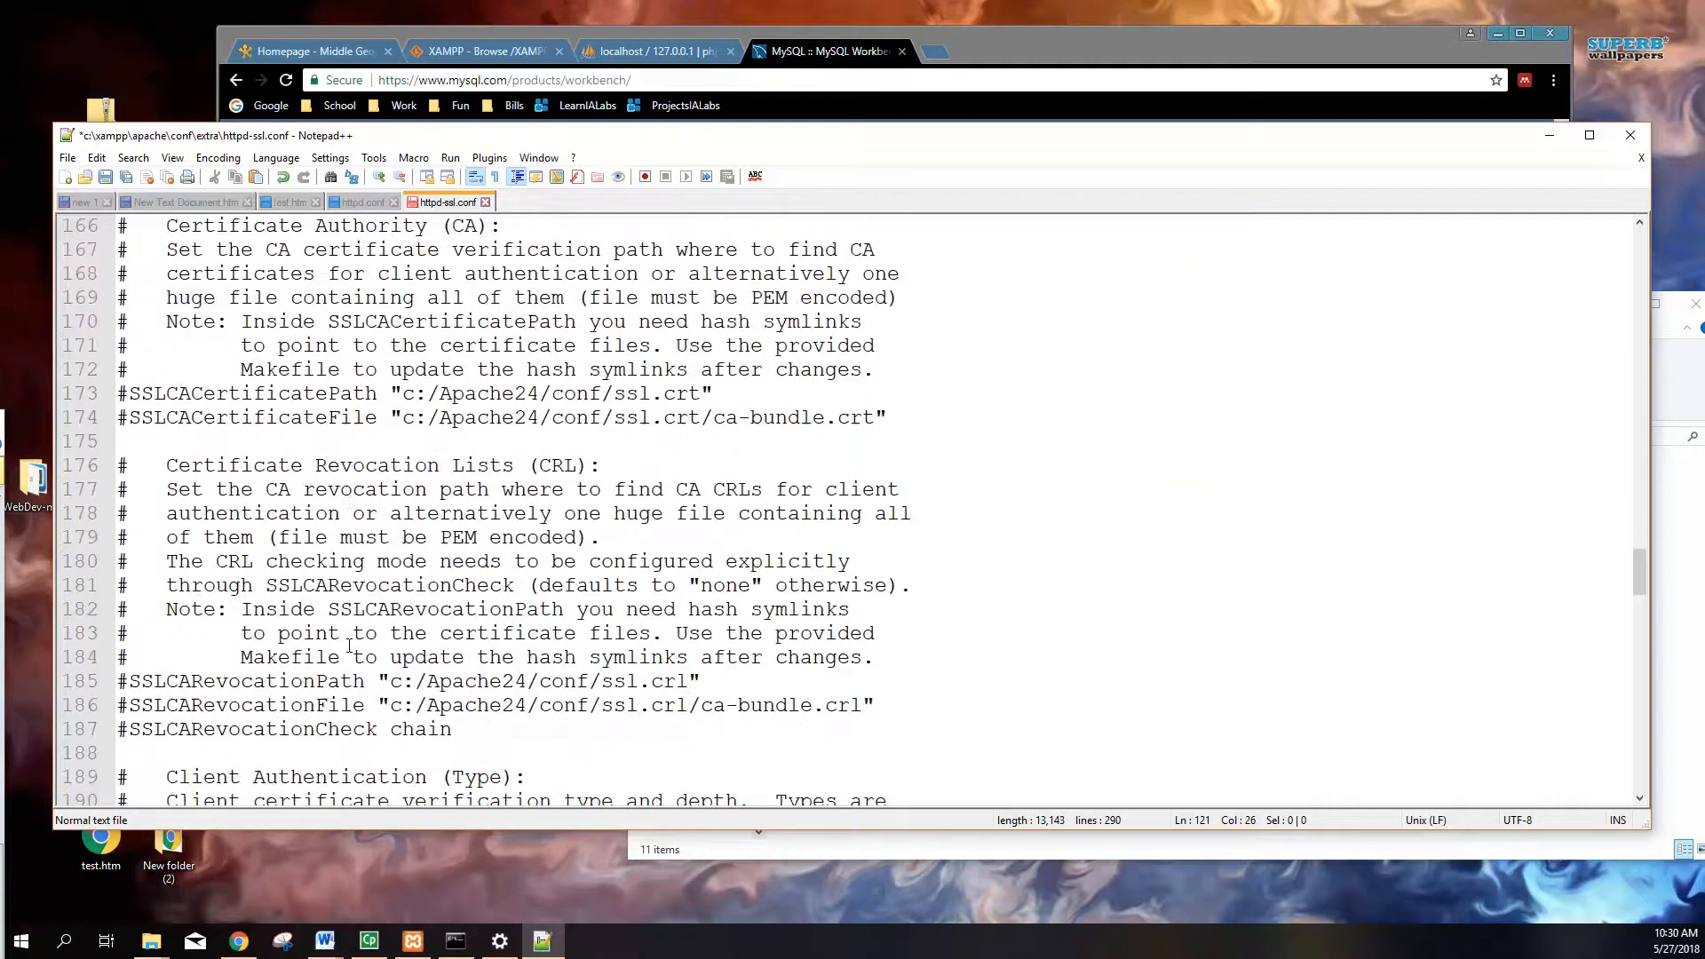
scroll(349, 646, down, 7)
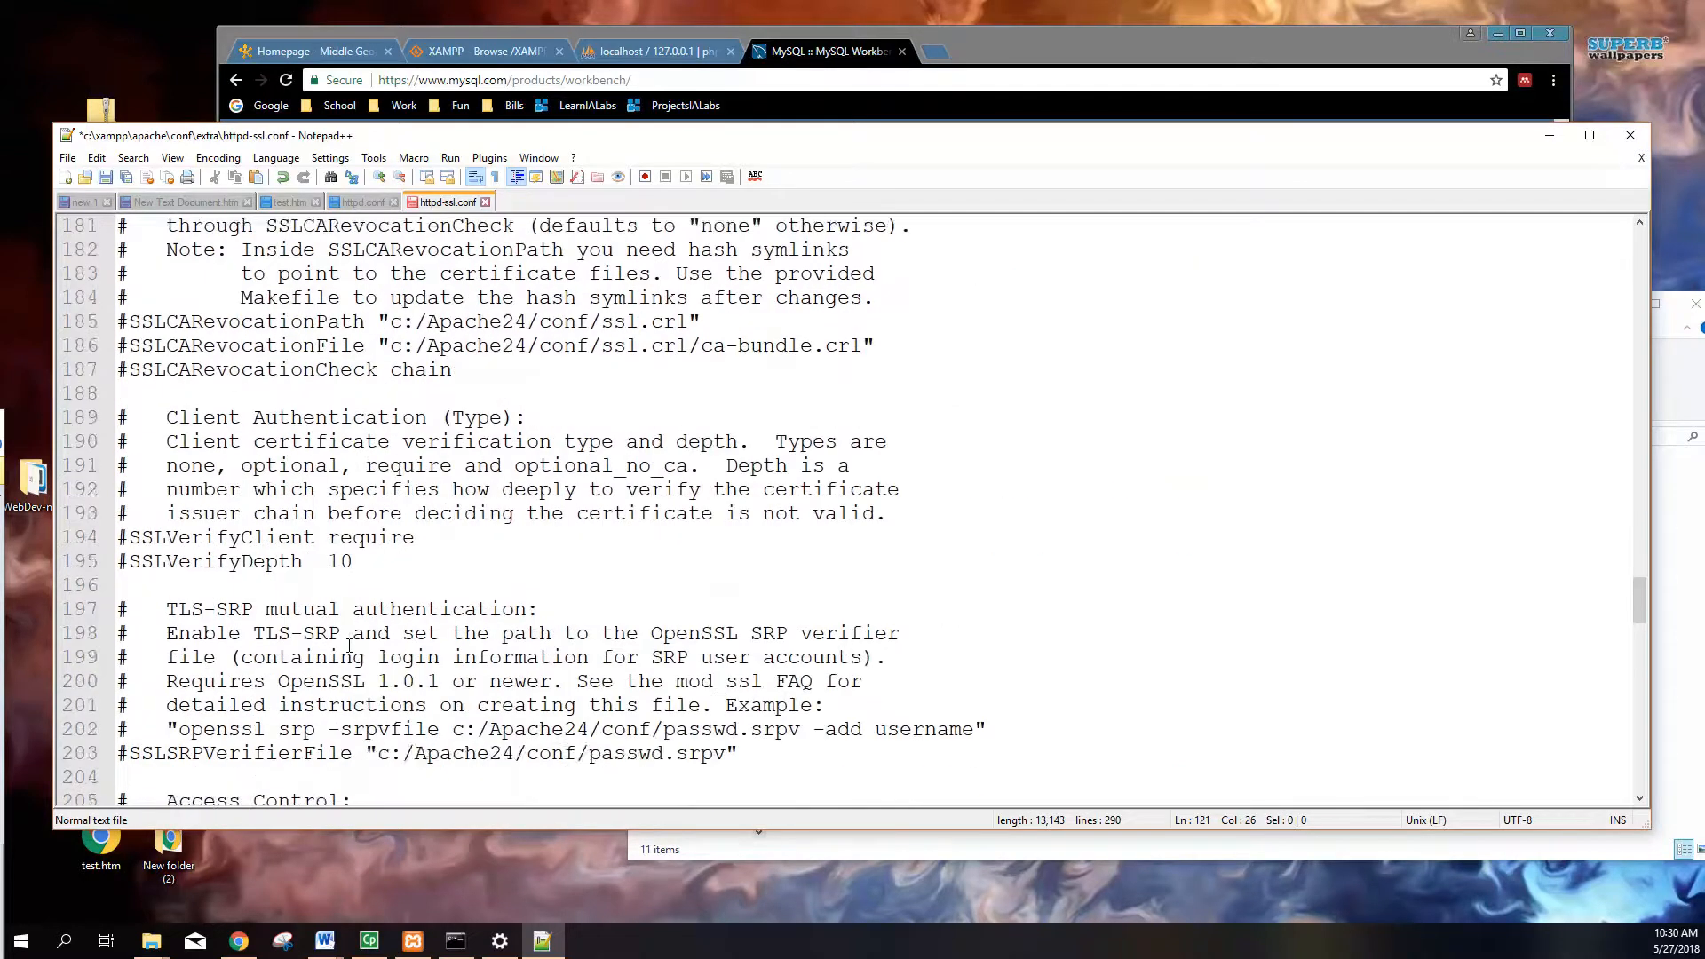
scroll(349, 645, down, 16)
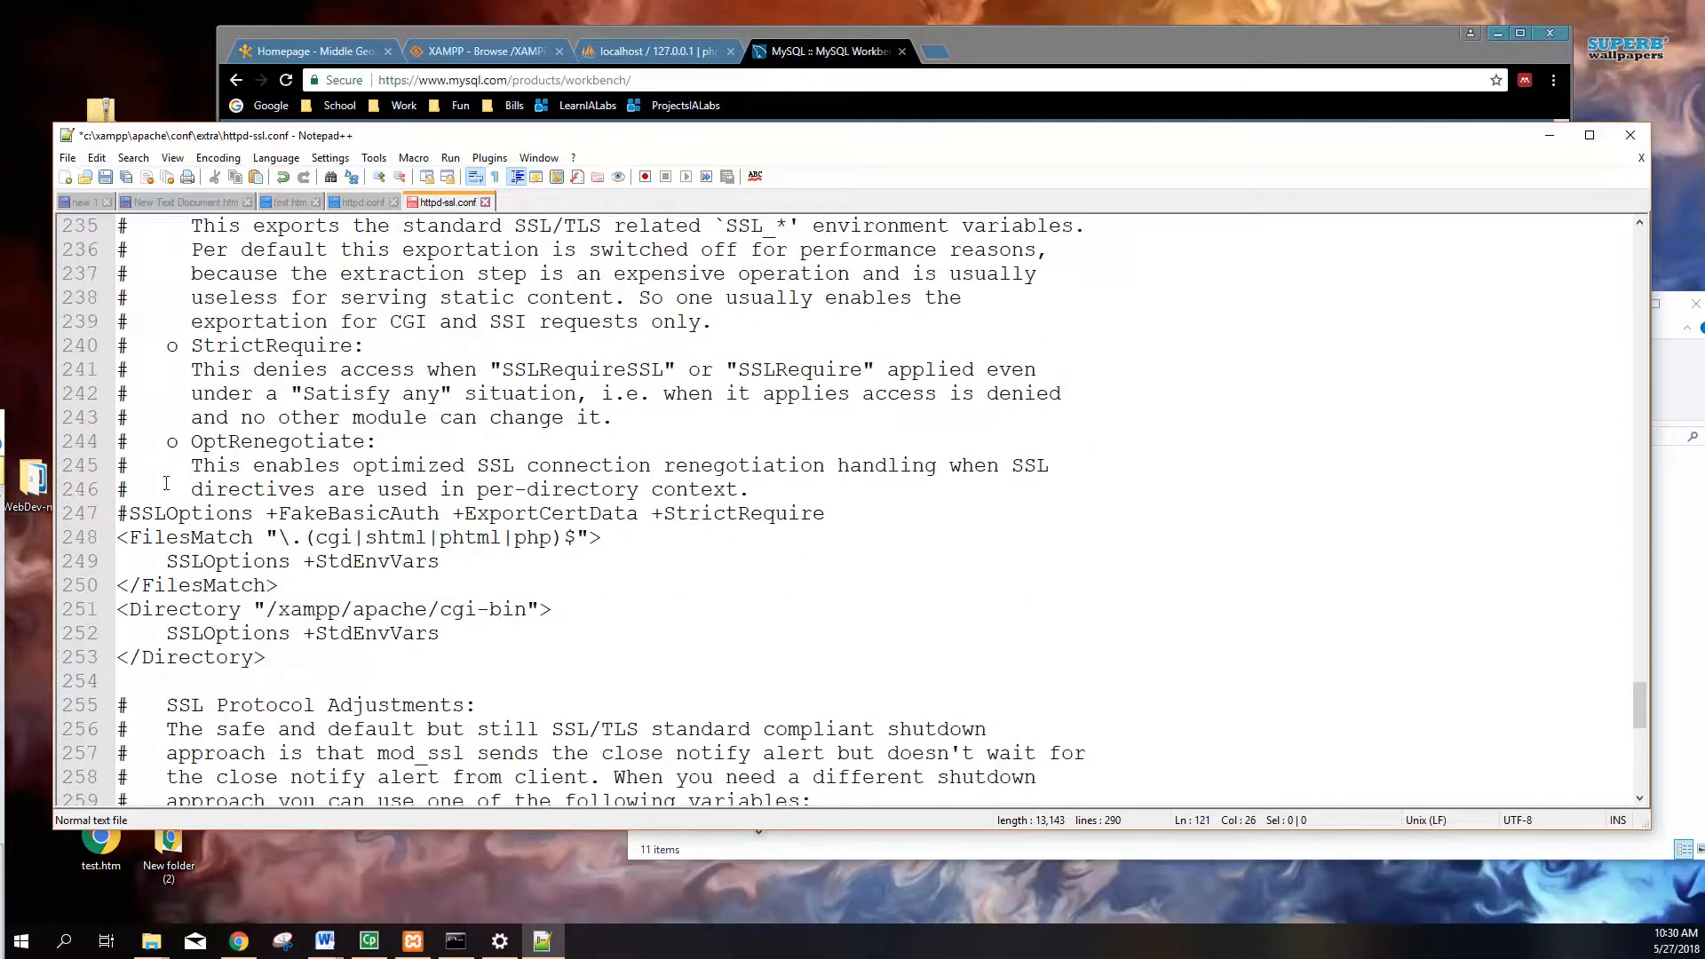
drag(130, 490, 119, 490)
scroll(193, 613, down, 1)
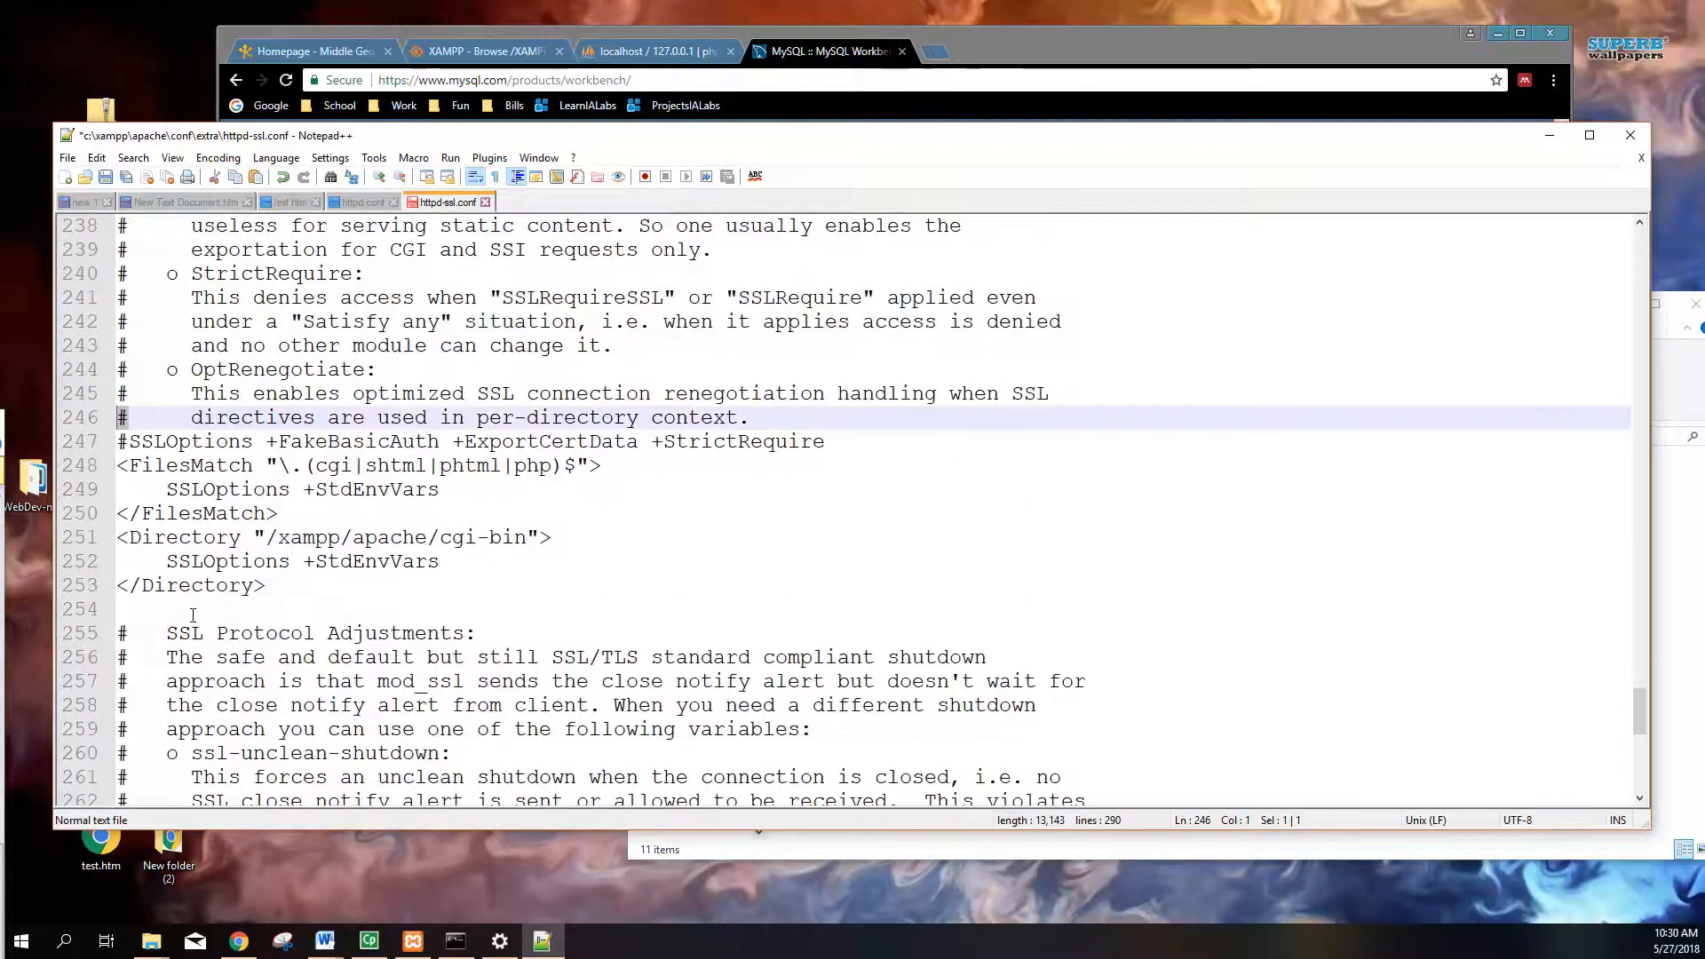
Step: Save httpd-ssl.conf, switch to the XAMPP Control Panel, and stop and restart Apache
scroll(196, 611, down, 10)
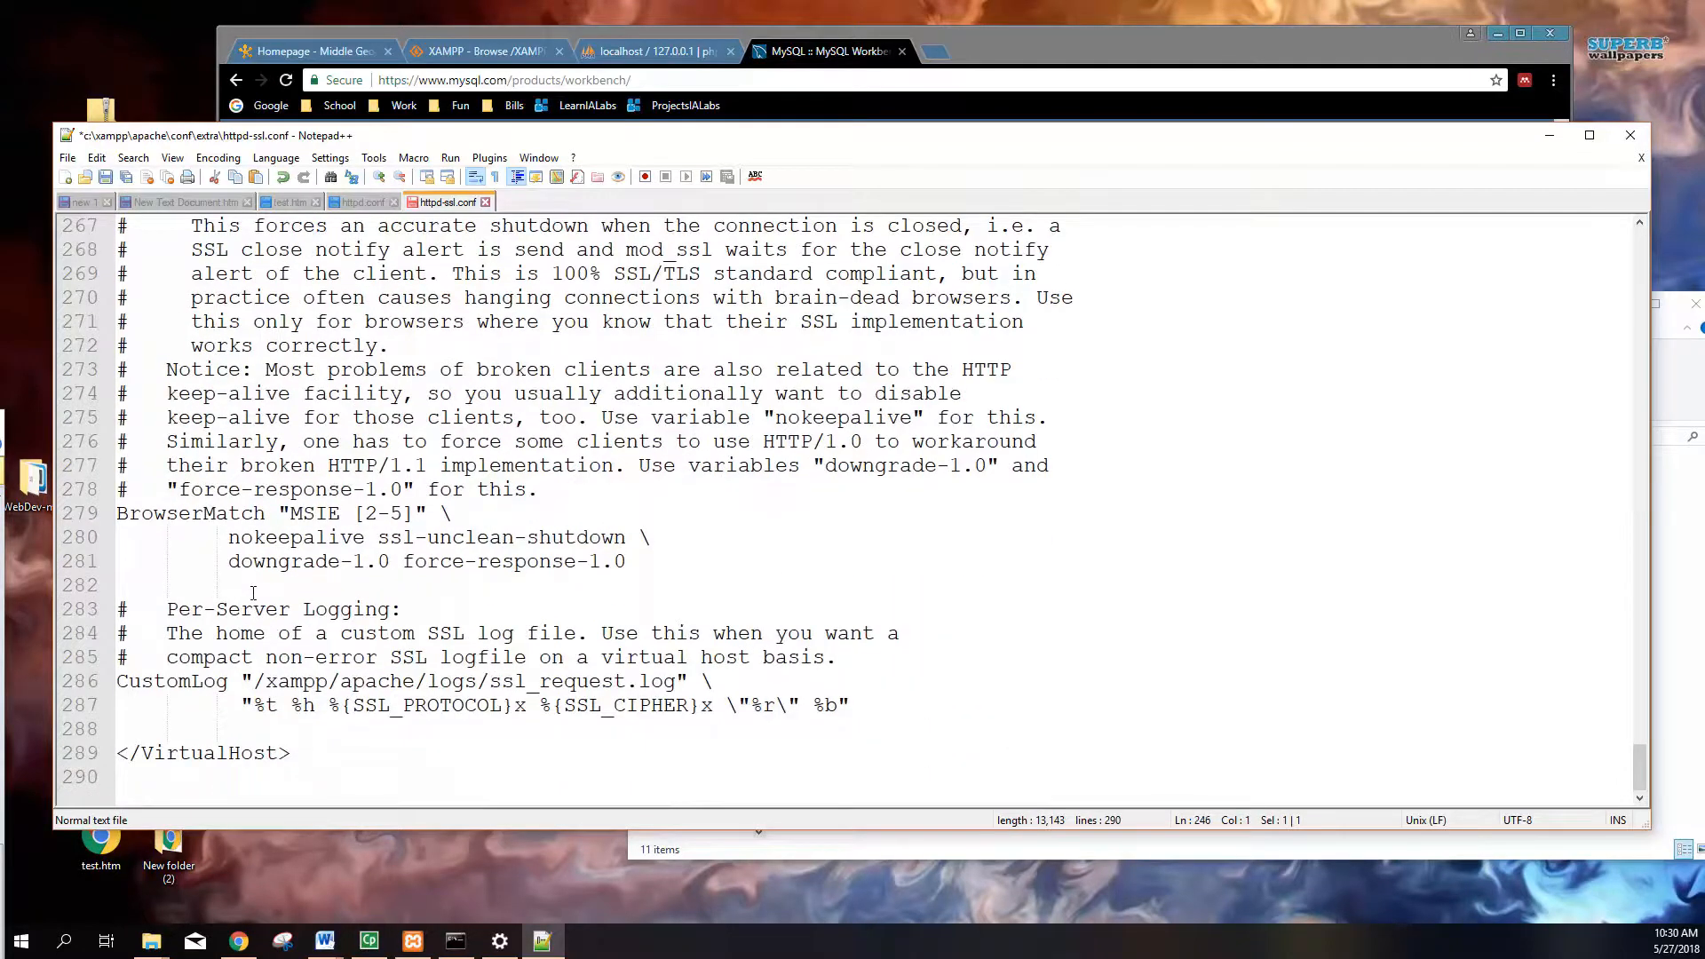
key(ctrl+s)
scroll(257, 586, up, 8)
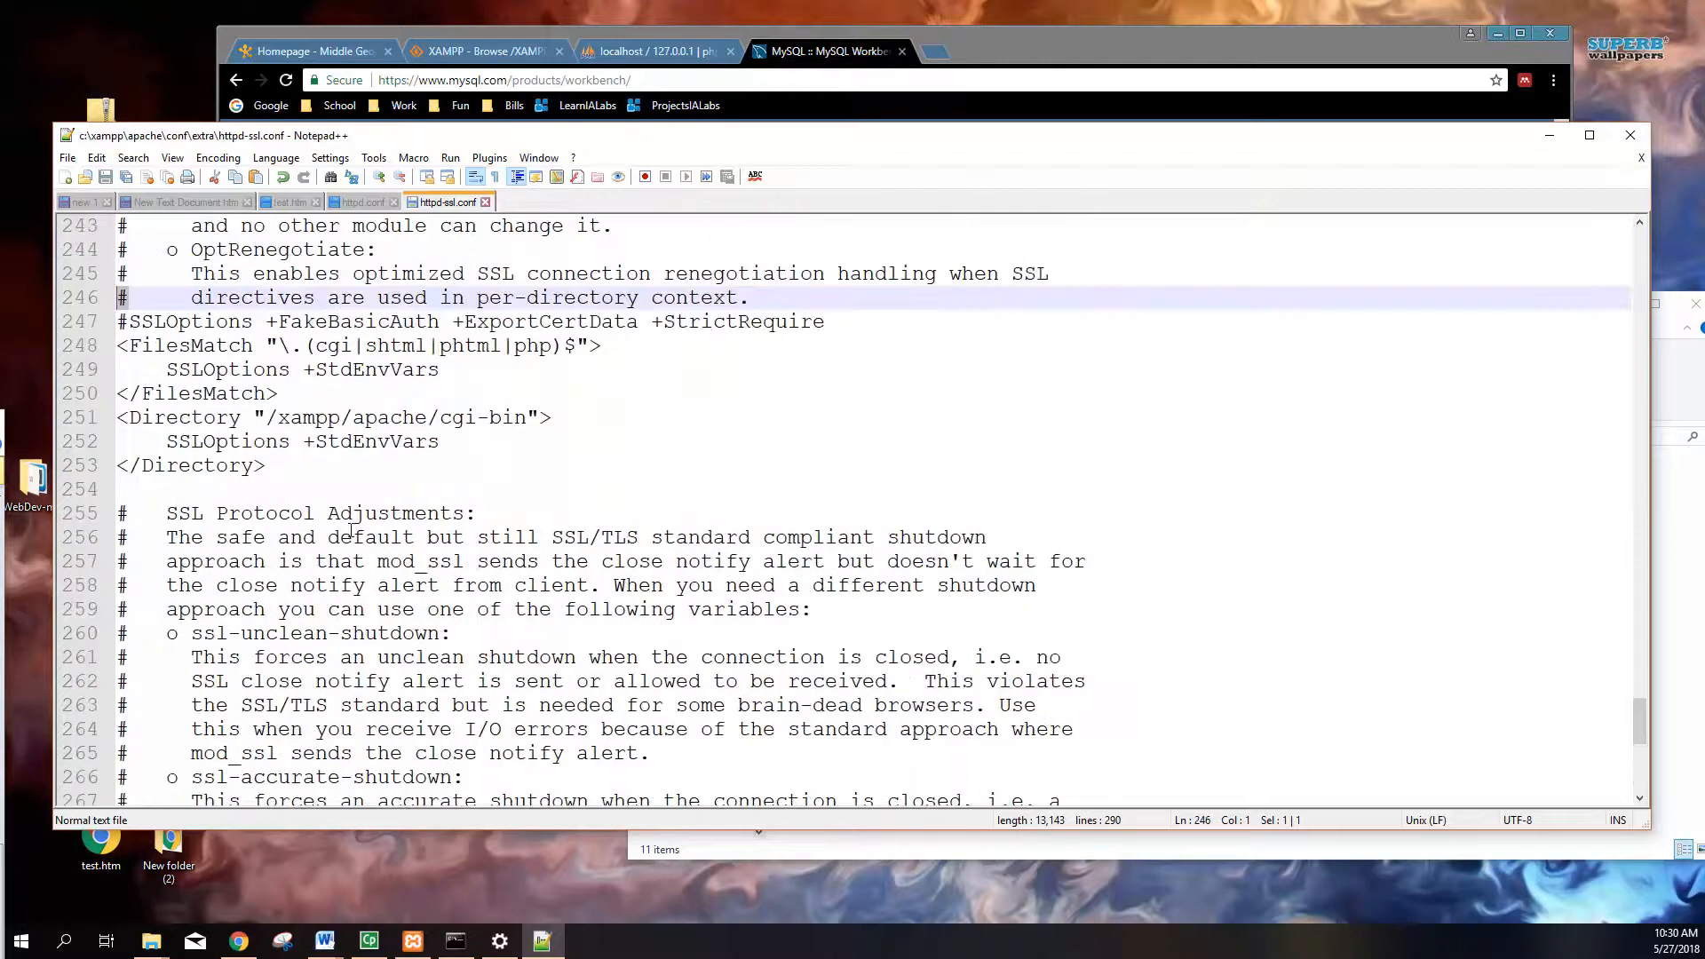
click(413, 941)
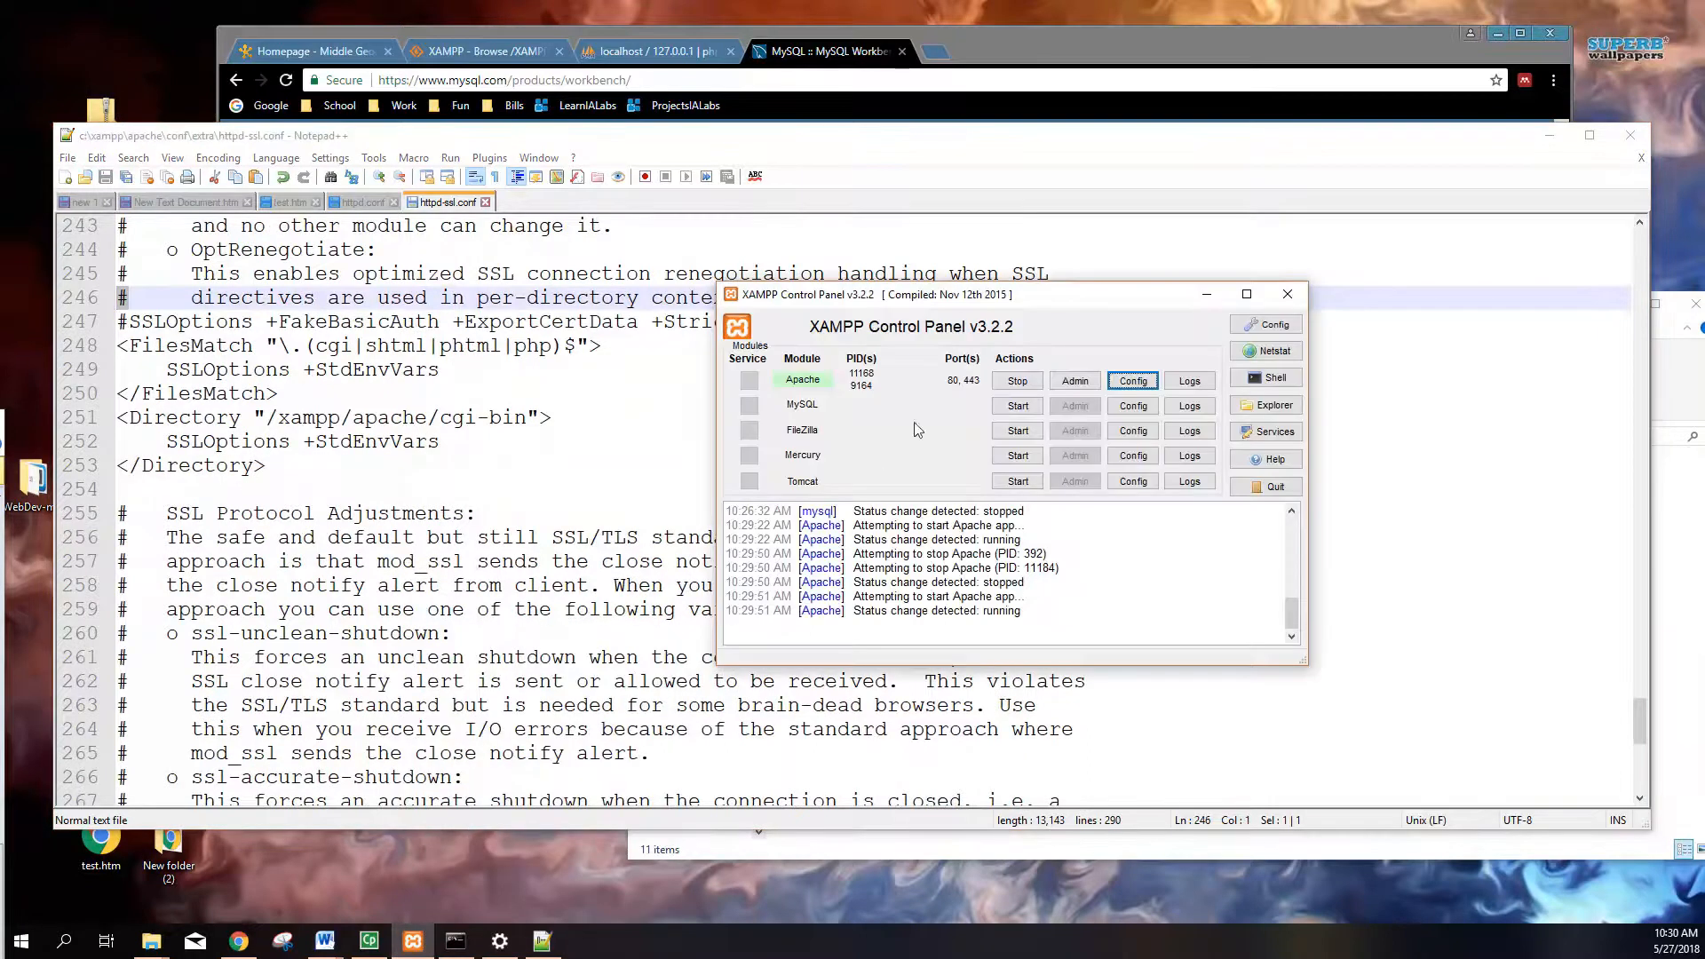
click(1013, 381)
click(1015, 381)
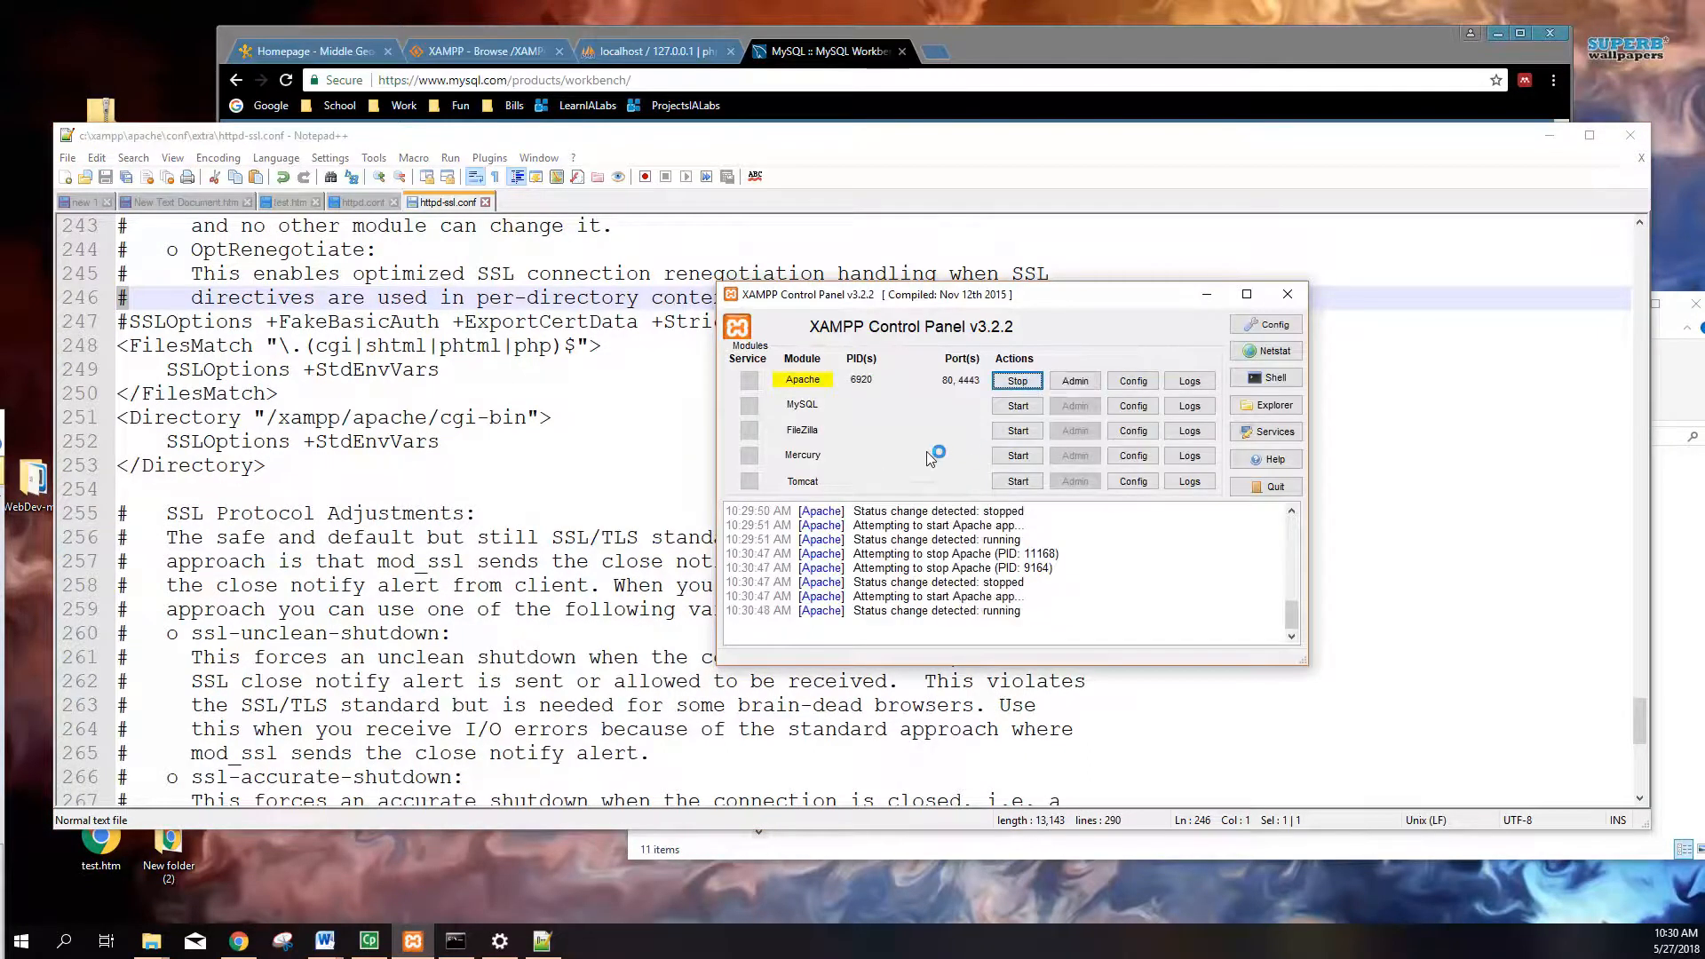
Step: Undo the two SSL port edits in httpd-ssl.conf, restoring the Listen directive to 443, and save the file
click(448, 392)
key(ctrl+z)
key(ctrl+z)
key(ctrl+s)
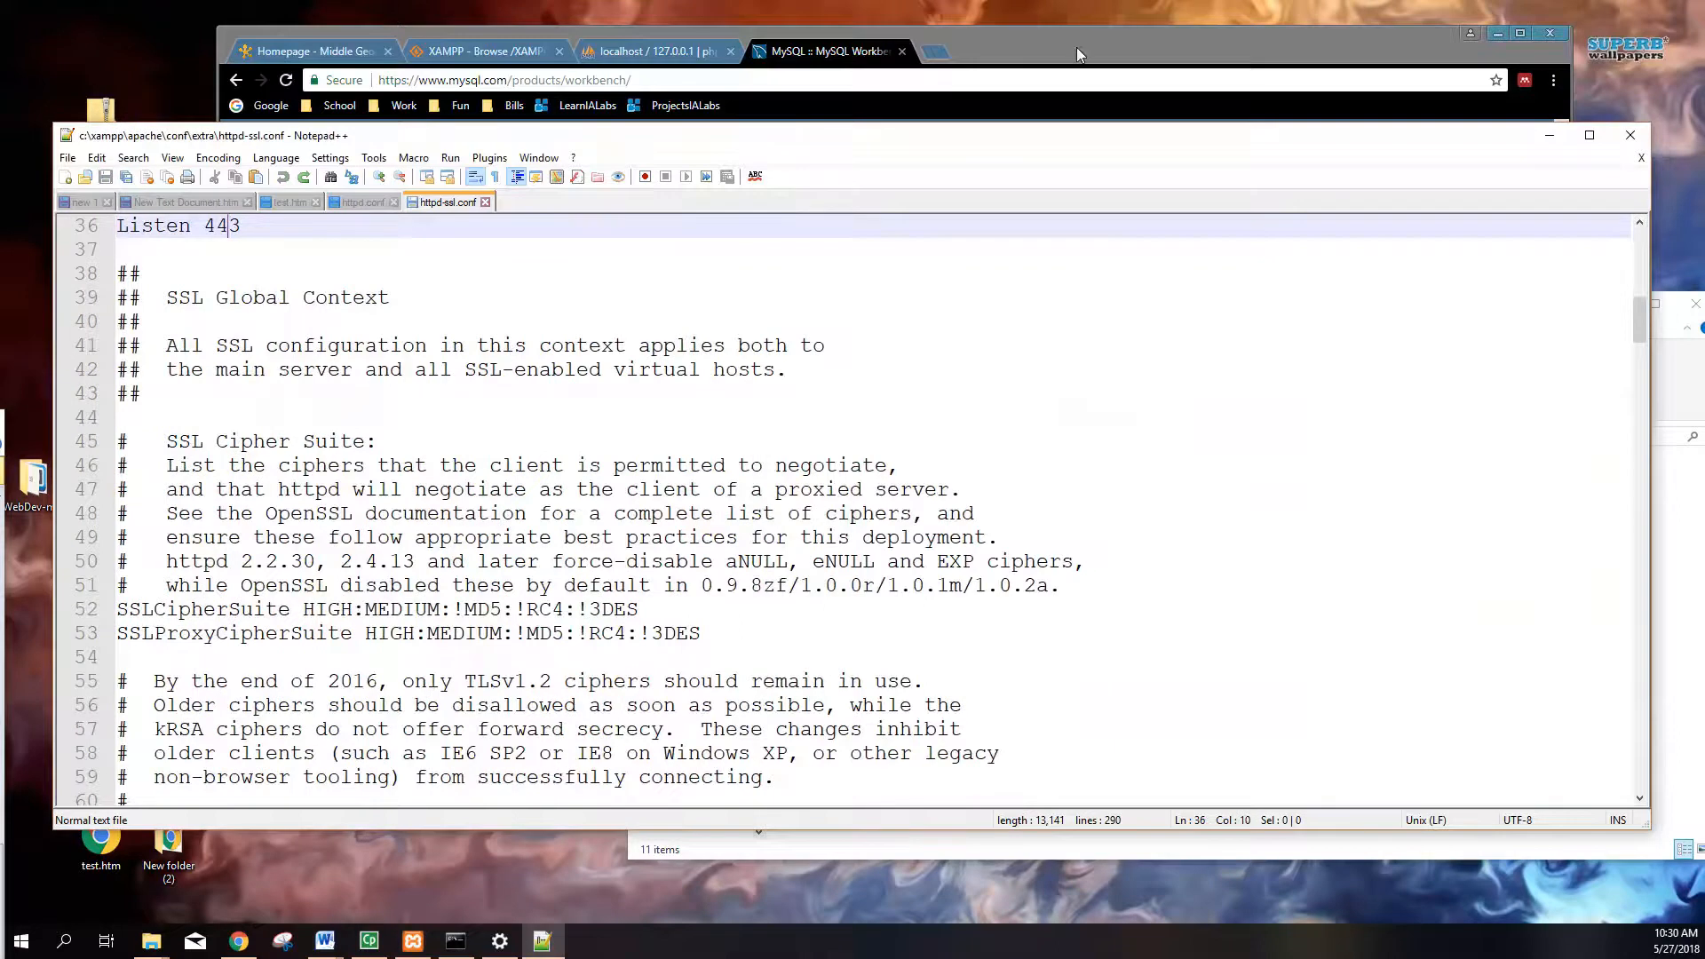
Step: Stop Apache in the XAMPP Control Panel, and start and stop MySQL
click(1017, 381)
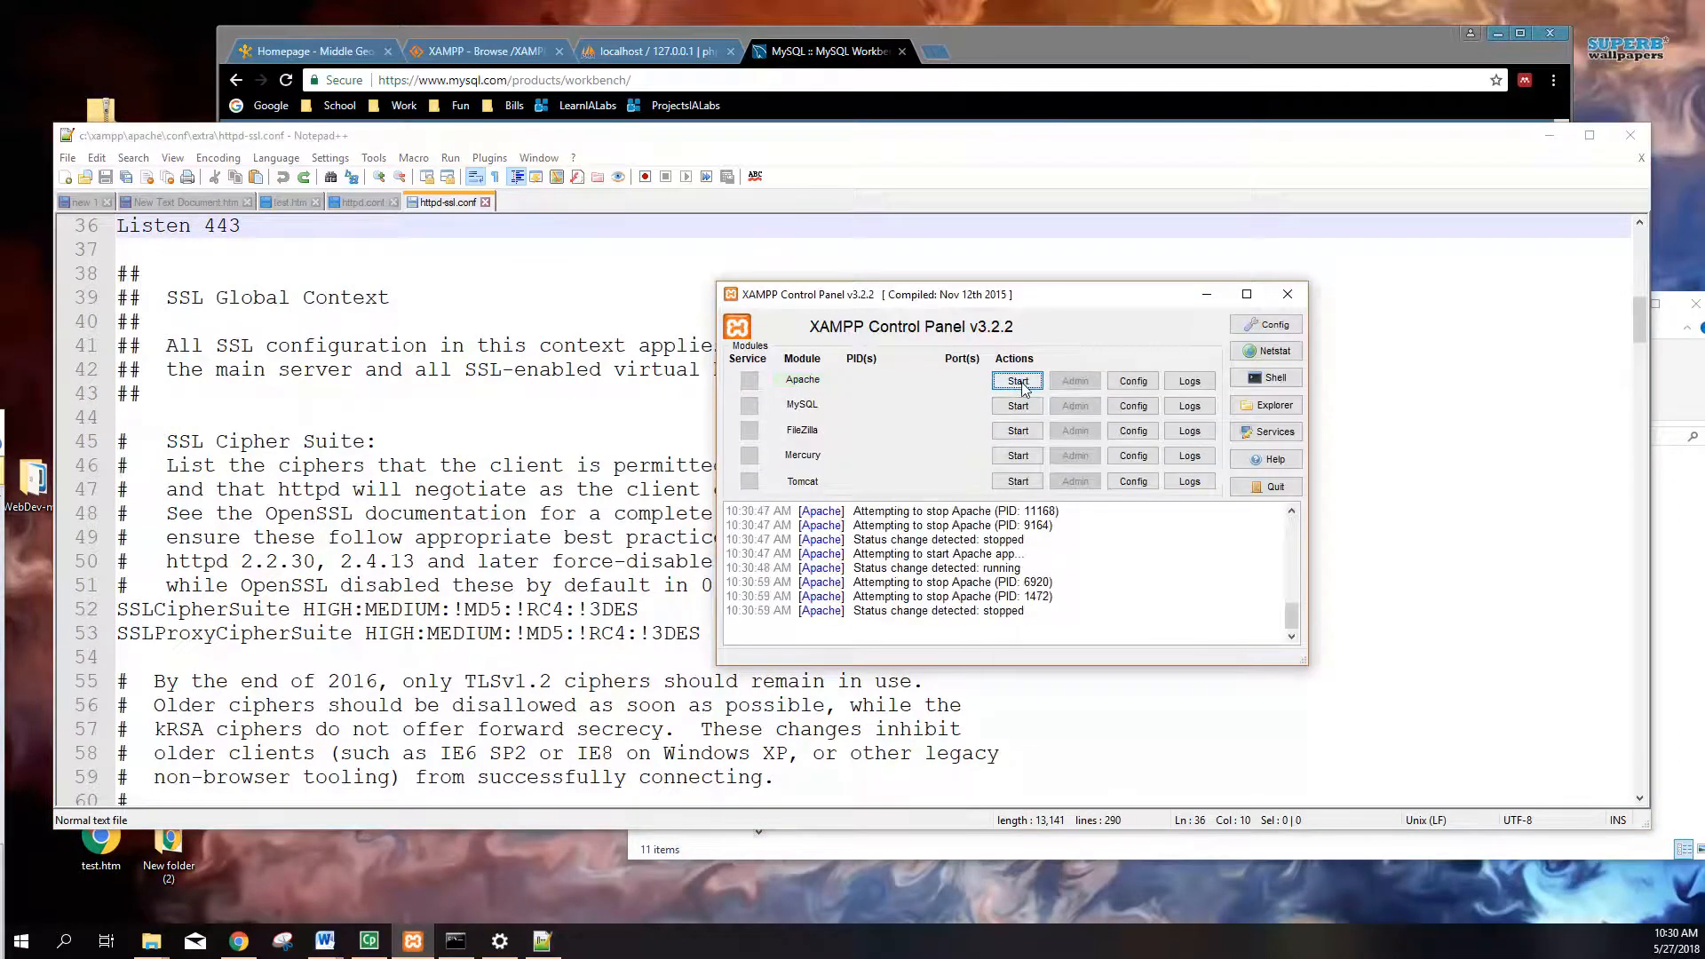
click(1015, 406)
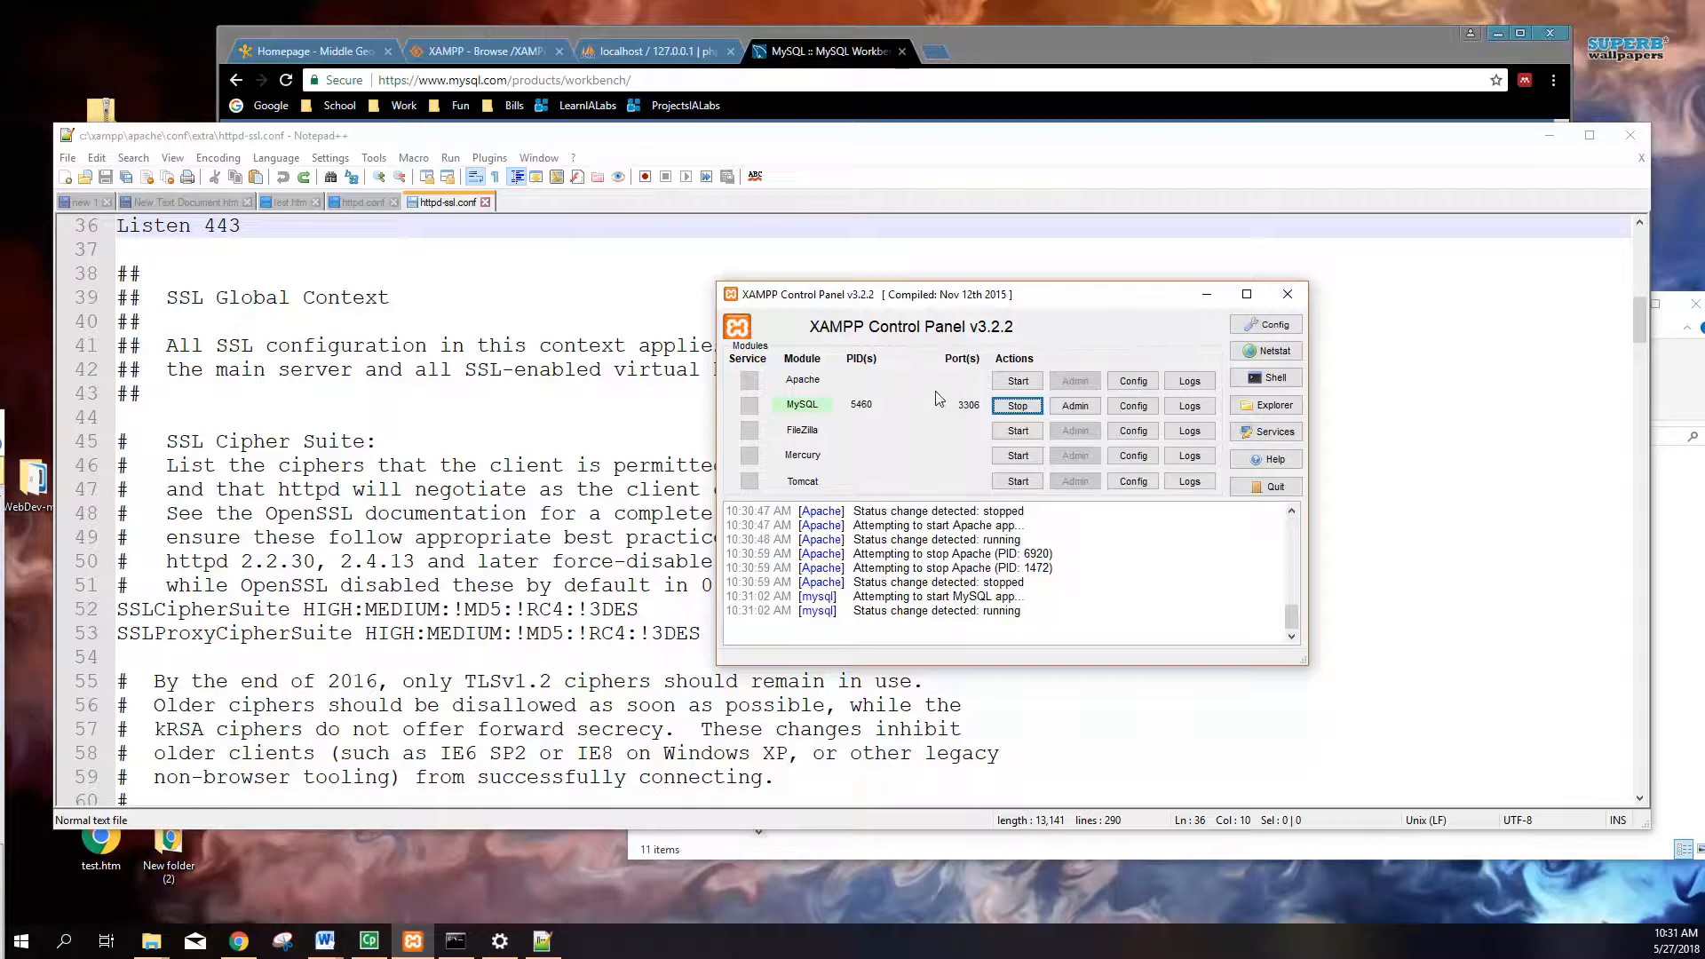
click(1018, 406)
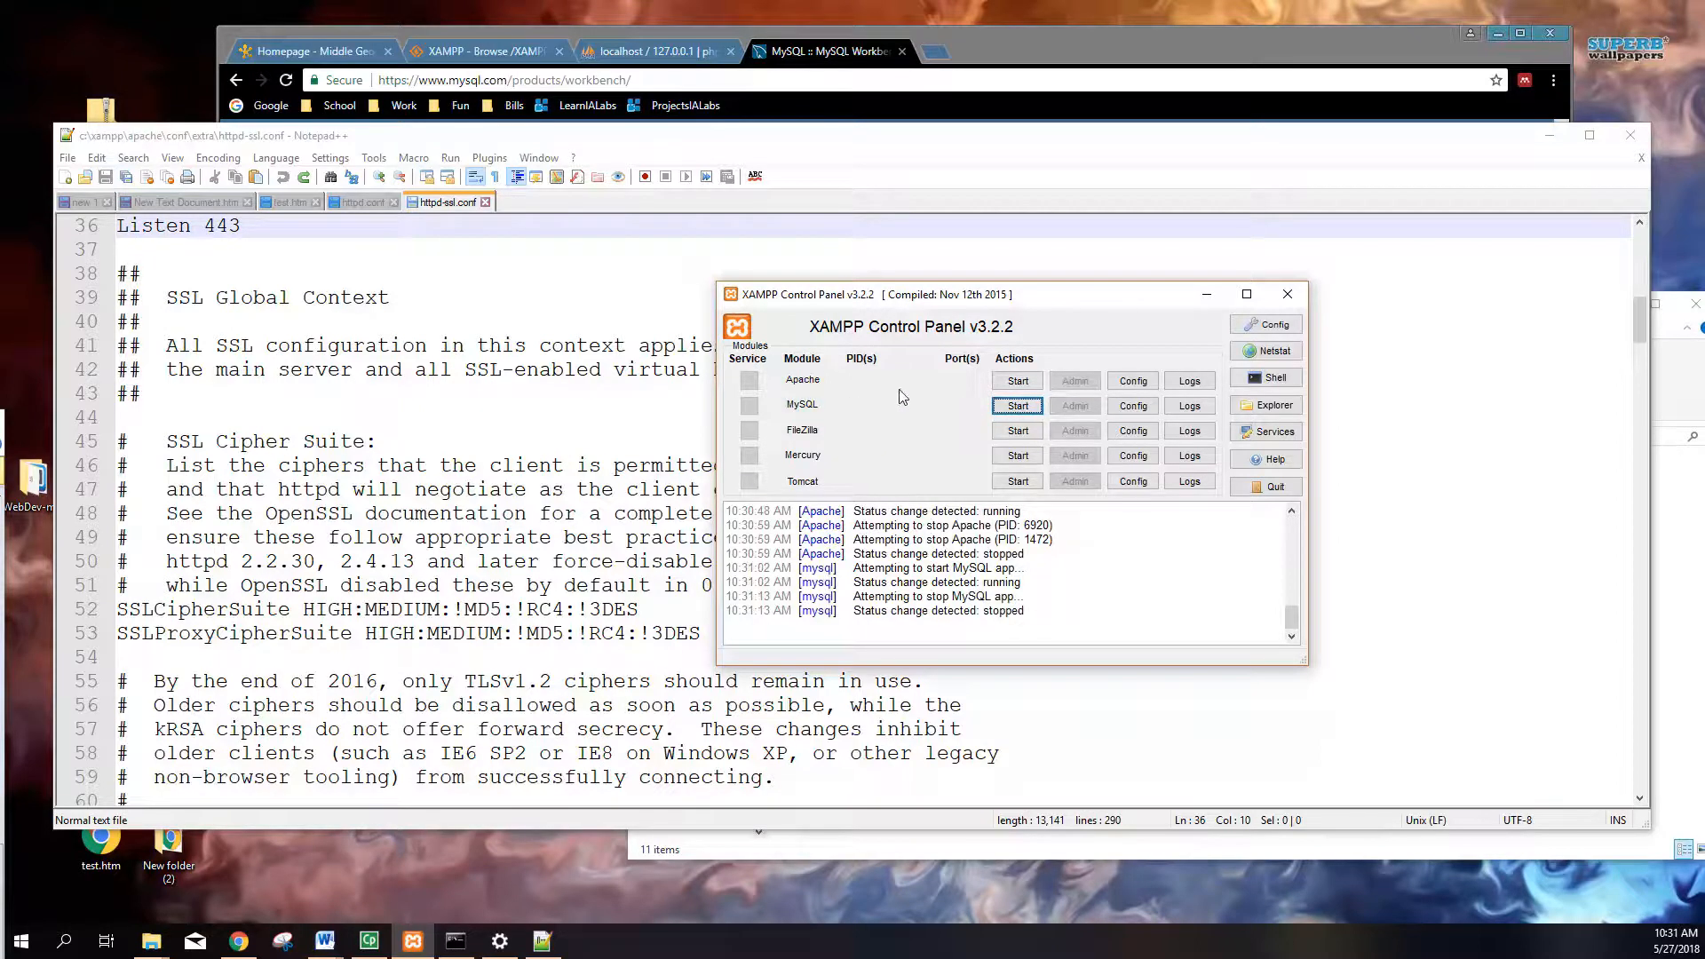
Step: Open MySQL's my.ini from XAMPP and set the [client] port on line 20 to 3307
click(1132, 405)
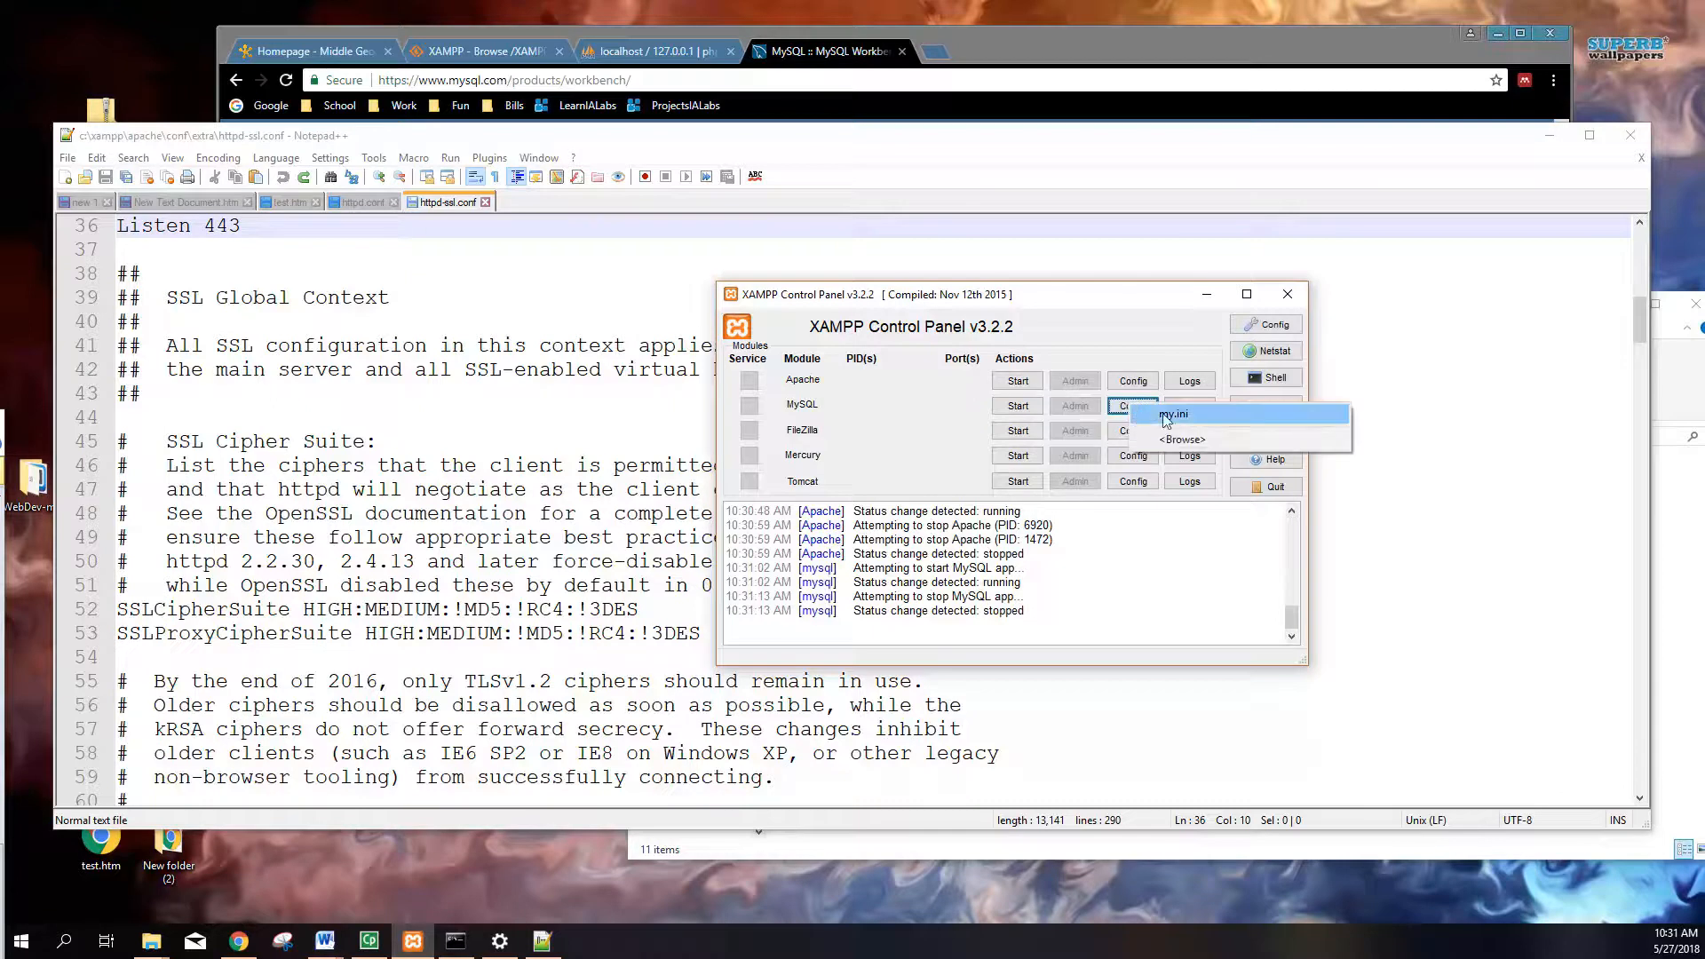
click(1171, 414)
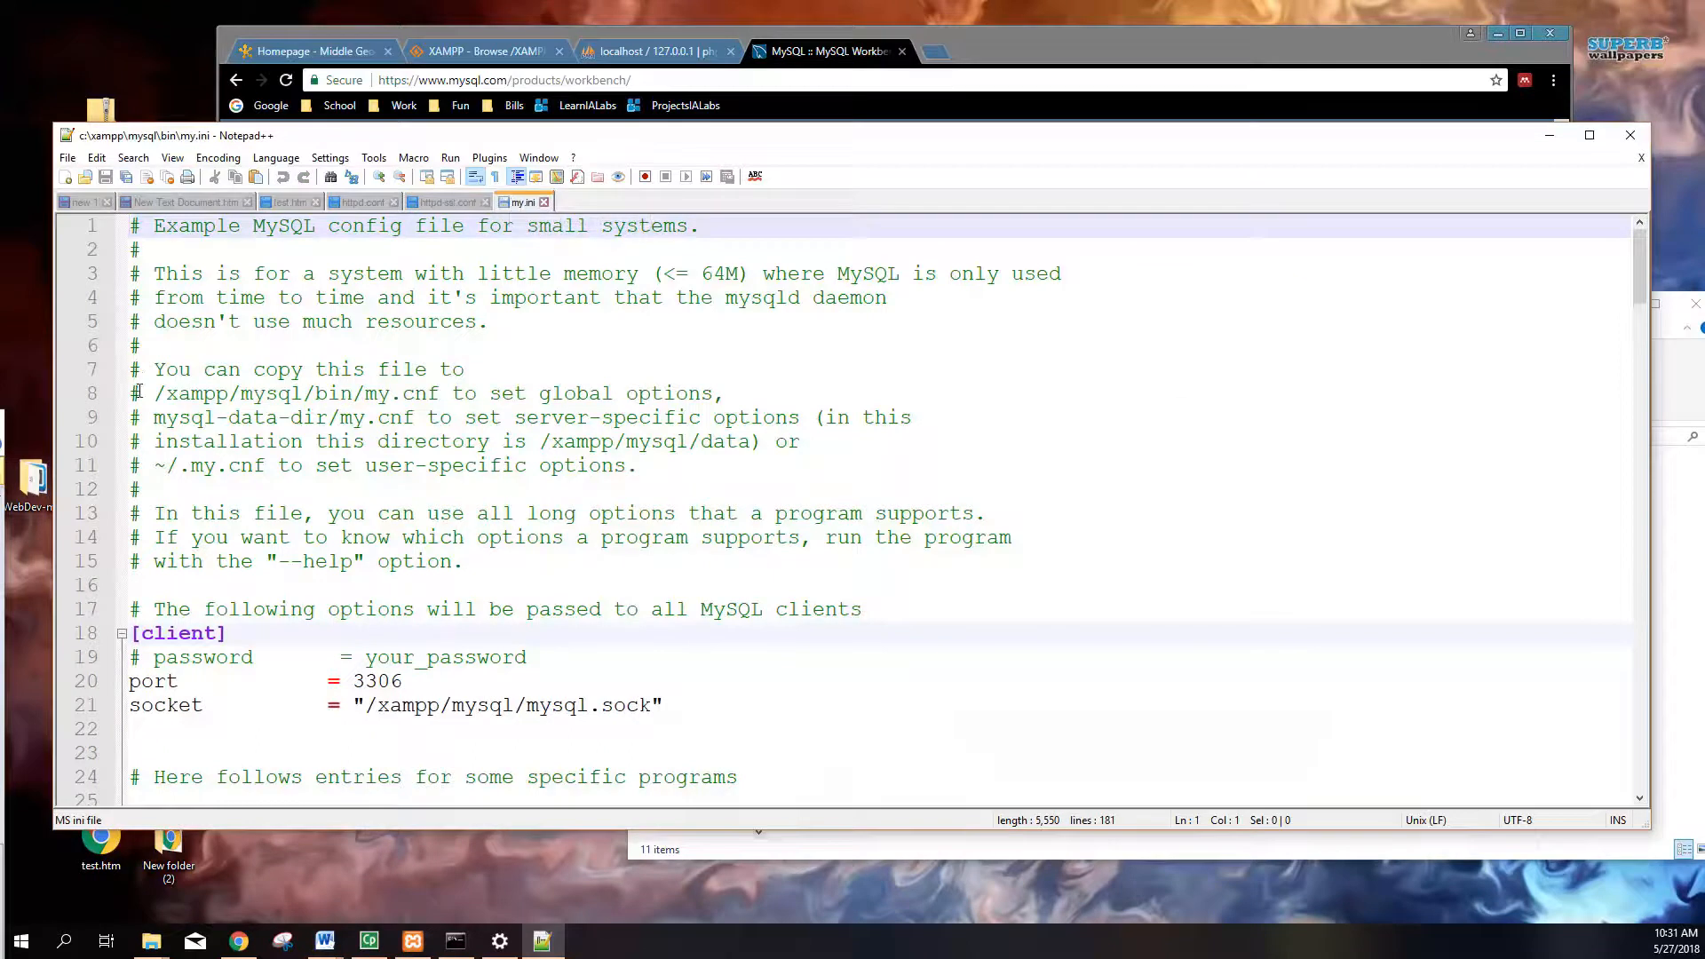
drag(132, 390, 142, 392)
scroll(283, 595, down, 3)
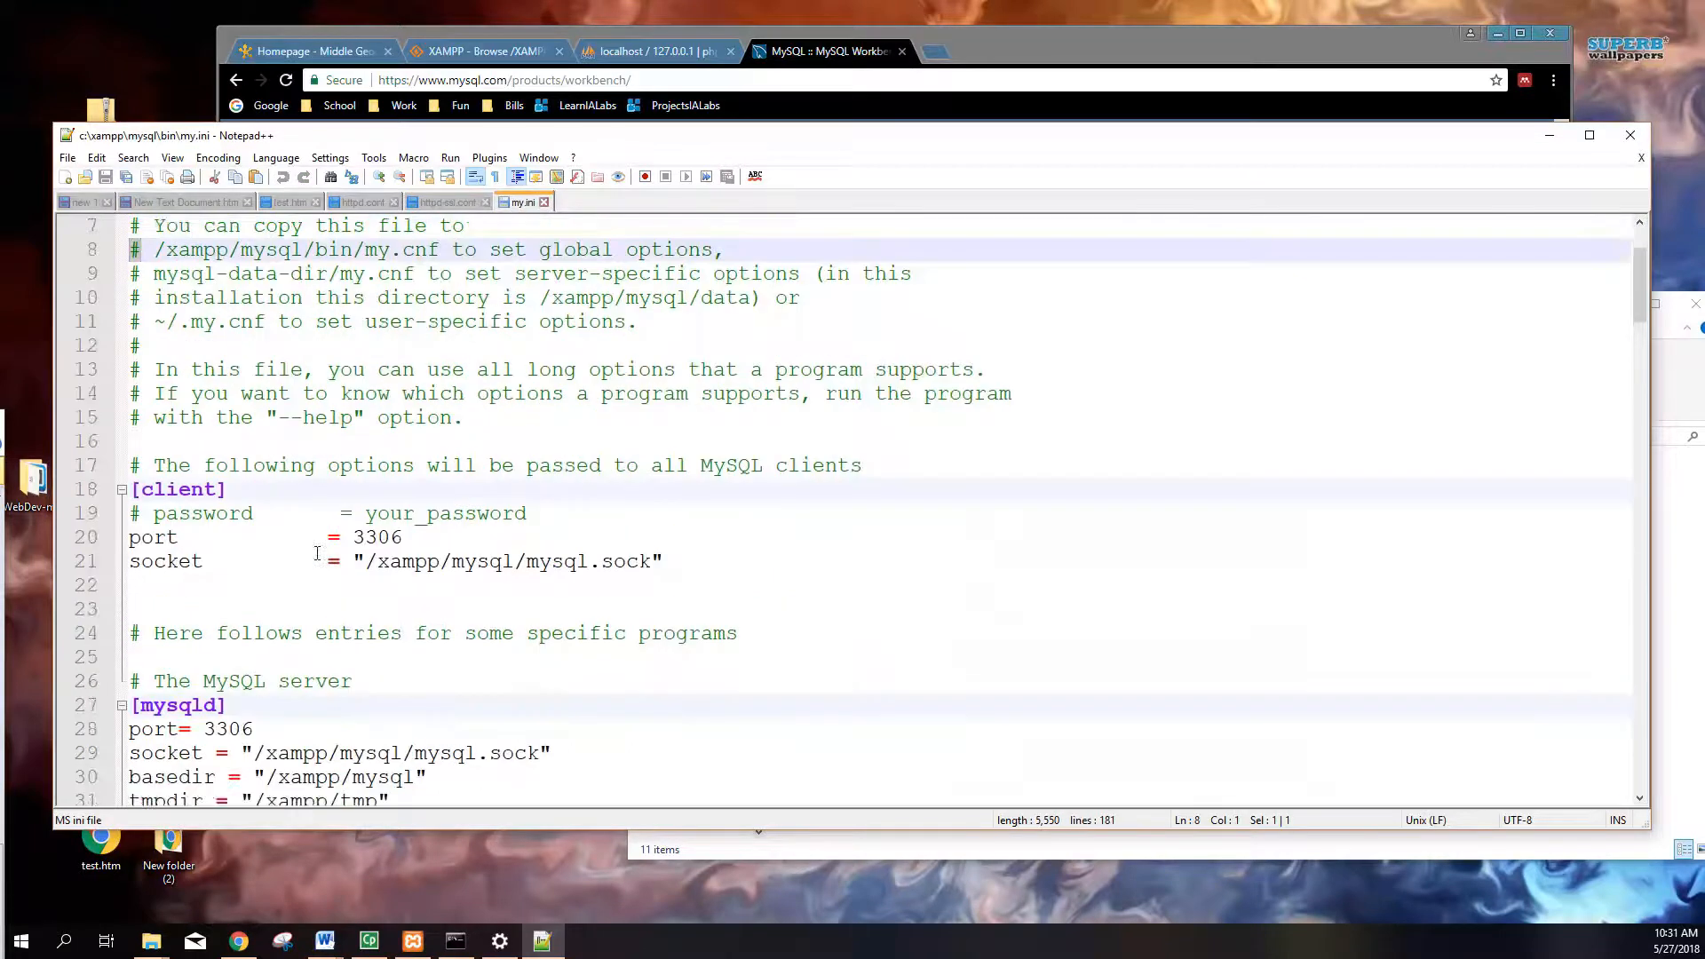
drag(424, 460, 391, 464)
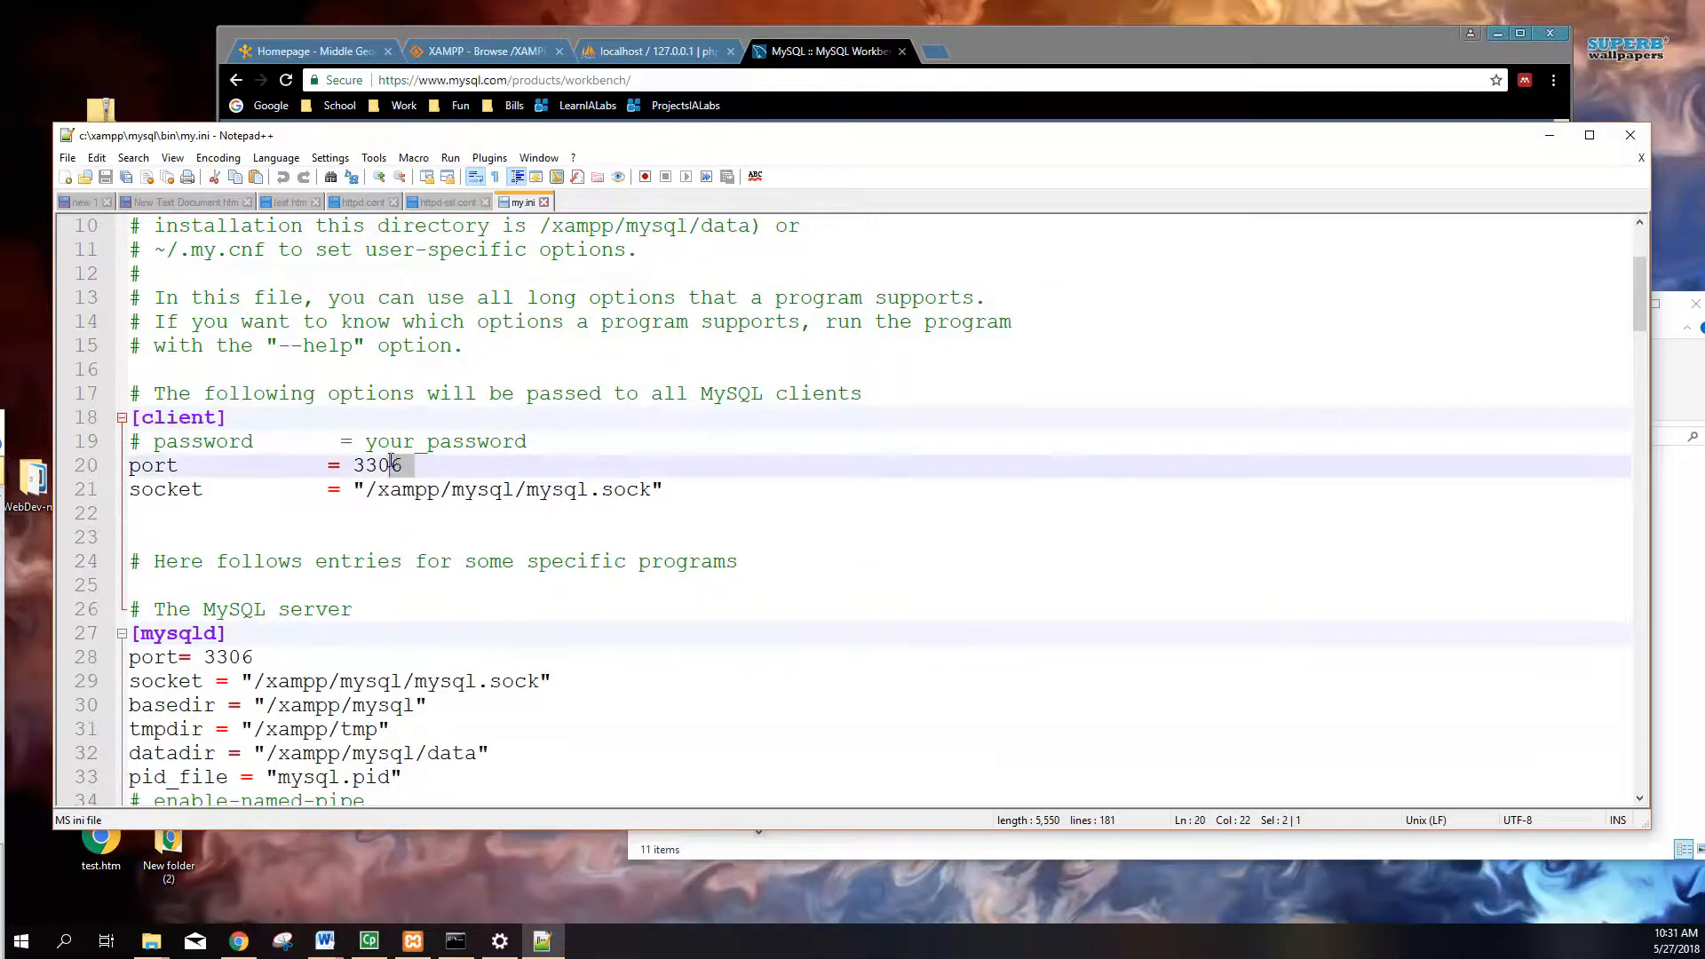
double_click(394, 475)
click(393, 475)
key(shift+Right)
text(7)
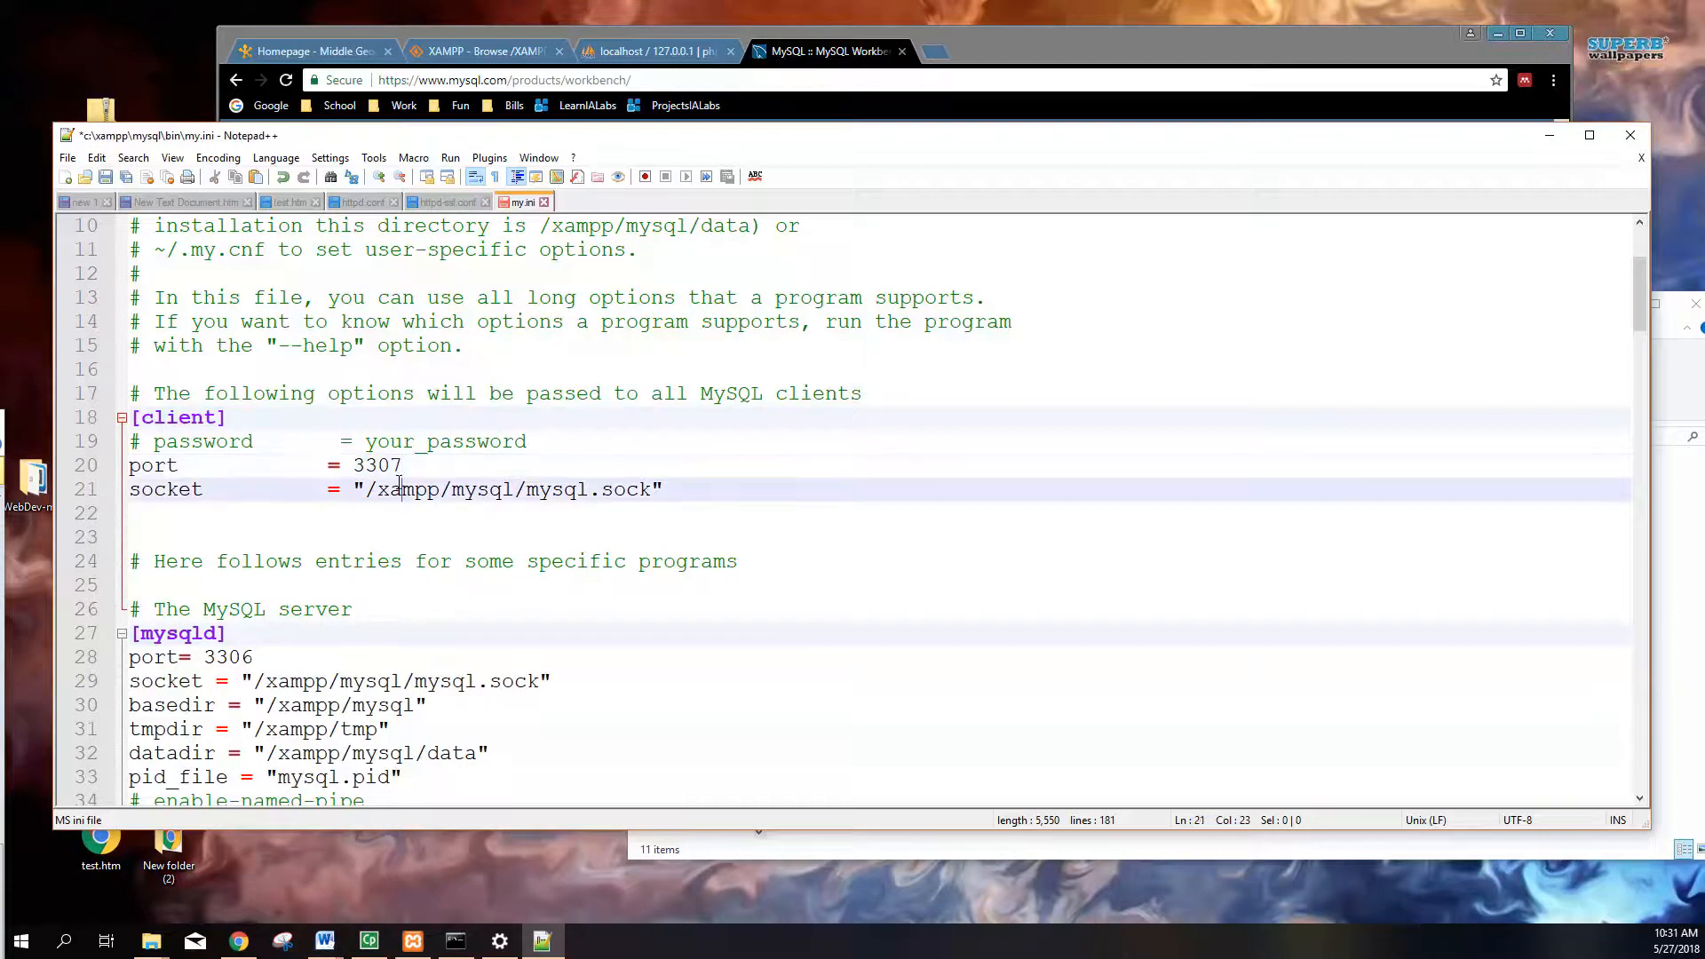
Step: Set the [mysqld] port on line 28 of my.ini to 3307 and highlight that value
drag(256, 657, 248, 658)
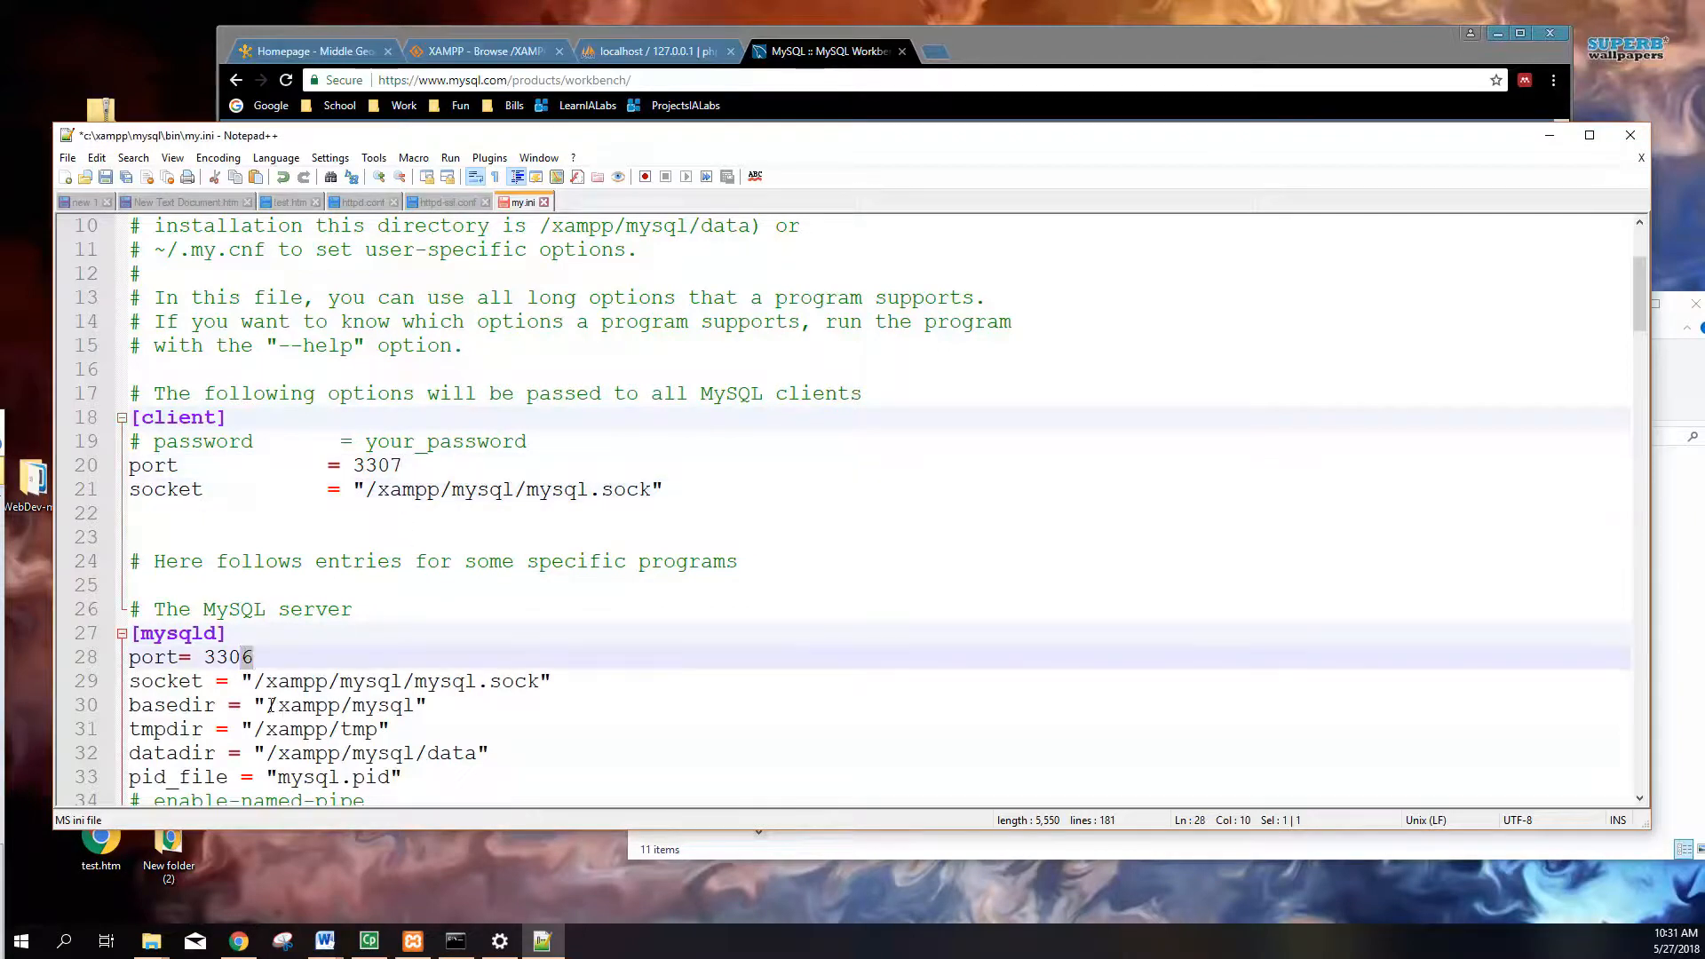
text(7)
scroll(306, 657, down, 1)
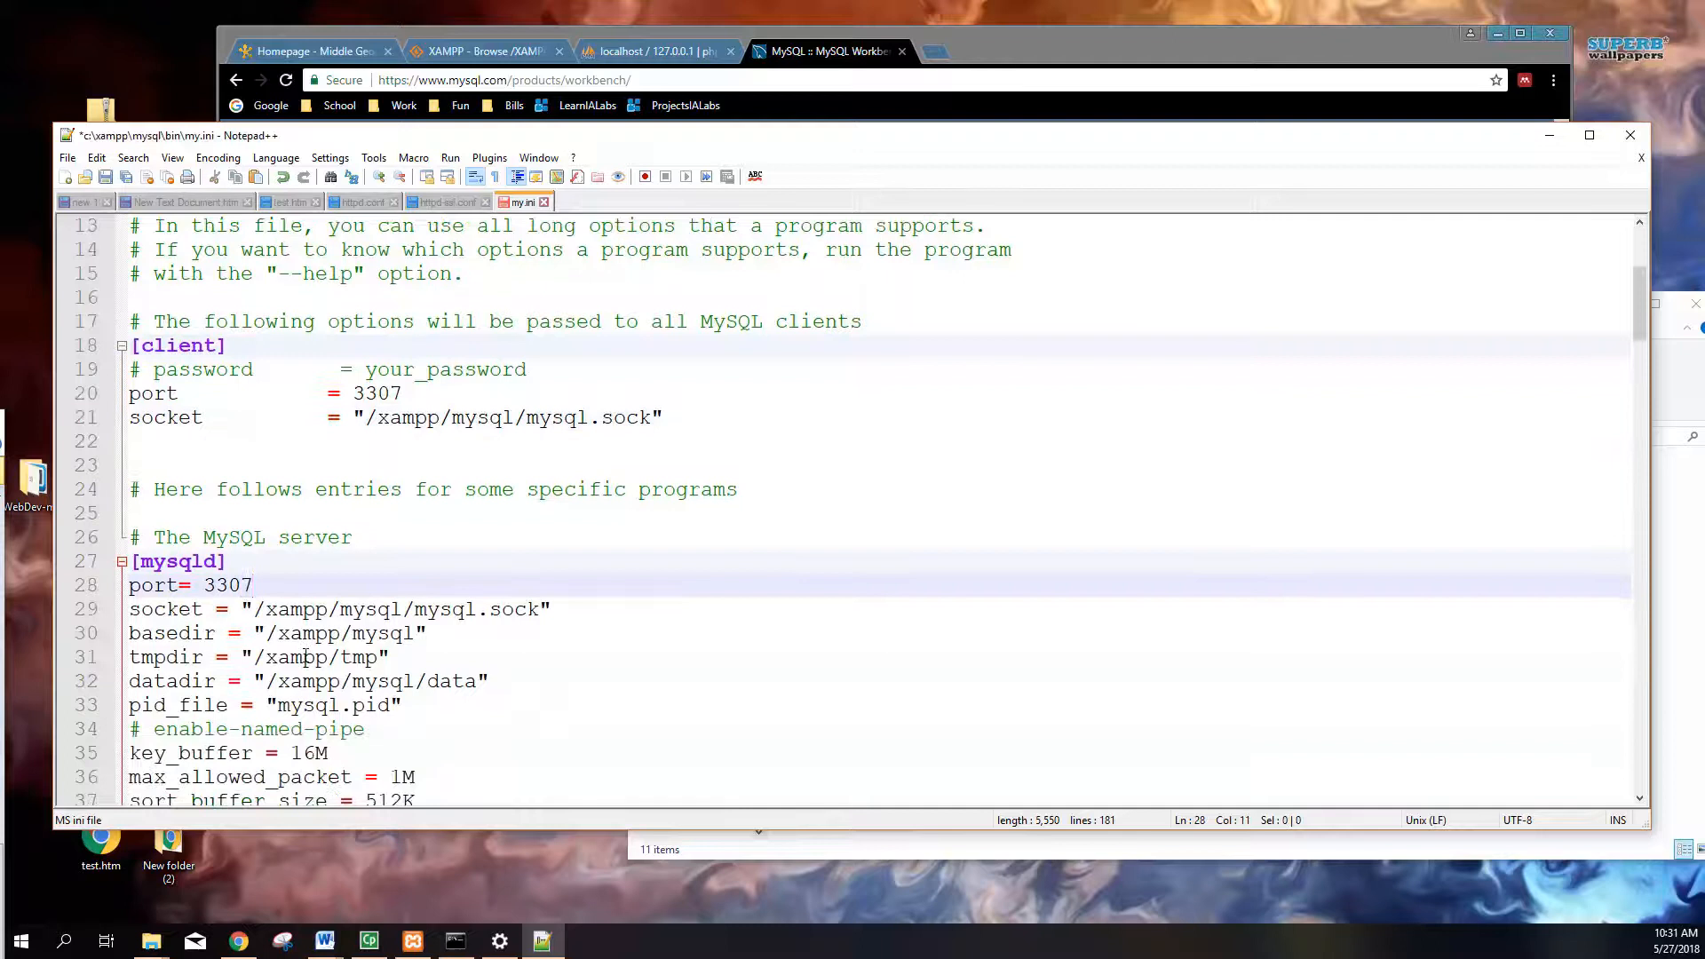
click(394, 376)
click(223, 562)
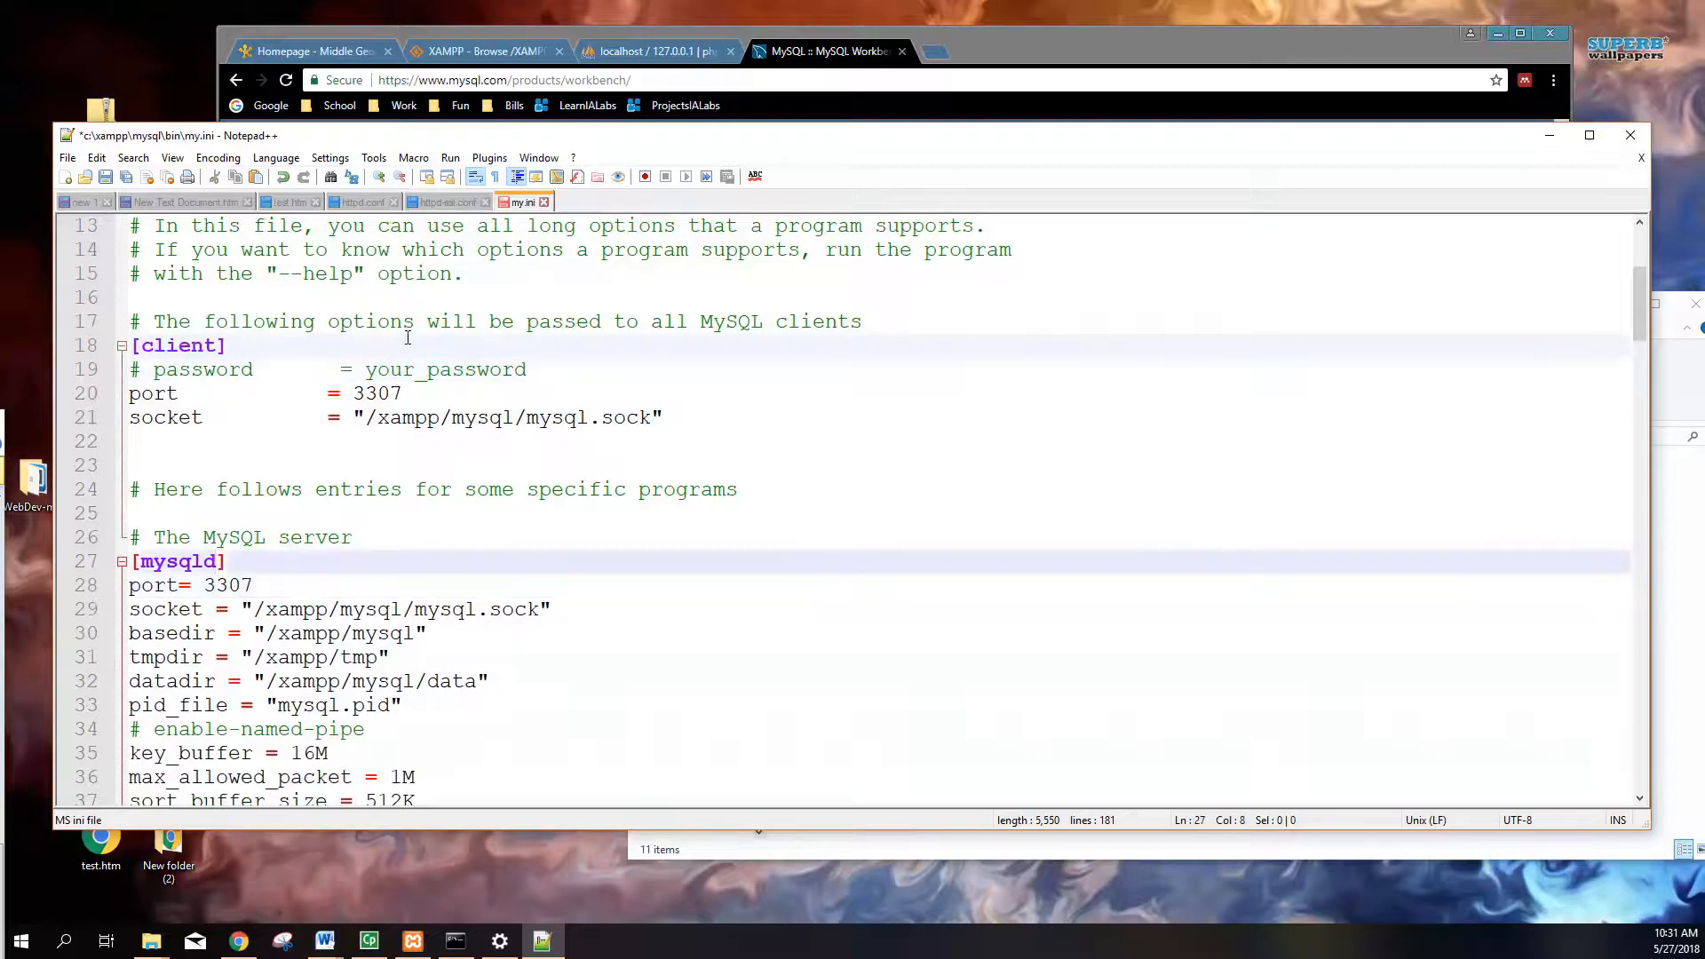
click(385, 377)
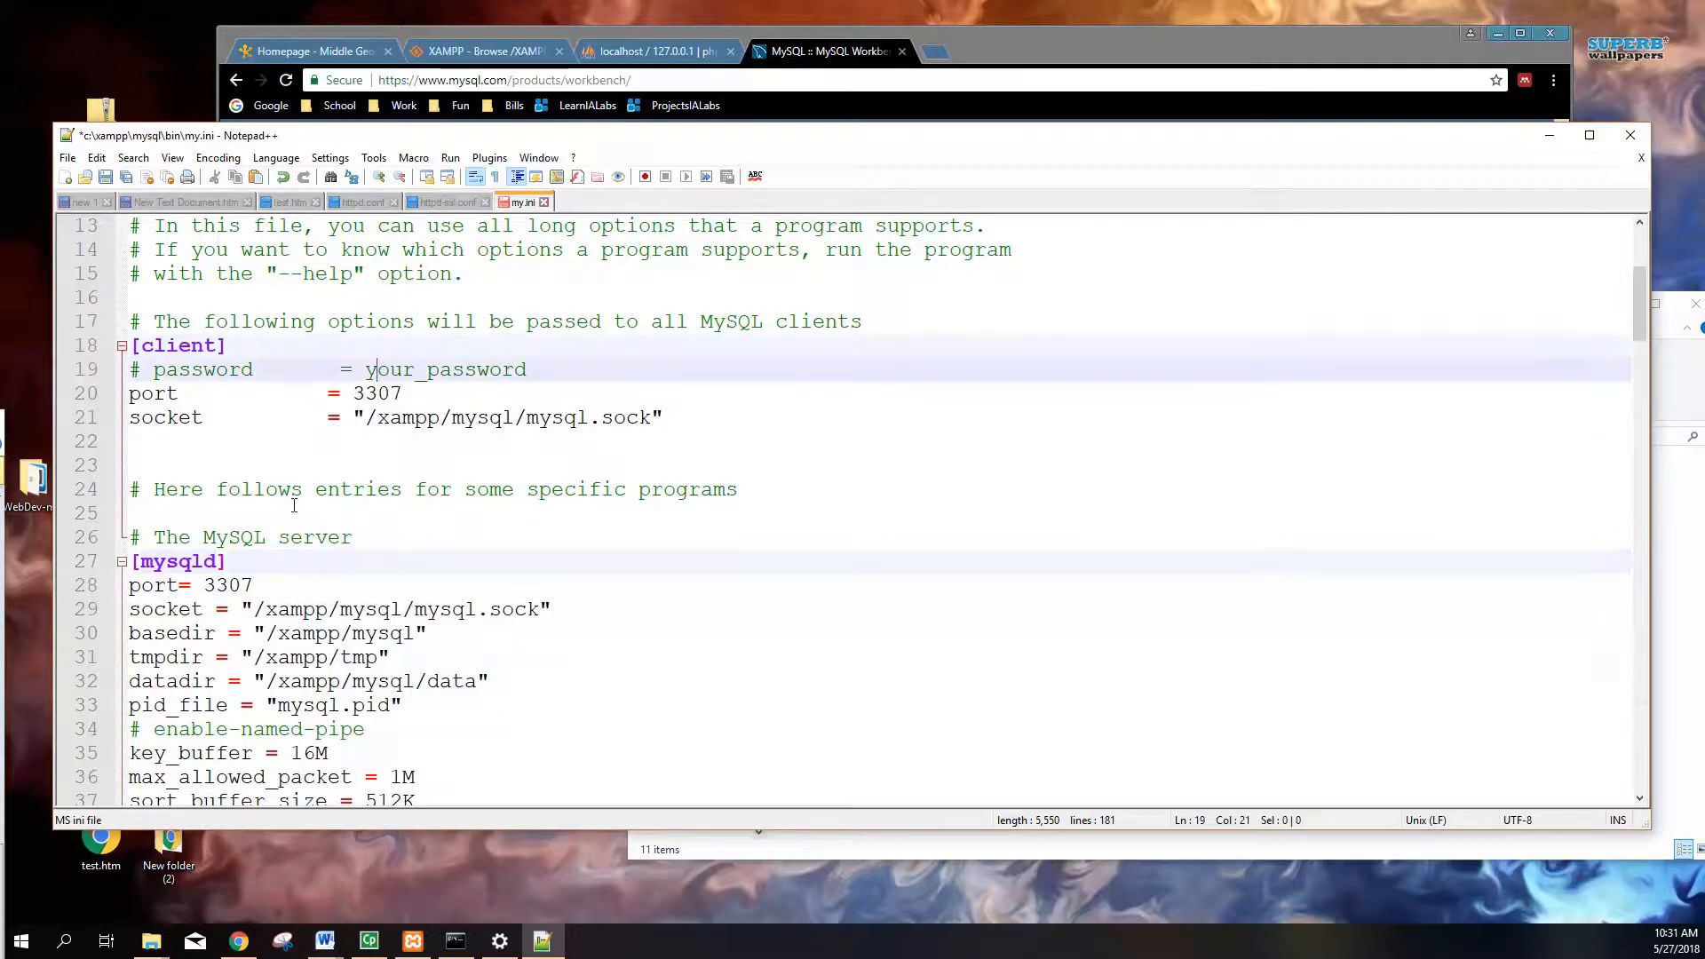
drag(253, 586, 179, 585)
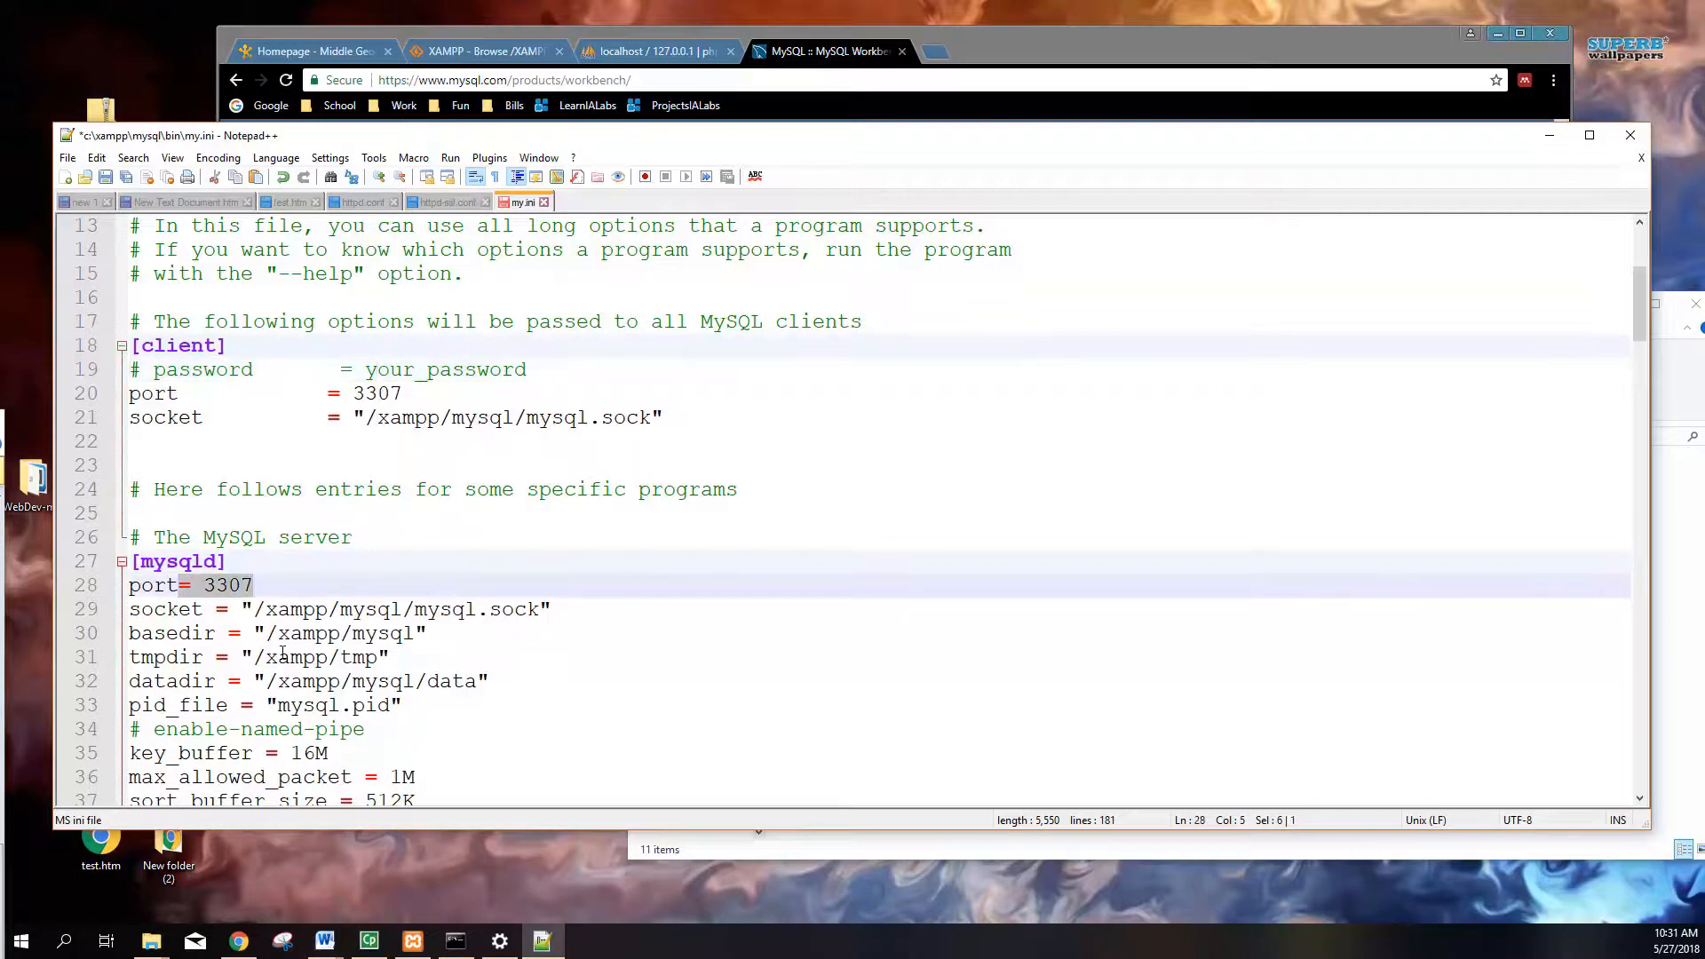
Step: Look through the remaining settings in my.ini for other port entries and save the file
scroll(286, 655, down, 2)
scroll(286, 655, down, 3)
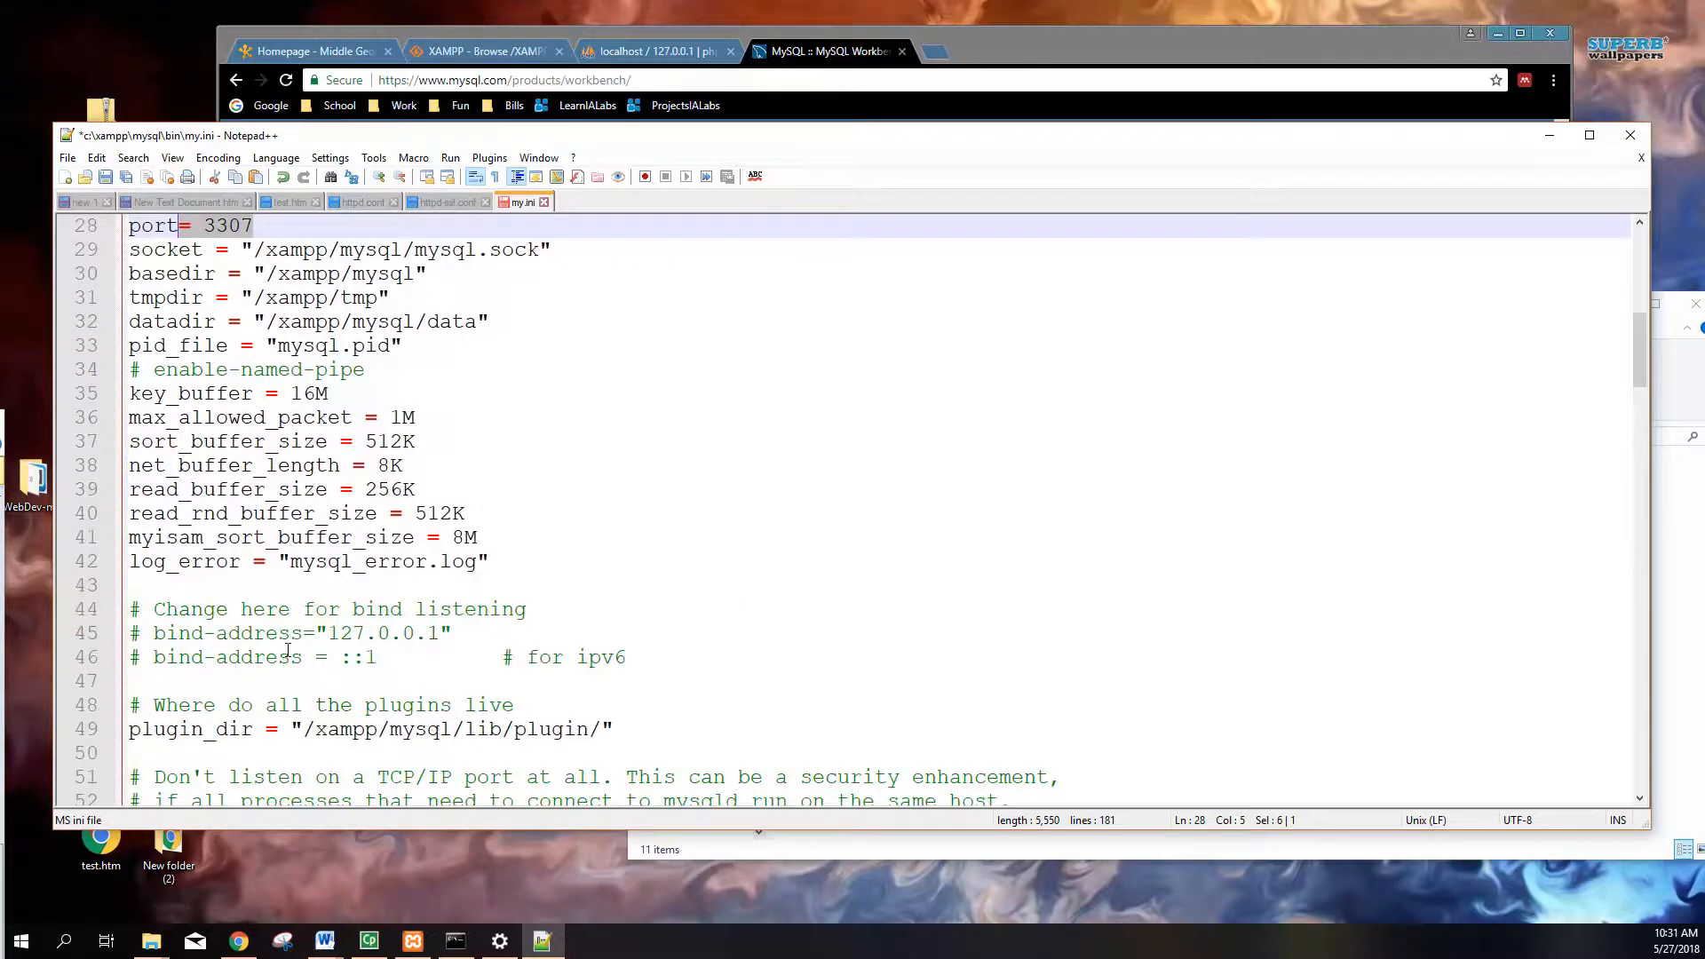
scroll(286, 655, down, 9)
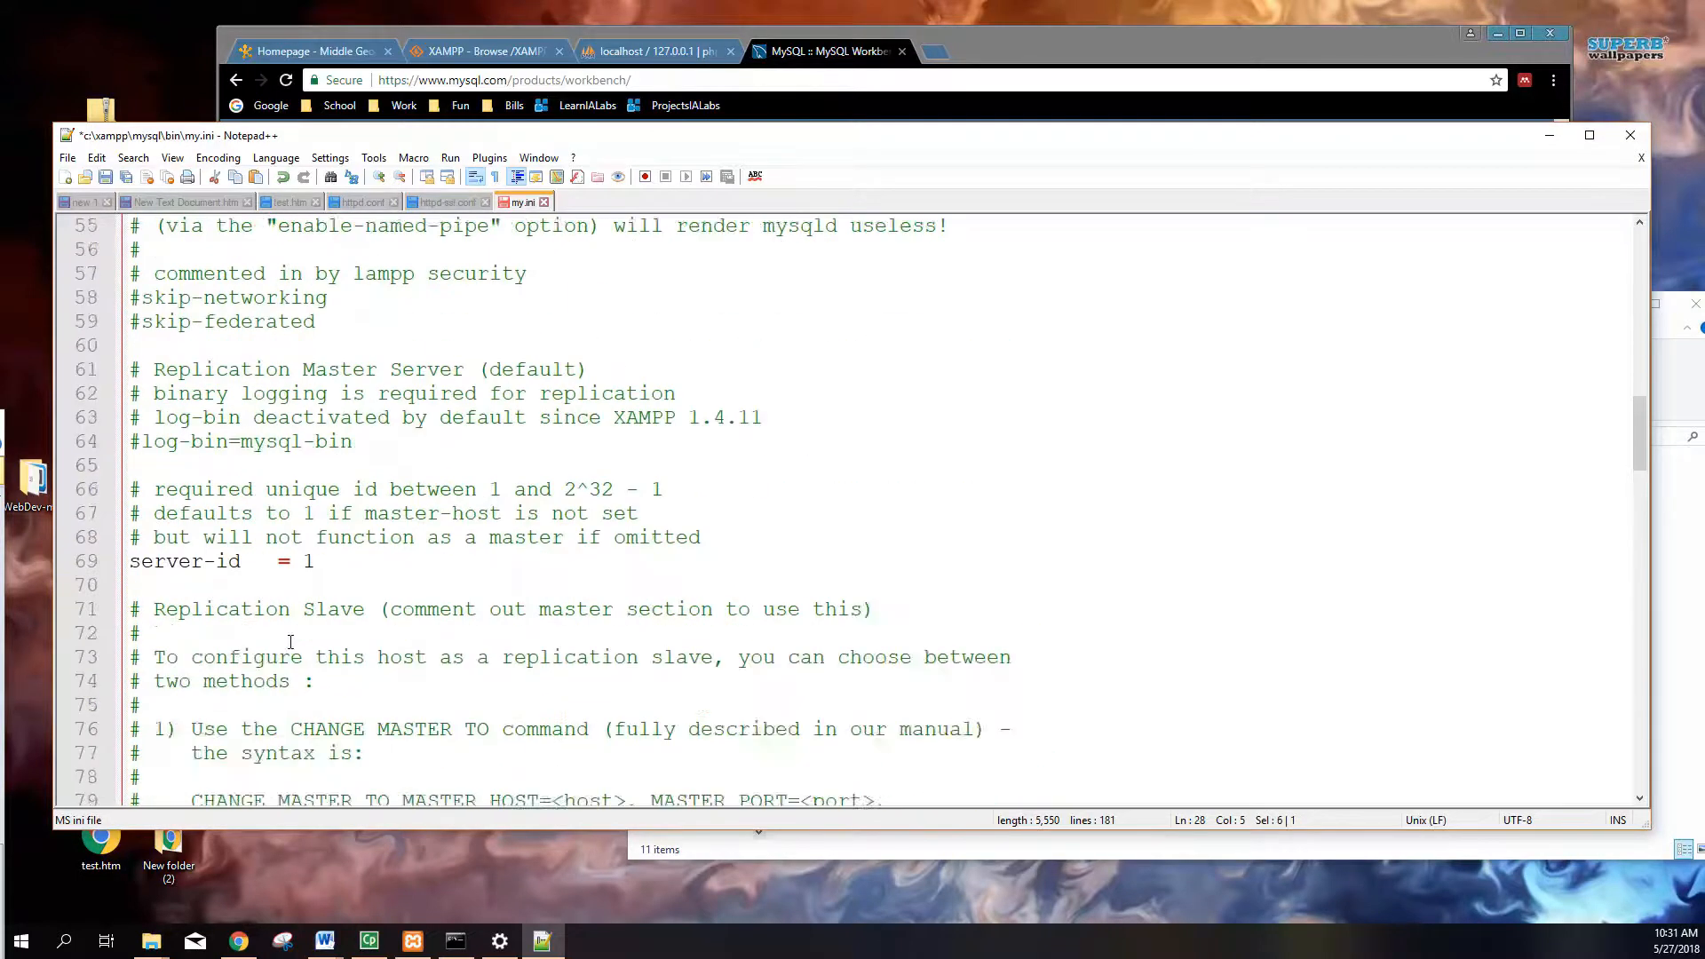
scroll(290, 641, down, 20)
scroll(298, 637, down, 13)
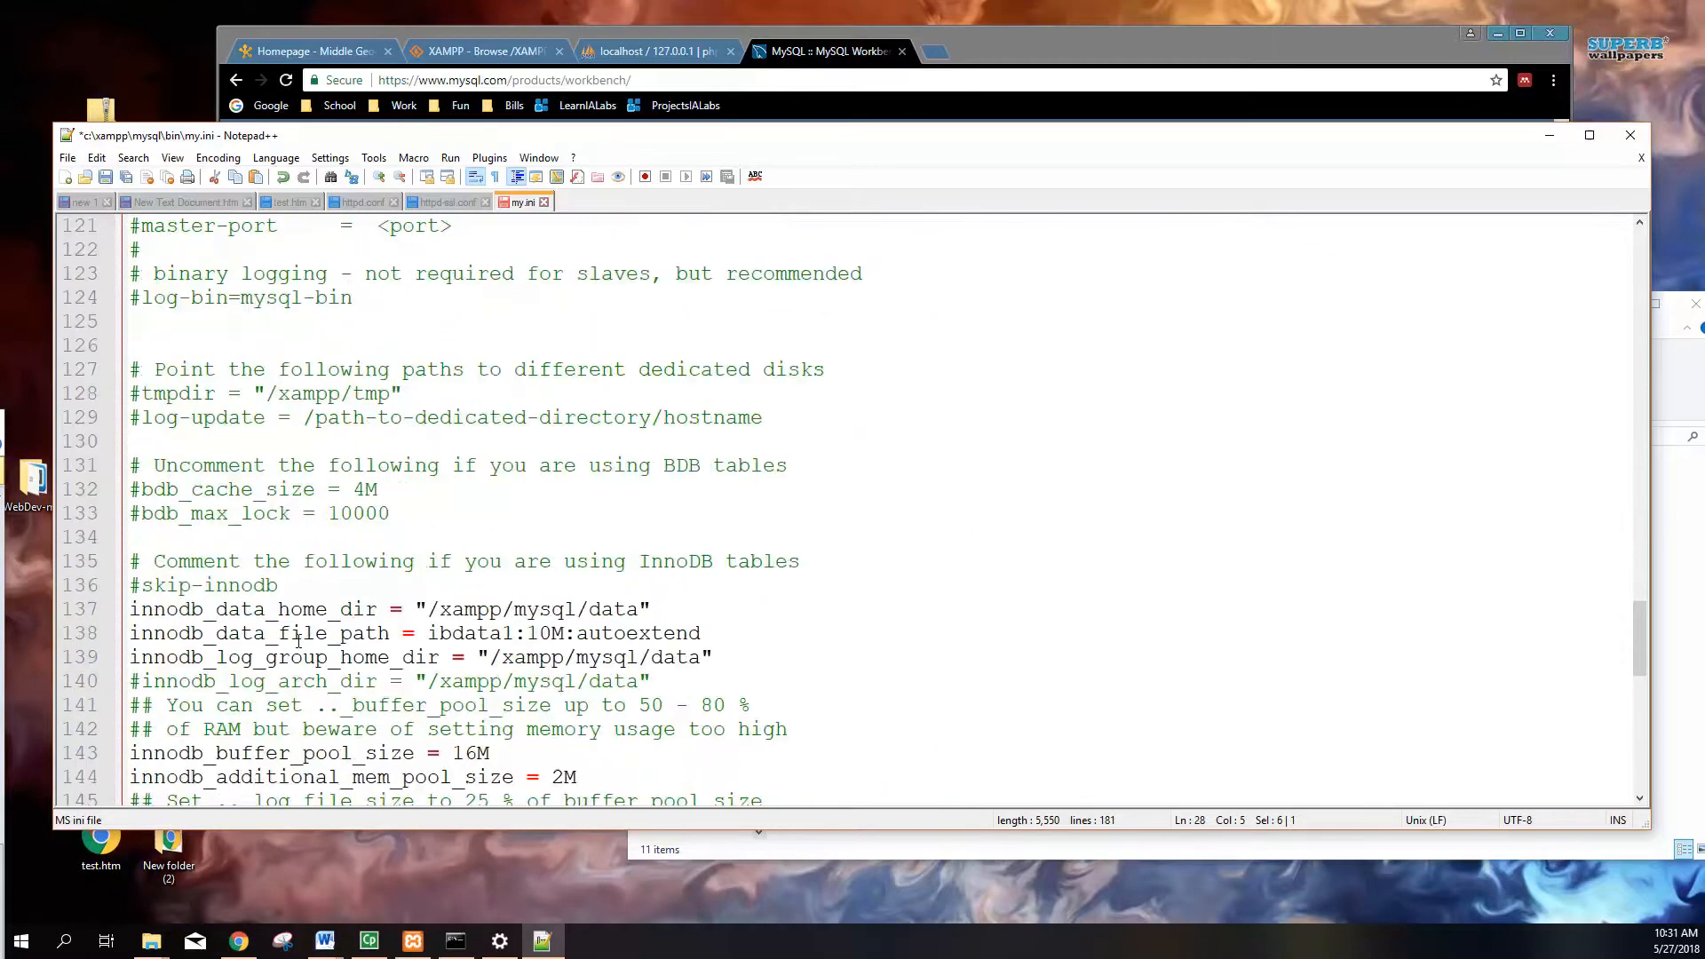
scroll(306, 640, up, 4)
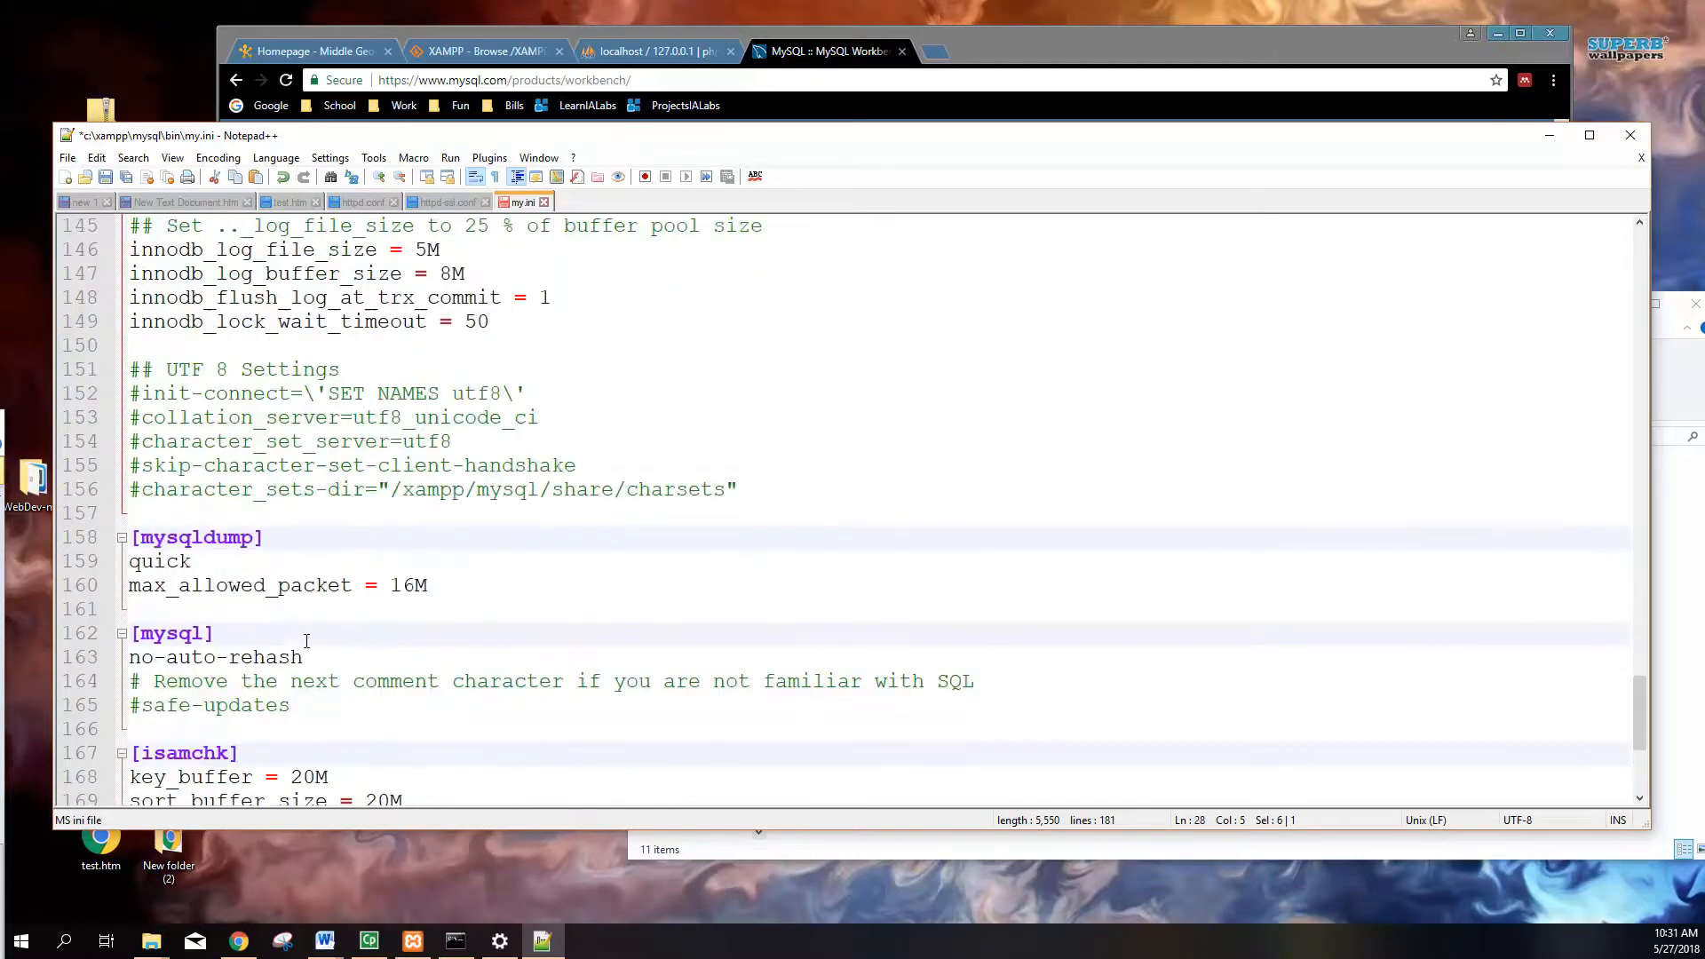
scroll(308, 640, down, 5)
scroll(313, 641, up, 7)
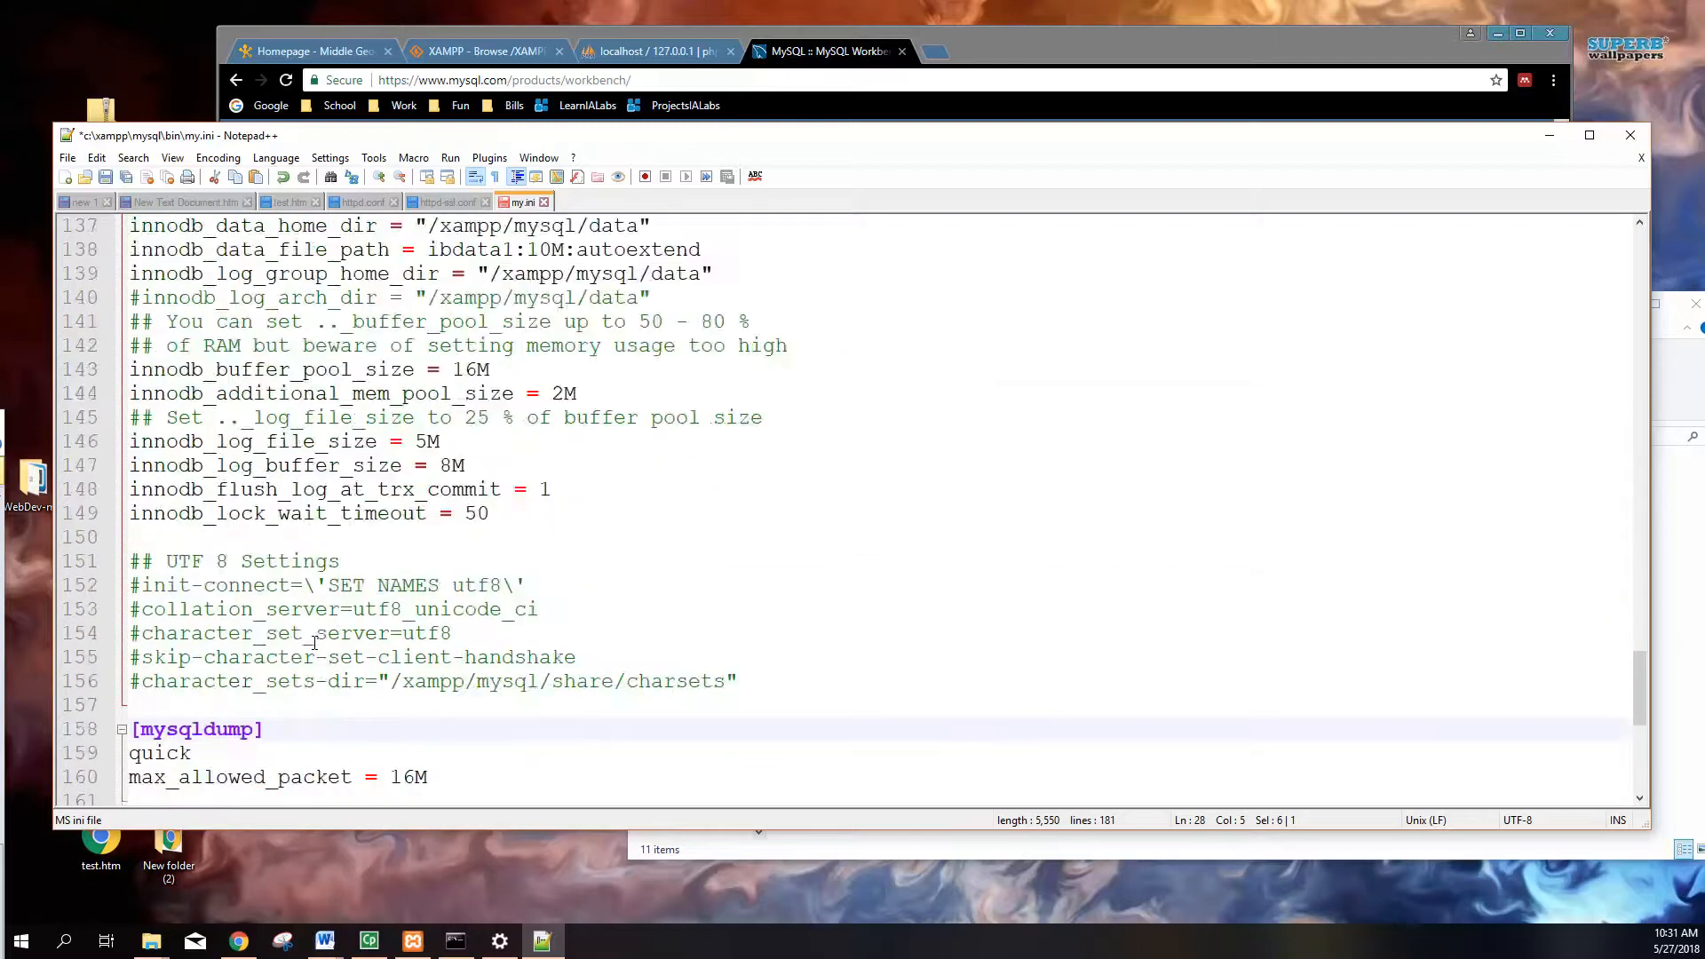
scroll(316, 641, up, 7)
scroll(317, 641, down, 4)
scroll(320, 641, up, 7)
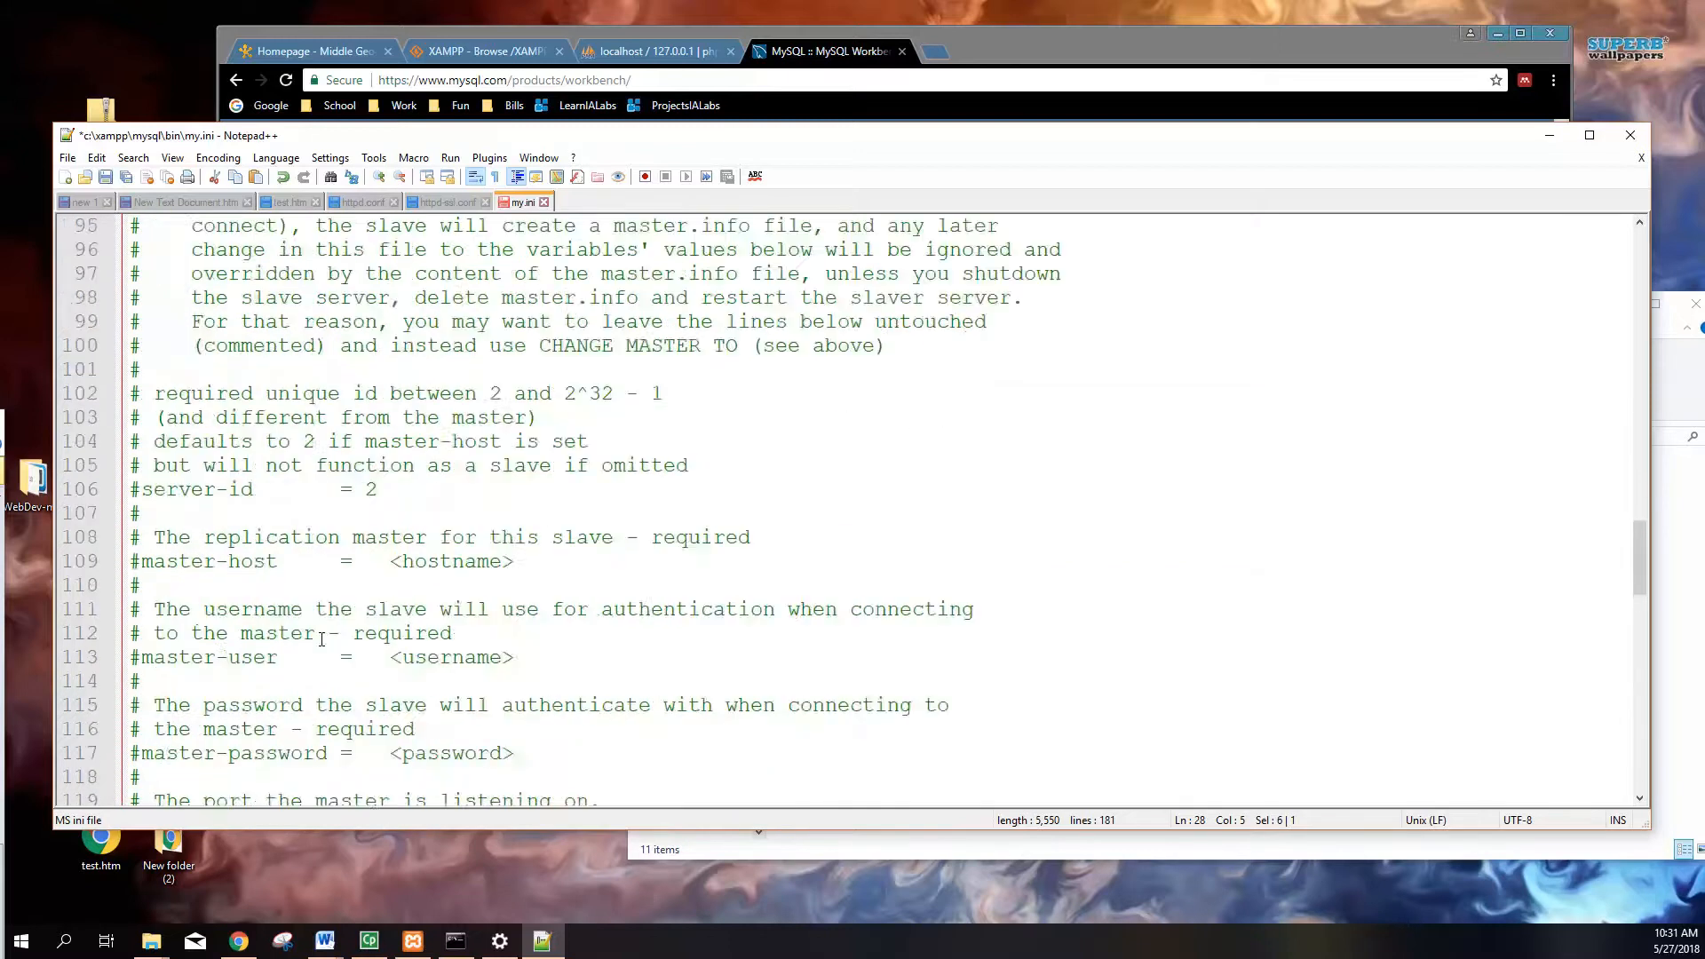
scroll(322, 641, up, 20)
scroll(322, 620, up, 7)
key(ctrl+s)
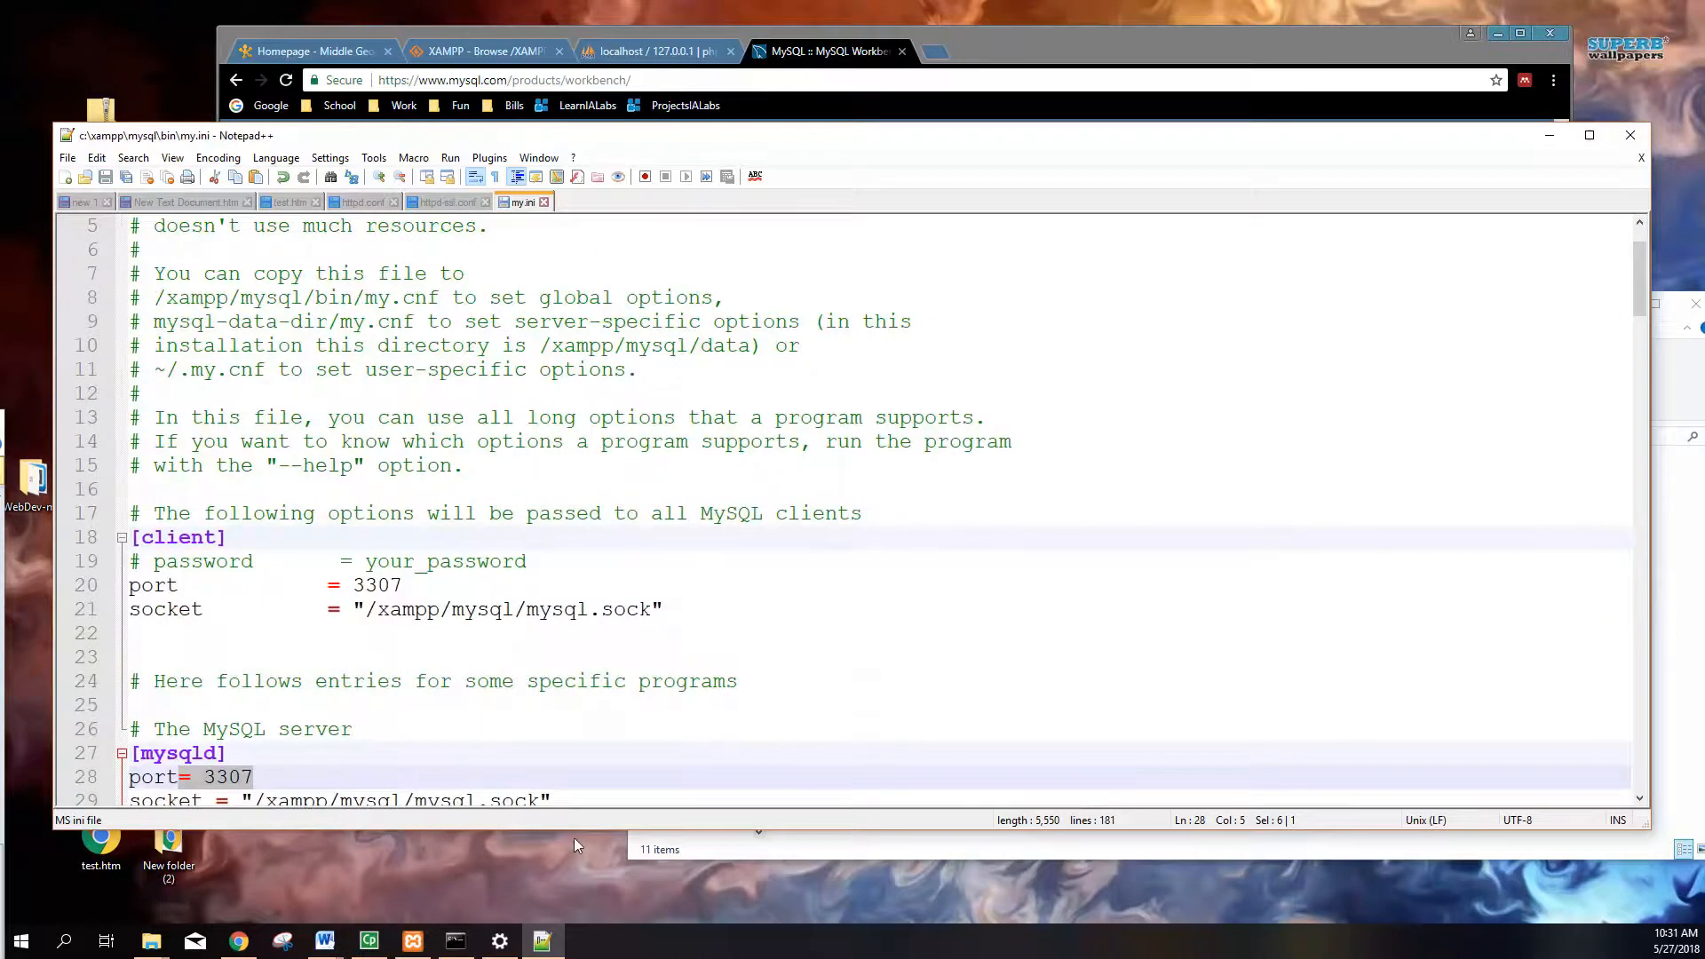
Step: Switch to the XAMPP Control Panel and start MySQL and Apache
click(413, 942)
click(1015, 408)
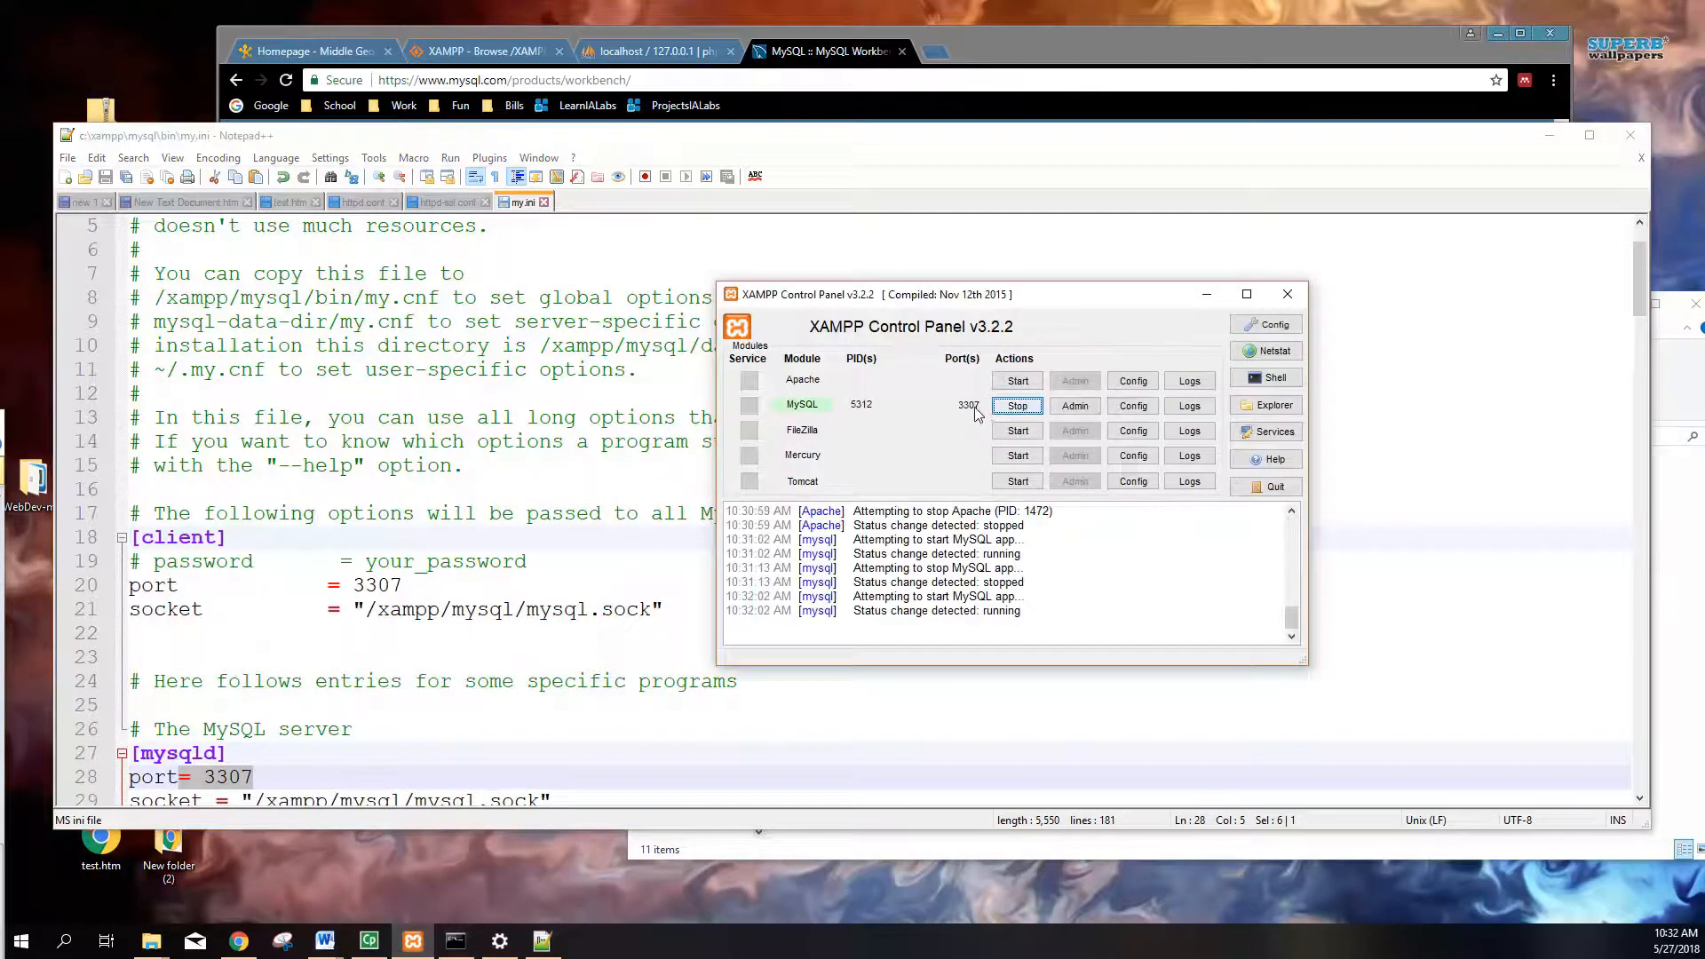
click(1017, 384)
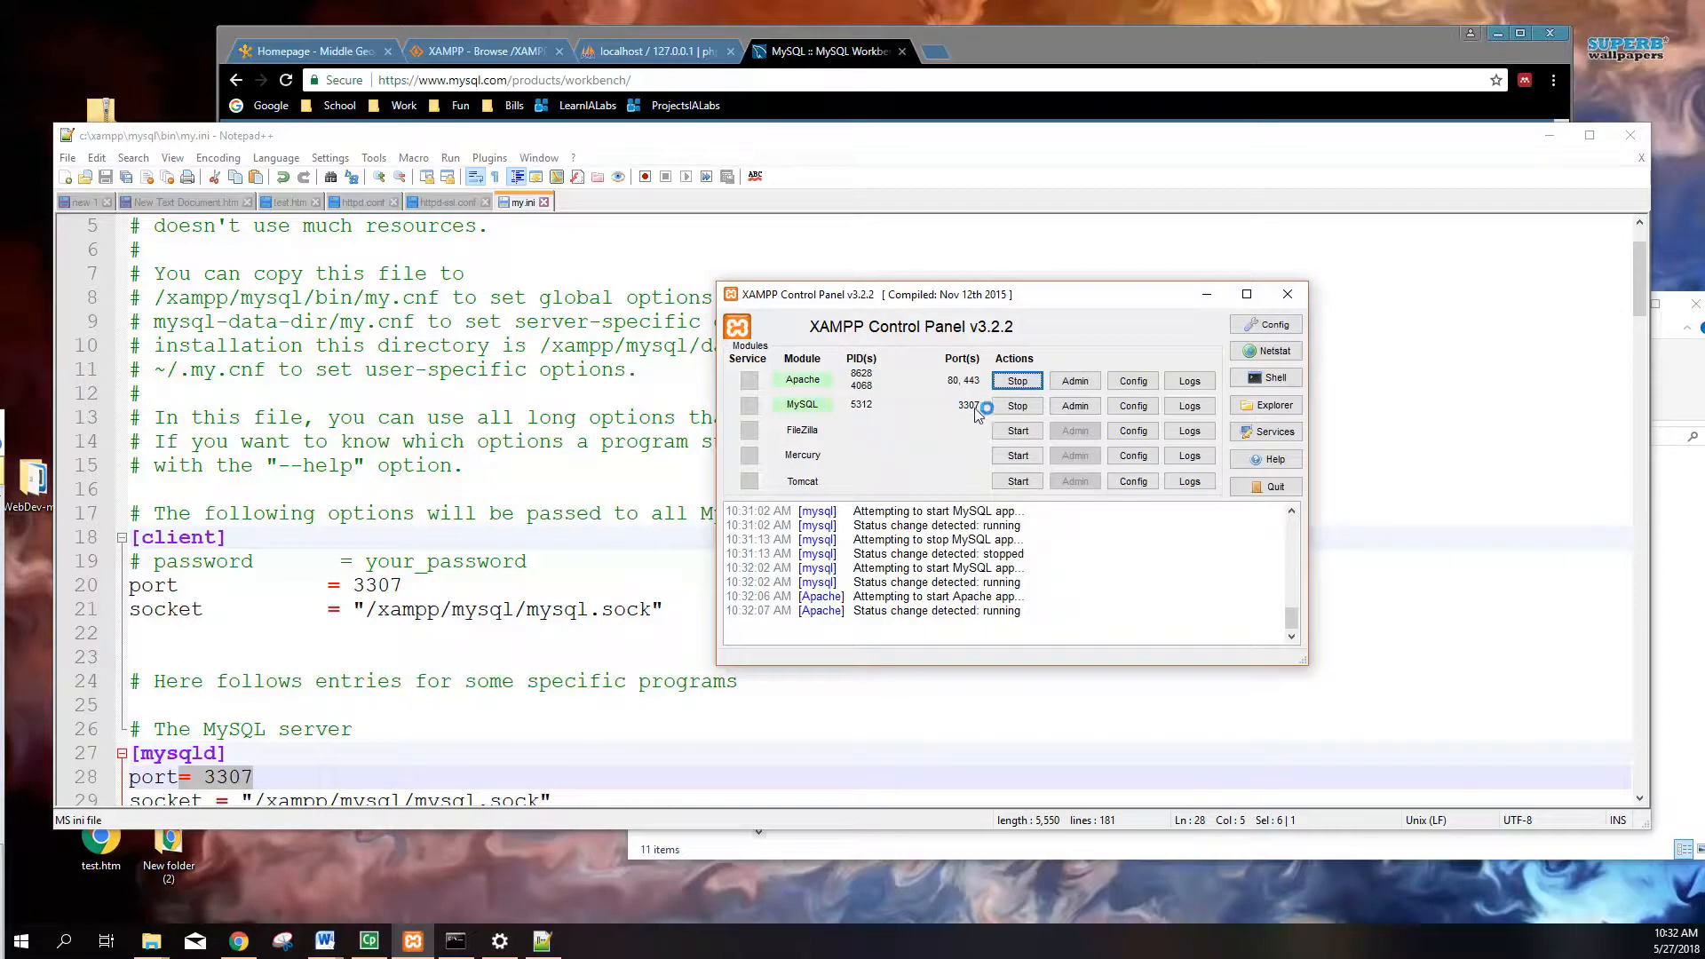
Step: Switch to the browser and load localhost in the tab showing the SourceForge XAMPP files
click(657, 52)
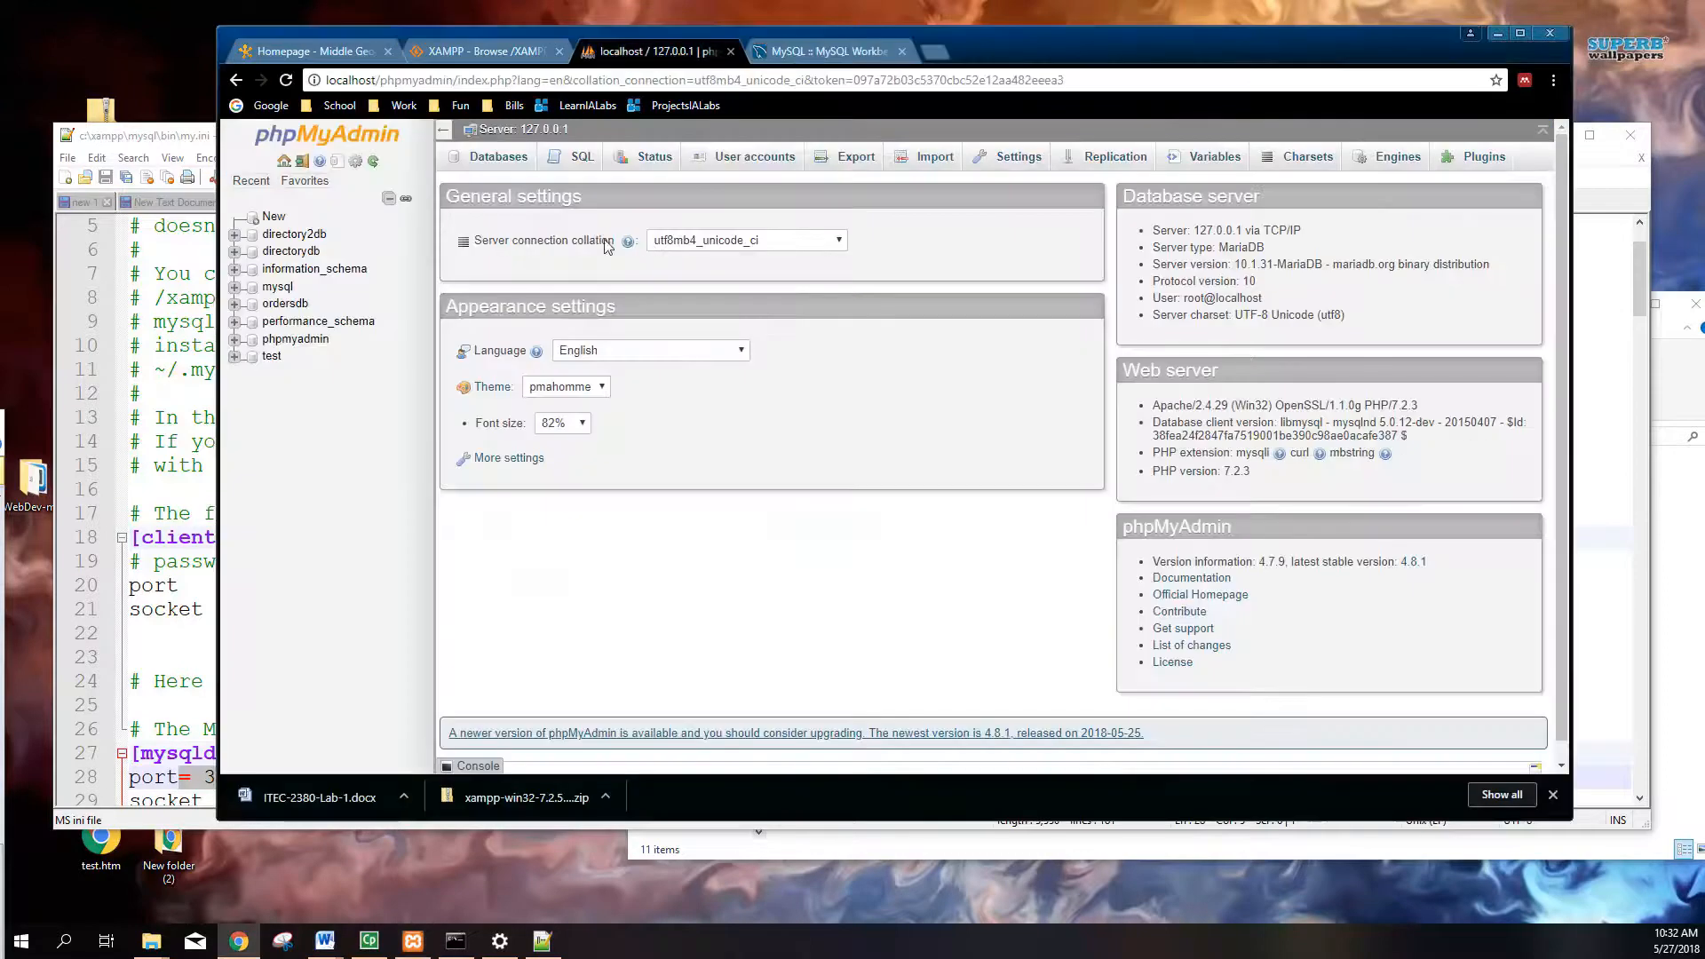
click(484, 50)
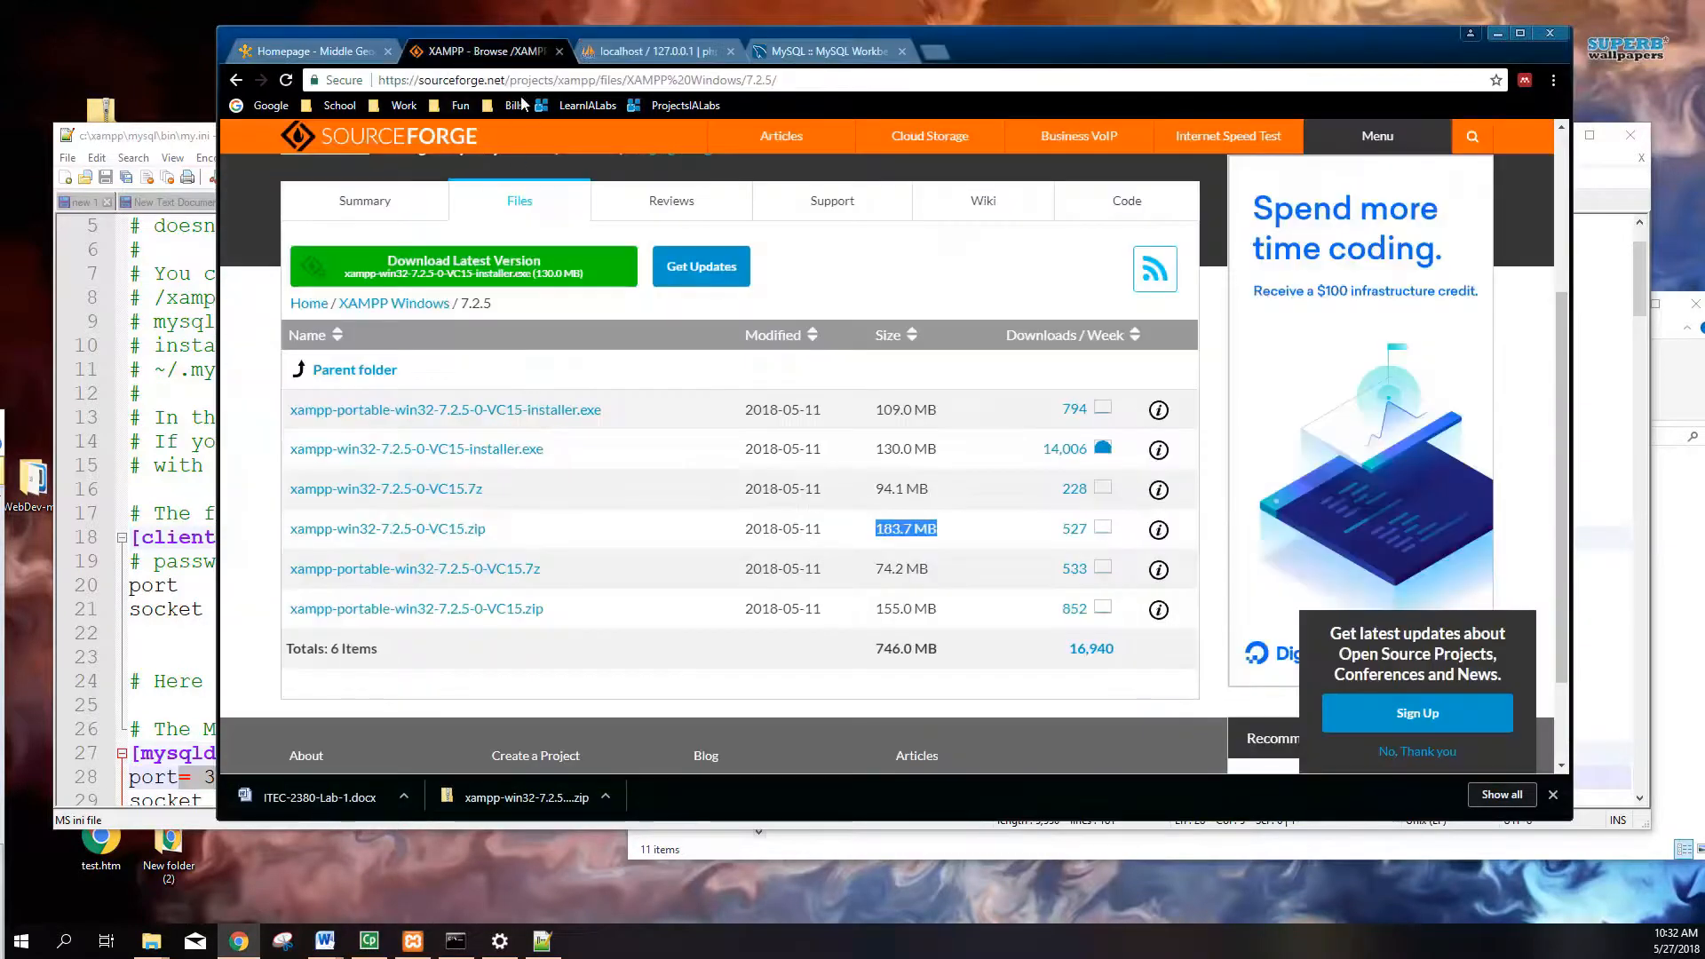
key(ctrl+l)
text(localh)
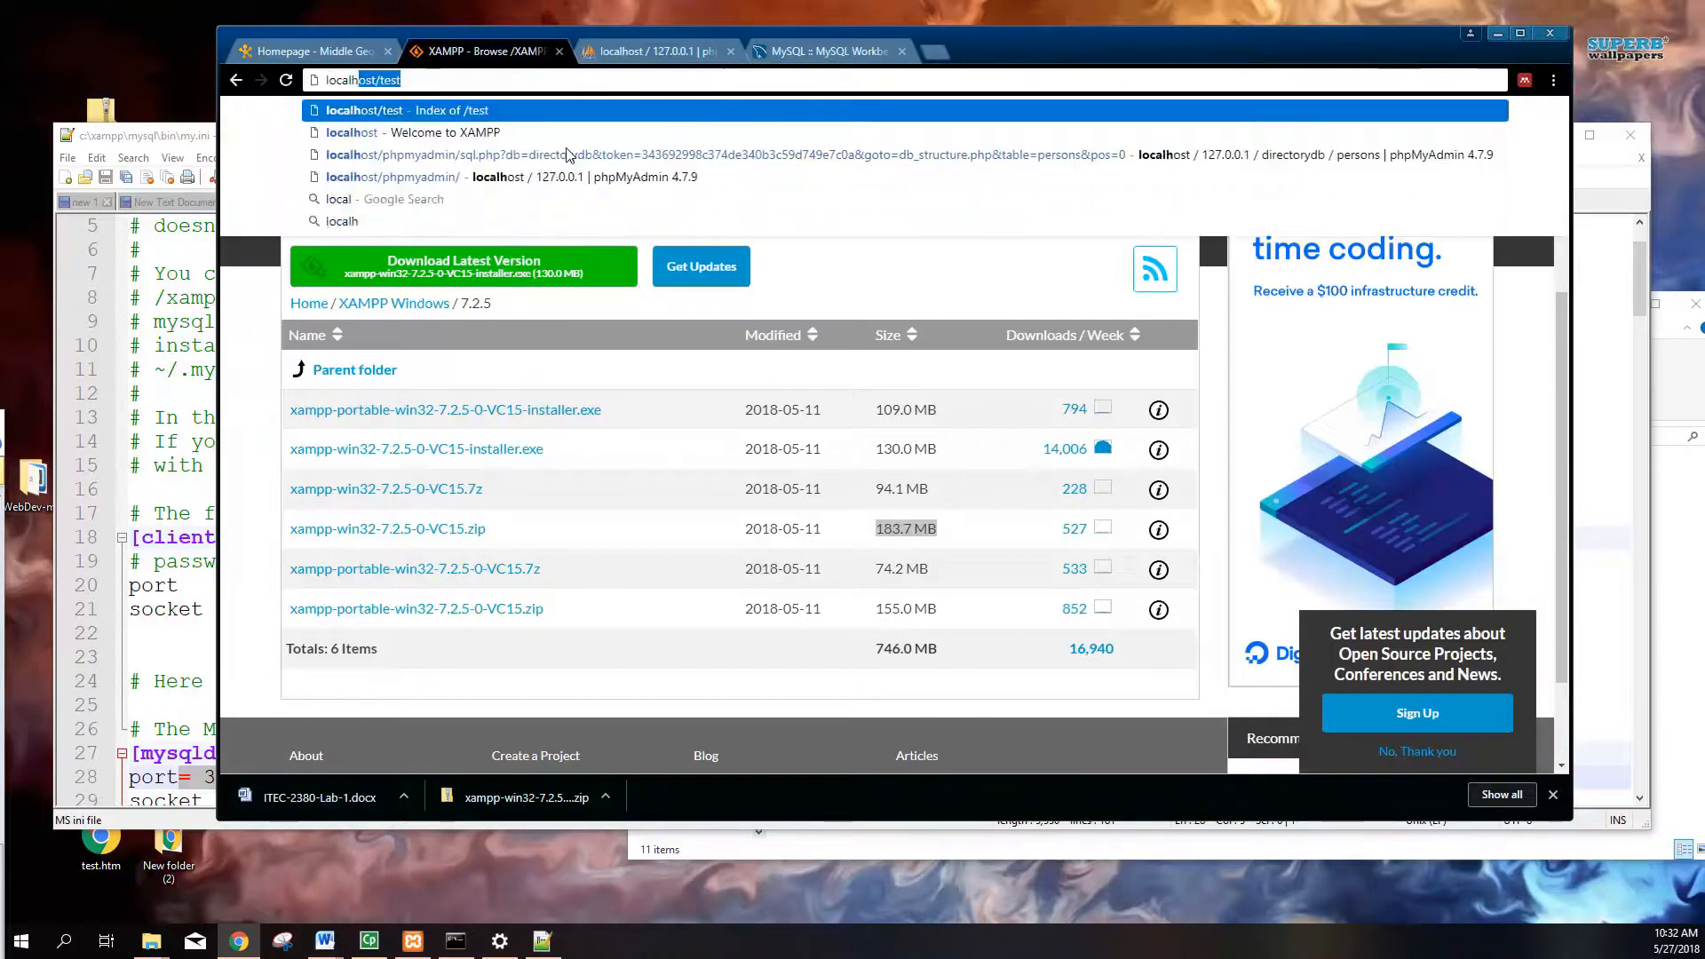
text(ost)
key(Return)
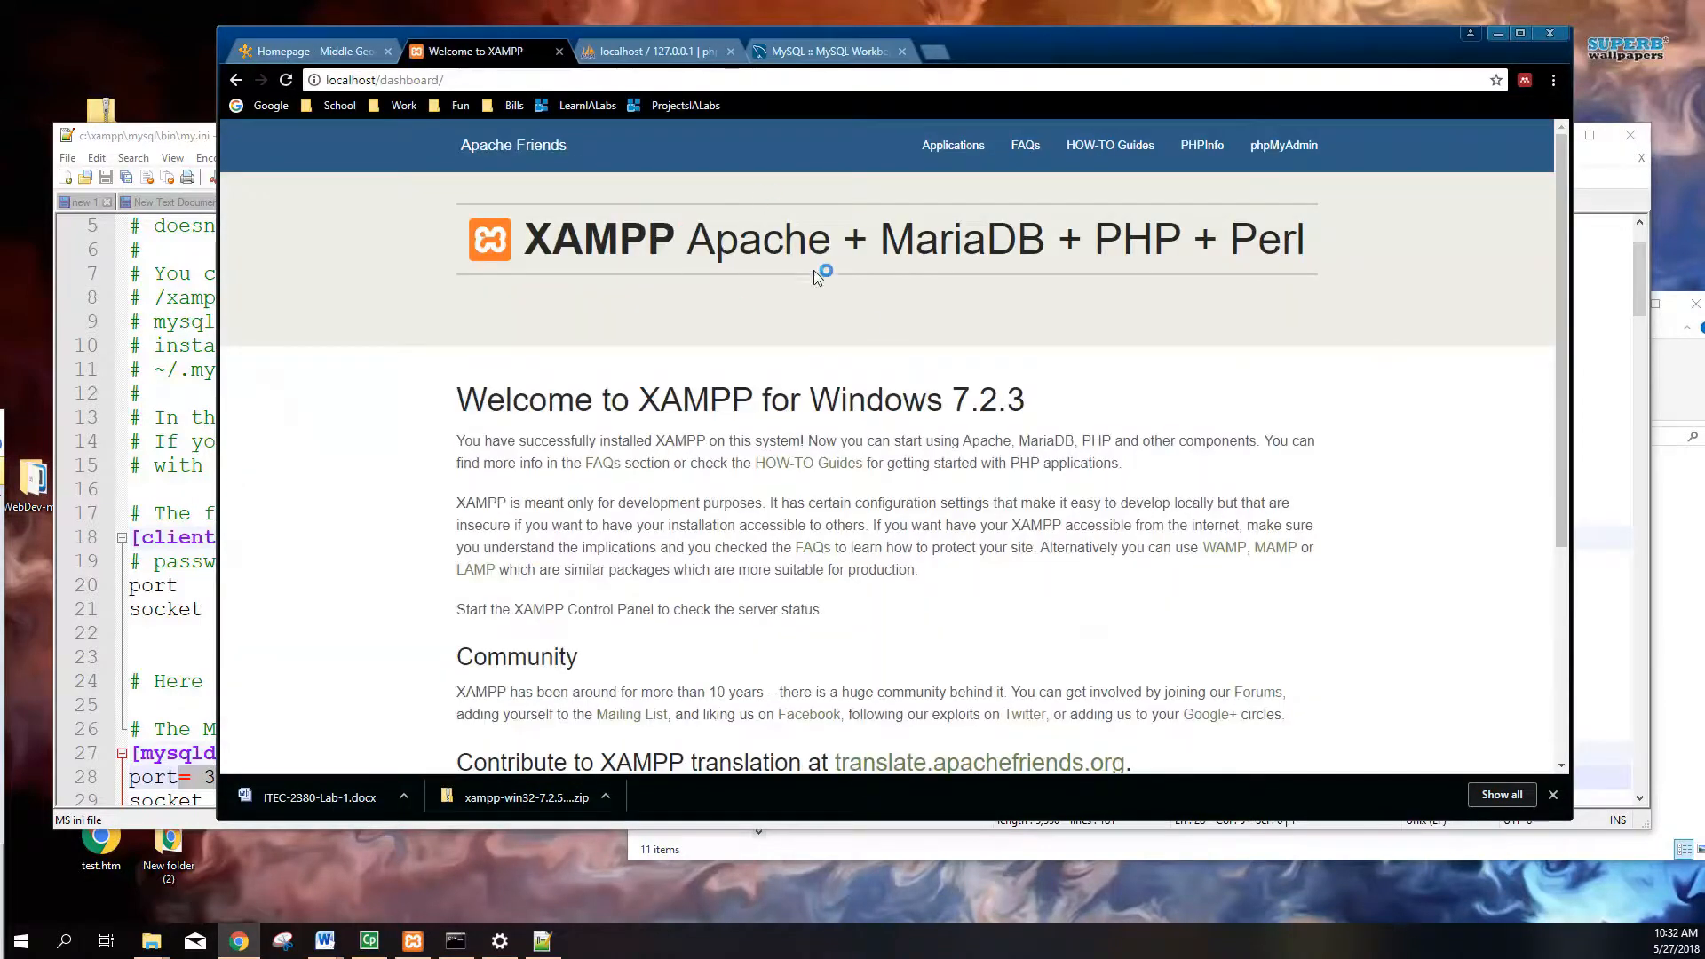
Step: Try to load localhost:8080 in the same browser tab and highlight the port number in the address
drag(376, 79, 453, 79)
text(:8080)
key(Return)
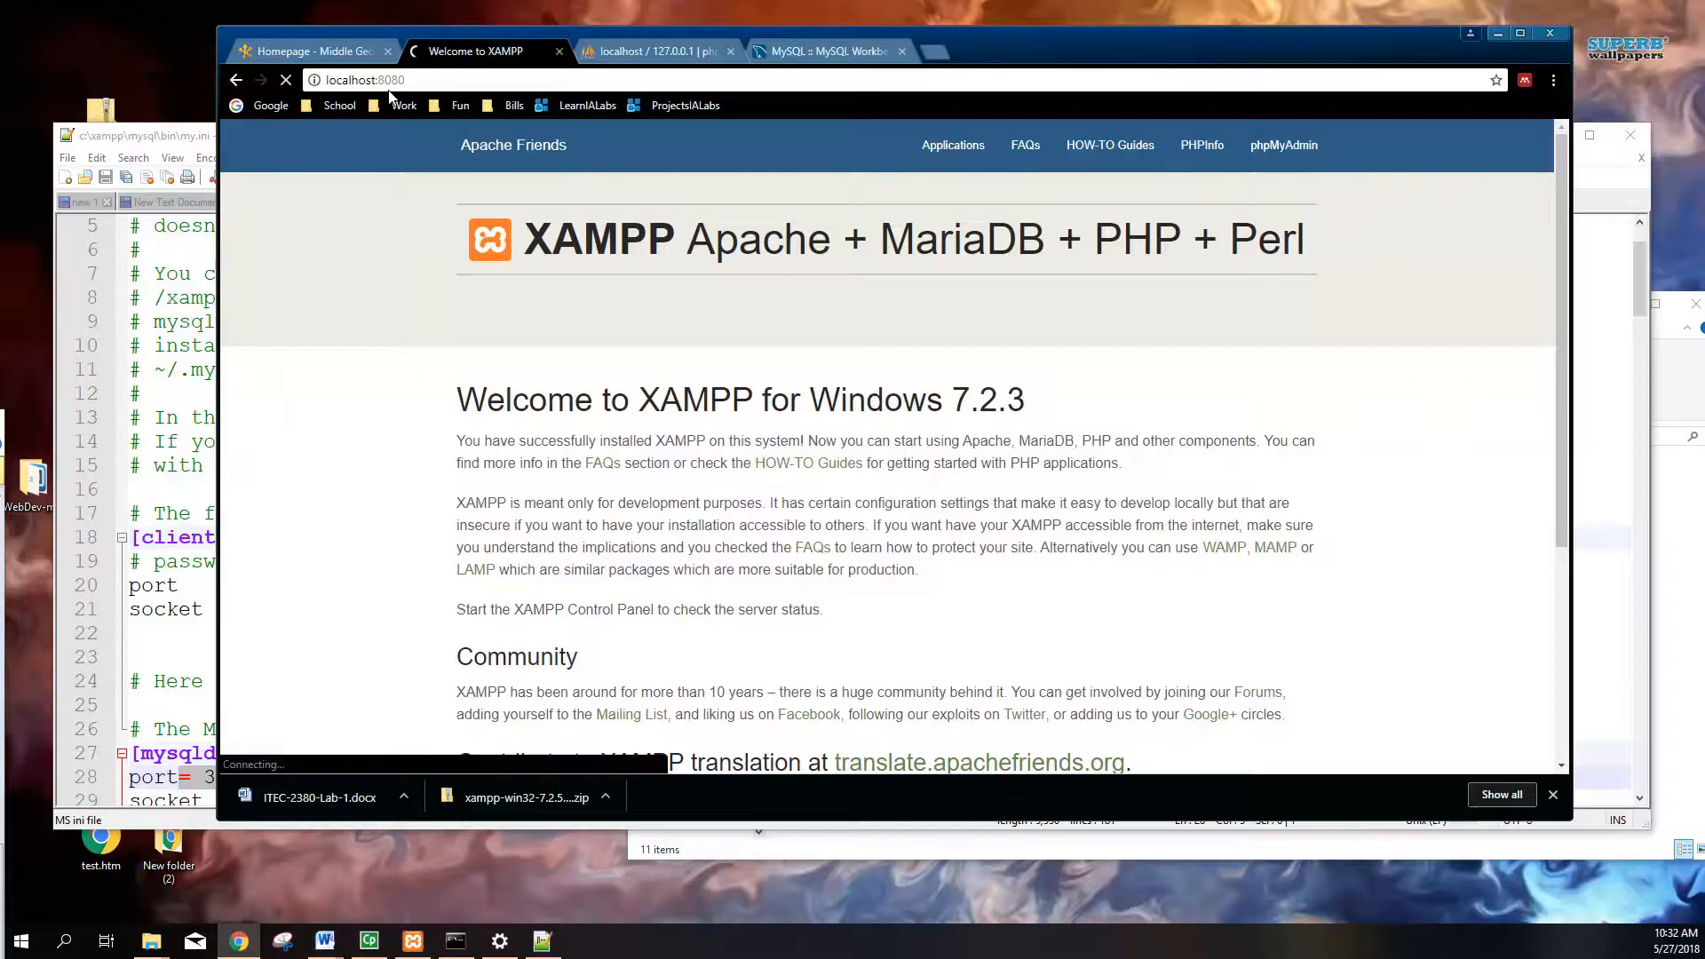
double_click(389, 81)
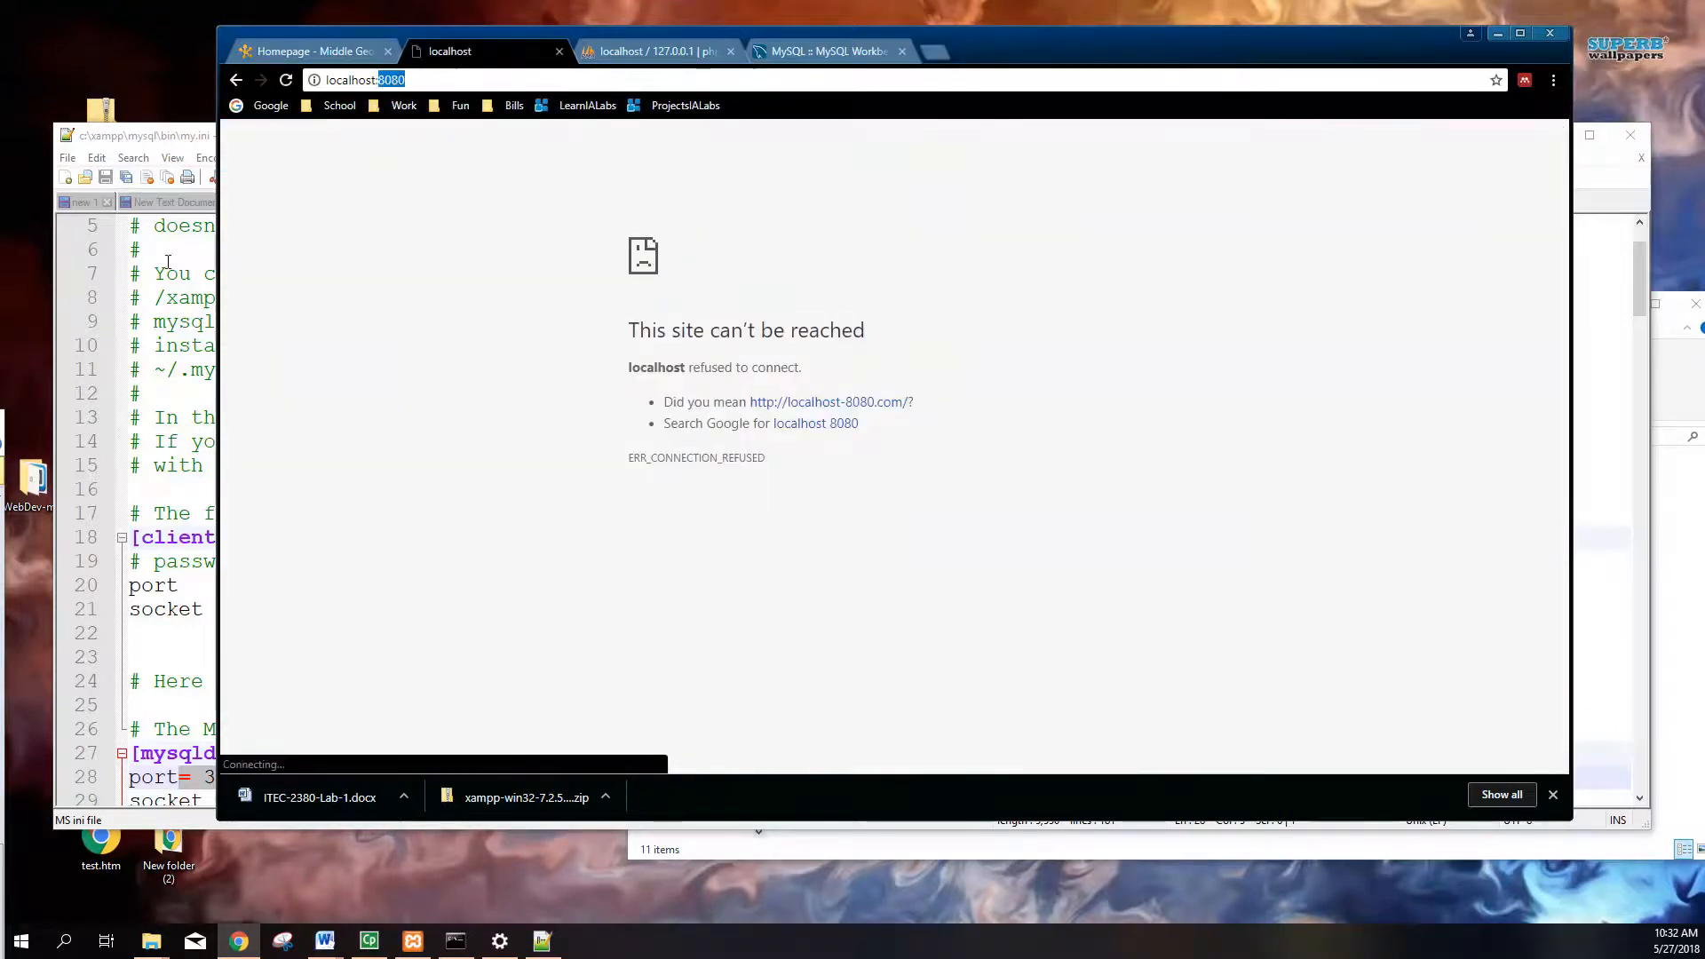
Step: Redo the two port edits in httpd.conf, including ServerName localhost:8080, save the file, and switch to the XAMPP Control Panel
click(158, 256)
click(364, 203)
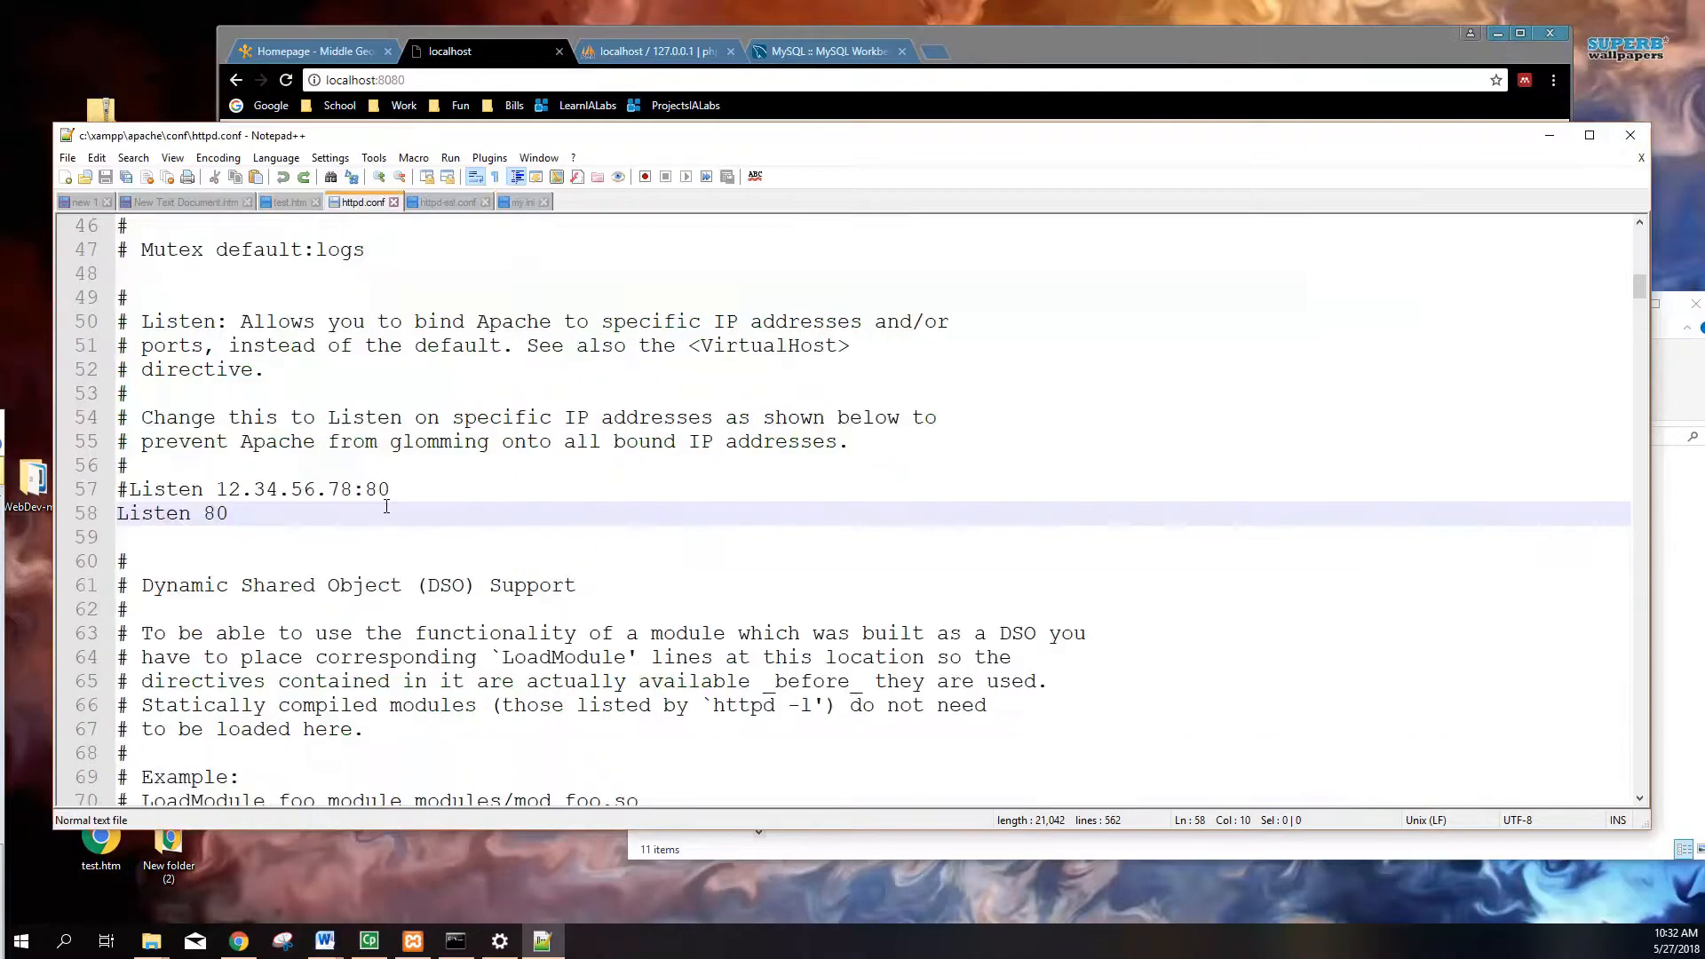
key(ctrl+y)
key(ctrl+y)
key(ctrl+s)
click(412, 940)
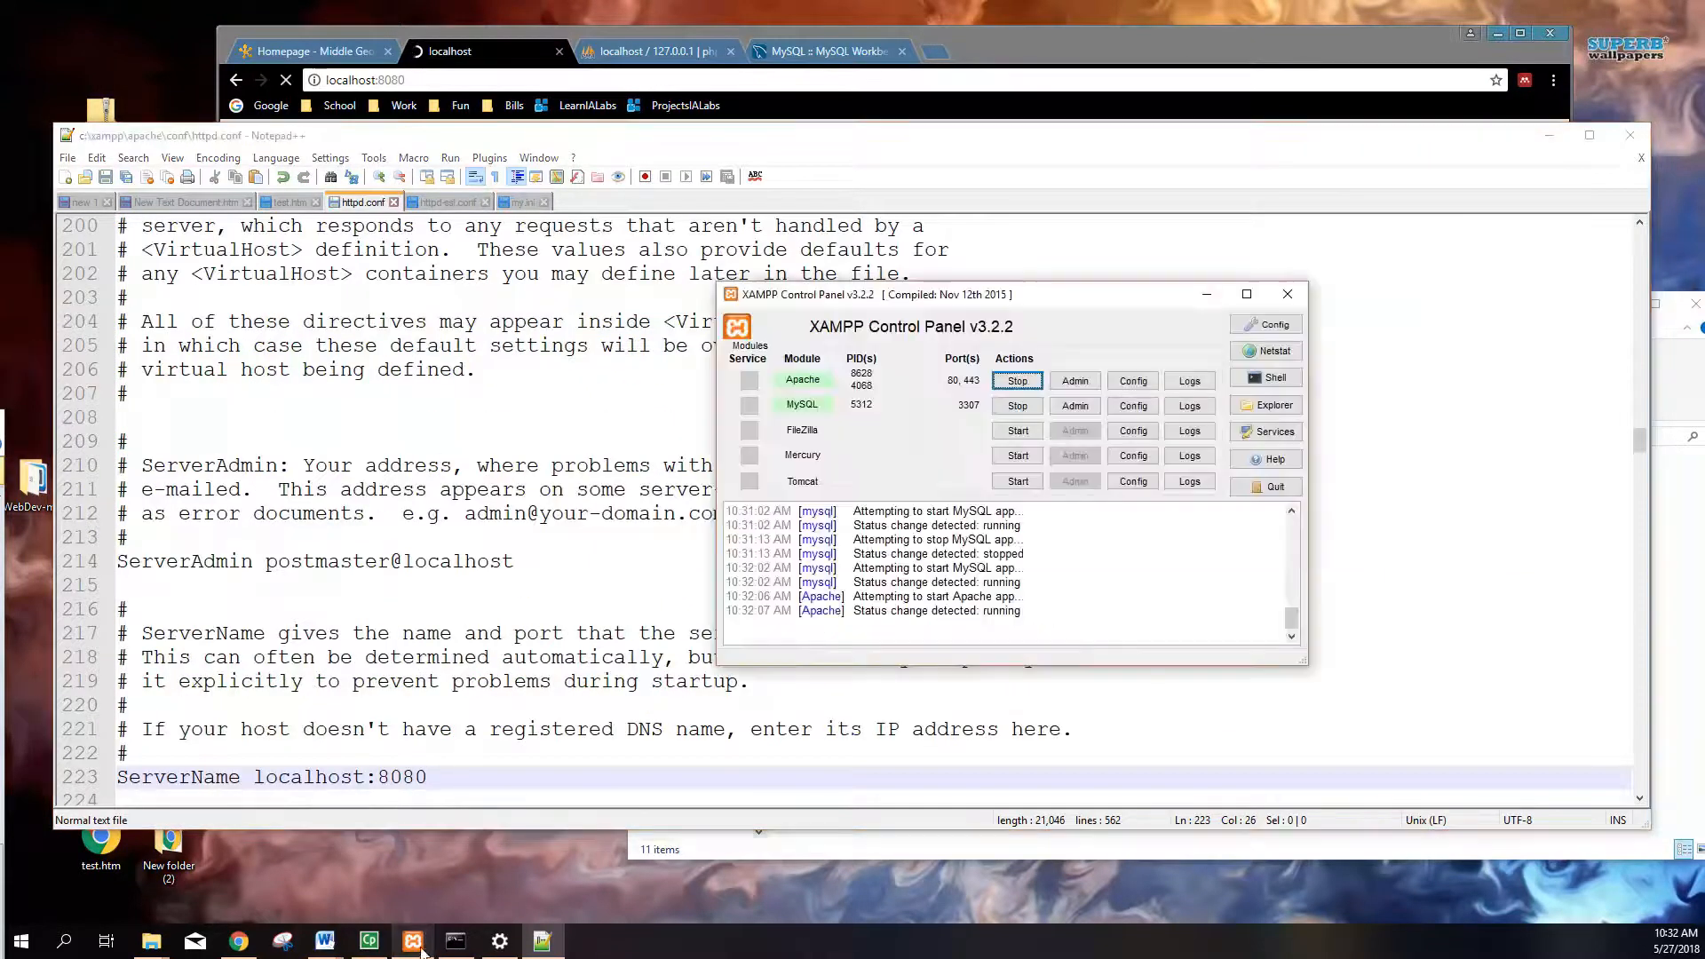
Step: Restart Apache, load localhost:8080 in the browser, and highlight the host and port in the address
click(1018, 380)
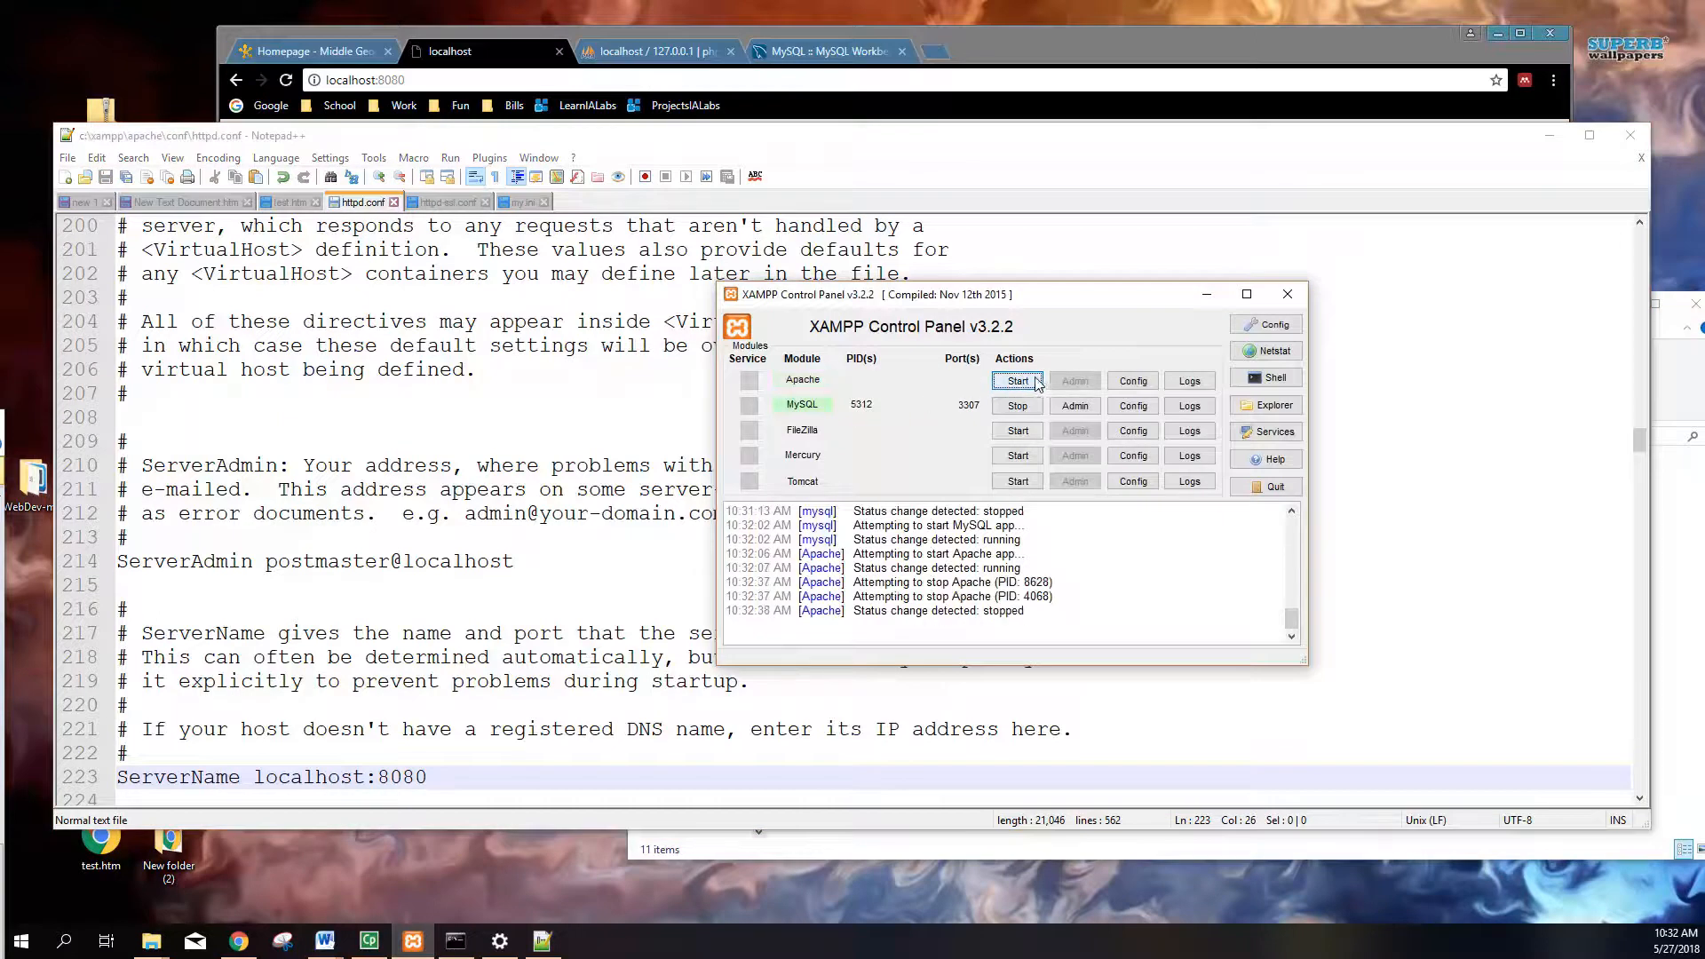
click(526, 86)
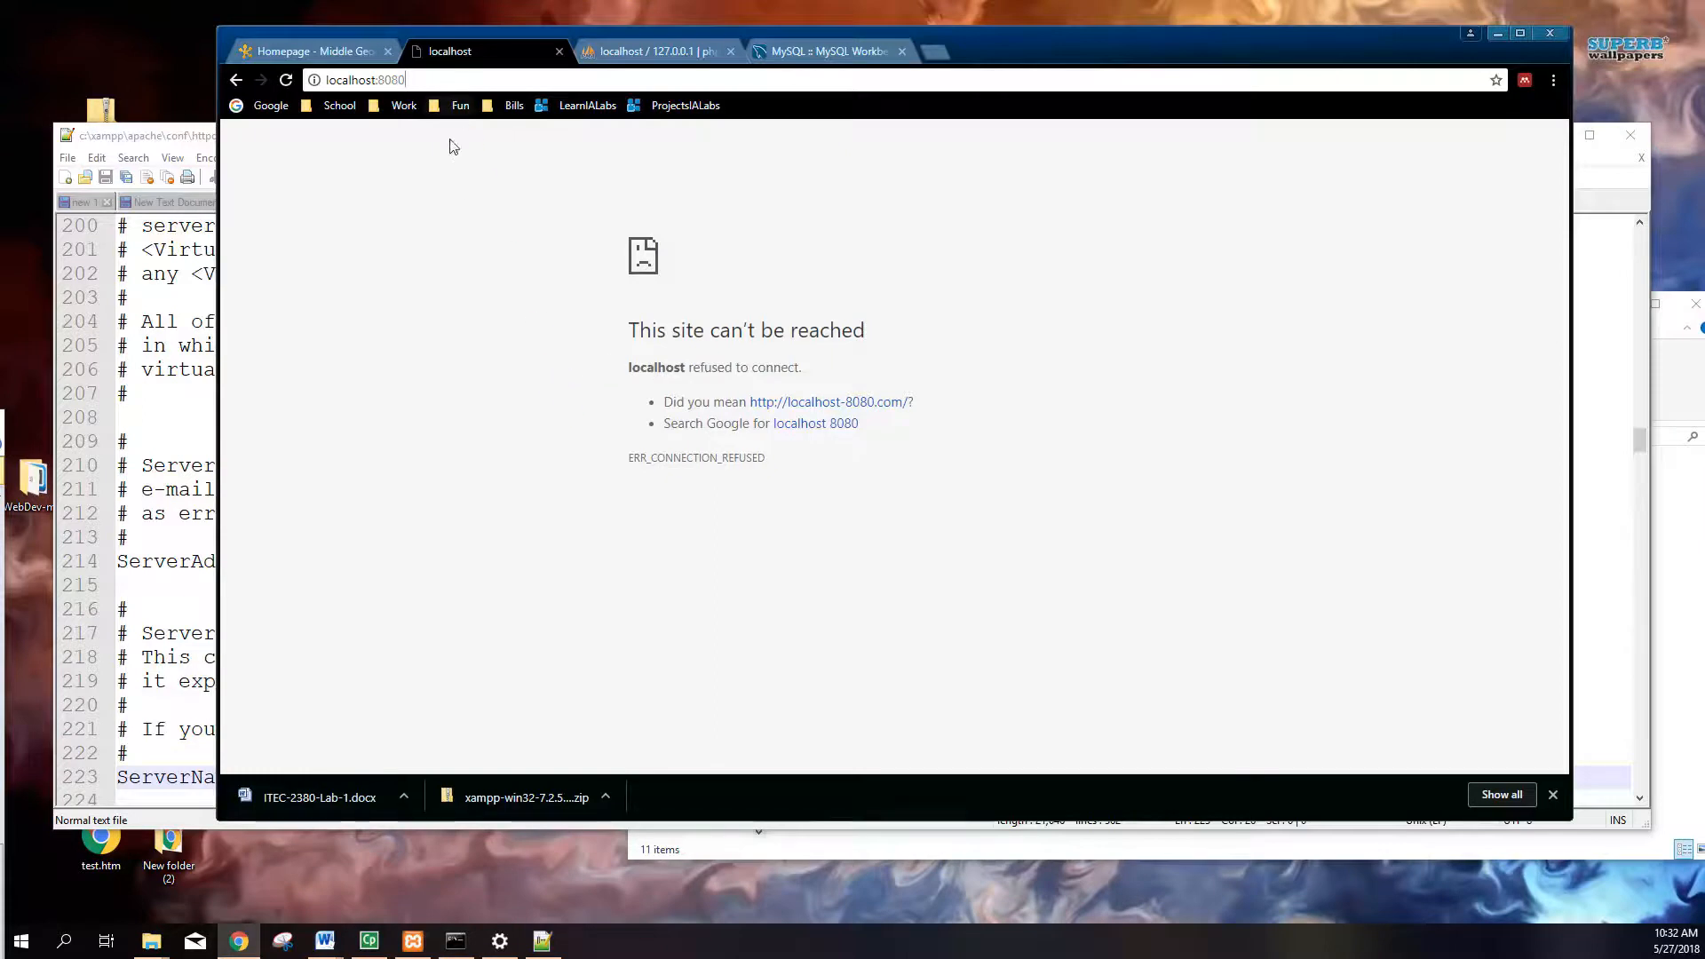
key(Return)
drag(412, 80, 325, 80)
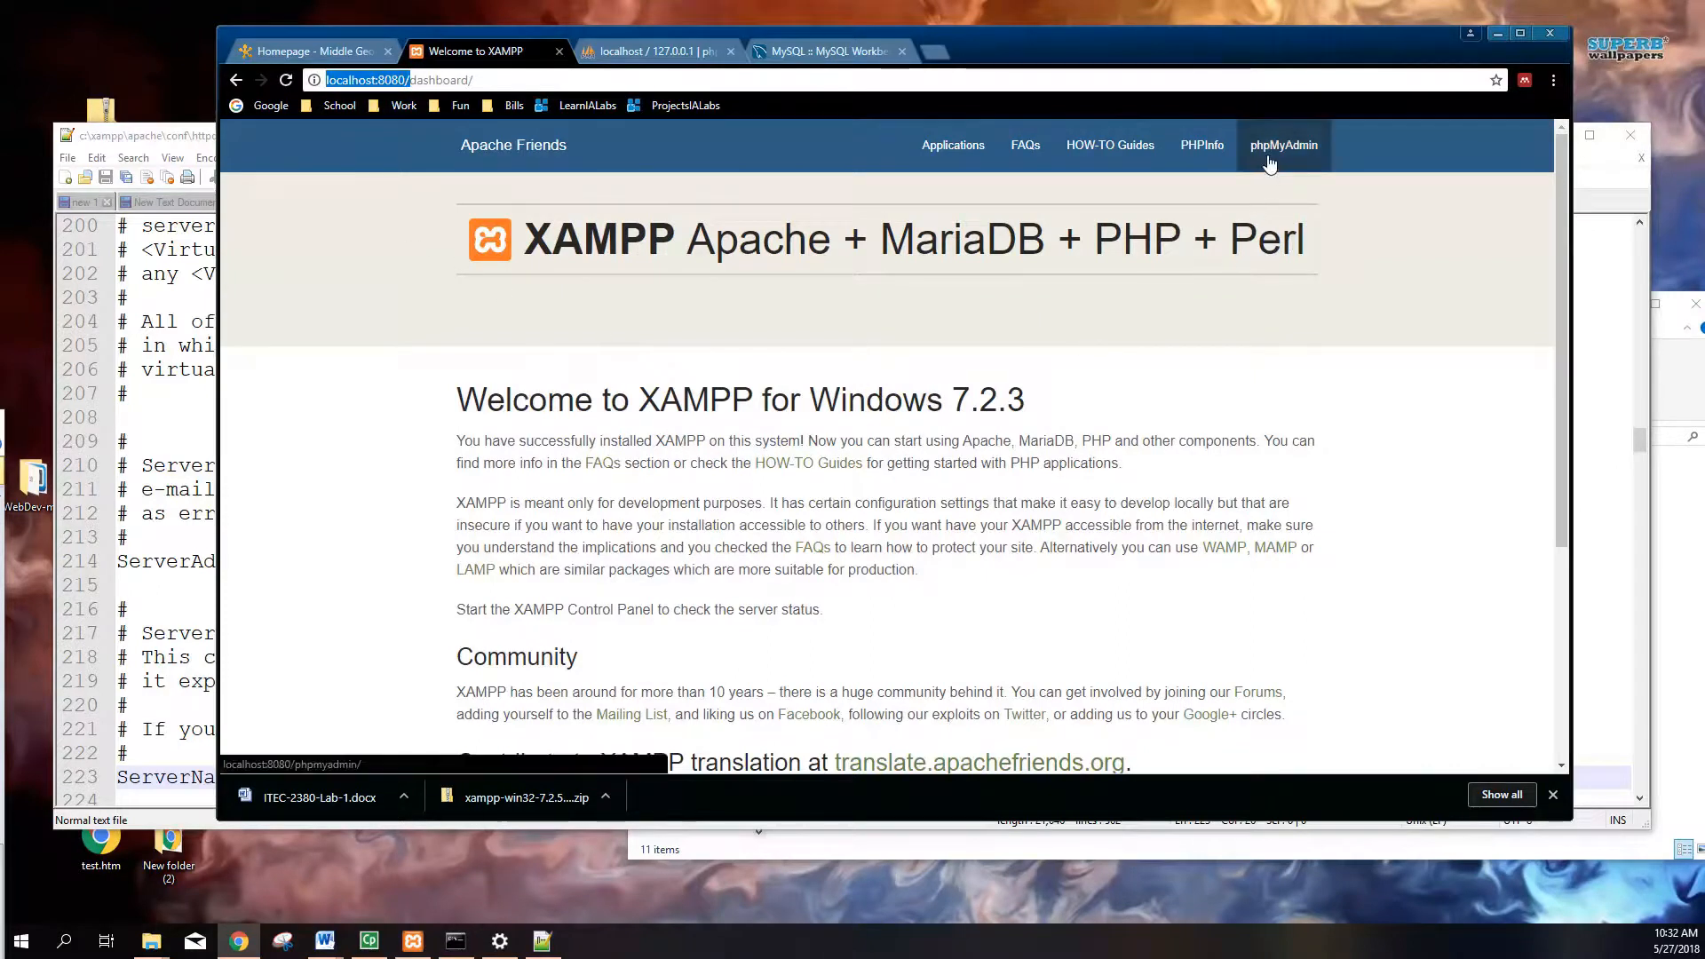
Step: Check the Apache and MySQL ports in the XAMPP Control Panel, and open phpMyAdmin from the XAMPP dashboard in the browser
click(414, 943)
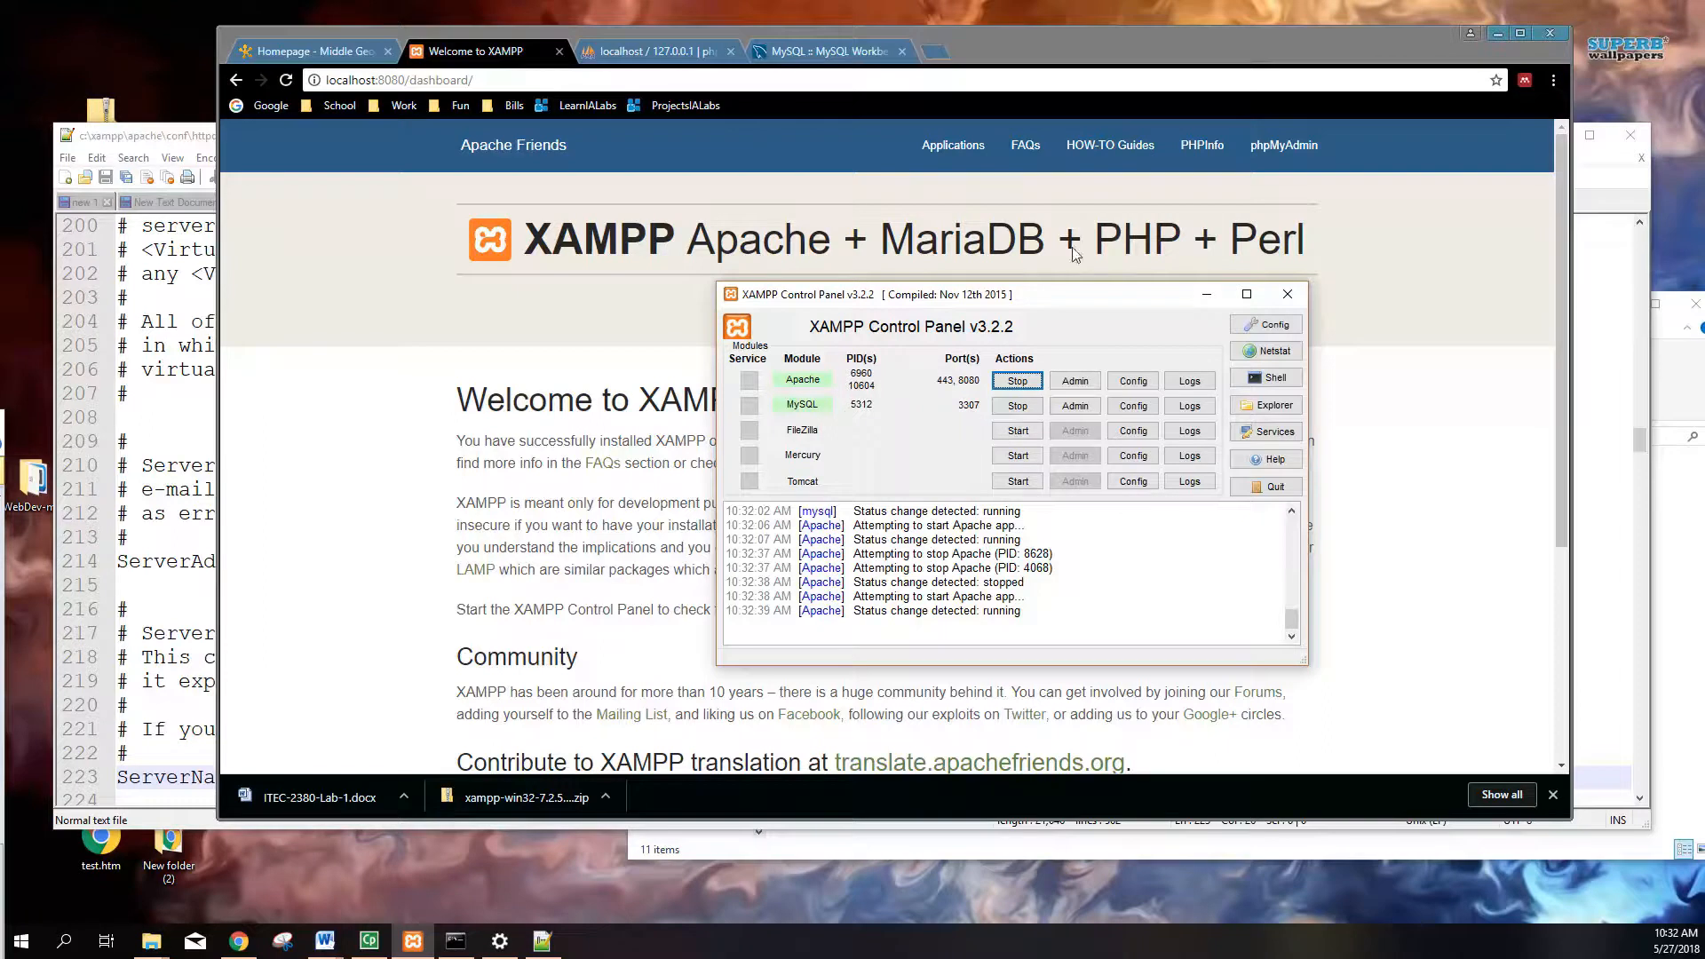
click(1264, 157)
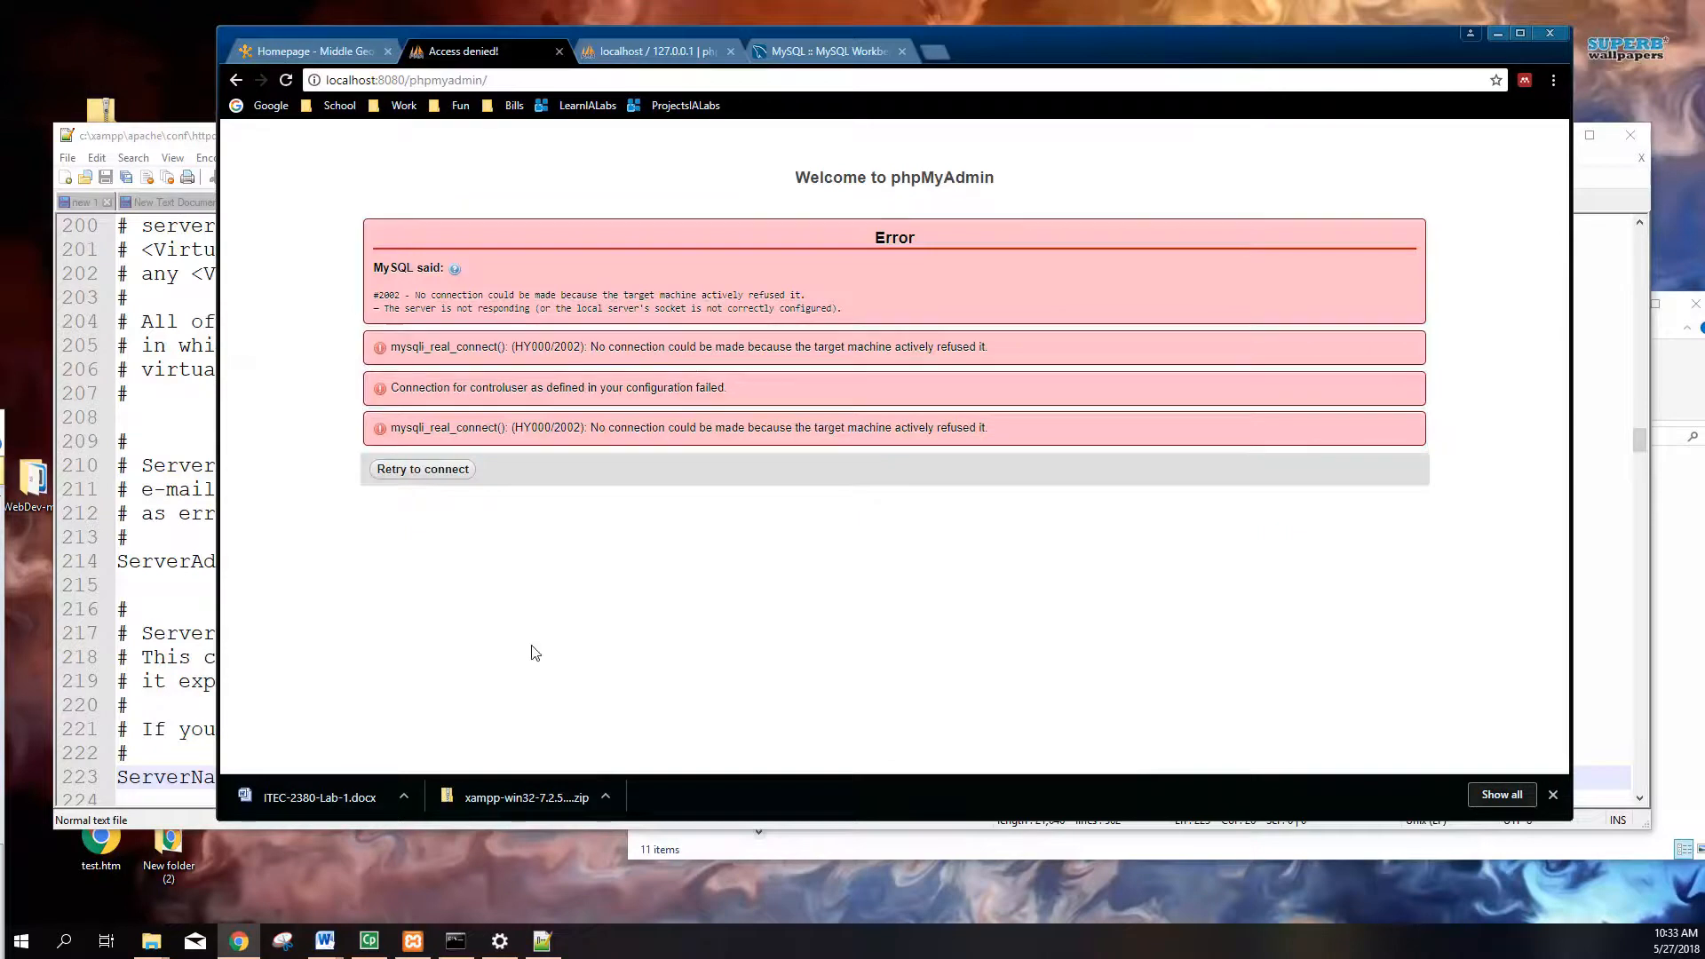
Step: Open phpMyAdmin's config.inc.php from Apache's configuration files in the XAMPP Control Panel and find the server host setting
click(413, 940)
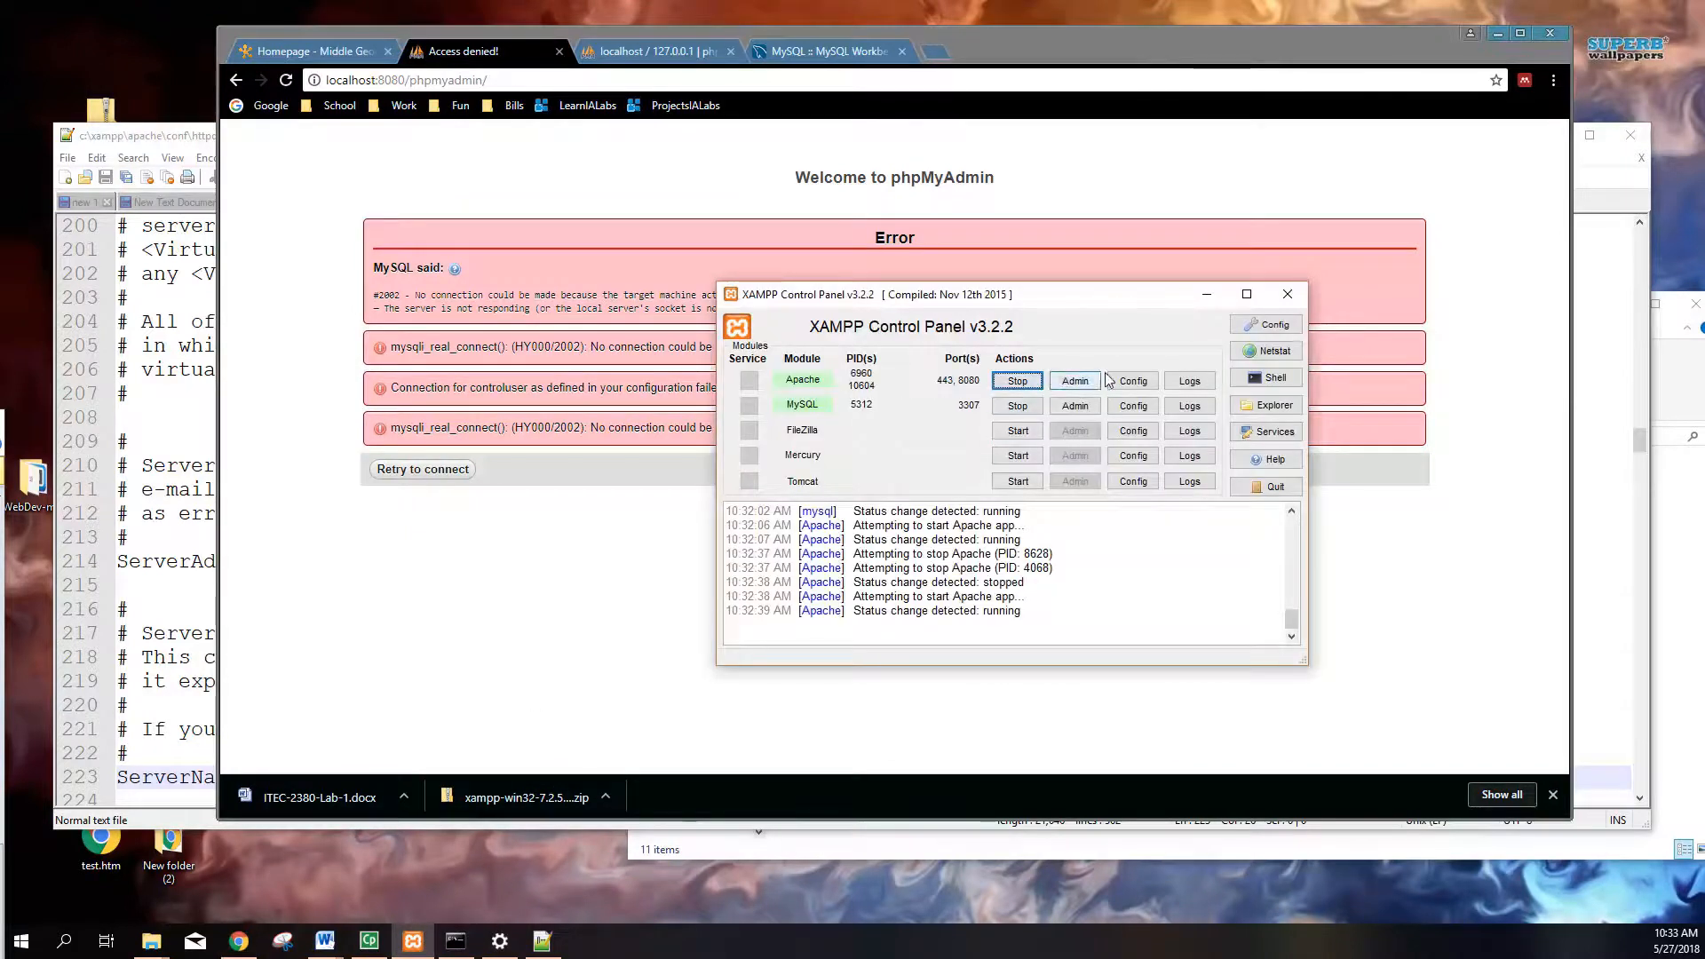
click(1145, 383)
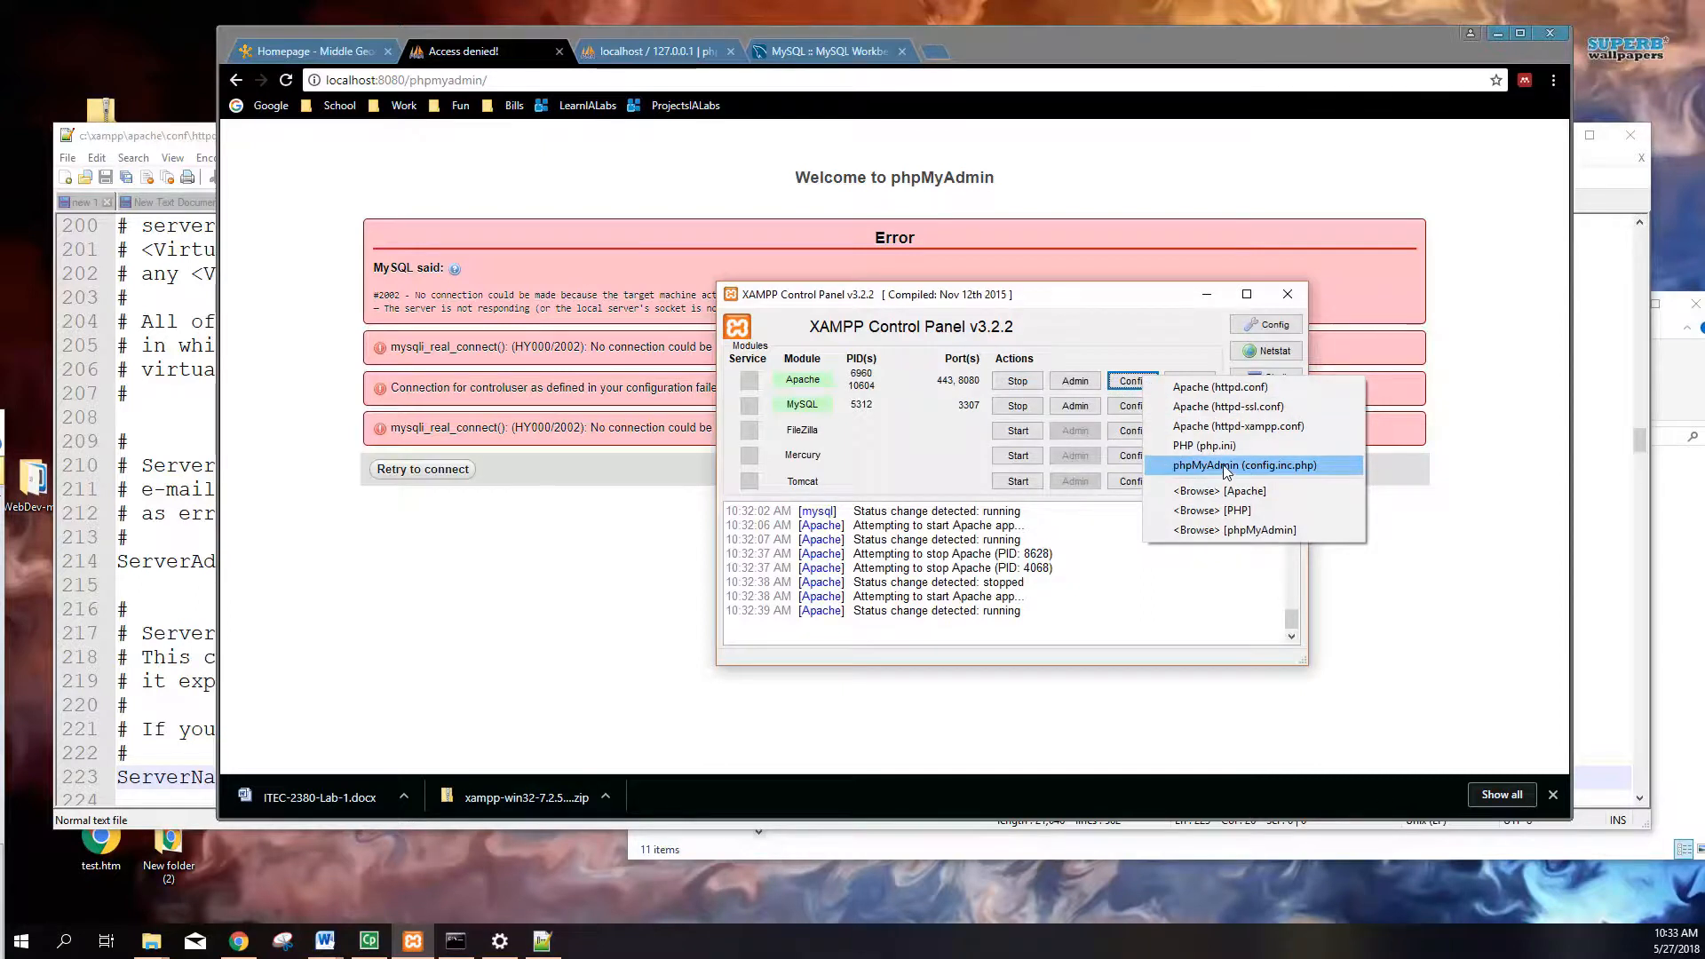
click(1292, 464)
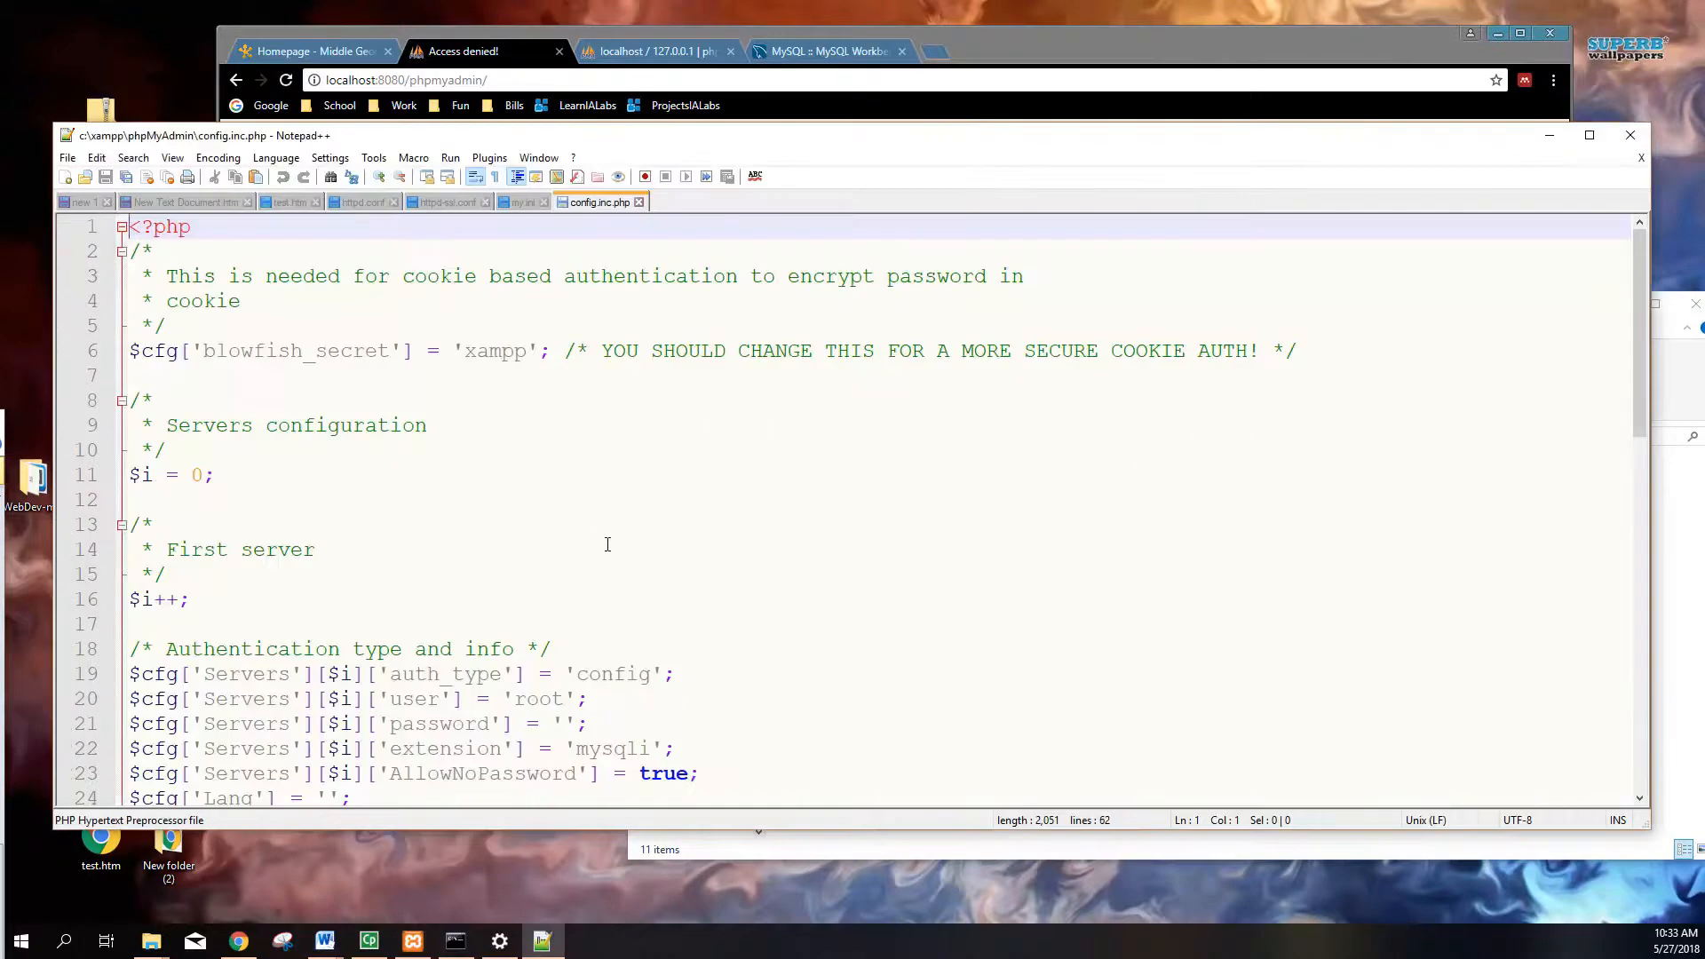
scroll(607, 545, down, 4)
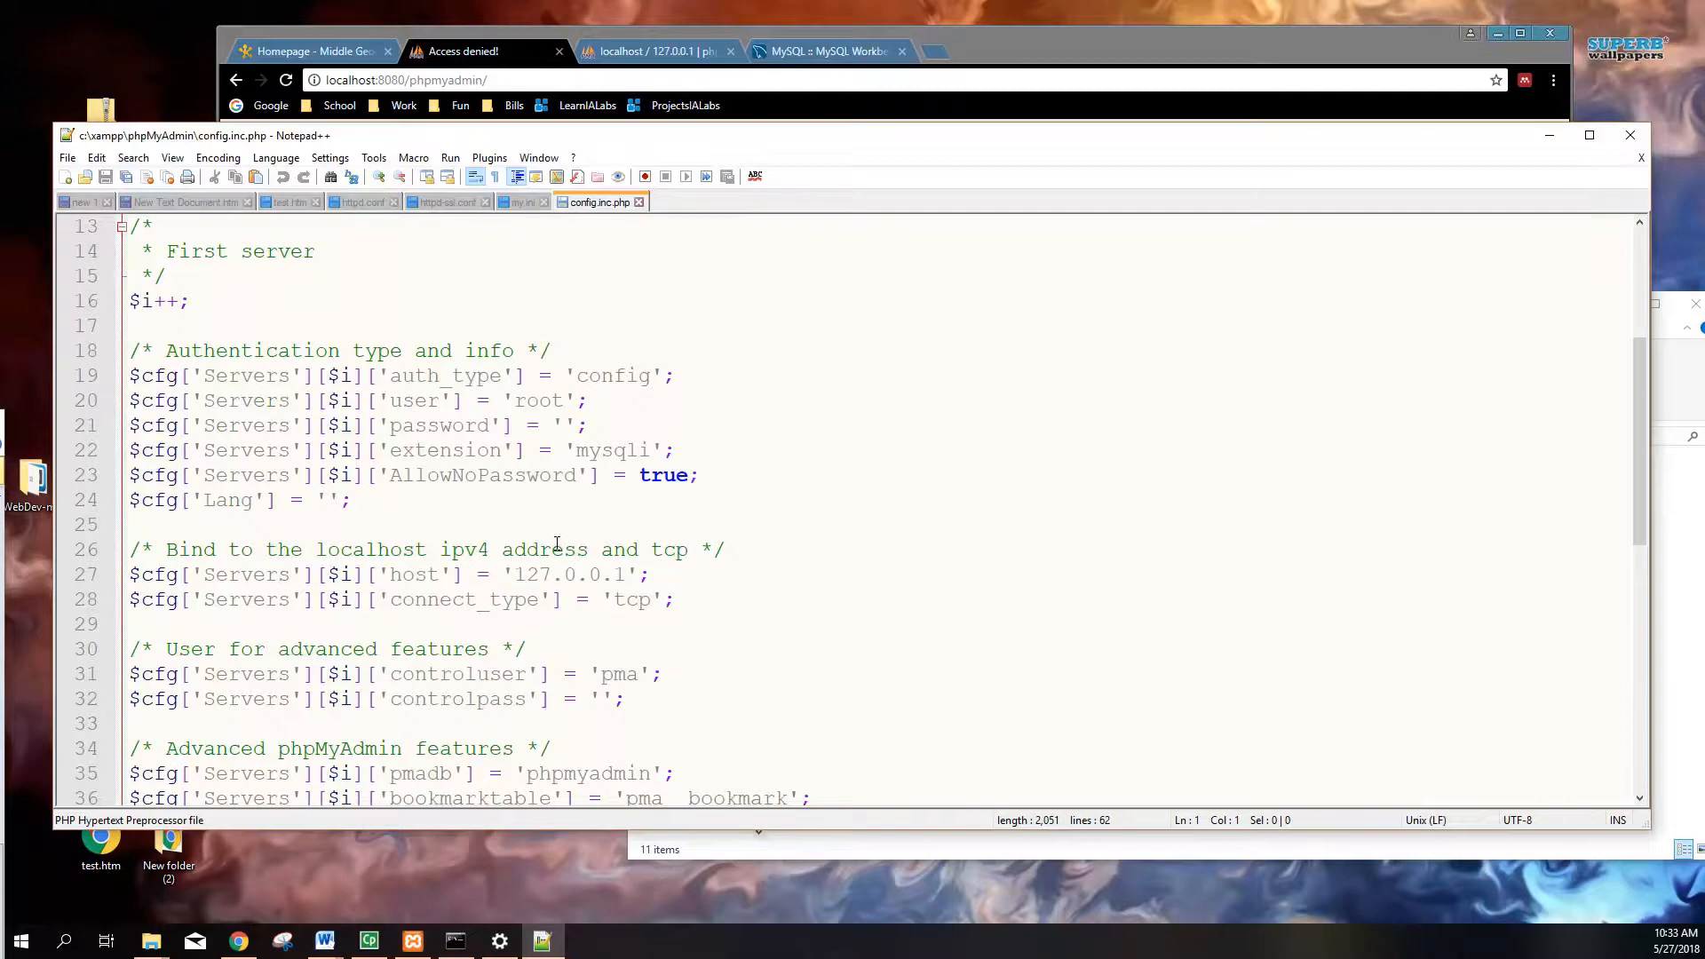
scroll(513, 573, up, 4)
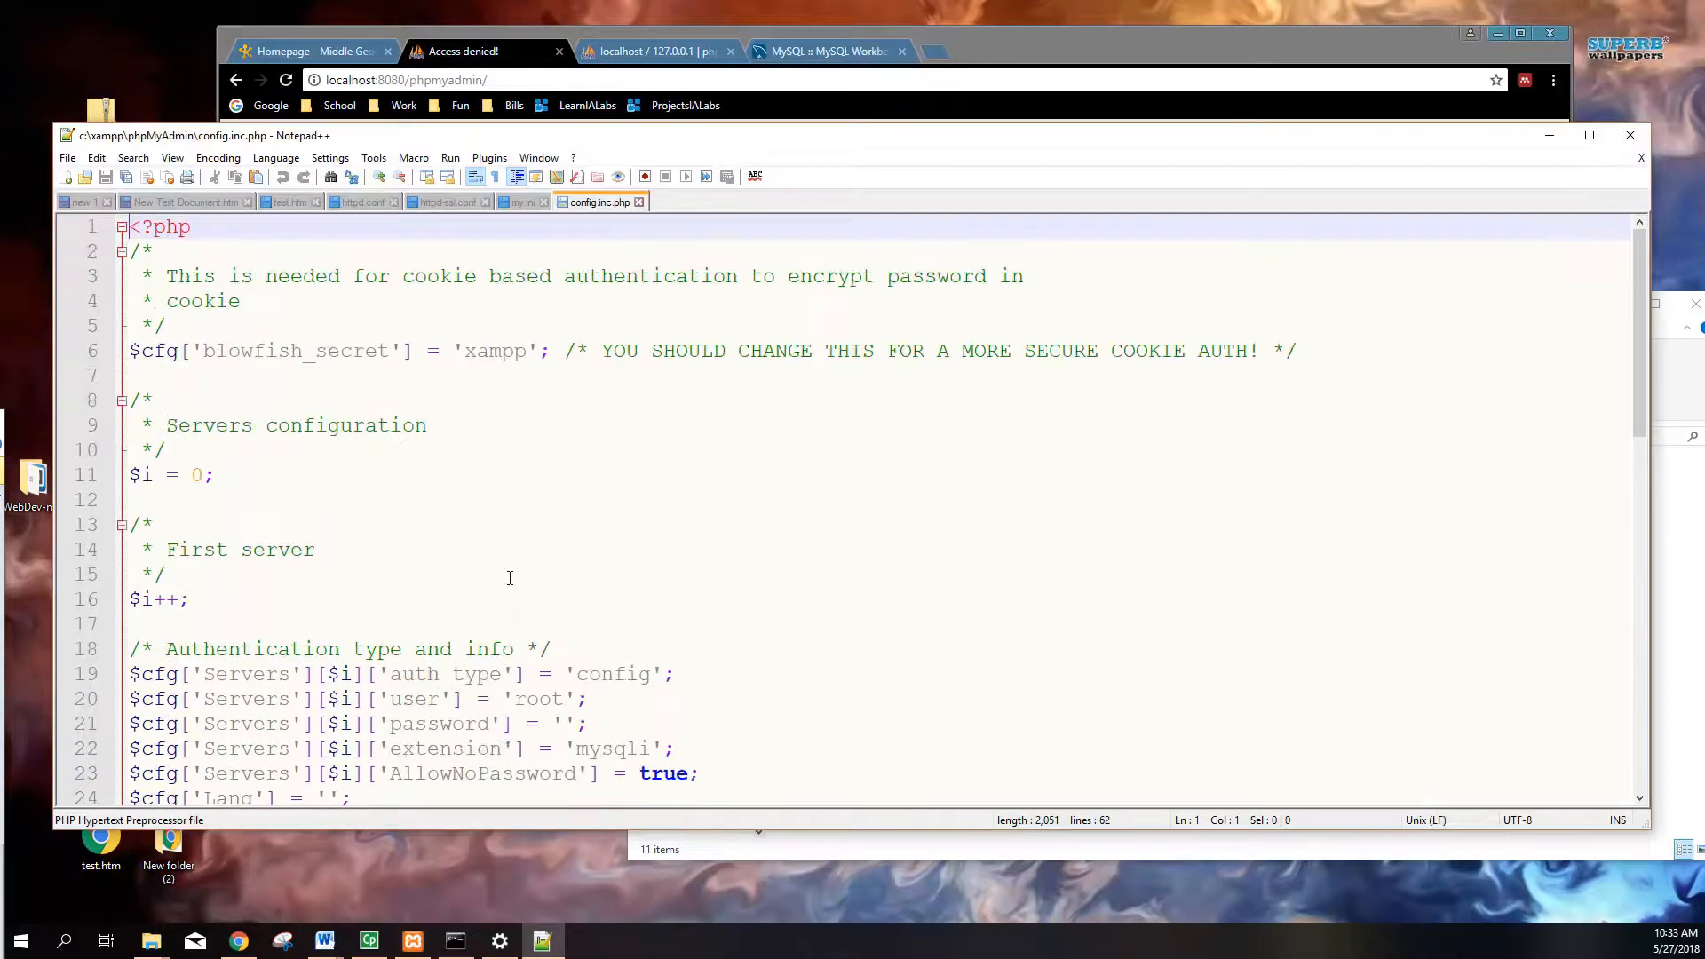
scroll(511, 578, down, 2)
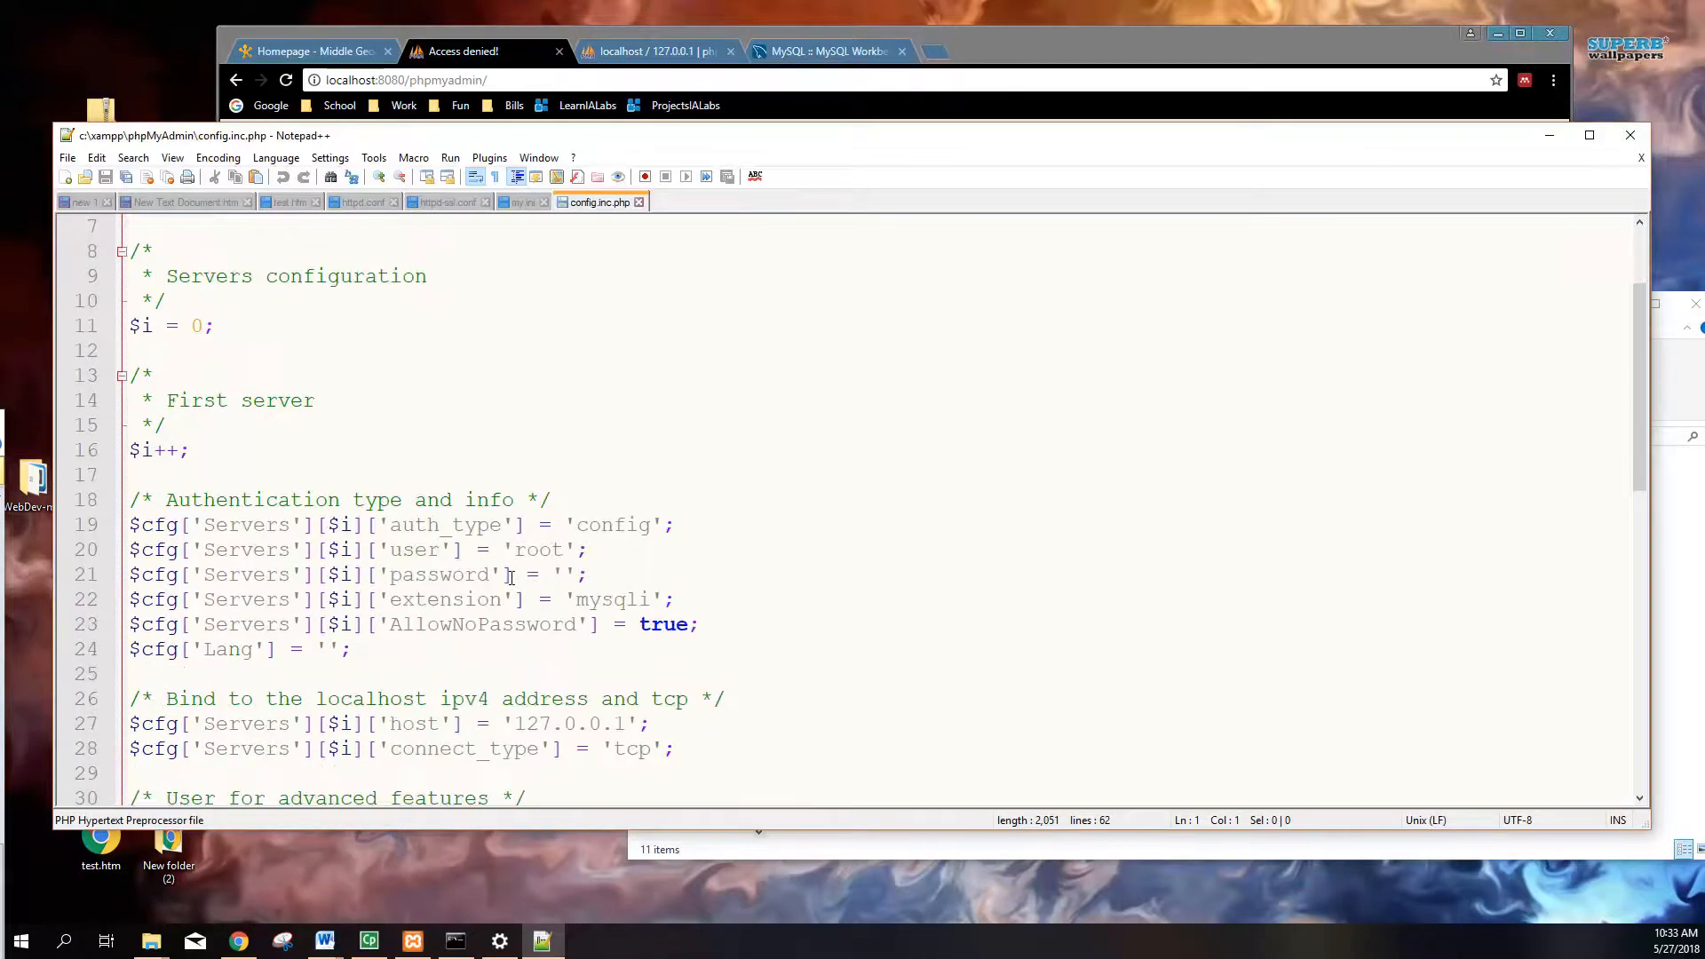
scroll(512, 578, down, 2)
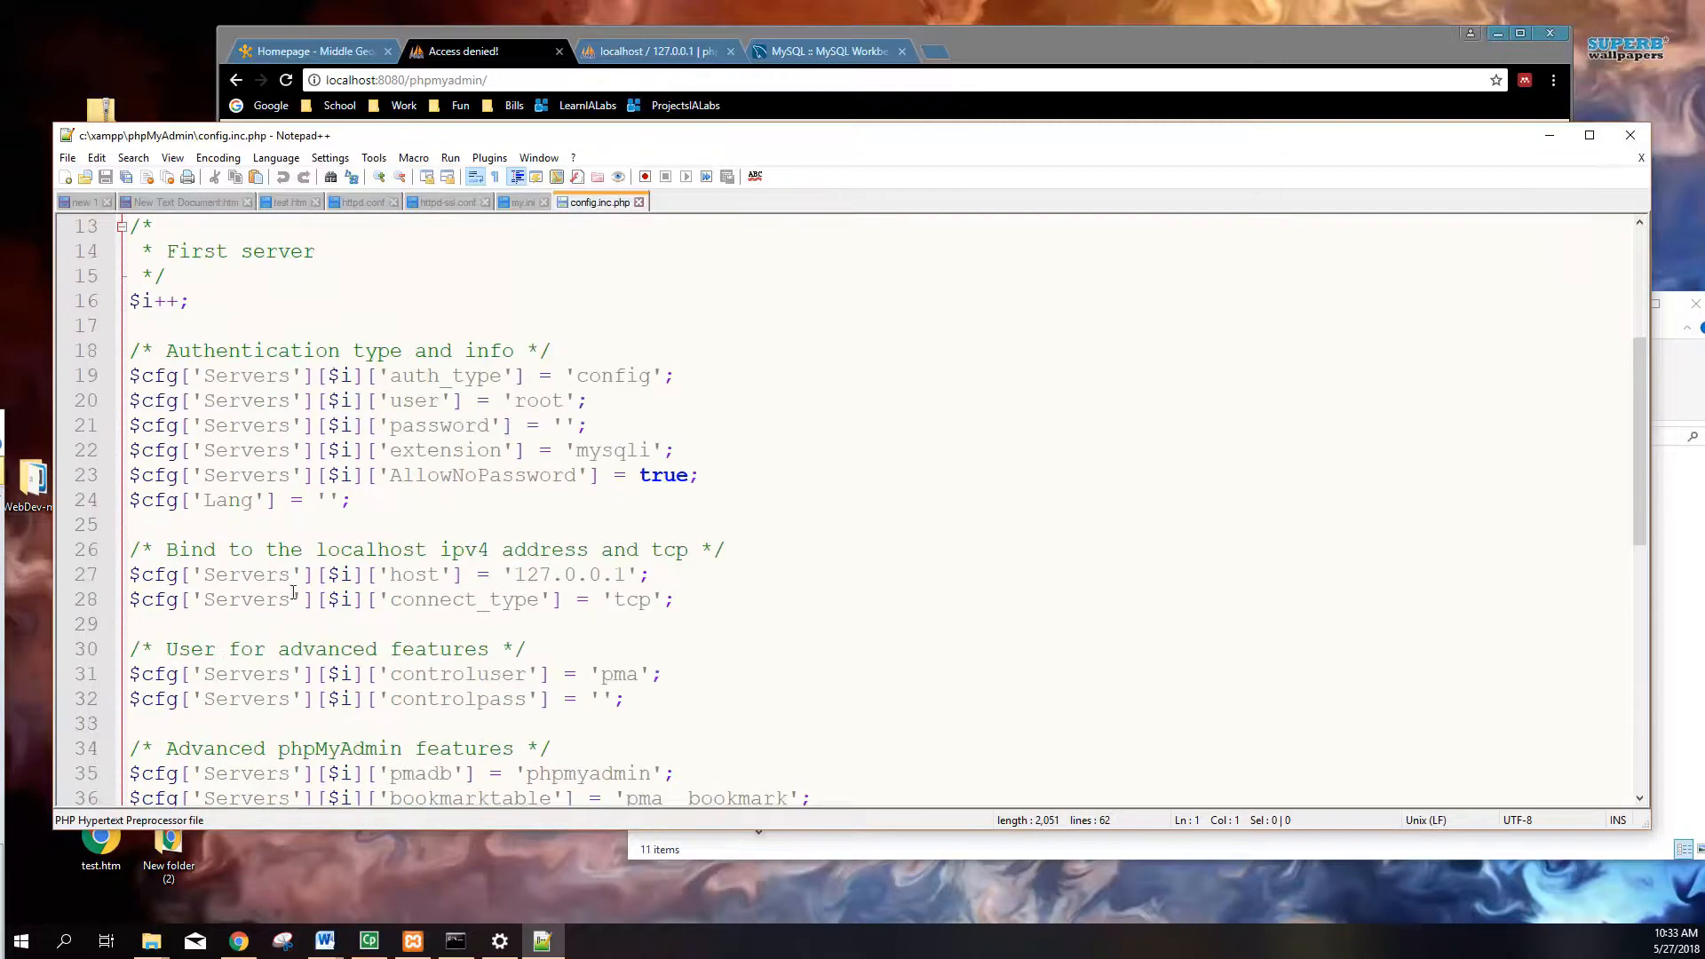
Step: Set the server host value in config.inc.php to 127.0.0.1:3307, save the file, and review the remaining settings
drag(189, 577, 633, 580)
click(632, 578)
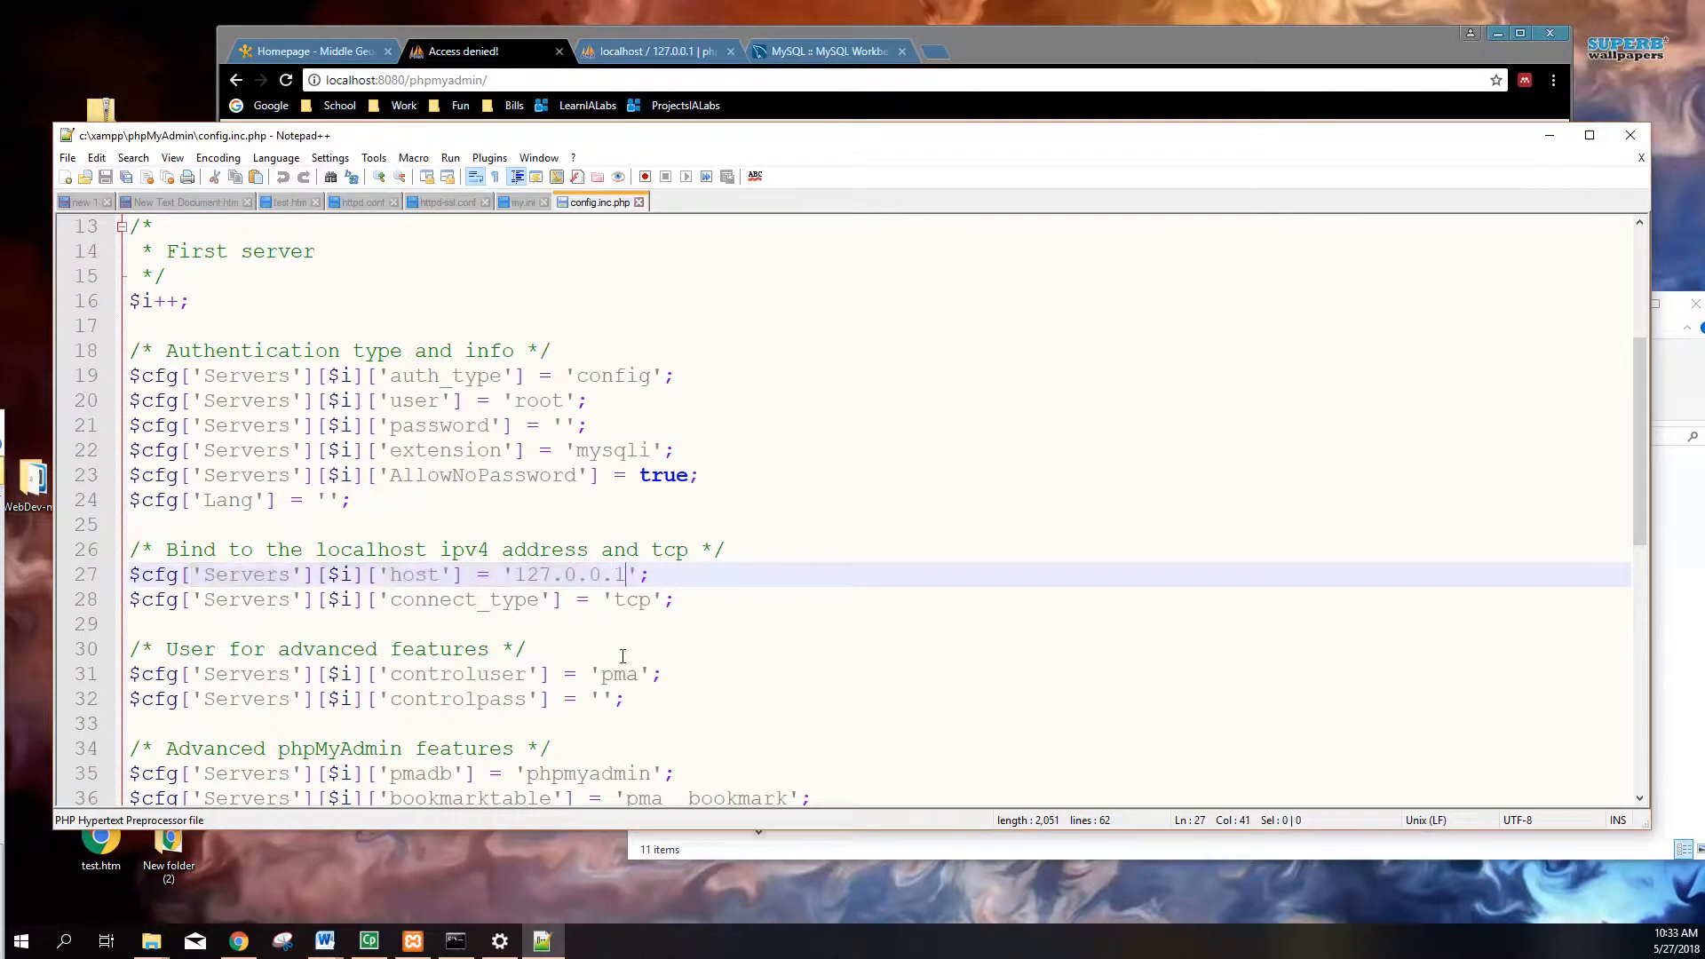
text(:3)
text(370)
key(BackSpace)
key(BackSpace)
text(07)
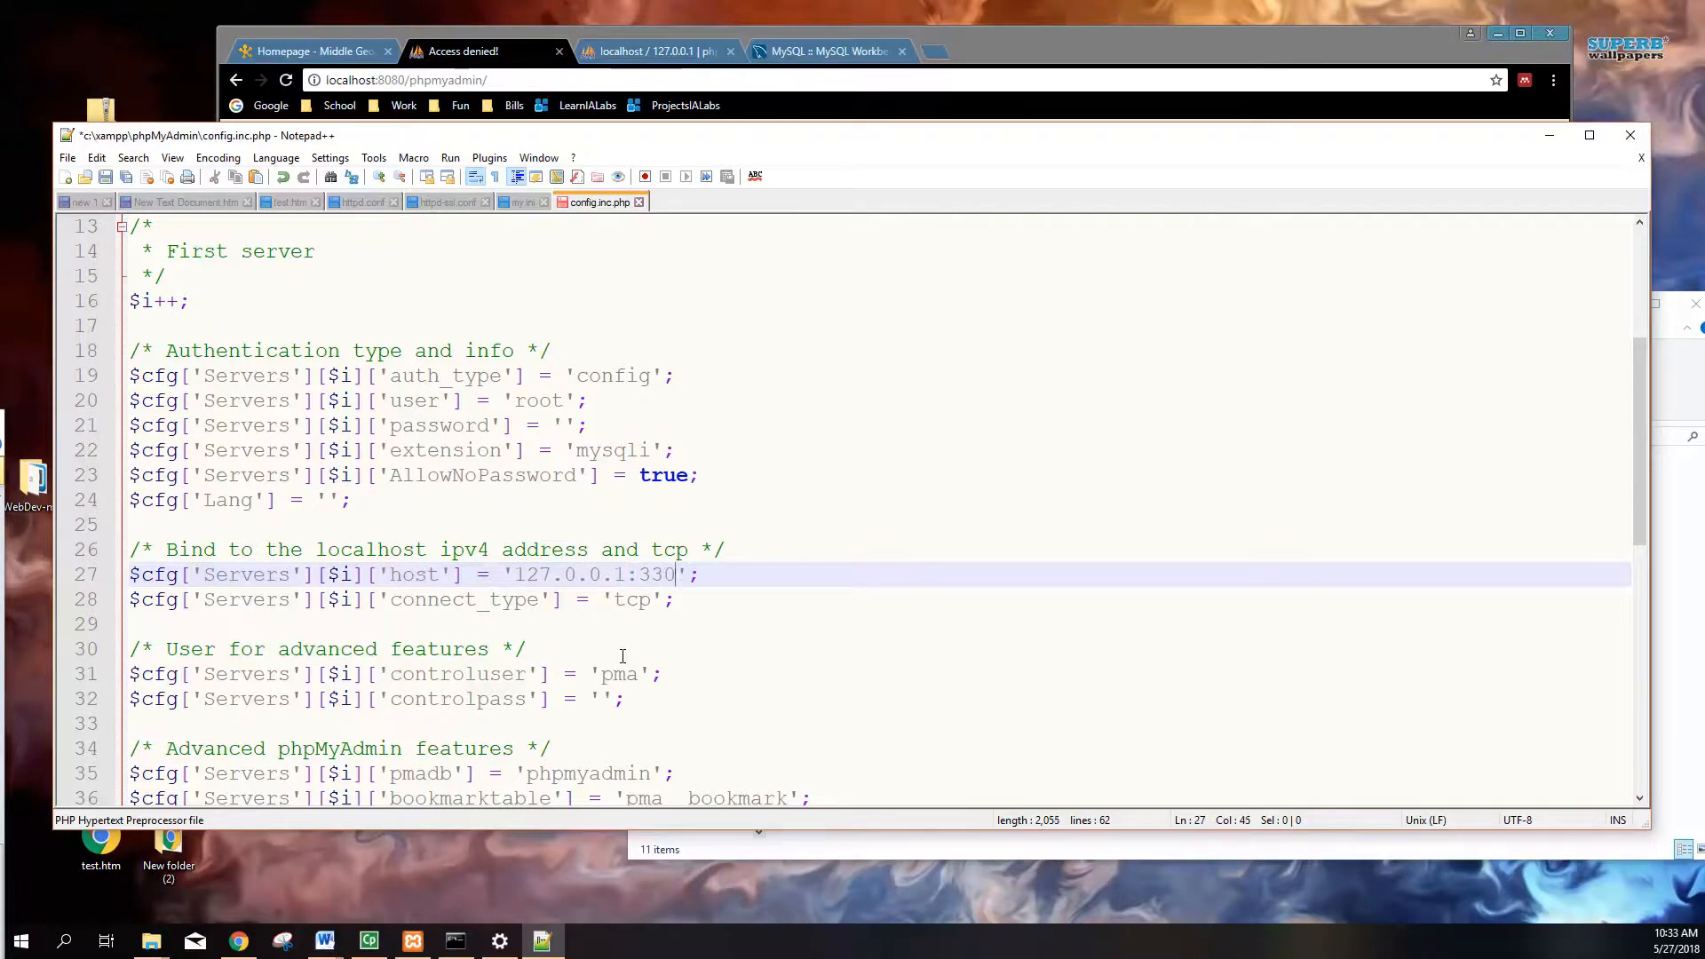
key(ctrl+s)
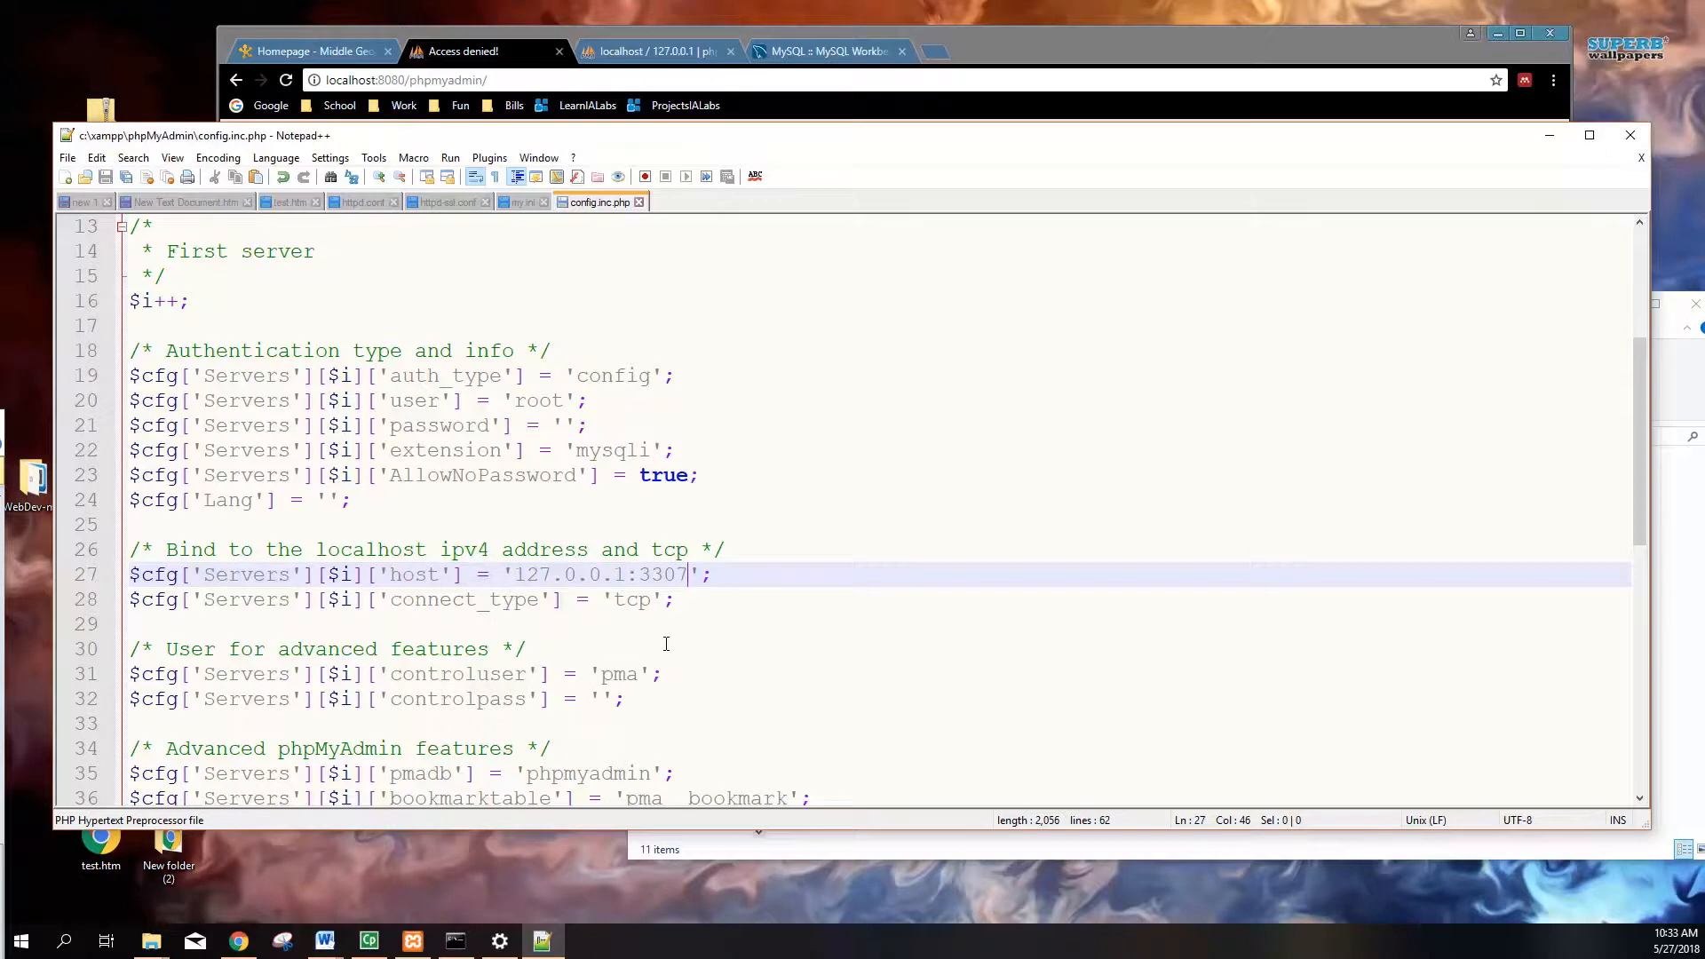
scroll(666, 643, down, 2)
scroll(664, 633, down, 5)
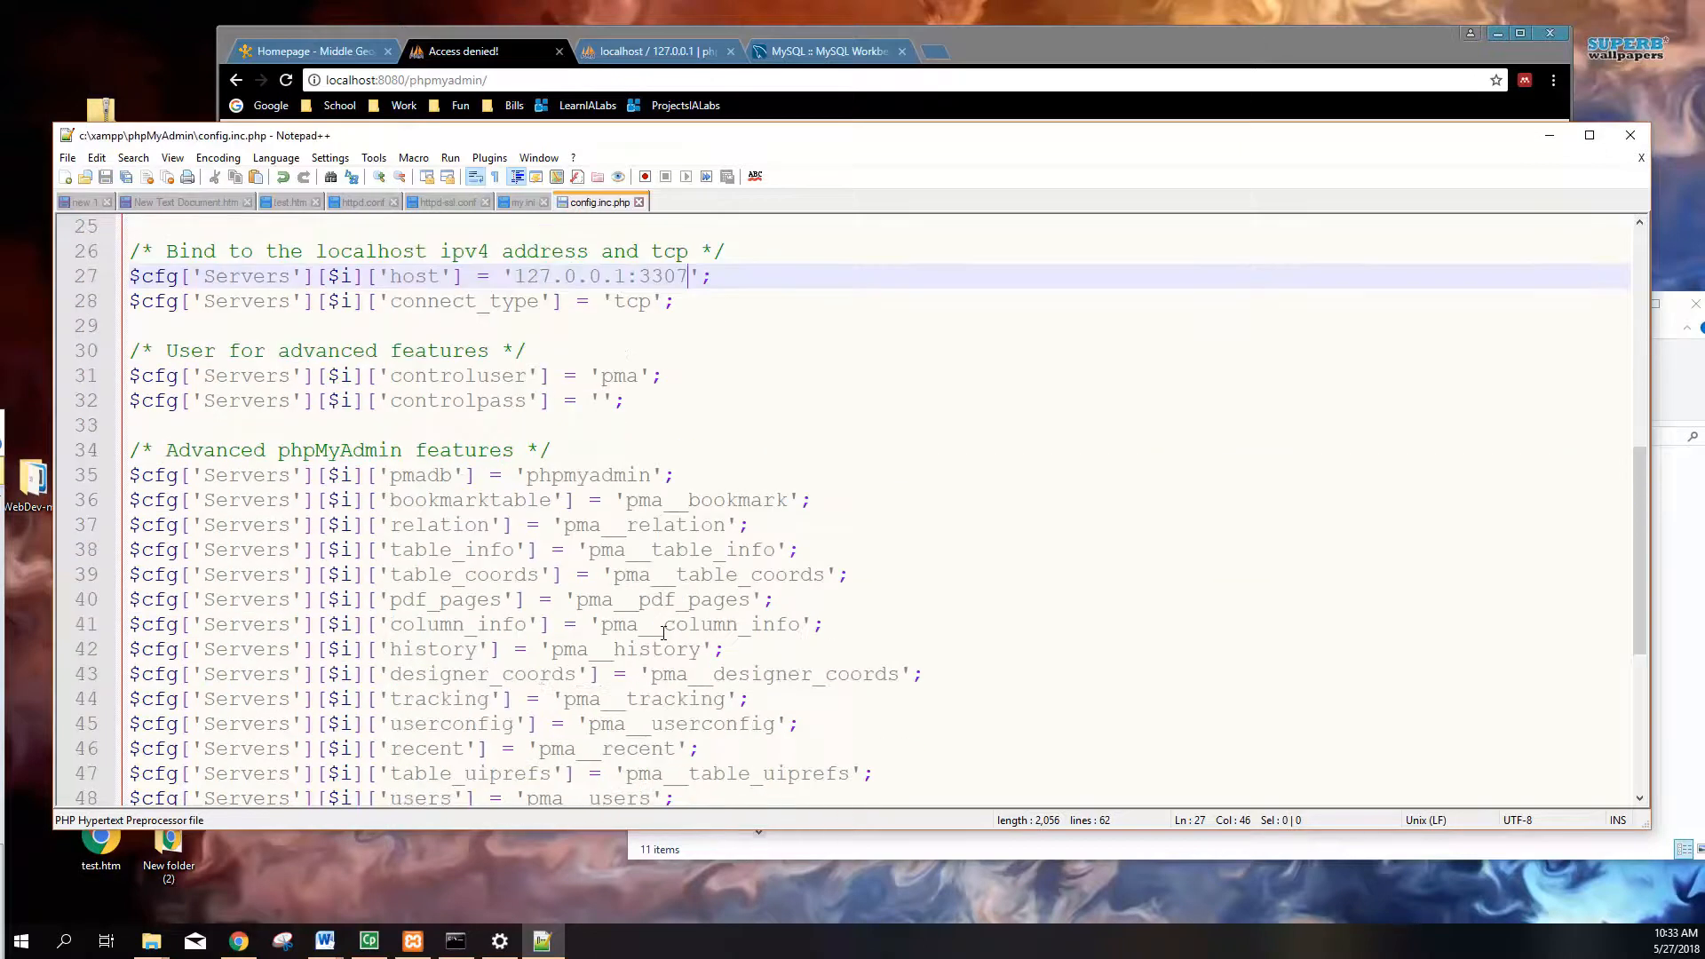
scroll(664, 633, up, 7)
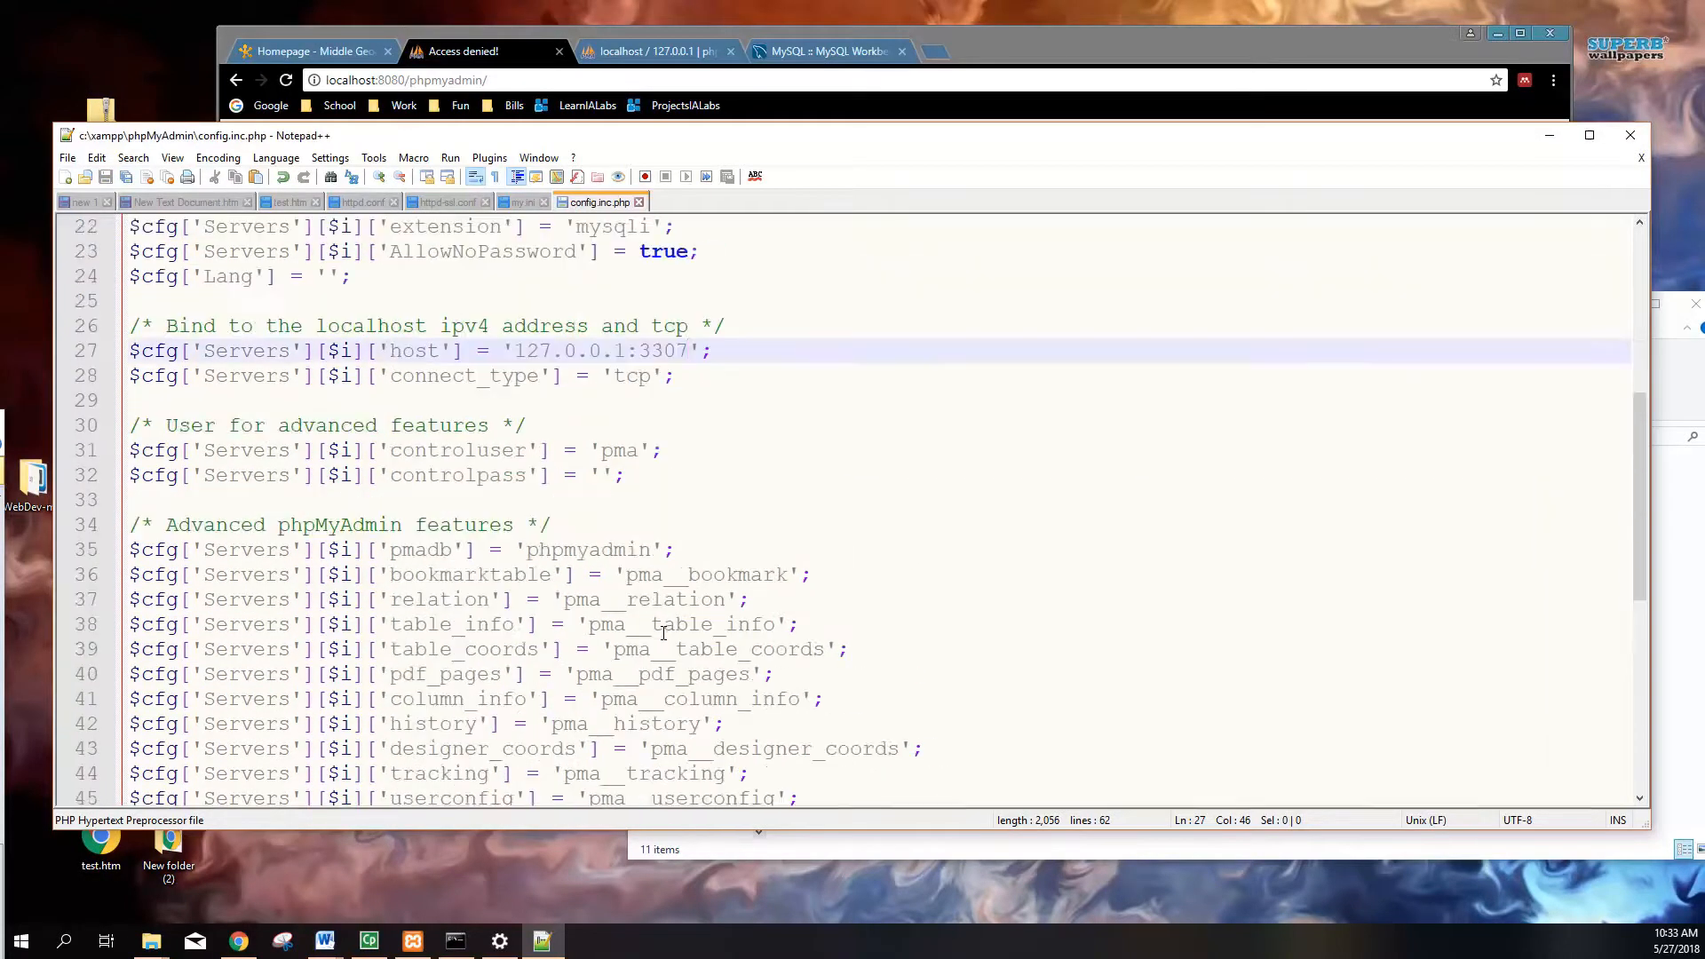
Step: Switch to the browser and reload the phpMyAdmin page at localhost:8080/phpmyadmin
click(1080, 44)
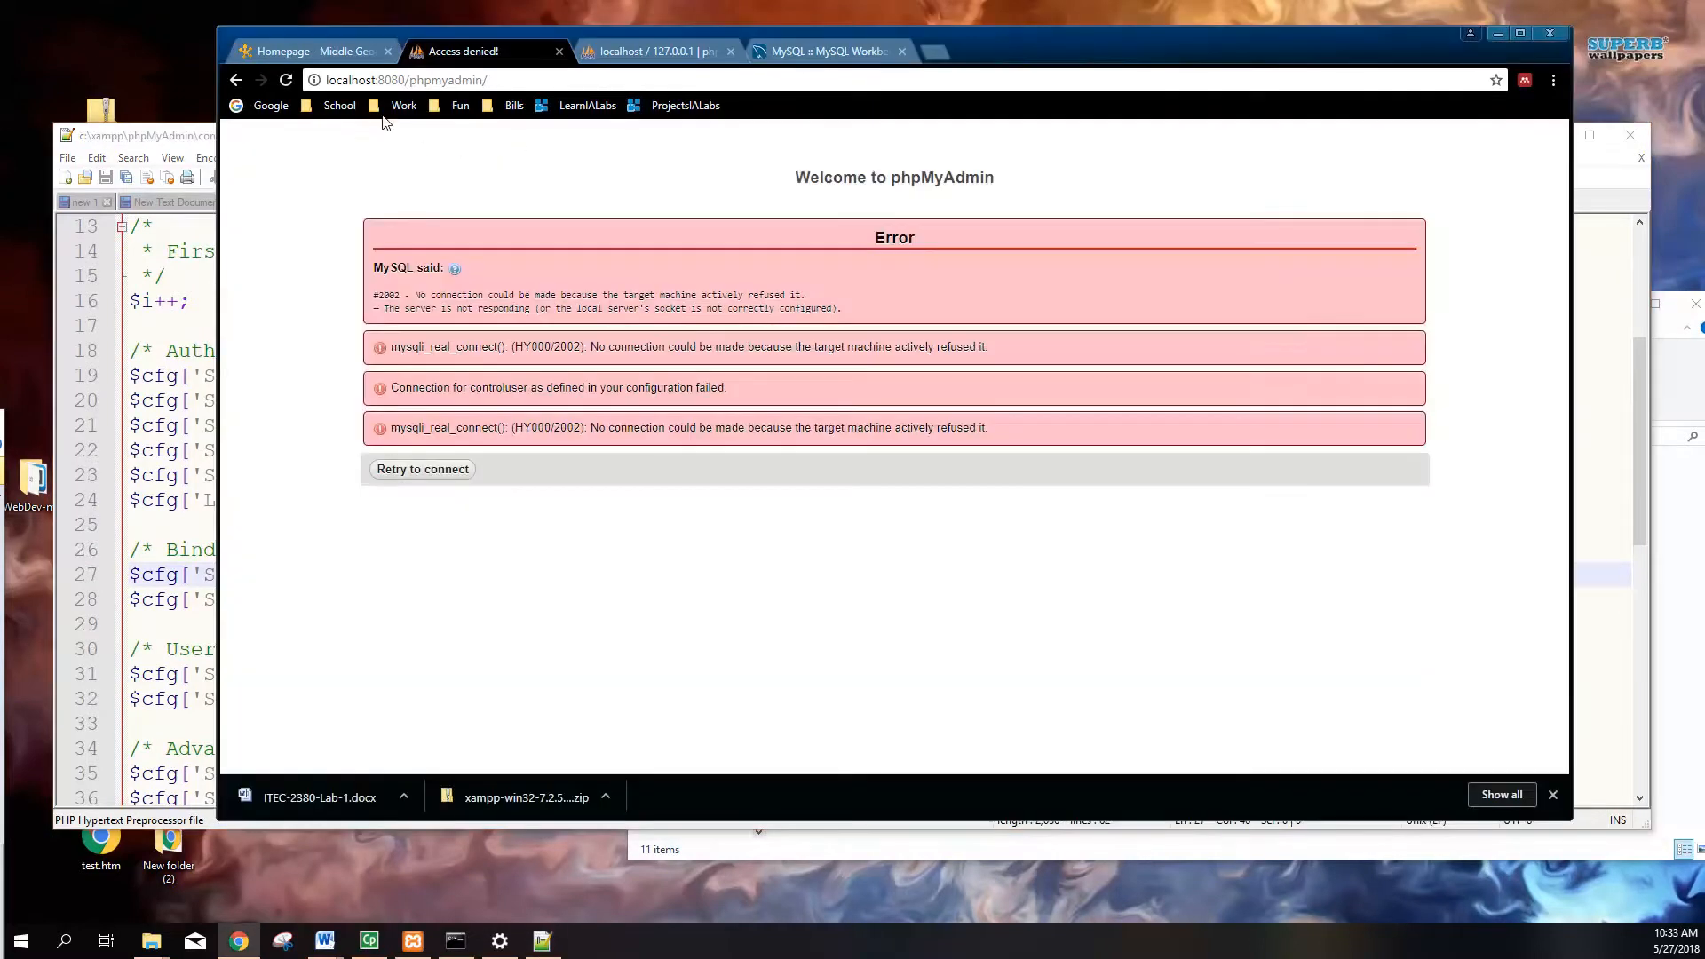
click(287, 80)
mouse_move(317, 185)
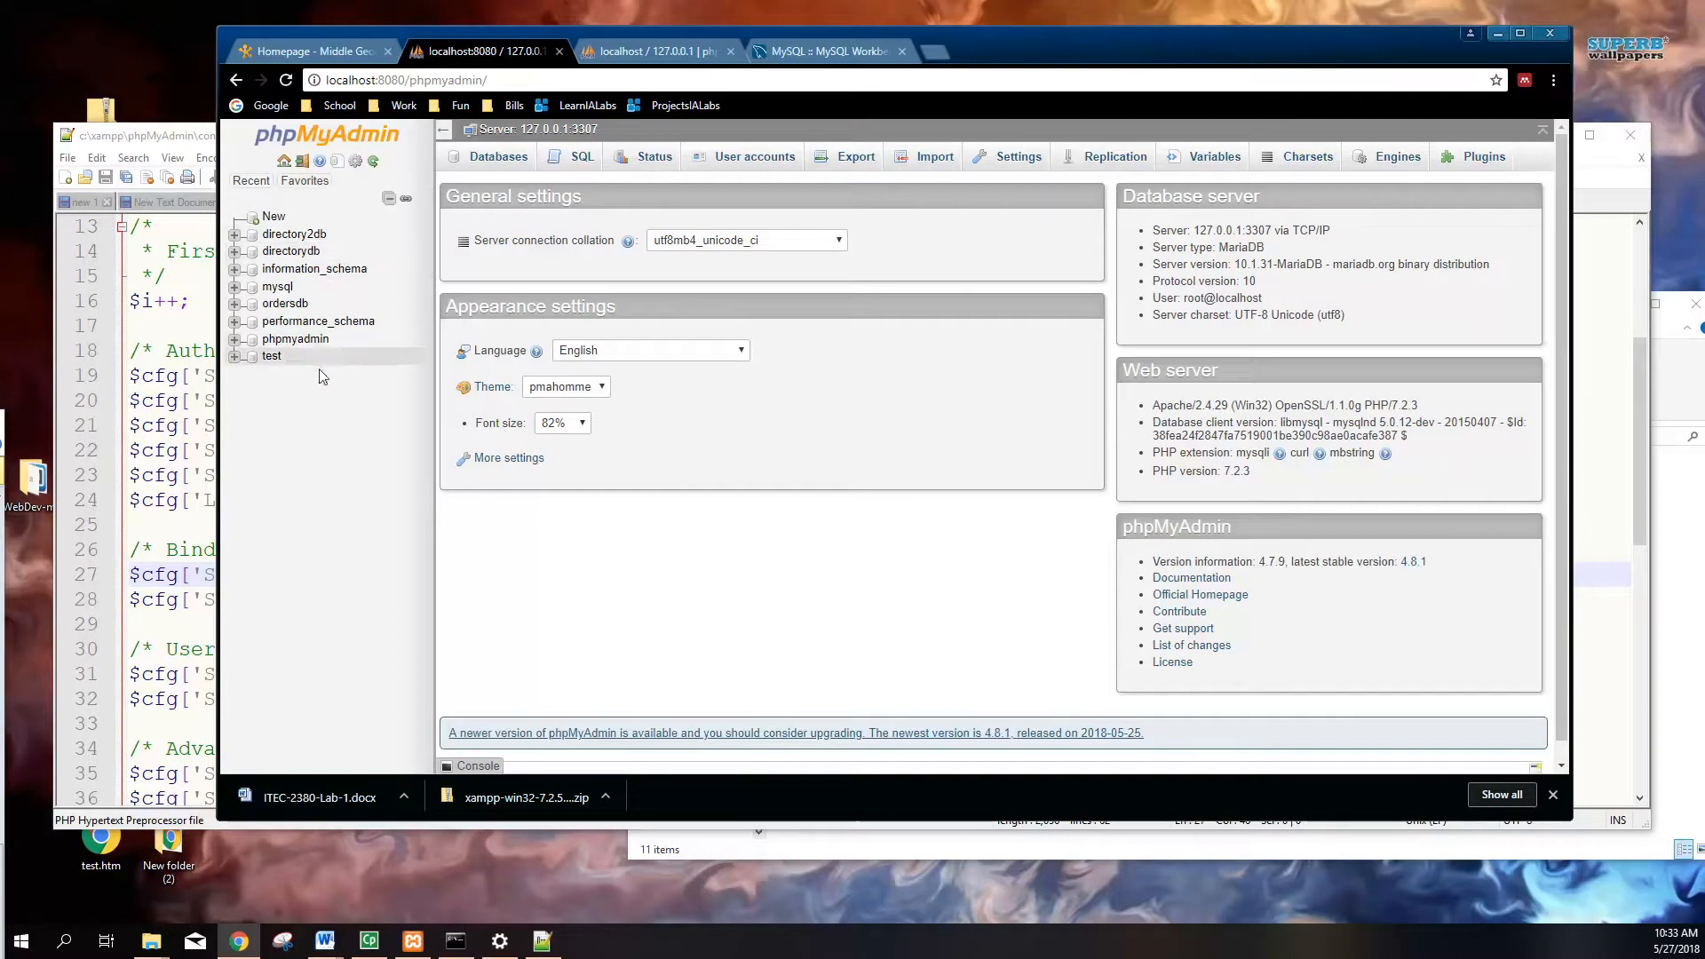
Step: Open the XAMPP installation folder from the XAMPP Control Panel and create a new folder with the default name inside htdocs
click(412, 941)
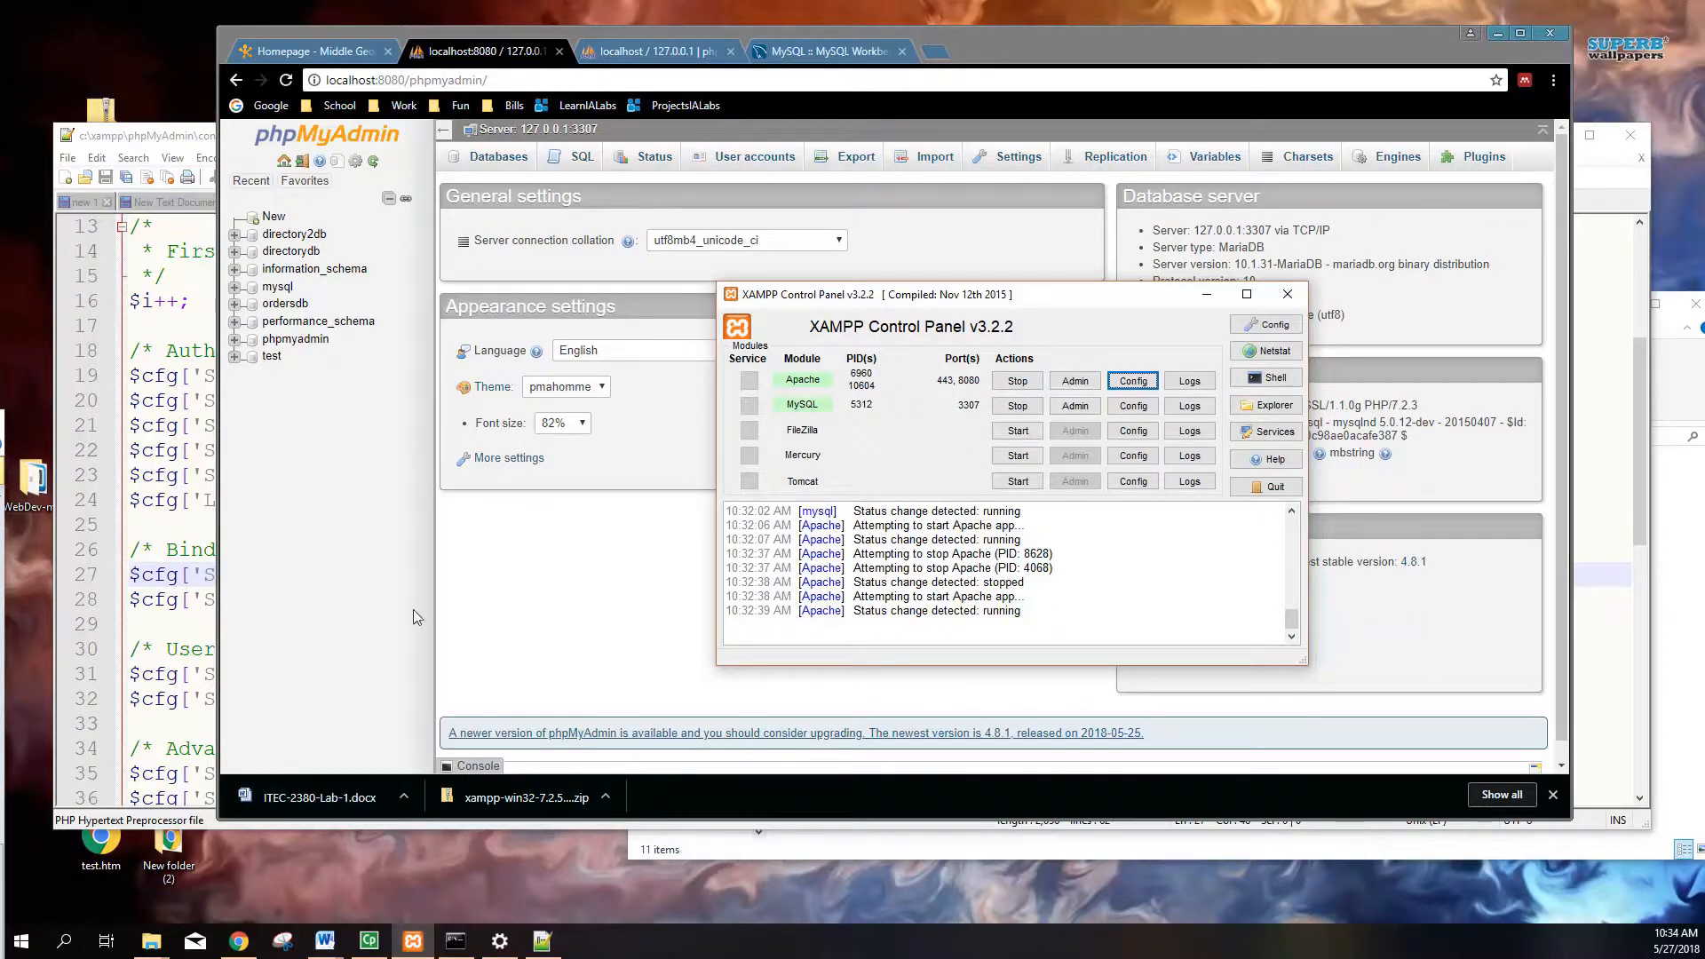
click(1268, 405)
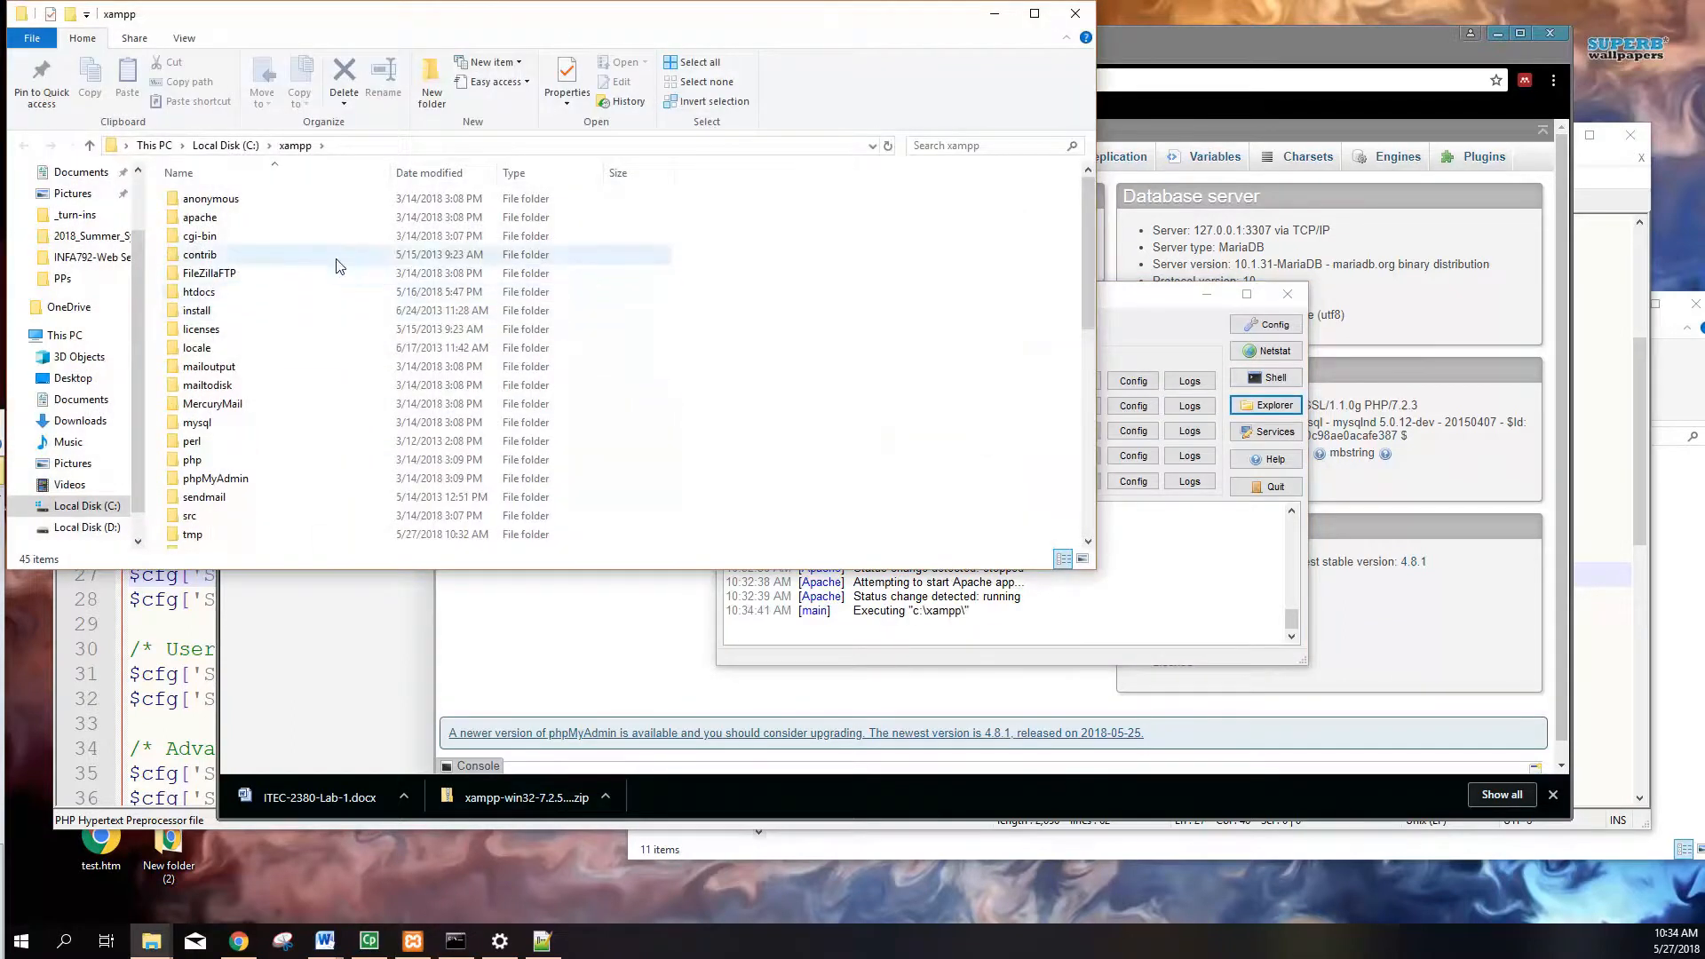
double_click(210, 296)
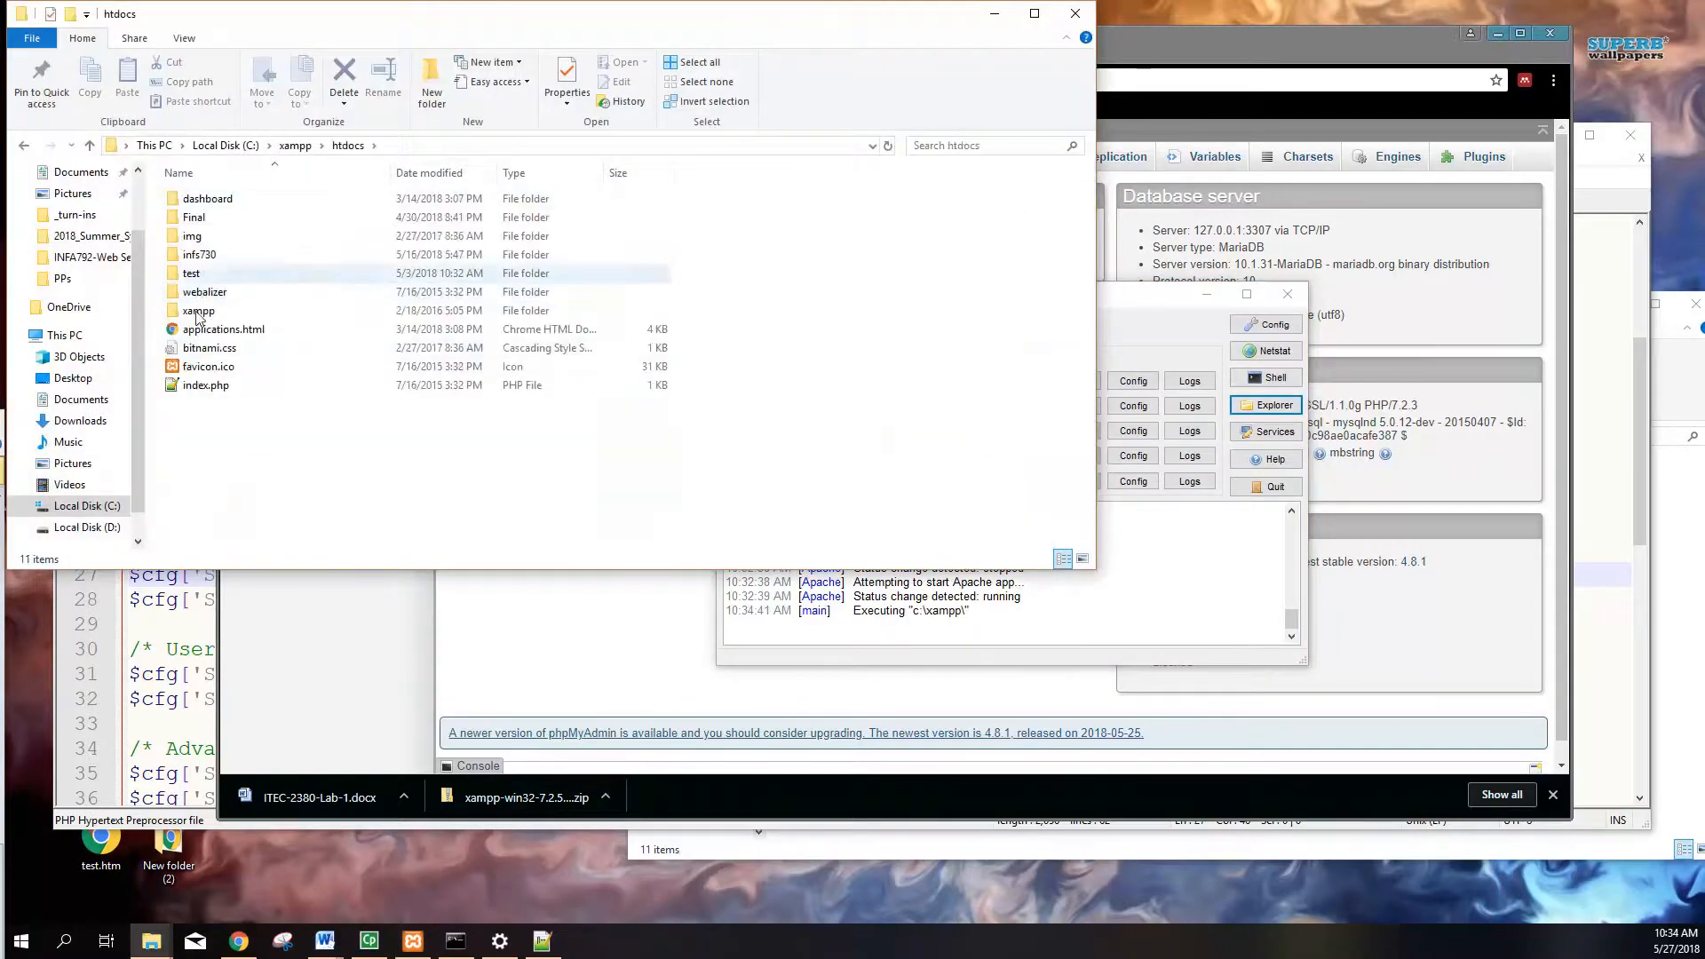
right_click(247, 431)
mouse_move(337, 684)
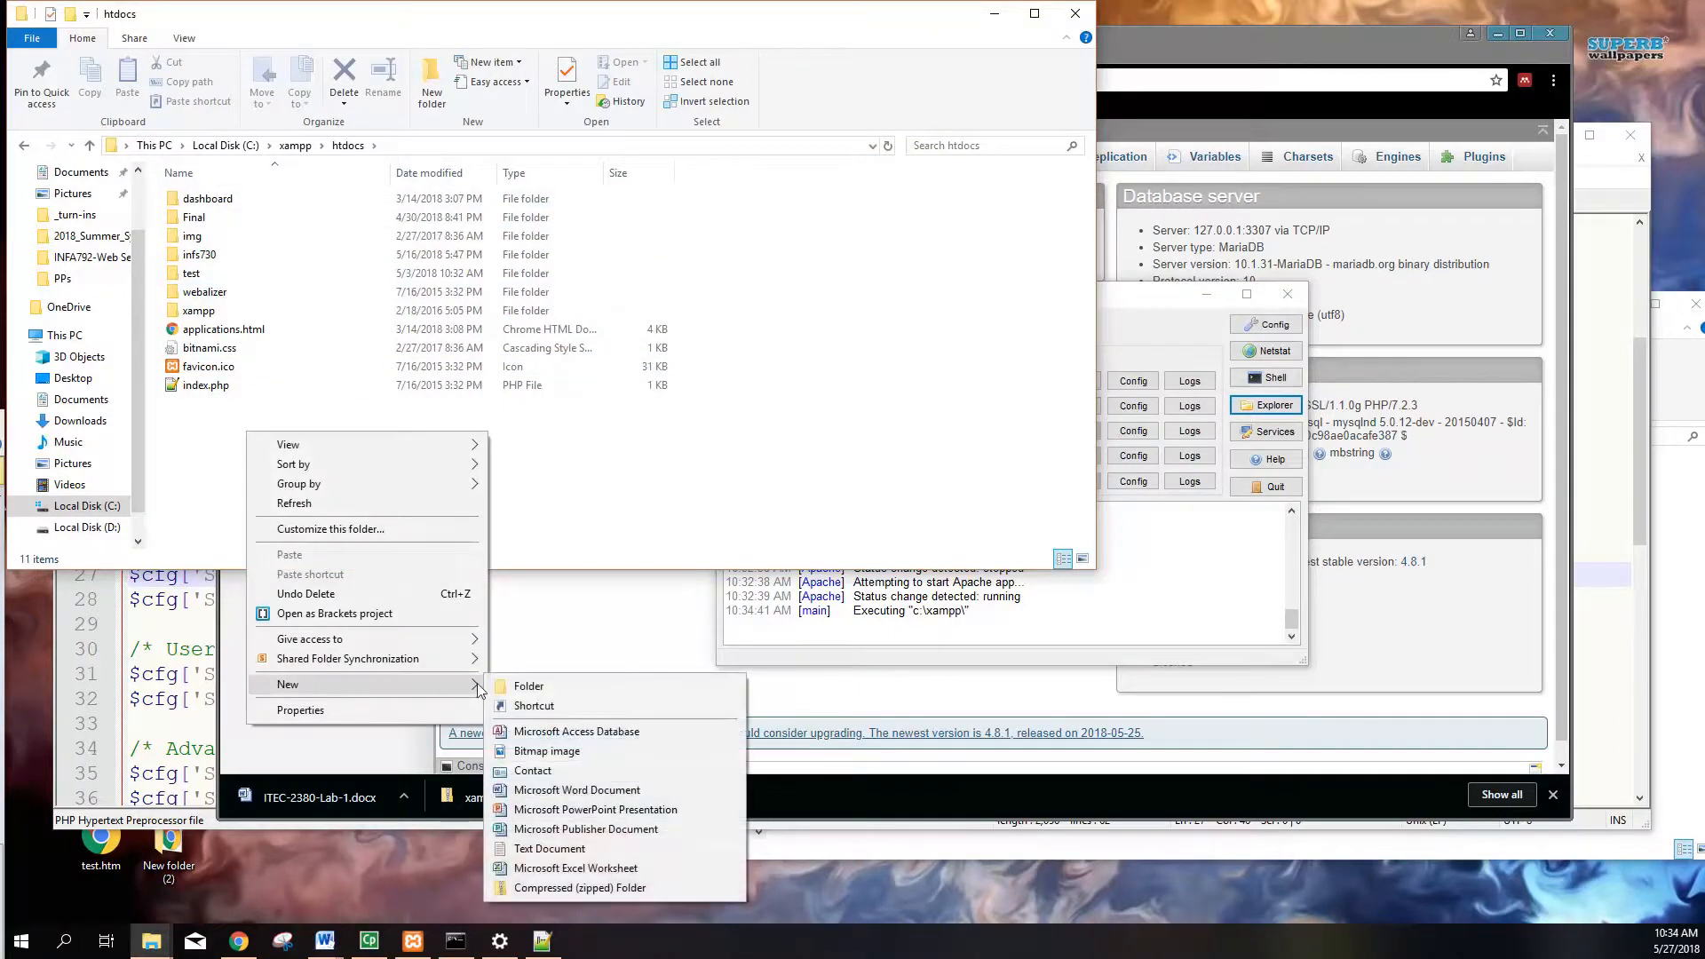
click(523, 690)
click(305, 270)
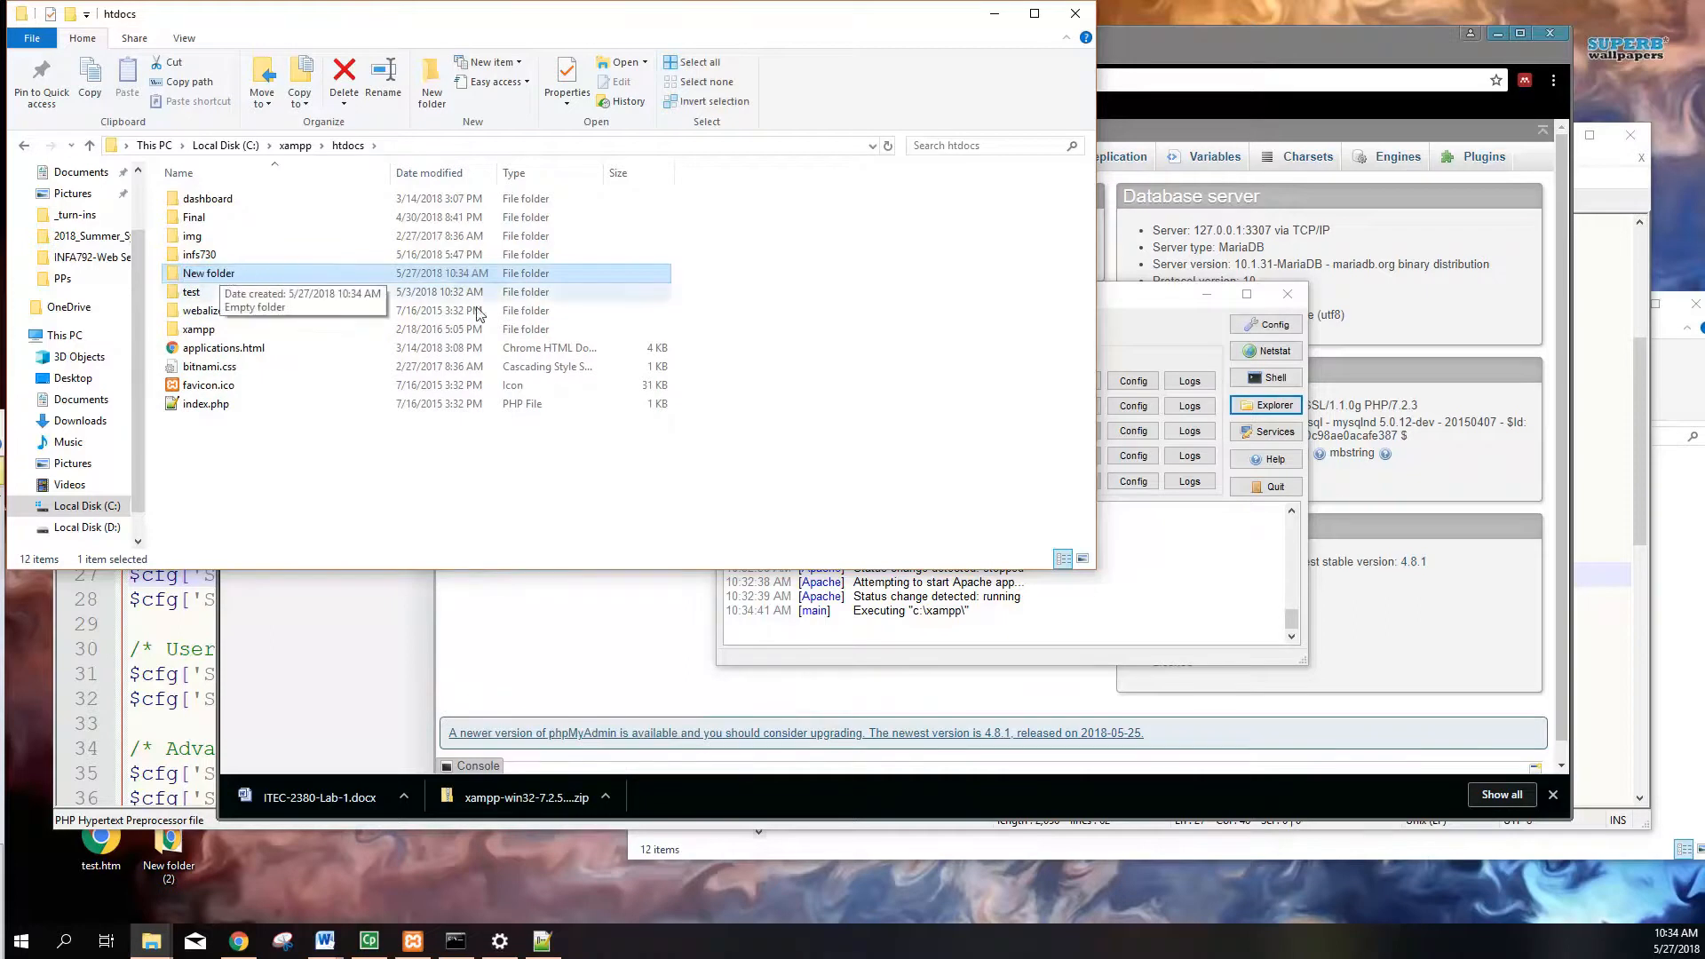
Step: Narrow the browser window slightly, show the root of Local Disk (C:) in File Explorer, and select its path
click(624, 655)
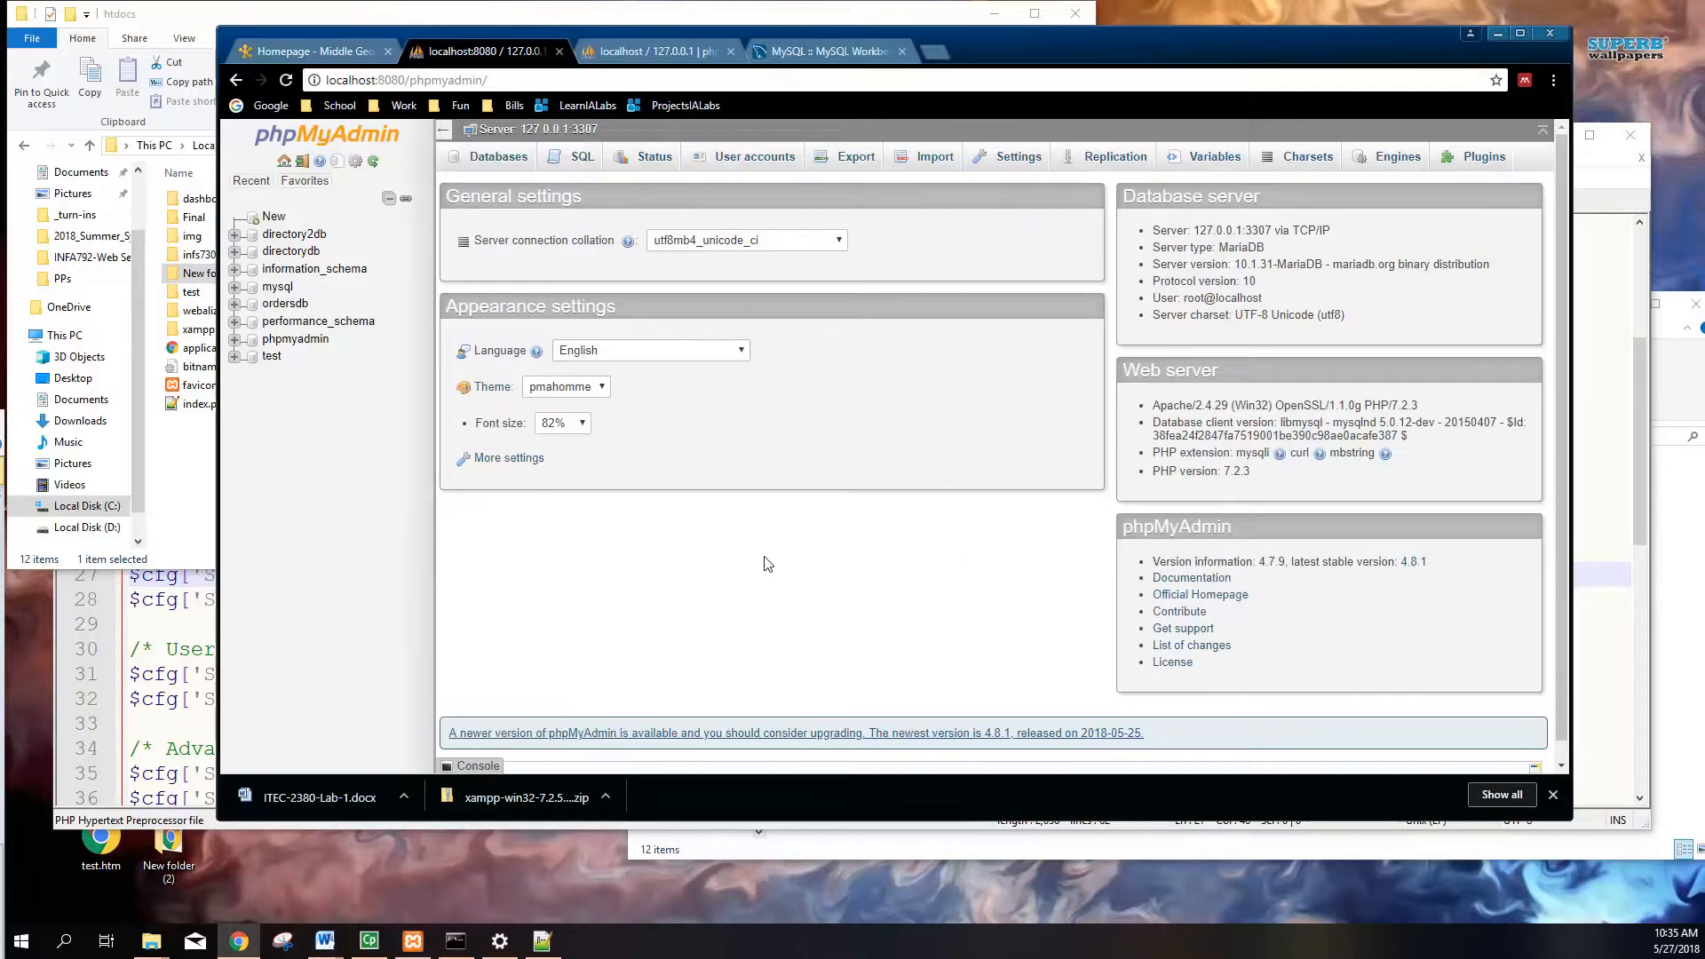
drag(1573, 193, 1549, 206)
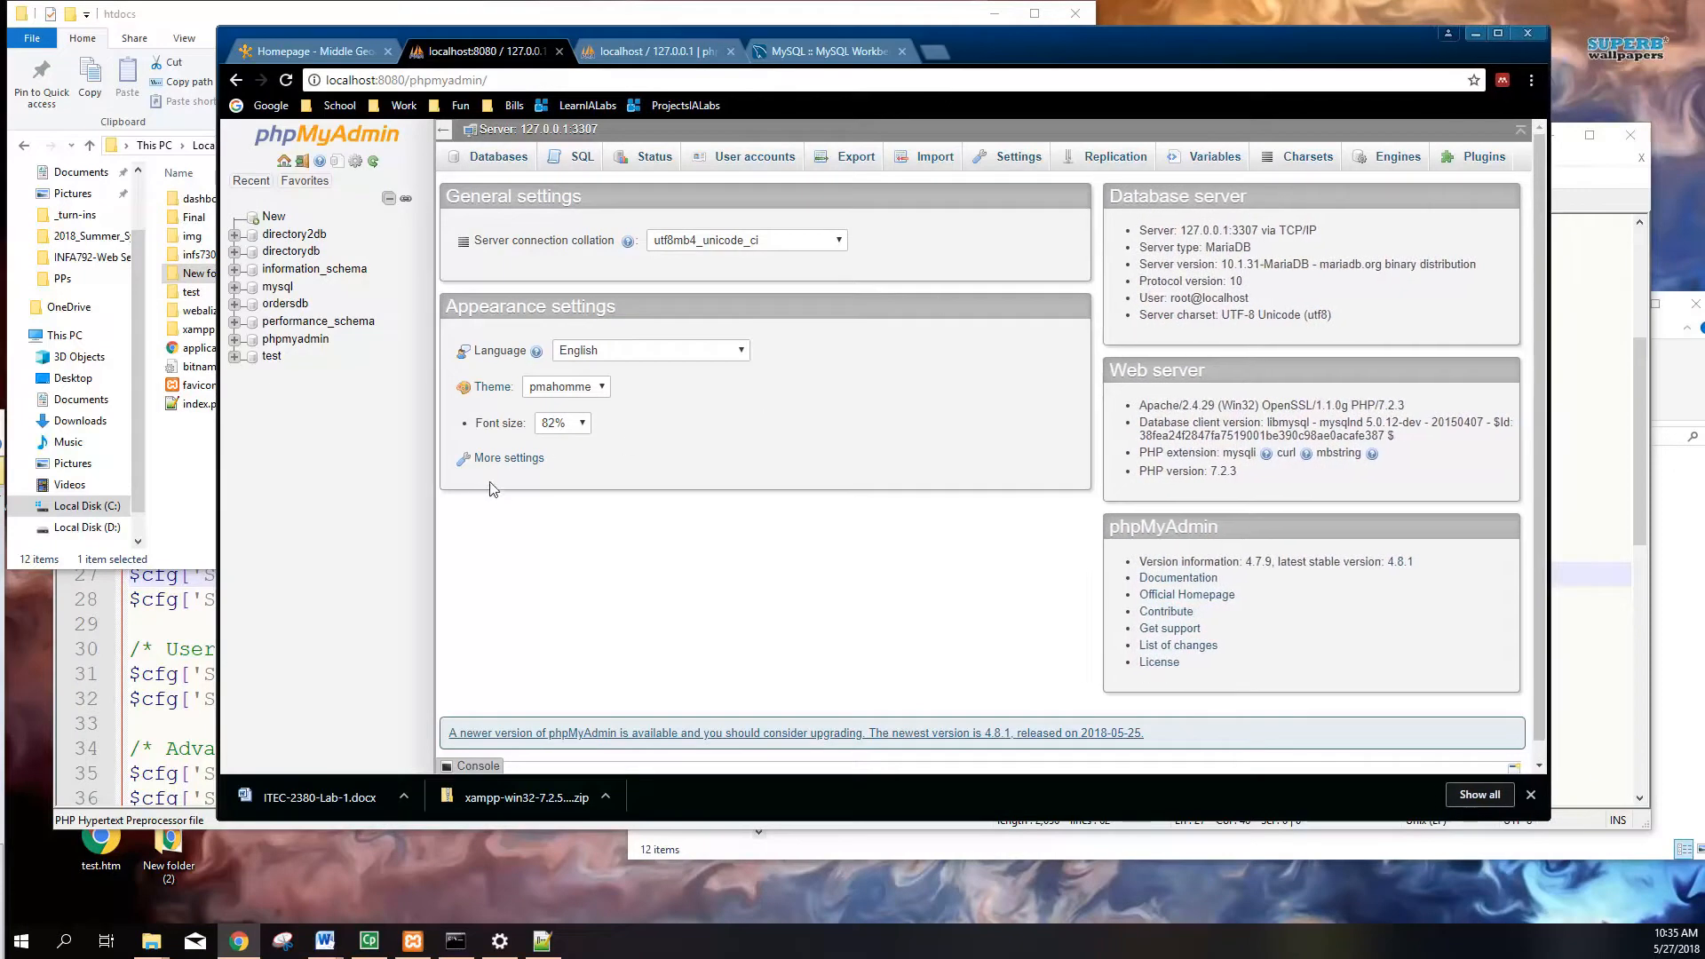
click(87, 506)
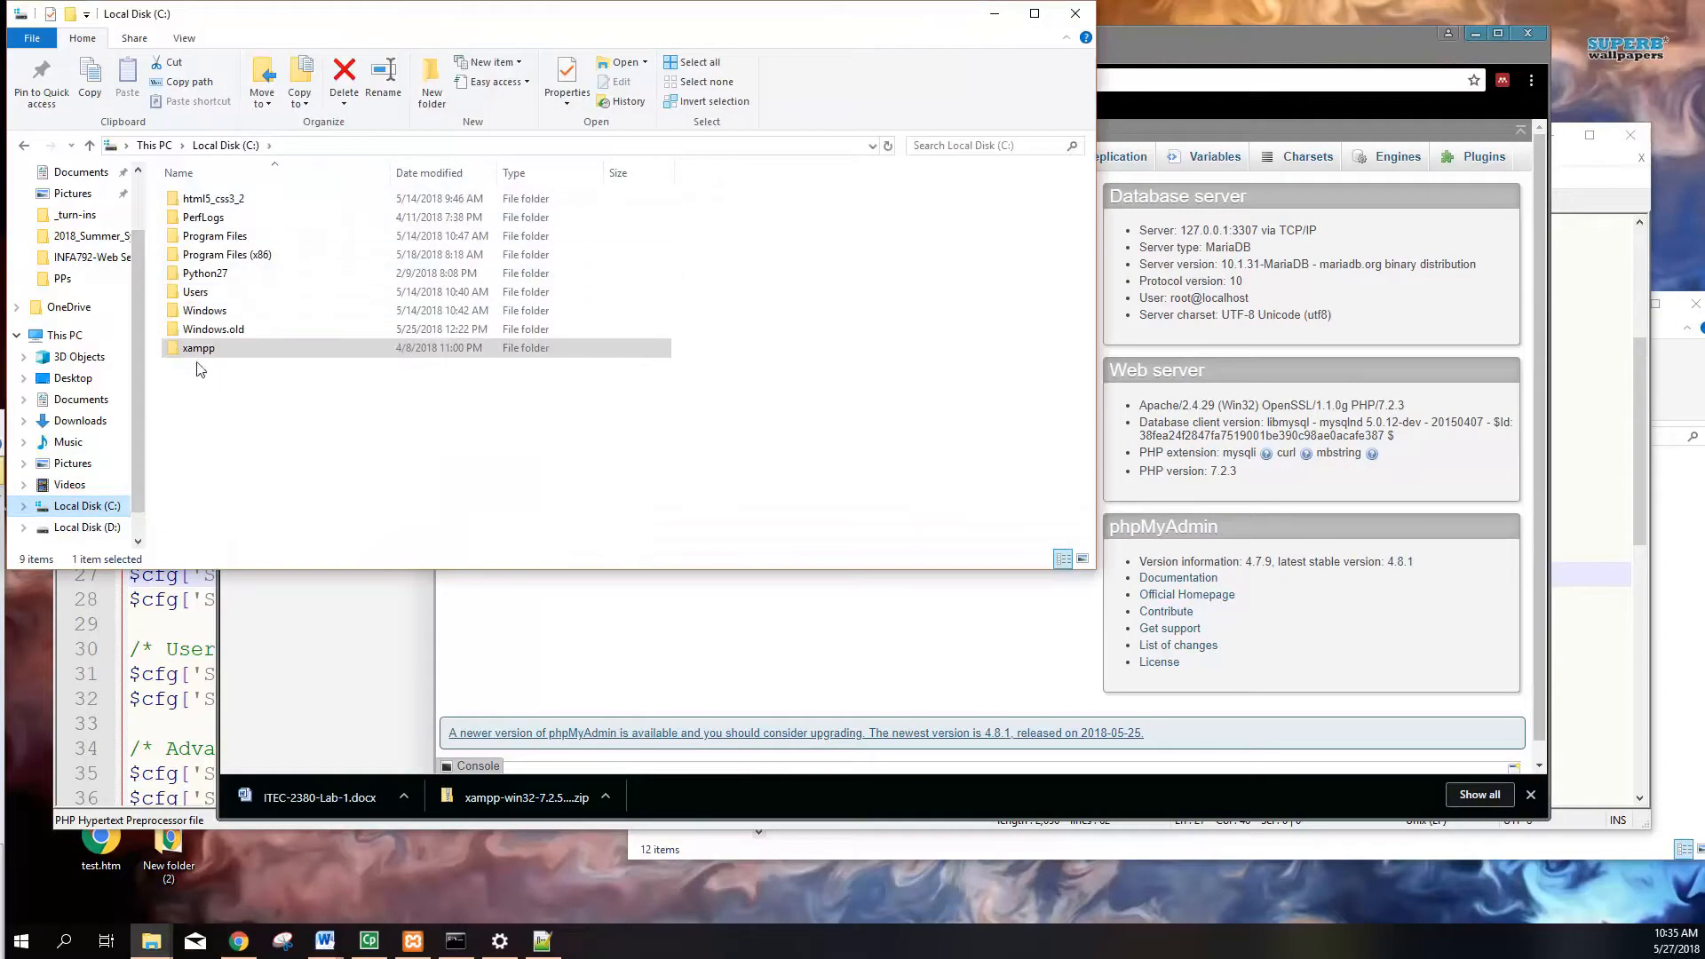
click(153, 147)
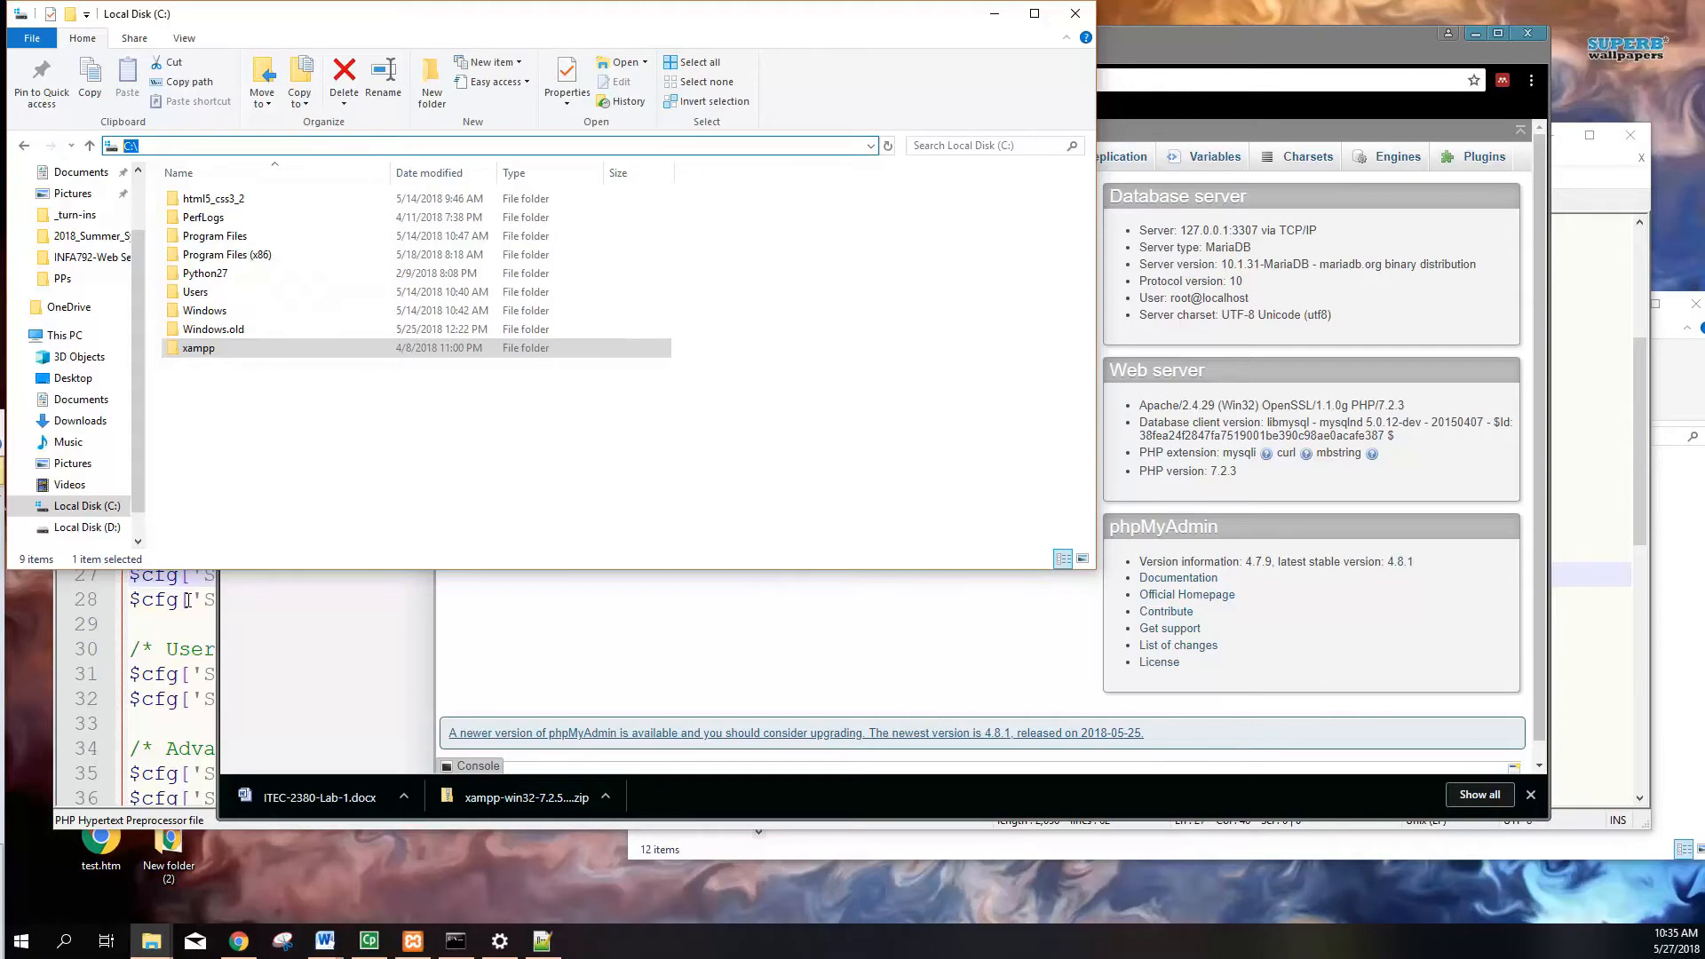
Step: Switch to the browser, highlight the localhost:8080 part of the phpMyAdmin address, and clear the selection
click(1189, 38)
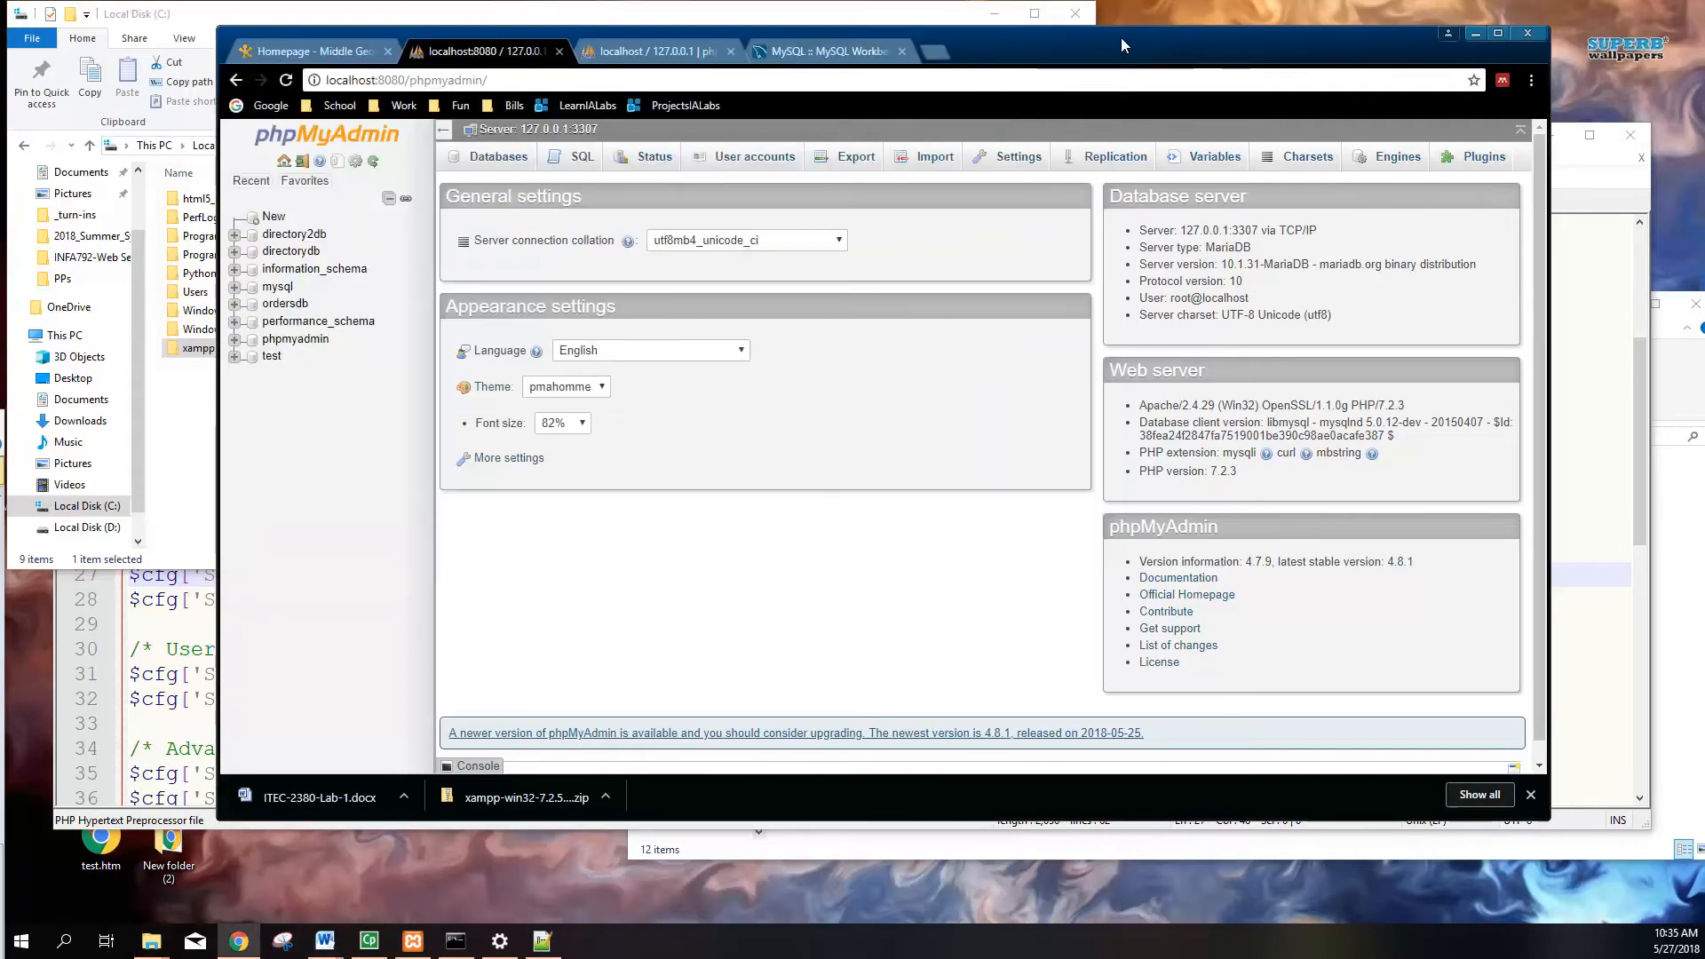
drag(399, 80, 326, 81)
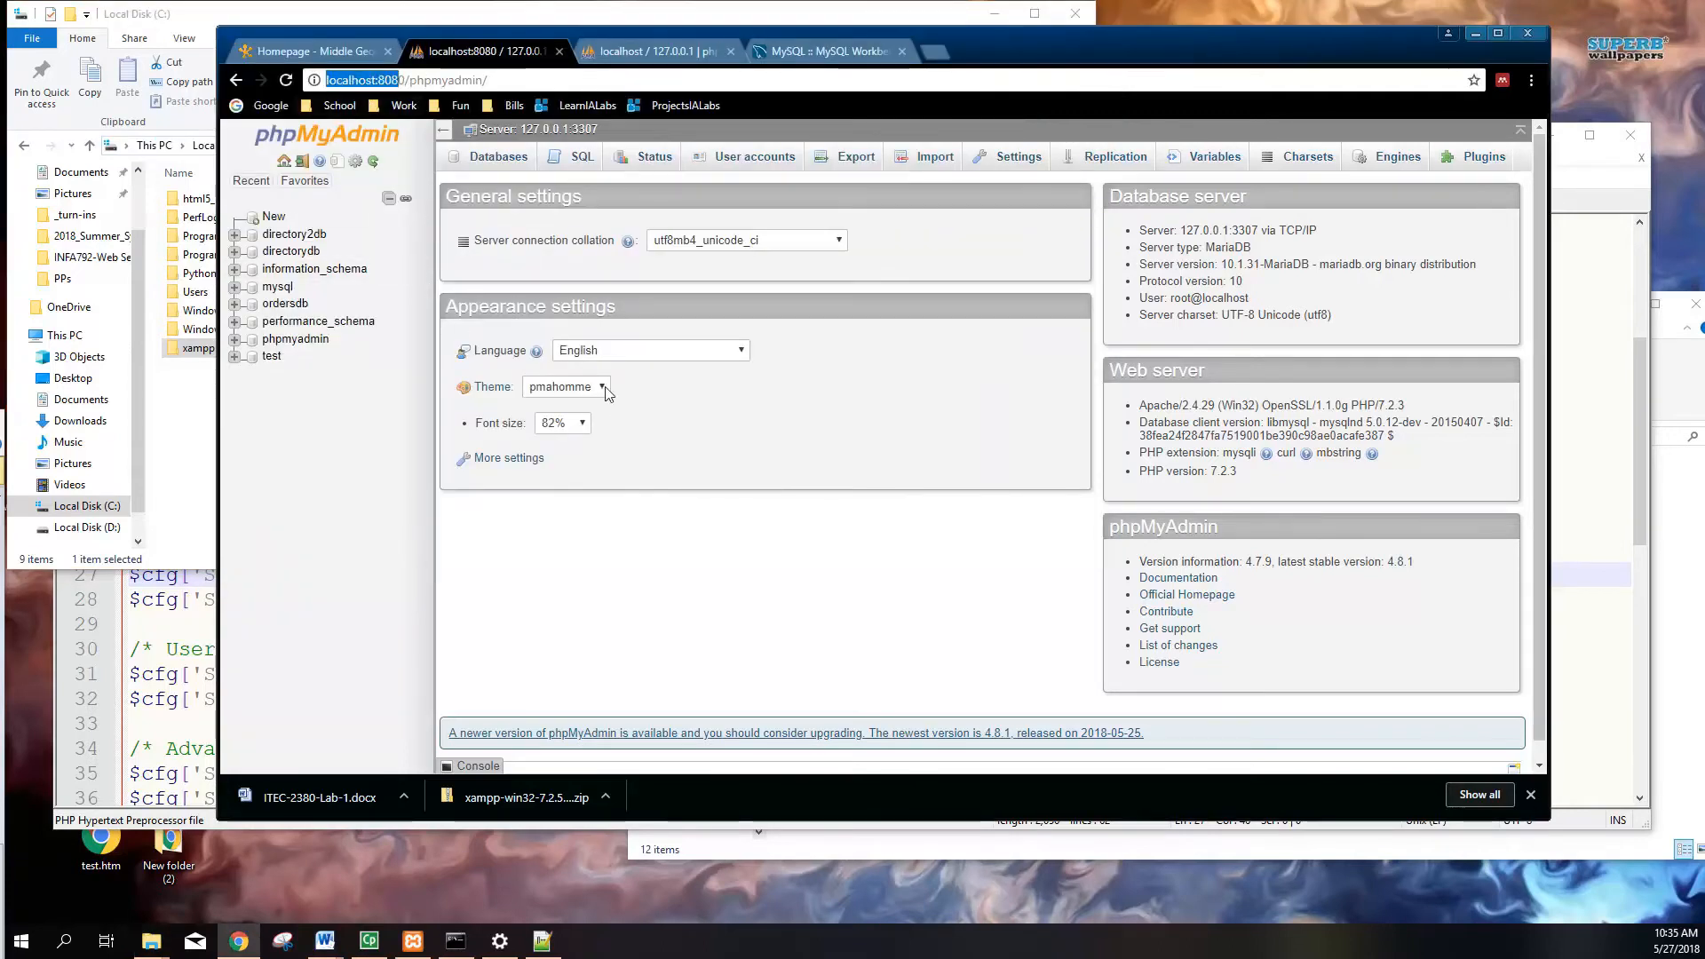
click(858, 534)
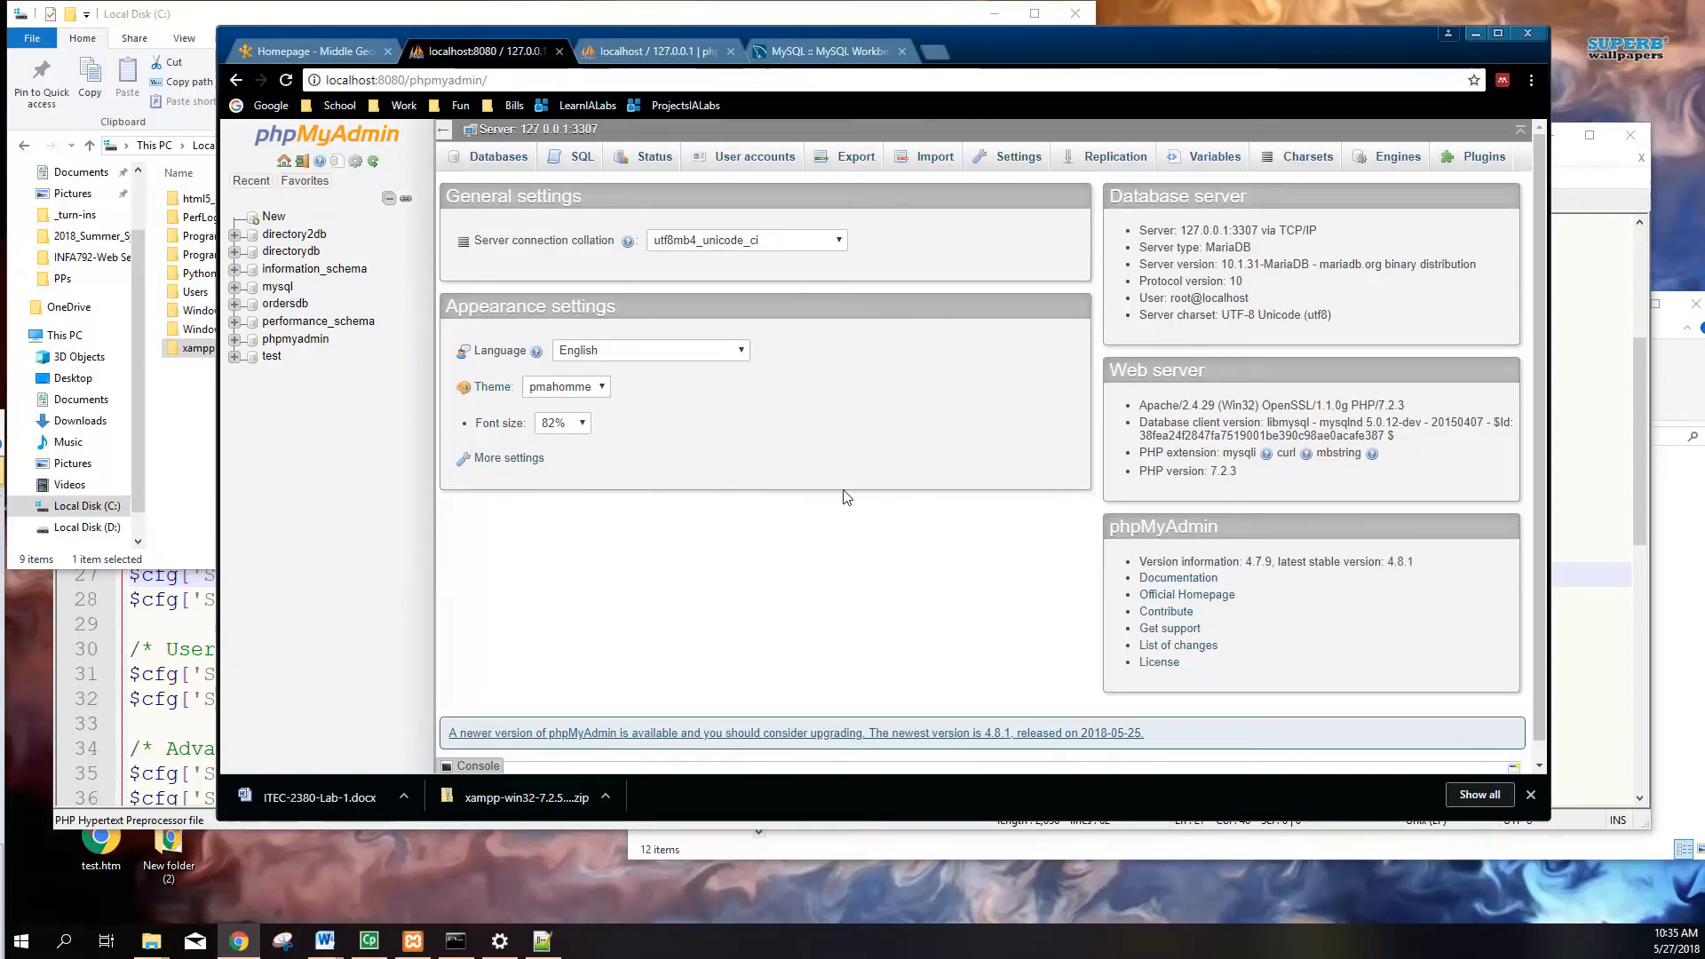